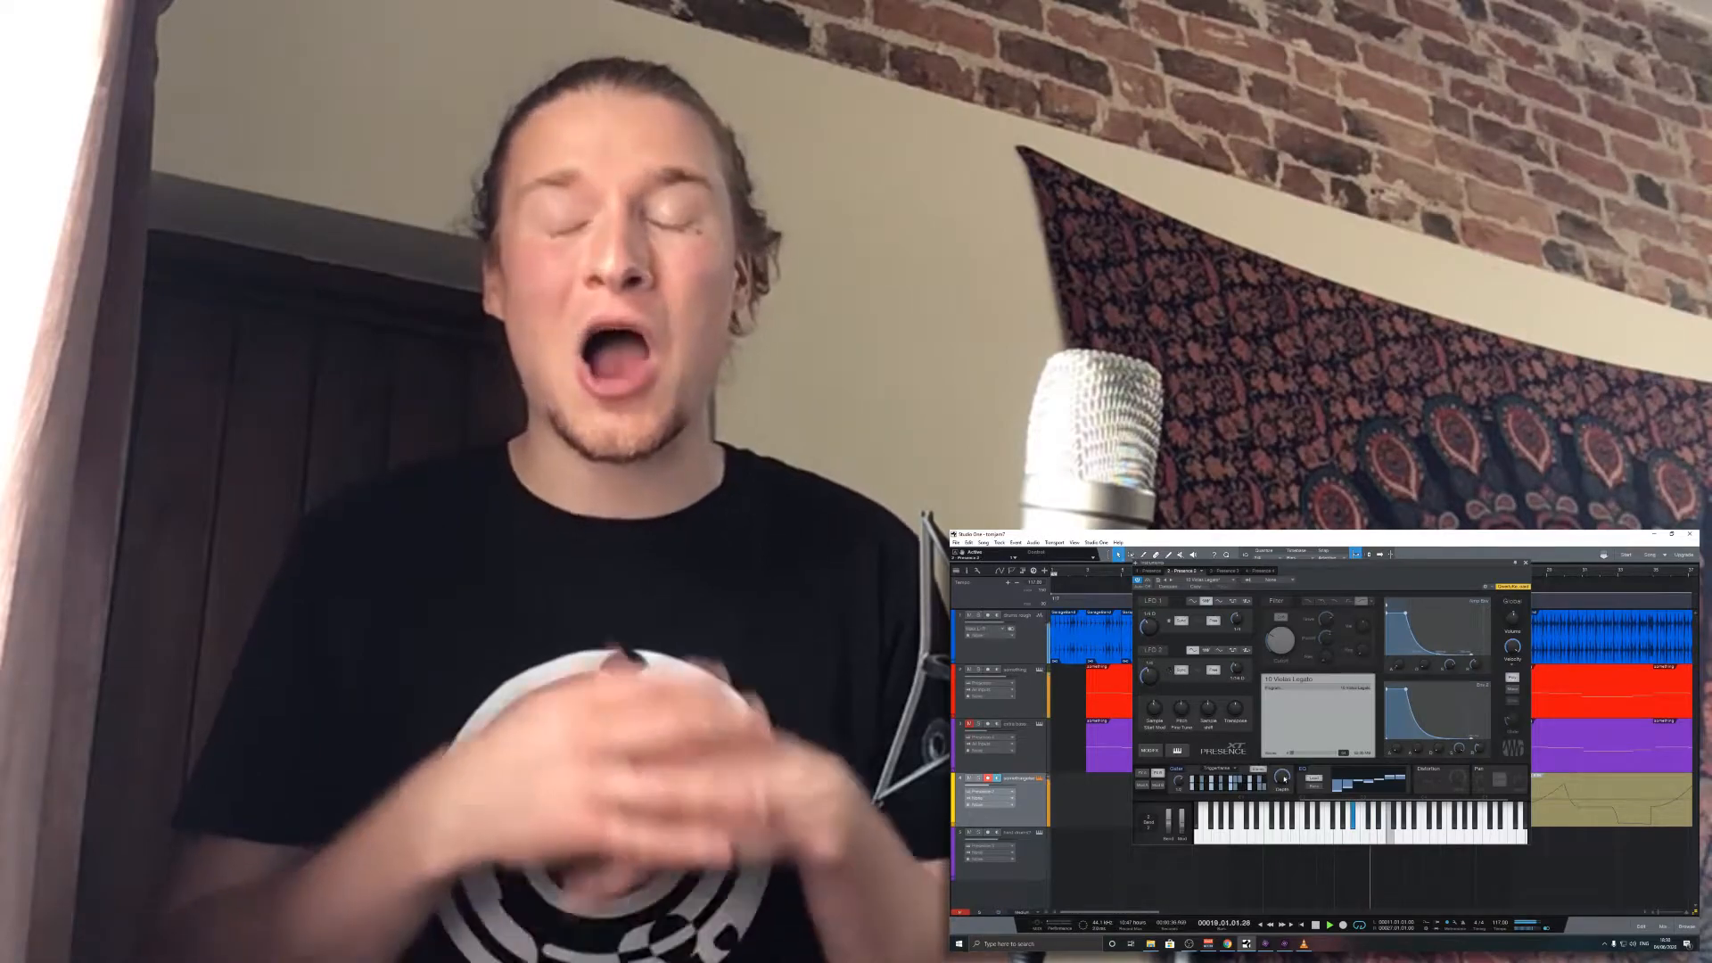
{"action": "left_click_drag", "start_coordinate": [1174, 563], "coordinate": [1410, 710]}
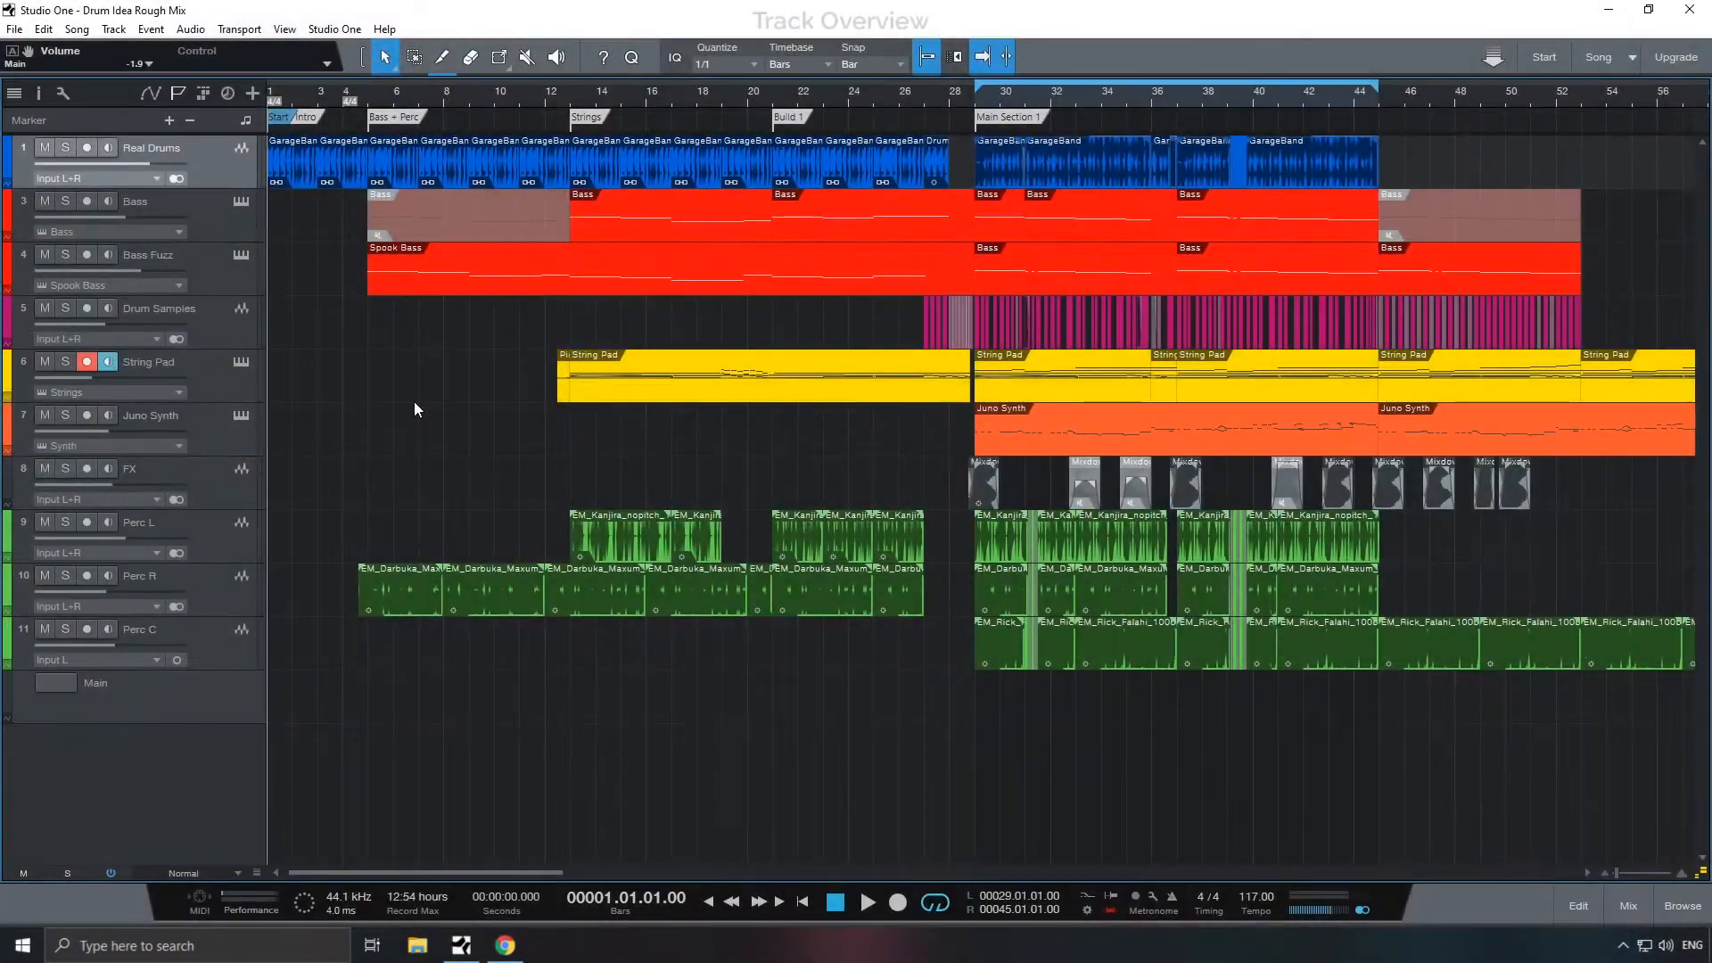
- Play the song from the start and take a brief look at the loop browser's percussion loops
{"action": "key", "text": "space"}
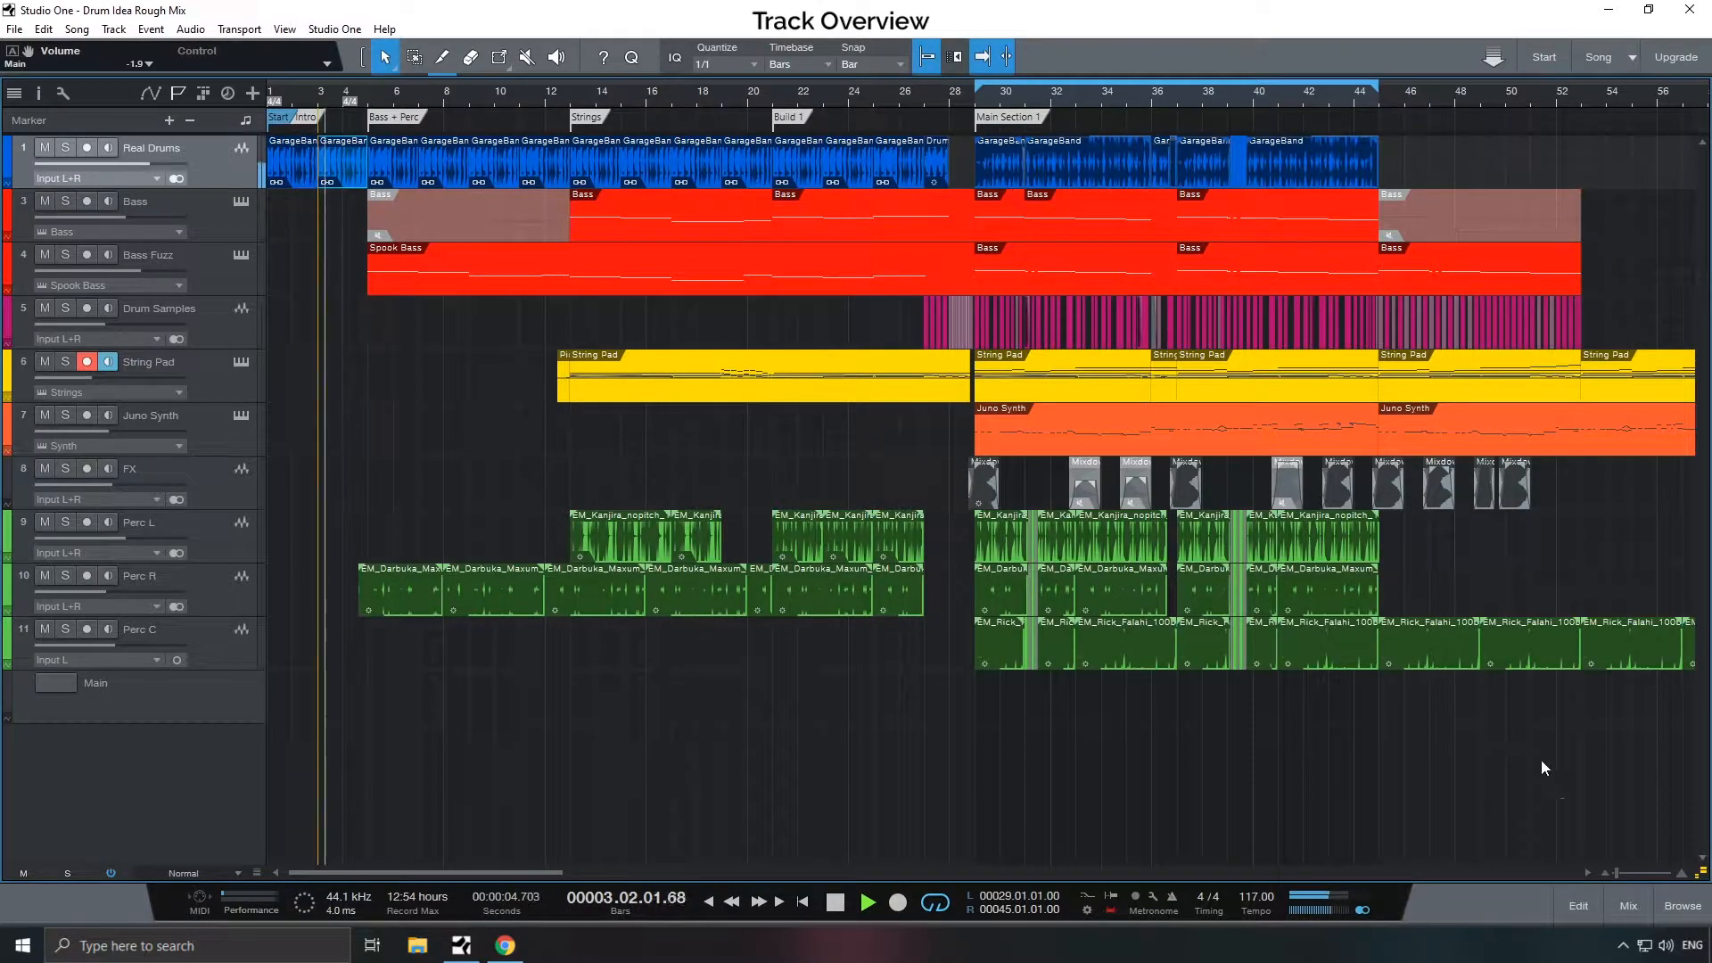
{"action": "left_click", "coordinate": [1691, 908]}
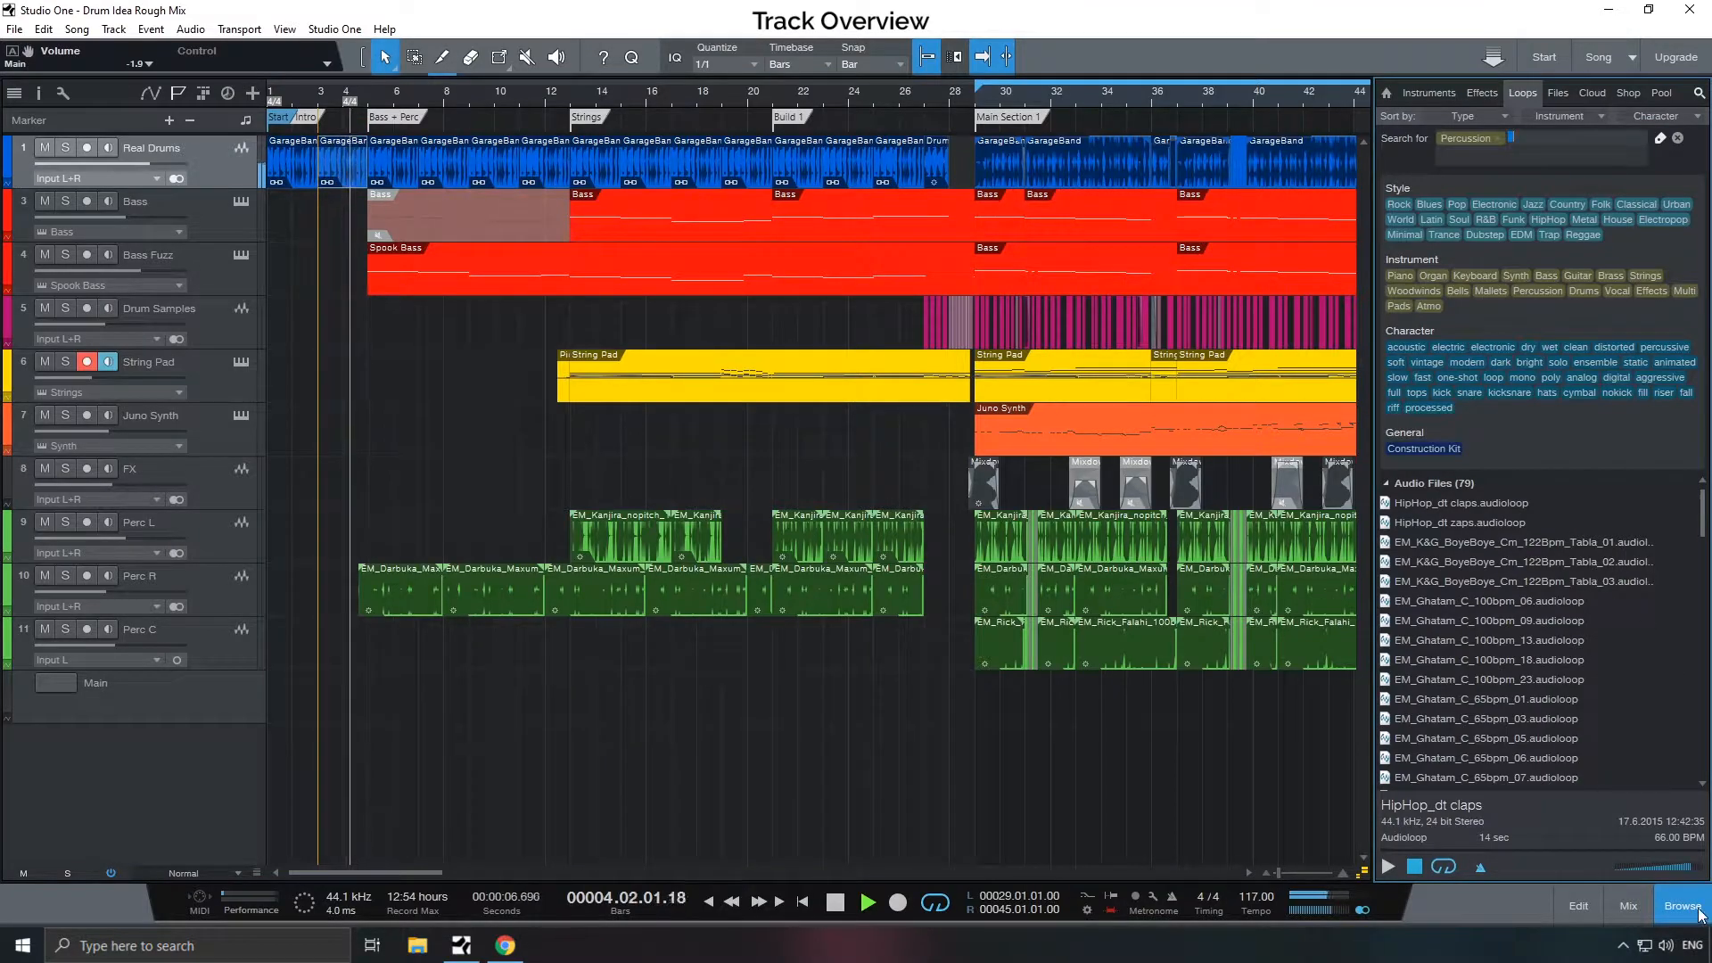
{"action": "left_click", "coordinate": [1700, 914]}
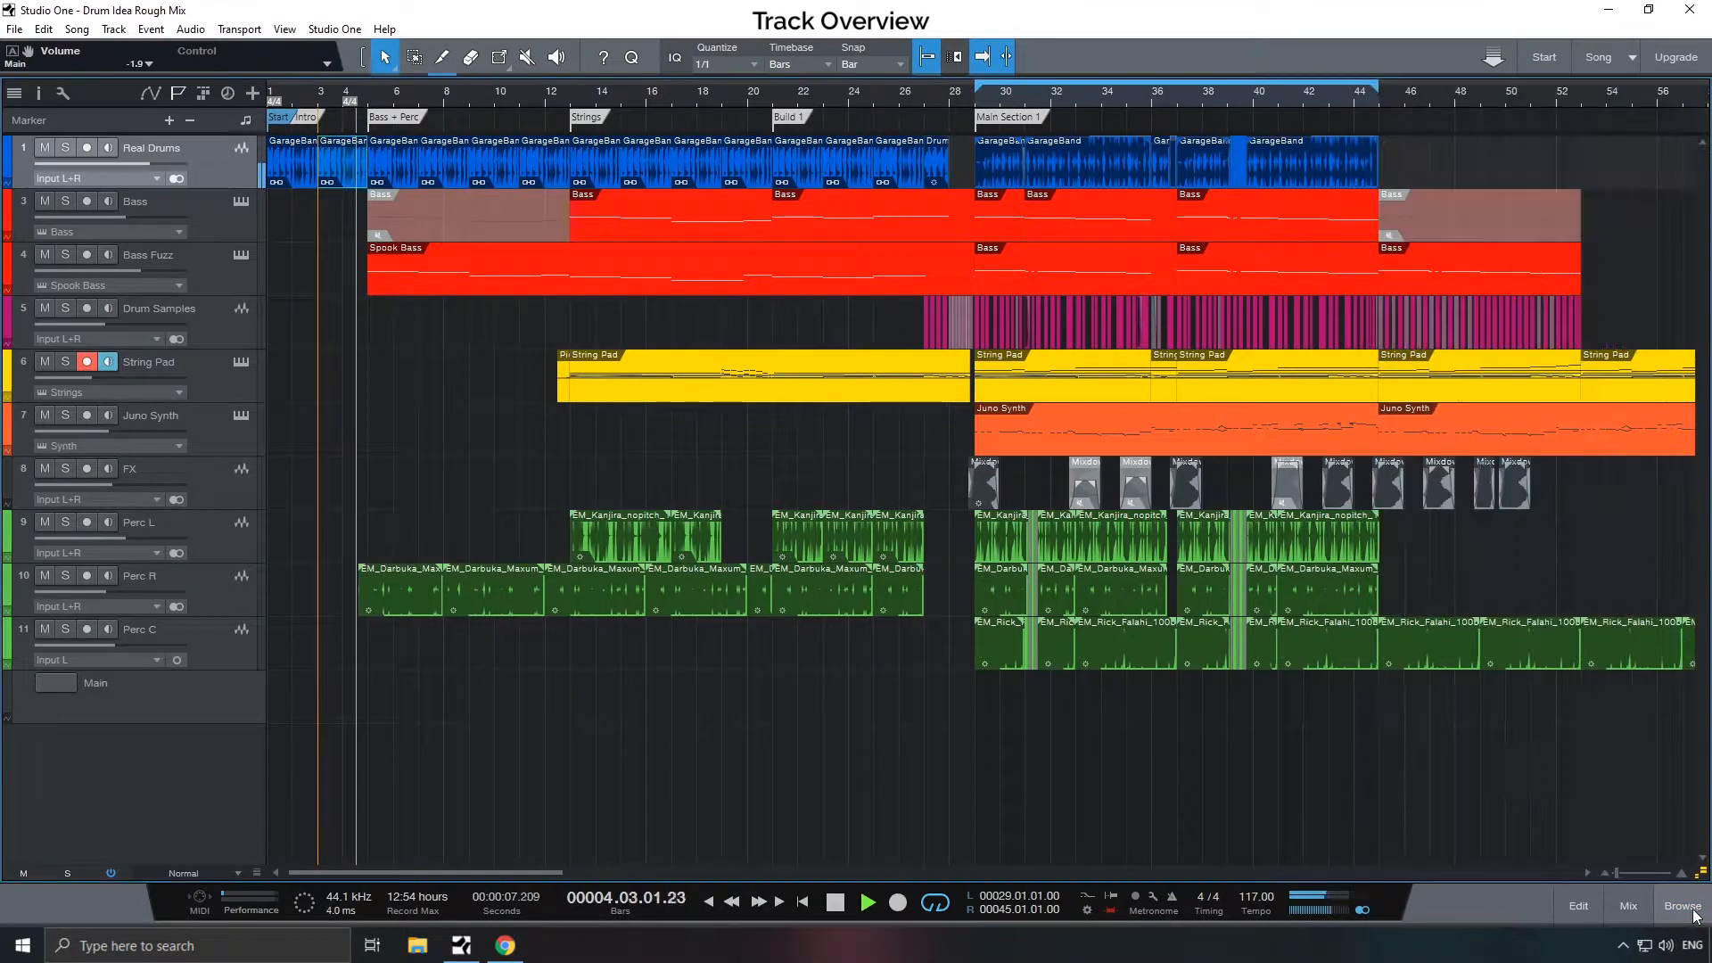
- View the Bass Fuzz track's Presence XT instrument settings, and close the instrument window
{"action": "left_click", "coordinate": [175, 285]}
{"action": "left_click", "coordinate": [241, 255]}
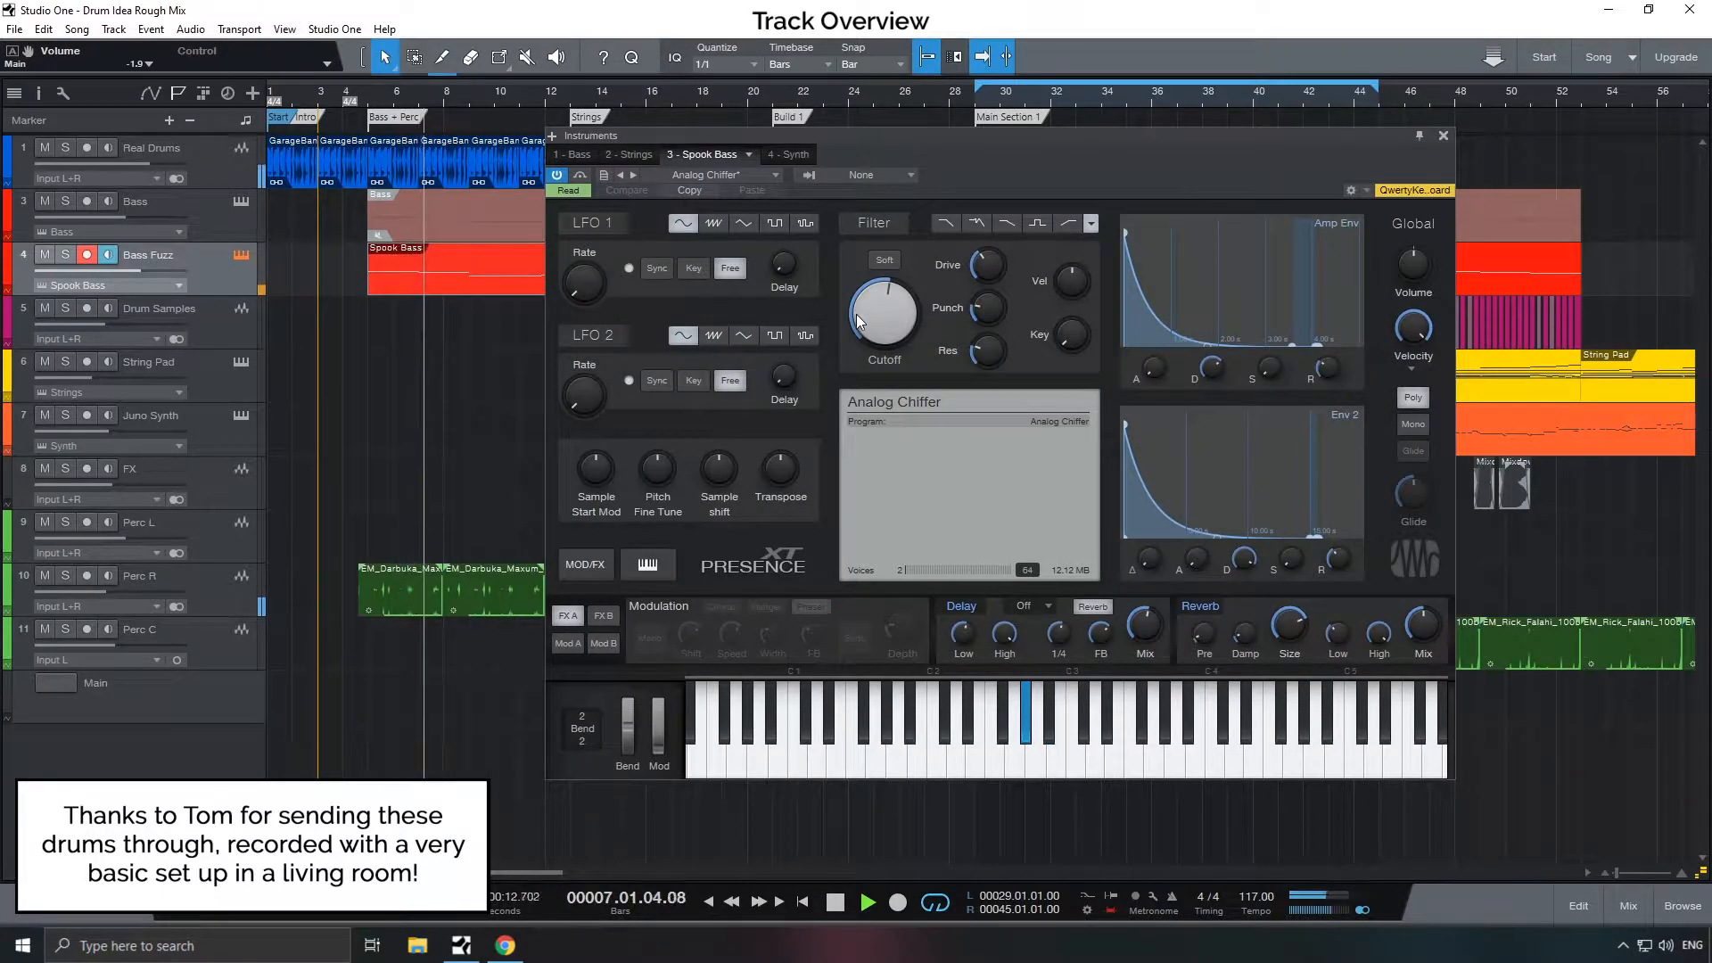
{"action": "left_click", "coordinate": [1444, 135]}
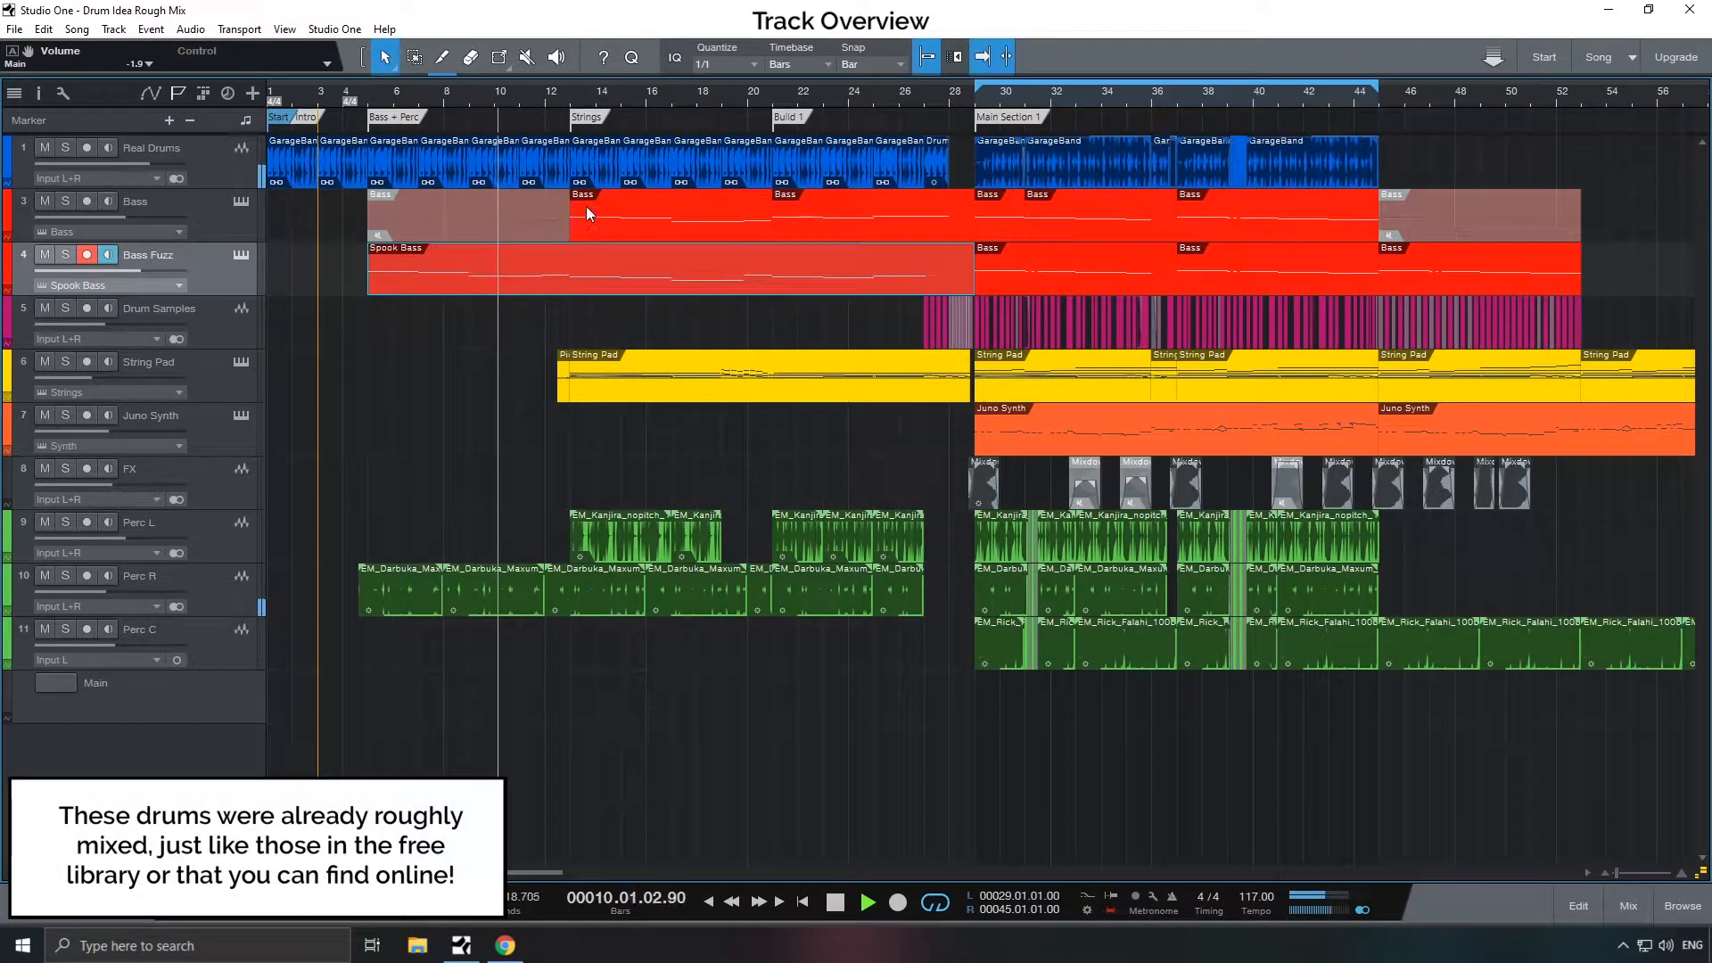
- Open the Bass track's Presence XT instrument and compare its sound with the Gater effect off and on
{"action": "left_click", "coordinate": [240, 201]}
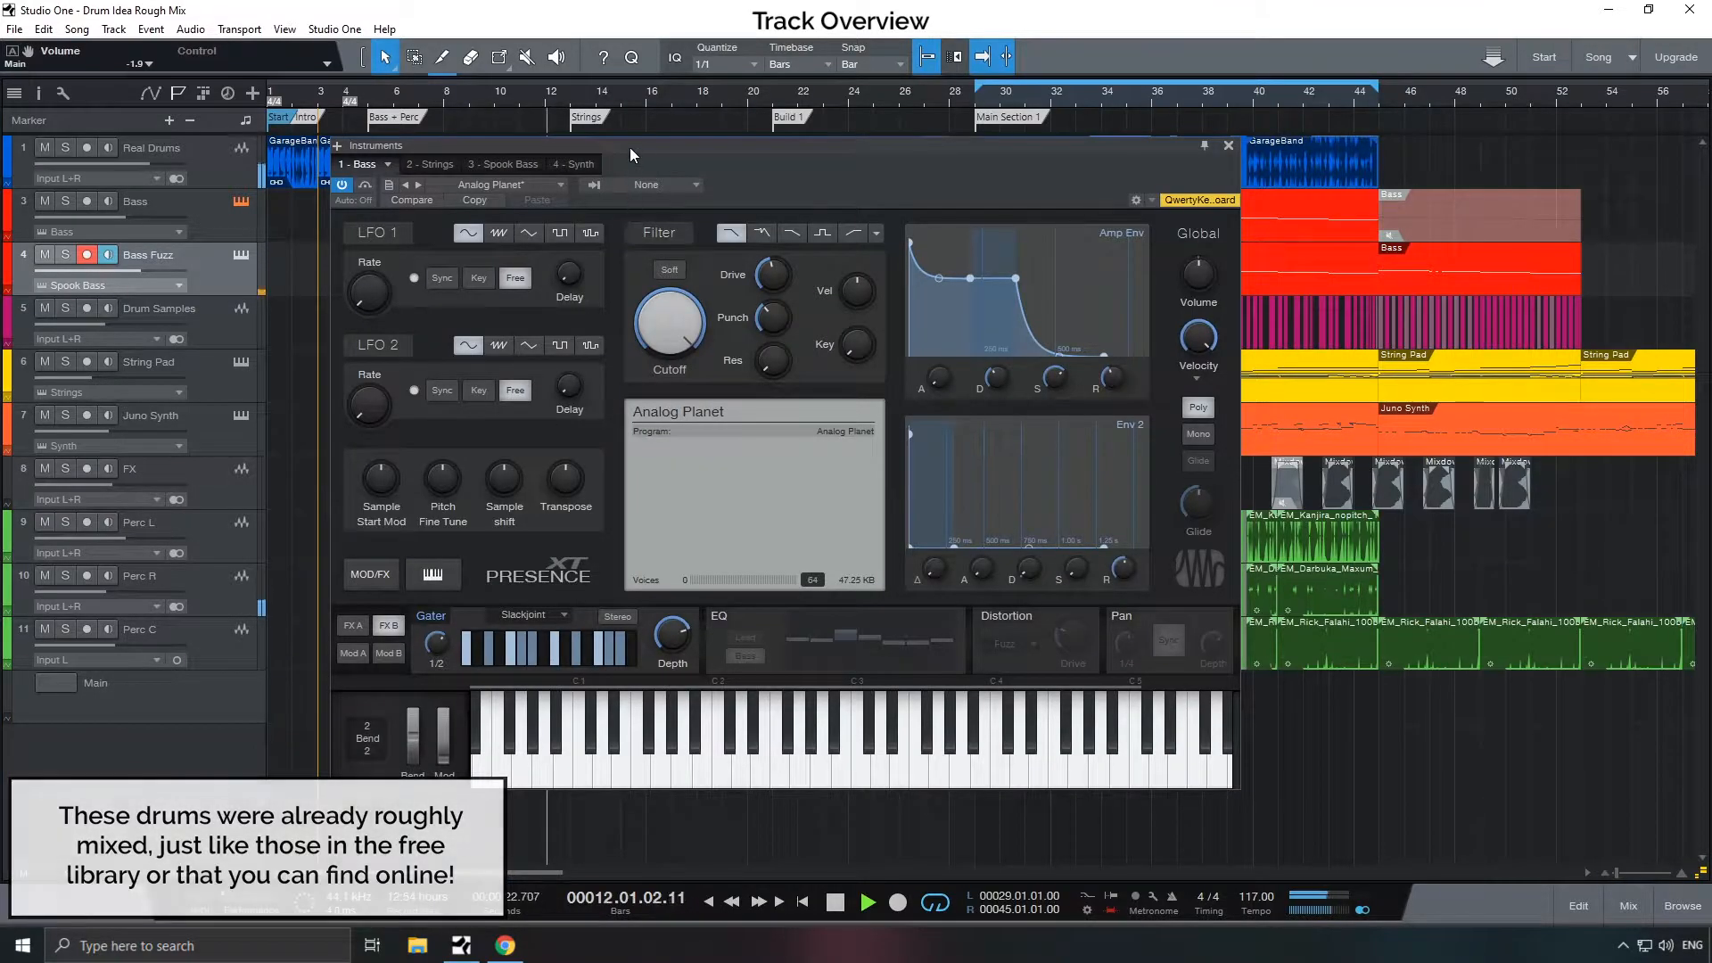
{"action": "left_click_drag", "start_coordinate": [629, 147], "coordinate": [959, 181]}
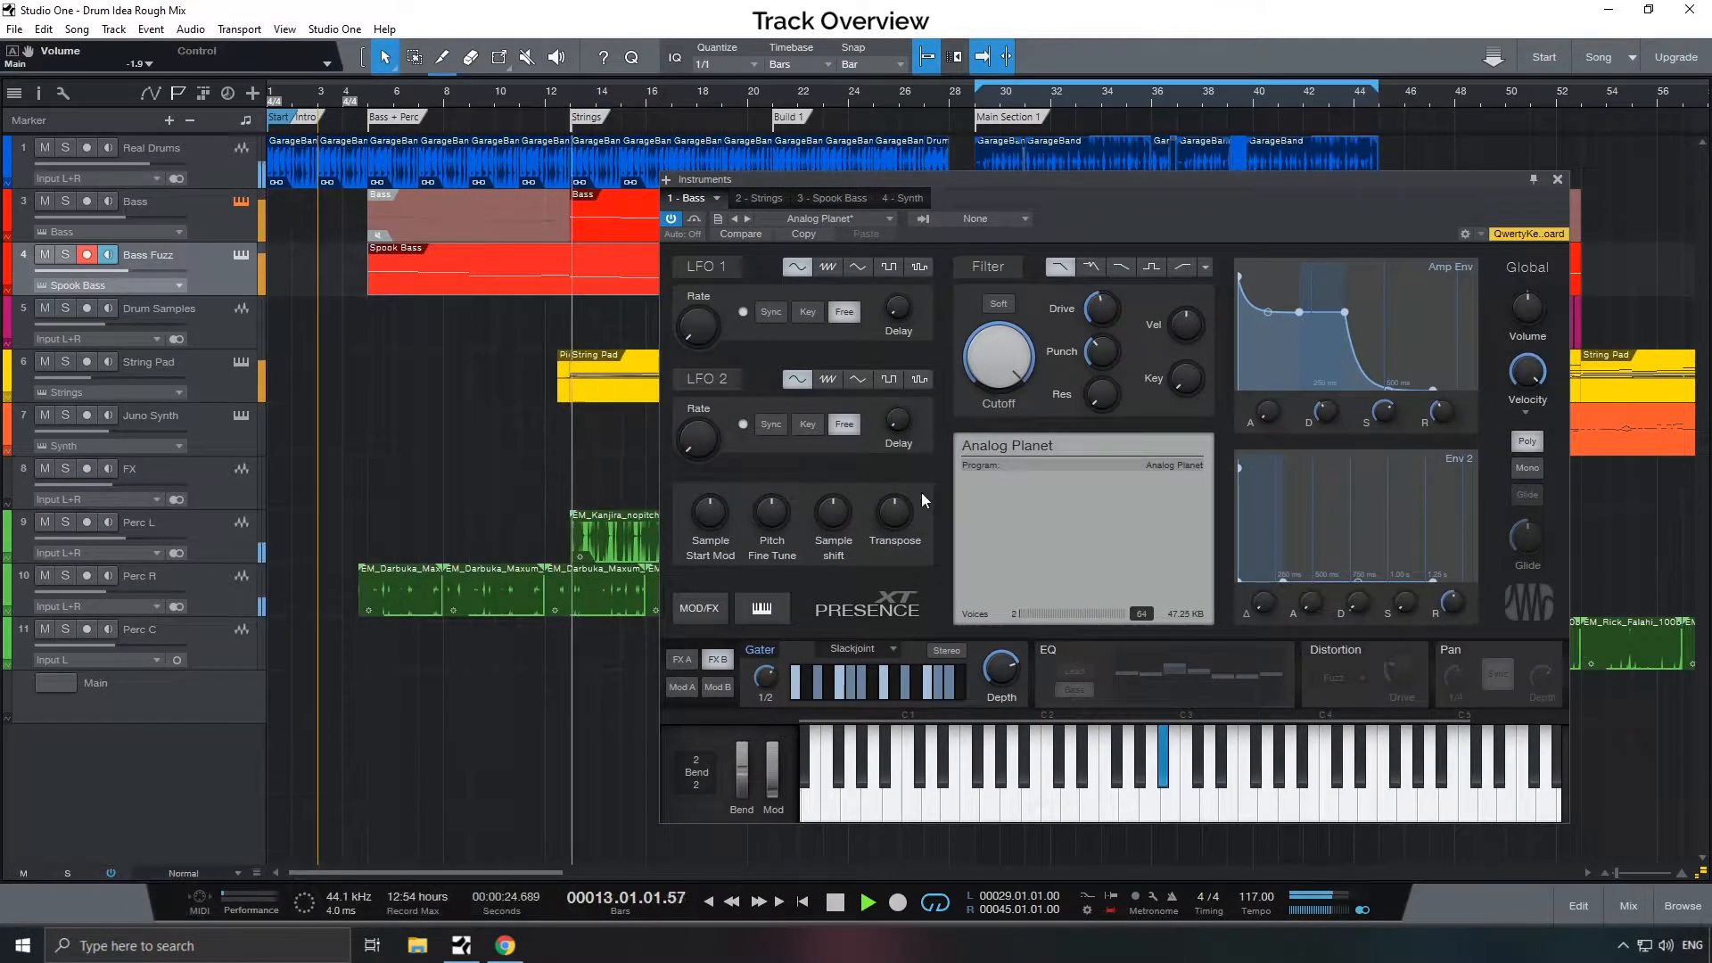
{"action": "left_click", "coordinate": [756, 651]}
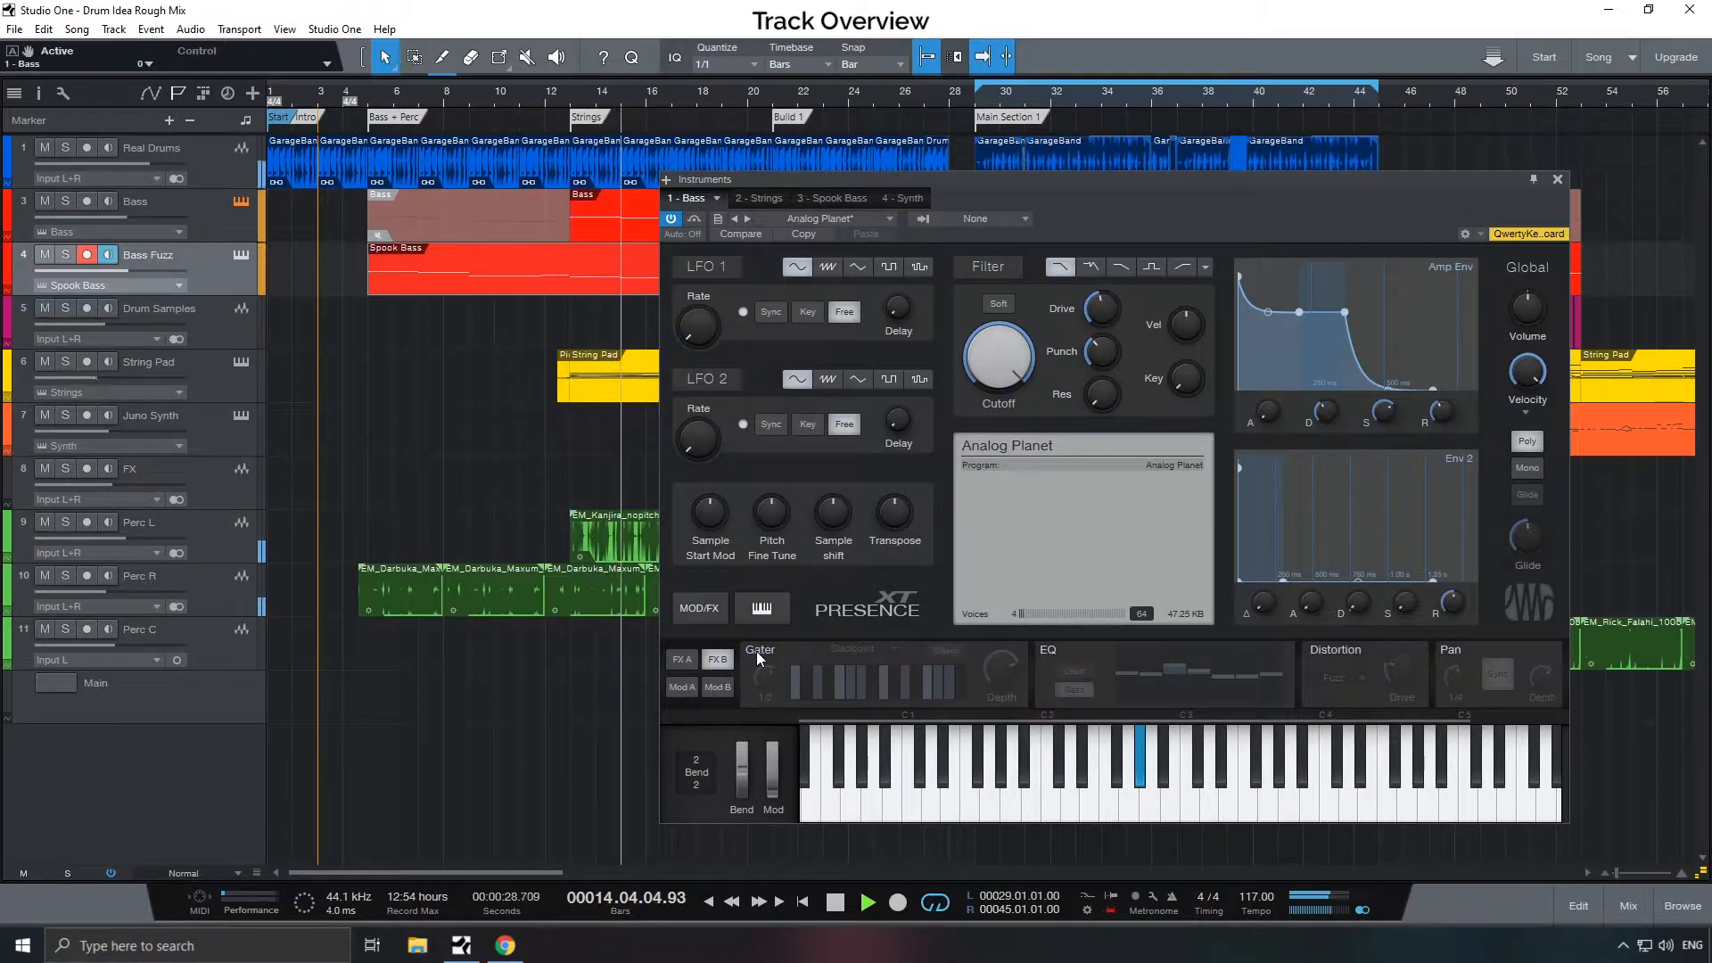
{"action": "left_click", "coordinate": [756, 651]}
{"action": "left_click", "coordinate": [1558, 179]}
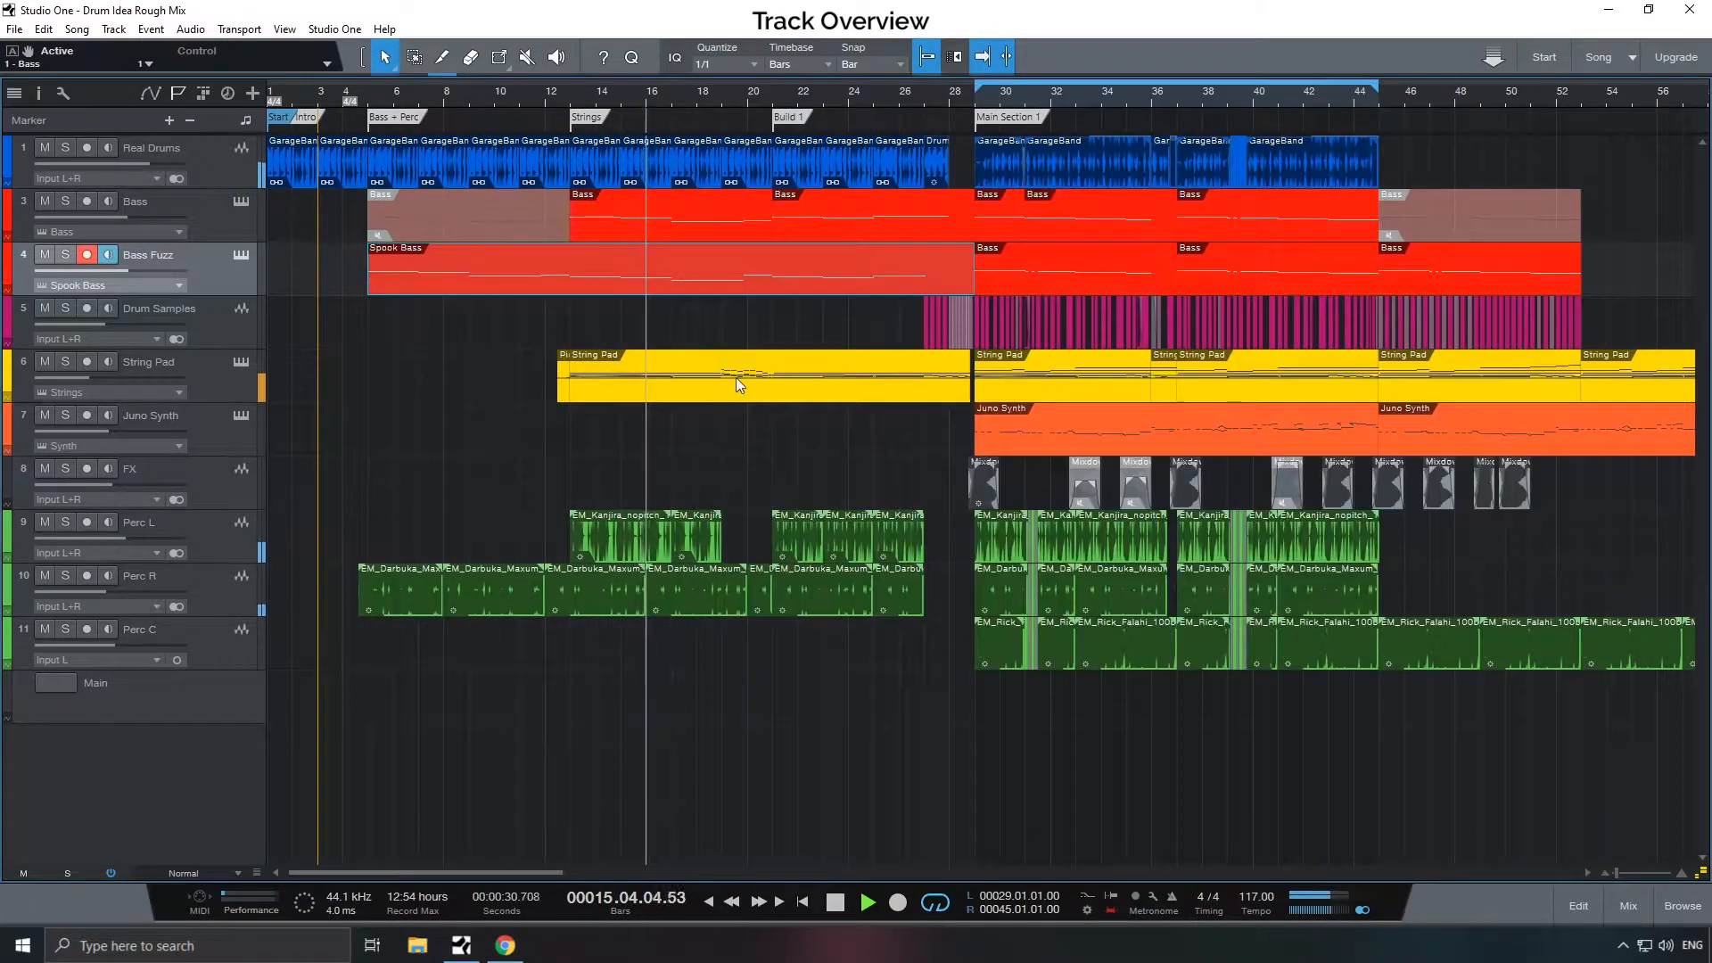
- Open the String Pad's instrument and show the filter Cutoff automation on its track
{"action": "left_click", "coordinate": [178, 372]}
{"action": "left_click", "coordinate": [239, 359]}
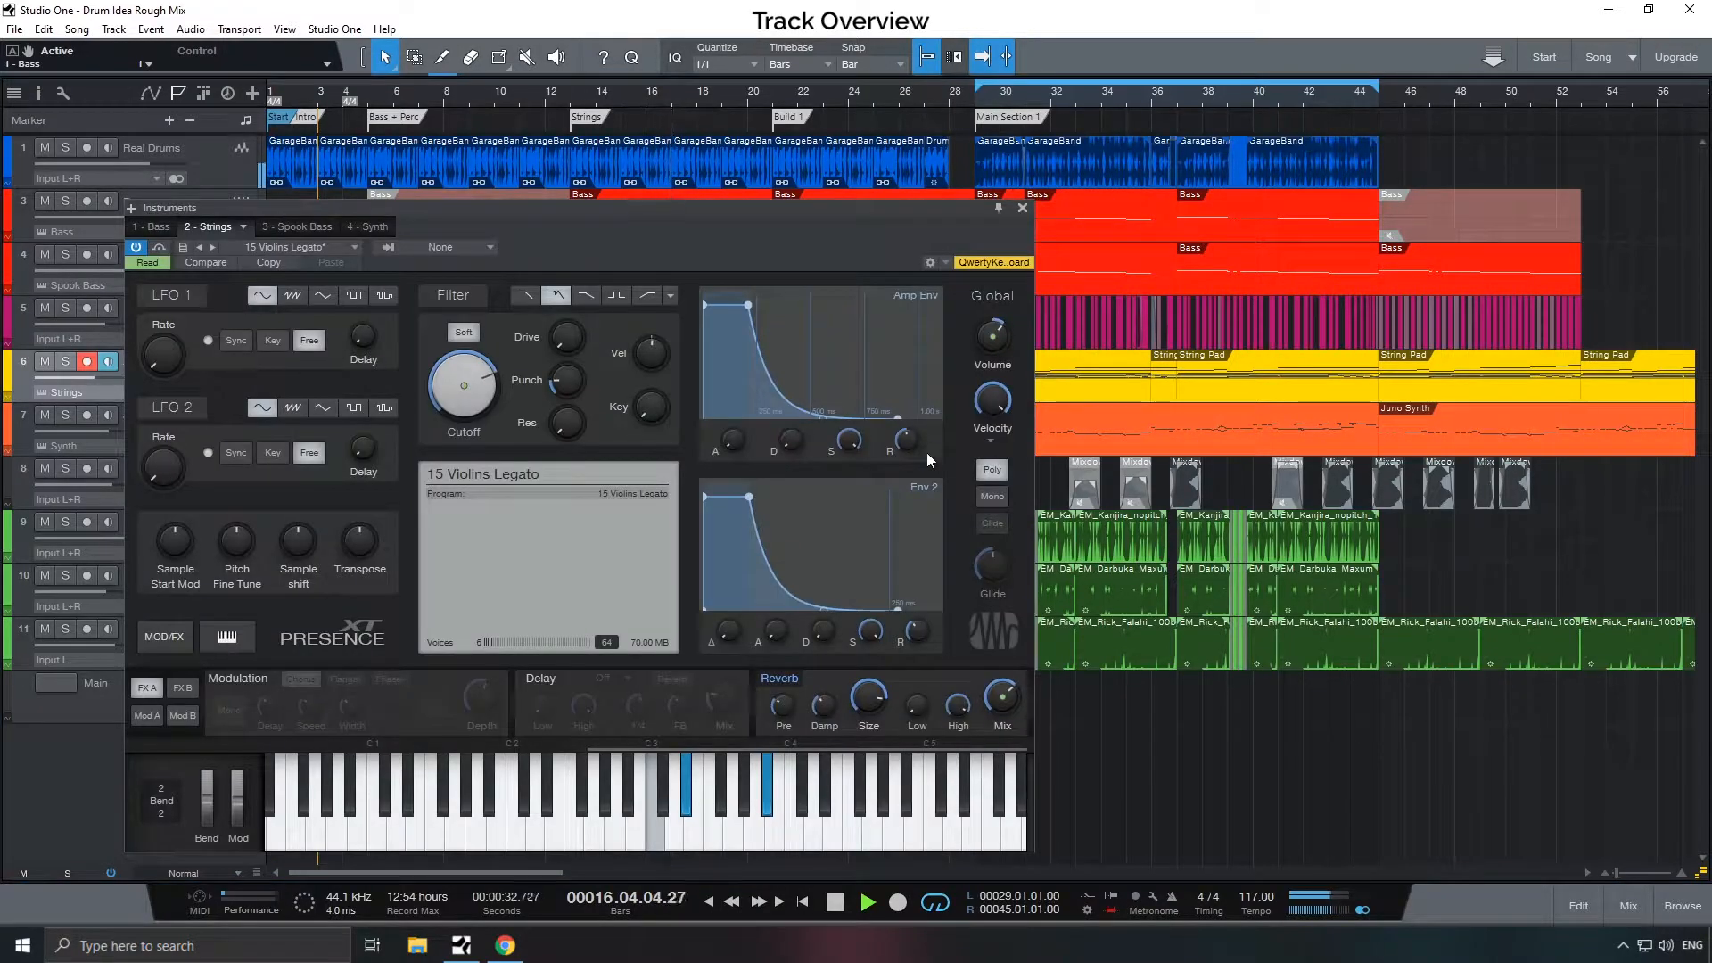
{"action": "right_click", "coordinate": [469, 382]}
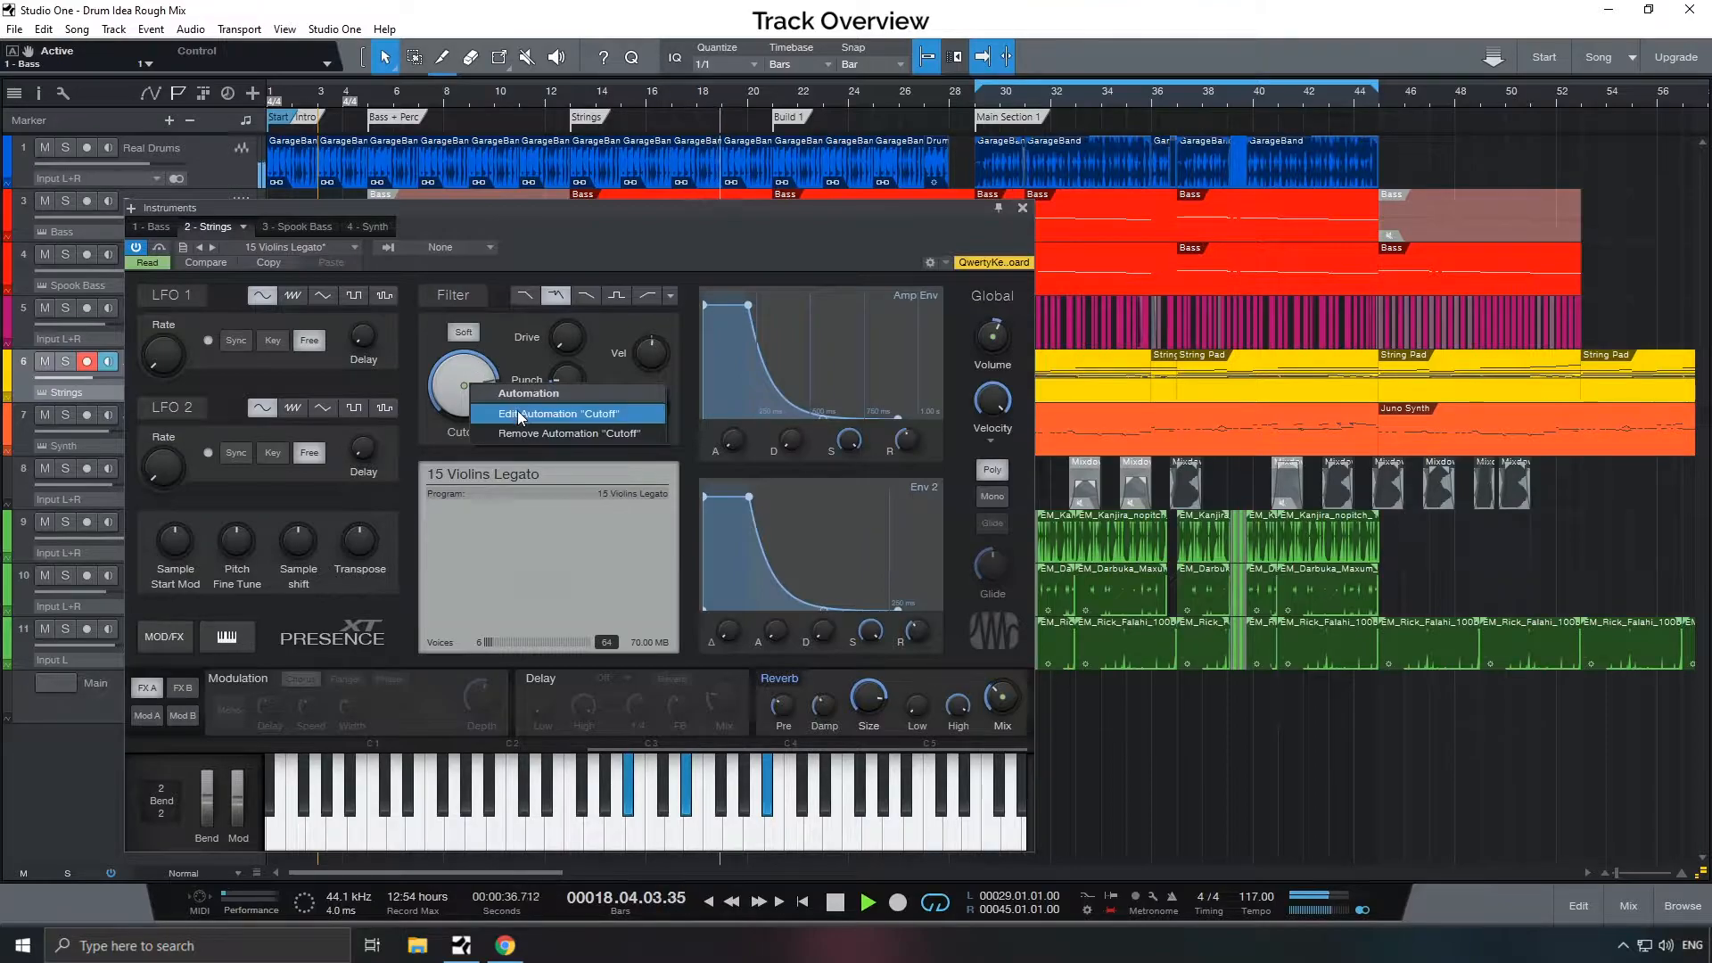
{"action": "left_click", "coordinate": [521, 414]}
{"action": "left_click_drag", "start_coordinate": [646, 214], "coordinate": [281, 503]}
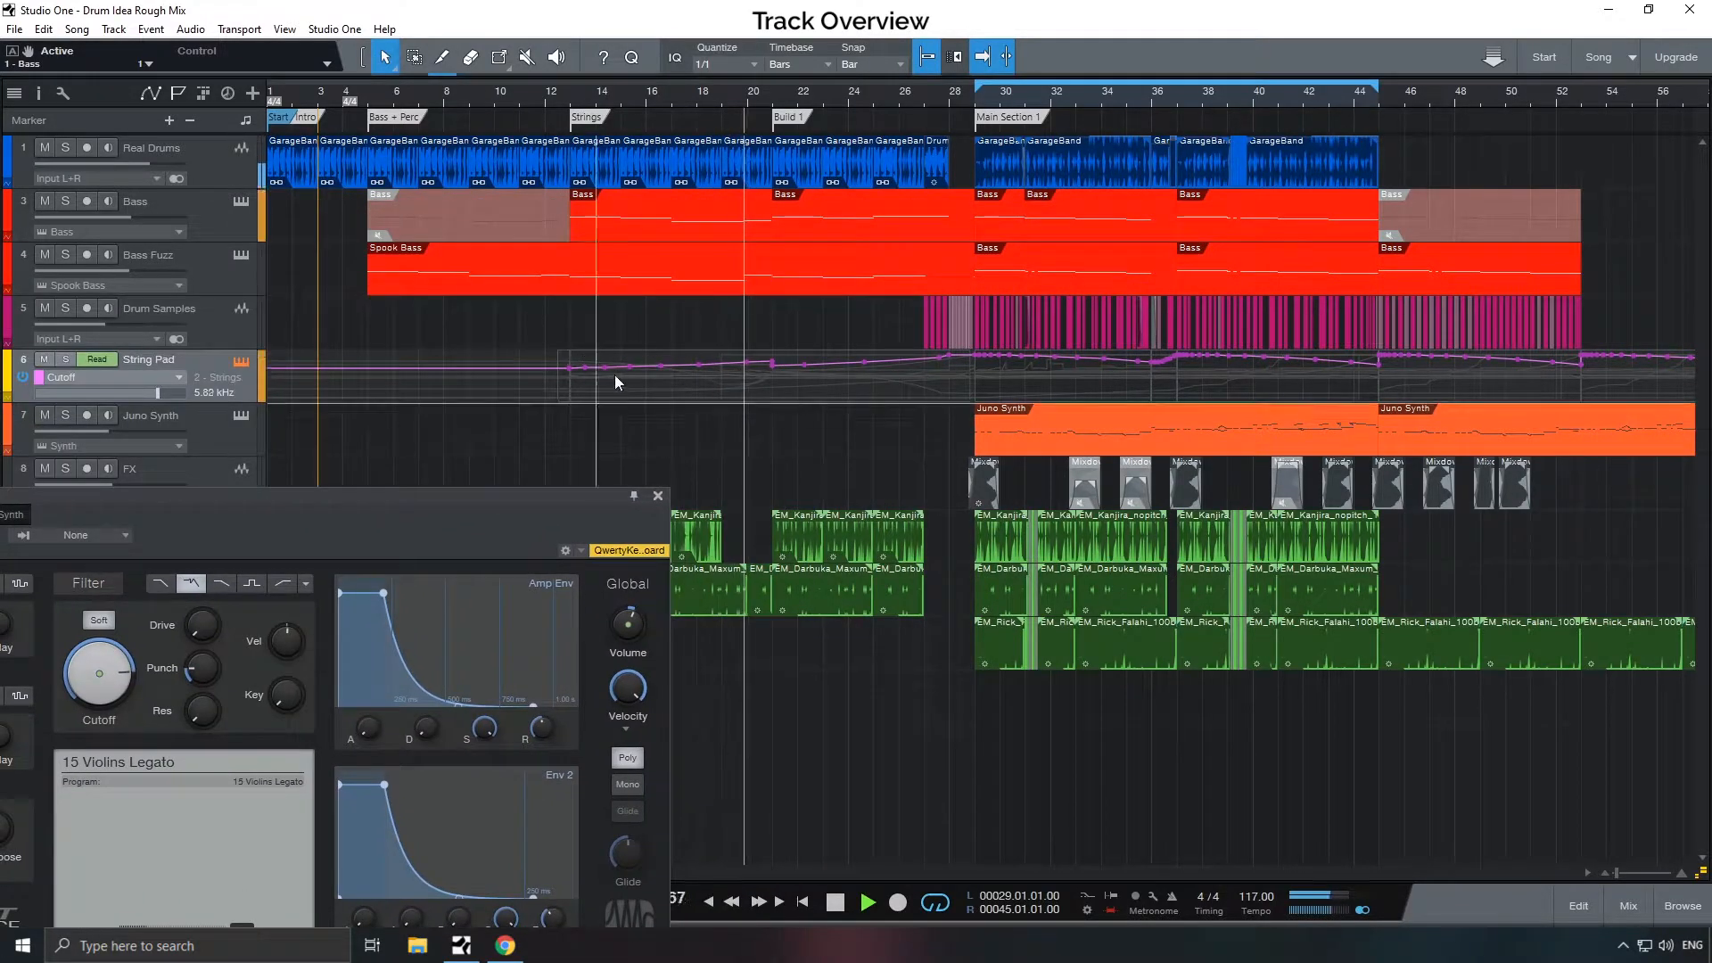
- Show the reverb Mix automation on the String Pad track, and close the instrument window
{"action": "left_click_drag", "start_coordinate": [519, 503], "coordinate": [675, 110]}
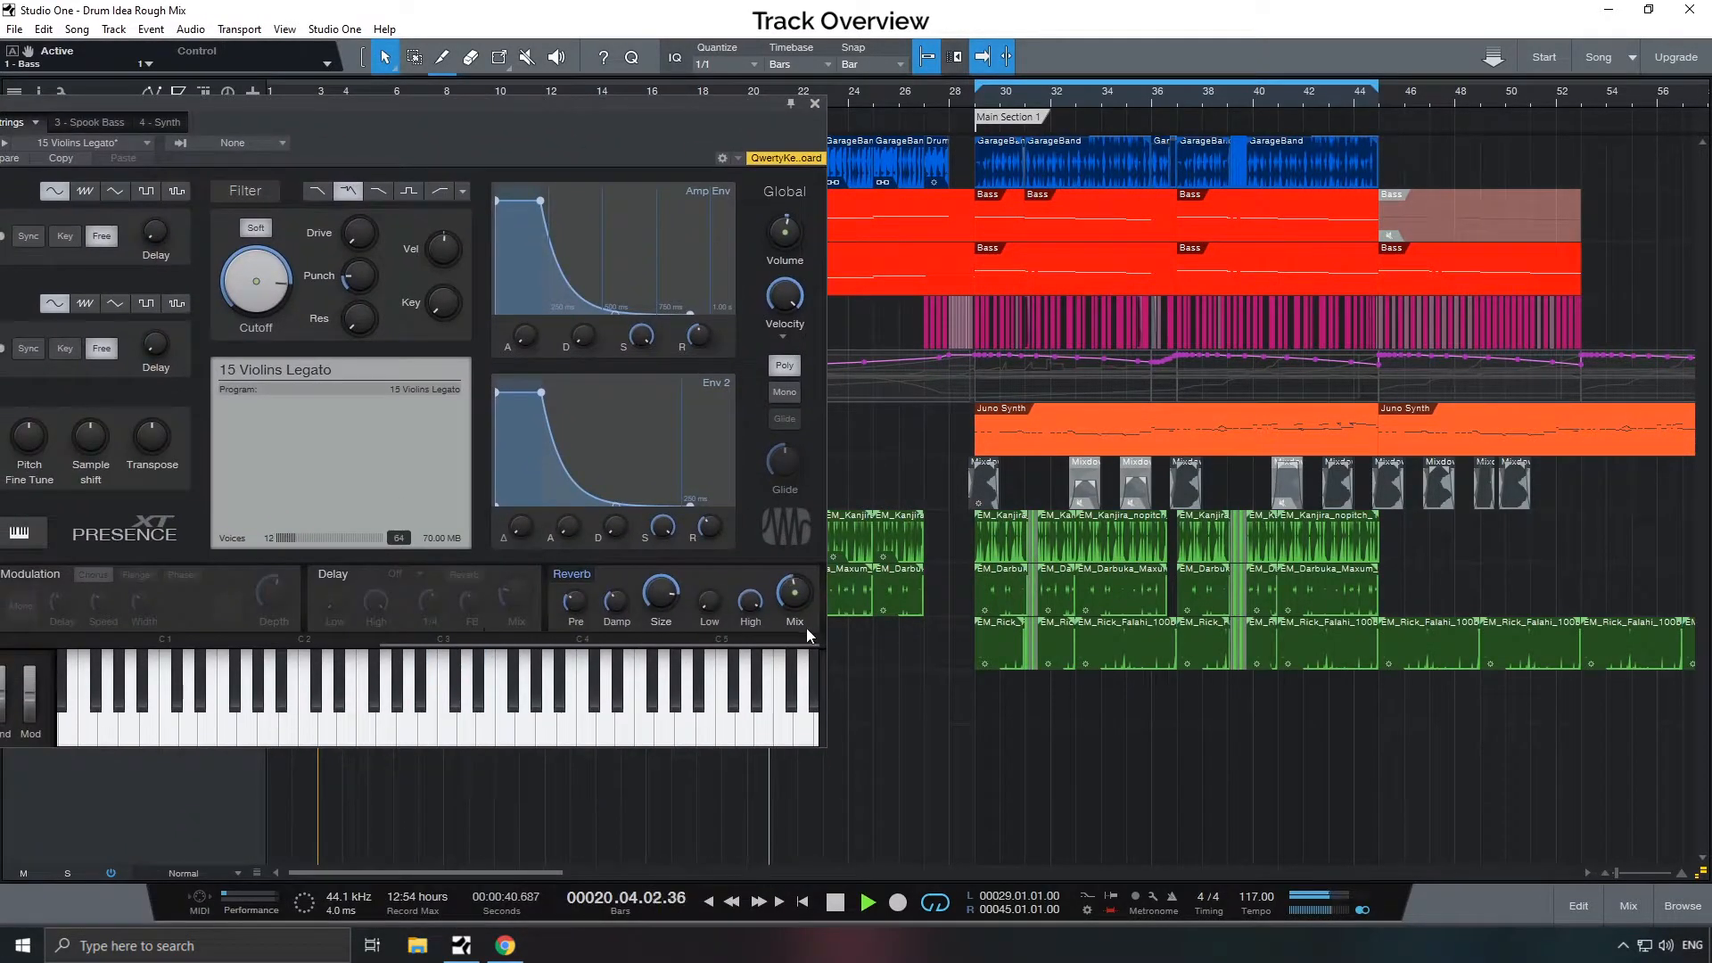
{"action": "right_click", "coordinate": [793, 590]}
{"action": "left_click", "coordinate": [856, 621]}
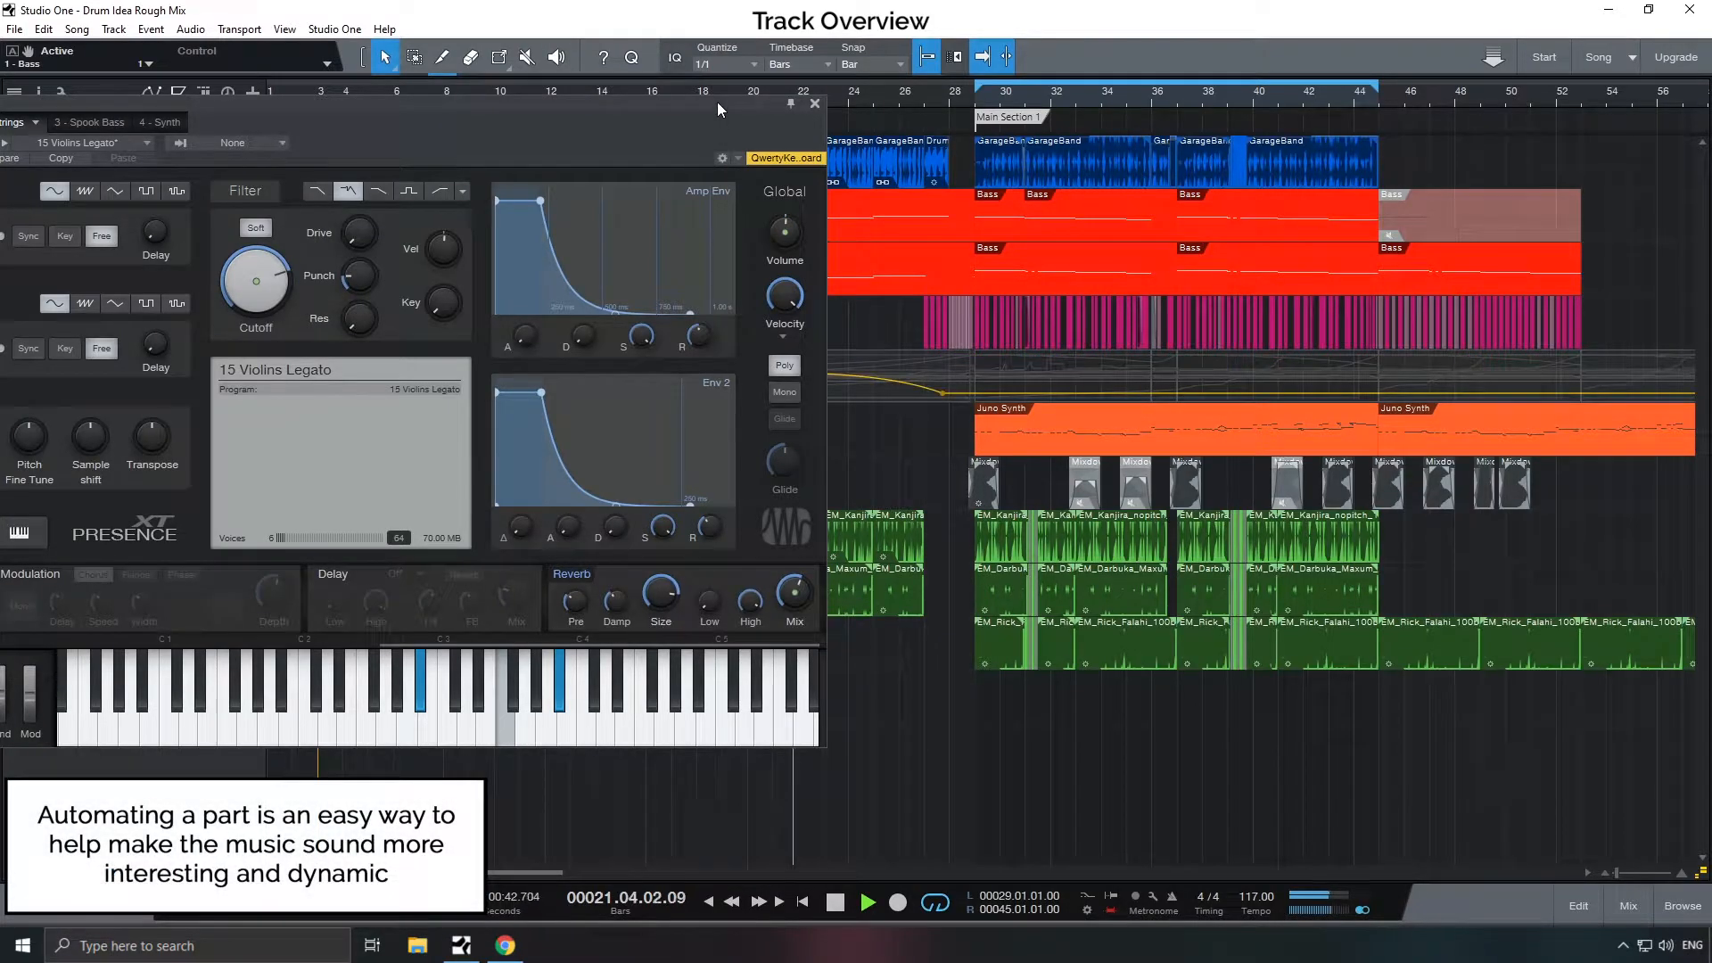
{"action": "left_click_drag", "start_coordinate": [716, 102], "coordinate": [482, 441]}
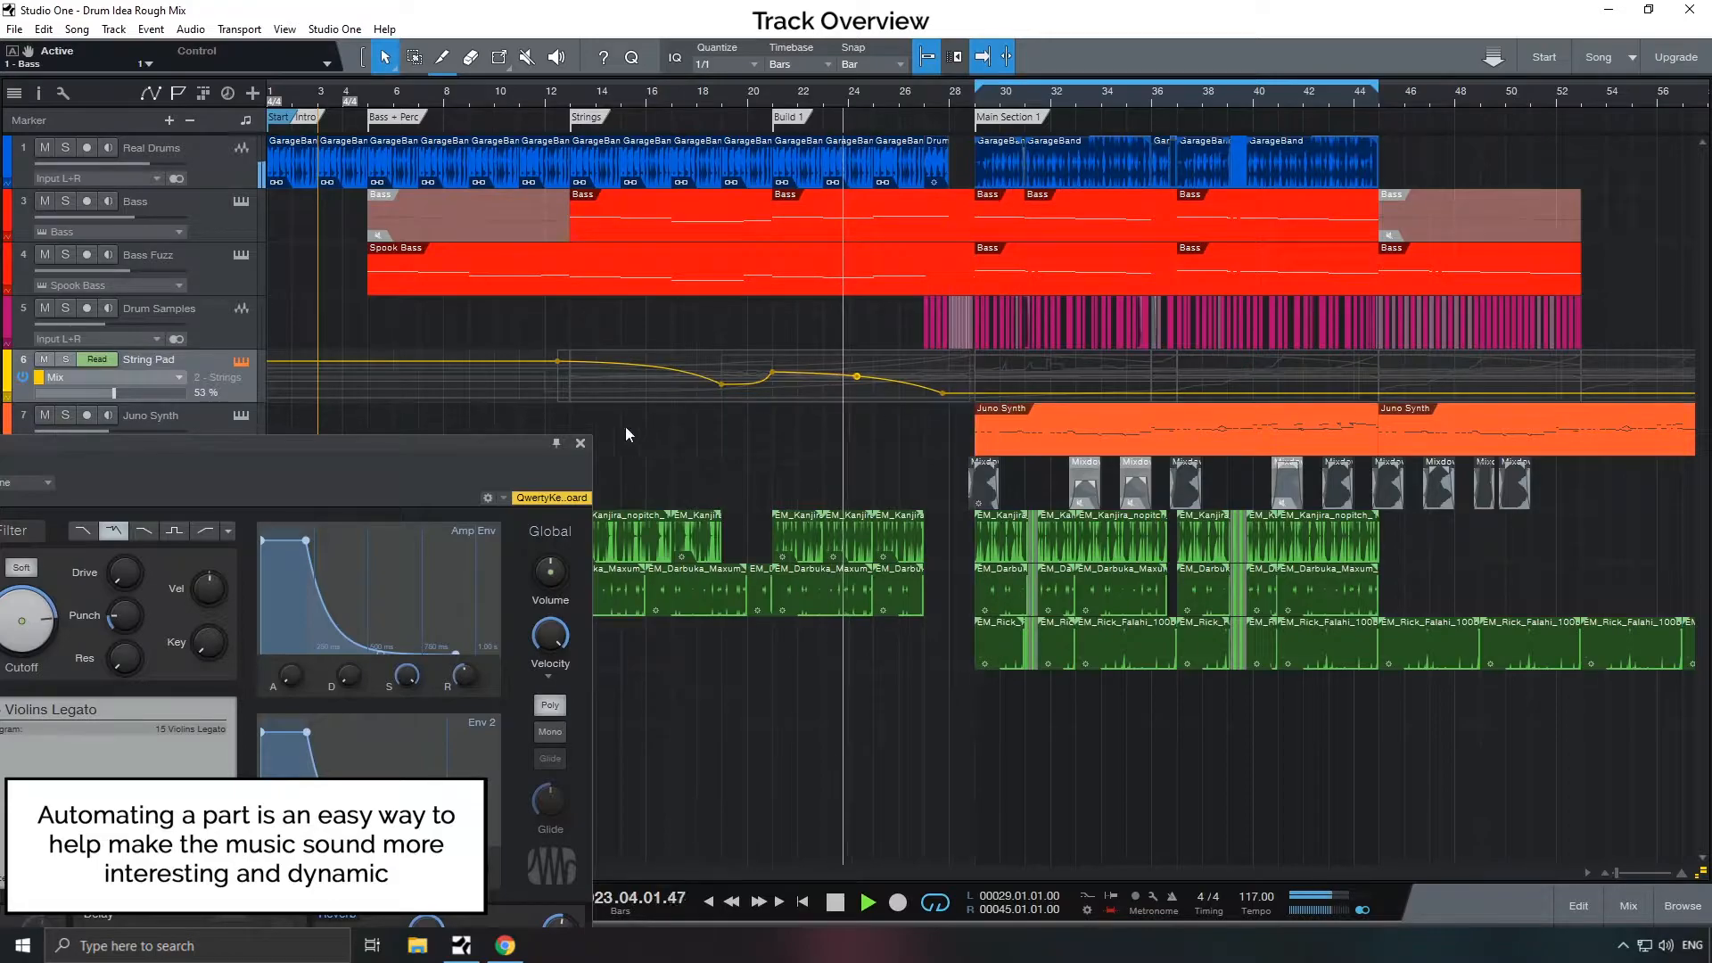
{"action": "left_click_drag", "start_coordinate": [494, 444], "coordinate": [629, 227]}
{"action": "left_click", "coordinate": [716, 227]}
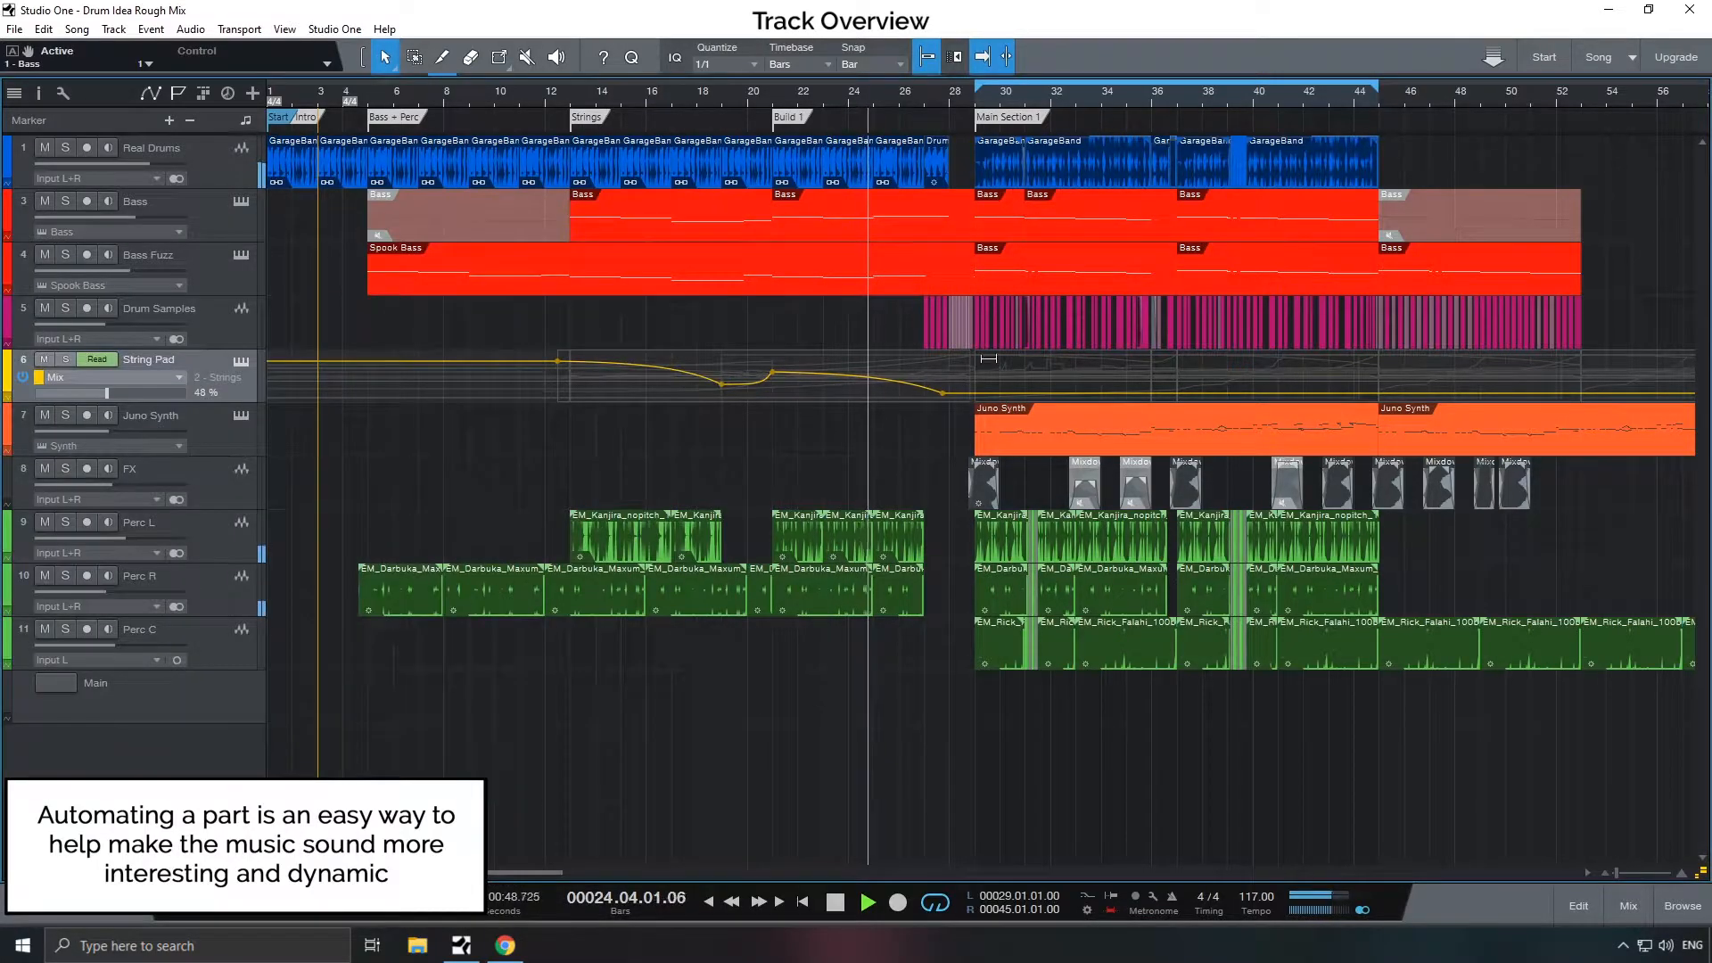
- Hide the track automation, examine the Drum Samples events up to the main section, and select the Real Drums track
{"action": "key", "text": "a"}
{"action": "left_click_drag", "start_coordinate": [850, 325], "coordinate": [1612, 318]}
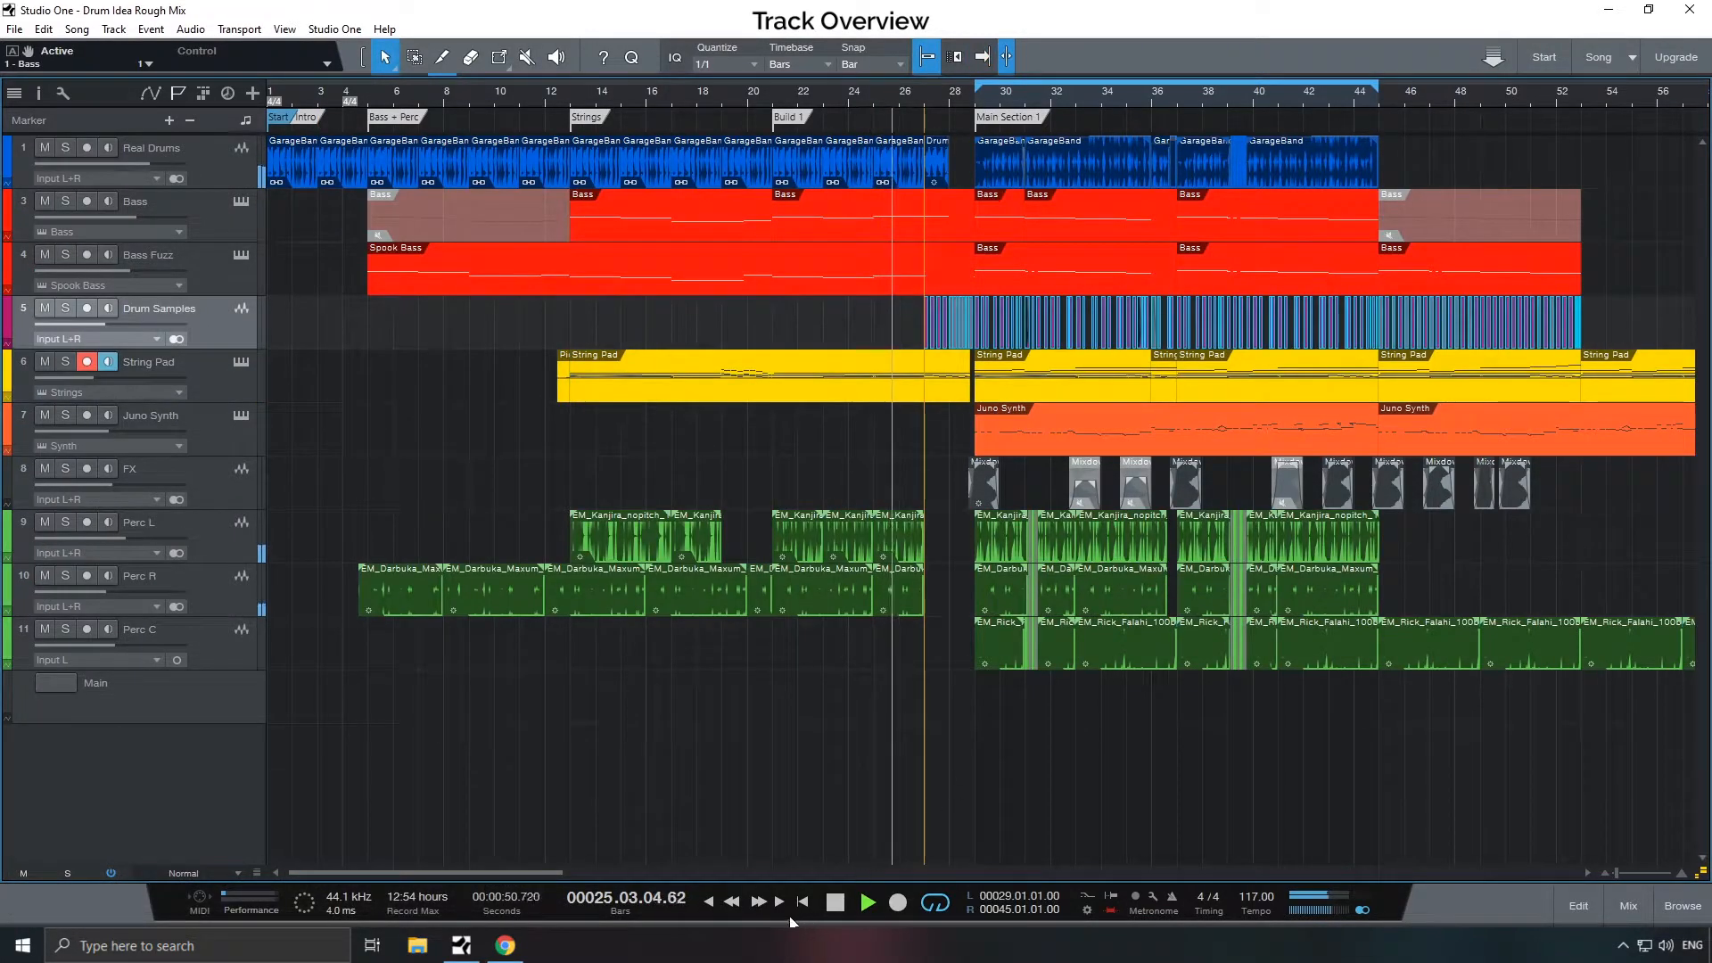
{"action": "left_click_drag", "start_coordinate": [487, 874], "coordinate": [537, 870]}
{"action": "left_click", "coordinate": [1415, 306]}
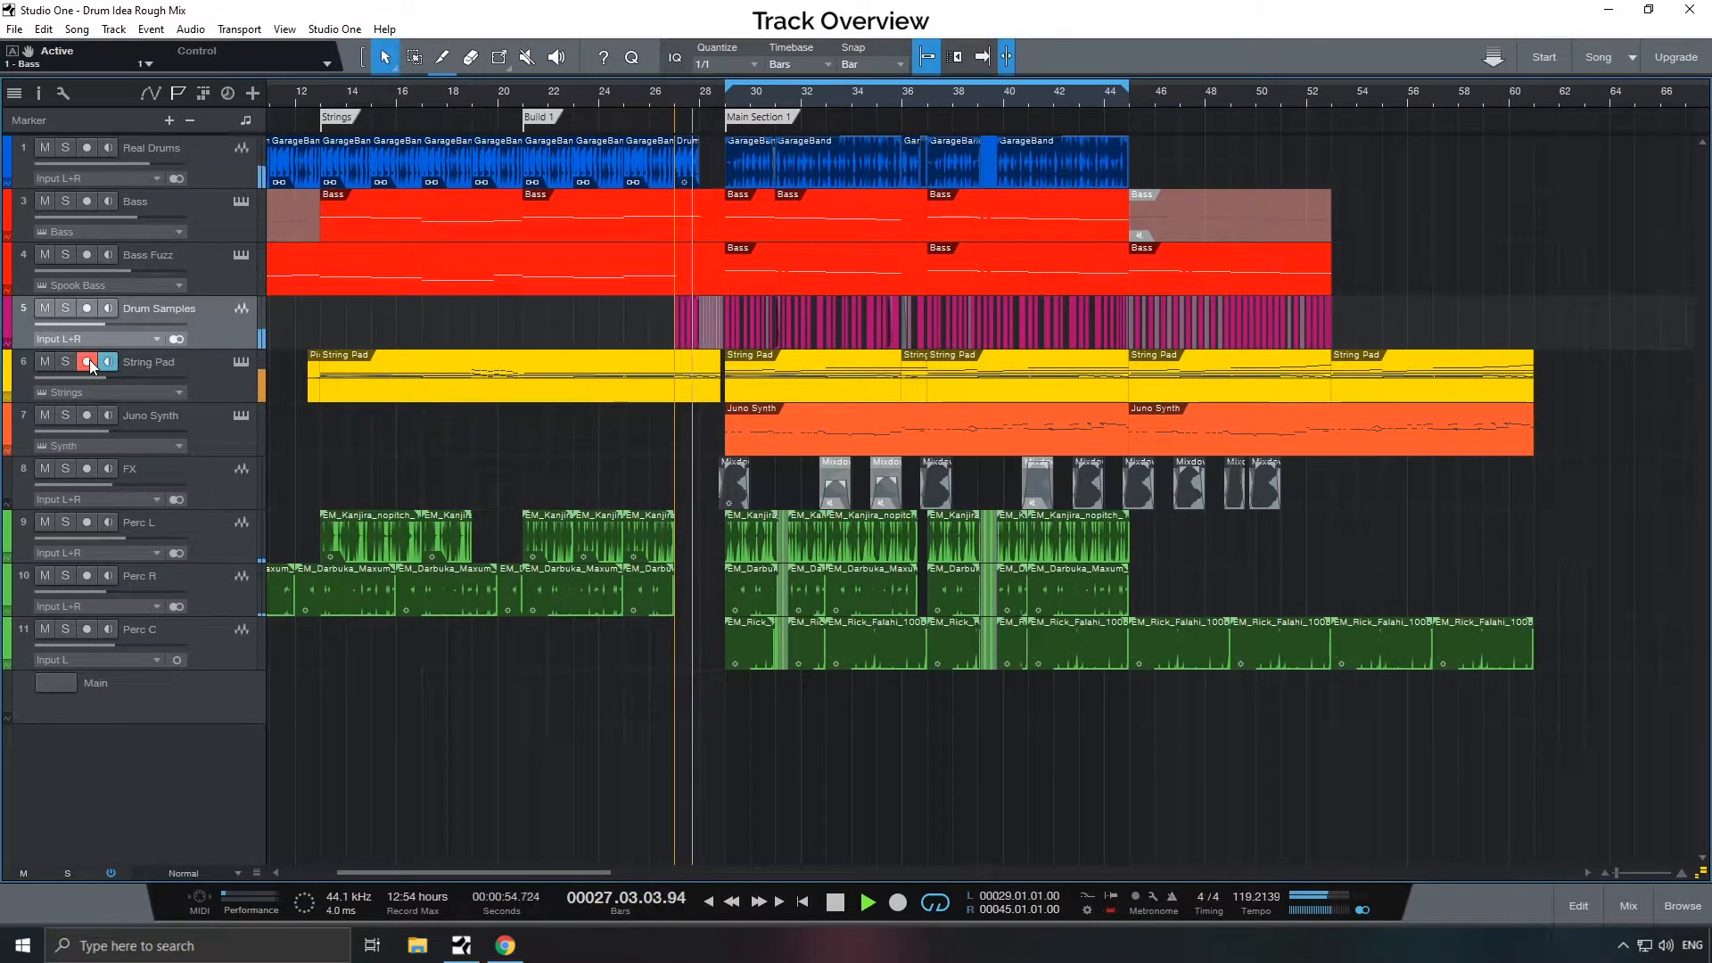
{"action": "left_click", "coordinate": [191, 143]}
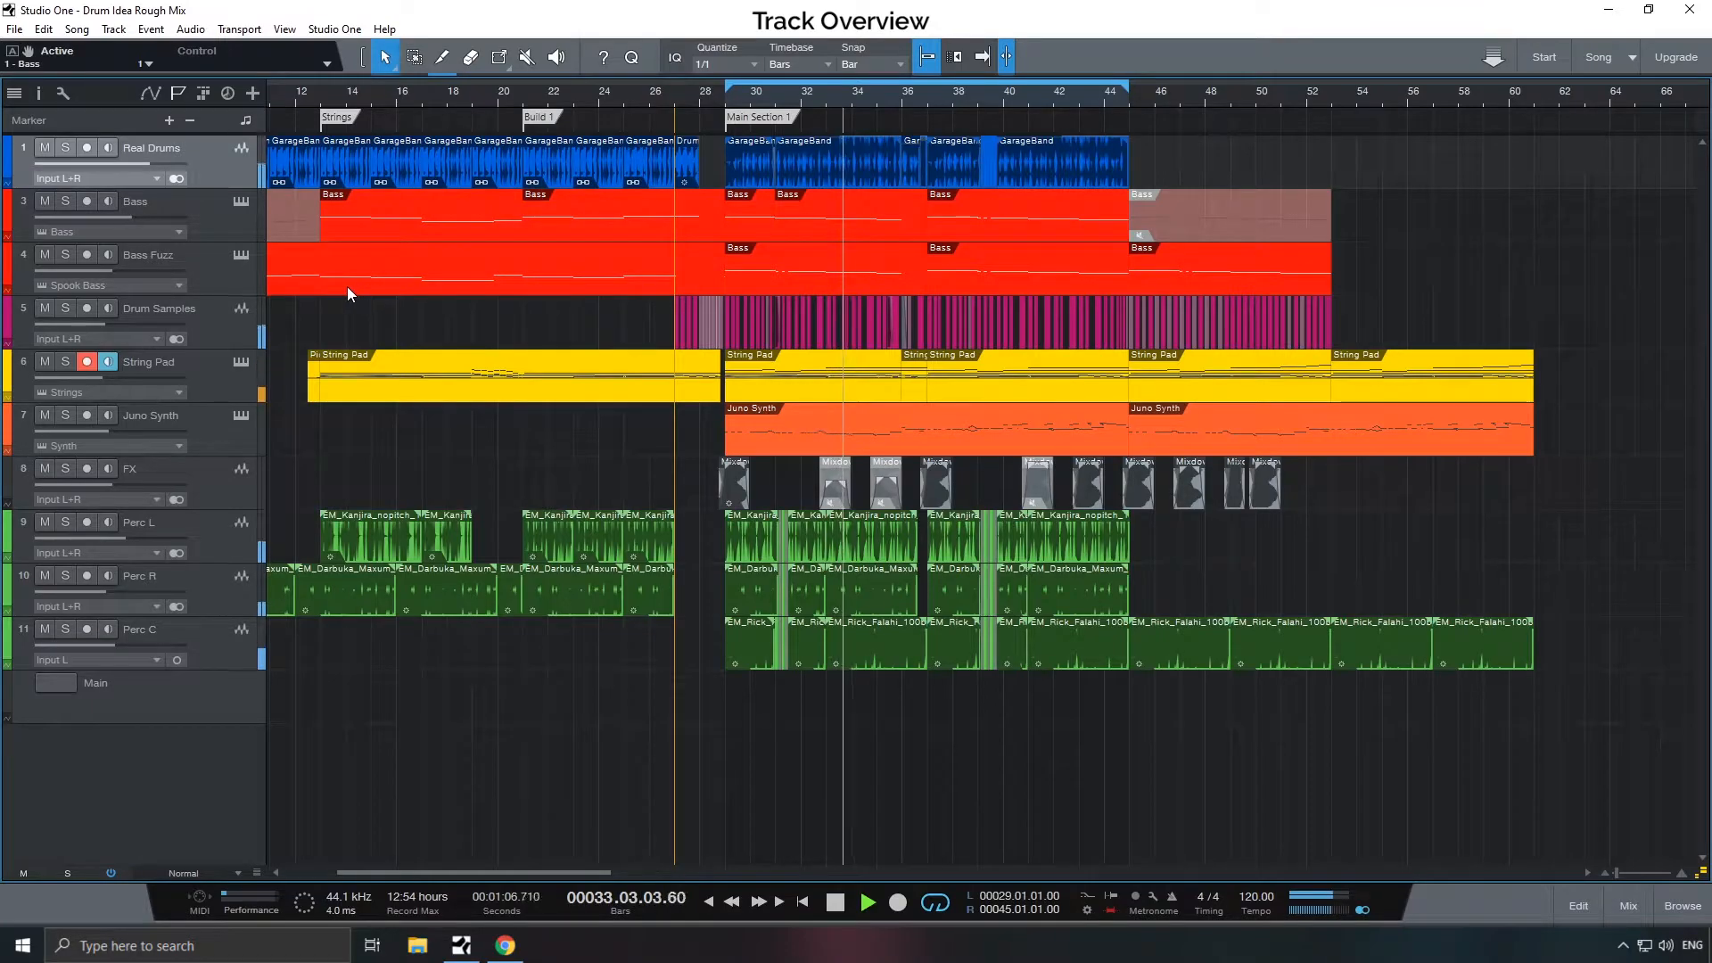
- Solo the Real Drums track and progressively add the Bass, Bass Fuzz, Drum Samples and three Perc tracks to the solo
{"action": "left_click", "coordinate": [65, 148]}
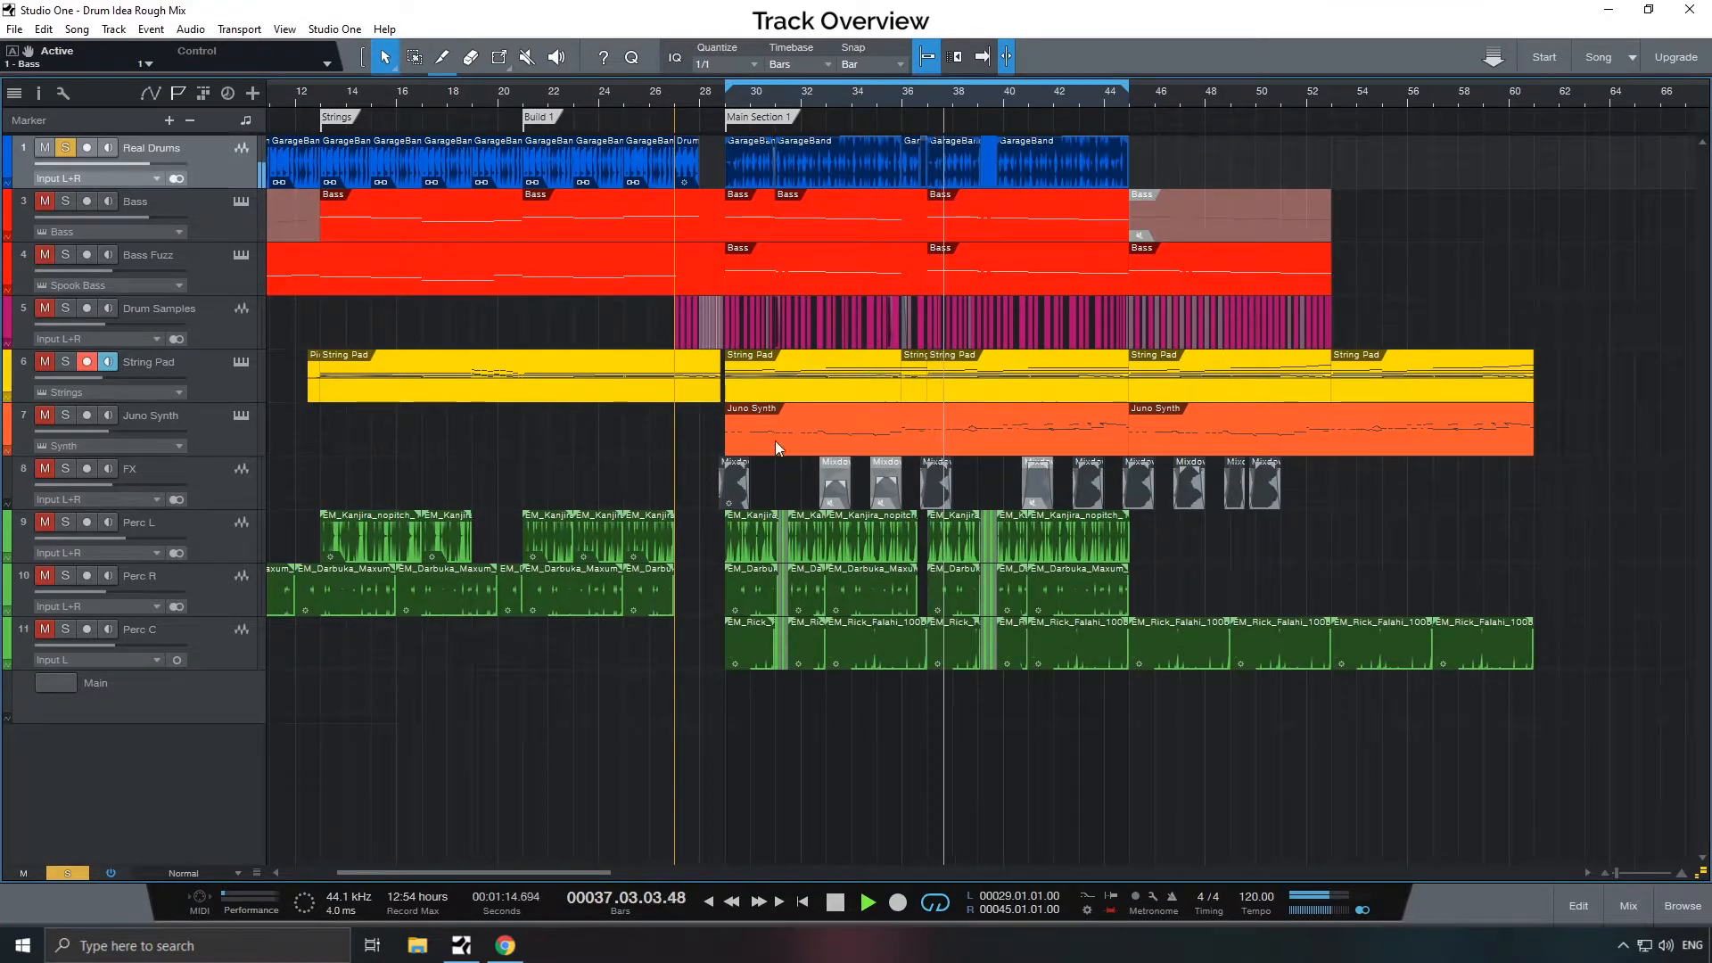
{"action": "left_click_drag", "start_coordinate": [565, 872], "coordinate": [601, 872]}
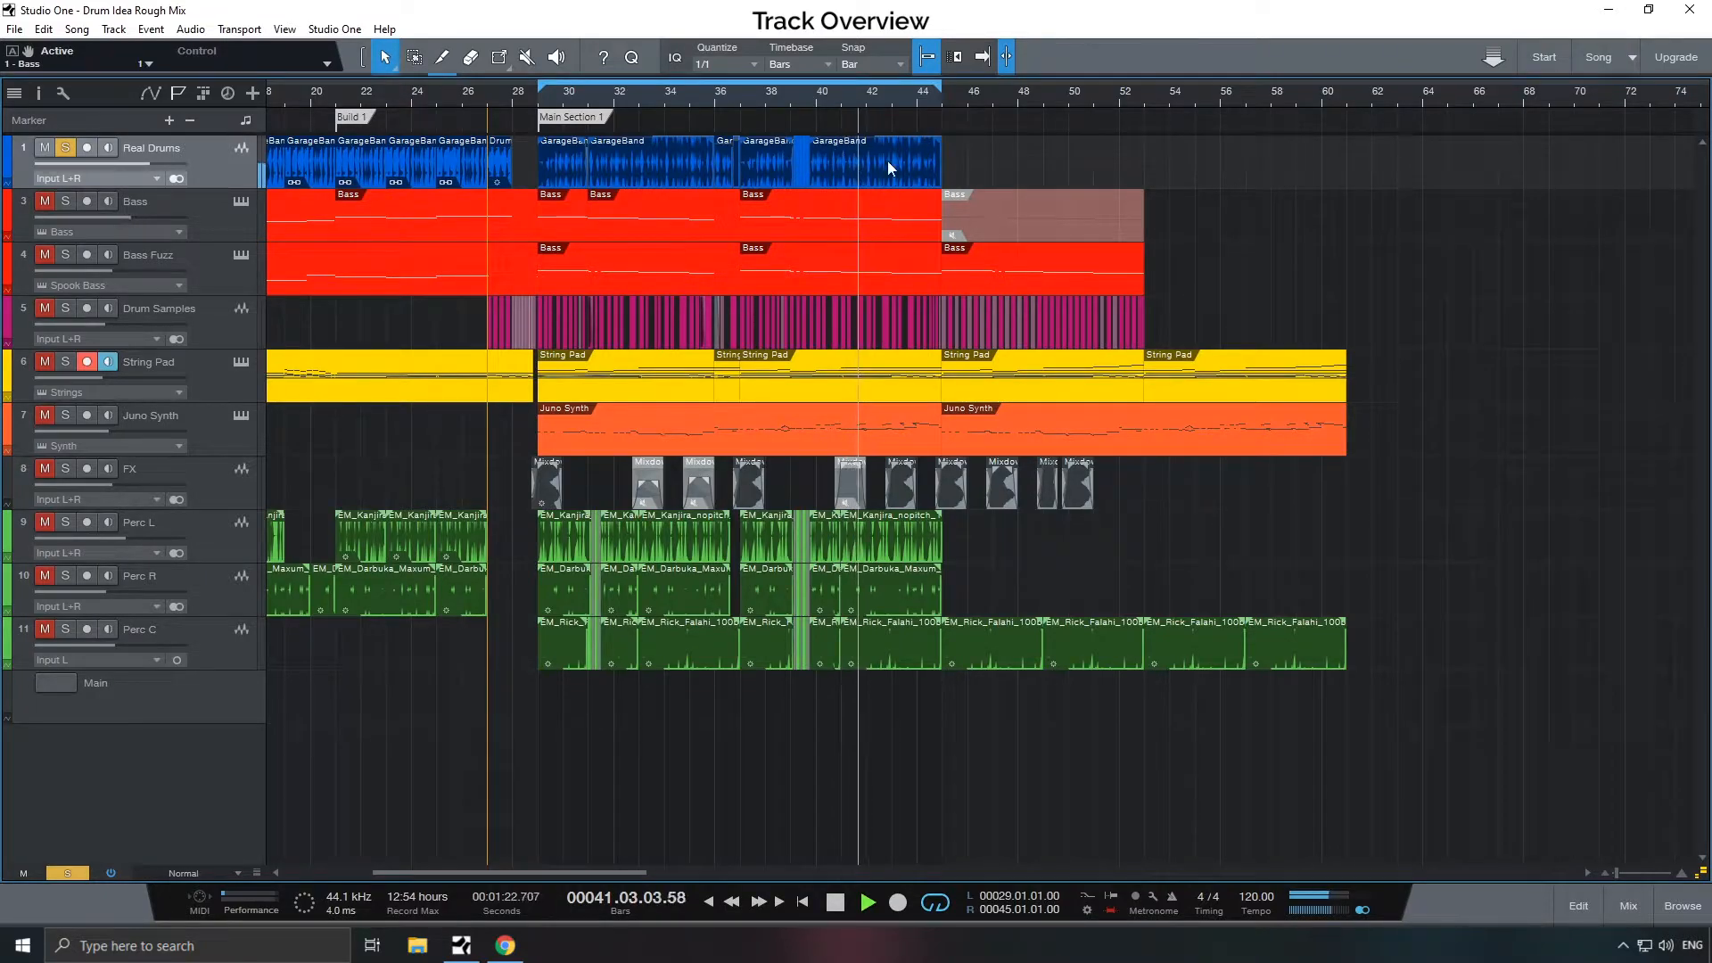
{"action": "left_click", "coordinate": [65, 200]}
{"action": "left_click", "coordinate": [66, 255]}
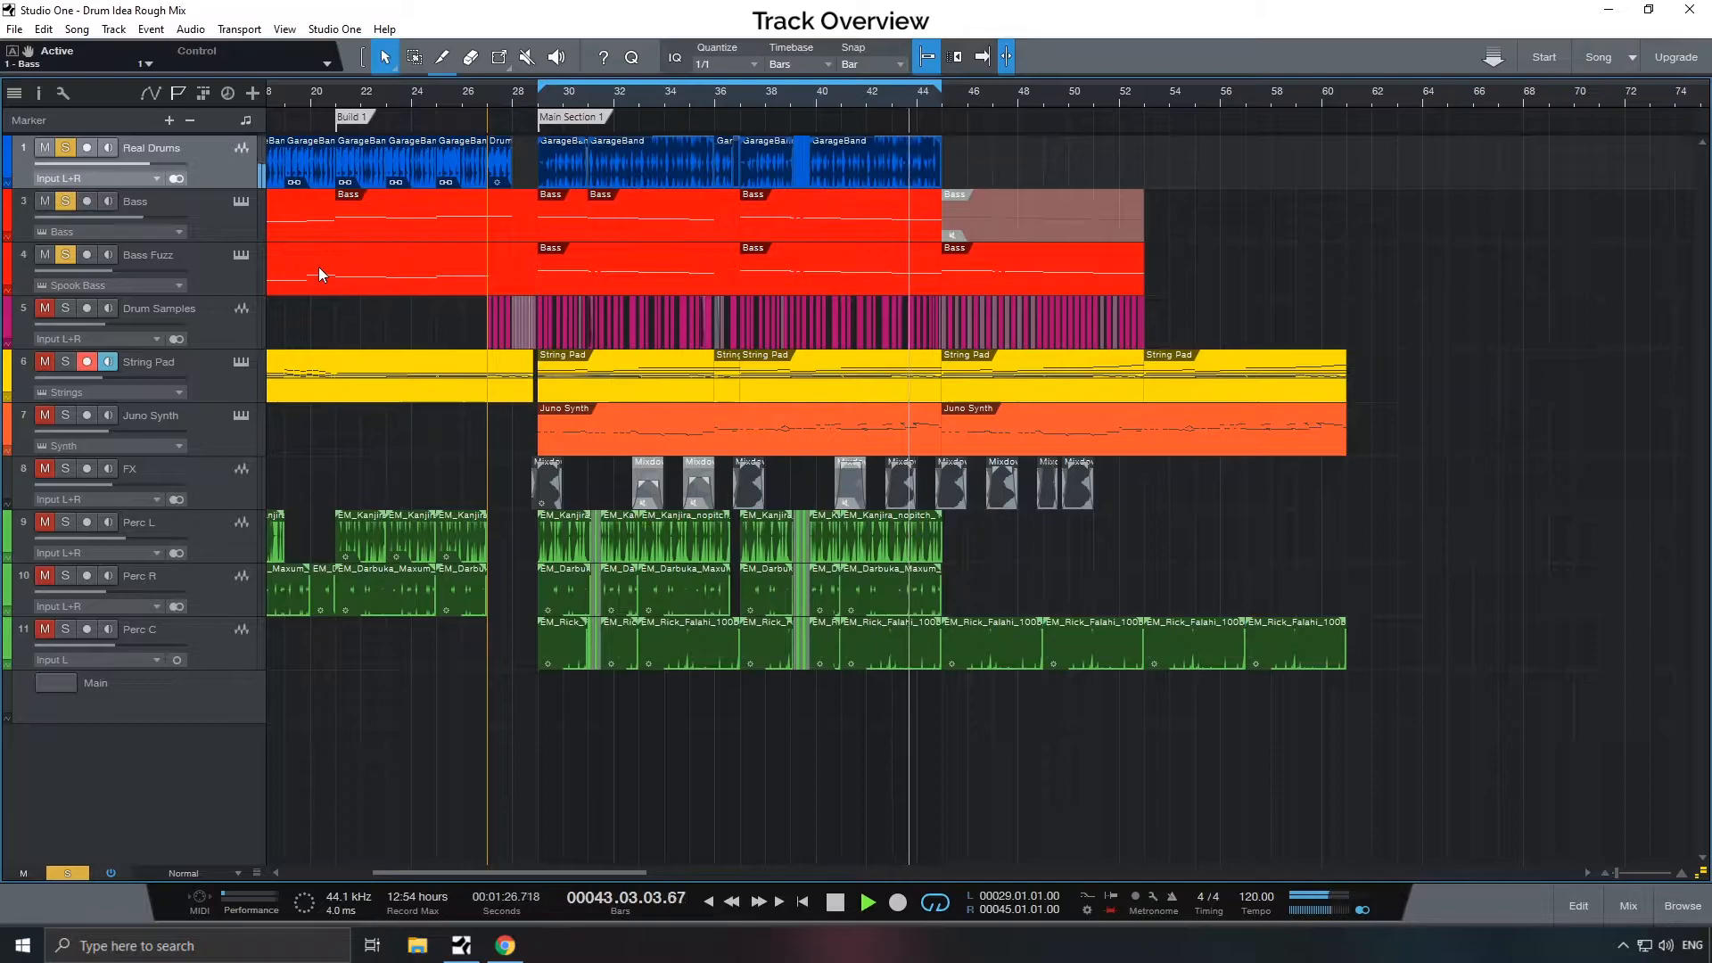
{"action": "left_click", "coordinate": [65, 308]}
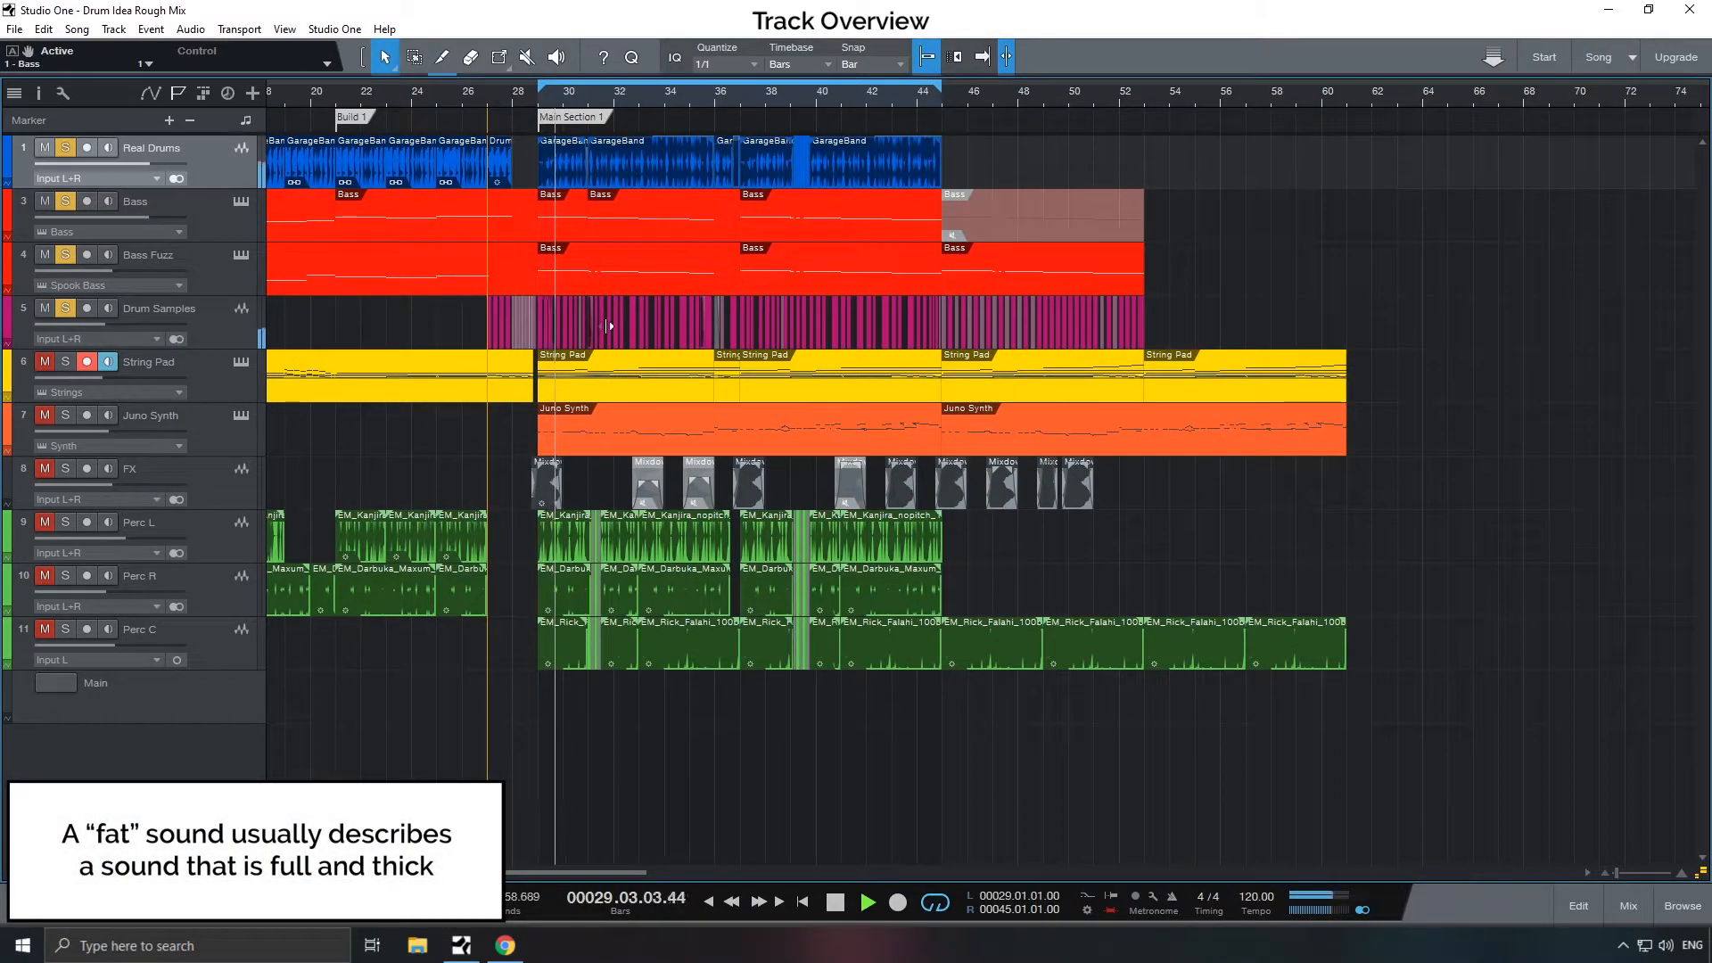
{"action": "left_click_drag", "start_coordinate": [65, 523], "coordinate": [66, 629]}
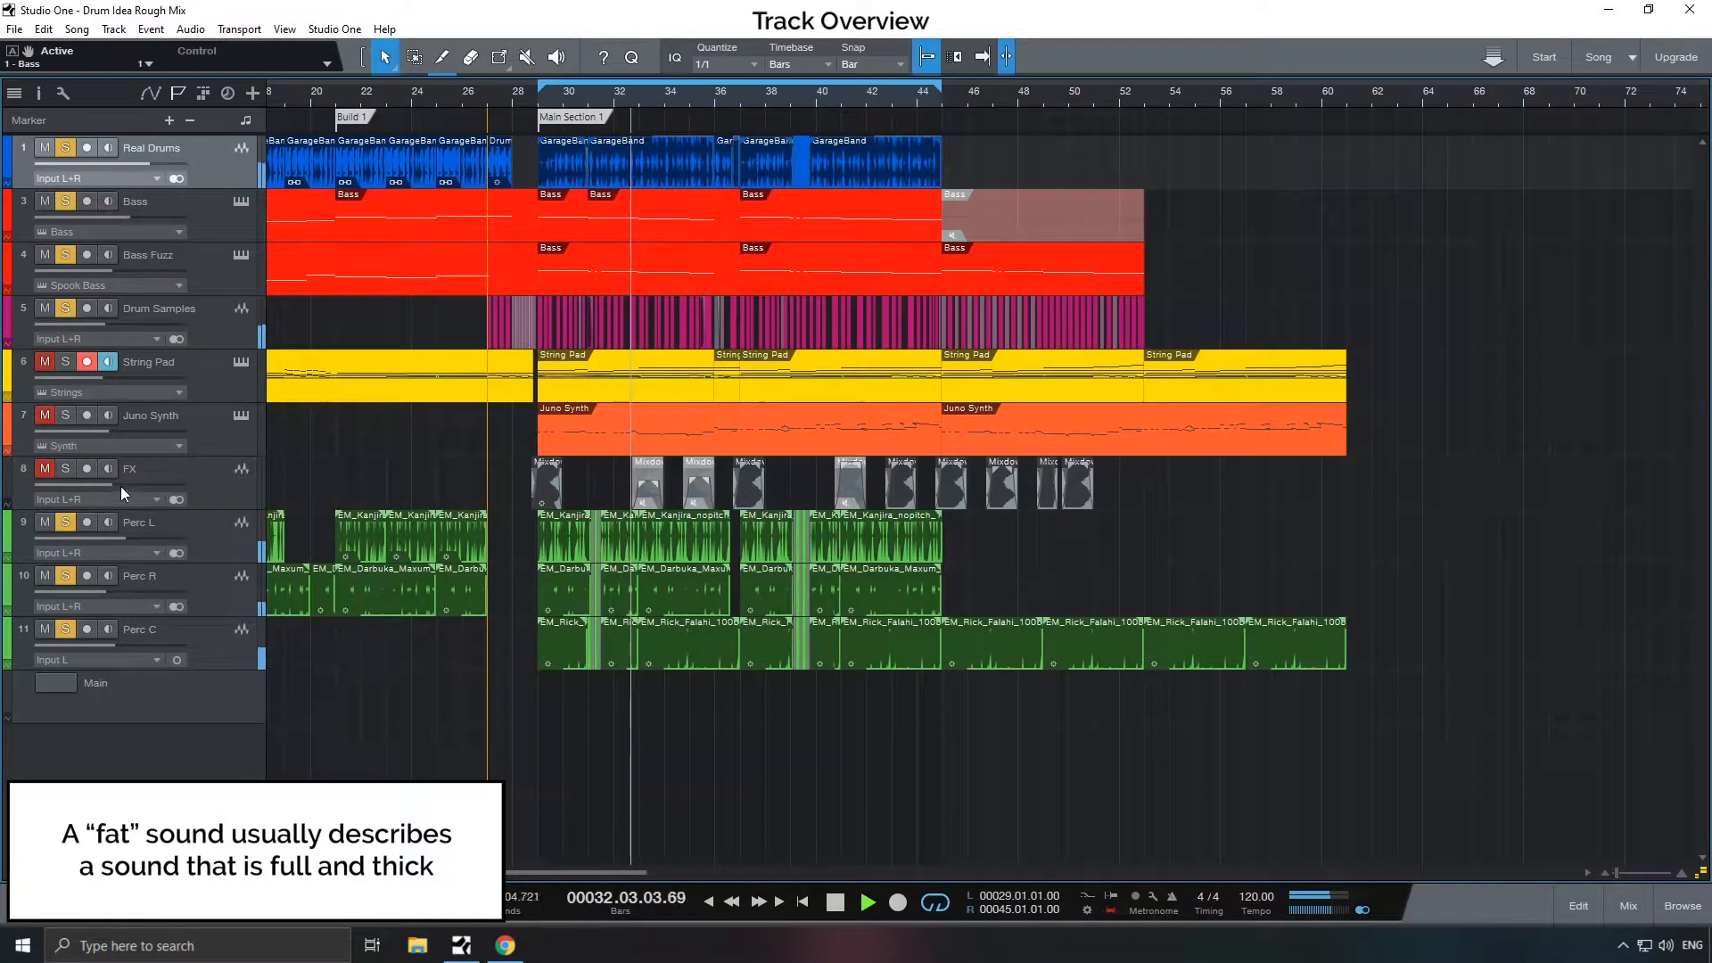
- Add the FX and Juno Synth tracks to the soloed tracks, glancing at the loop browser in between
{"action": "left_click", "coordinate": [64, 469]}
{"action": "left_click", "coordinate": [1691, 905]}
{"action": "left_click", "coordinate": [1691, 905]}
{"action": "left_click", "coordinate": [67, 415]}
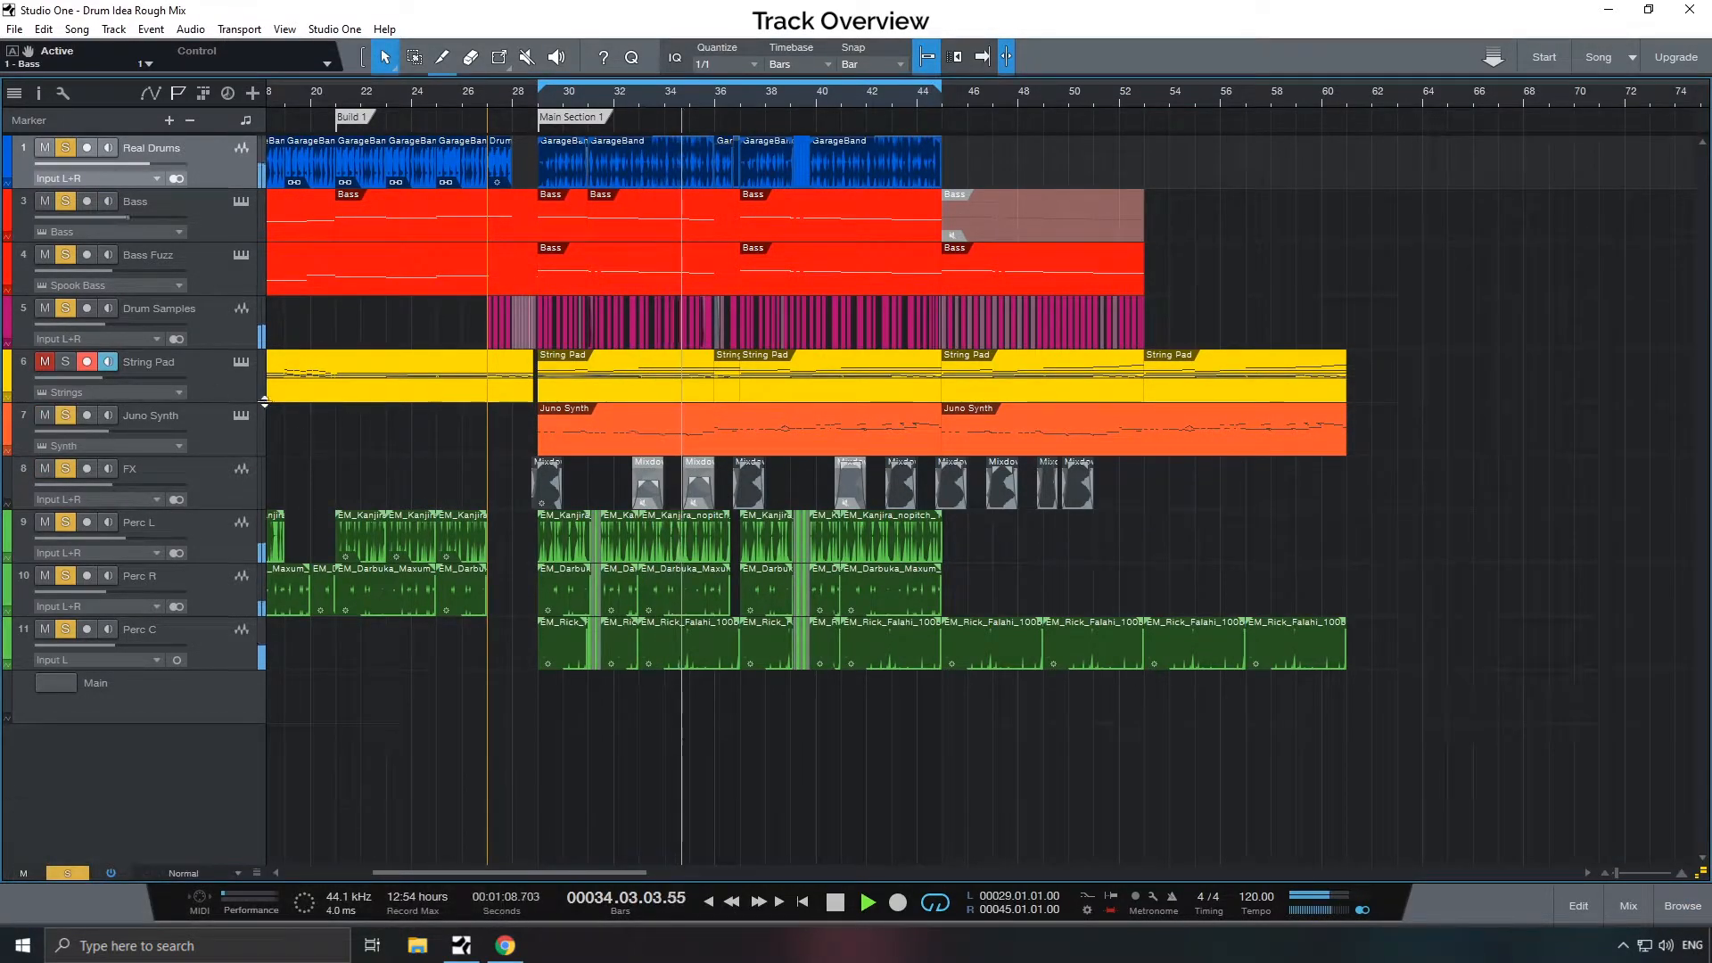
- View the Juno Synth's Presence XT settings, and add the String Pad track to the soloed tracks
{"action": "left_click", "coordinate": [241, 413]}
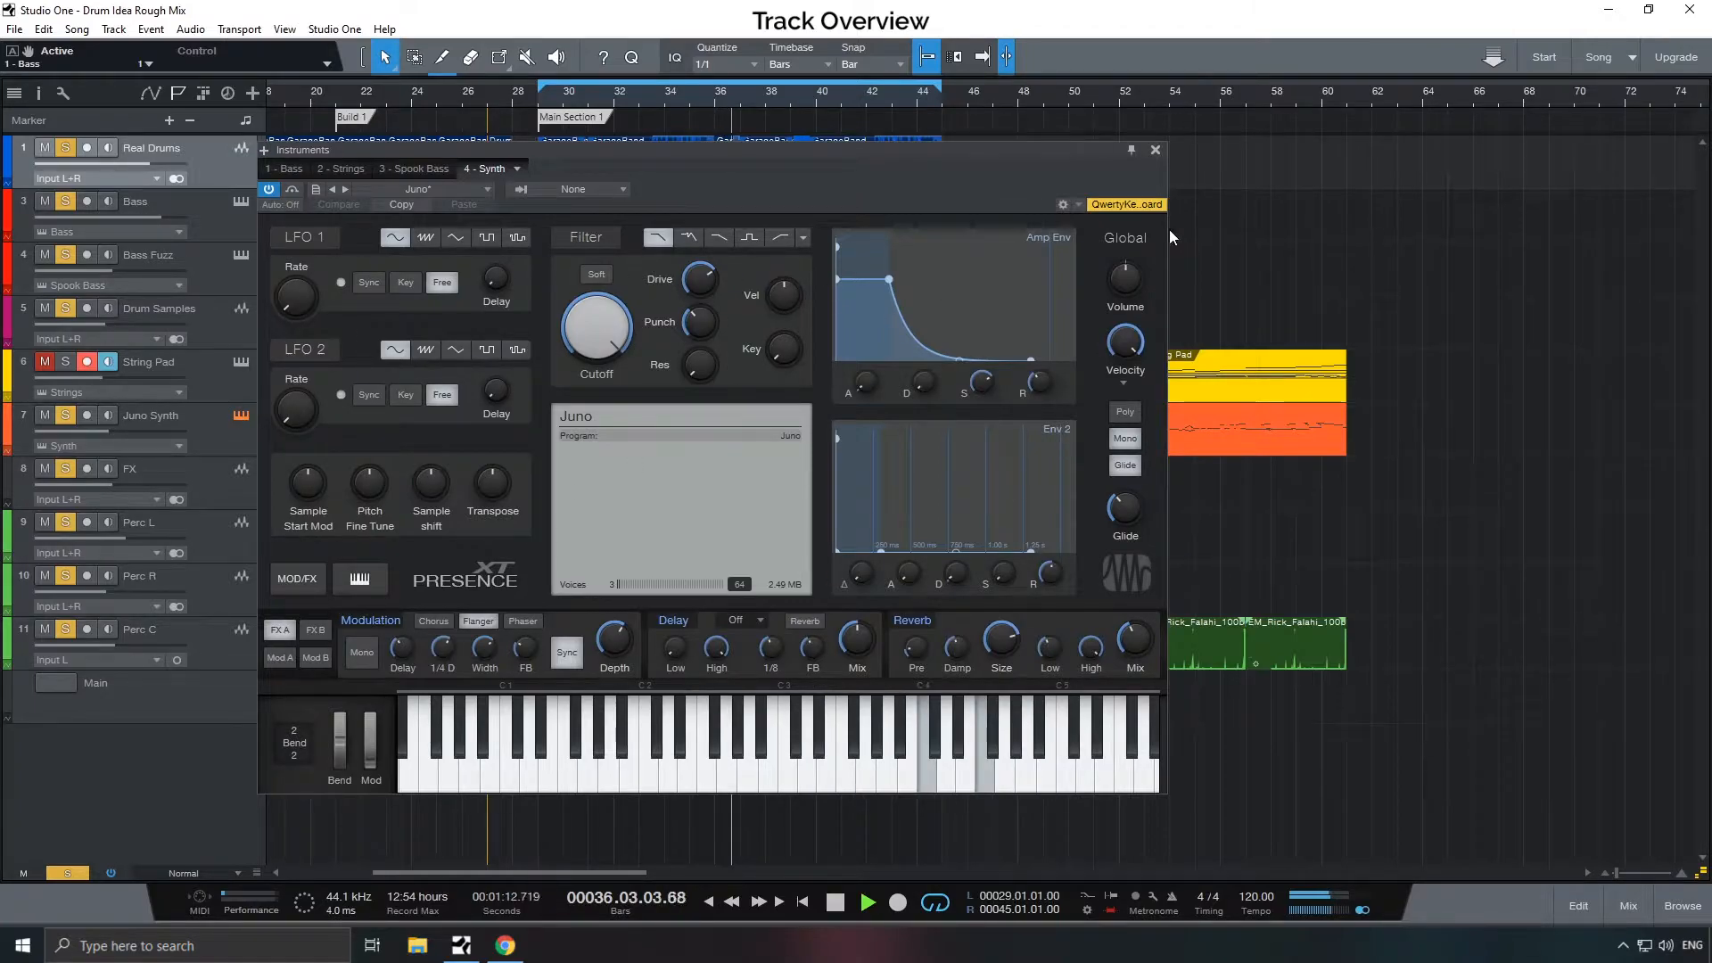
{"action": "left_click", "coordinate": [1154, 149]}
{"action": "left_click", "coordinate": [66, 366]}
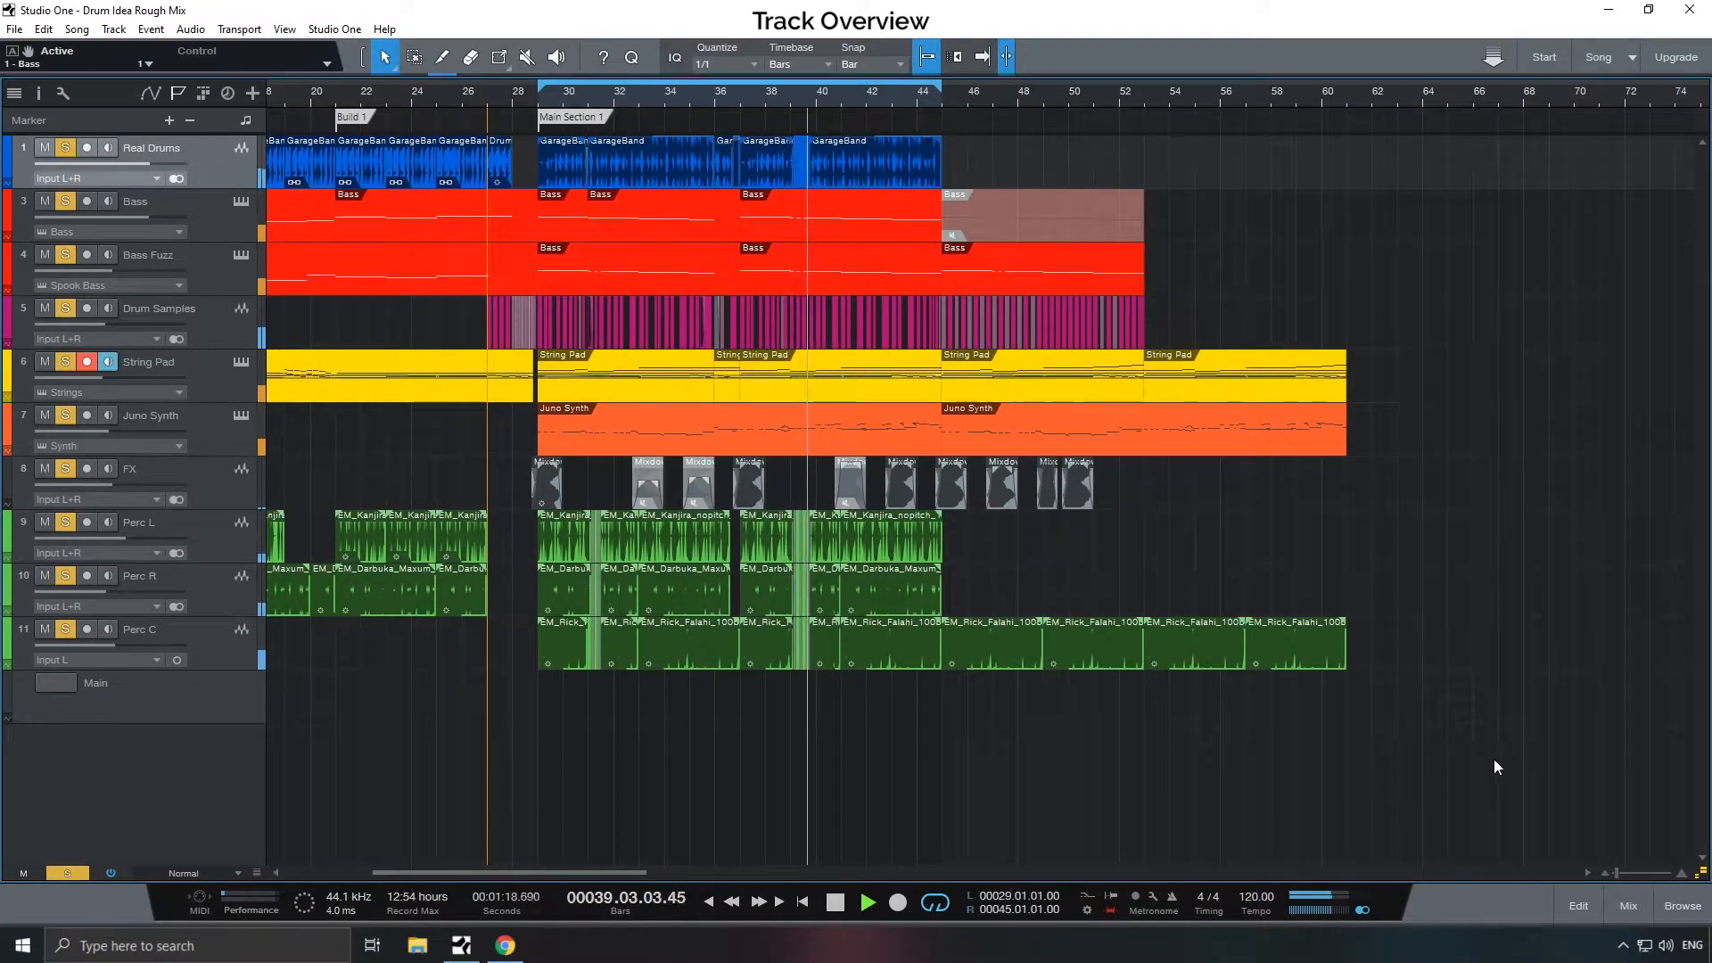
- Lower the Main output fader to -9.1 dB in the mixer, and hide the mixer
{"action": "left_click_drag", "start_coordinate": [612, 873], "coordinate": [517, 873]}
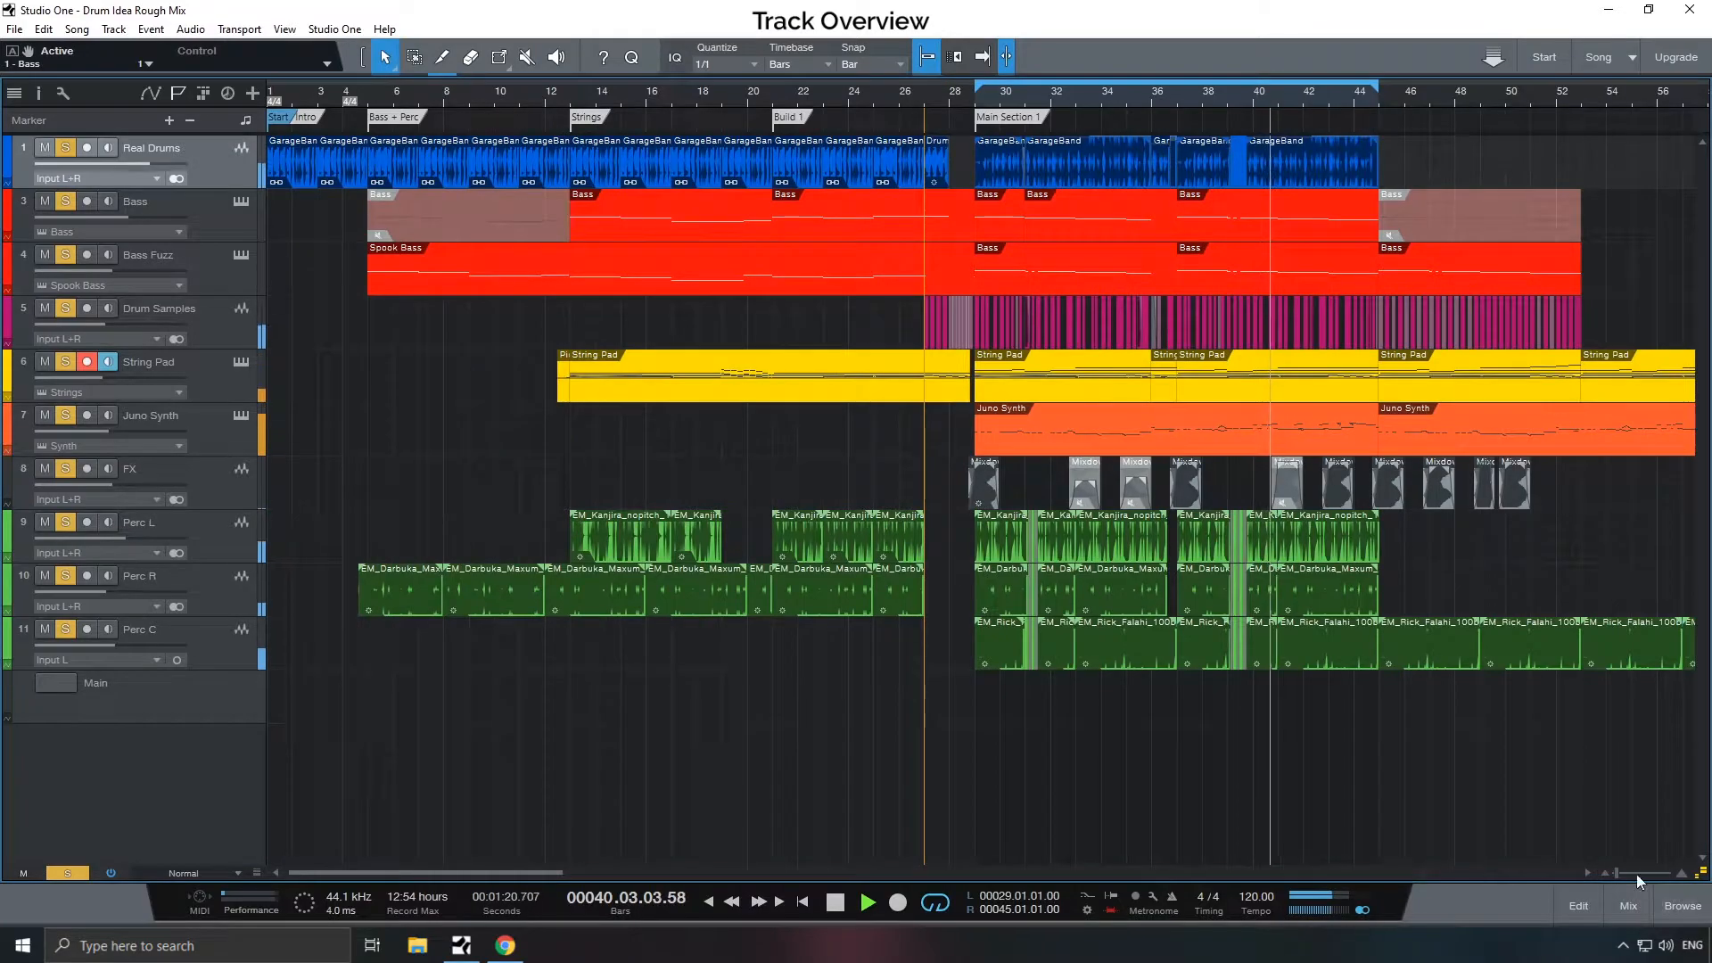
{"action": "left_click", "coordinate": [1613, 870]}
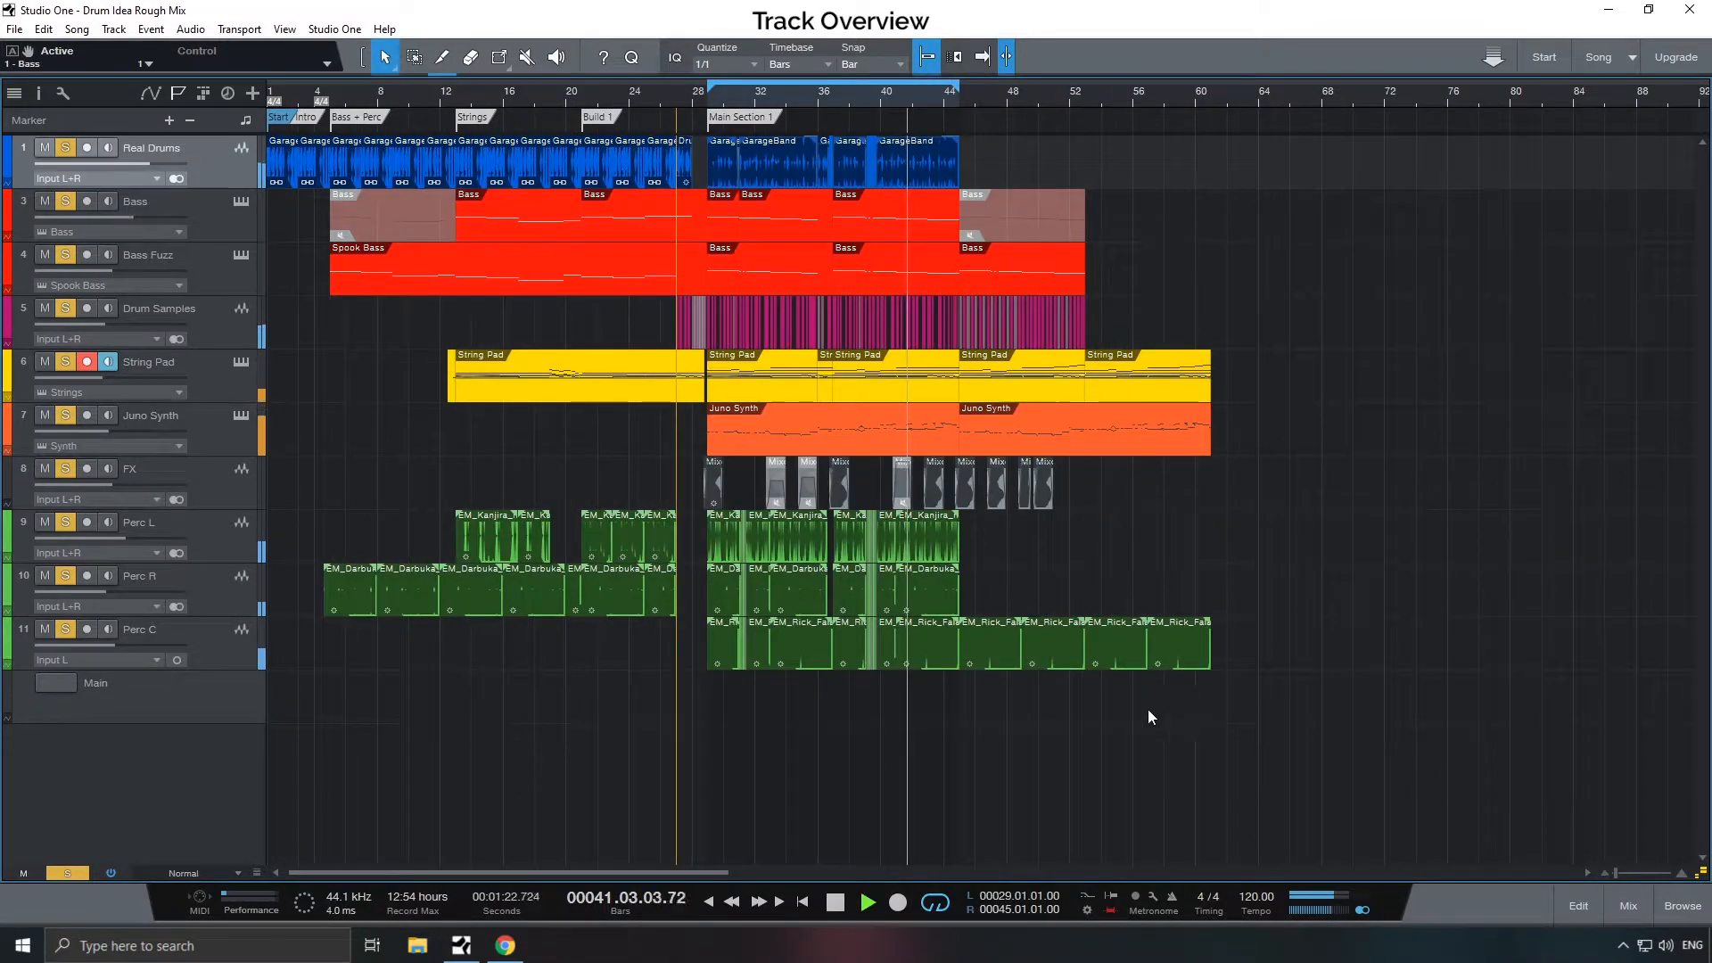
{"action": "left_click", "coordinate": [1626, 904]}
{"action": "left_click_drag", "start_coordinate": [1678, 736], "coordinate": [1678, 772]}
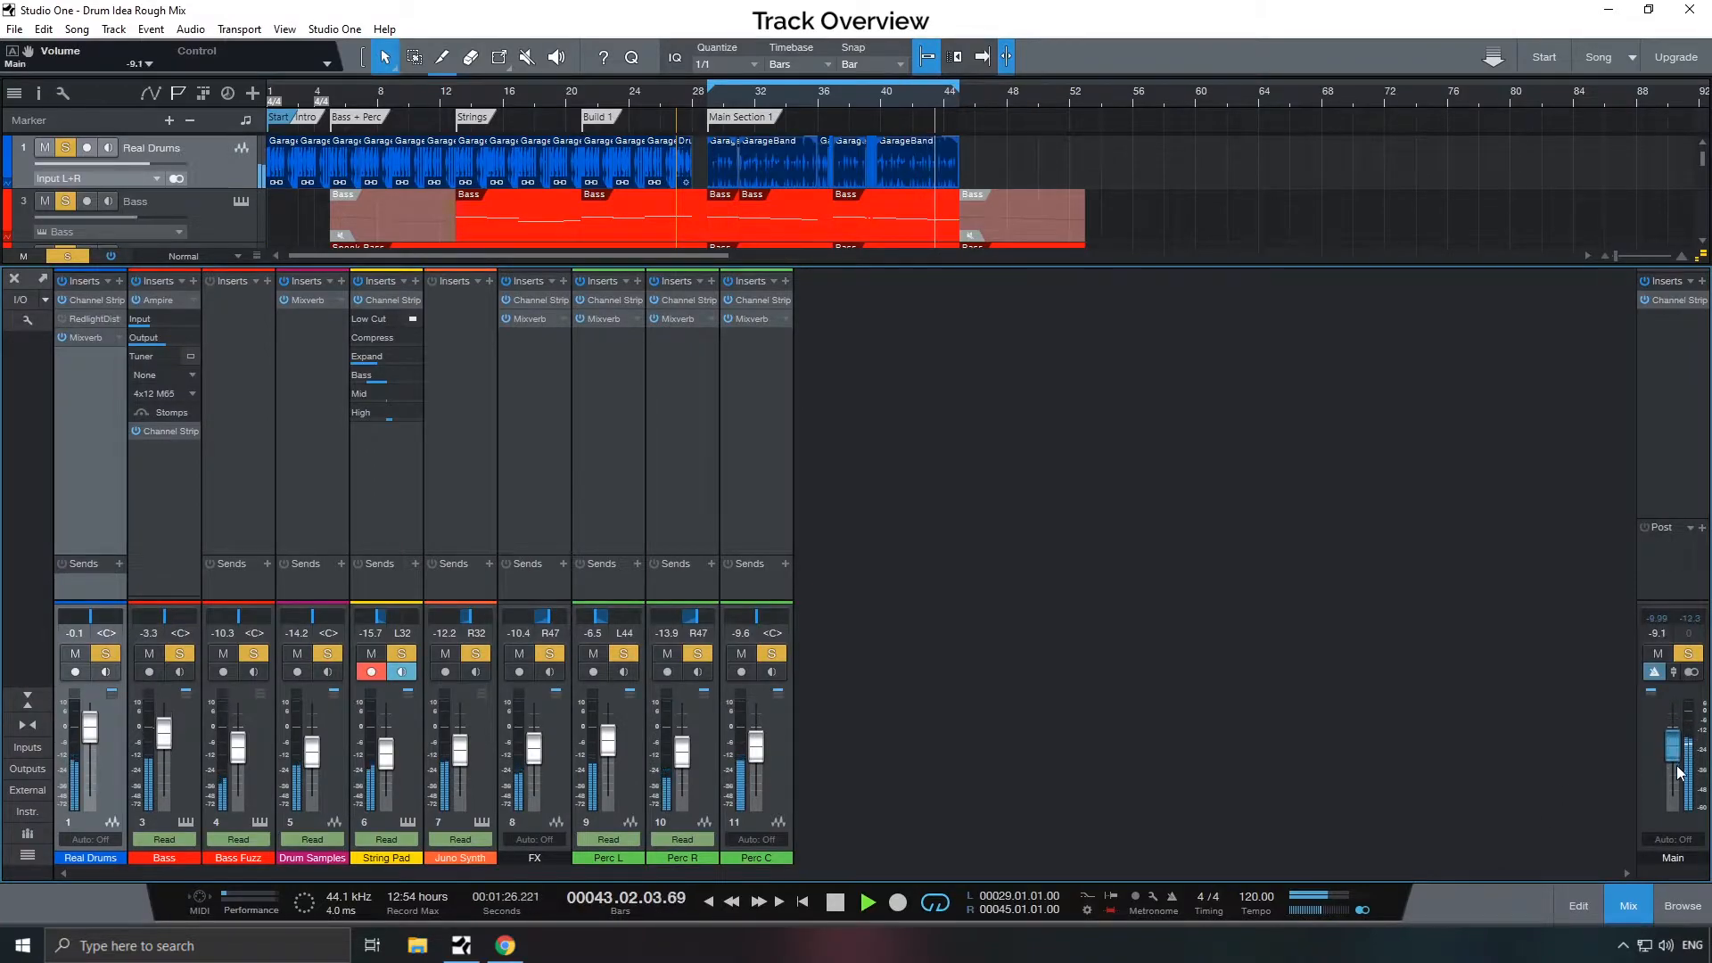
{"action": "left_click", "coordinate": [1632, 905]}
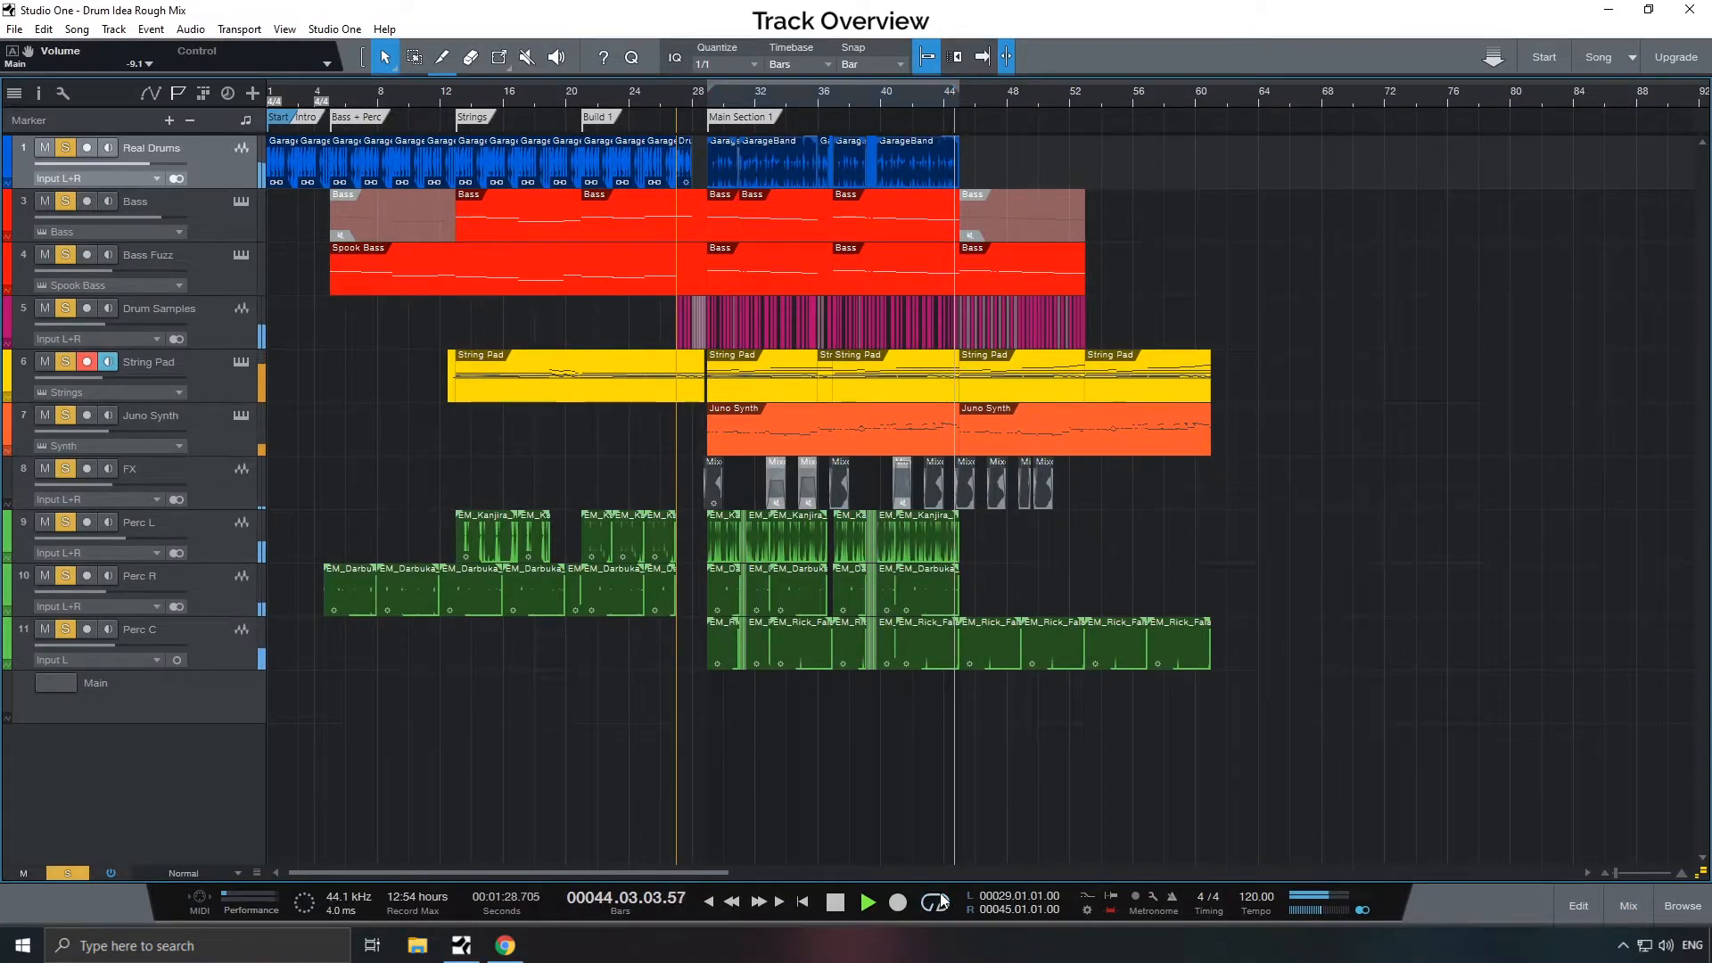
- Stop playback and return the playhead to the start of the song
{"action": "key", "text": "space"}
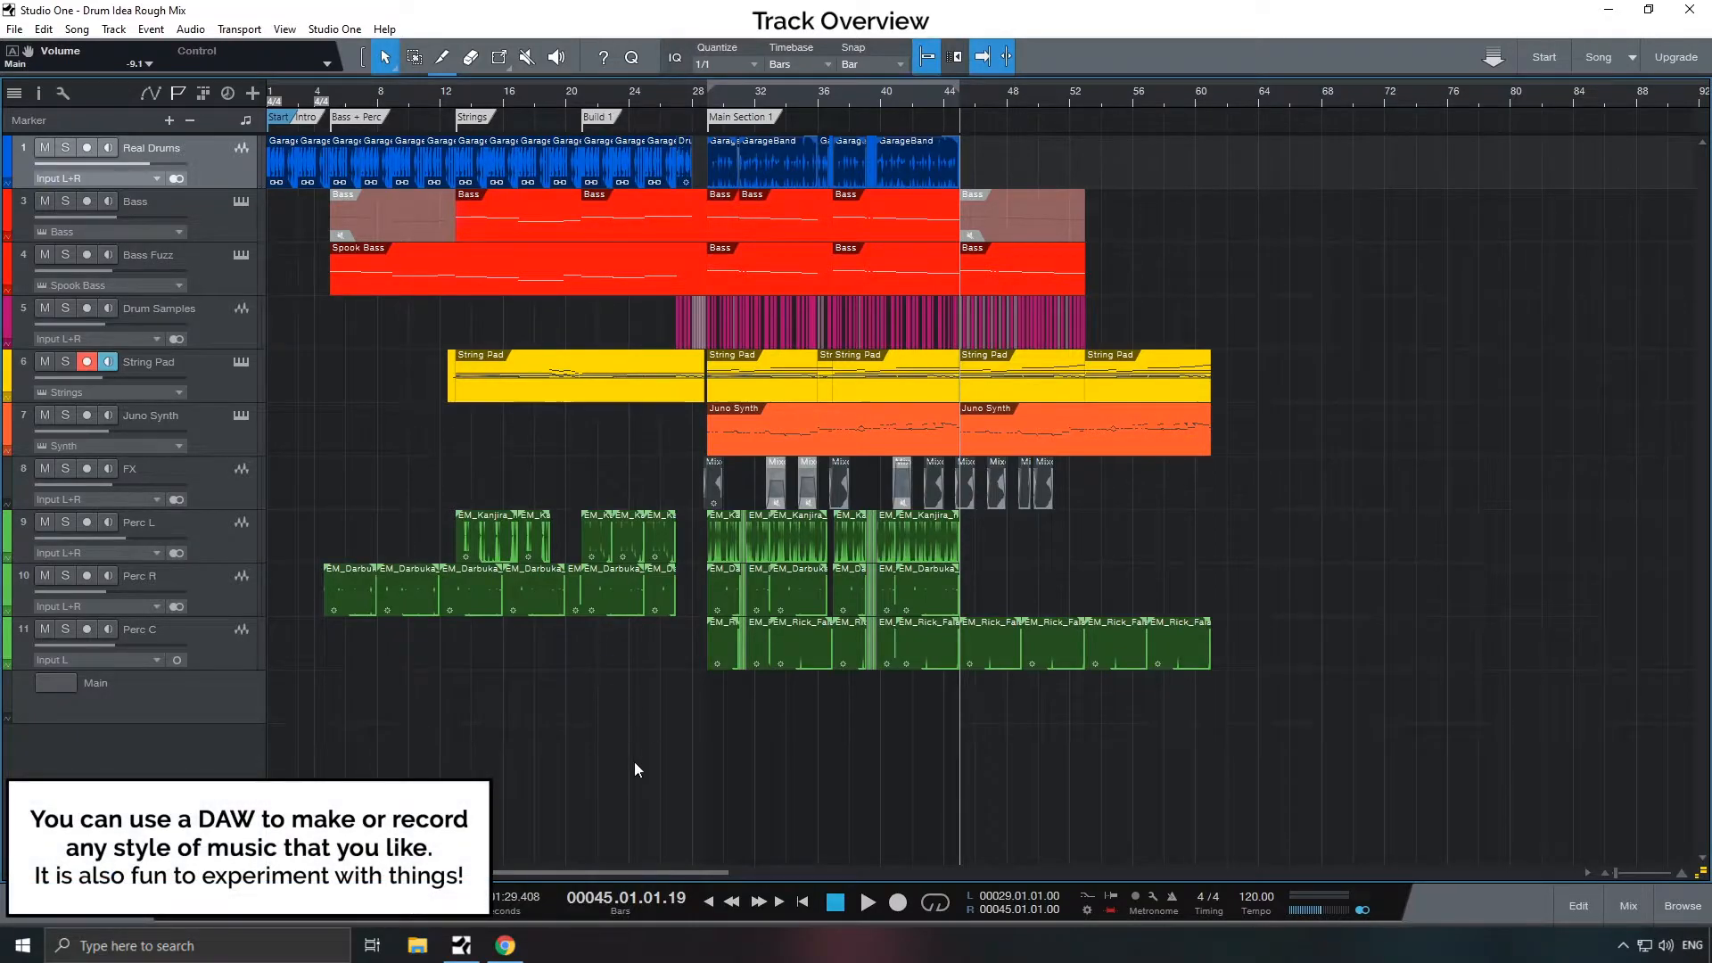
{"action": "left_click", "coordinate": [803, 903]}
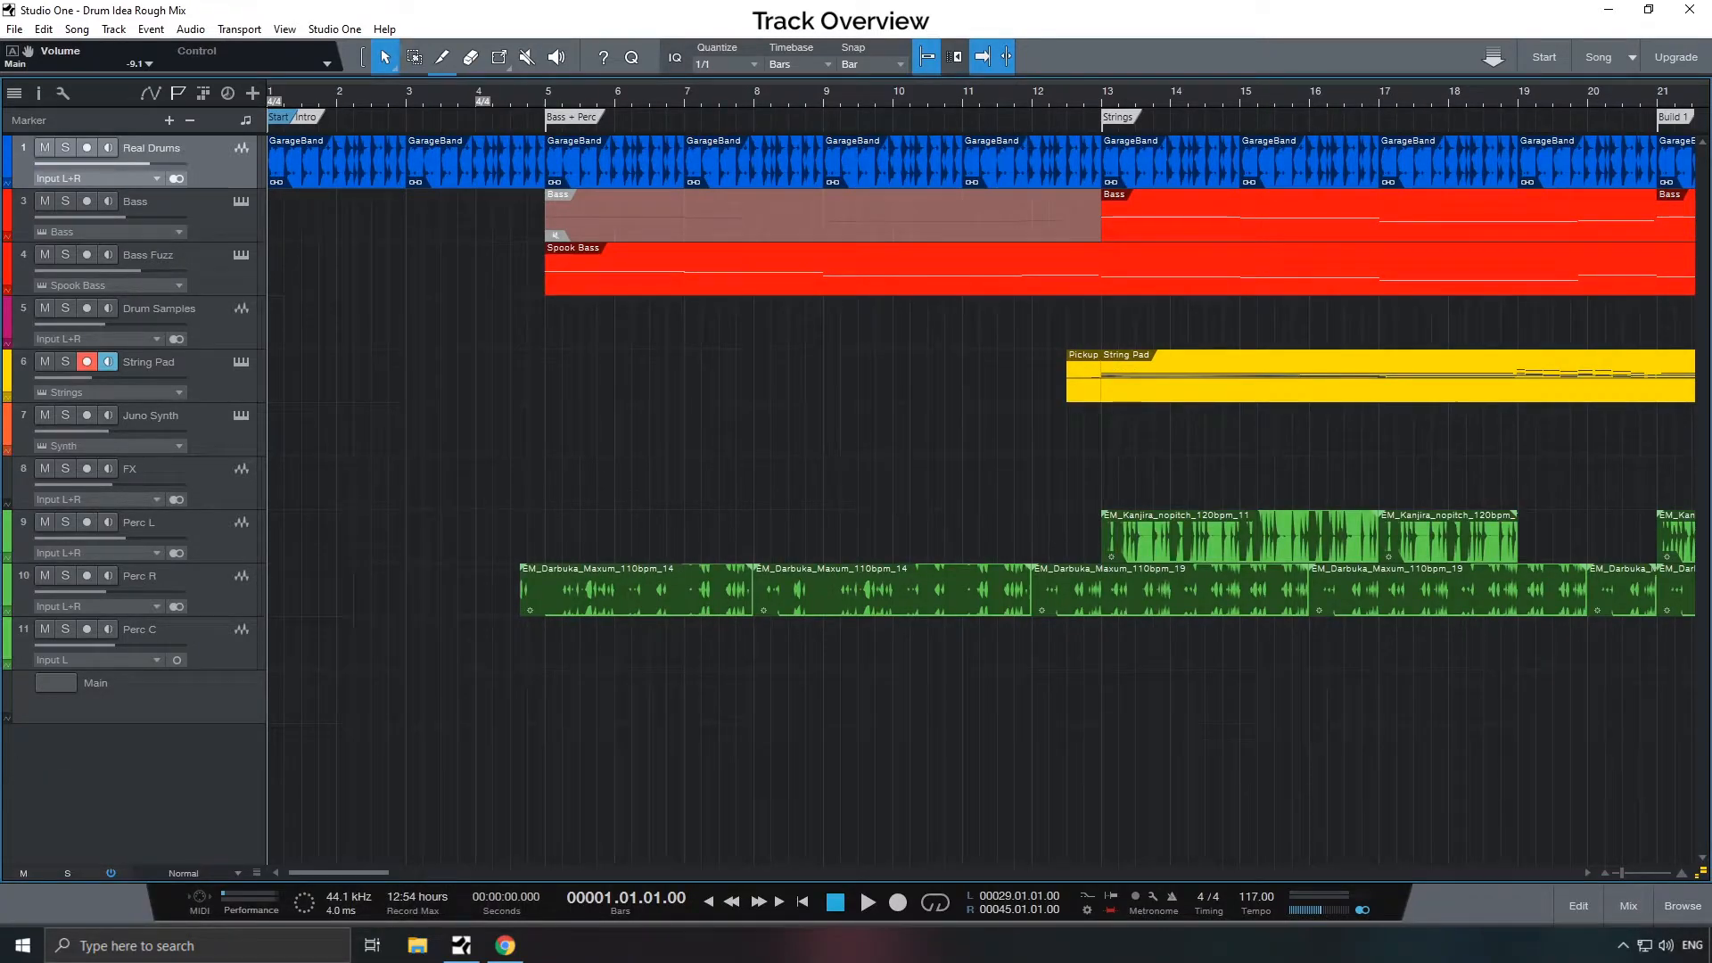
{"action": "left_click_drag", "start_coordinate": [1628, 875], "coordinate": [1621, 873]}
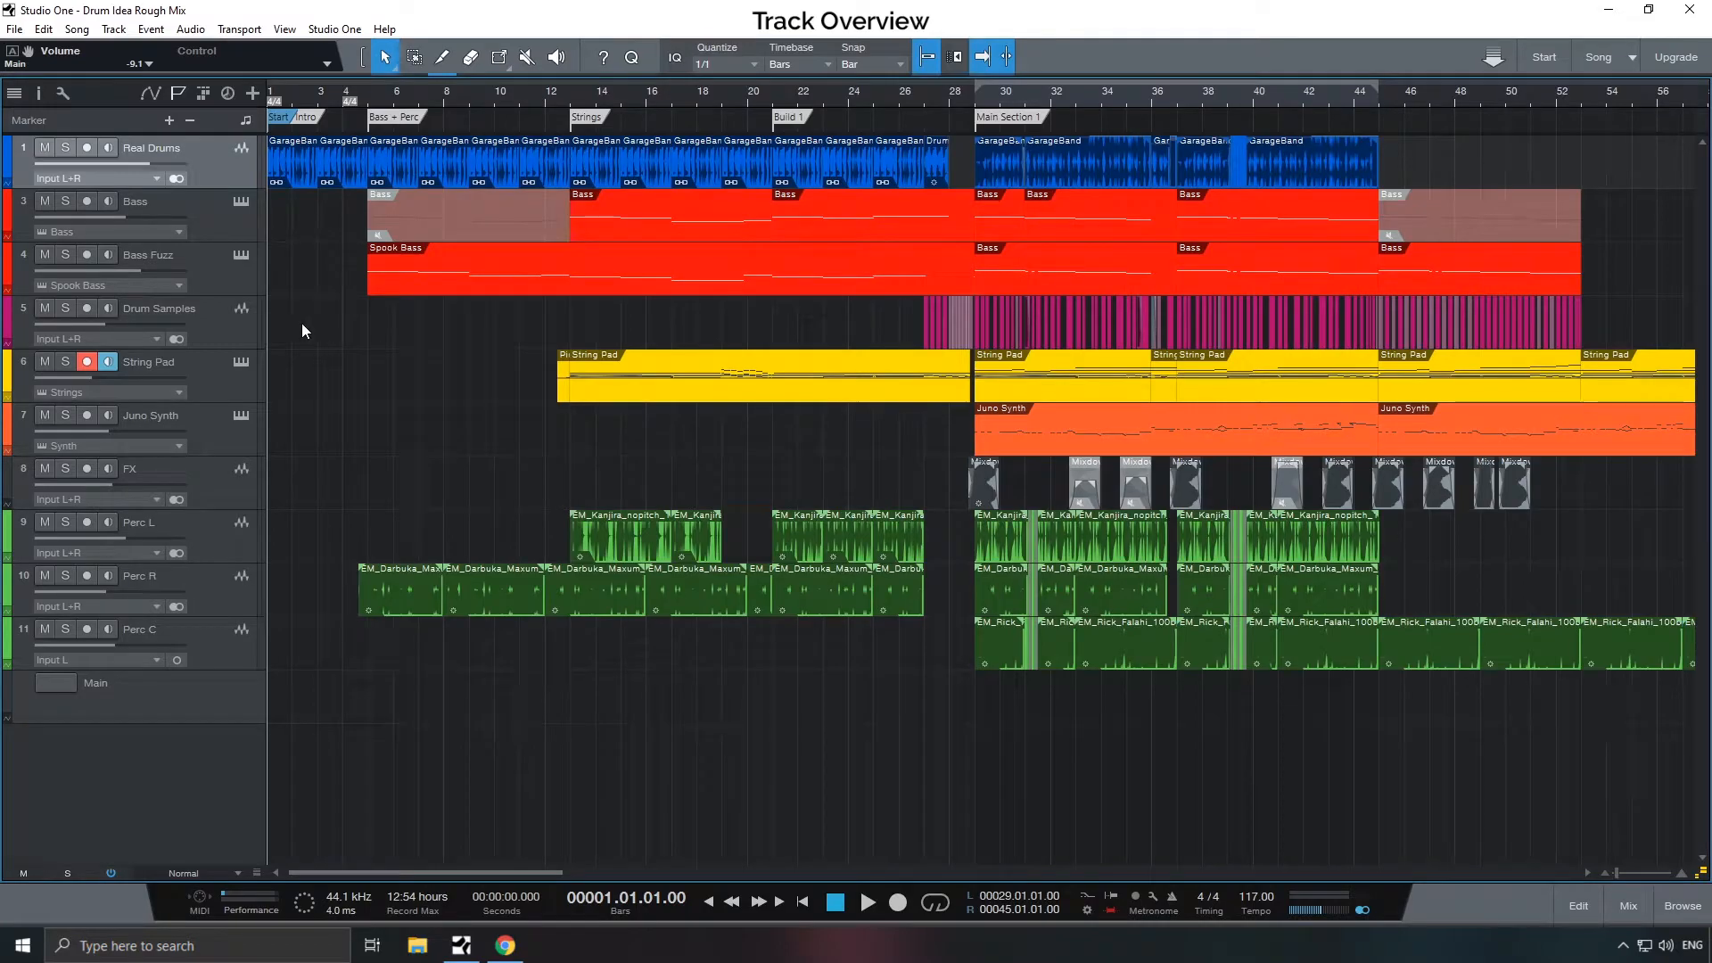
- Point out the Real Drums and Bass Fuzz clips, and view the Qwerty Keyboard device before closing it
{"action": "left_click", "coordinate": [350, 173]}
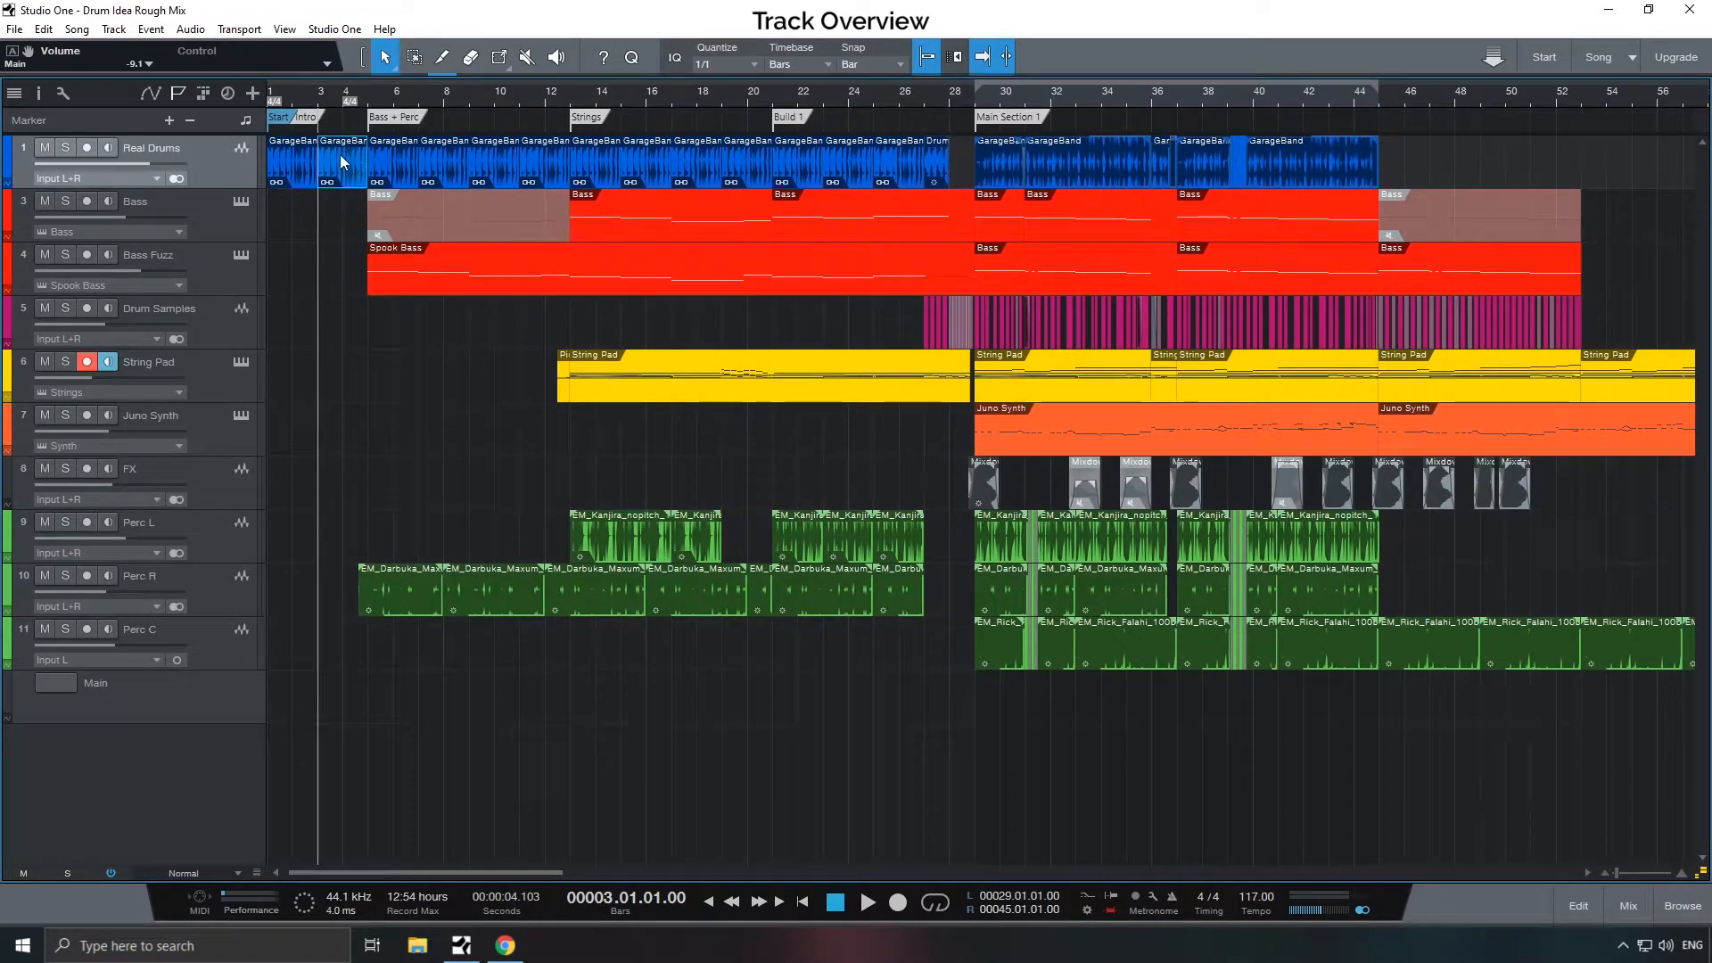
{"action": "left_click", "coordinate": [437, 260]}
{"action": "key", "text": "shift+q"}
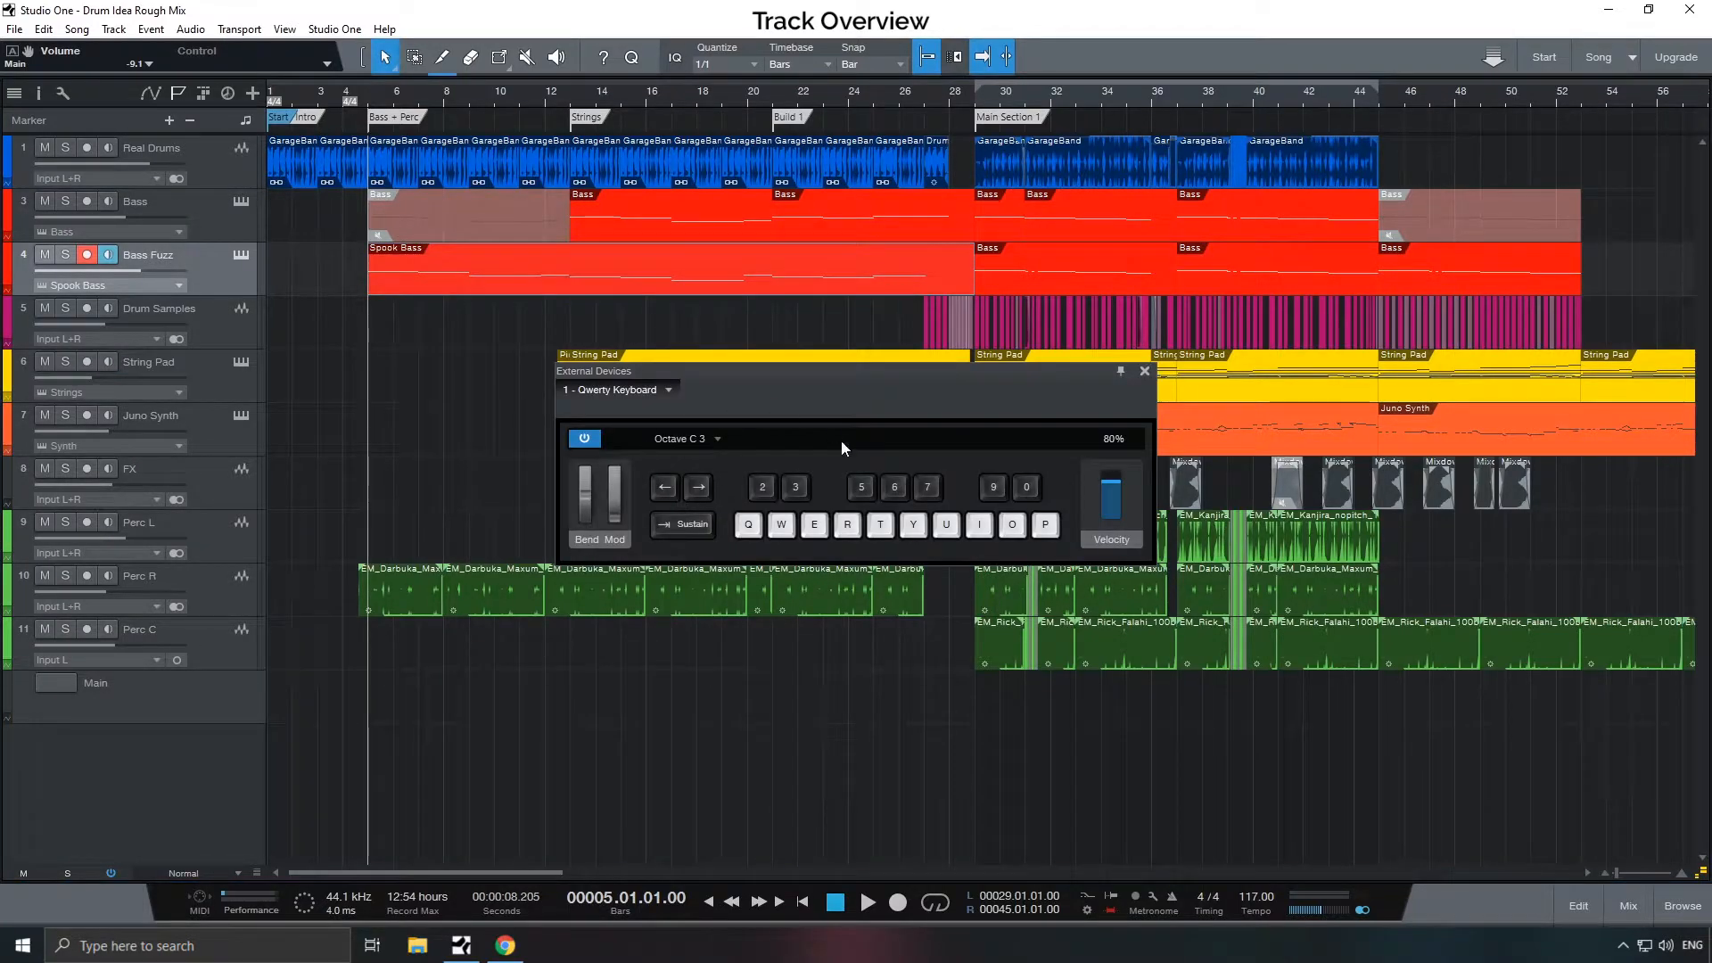
{"action": "left_click", "coordinate": [1144, 372]}
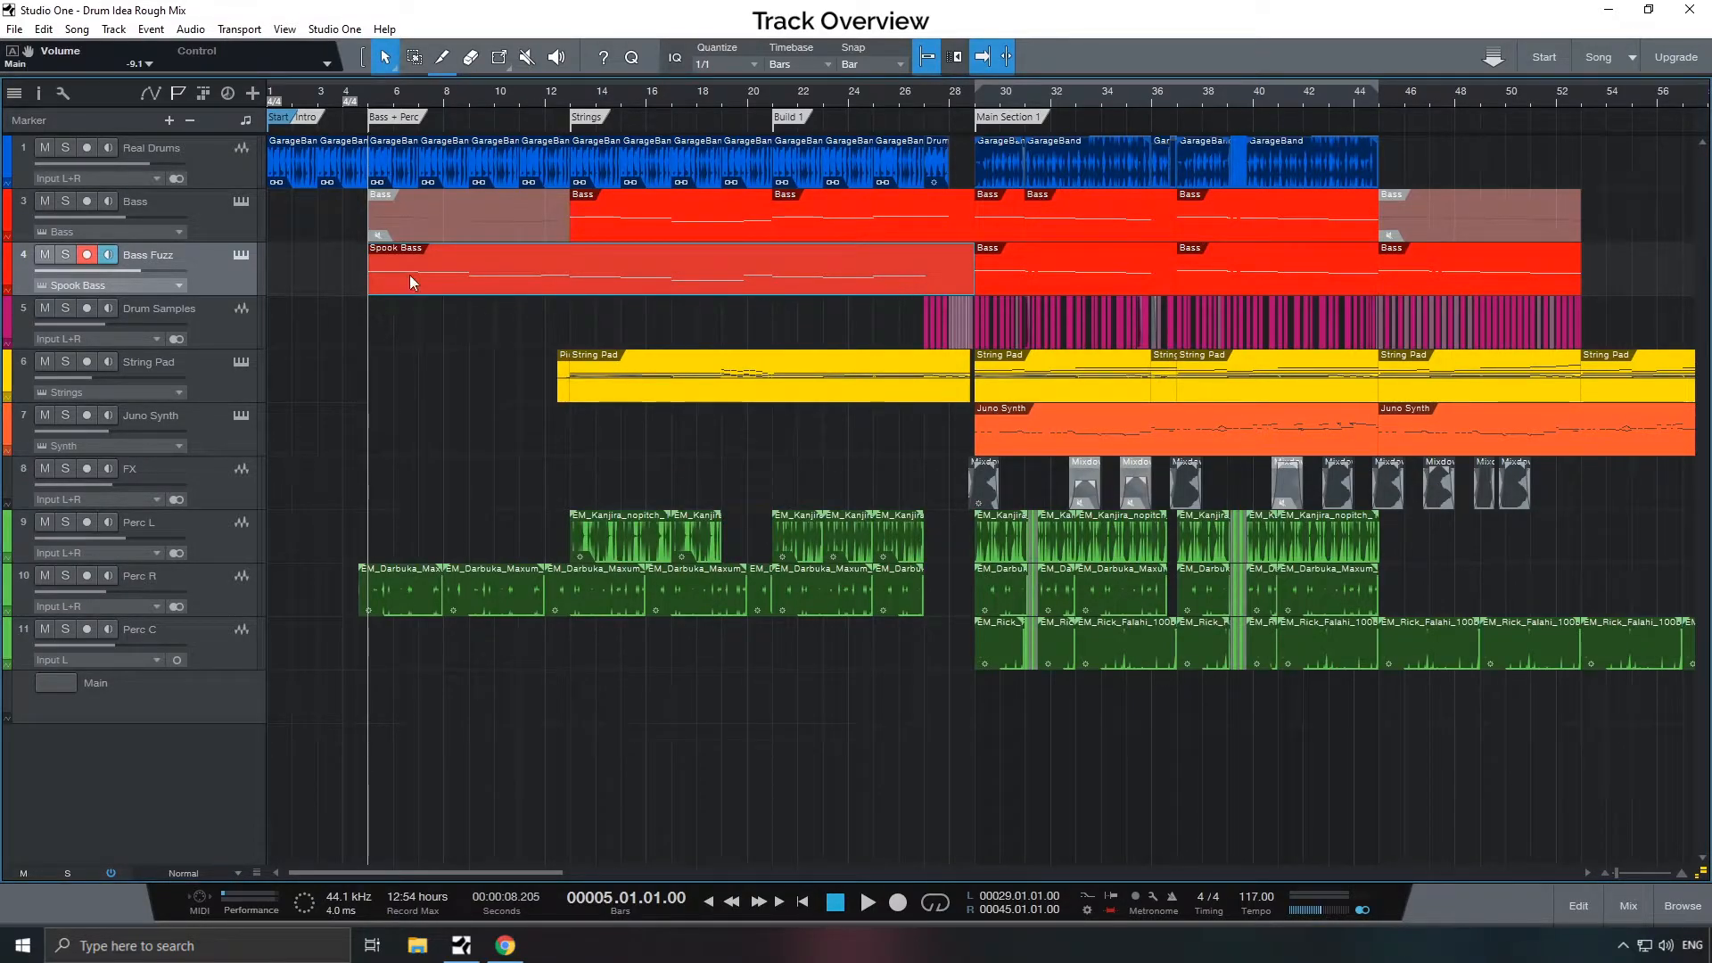
- View the String Pad part's notes in the editor, close it, and return the playhead to the song start
{"action": "double_click", "coordinate": [656, 373]}
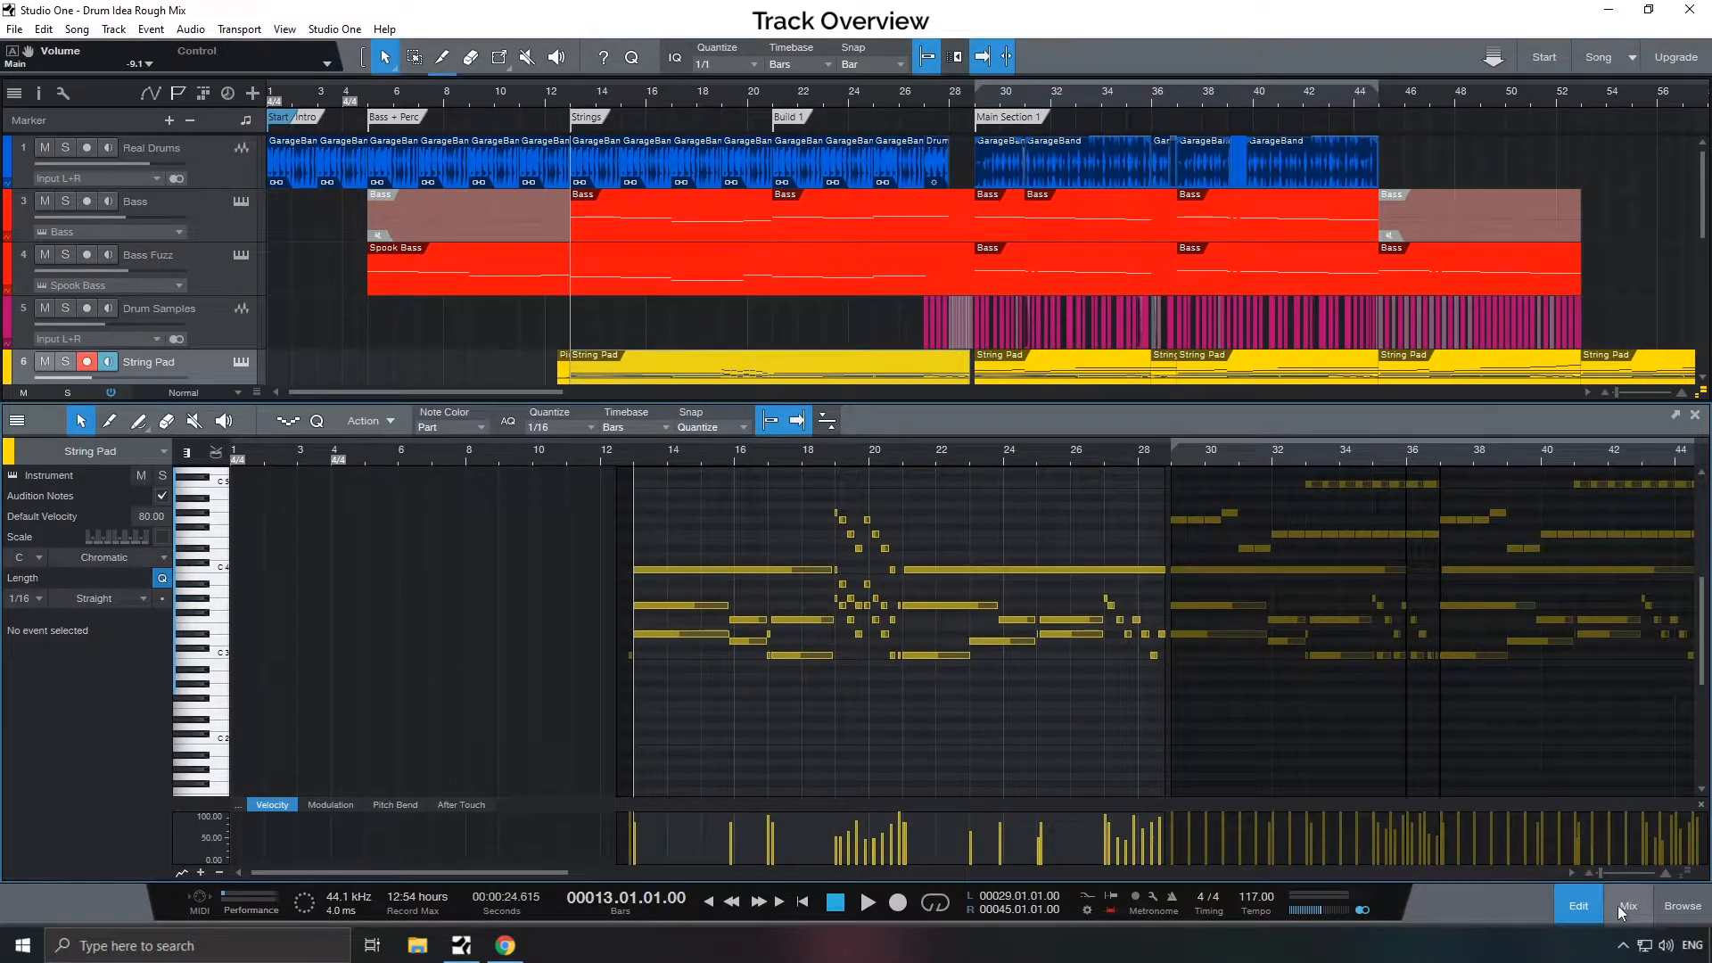
{"action": "left_click", "coordinate": [1580, 906]}
{"action": "left_click", "coordinate": [683, 456]}
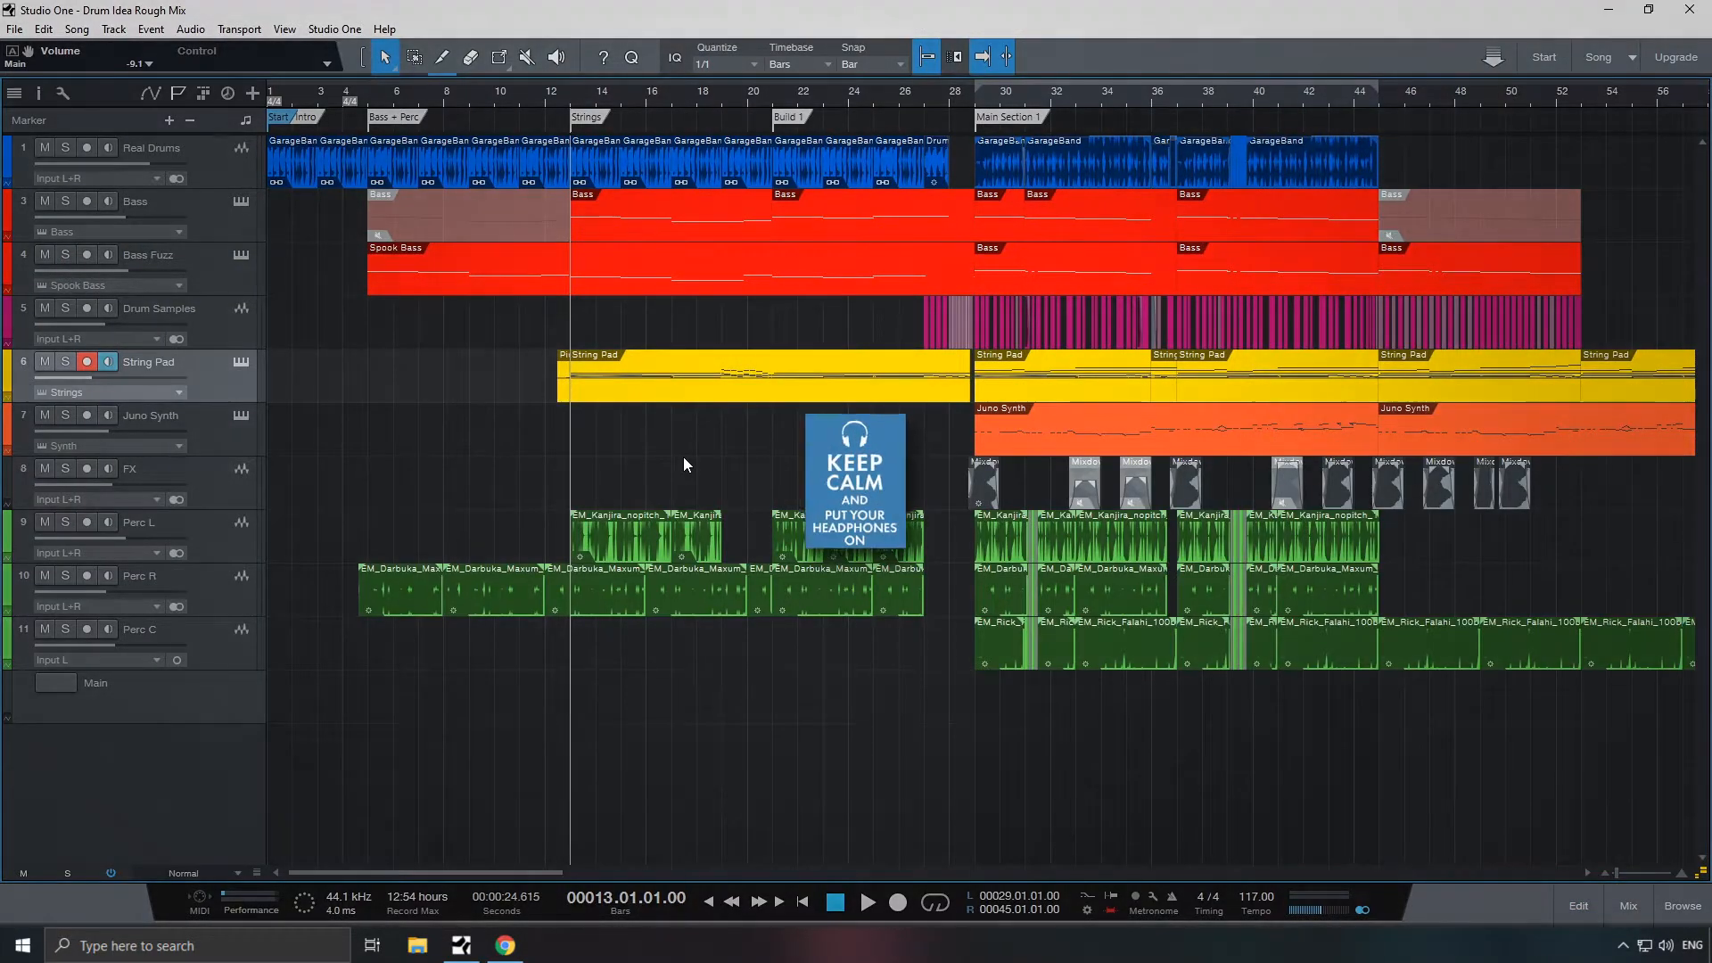
{"action": "key", "text": "Home"}
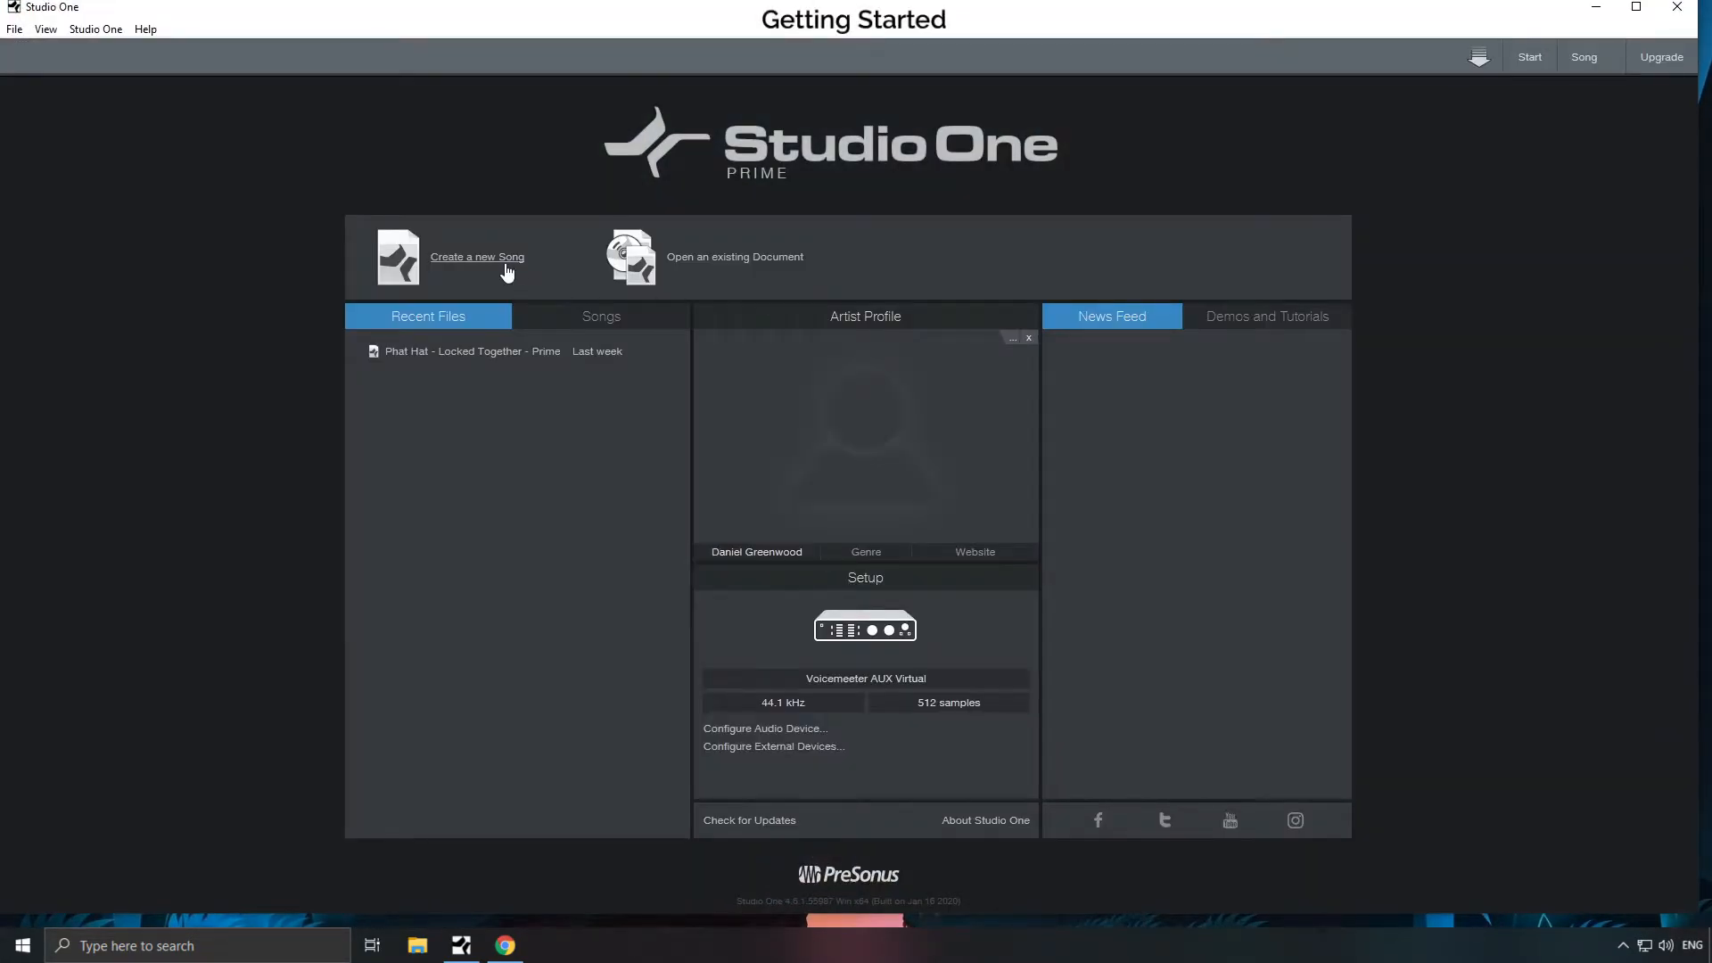
- Create a new empty song titled "Drums 1"
{"action": "left_click", "coordinate": [497, 264]}
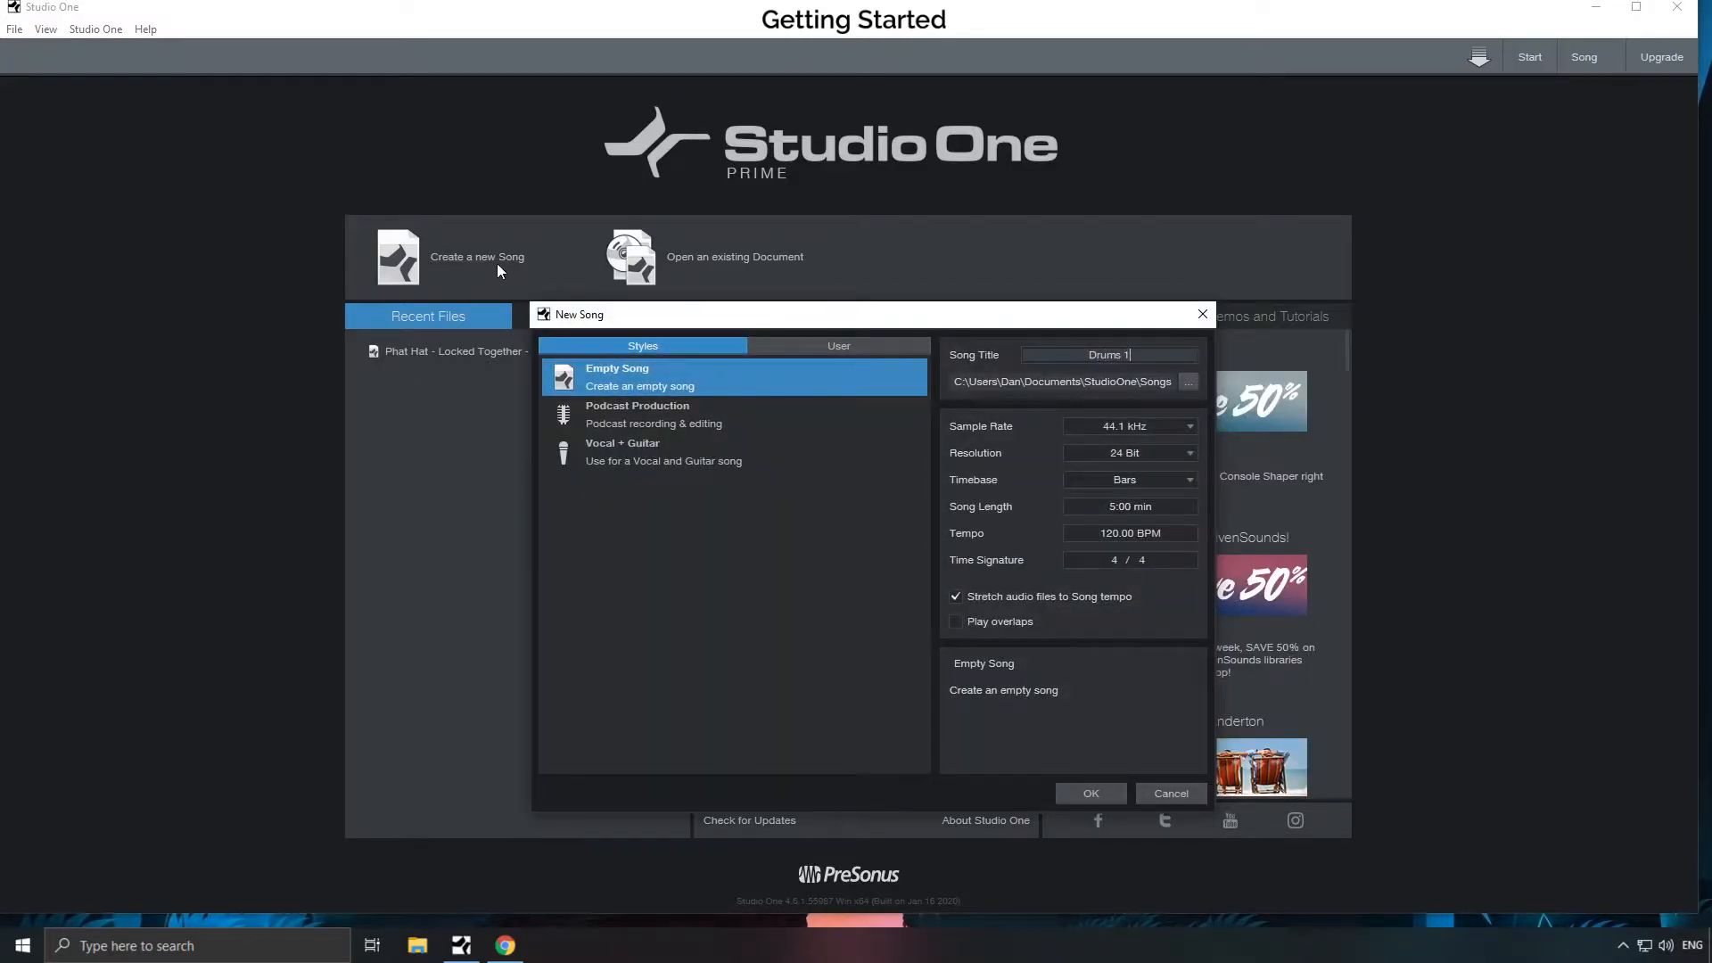
{"action": "left_click", "coordinate": [1108, 795]}
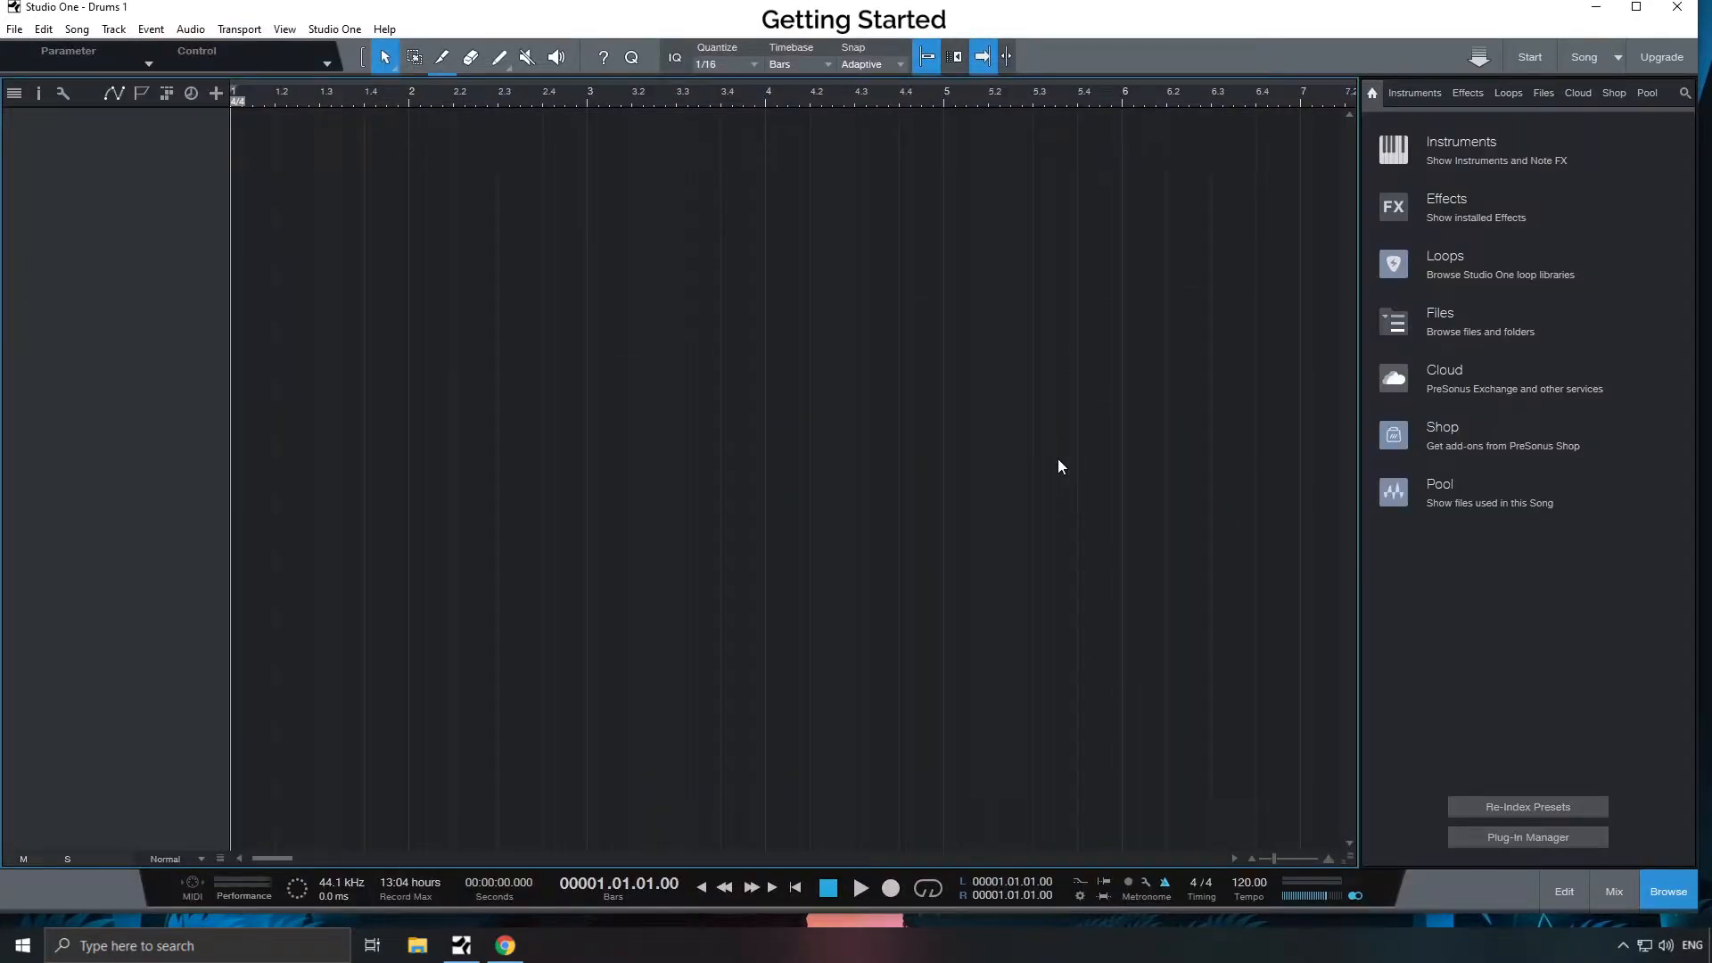
- Add the 02 Hats, 02 Kick and 02 Snare loops from the R&B drum loops as tracks, and play them
{"action": "left_click", "coordinate": [1442, 257]}
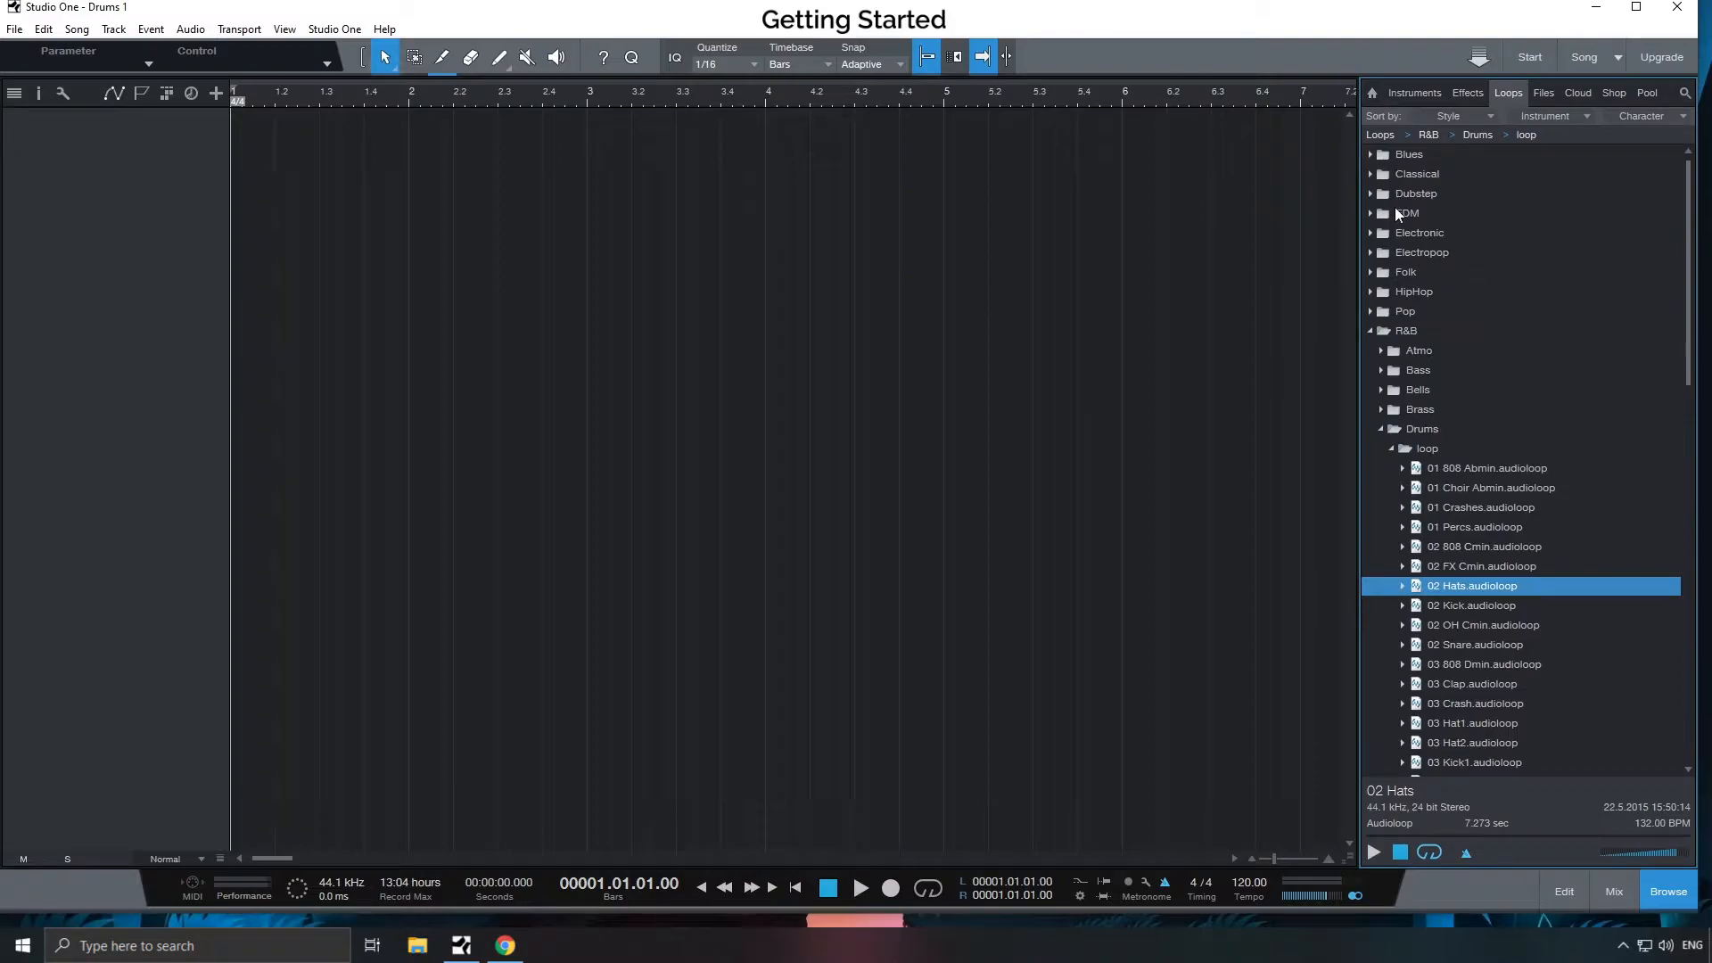
{"action": "left_click_drag", "start_coordinate": [1496, 587], "coordinate": [244, 261]}
{"action": "left_click_drag", "start_coordinate": [1471, 645], "coordinate": [259, 297]}
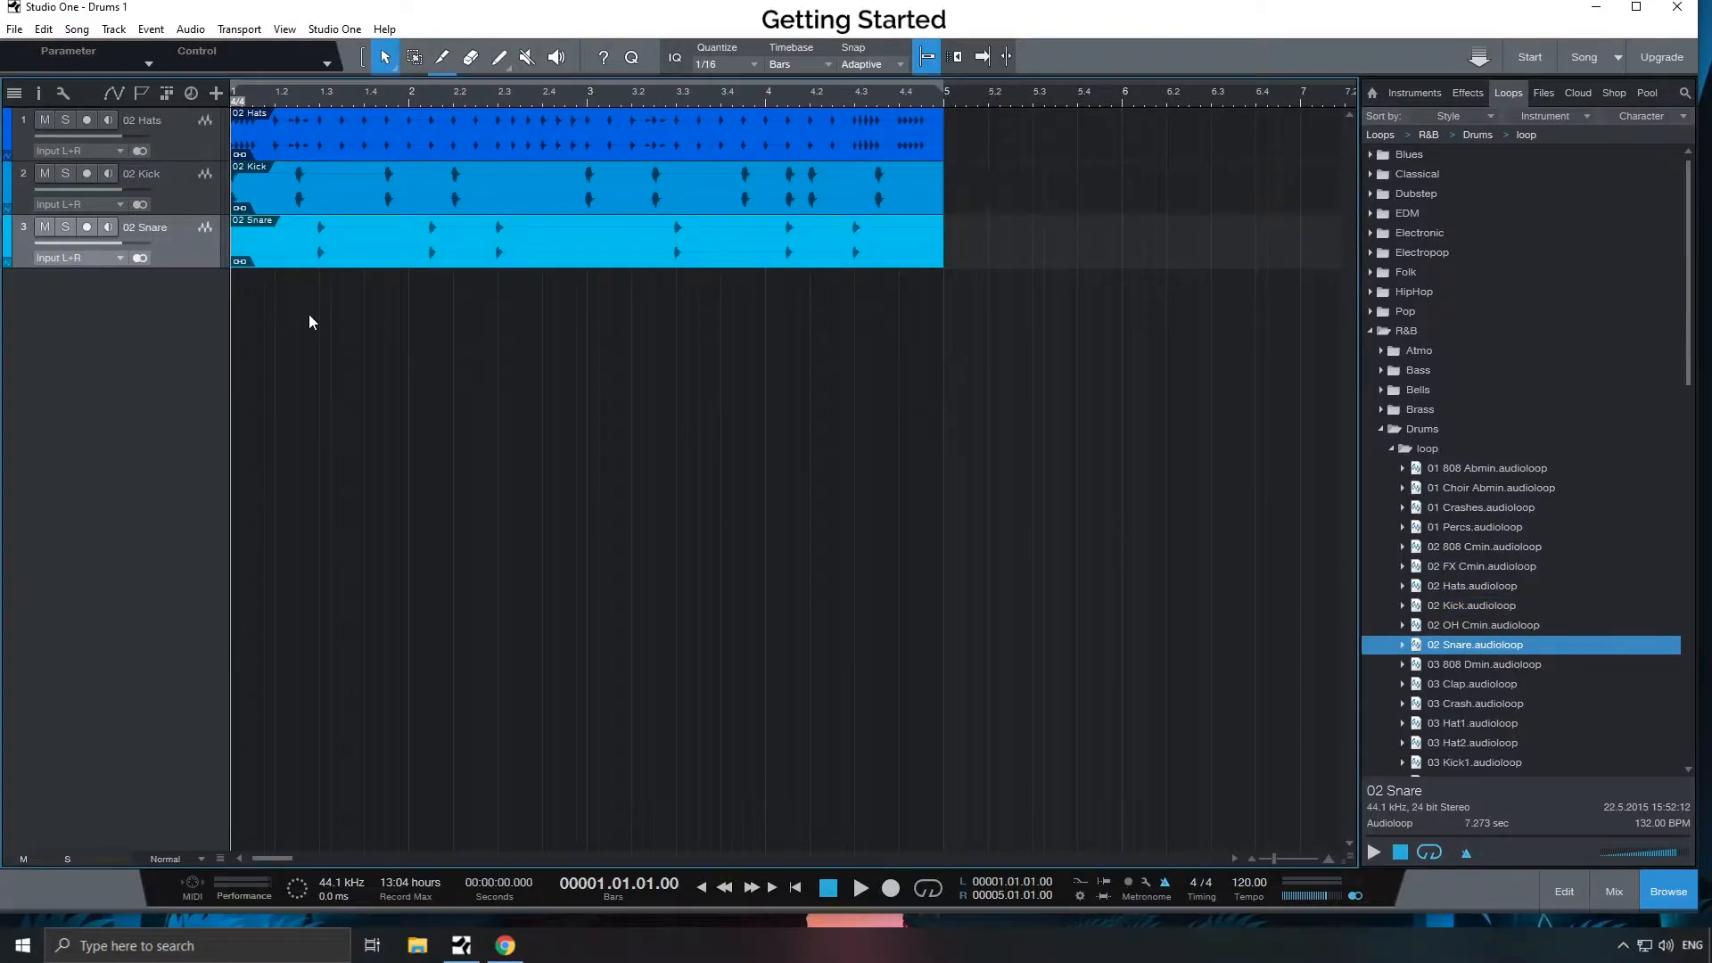
{"action": "key", "text": "space"}
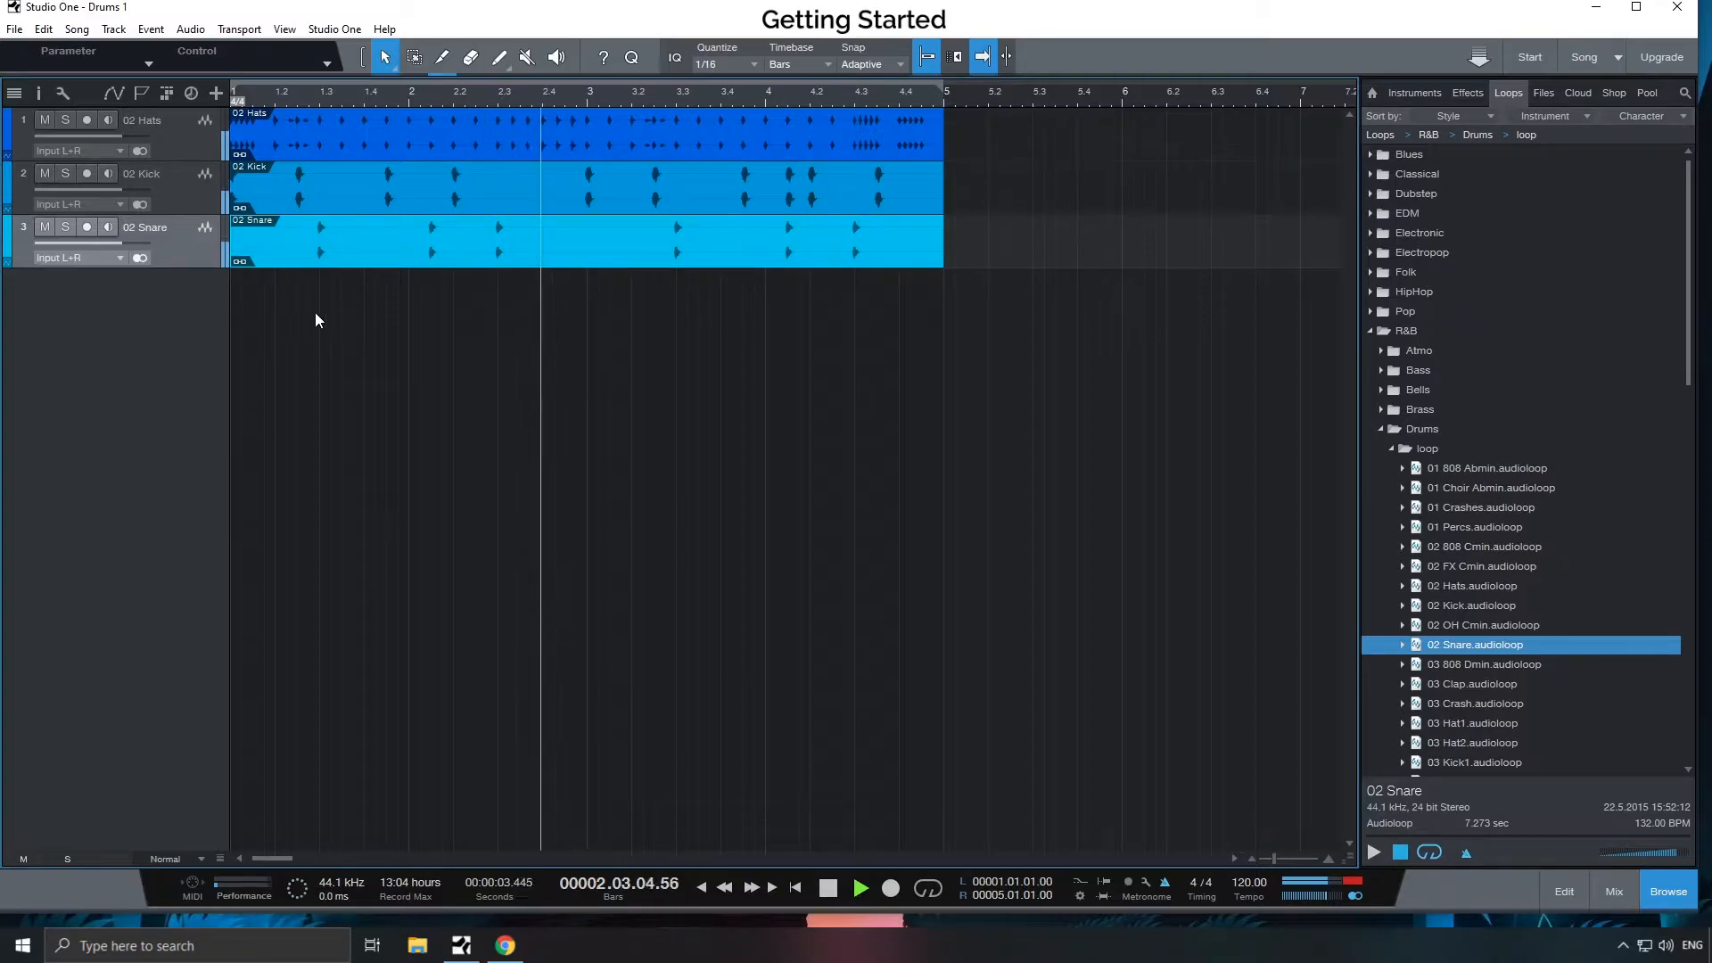
{"action": "key", "text": "space"}
- Remove the hats, kick and snare loop tracks from the song
{"action": "left_click_drag", "start_coordinate": [1043, 364], "coordinate": [302, 154]}
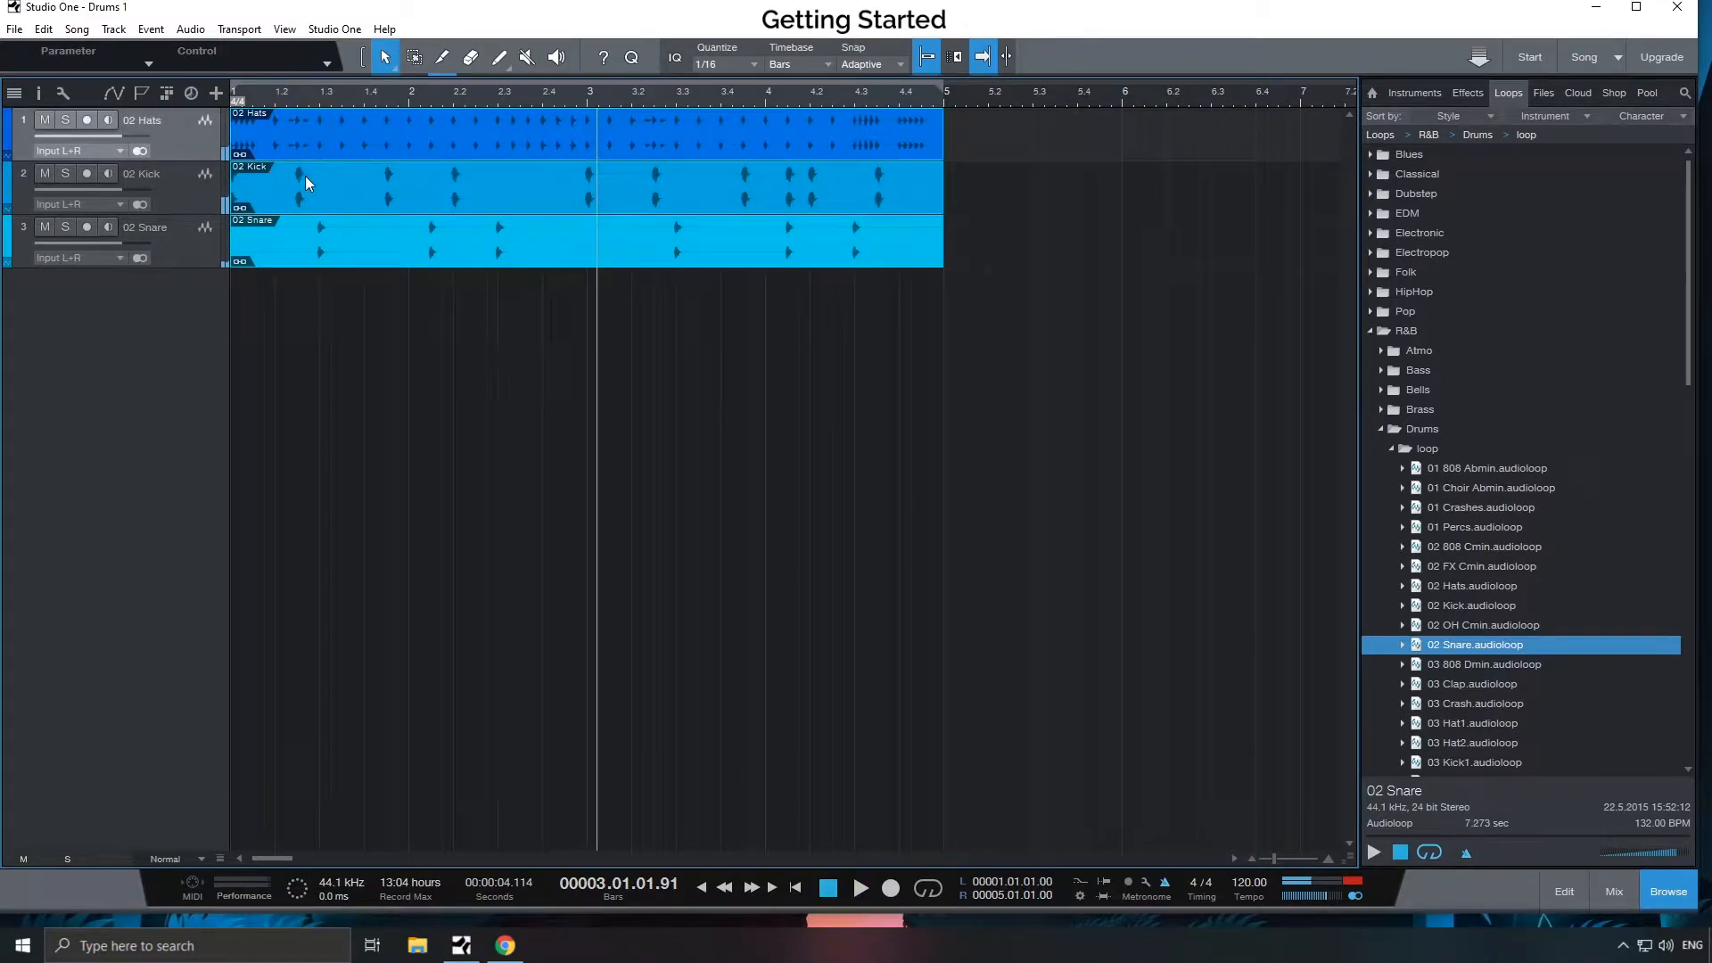
{"action": "right_click", "coordinate": [155, 169]}
{"action": "left_click", "coordinate": [271, 272]}
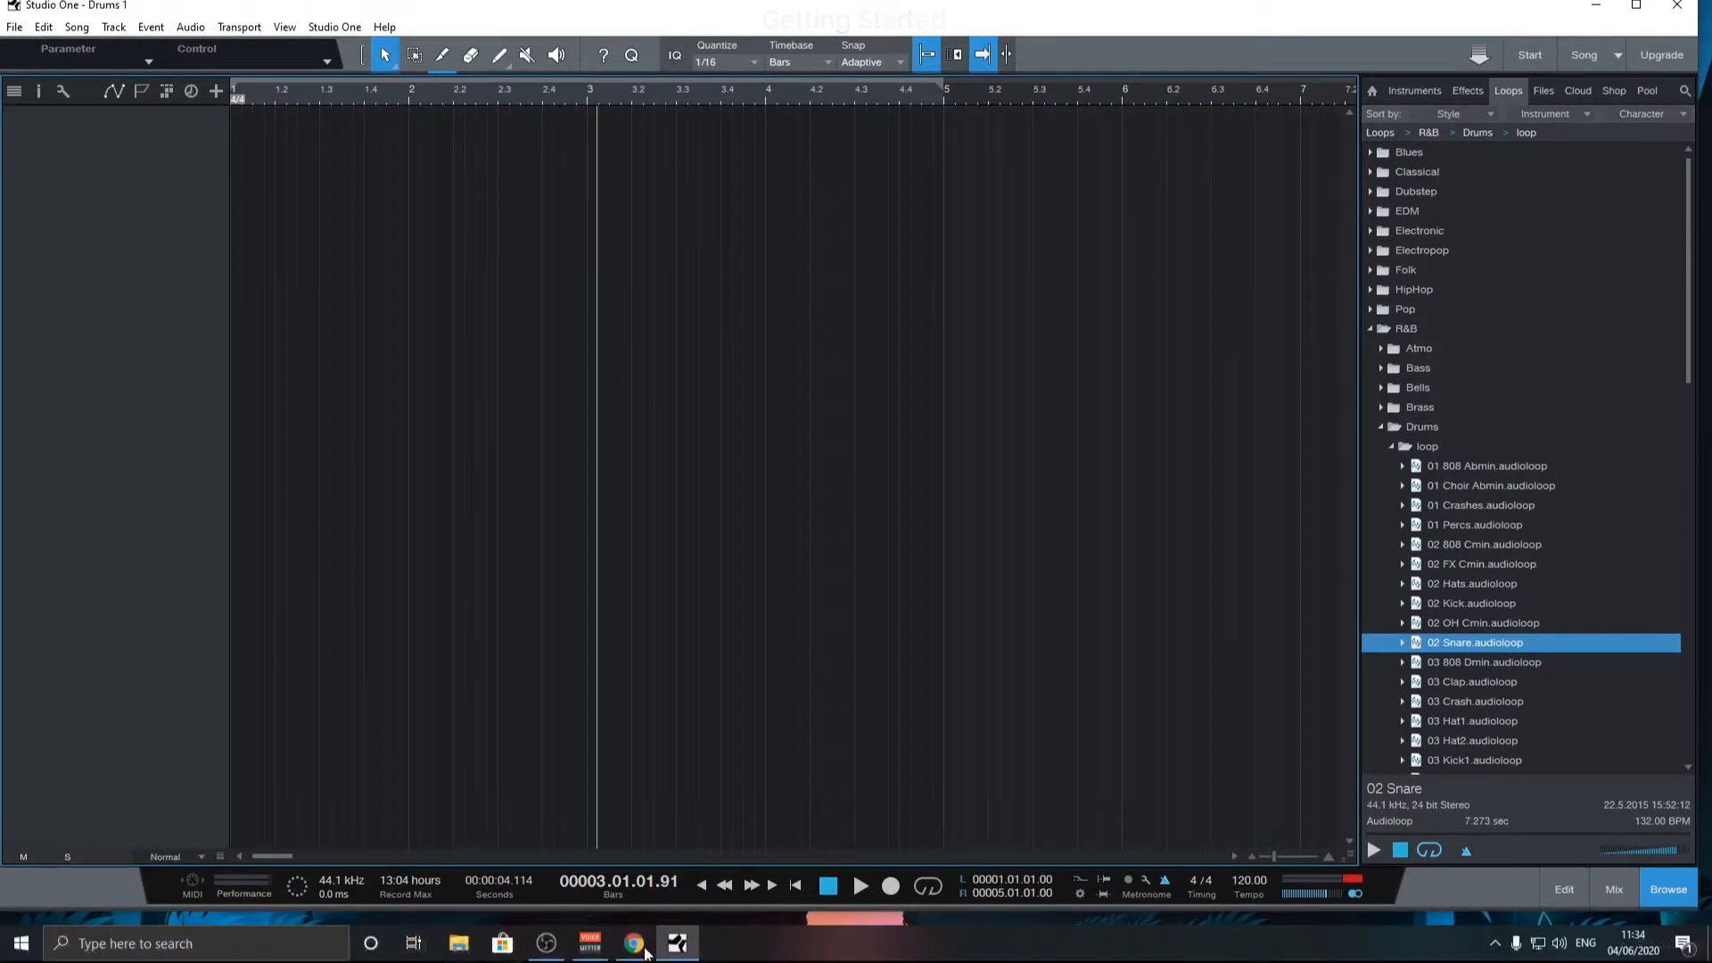
- Switch to Chrome, download GarageBand.wav from the email, and import the GarageBand (1) drum recording into the song in Studio One
{"action": "left_click", "coordinate": [646, 950]}
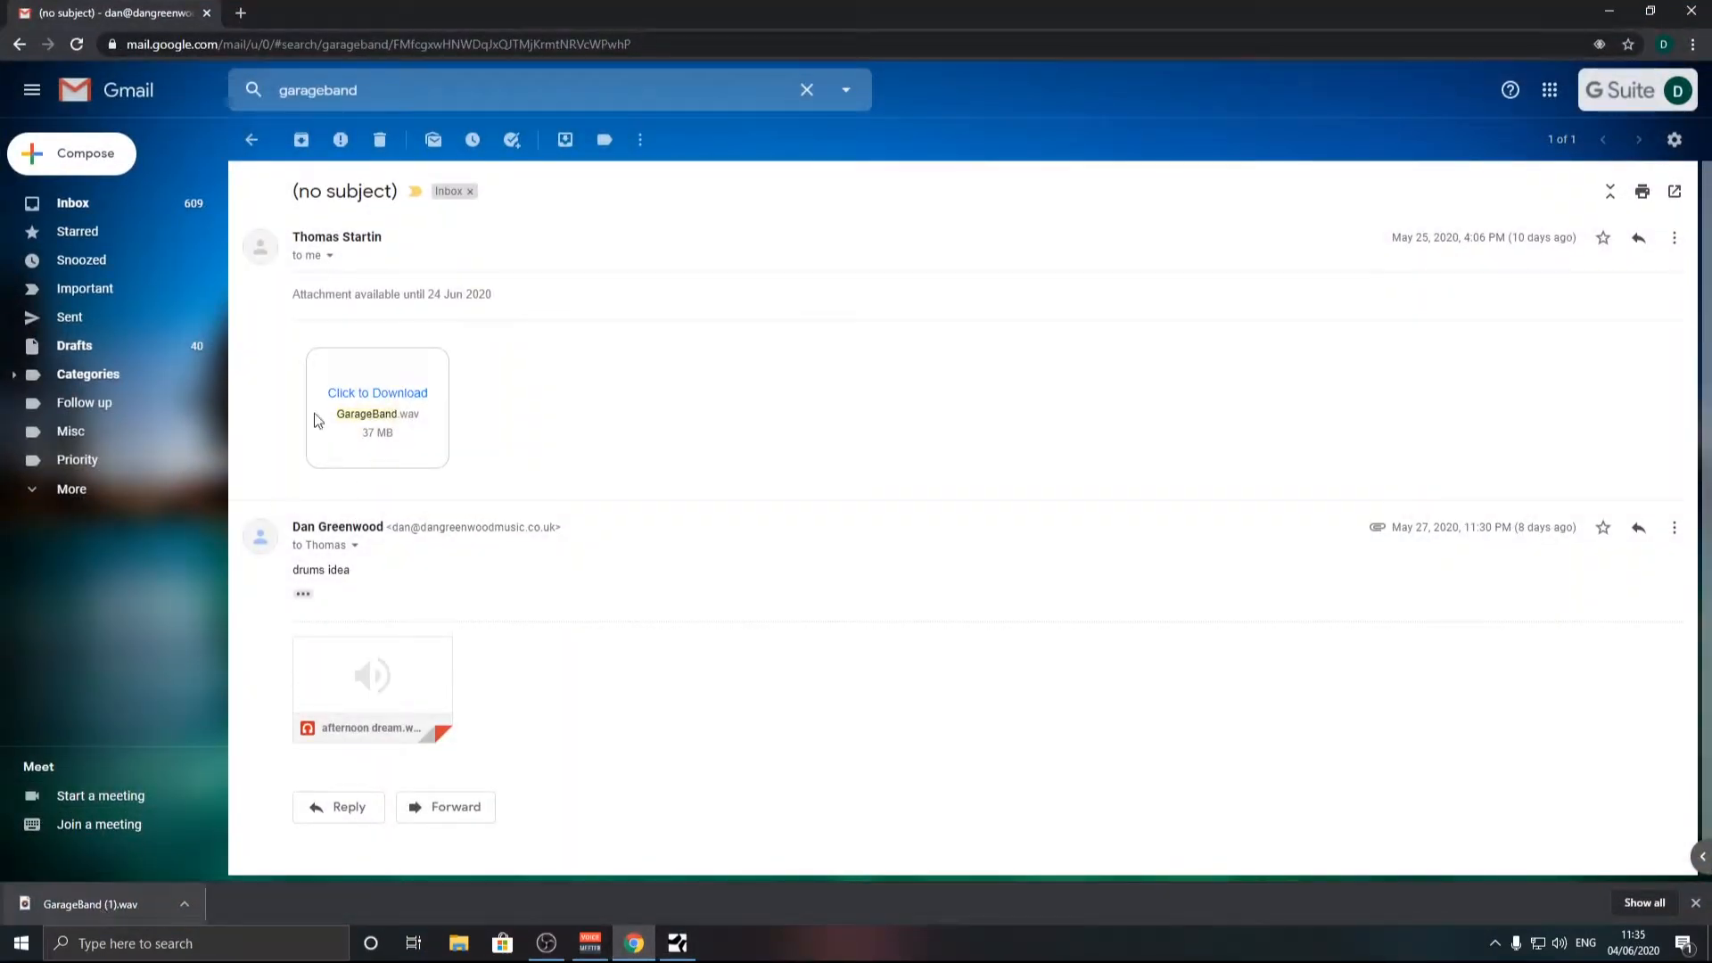
{"action": "left_click", "coordinate": [384, 408]}
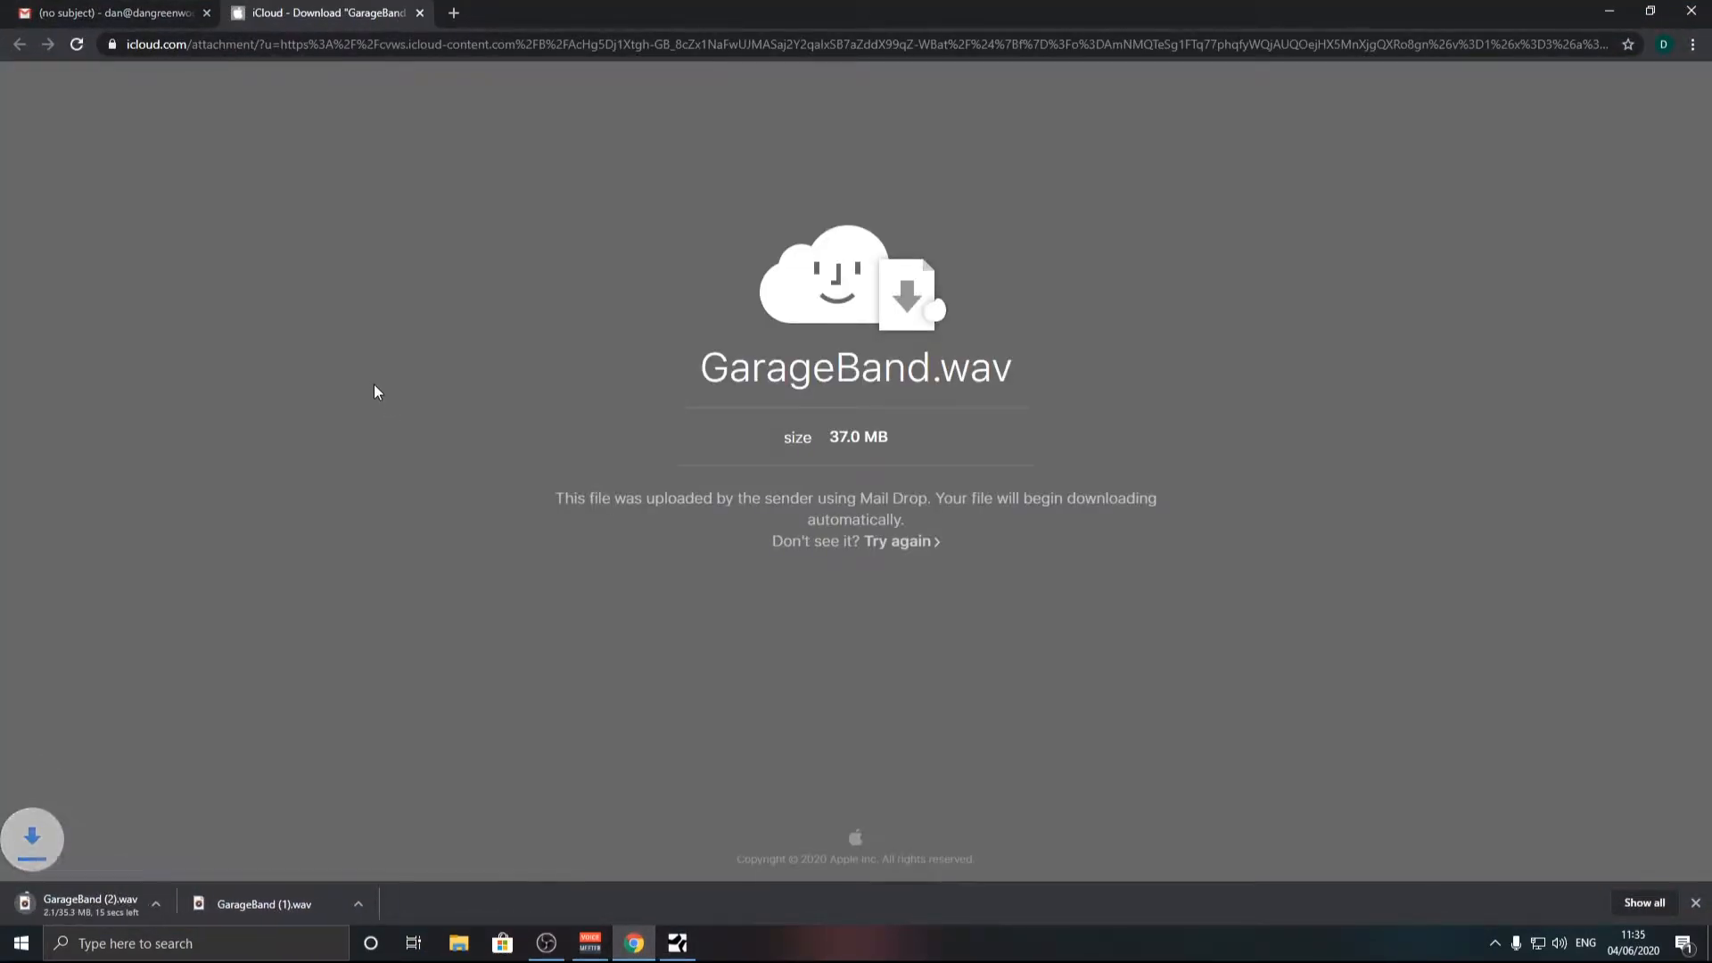
{"action": "left_click_drag", "start_coordinate": [681, 940], "coordinate": [272, 246]}
- Set the track height to X-Large, hide the browser, and fit the whole drum recording in the arrangement view
{"action": "key", "text": "comma"}
{"action": "left_click_drag", "start_coordinate": [1273, 856], "coordinate": [1257, 853]}
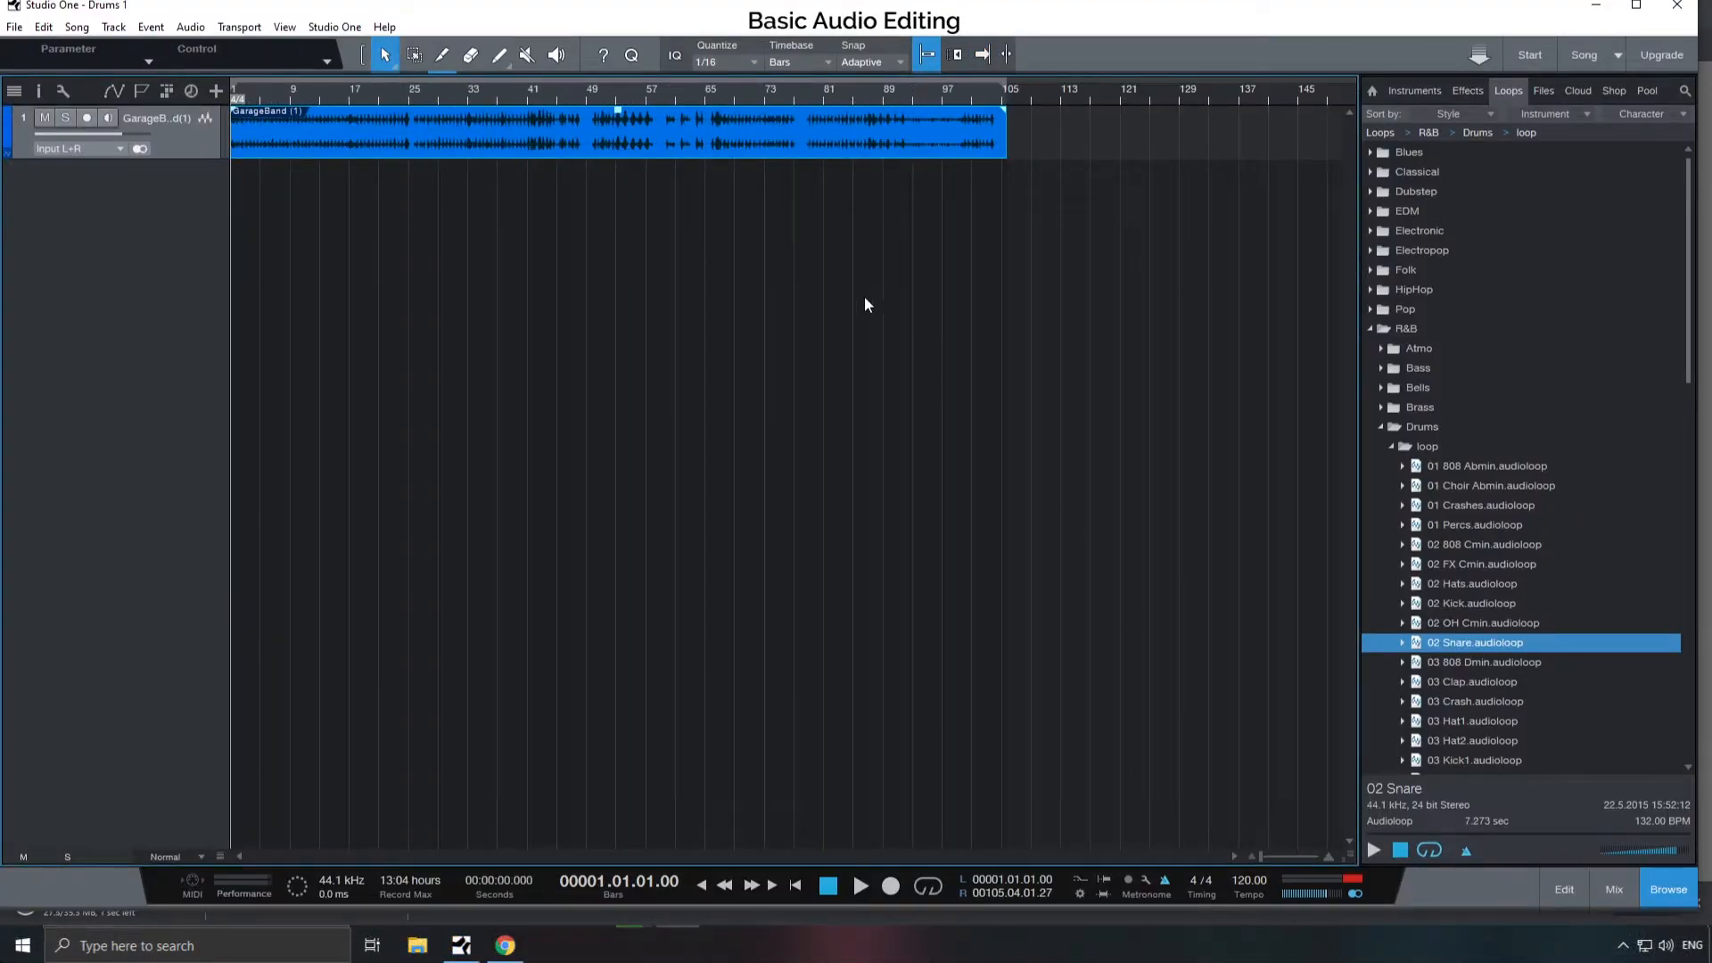
{"action": "left_click_drag", "start_coordinate": [223, 858], "coordinate": [214, 732]}
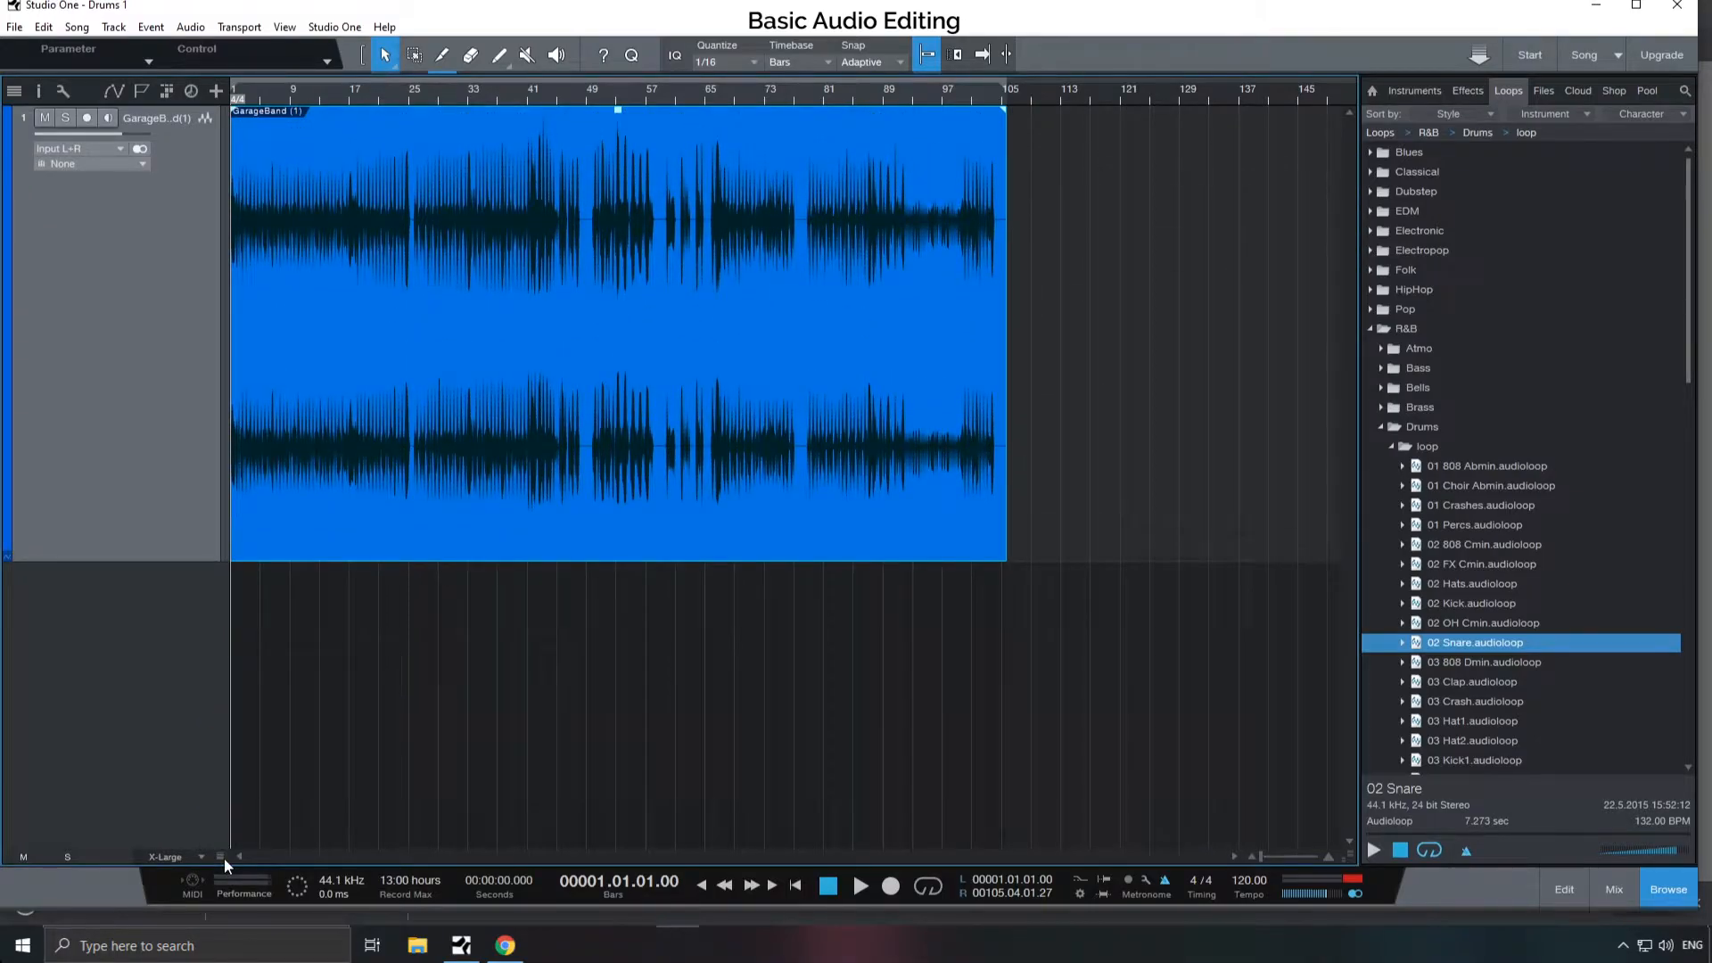
{"action": "key", "text": "shift+l"}
{"action": "key", "text": "F5"}
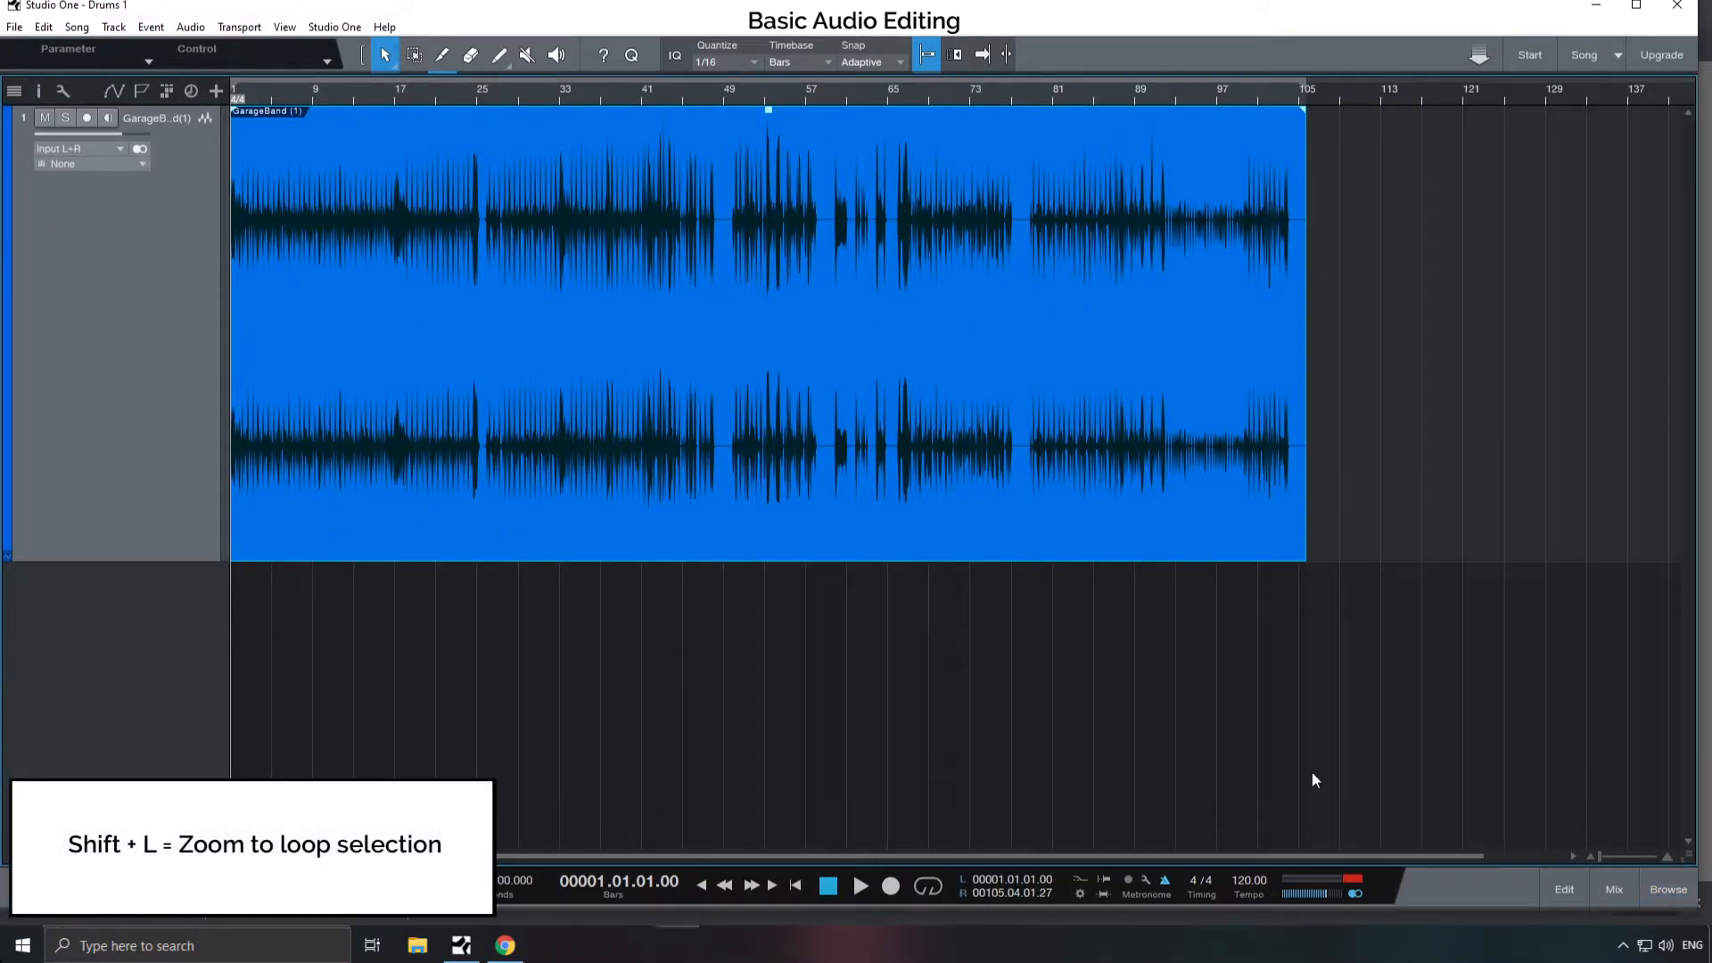
{"action": "key", "text": "shift+l"}
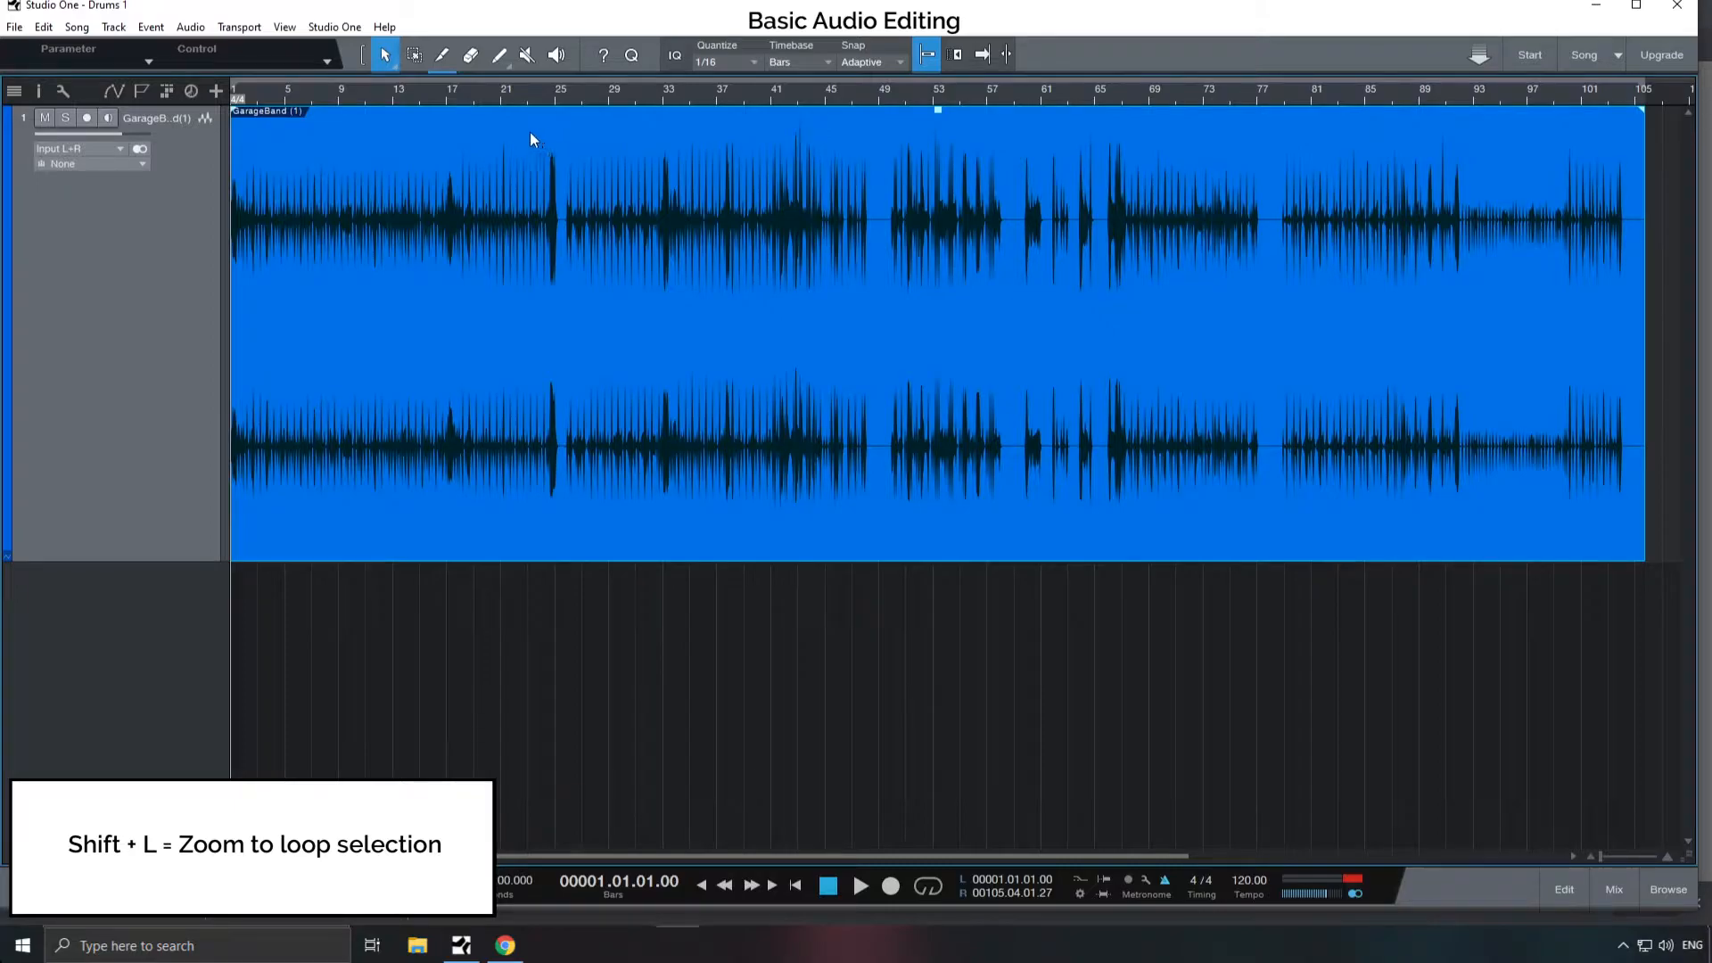
- Play the drum recording from about bar 17, and stop playback
{"action": "left_click", "coordinate": [451, 105]}
{"action": "key", "text": "space"}
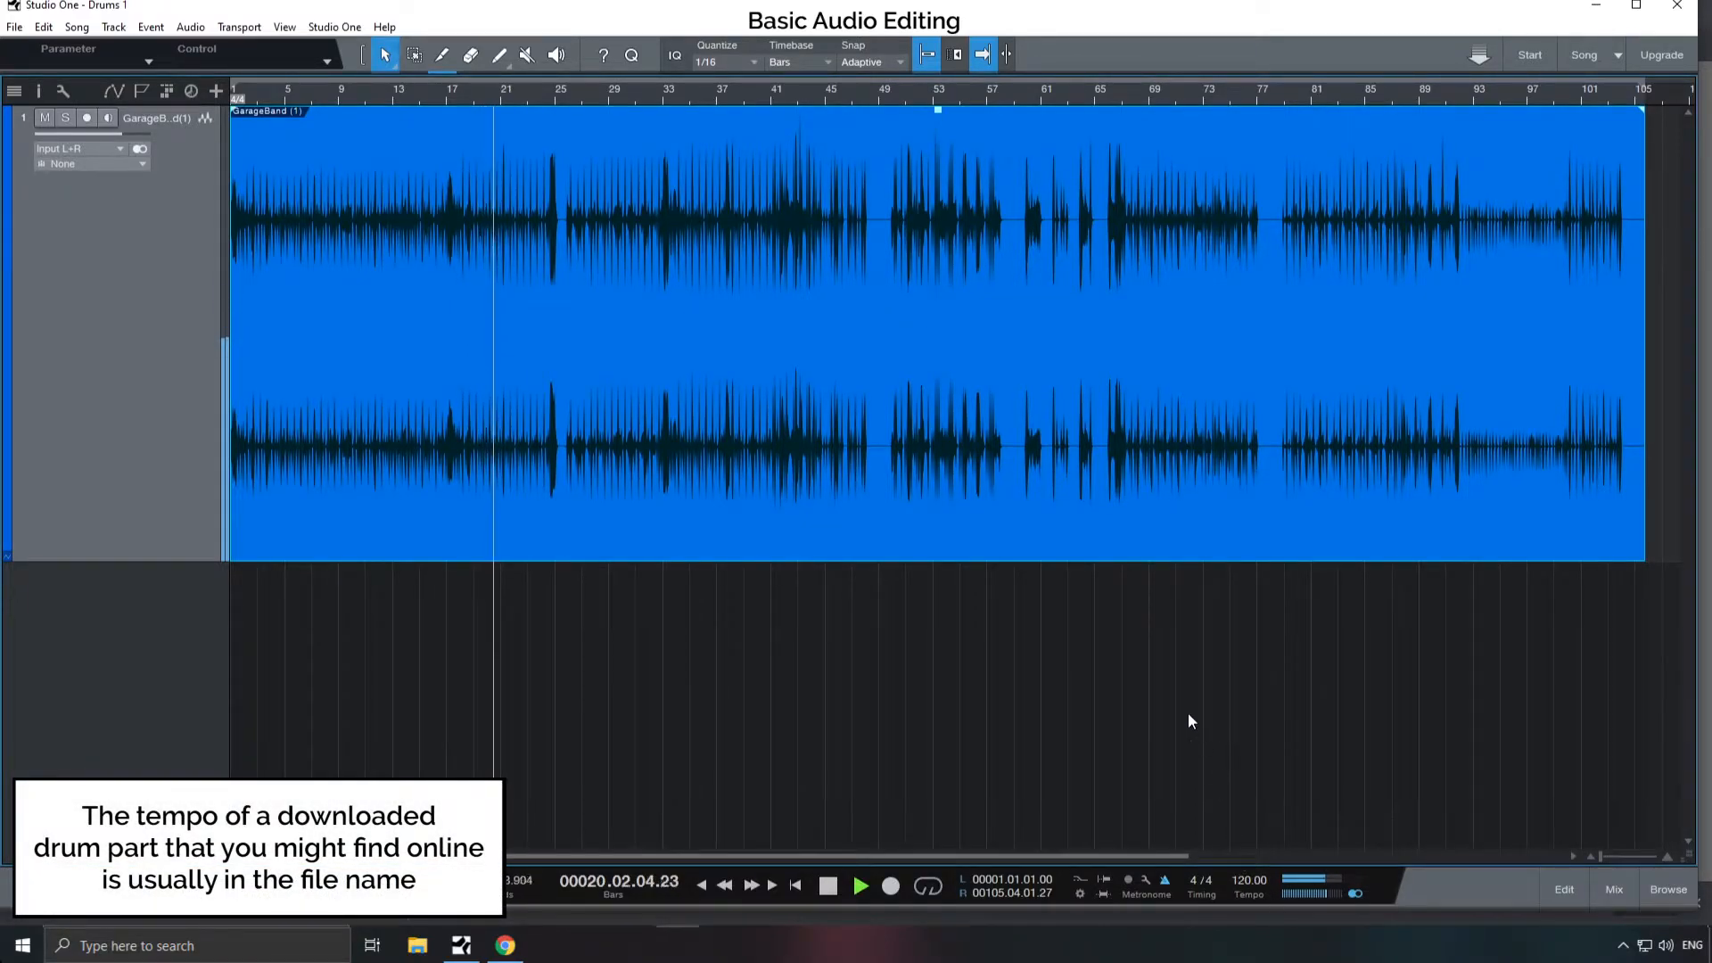
{"action": "key", "text": "space"}
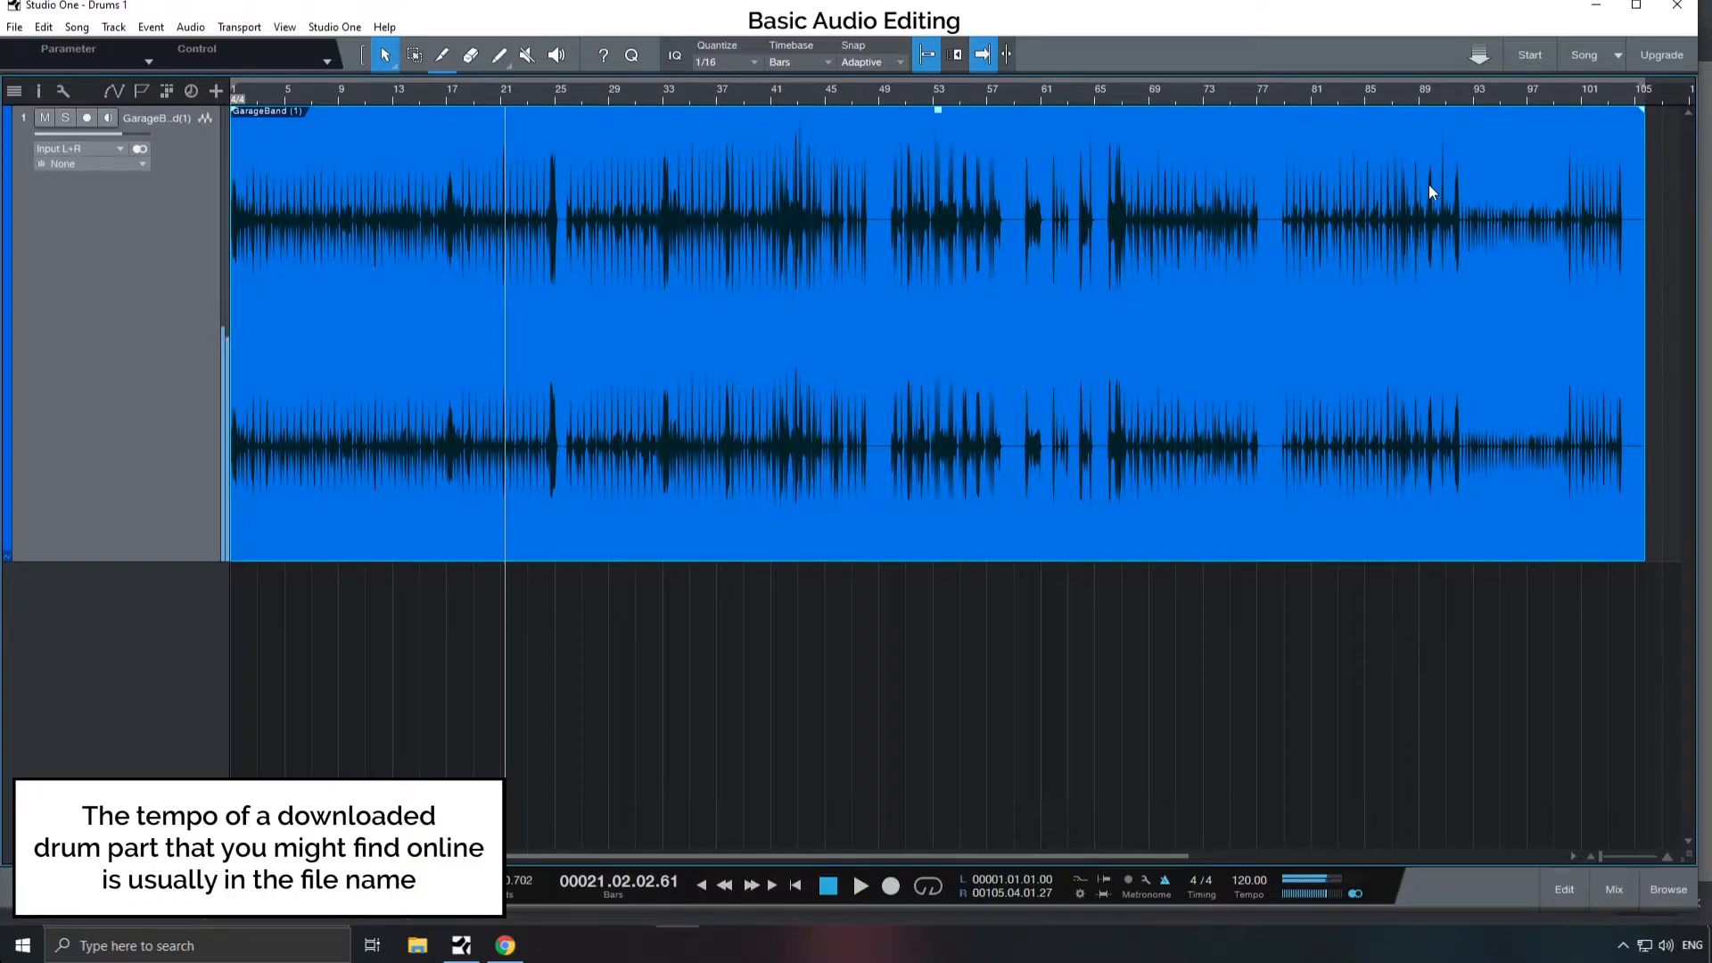
- Locate the sparse section after bar 92 of the drum recording, and play it from about the middle of bar 91
{"action": "left_click", "coordinate": [1454, 94]}
{"action": "left_click_drag", "start_coordinate": [1602, 856], "coordinate": [1609, 856]}
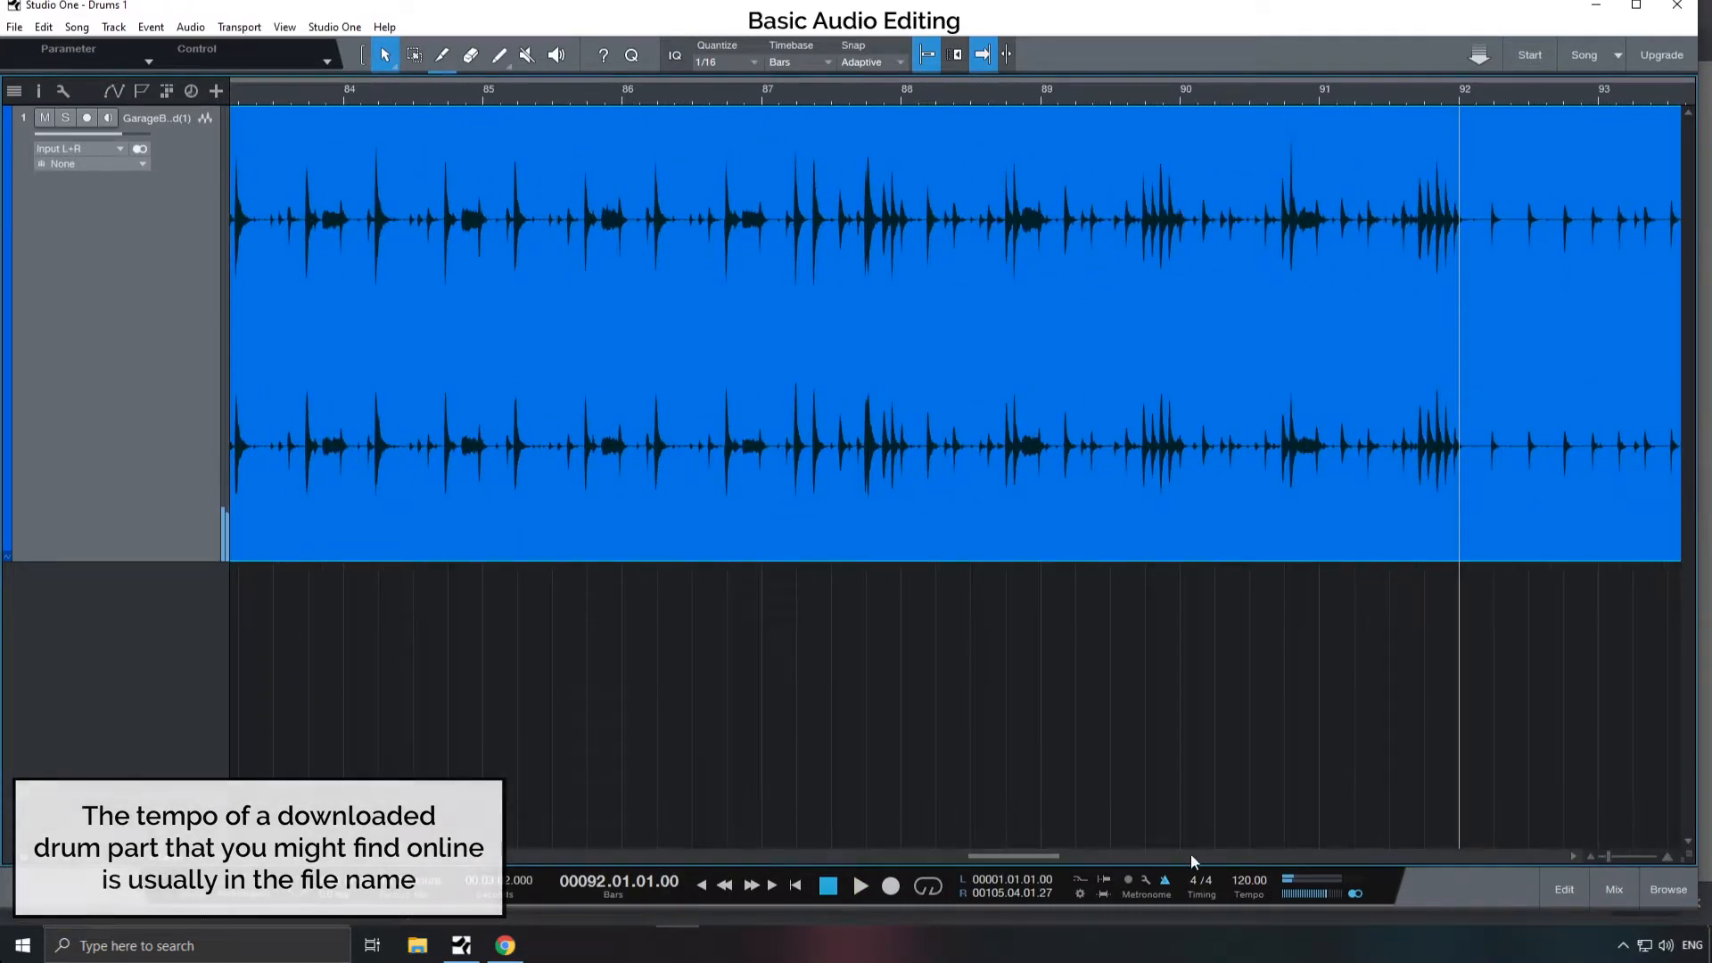
{"action": "left_click_drag", "start_coordinate": [1027, 856], "coordinate": [1089, 856]}
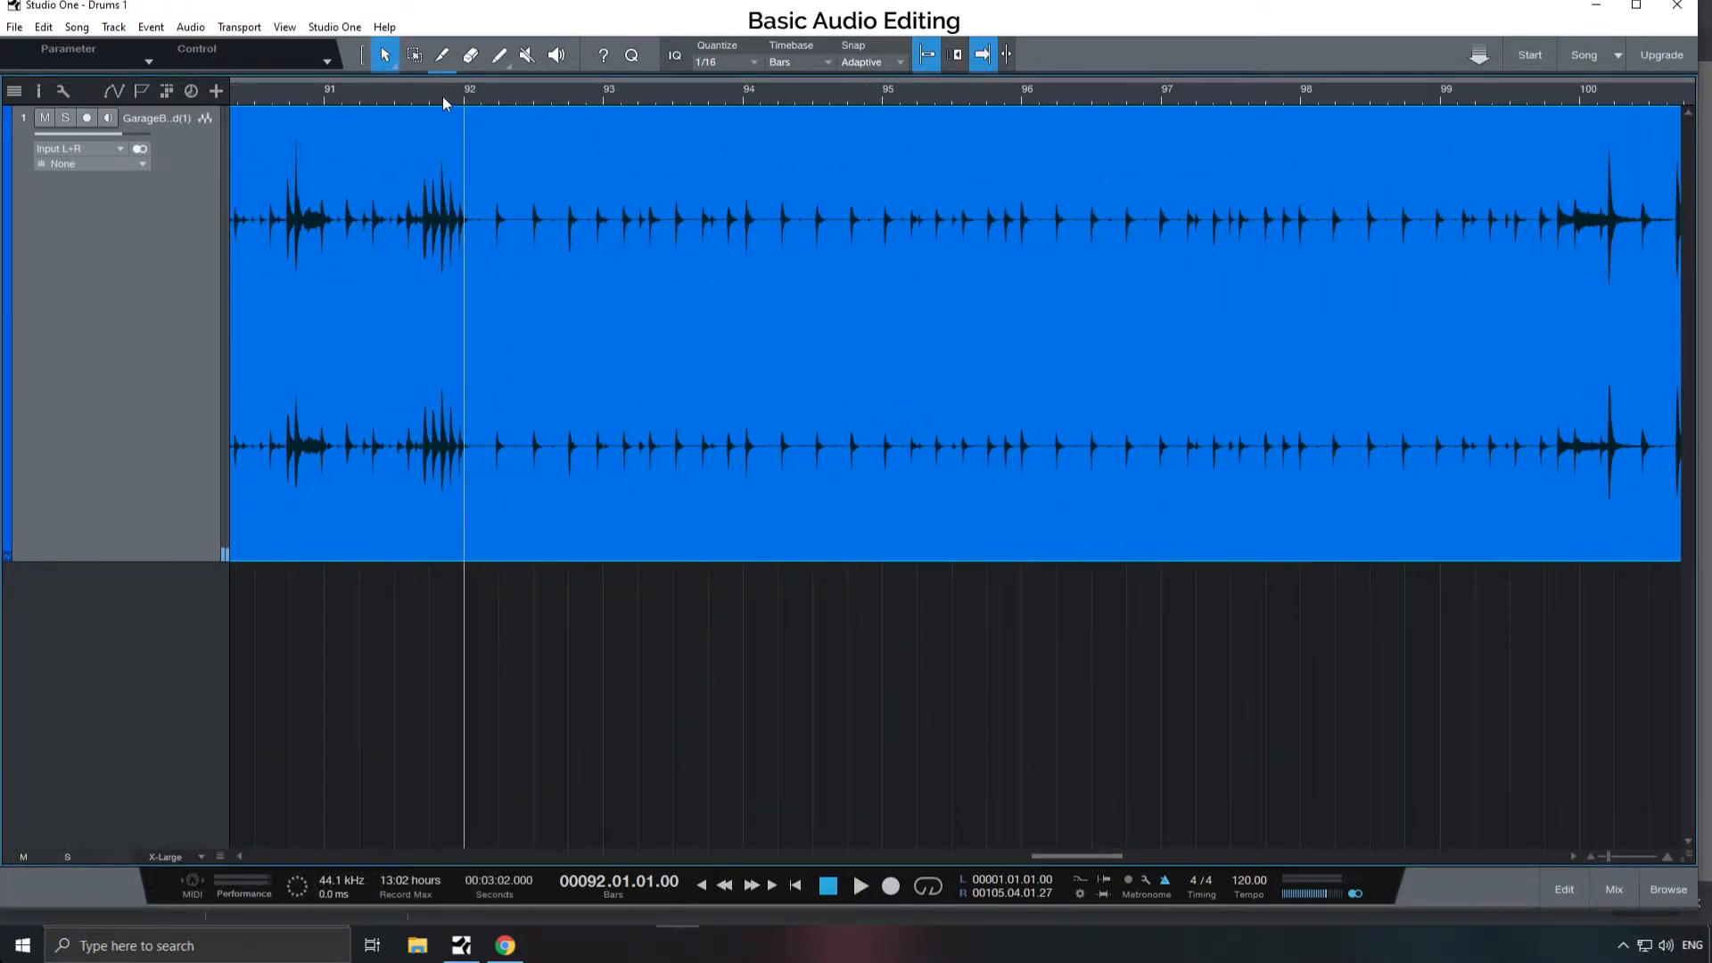
{"action": "left_click", "coordinate": [389, 98]}
{"action": "key", "text": "space"}
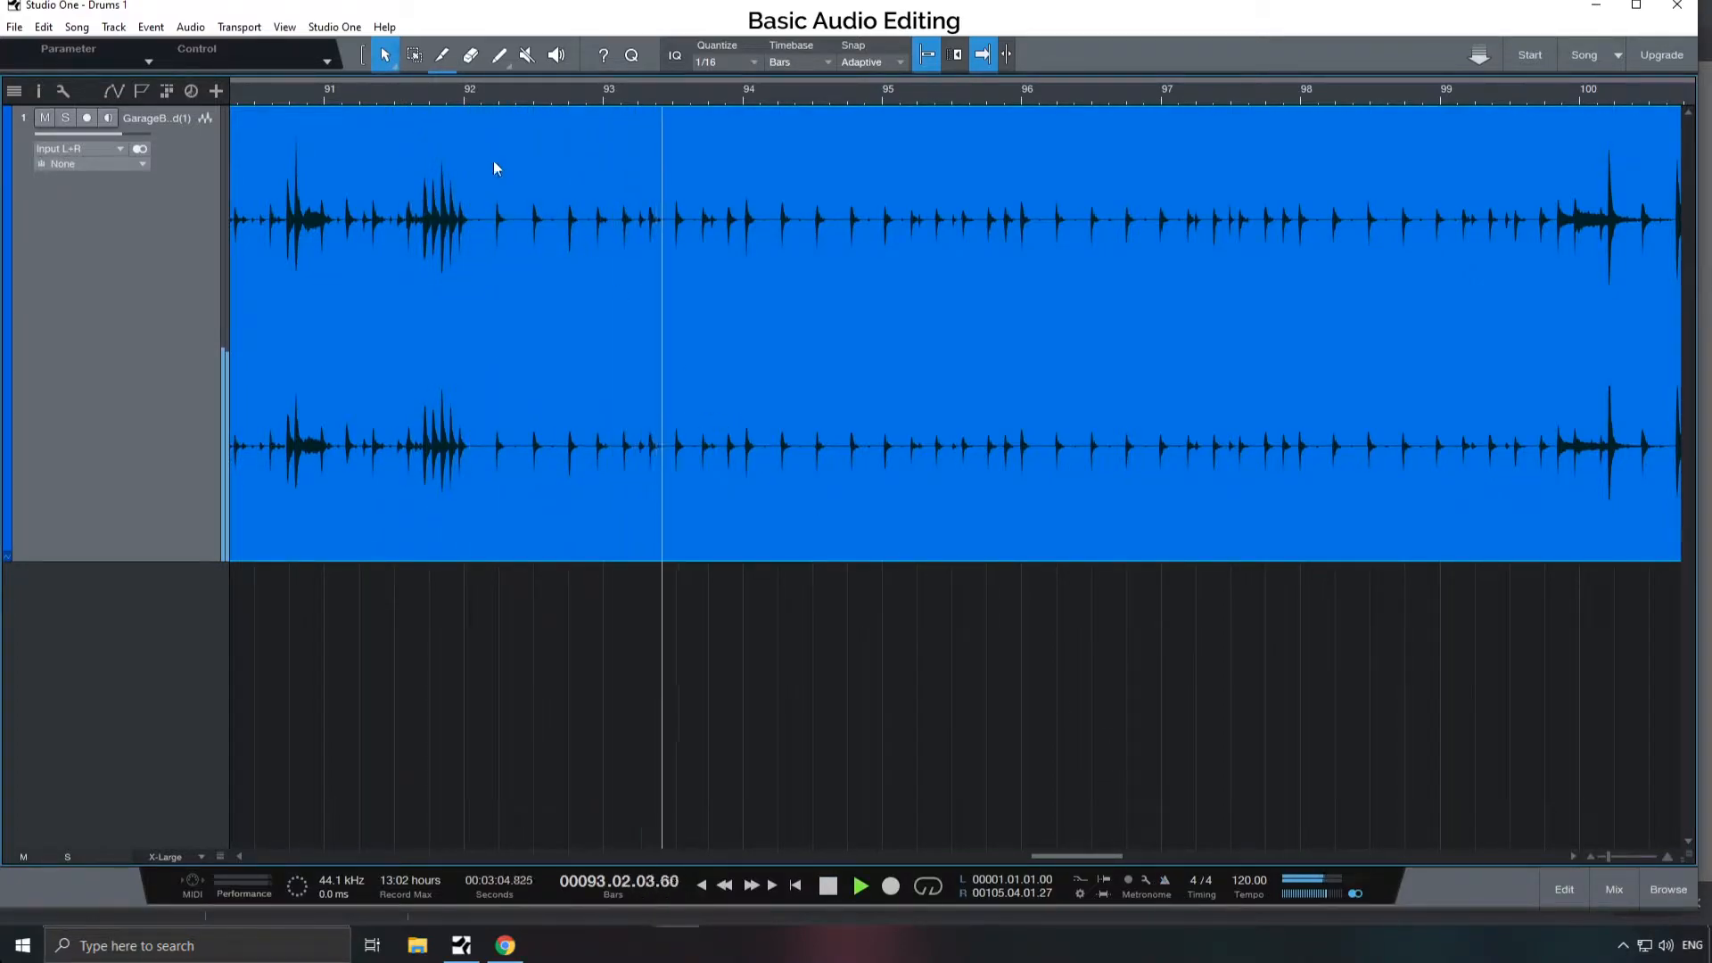
{"action": "key", "text": "space"}
- Split the drum recording at bars 91 and 95 with the Split tool
{"action": "key", "text": "3"}
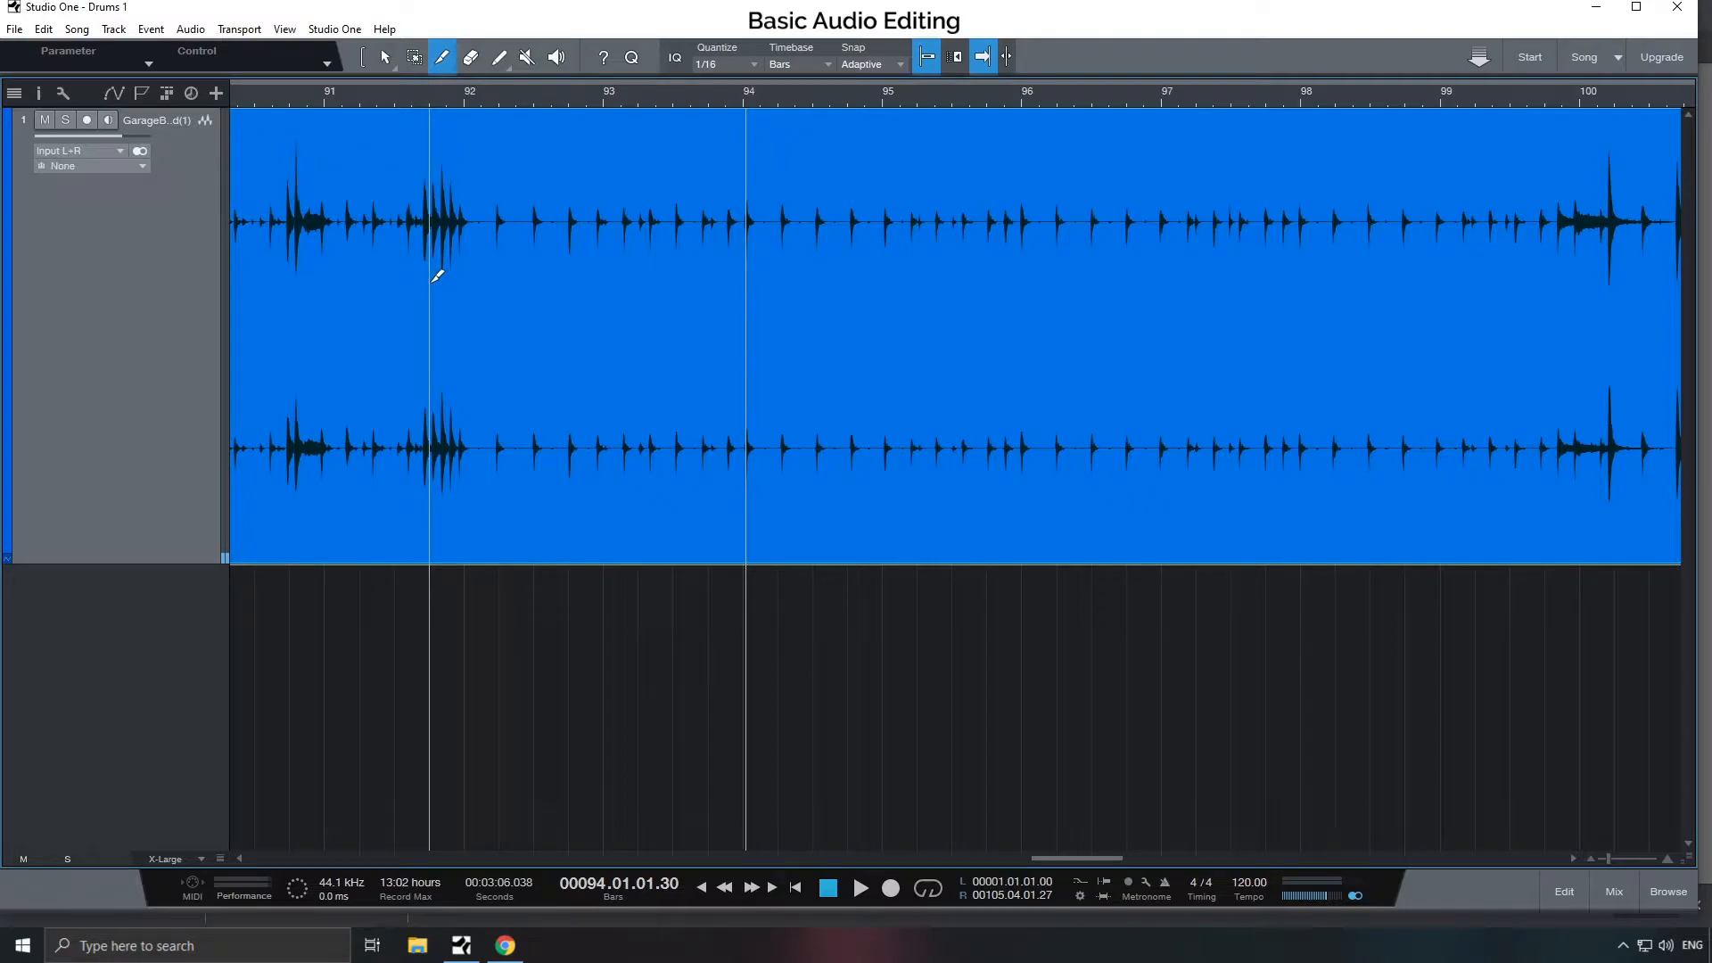
{"action": "left_click", "coordinate": [326, 278]}
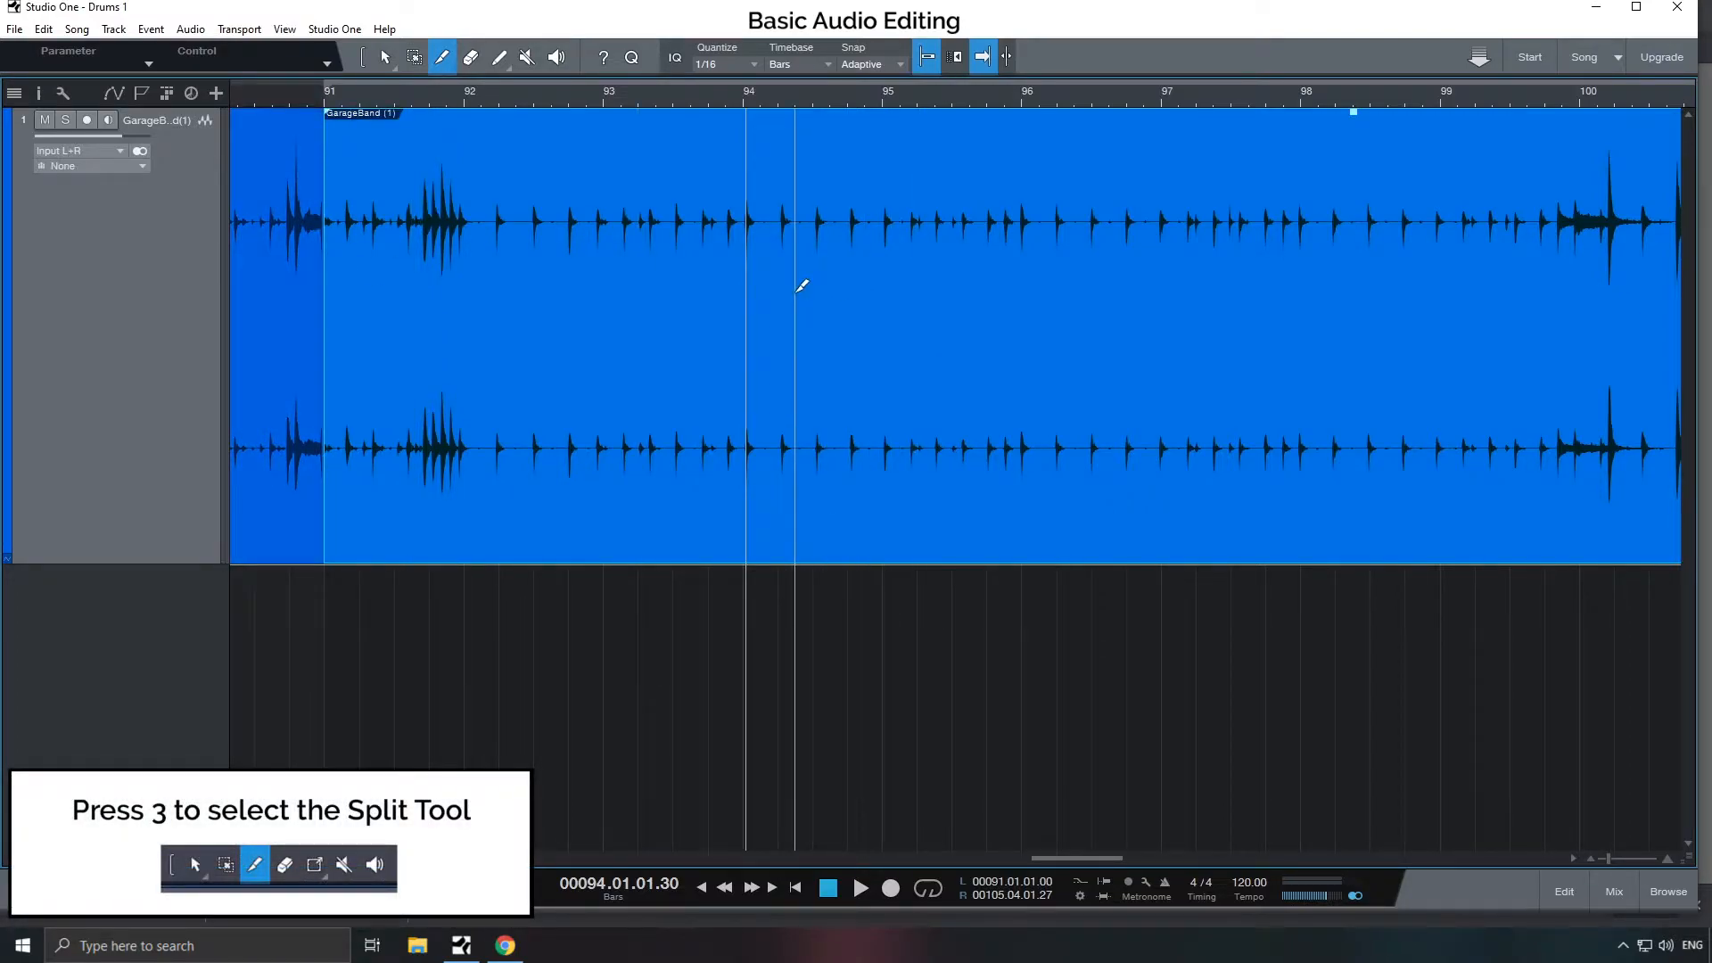
{"action": "left_click", "coordinate": [901, 286]}
- Delete the parts of the recording before bar 91 and after bar 95
{"action": "left_click", "coordinate": [385, 57]}
{"action": "left_click", "coordinate": [289, 275]}
{"action": "key", "text": "Delete"}
{"action": "left_click", "coordinate": [1042, 294]}
{"action": "key", "text": "Delete"}
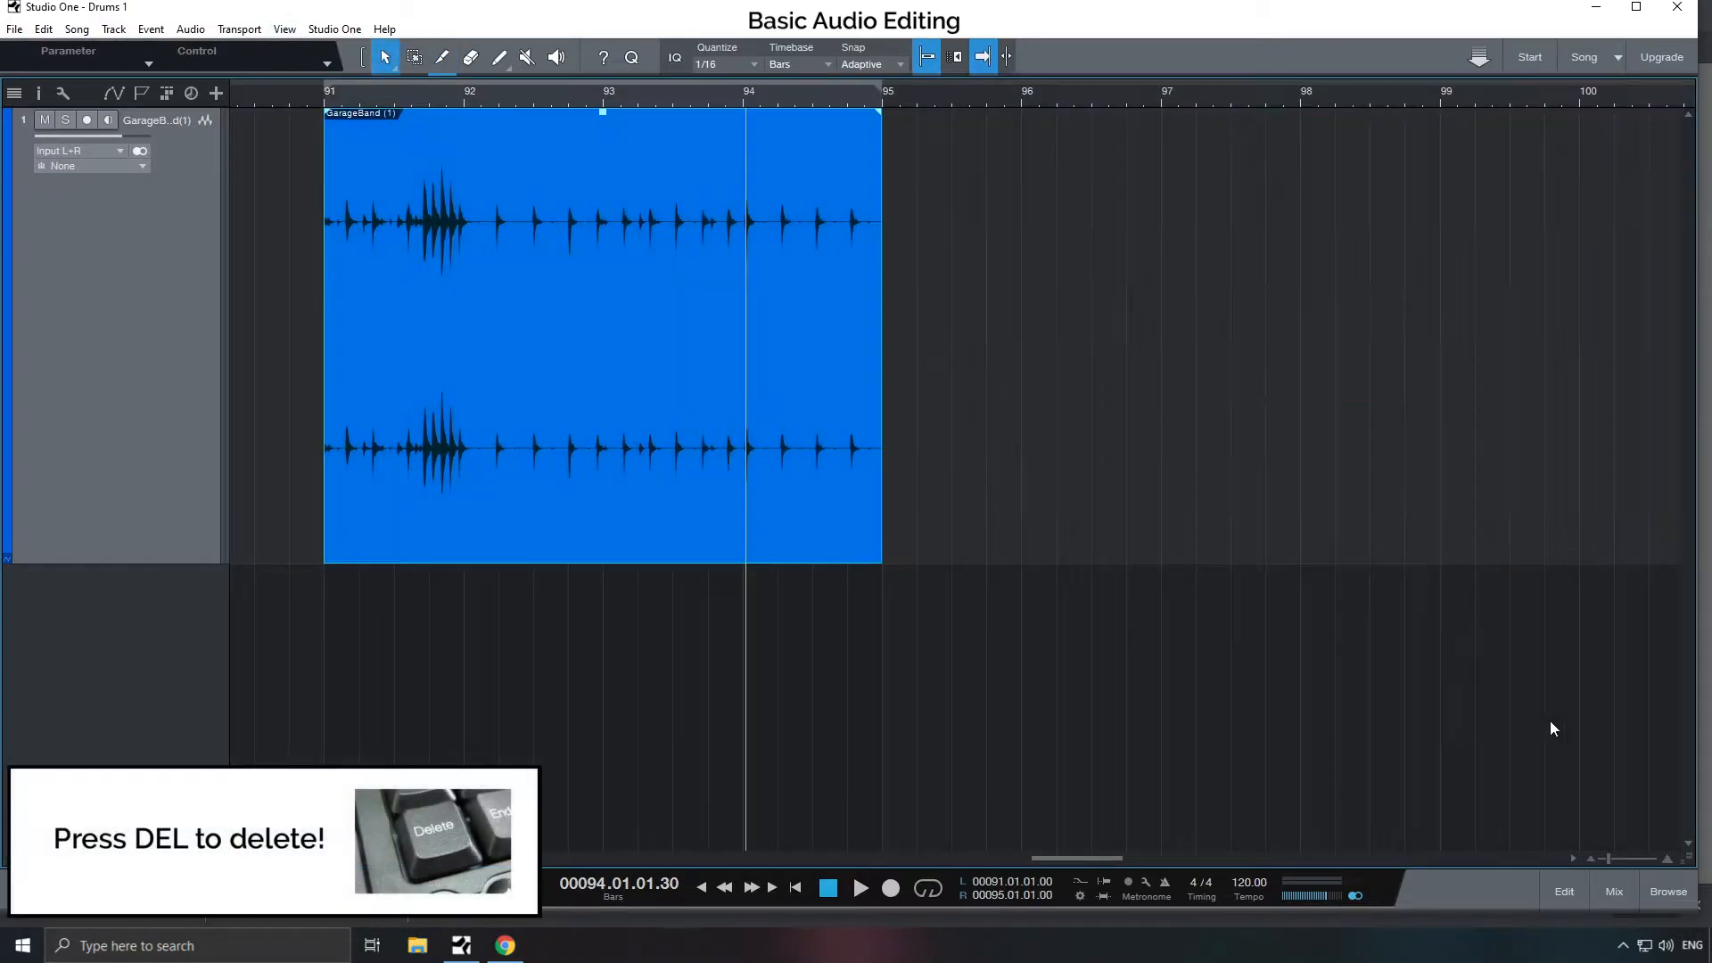
- View the song's audio files in the Pool, try resizing the clip's end at bar 95, and hide the browser
{"action": "left_click", "coordinate": [1651, 890]}
{"action": "left_click", "coordinate": [1647, 92]}
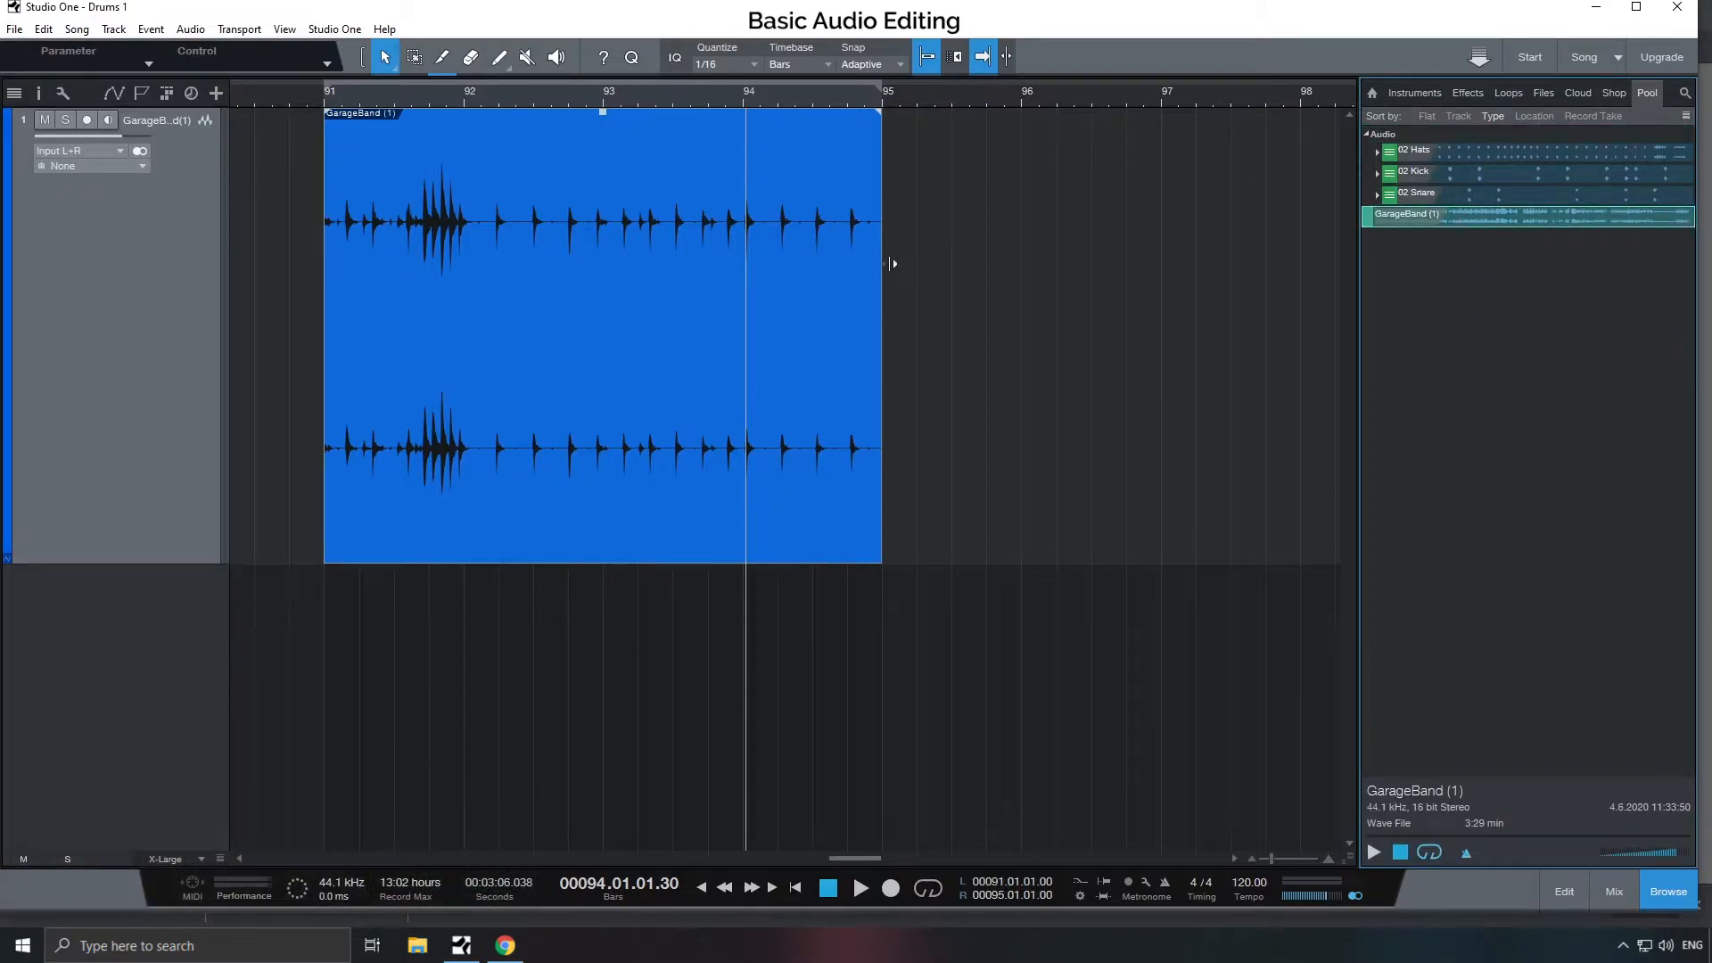
{"action": "mouse_move", "coordinate": [891, 264]}
{"action": "left_mouse_down"}
{"action": "mouse_move", "coordinate": [1280, 264]}
{"action": "mouse_move", "coordinate": [879, 258]}
{"action": "left_mouse_up"}
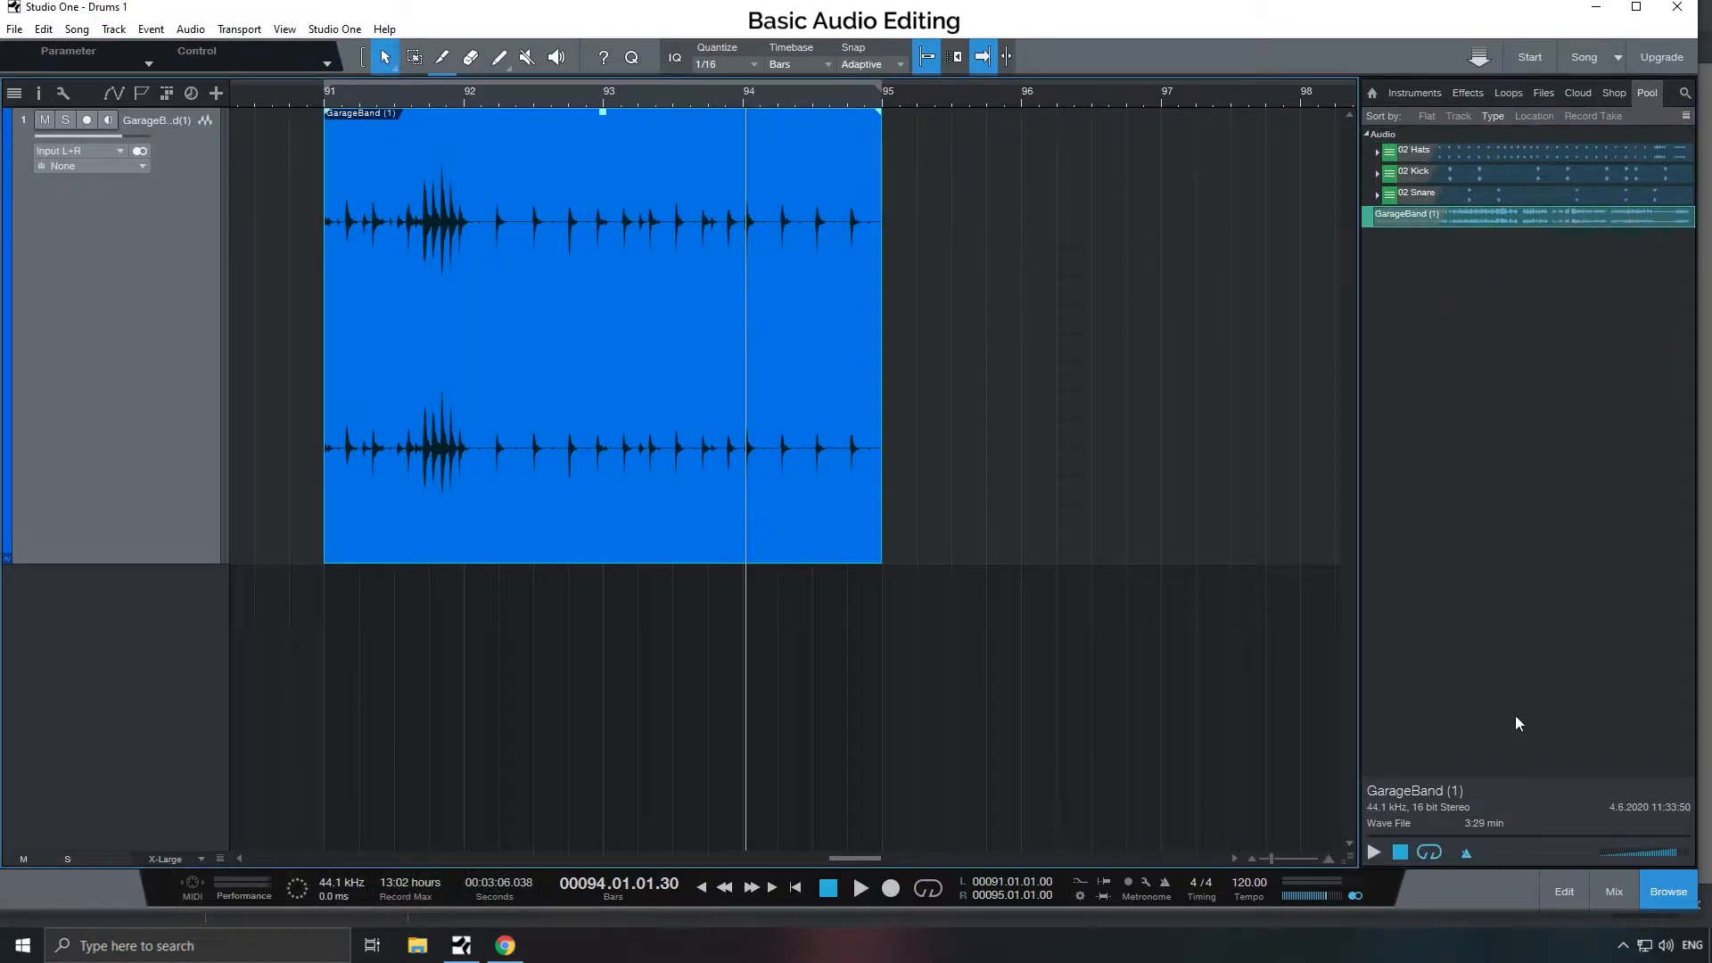
{"action": "left_click", "coordinate": [1668, 892]}
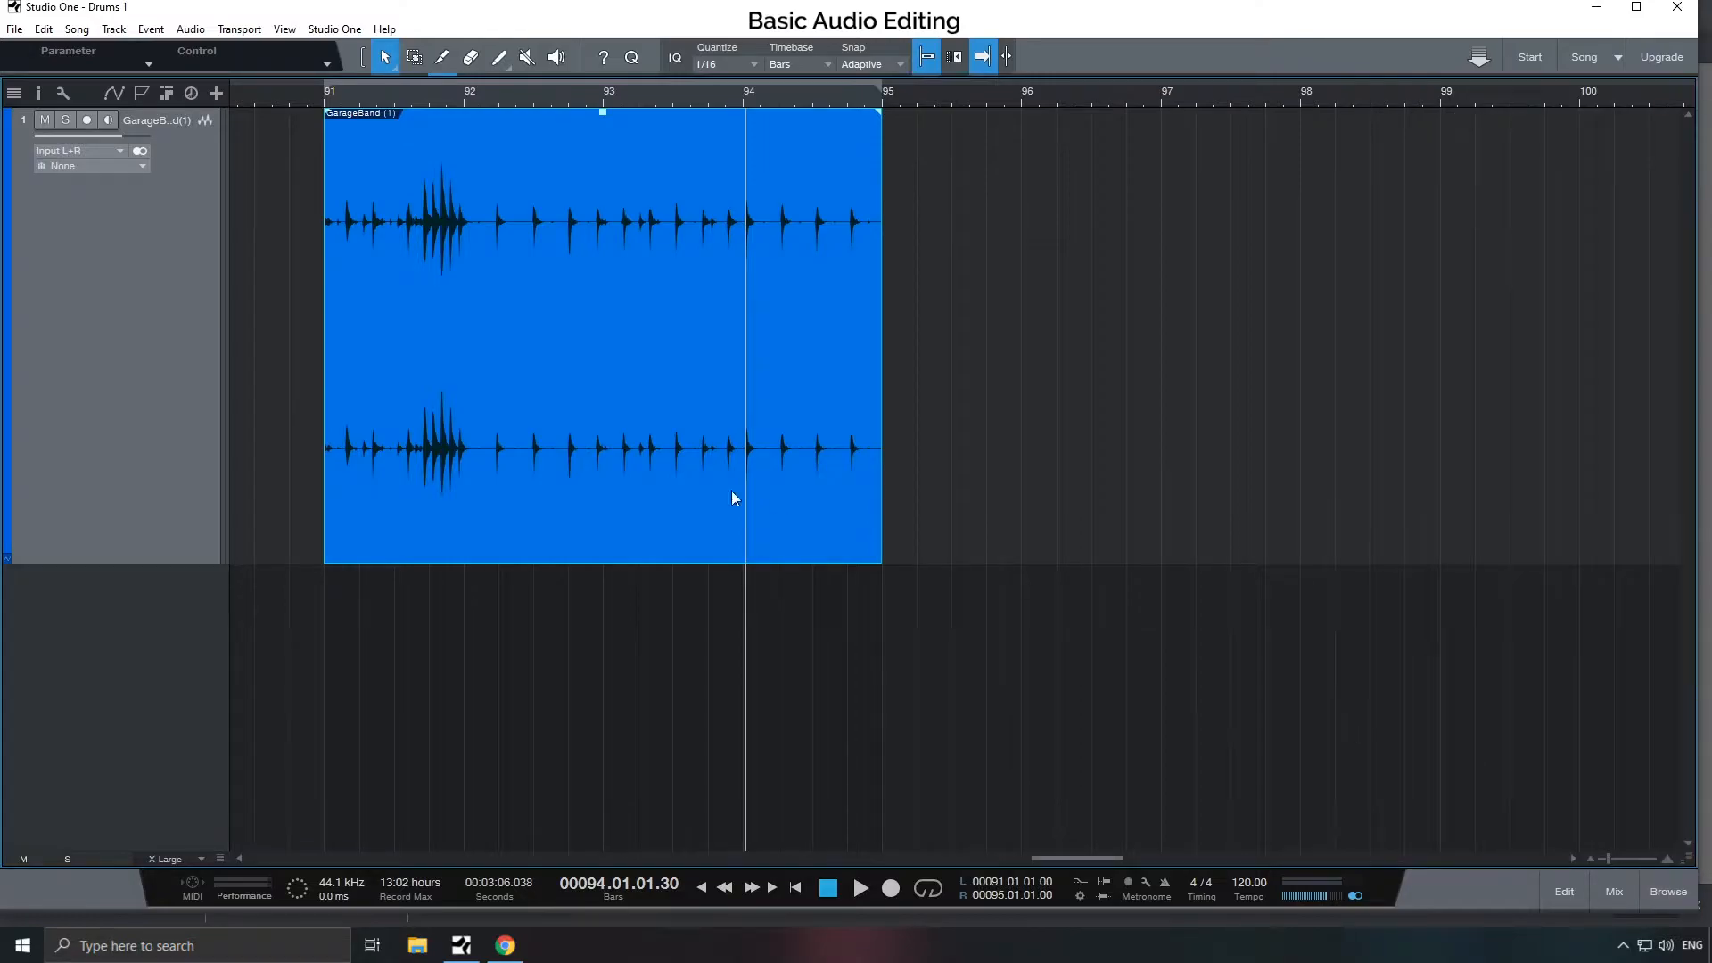
- Play bars 92 to 94 of the drum clip in a loop, and set the loop range to the whole clip
{"action": "key", "text": "shift+s"}
{"action": "left_click", "coordinate": [602, 98]}
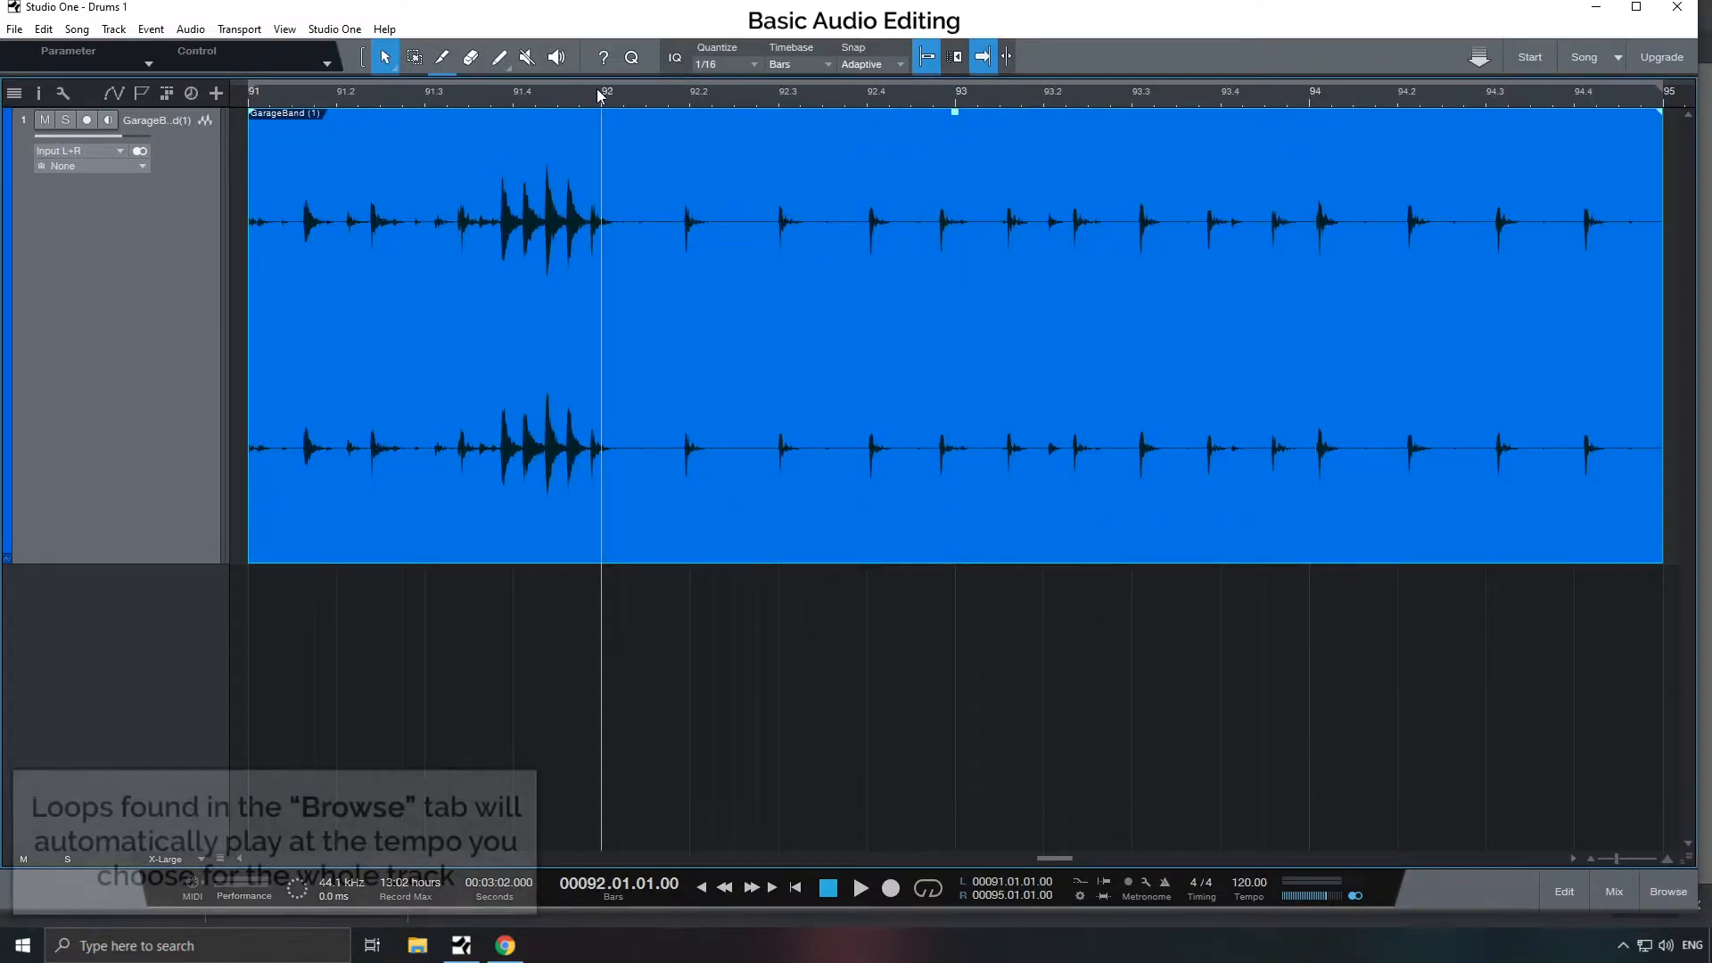
{"action": "left_click", "coordinate": [938, 891]}
{"action": "key", "text": "space"}
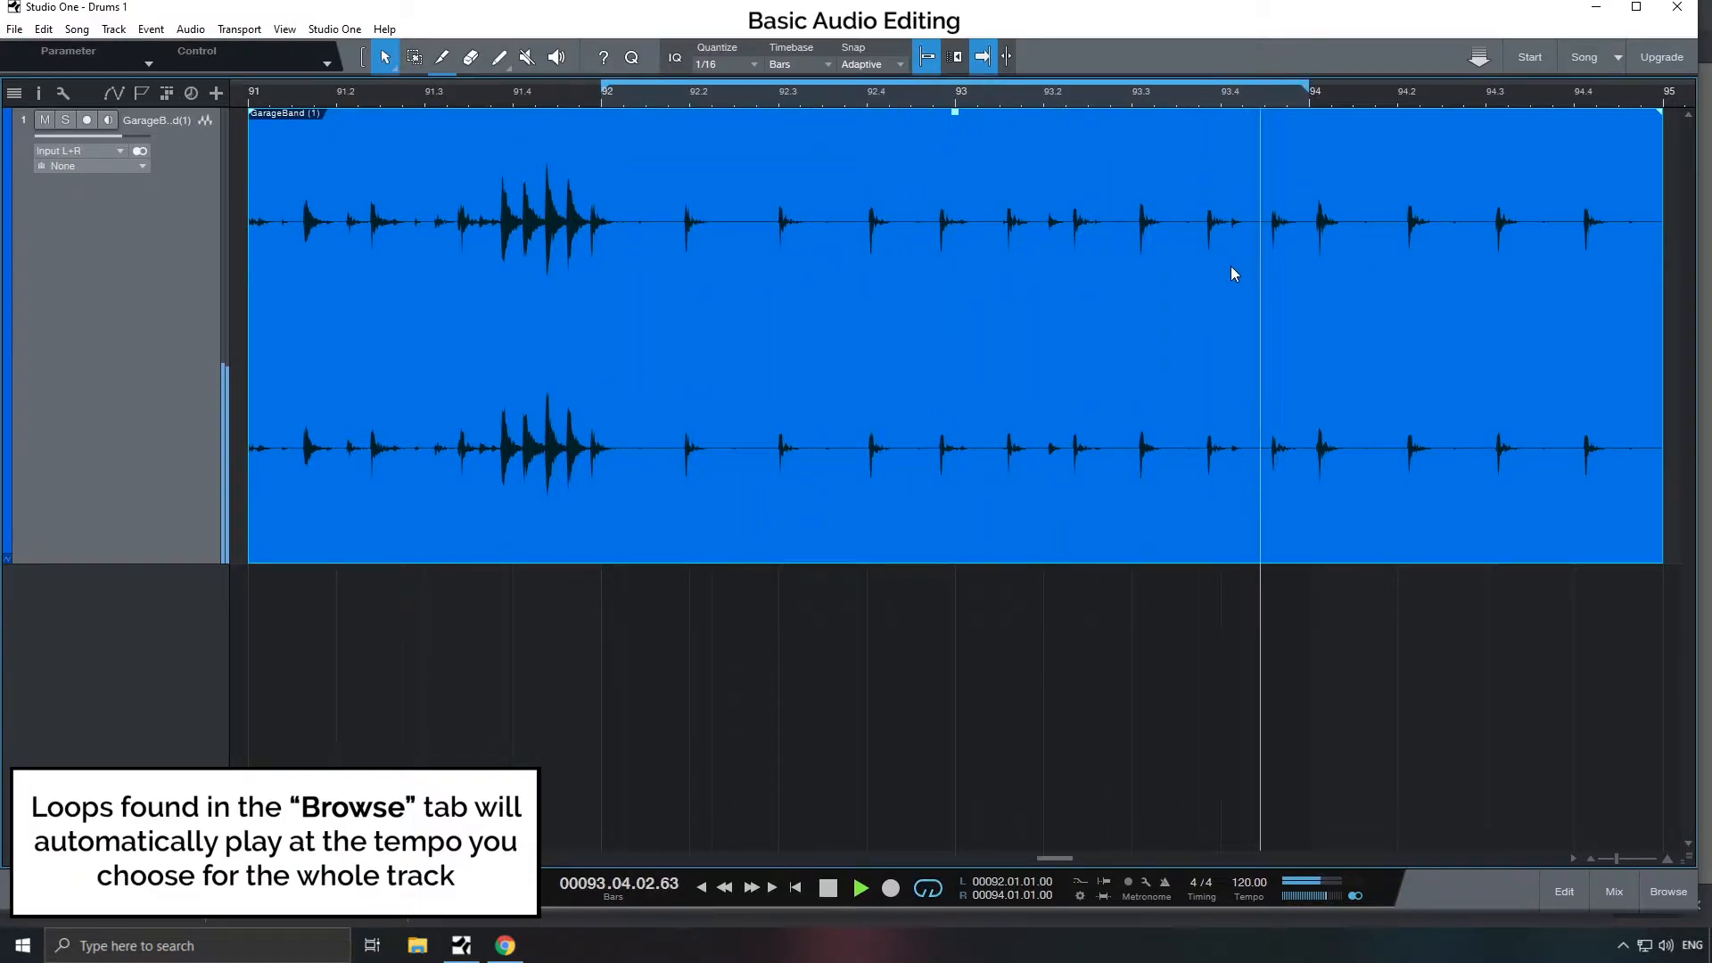
{"action": "key", "text": "p"}
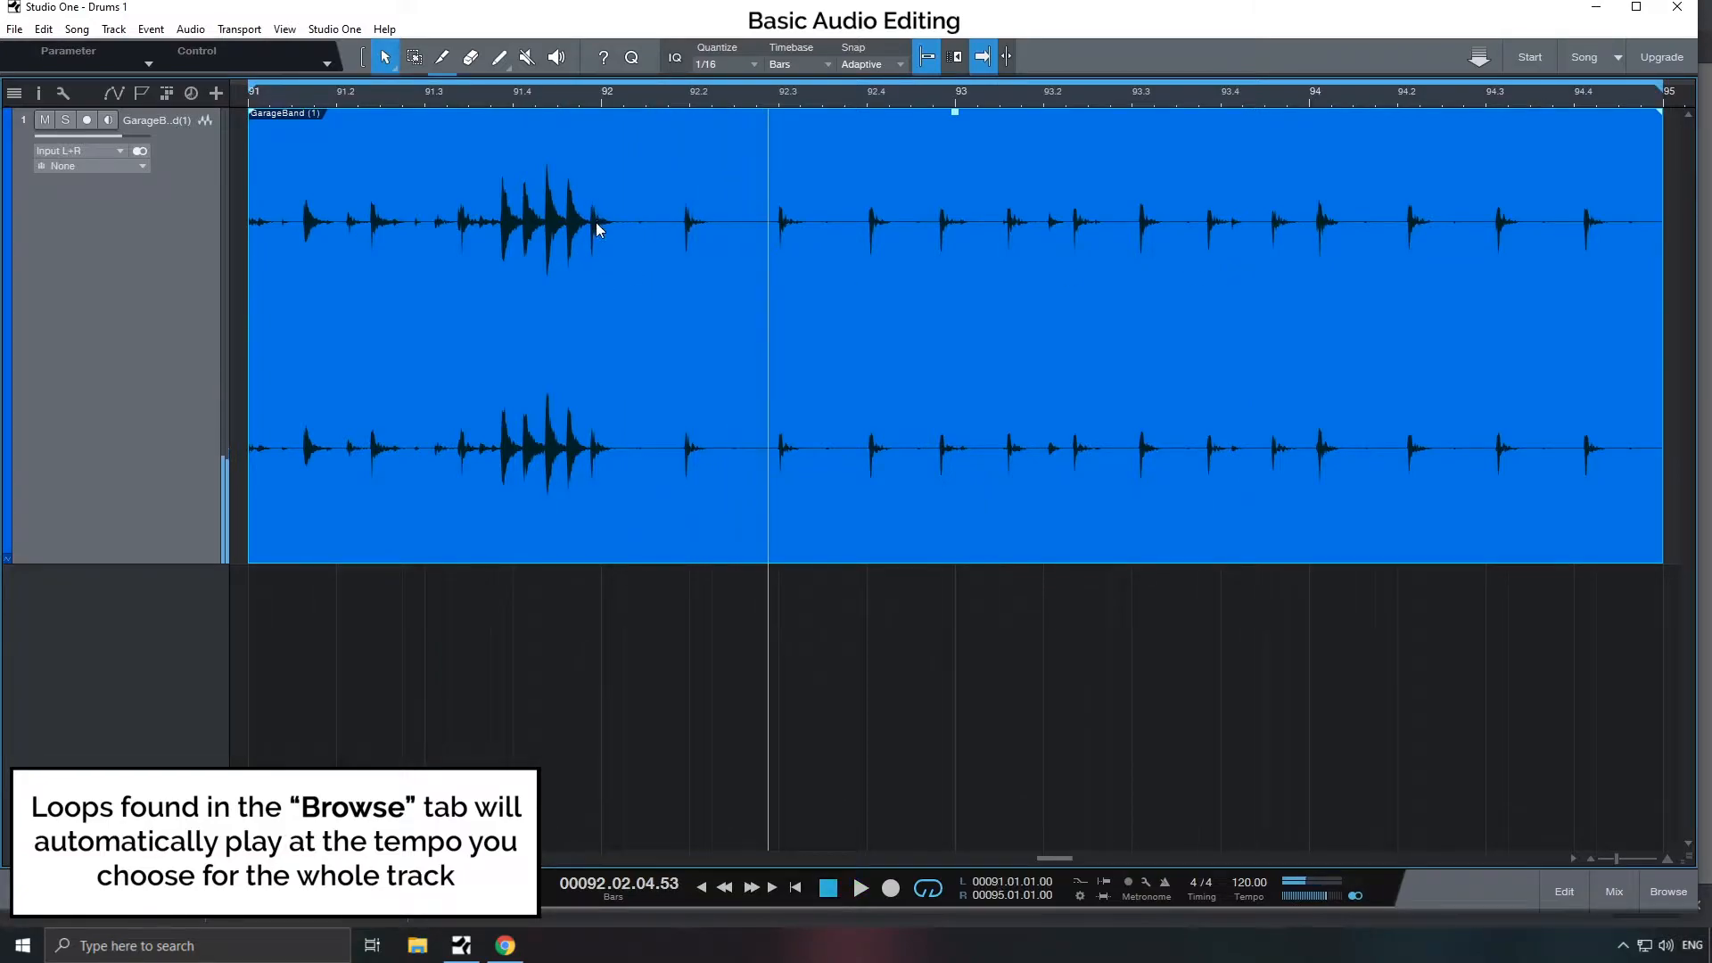
- With snapping off, shift the drum clip so the start of its drum hit aligns exactly with bar 92
{"action": "left_click", "coordinate": [1619, 858]}
{"action": "left_click_drag", "start_coordinate": [1619, 857], "coordinate": [1628, 859]}
{"action": "left_click", "coordinate": [602, 102]}
{"action": "left_click_drag", "start_coordinate": [660, 345], "coordinate": [707, 361]}
{"action": "left_click_drag", "start_coordinate": [1629, 858], "coordinate": [1634, 856]}
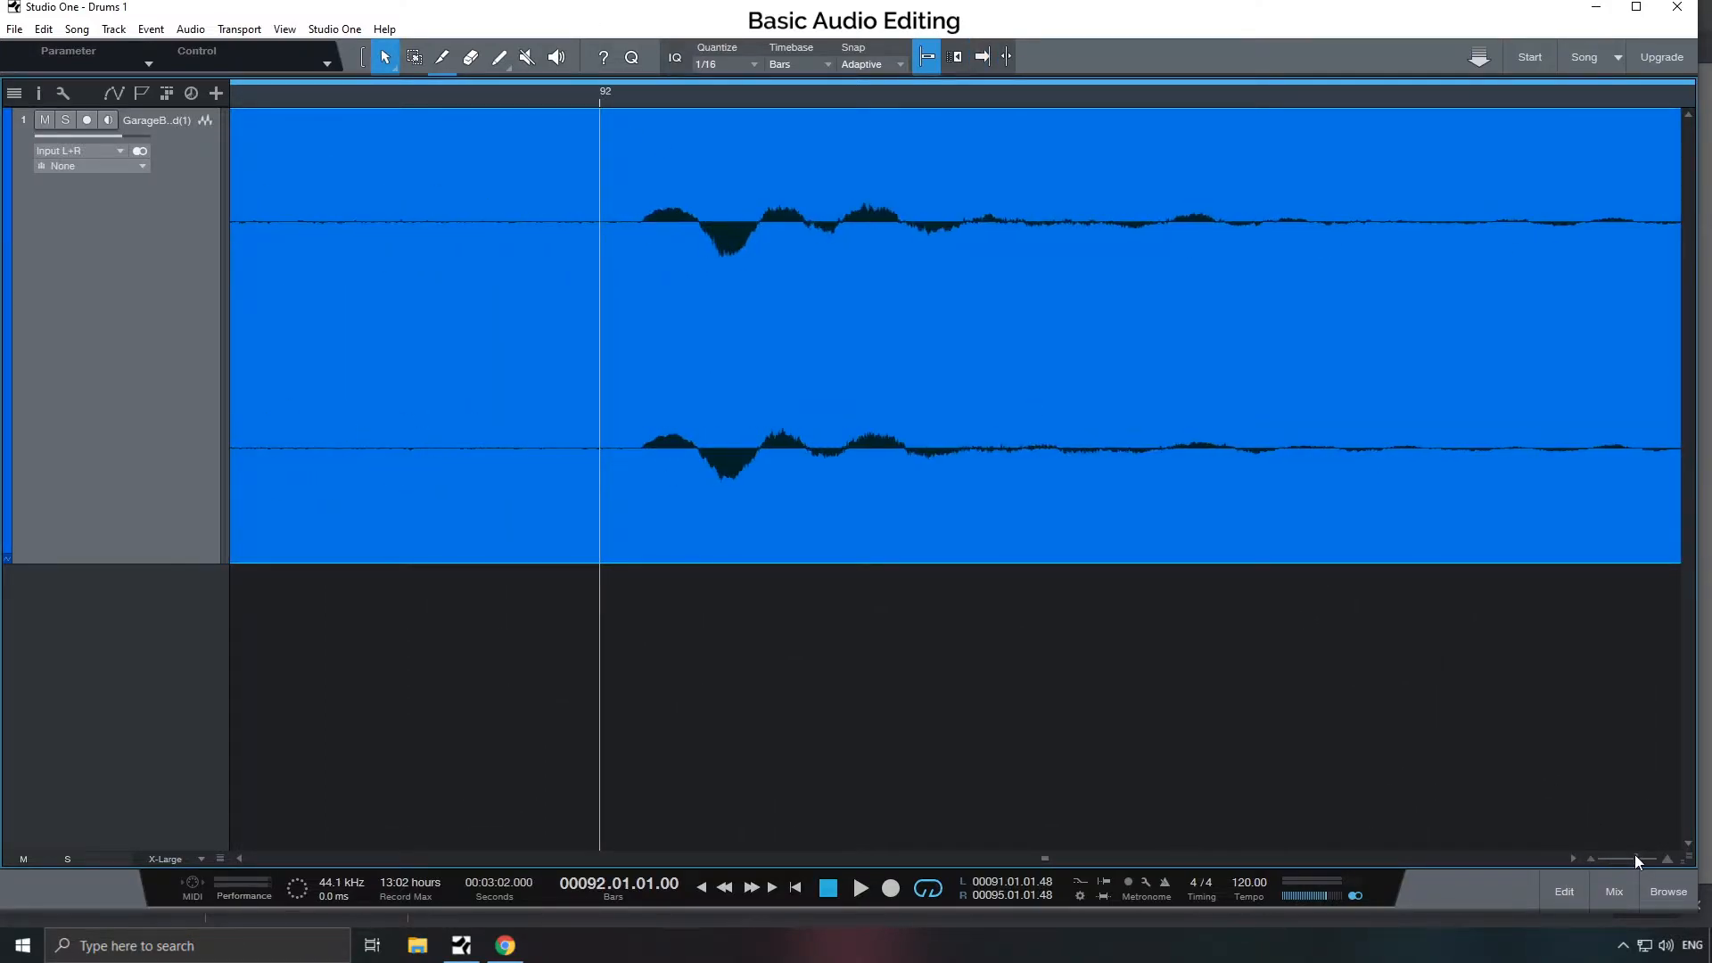
{"action": "left_click_drag", "start_coordinate": [813, 361], "coordinate": [778, 363]}
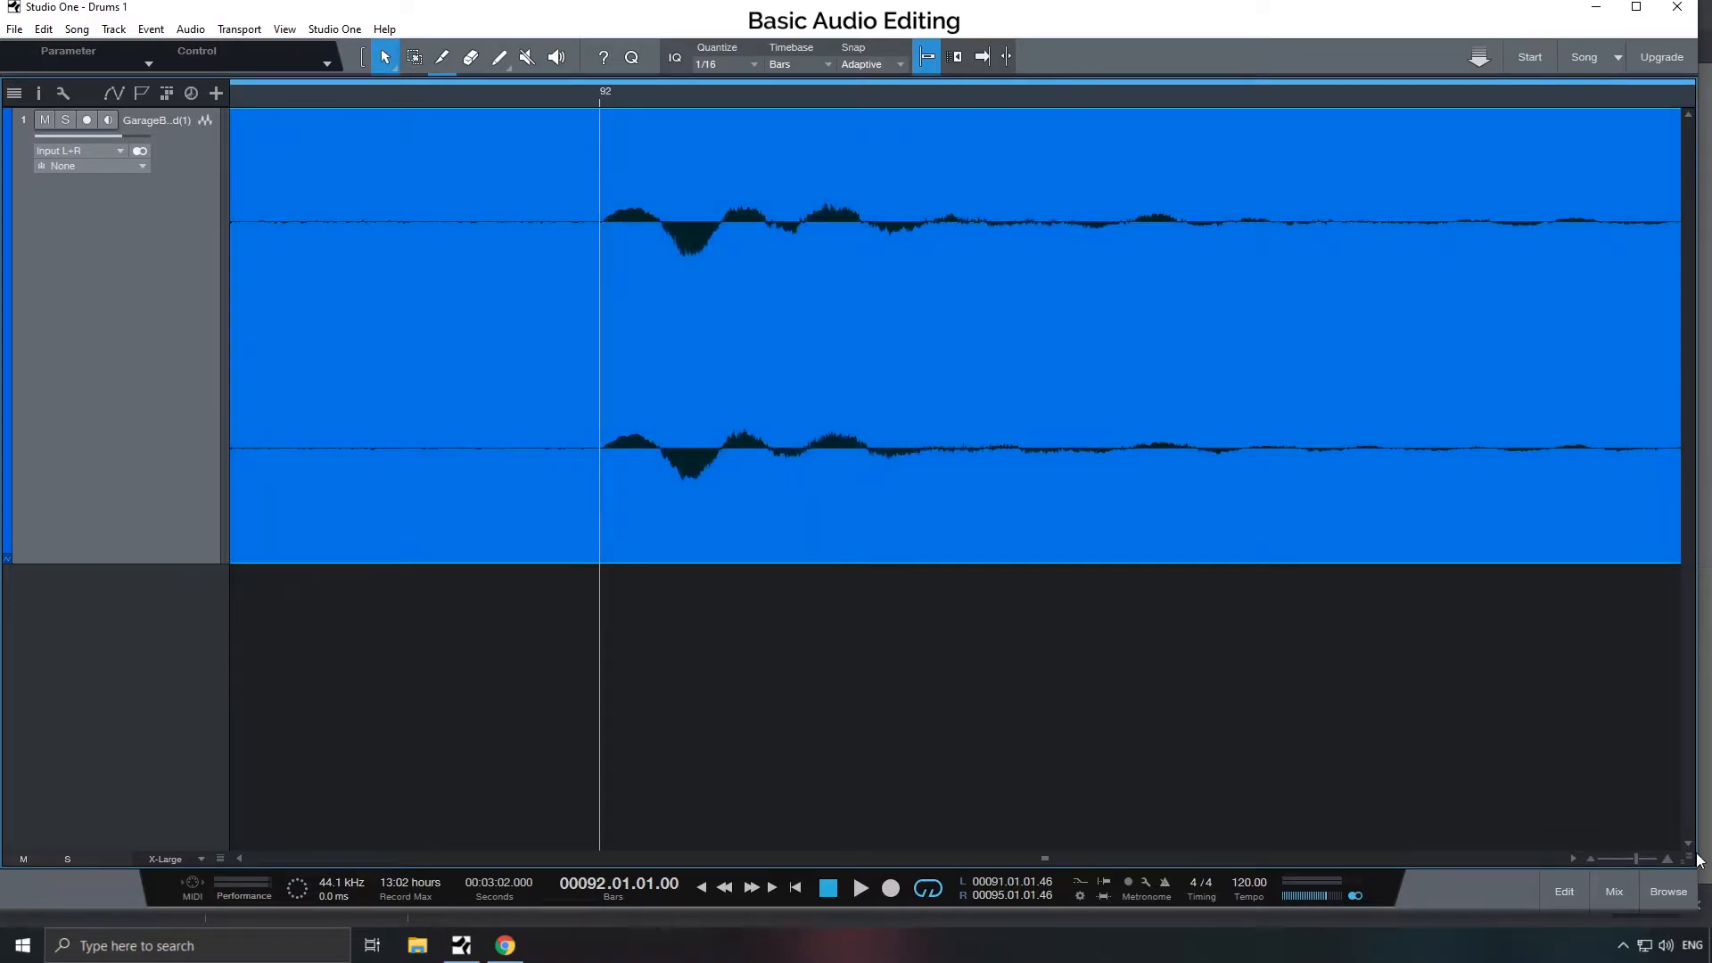
- Split the drum clip exactly at bar 92 and delete the piece before it
{"action": "left_click_drag", "start_coordinate": [1684, 853], "coordinate": [1682, 827]}
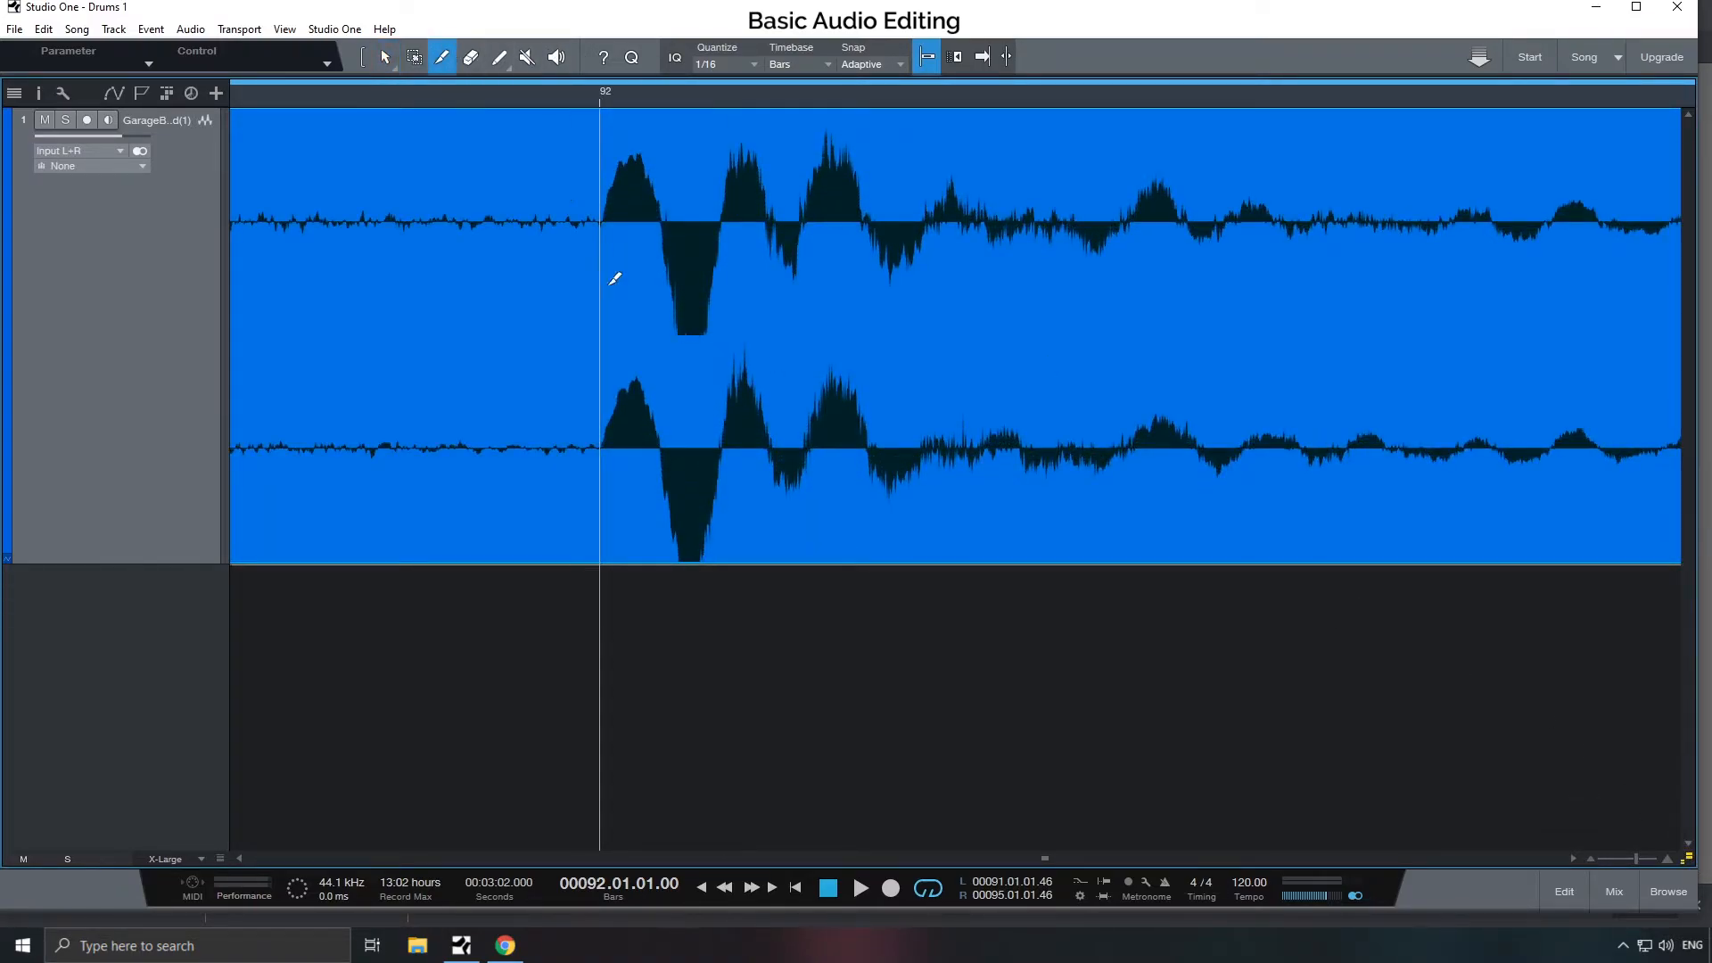
{"action": "left_click", "coordinate": [600, 280], "text": "alt"}
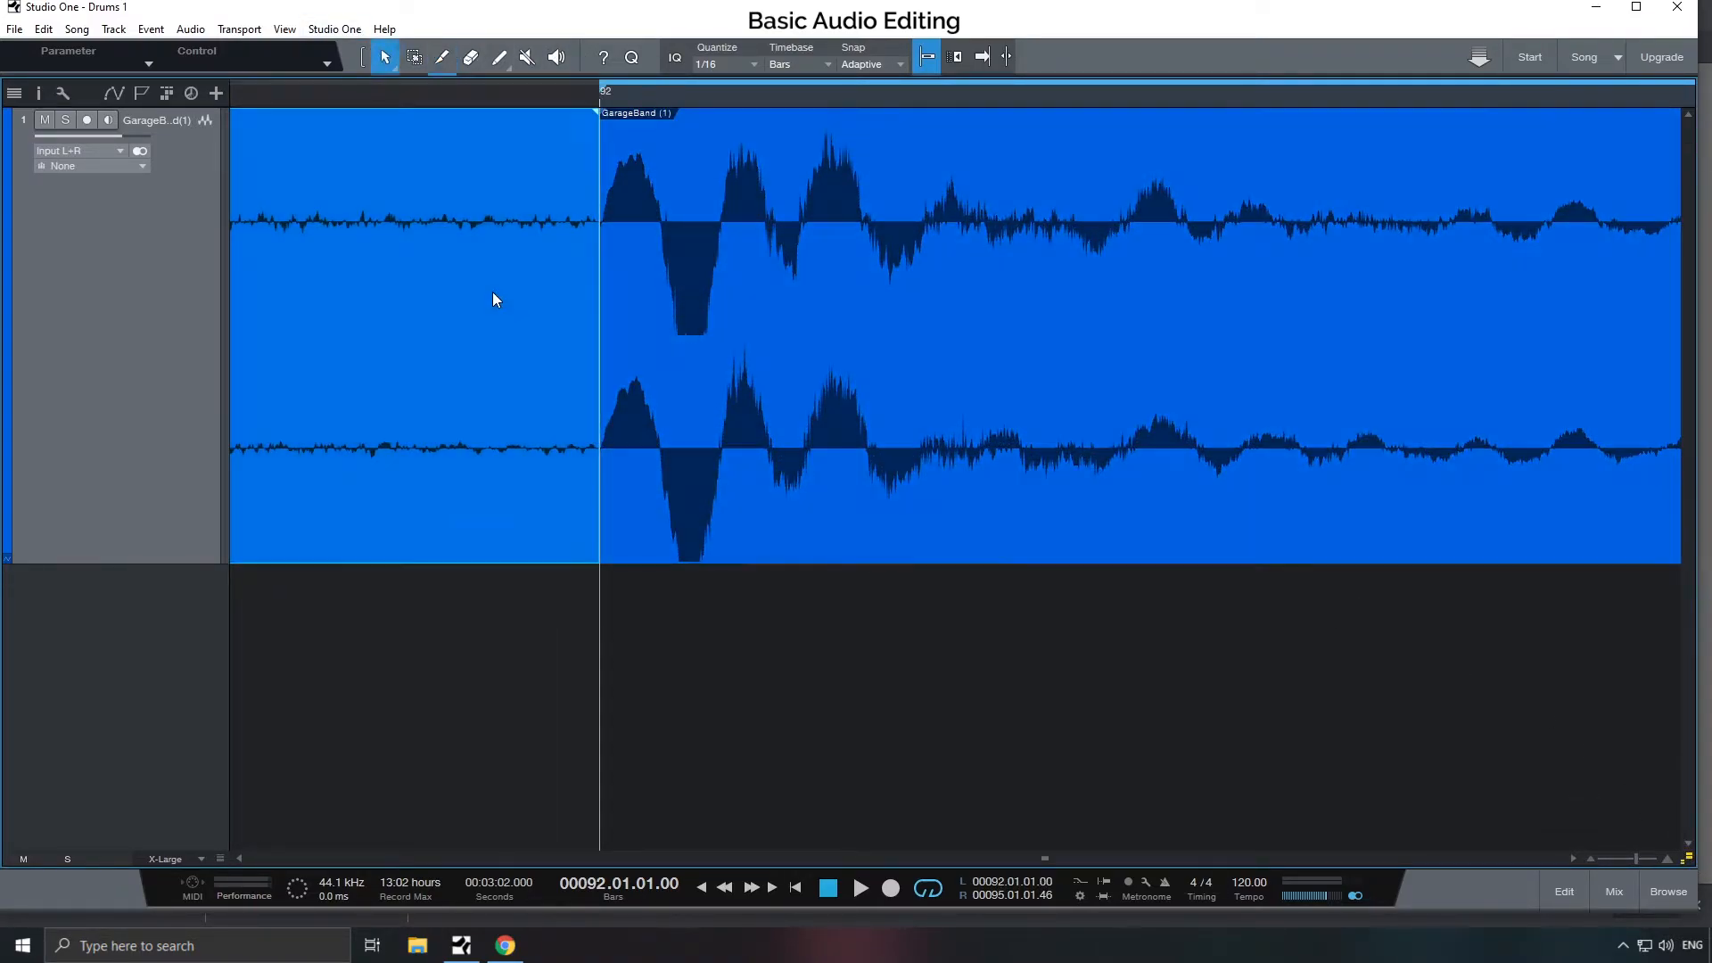
{"action": "key", "text": "Delete"}
- Turn on the metronome and play the trimmed drum clip from bar 92 against the click
{"action": "left_click_drag", "start_coordinate": [1636, 858], "coordinate": [1610, 858]}
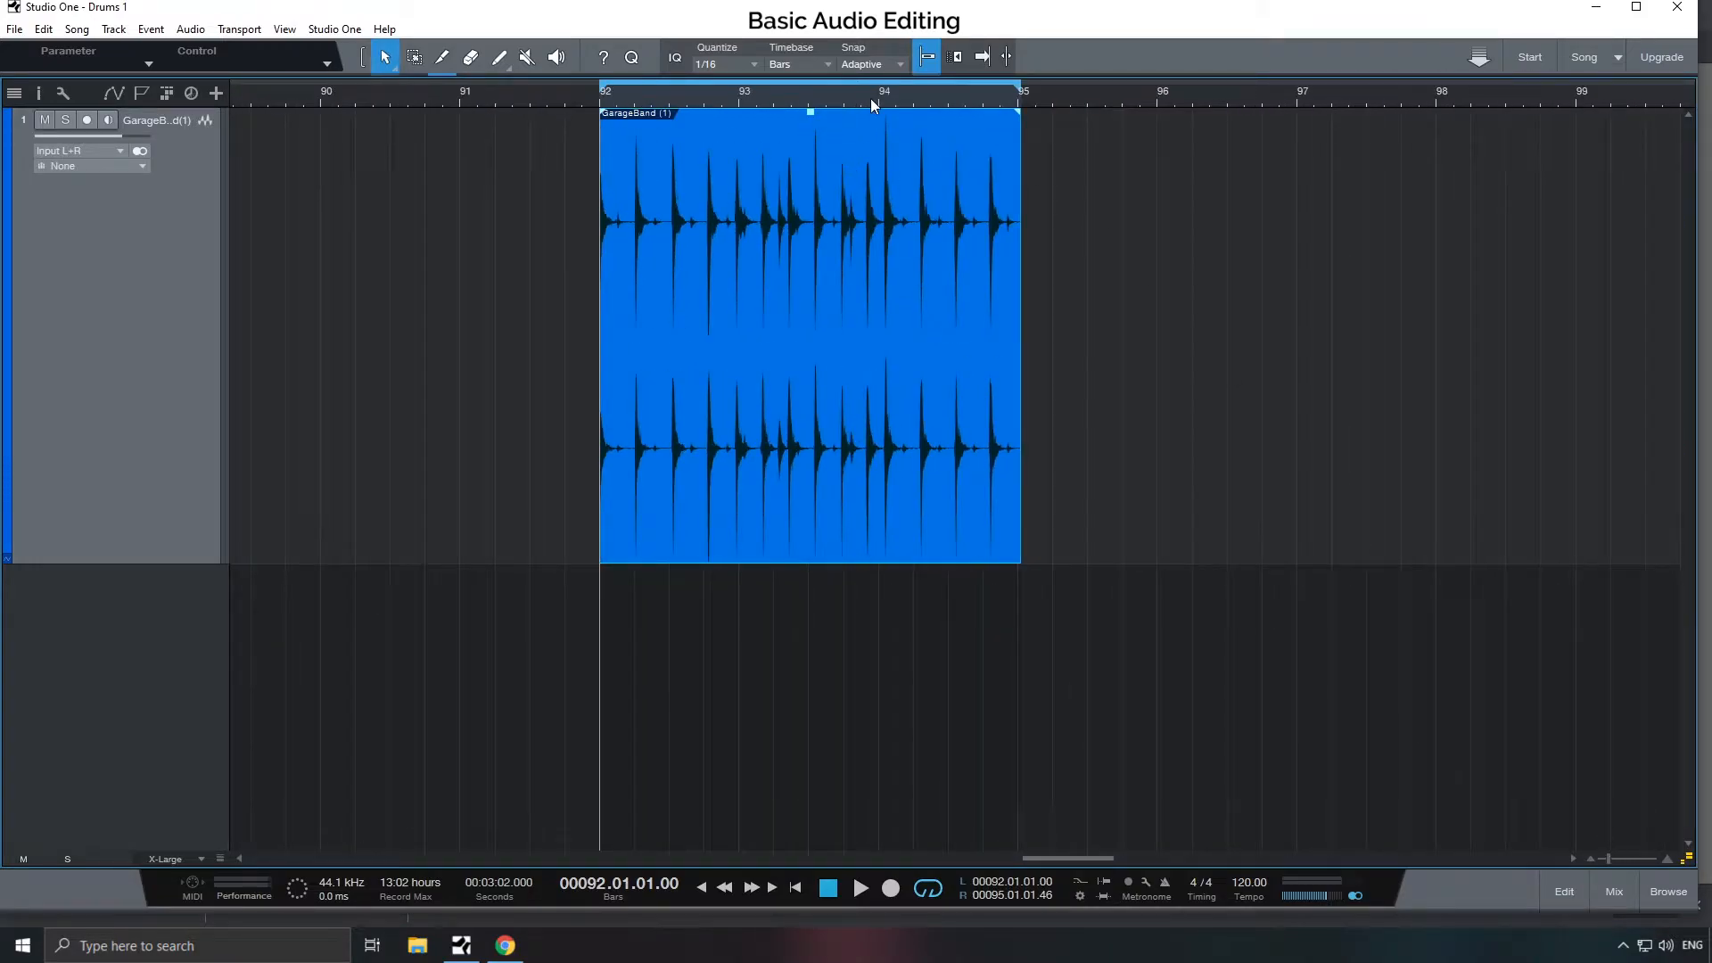
{"action": "key", "text": "space"}
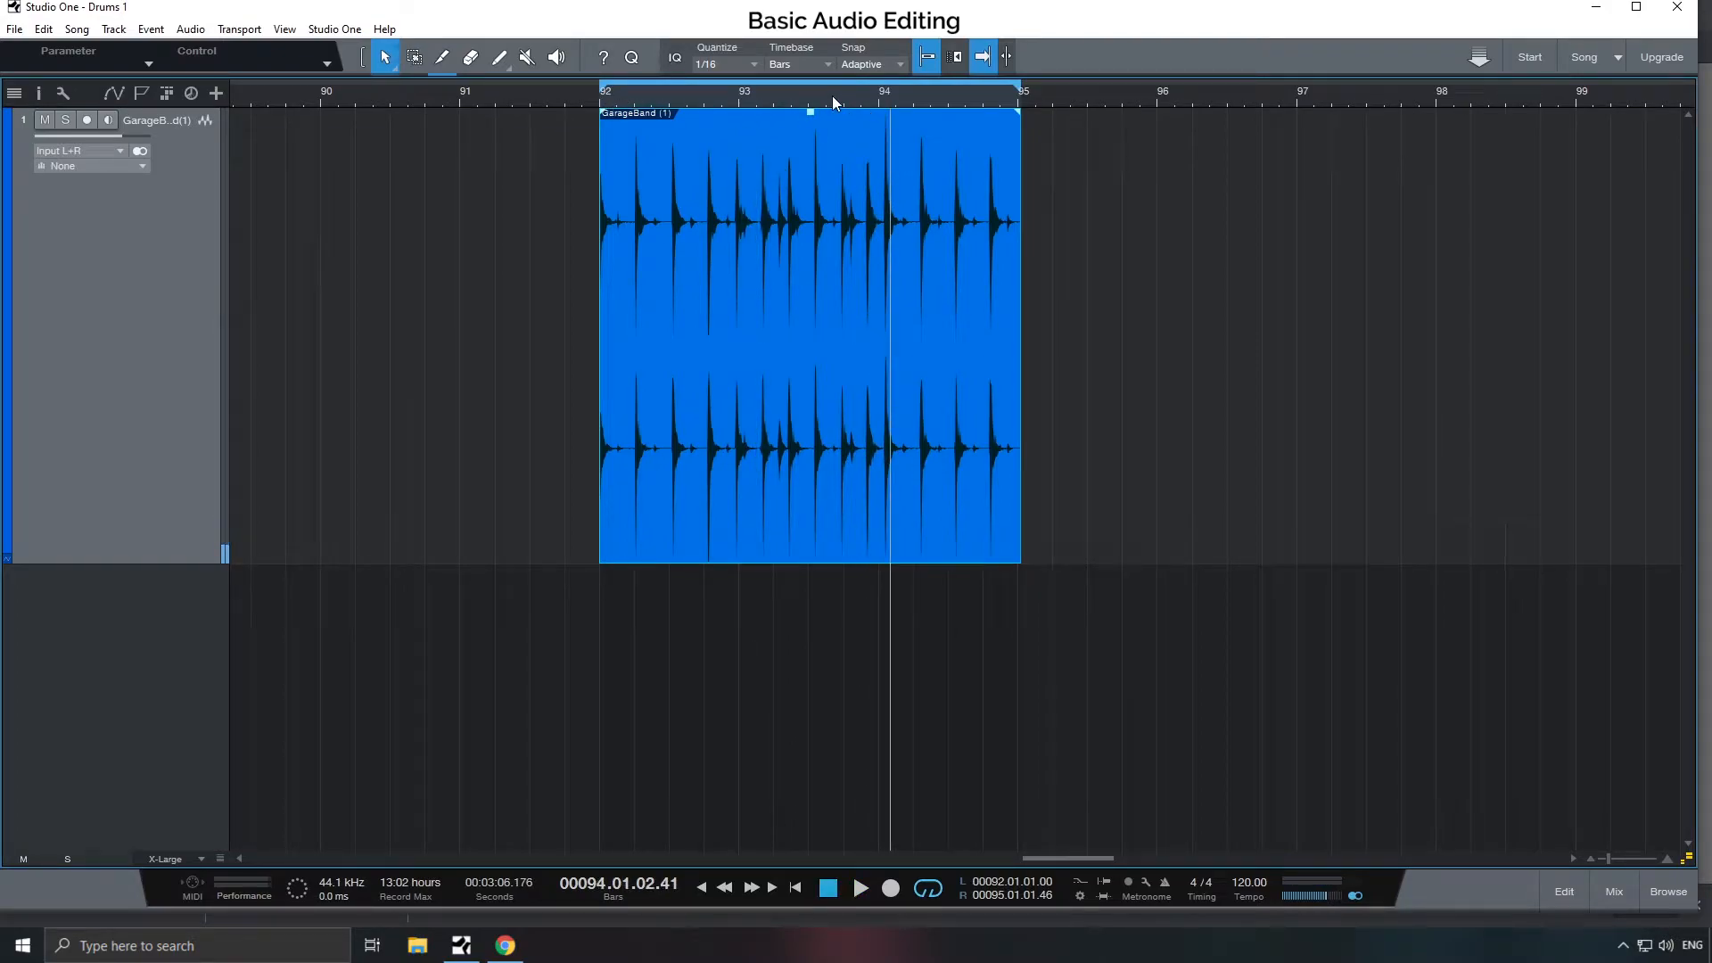
{"action": "left_click", "coordinate": [802, 95]}
{"action": "left_click_drag", "start_coordinate": [1605, 854], "coordinate": [1613, 858]}
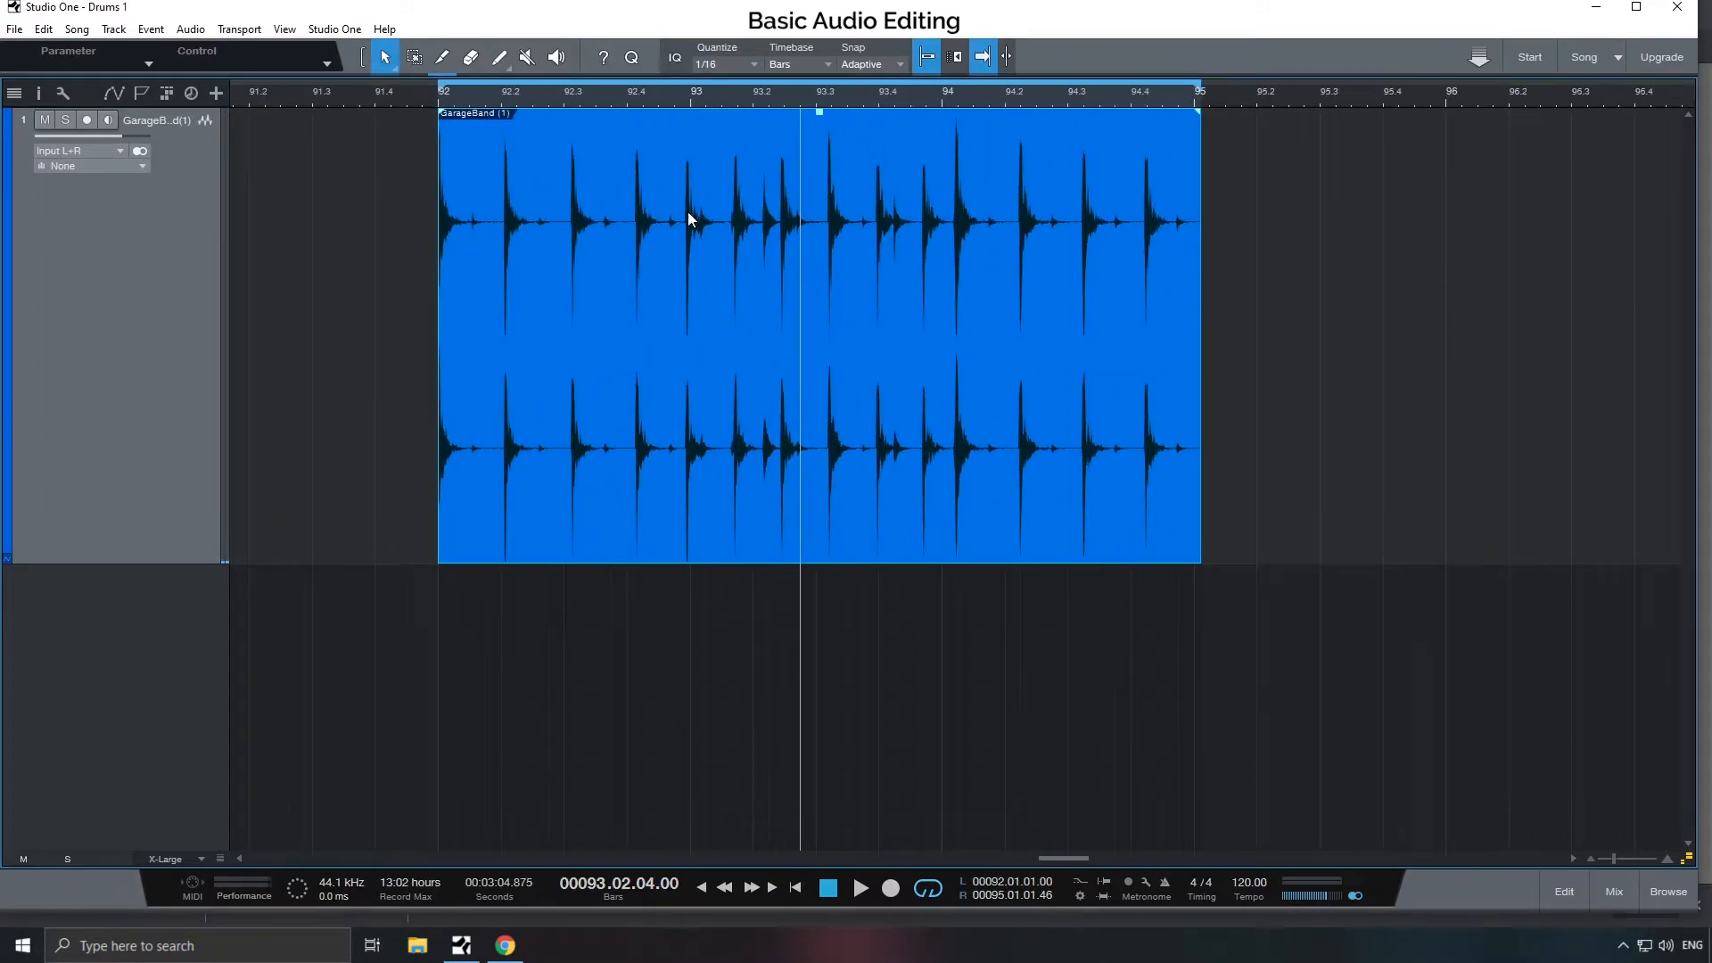
{"action": "left_click", "coordinate": [439, 100]}
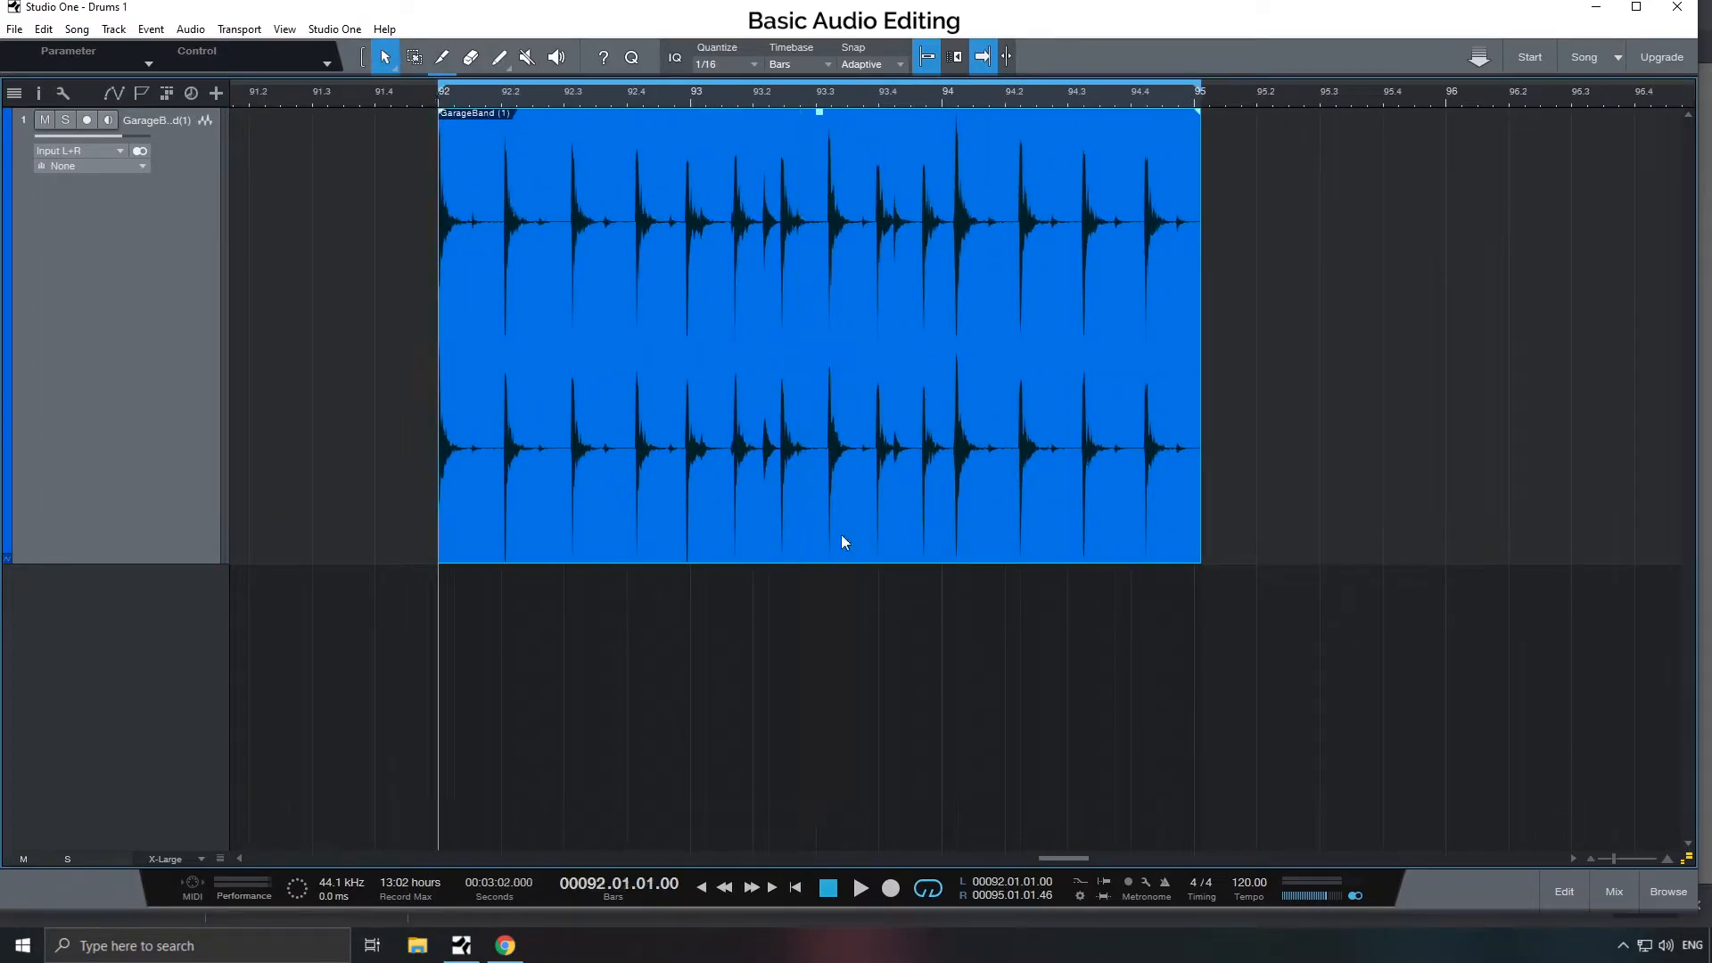
{"action": "left_click", "coordinate": [1165, 884]}
{"action": "key", "text": "space"}
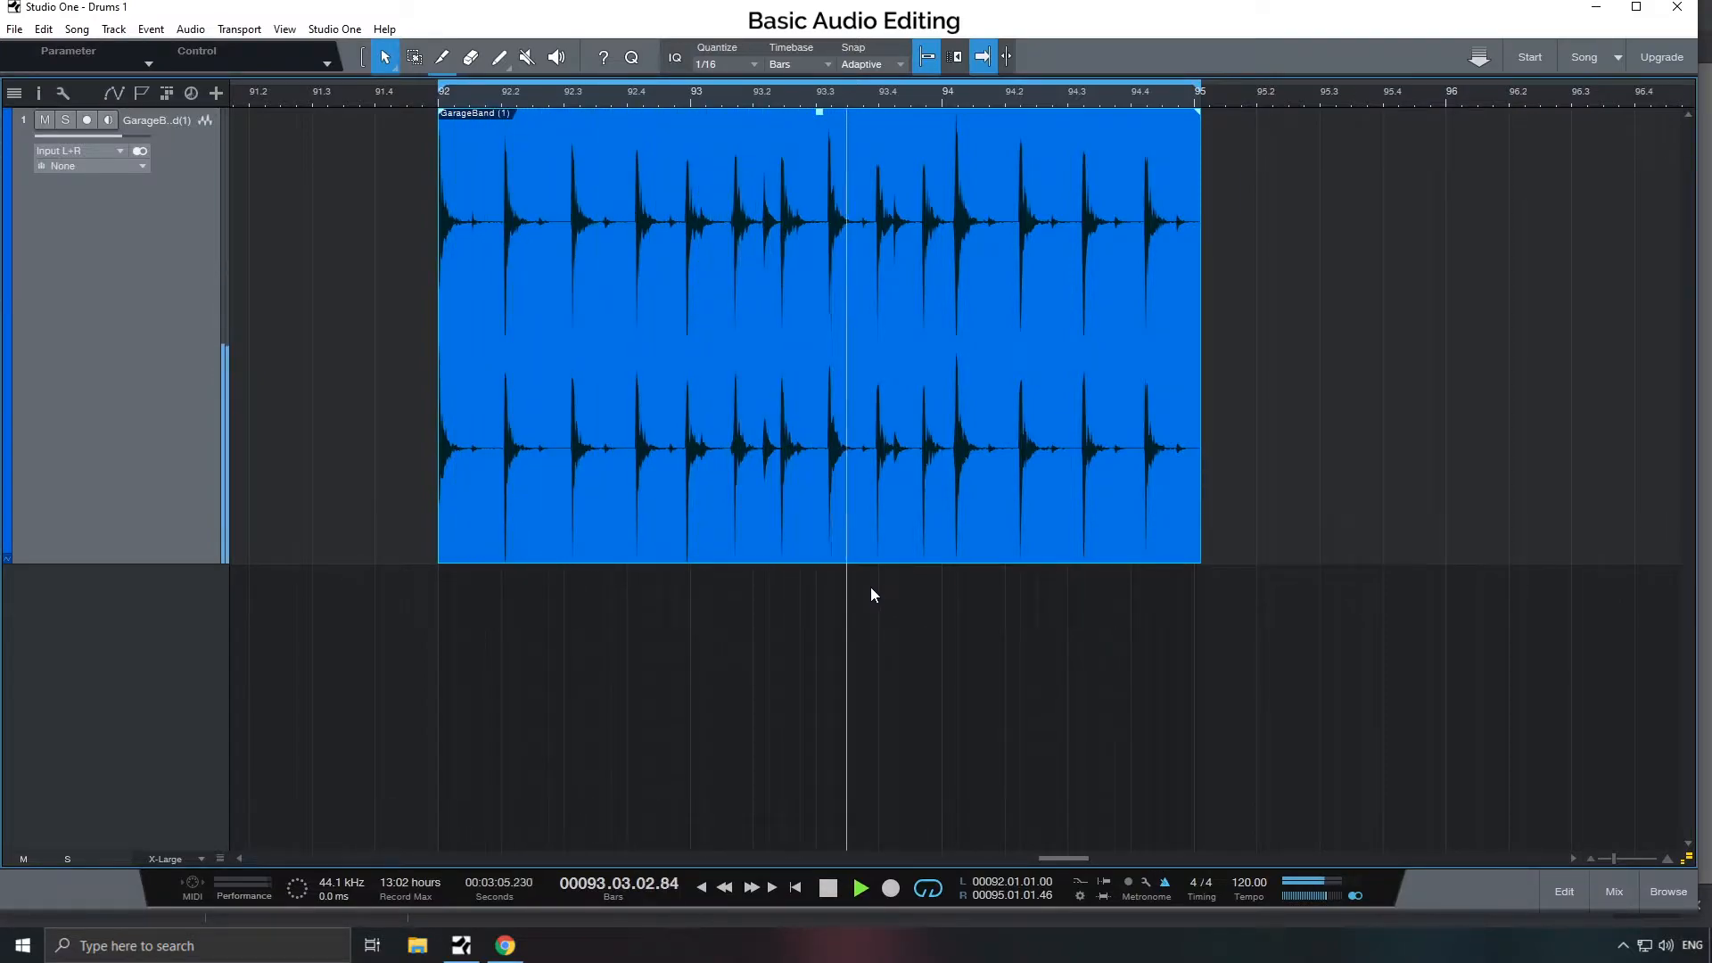
- Set the song tempo to 117
{"action": "double_click", "coordinate": [1248, 882]}
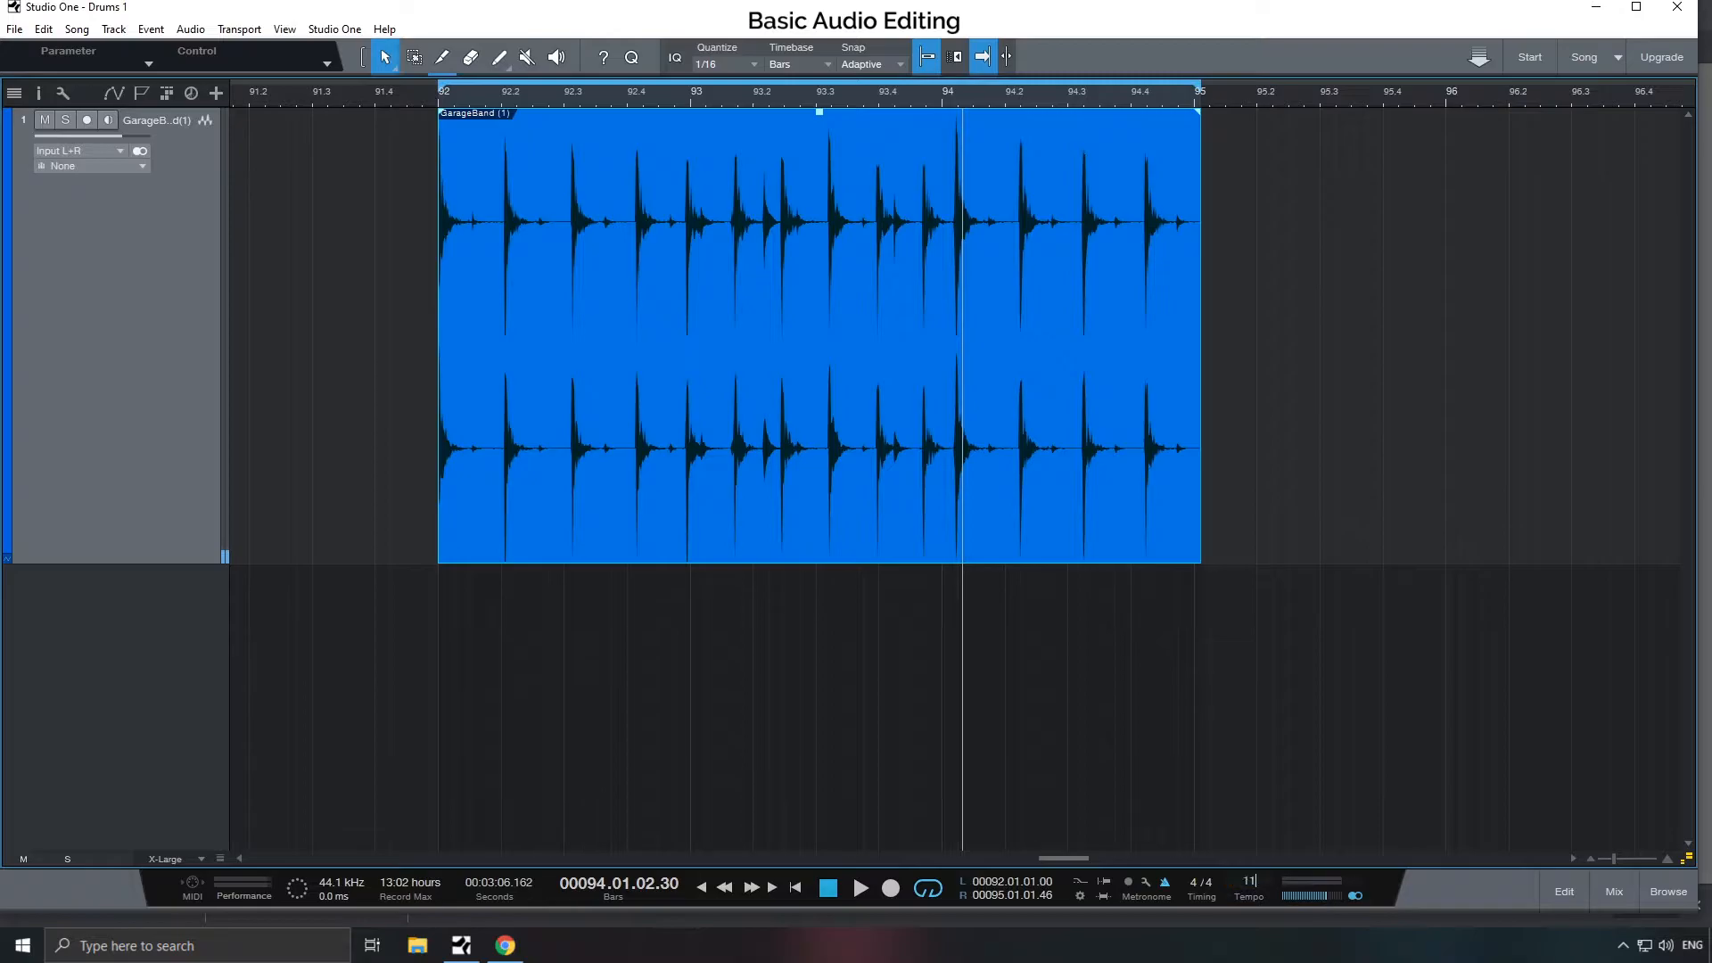
{"action": "type", "text": "117"}
{"action": "key", "text": "Return"}
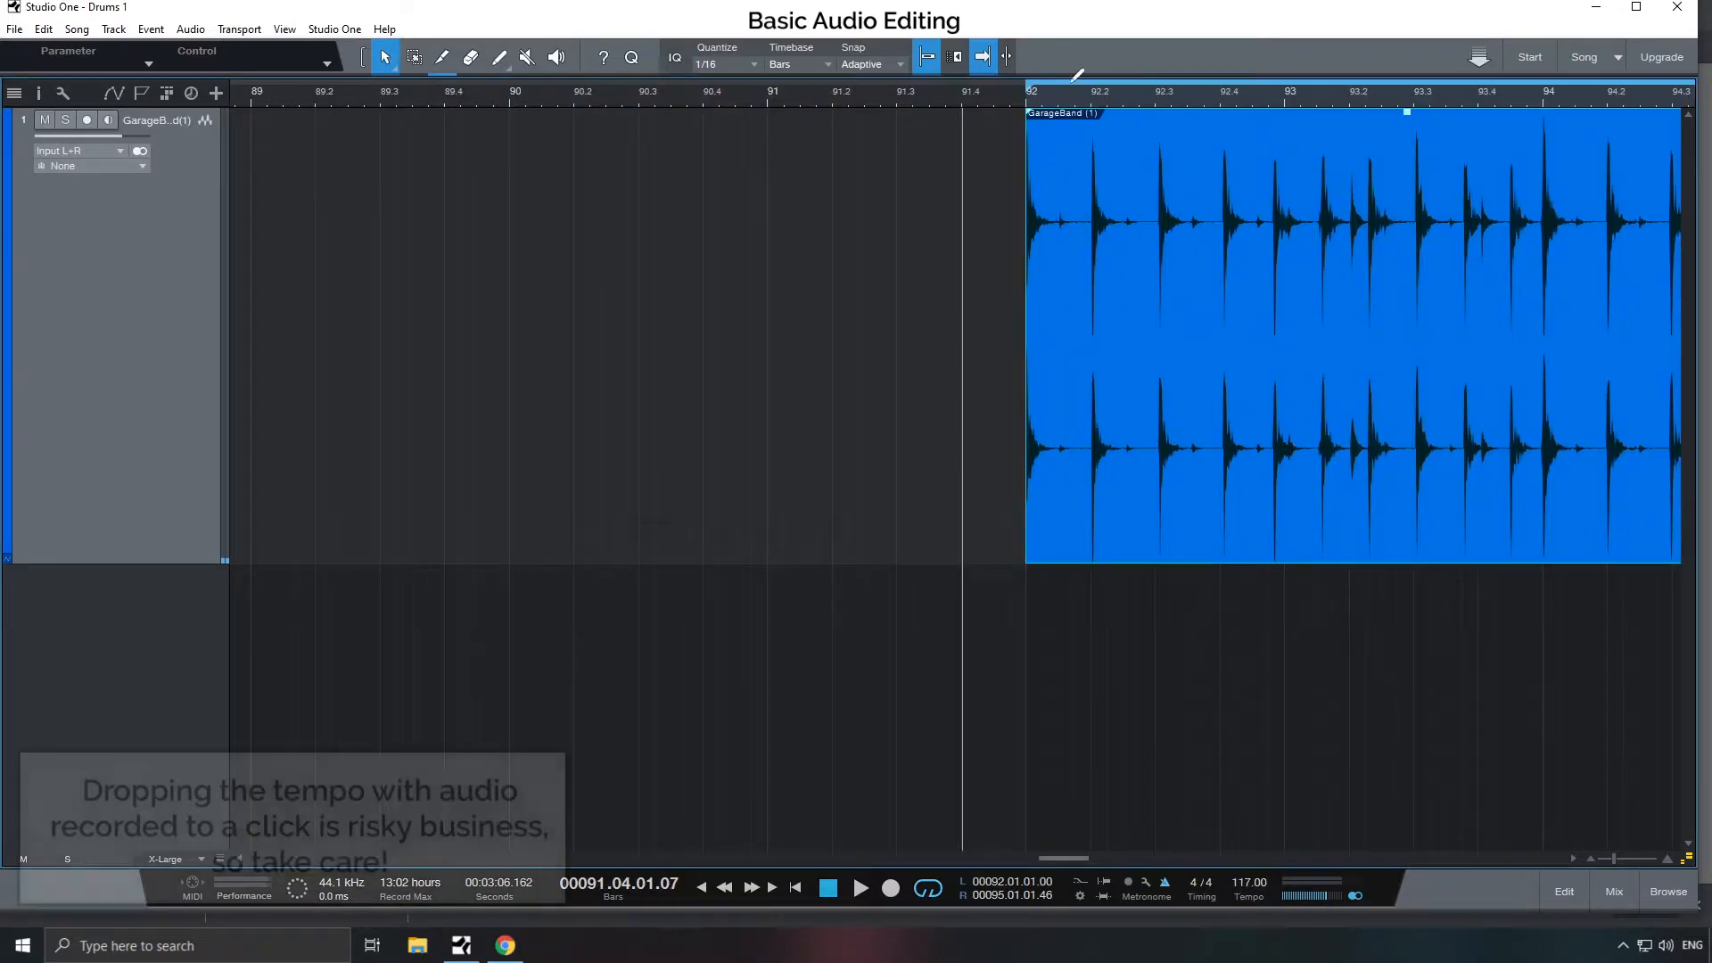
- Play the drum clip from bar 92 with the metronome, and set the loop range to the clip's length
{"action": "left_click", "coordinate": [1026, 102]}
{"action": "left_click", "coordinate": [1574, 860]}
{"action": "left_click", "coordinate": [1575, 859]}
{"action": "key", "text": "space"}
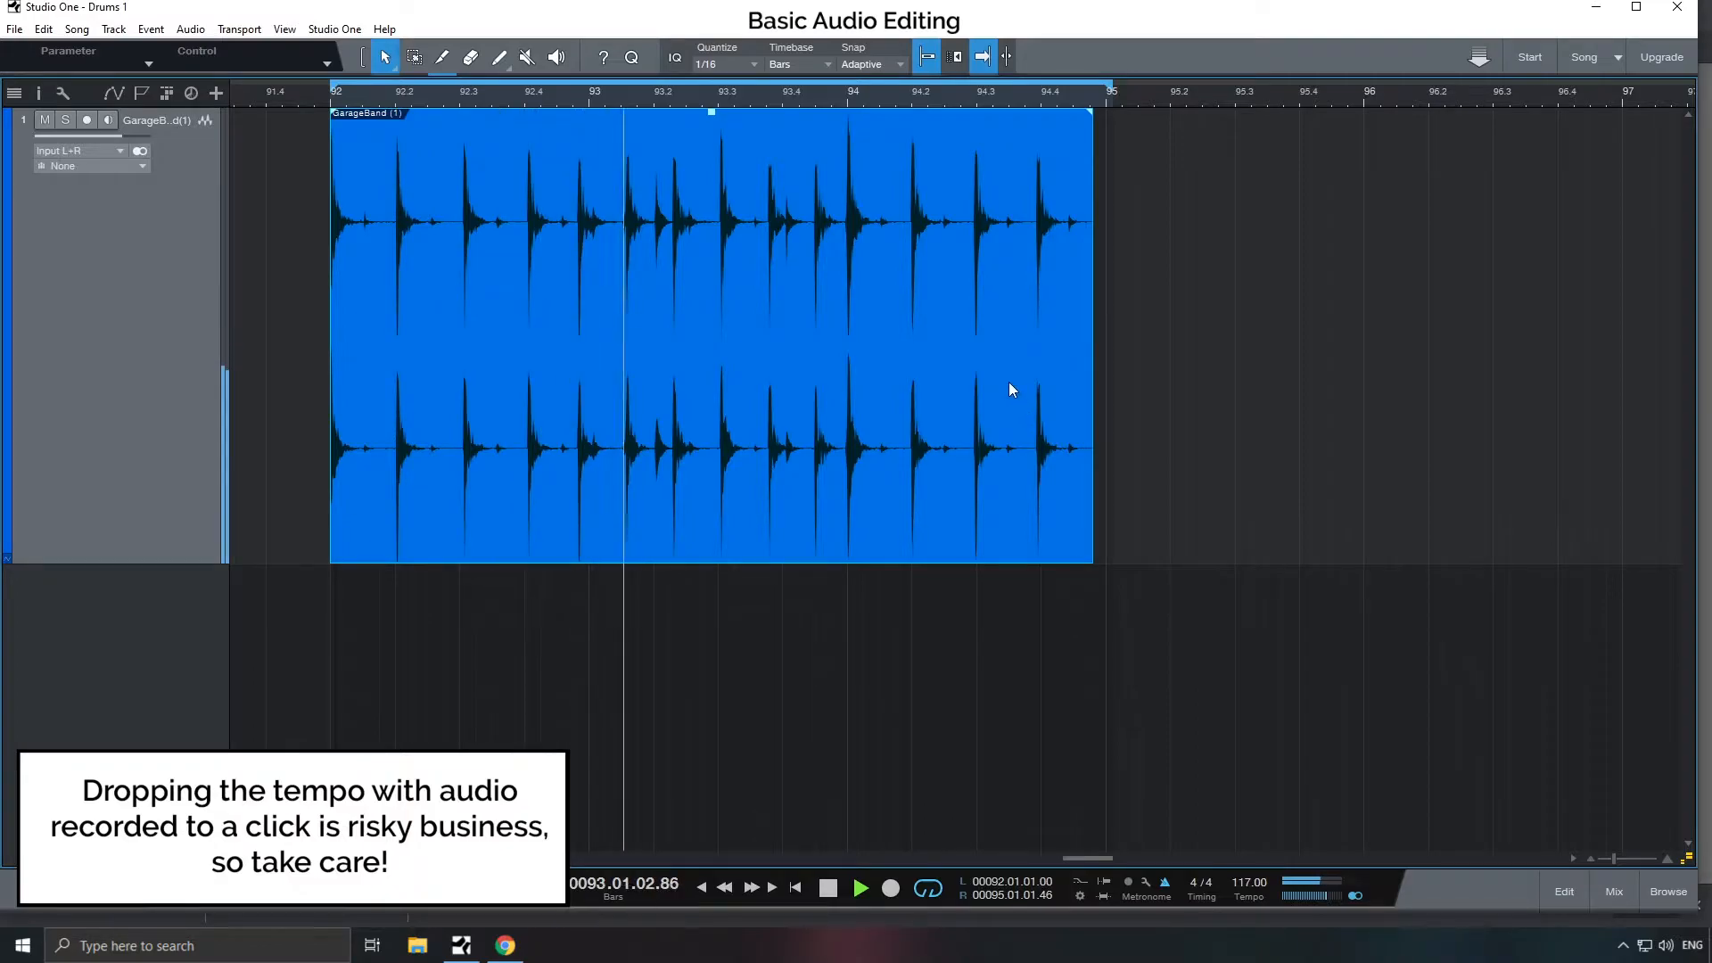
{"action": "key", "text": "space"}
{"action": "key", "text": "p"}
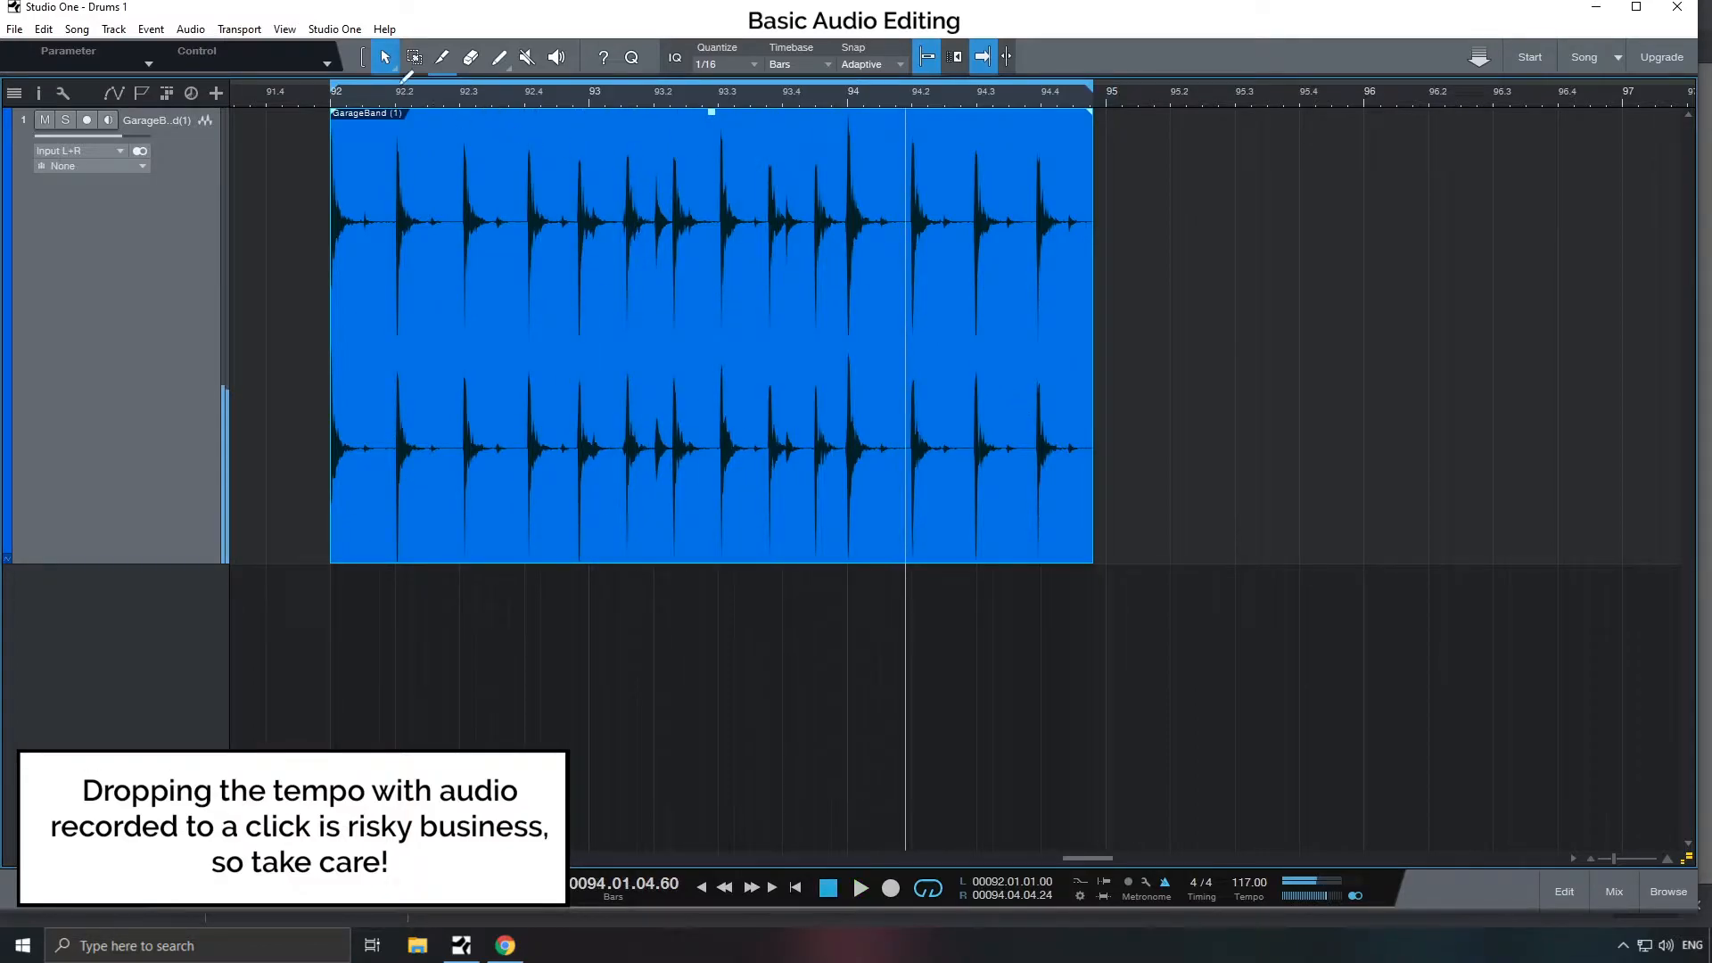
- Split the drum clip at the start of its second hit and at beat 92.2
{"action": "left_click_drag", "start_coordinate": [1616, 860], "coordinate": [1623, 861]}
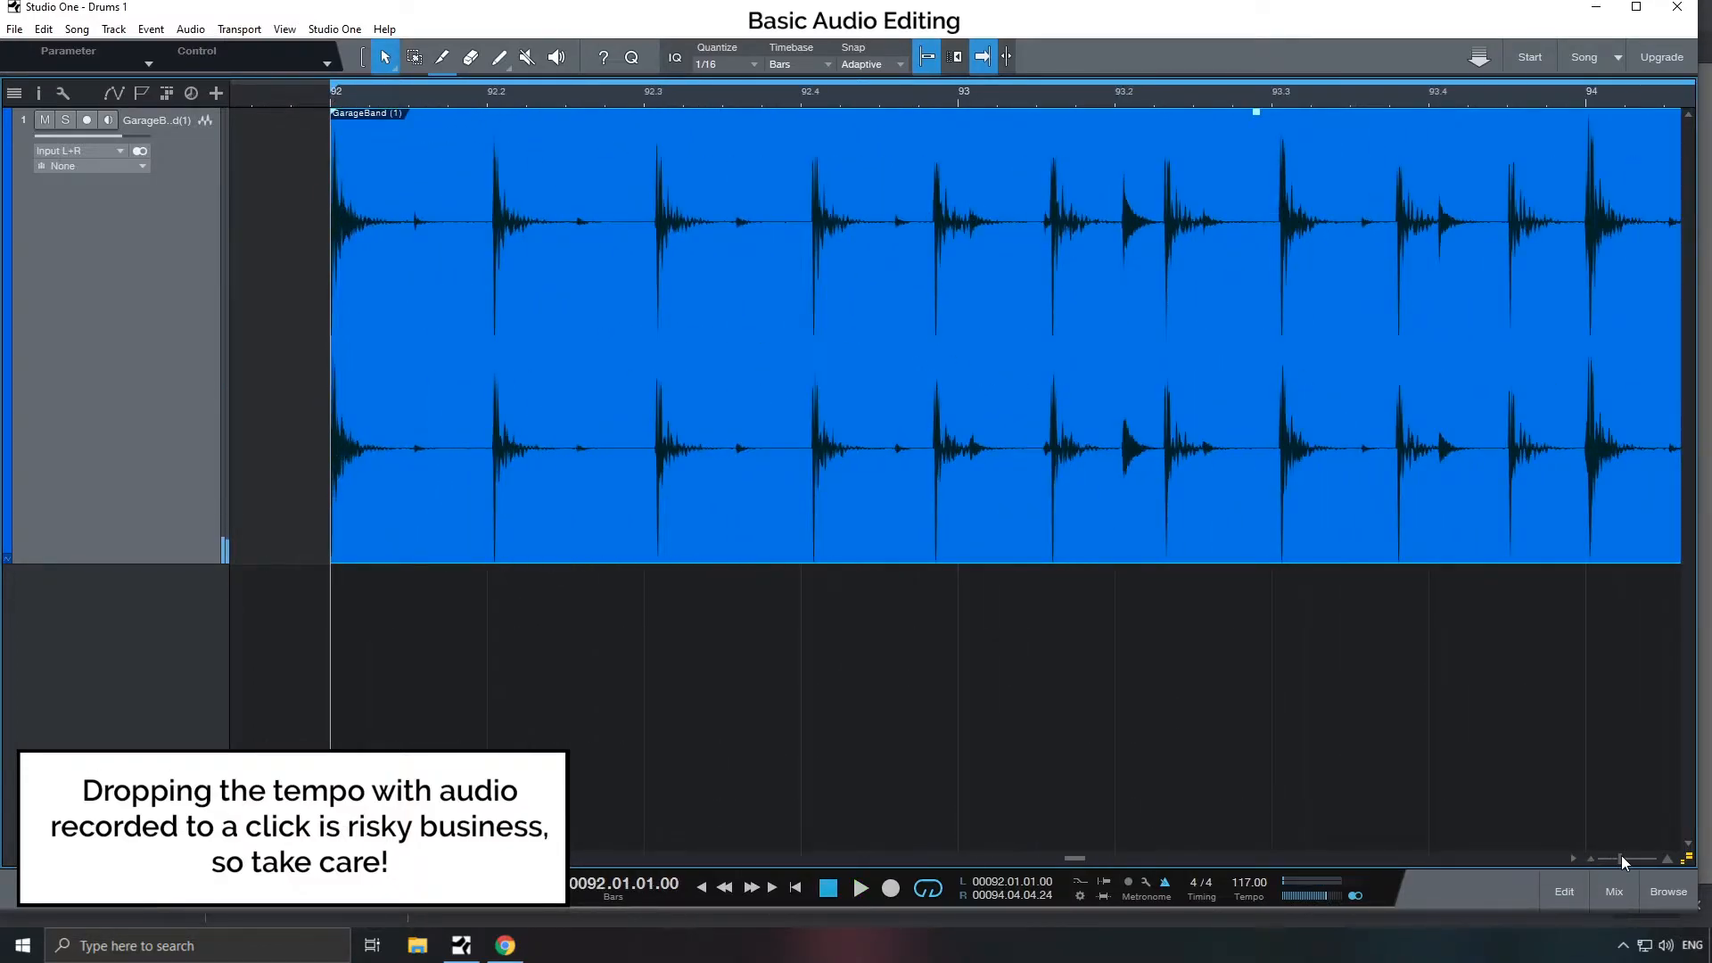
{"action": "left_click", "coordinate": [441, 57]}
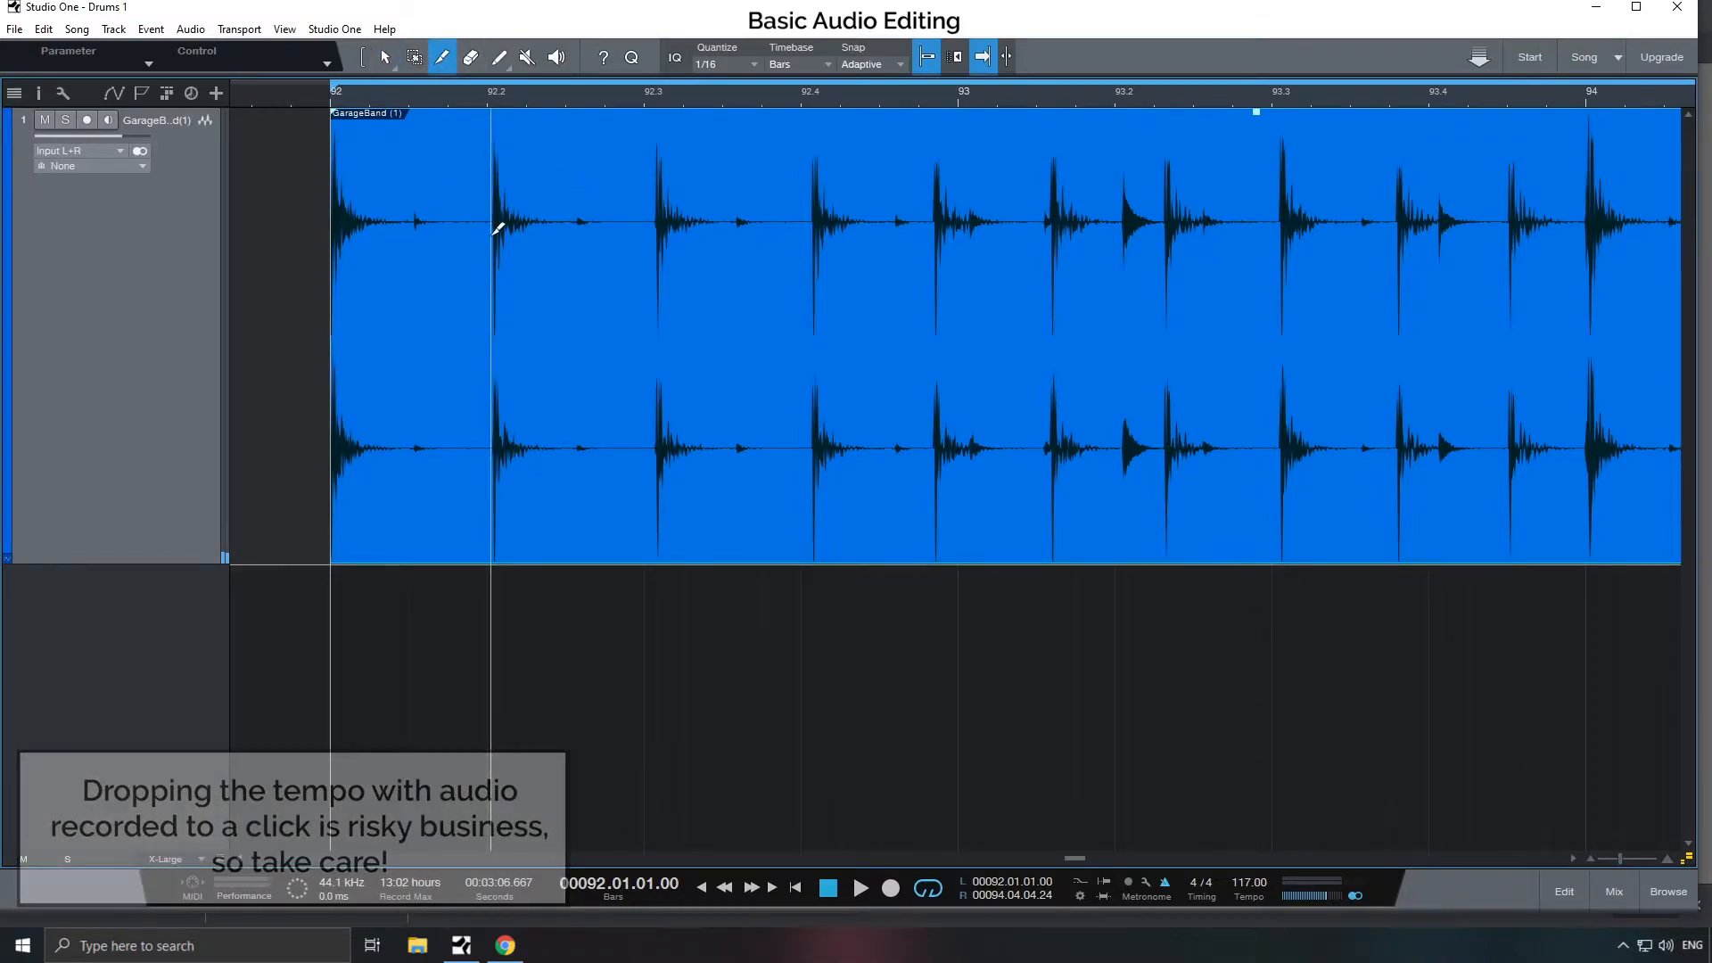
{"action": "left_click", "coordinate": [490, 103]}
{"action": "left_click_drag", "start_coordinate": [1621, 859], "coordinate": [1643, 865]}
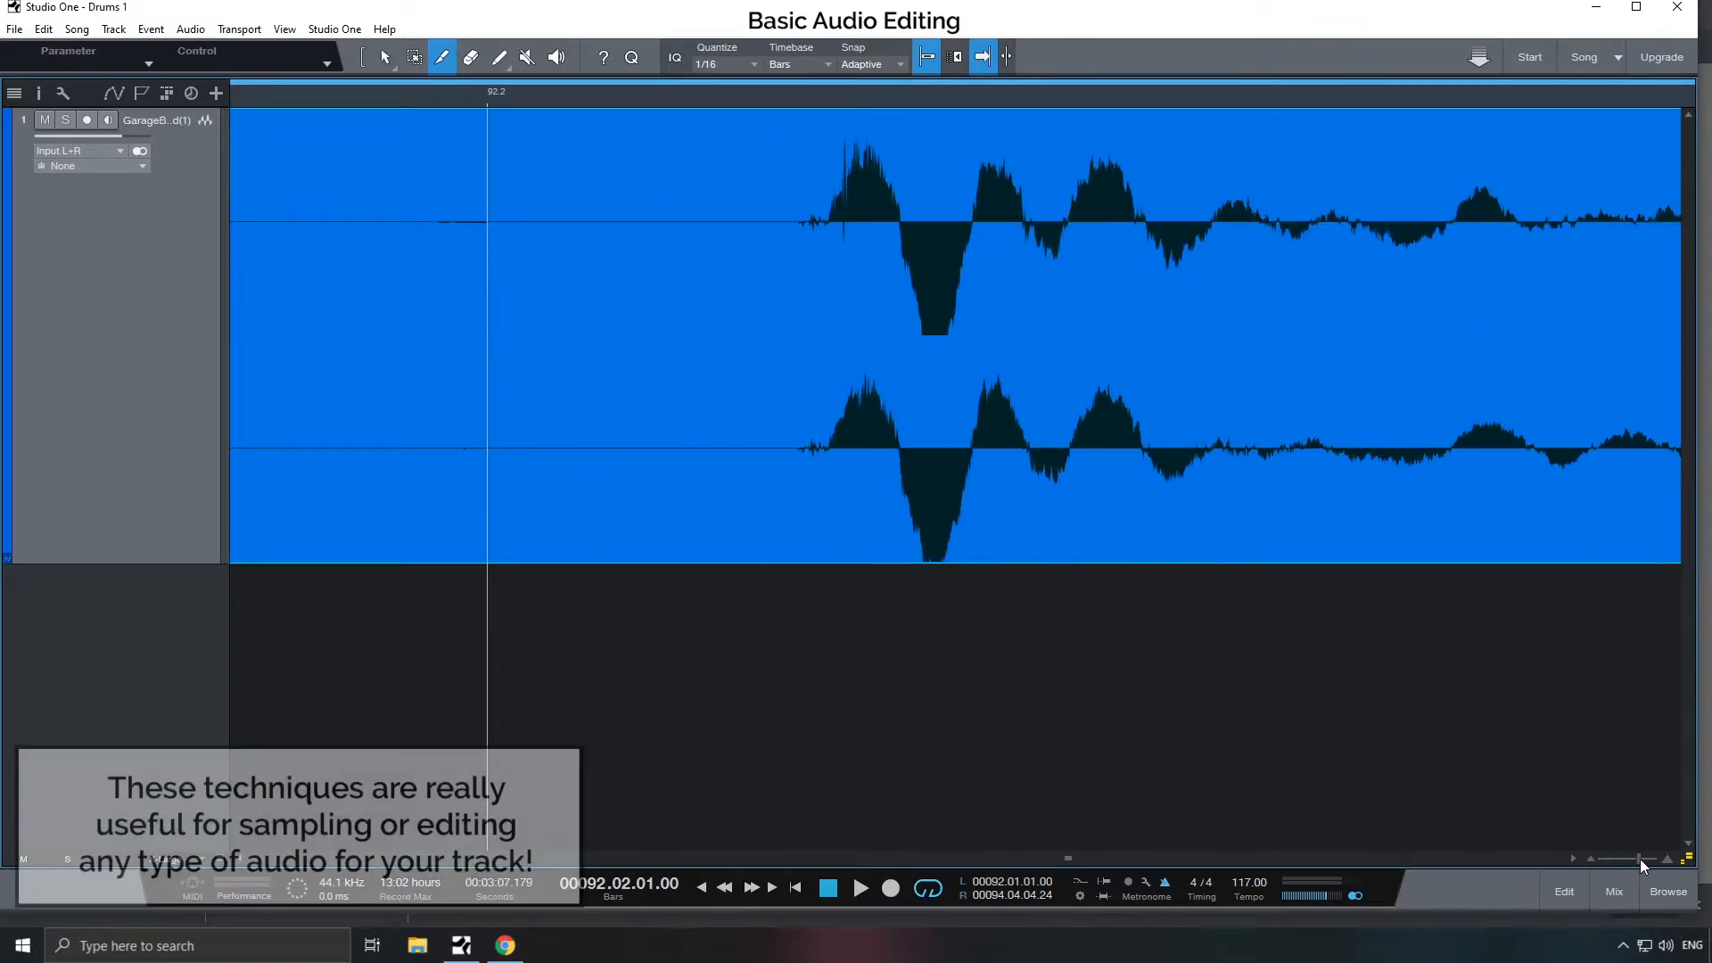
{"action": "left_click", "coordinate": [822, 199]}
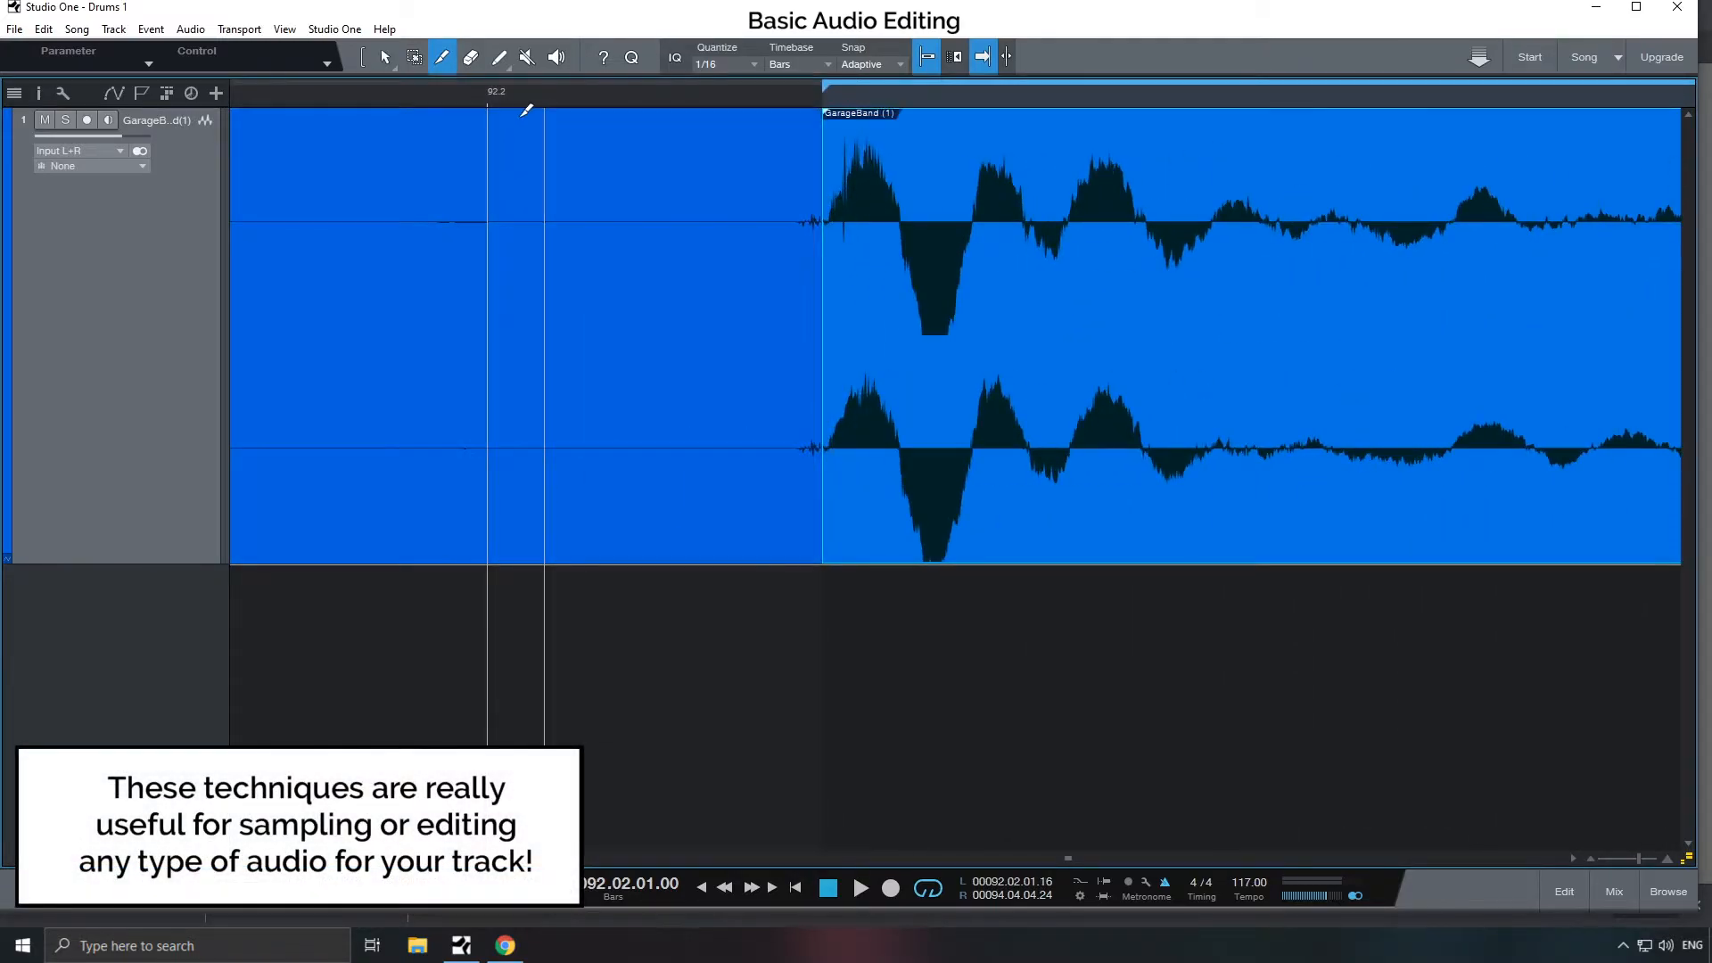
{"action": "left_click", "coordinate": [493, 146]}
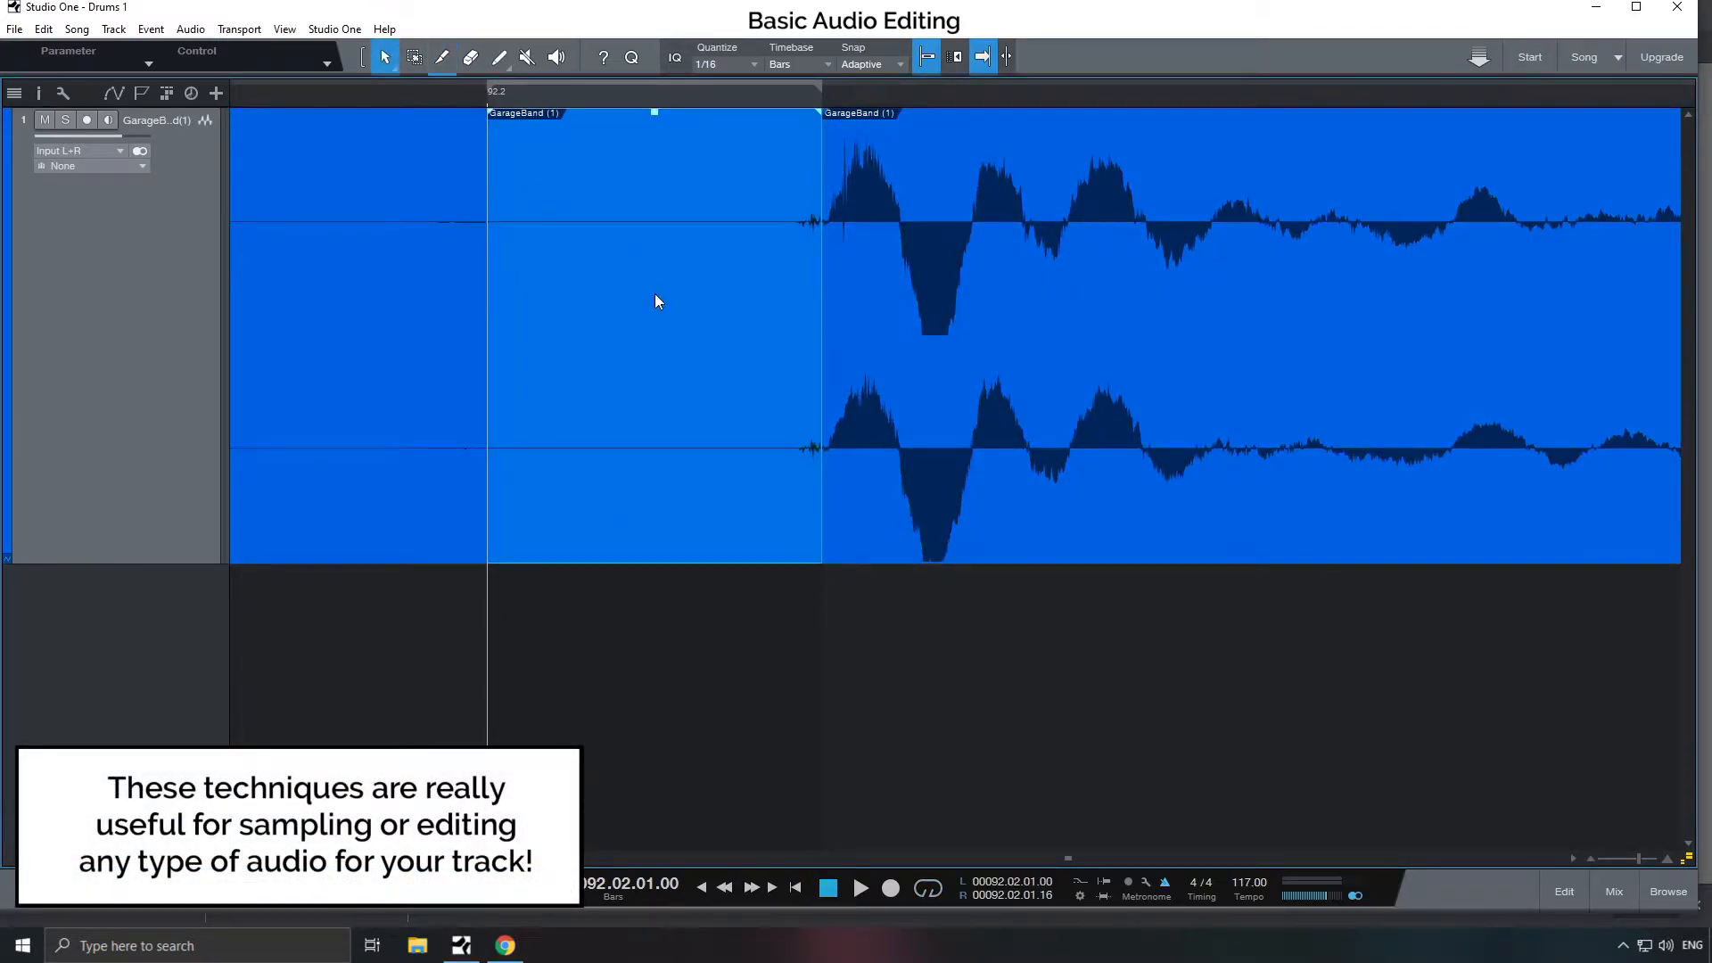
- Try to align the second hit with beat 92.2 by deleting the silent piece and moving the following audio back
{"action": "key", "text": "Delete"}
{"action": "left_click_drag", "start_coordinate": [858, 303], "coordinate": [642, 200]}
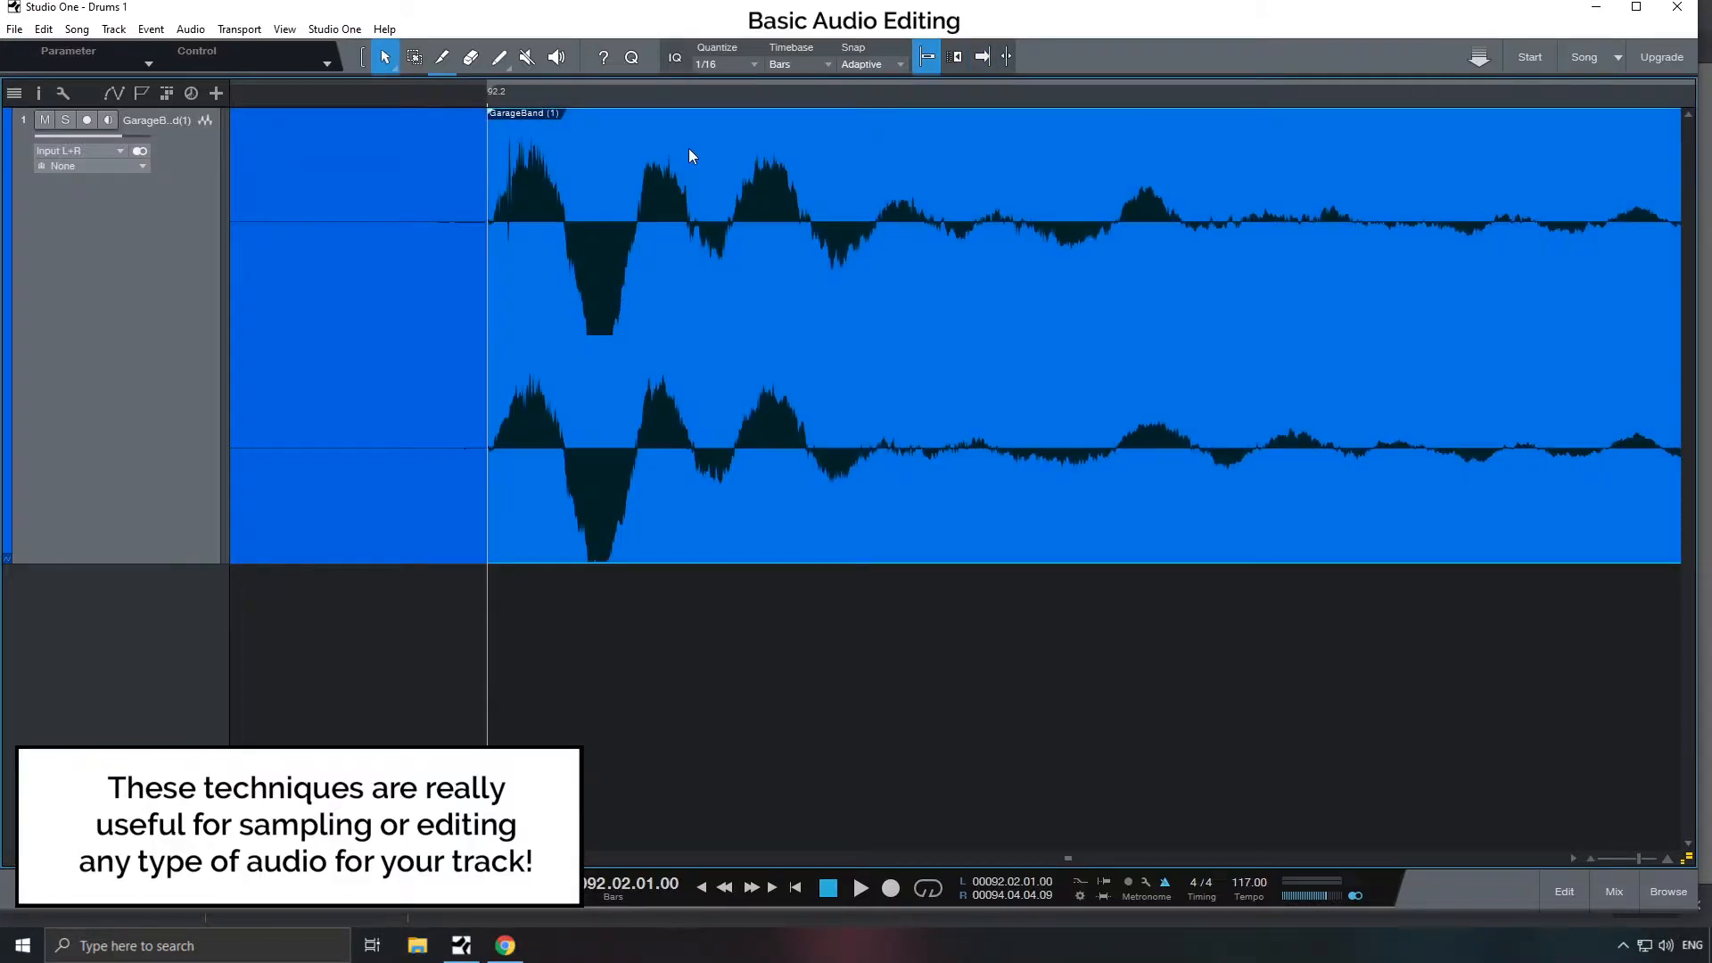
{"action": "key", "text": "ctrl+z"}
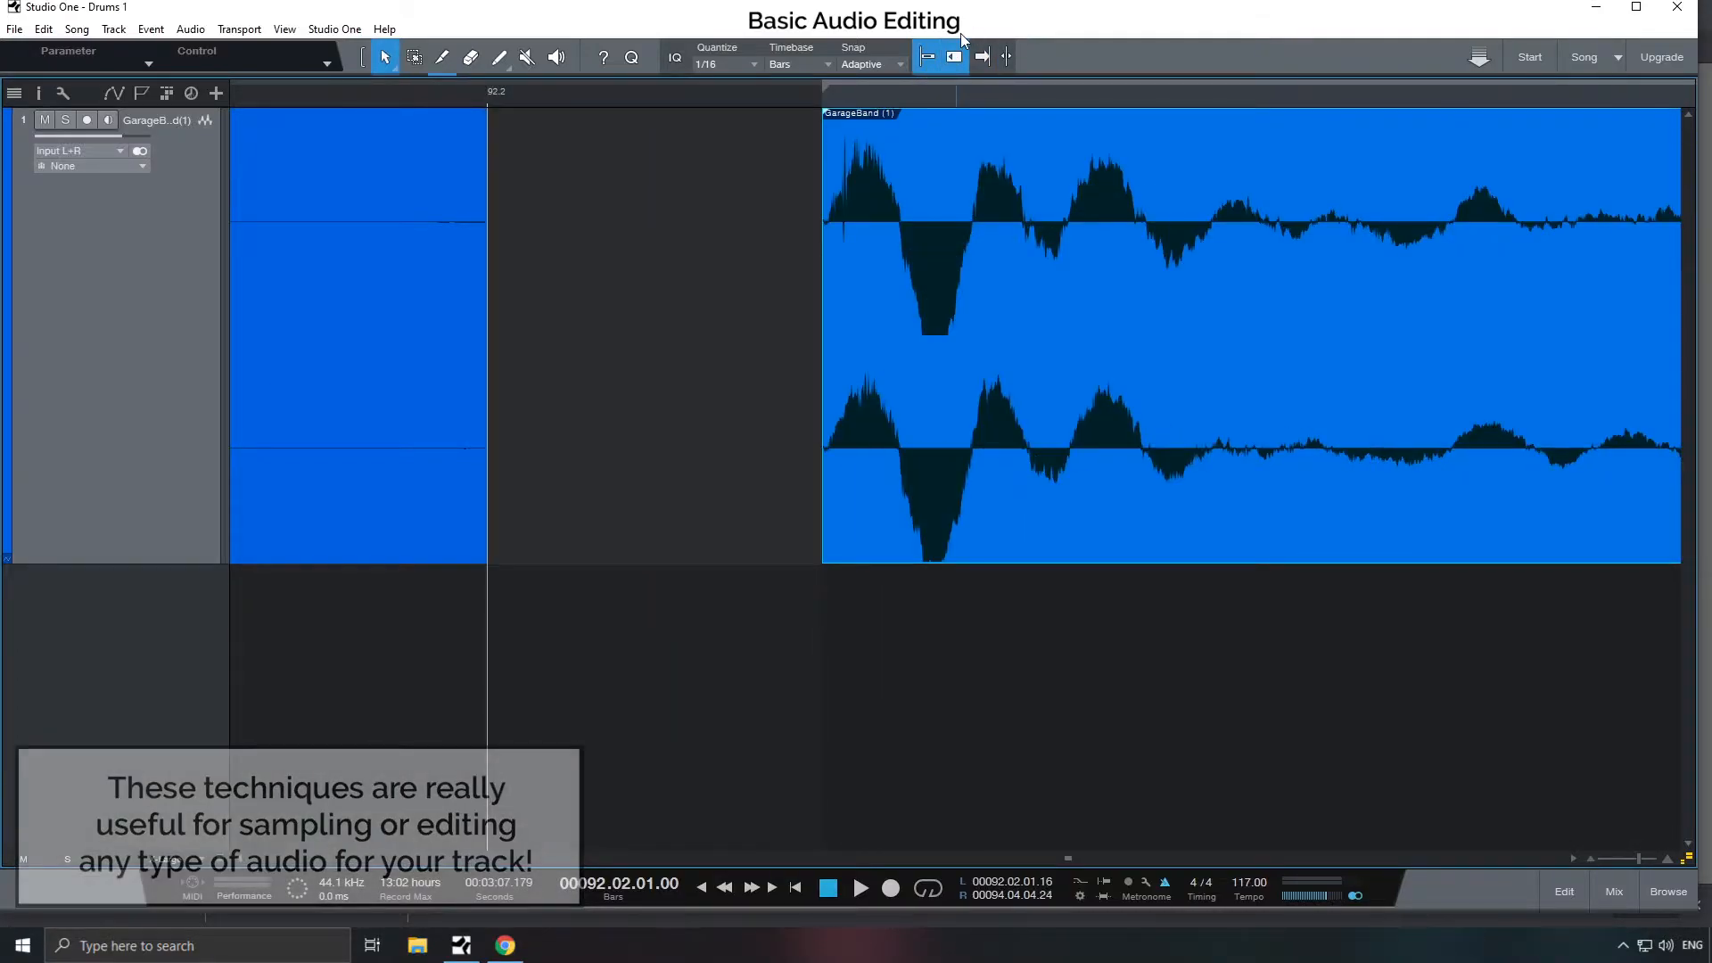
{"action": "key", "text": "ctrl+z"}
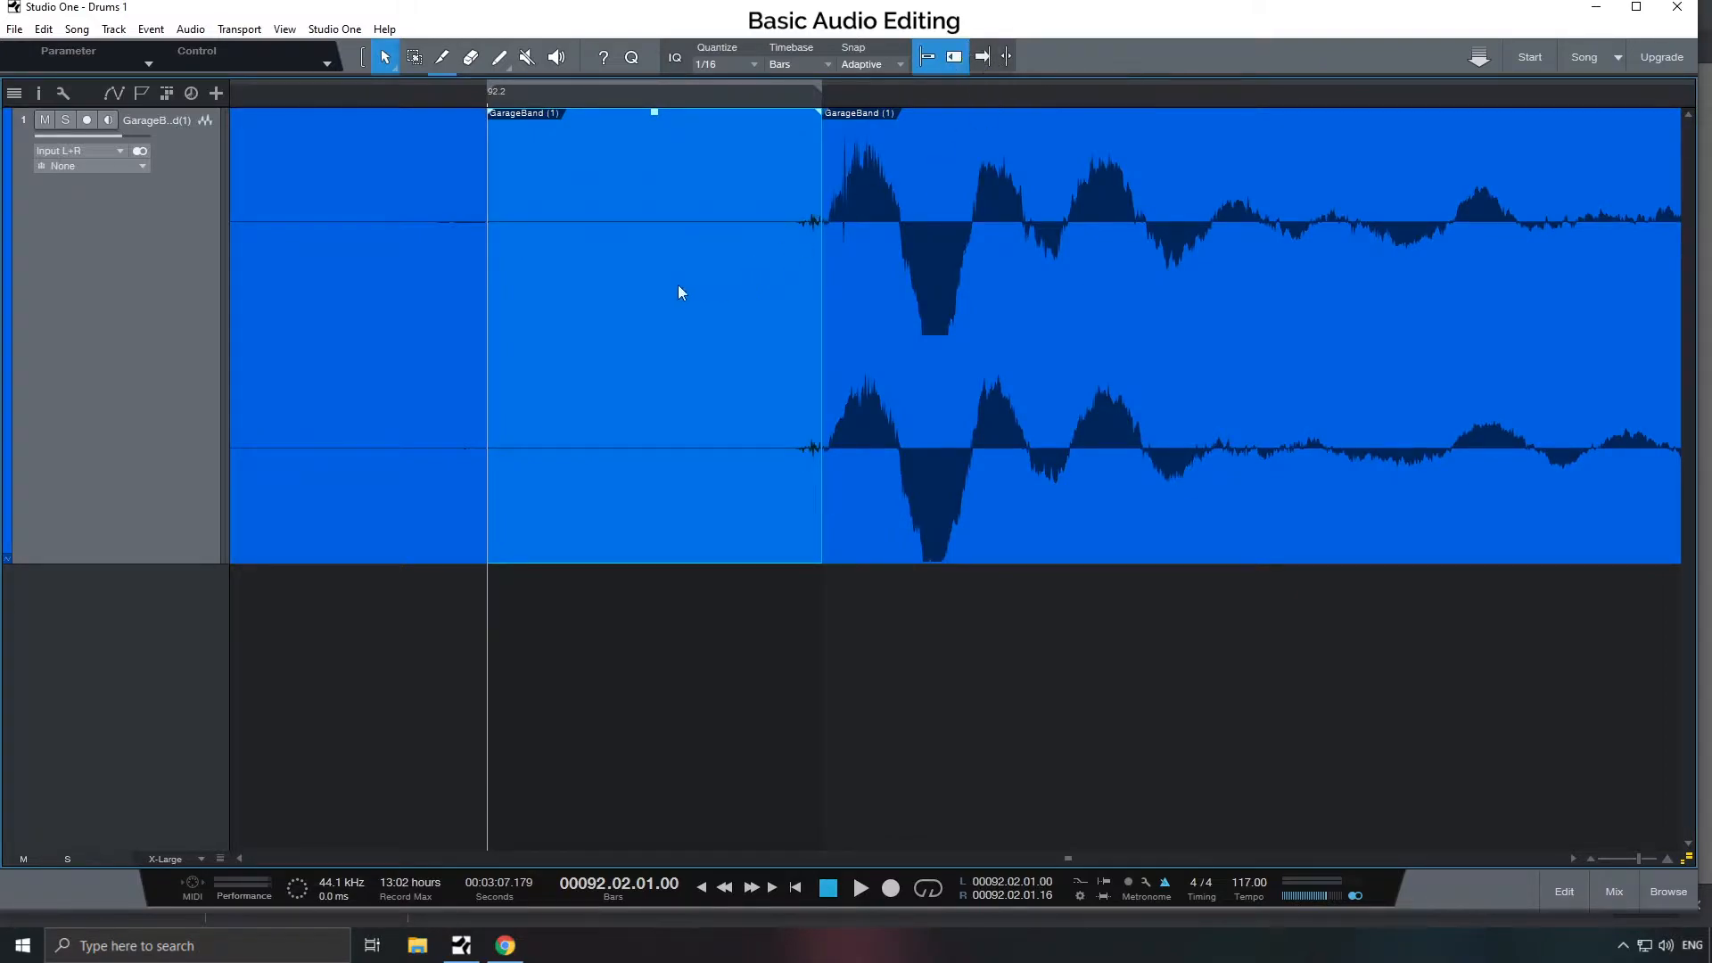
- Ripple-delete the silent piece after beat 92.2, and crossfade the two drum pieces where they join
{"action": "key", "text": "ctrl+alt+d"}
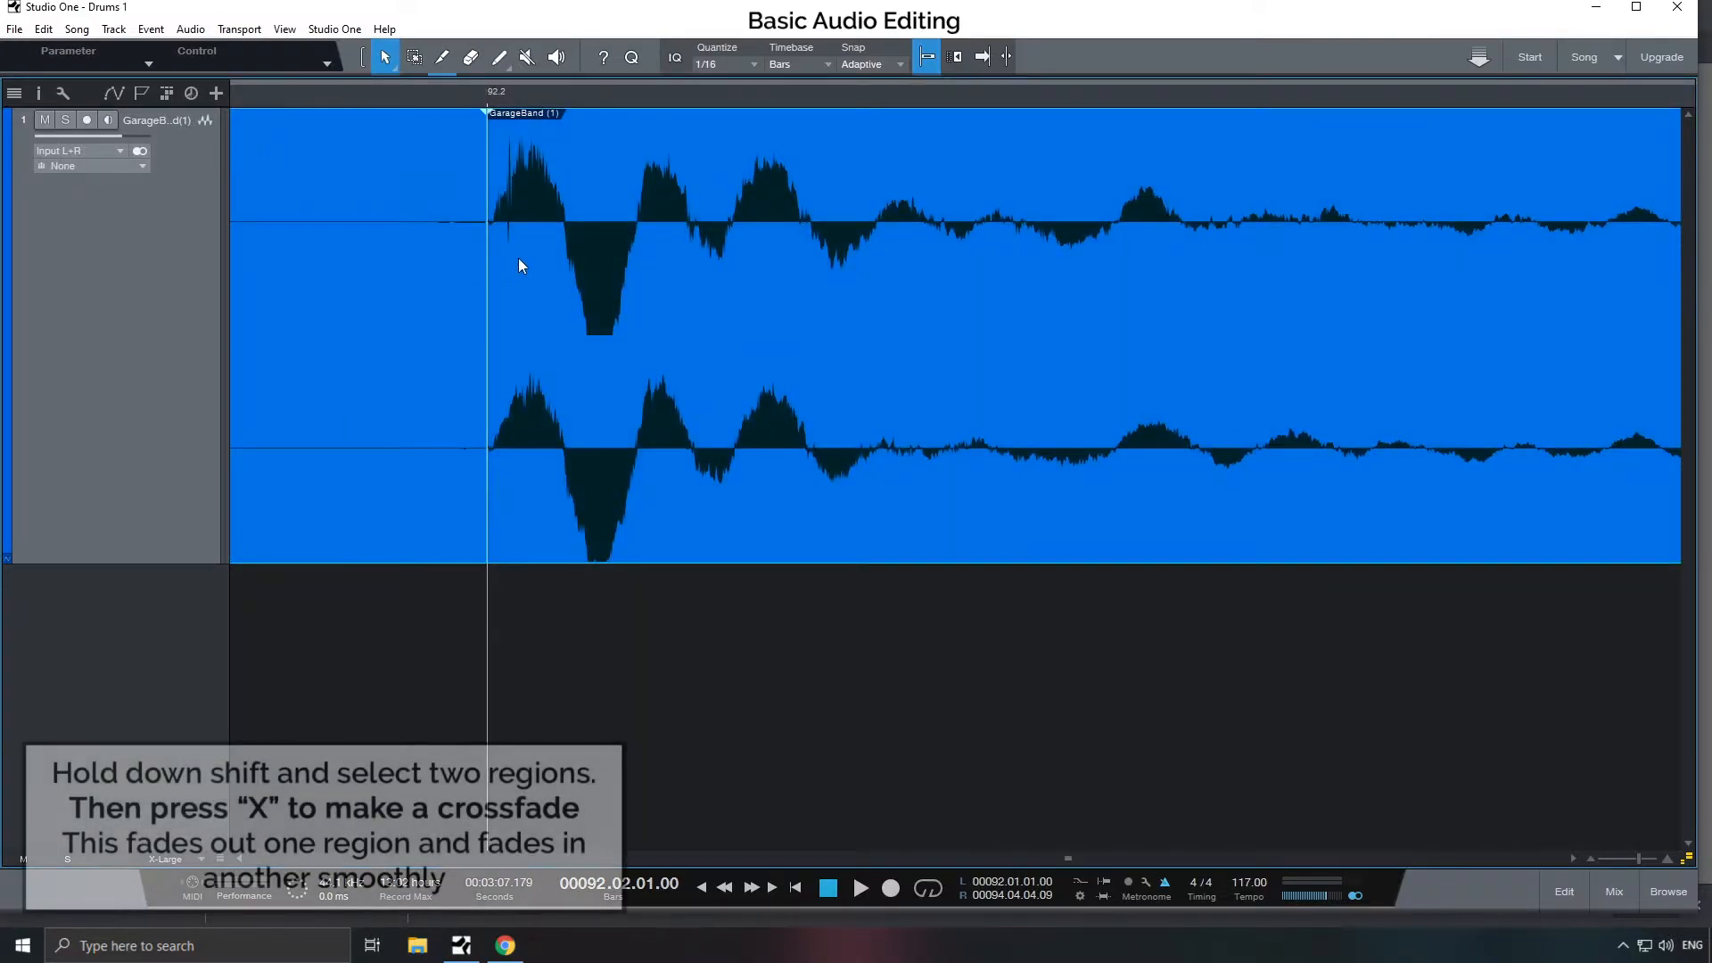
{"action": "key", "text": "x"}
{"action": "left_click_drag", "start_coordinate": [567, 272], "coordinate": [476, 272]}
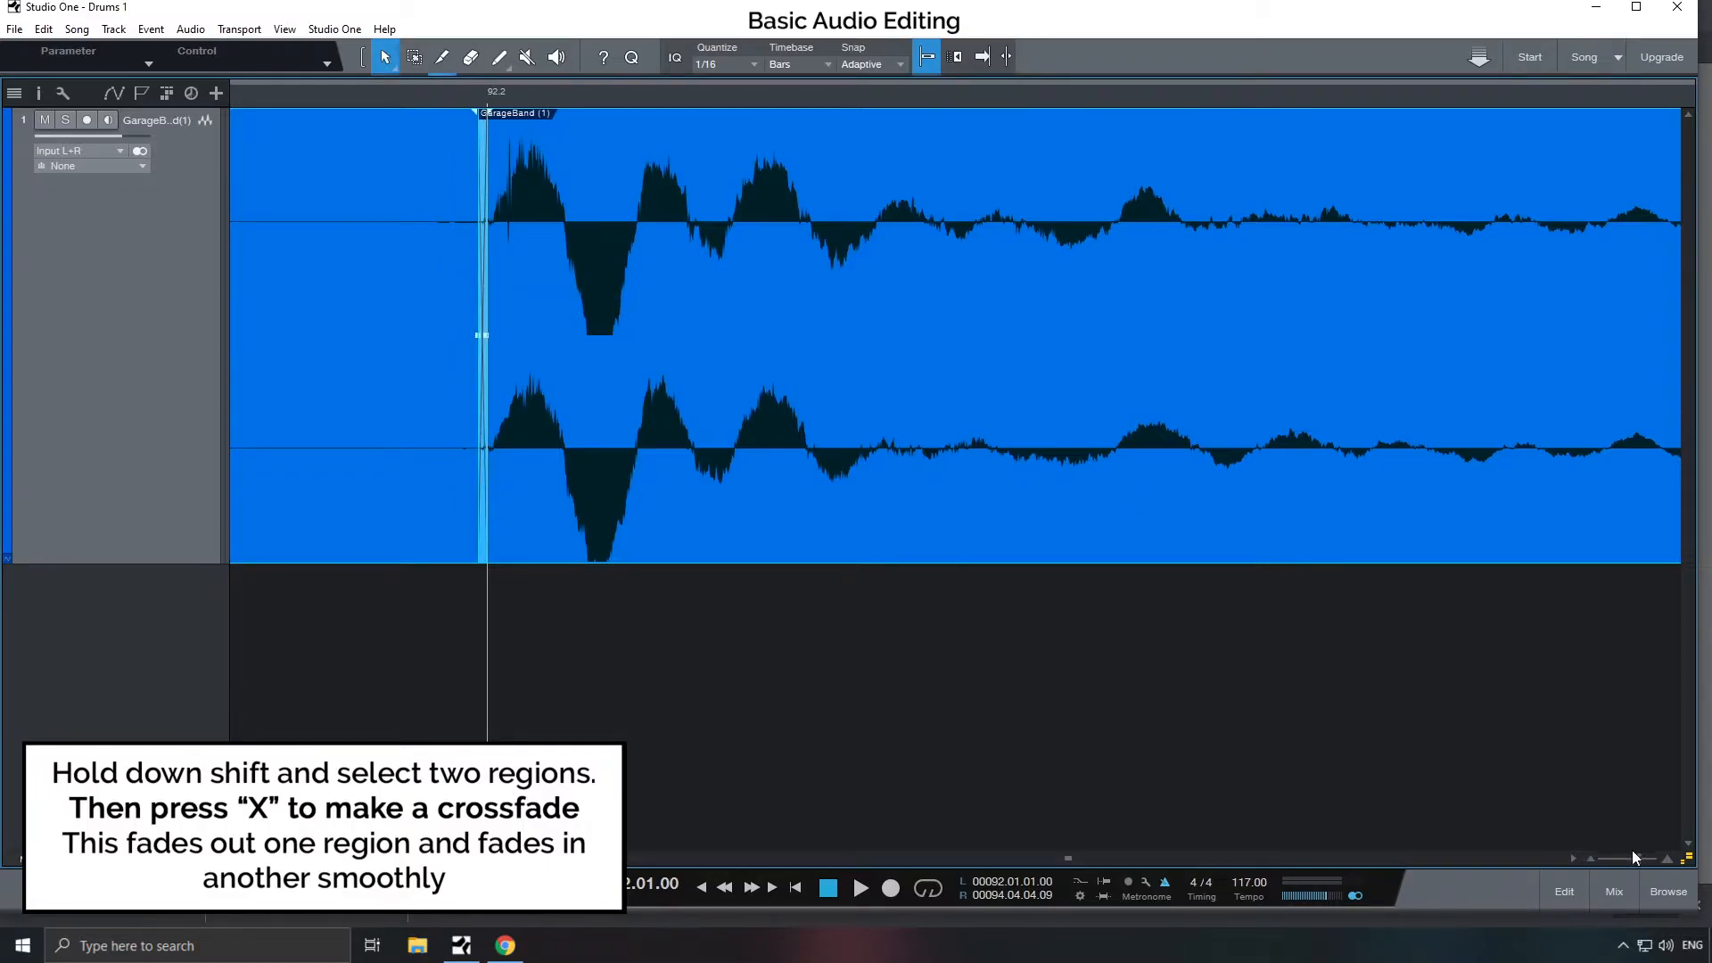
- Play back the edited drum pieces from bar 92 to check their timing
{"action": "left_click_drag", "start_coordinate": [1631, 855], "coordinate": [1618, 856]}
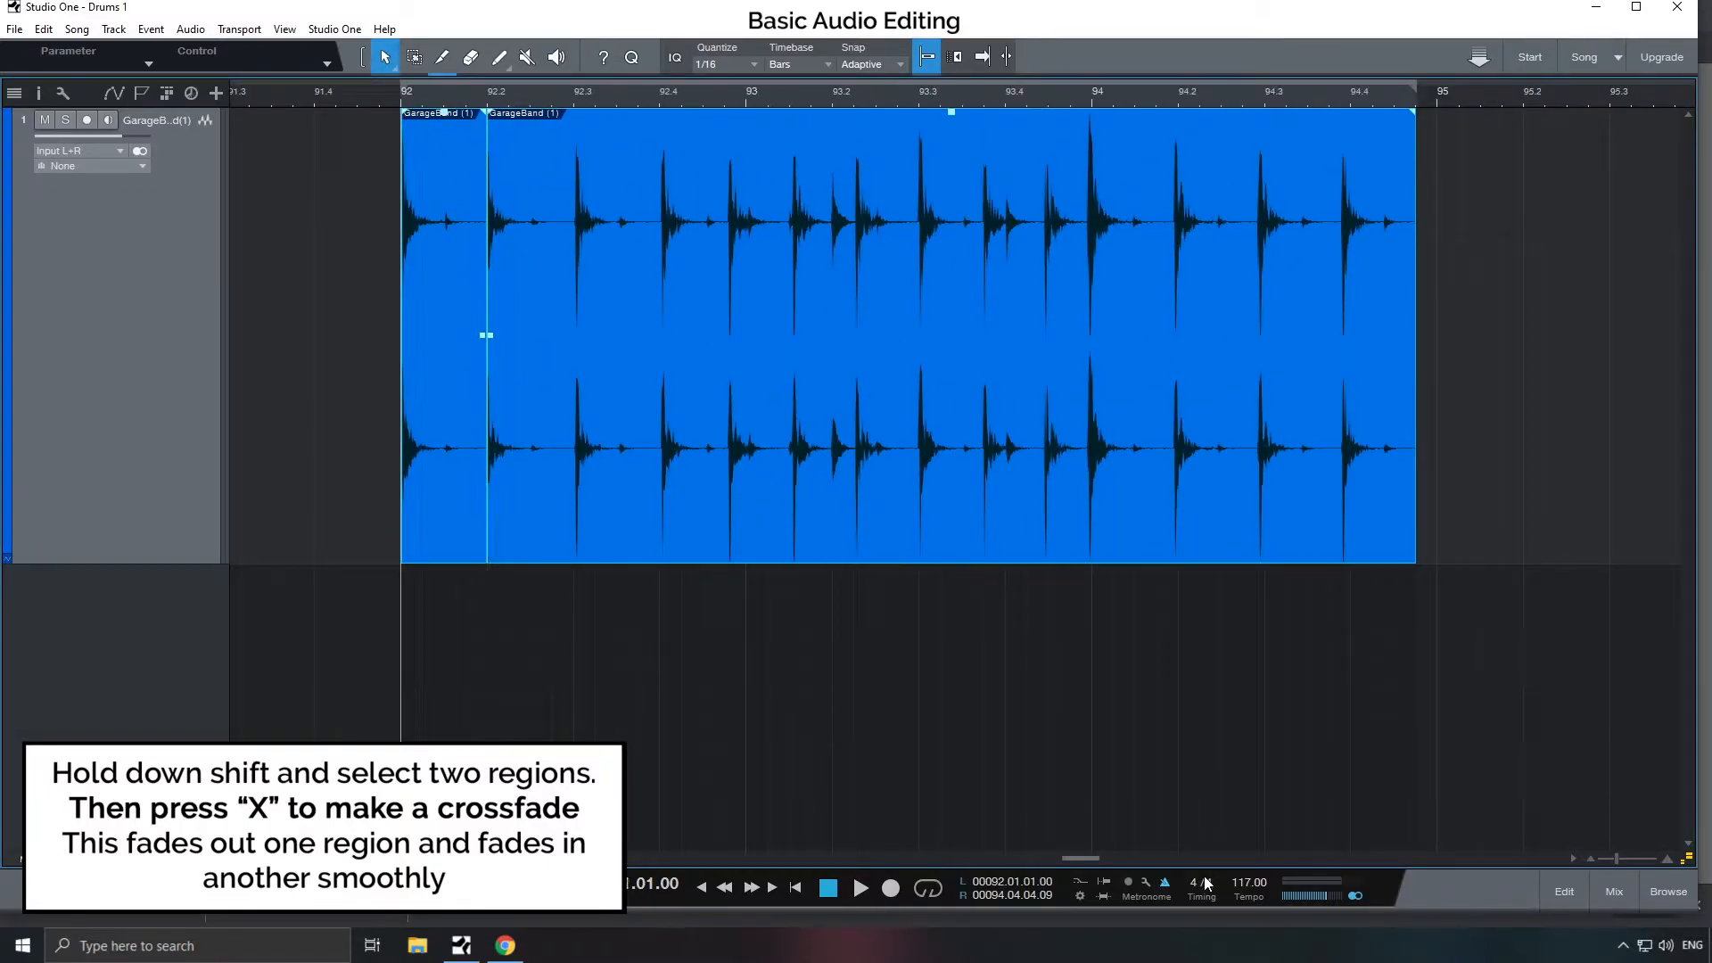
{"action": "key", "text": "space"}
{"action": "key", "text": "space"}
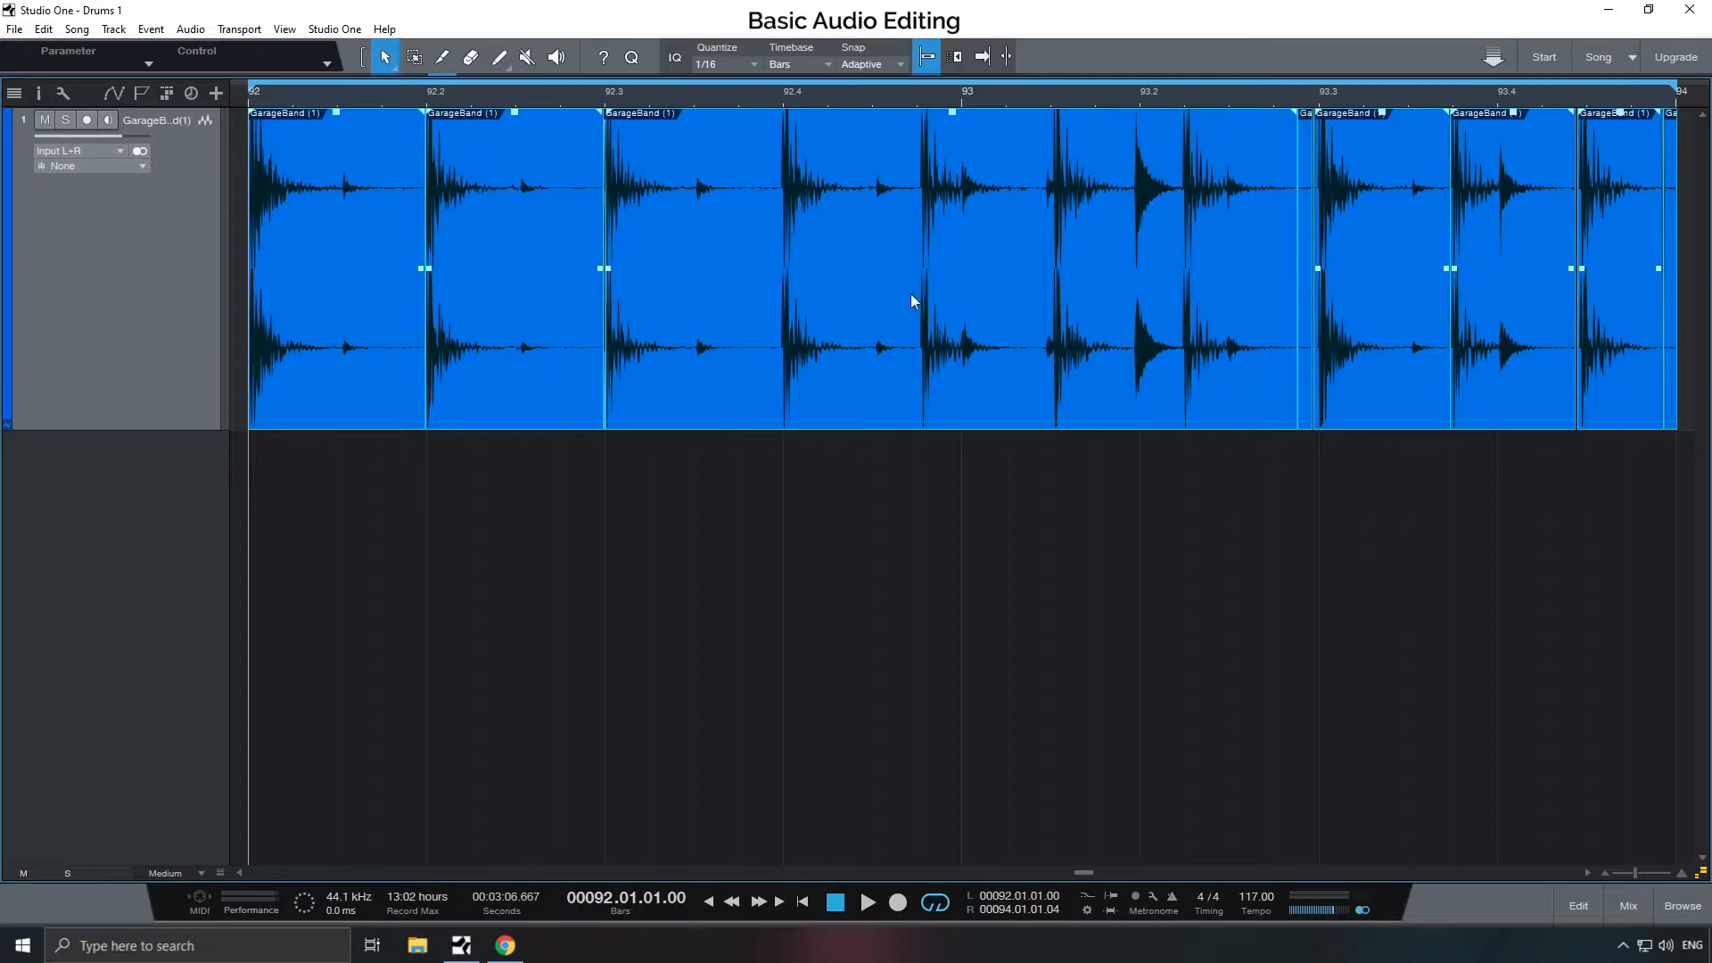
{"action": "key", "text": "space"}
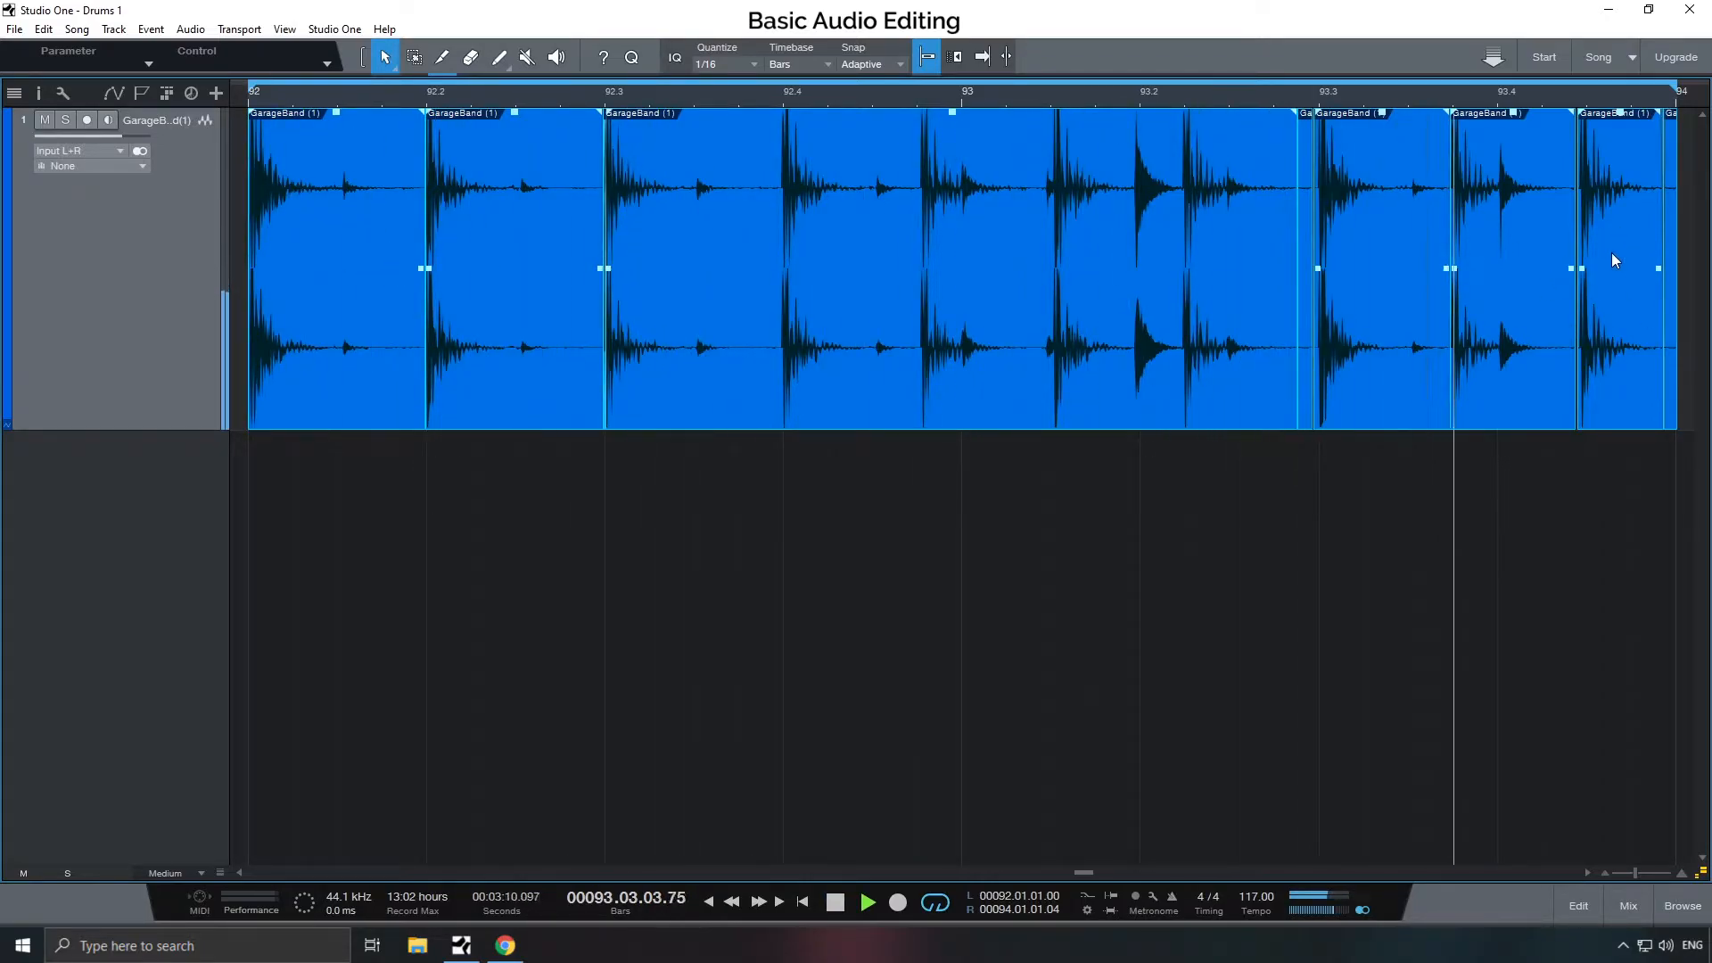
{"action": "key", "text": "space"}
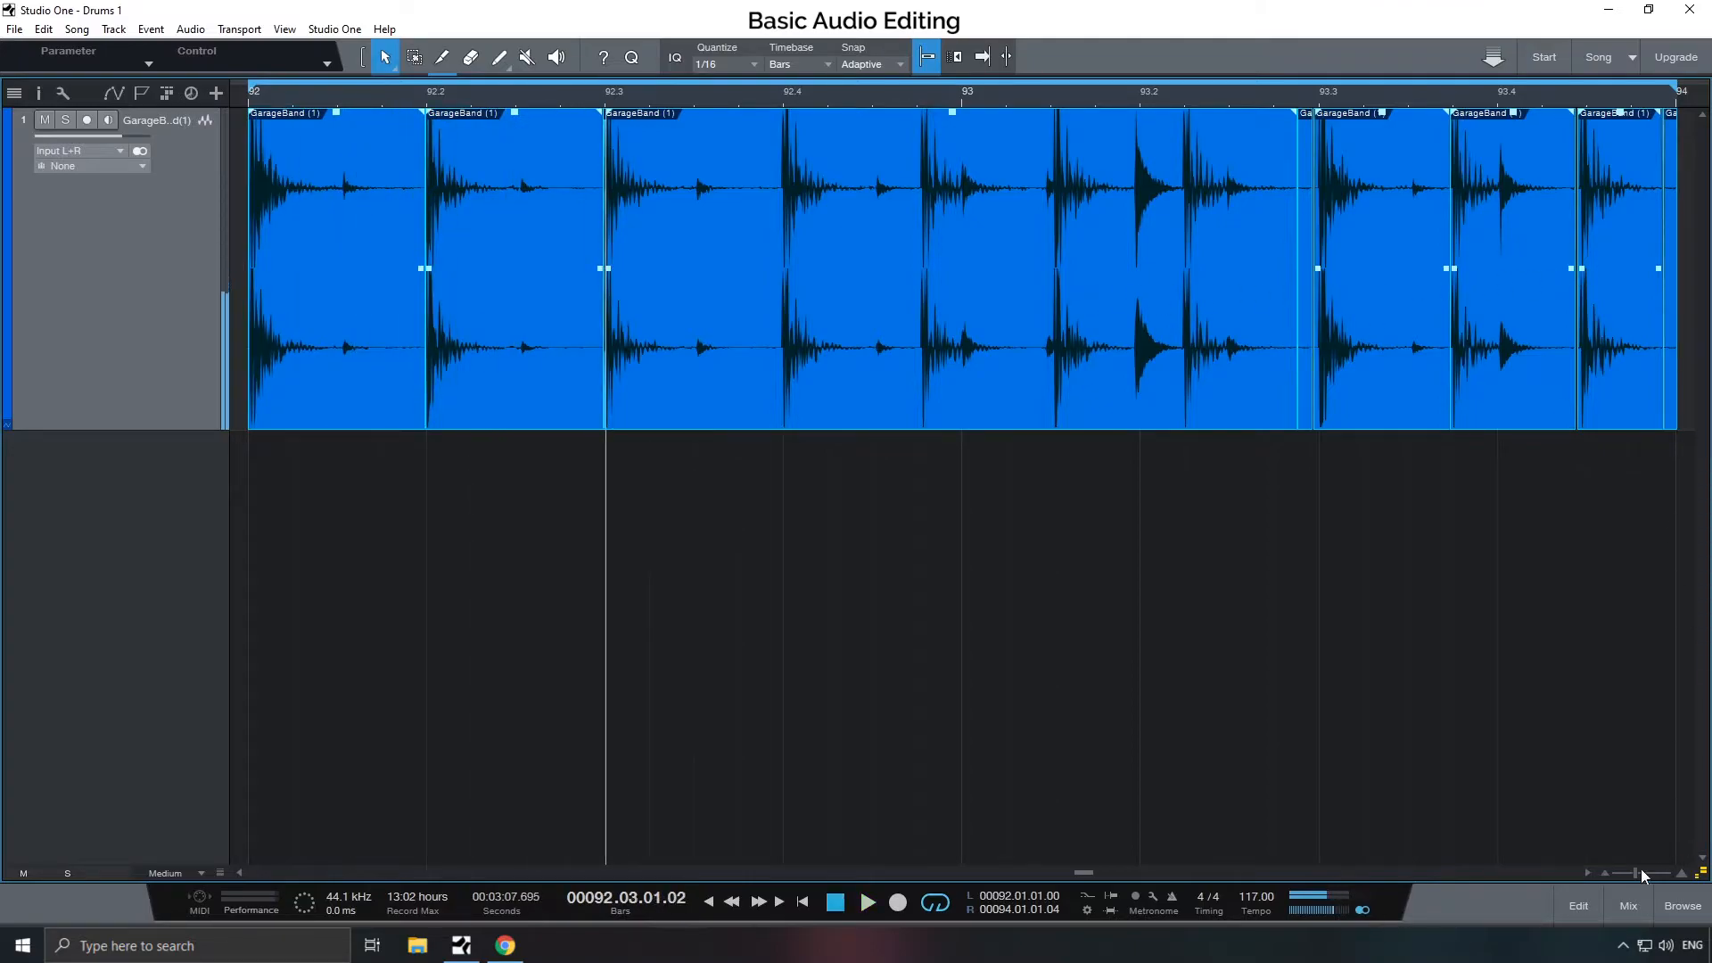
- Bounce the selected drum pieces into a single clip and trim its end to bar 94
{"action": "left_click_drag", "start_coordinate": [1635, 874], "coordinate": [1624, 876]}
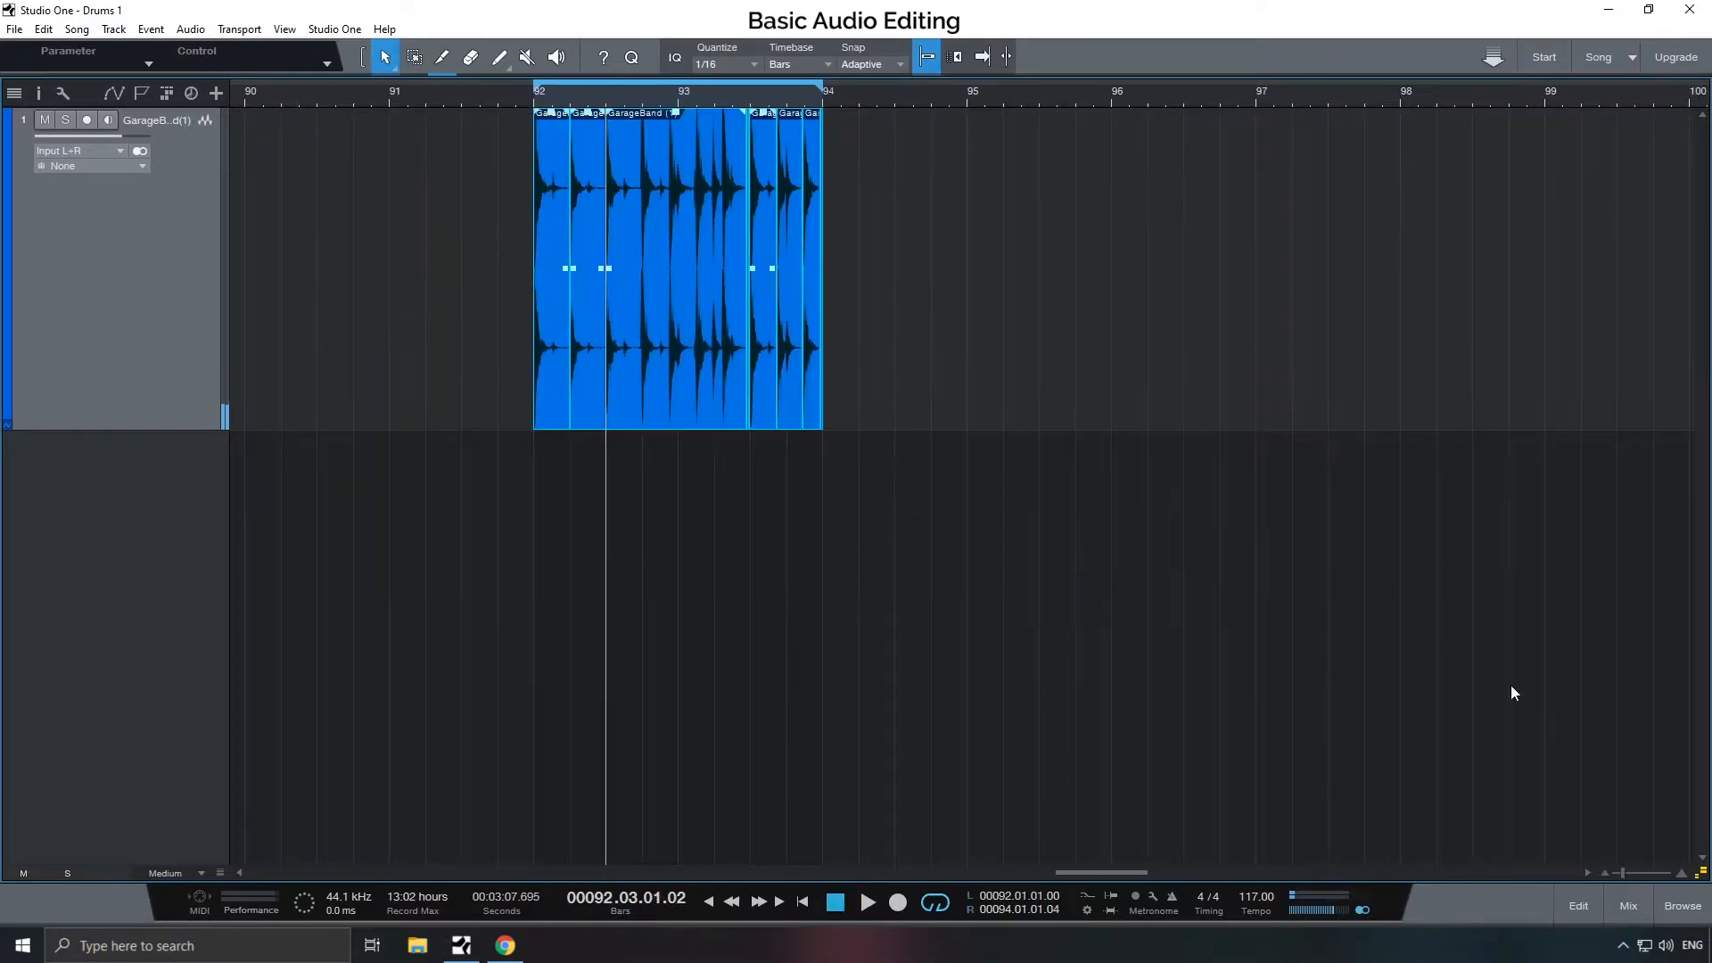
{"action": "right_click", "coordinate": [694, 280]}
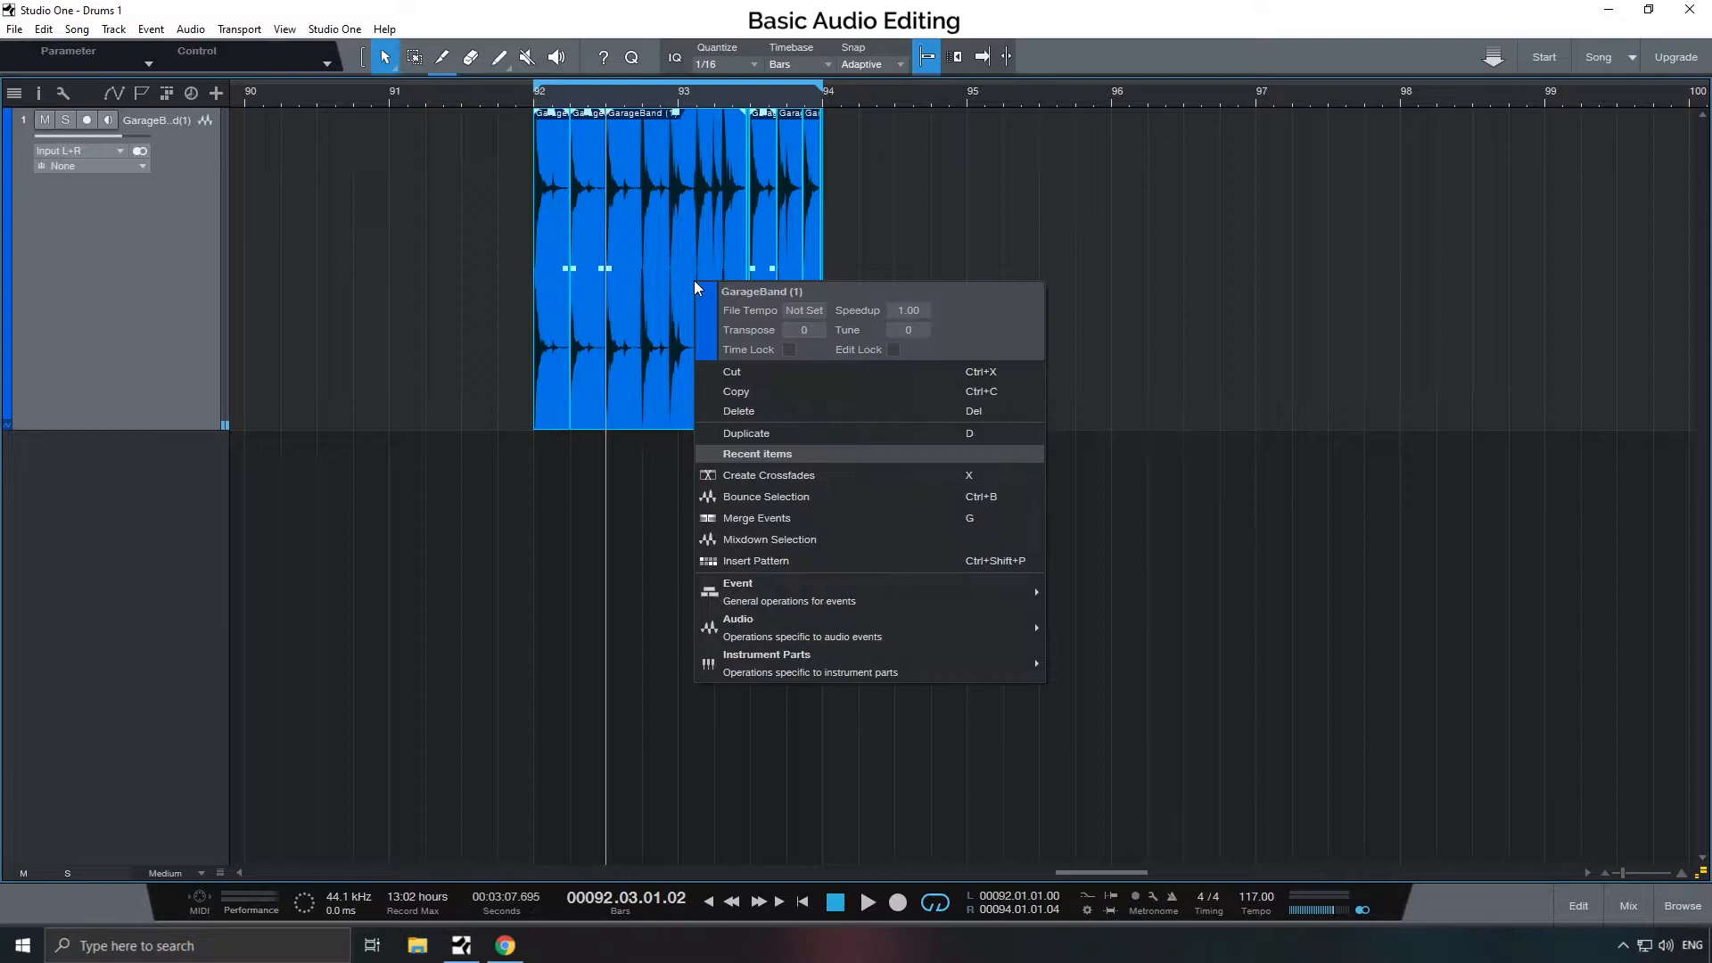
{"action": "left_click", "coordinate": [863, 499]}
{"action": "left_click_drag", "start_coordinate": [964, 281], "coordinate": [821, 295]}
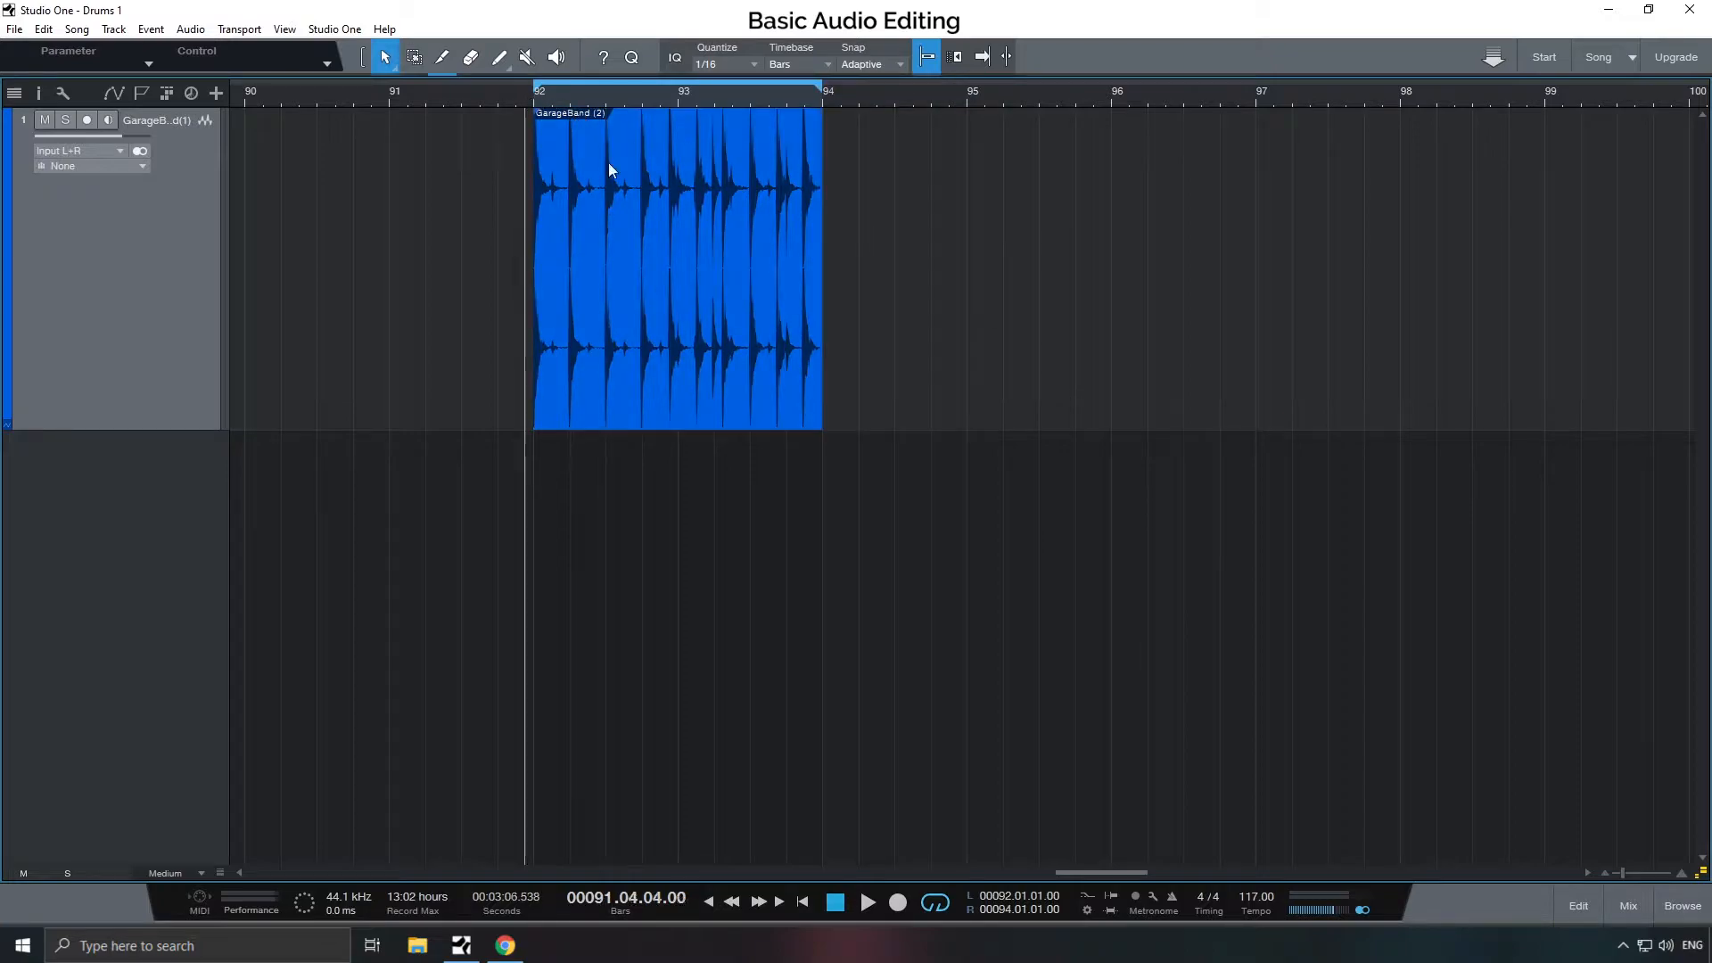
- Move the bounced drum clip to the start of the song at bar 1
{"action": "left_click_drag", "start_coordinate": [1623, 872], "coordinate": [1612, 870]}
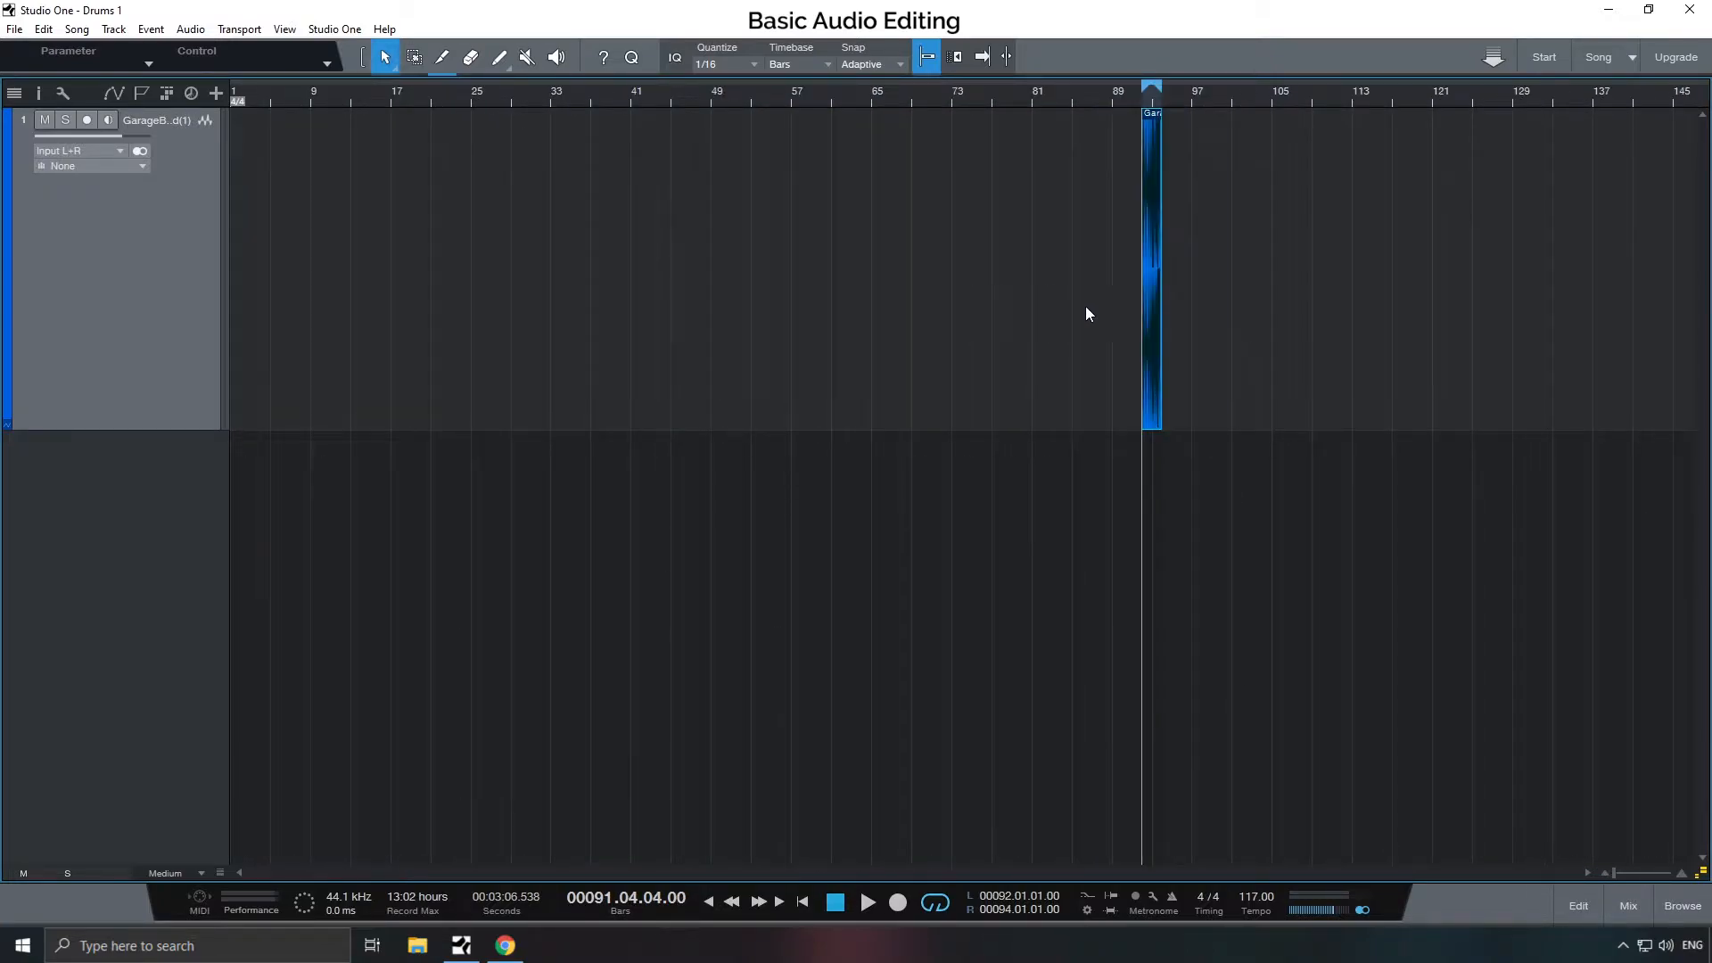
{"action": "left_click_drag", "start_coordinate": [1154, 292], "coordinate": [245, 266]}
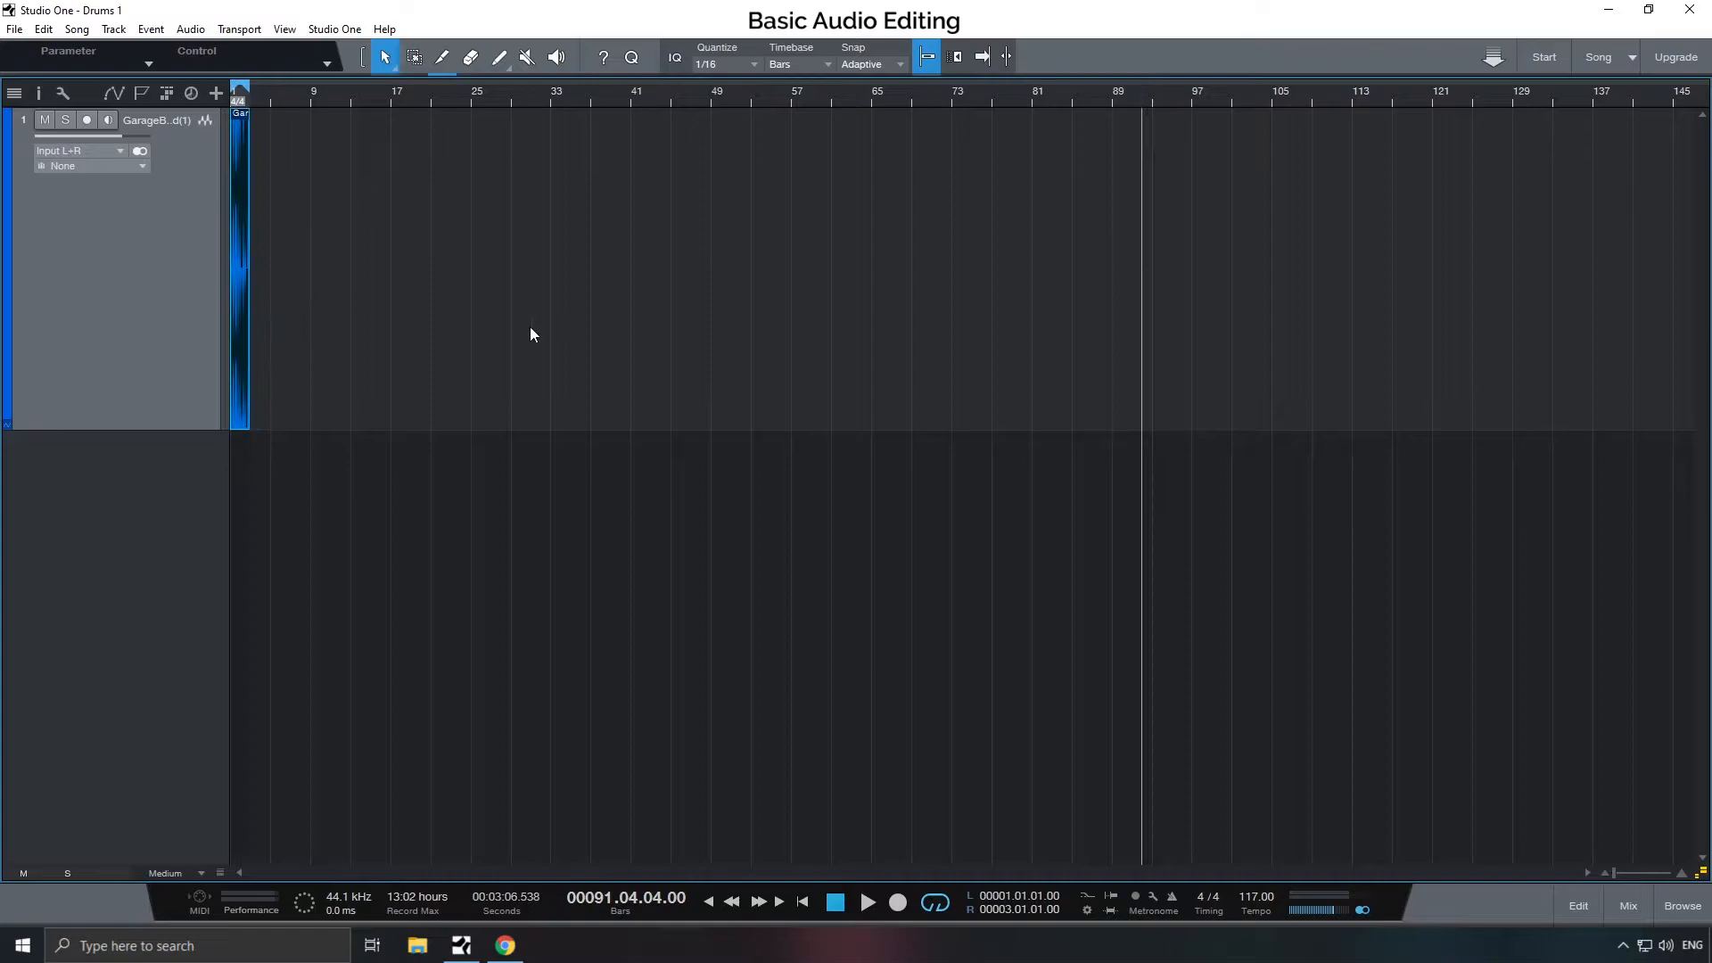
{"action": "key", "text": "z"}
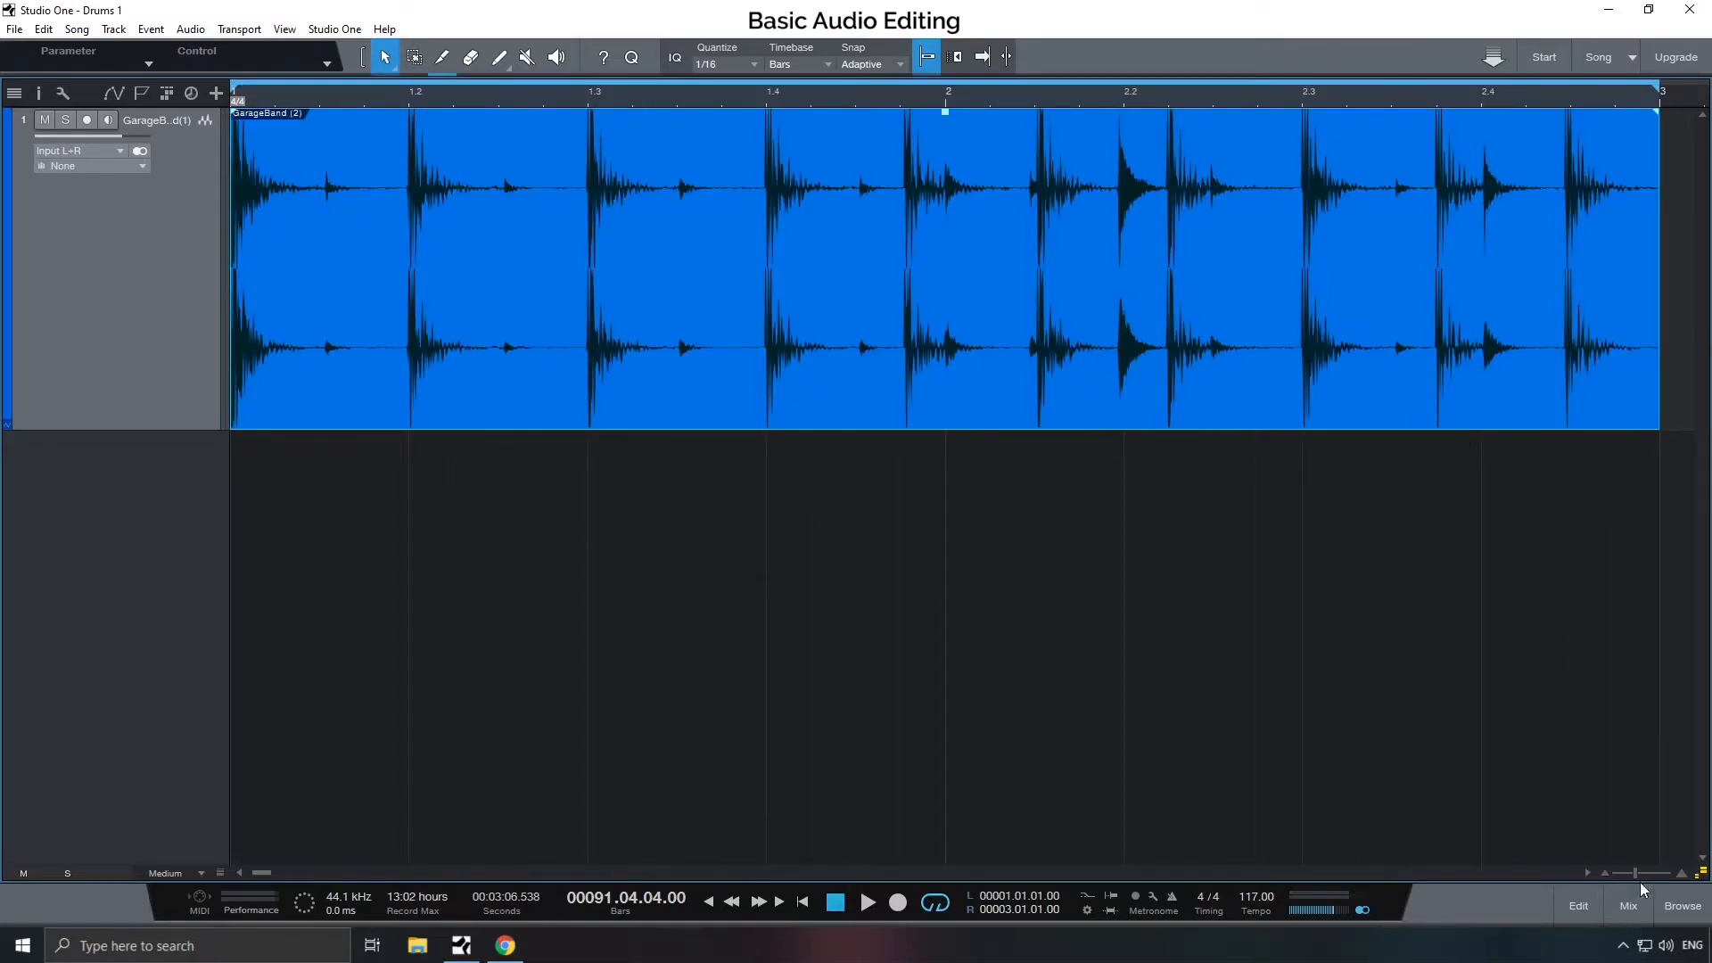
- Duplicate the two-bar drum clip three times so the loop runs from bar 1 to bar 9
{"action": "left_click_drag", "start_coordinate": [1637, 874], "coordinate": [1628, 874]}
{"action": "key", "text": "d"}
{"action": "key", "text": "d"}
{"action": "key", "text": "d"}
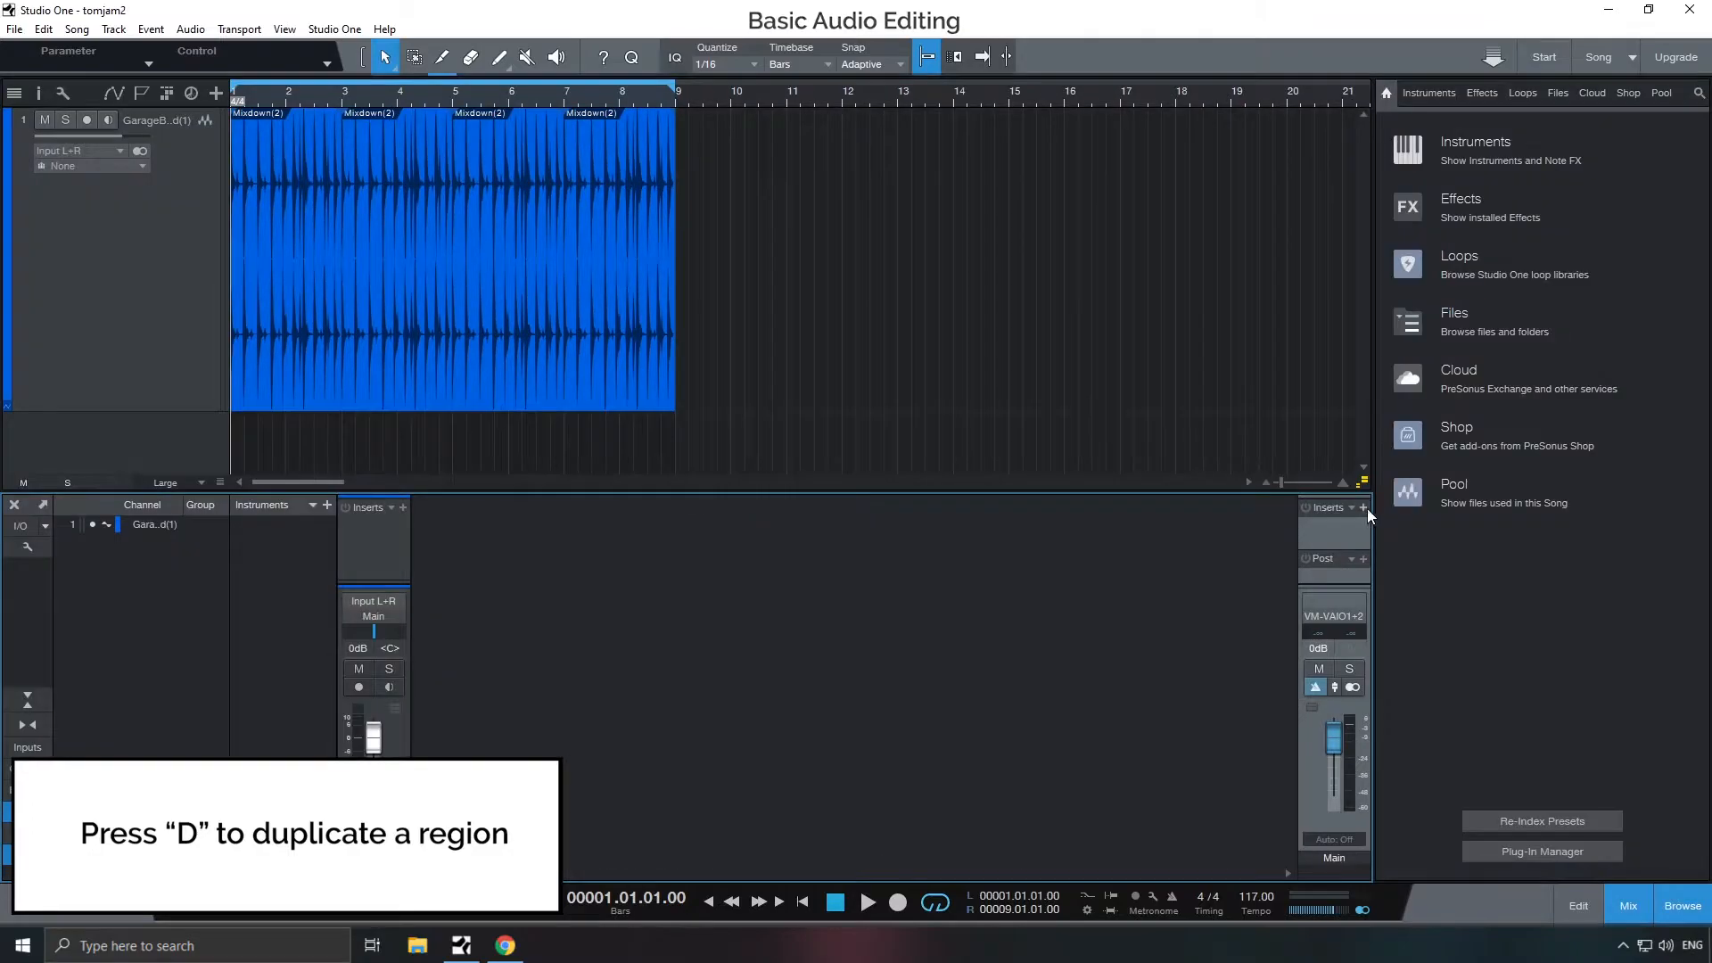
- Add a Channel Strip effect as an insert on the Main output channel
{"action": "left_click", "coordinate": [1365, 508]}
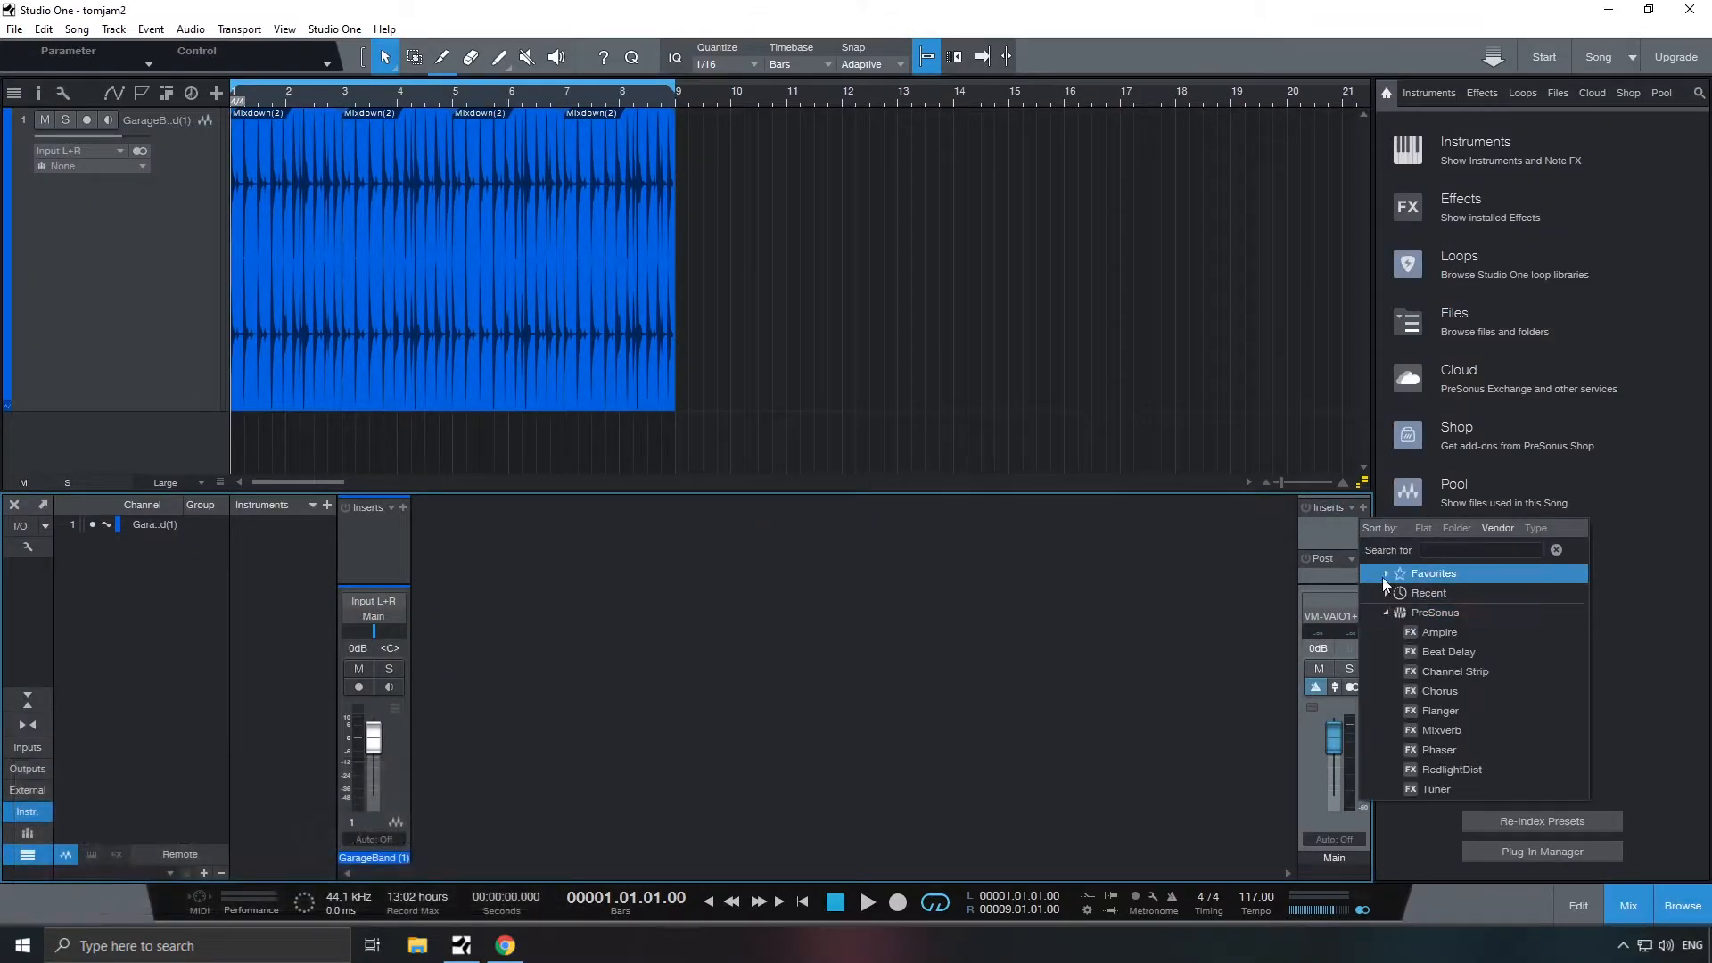
{"action": "left_click", "coordinate": [1632, 909]}
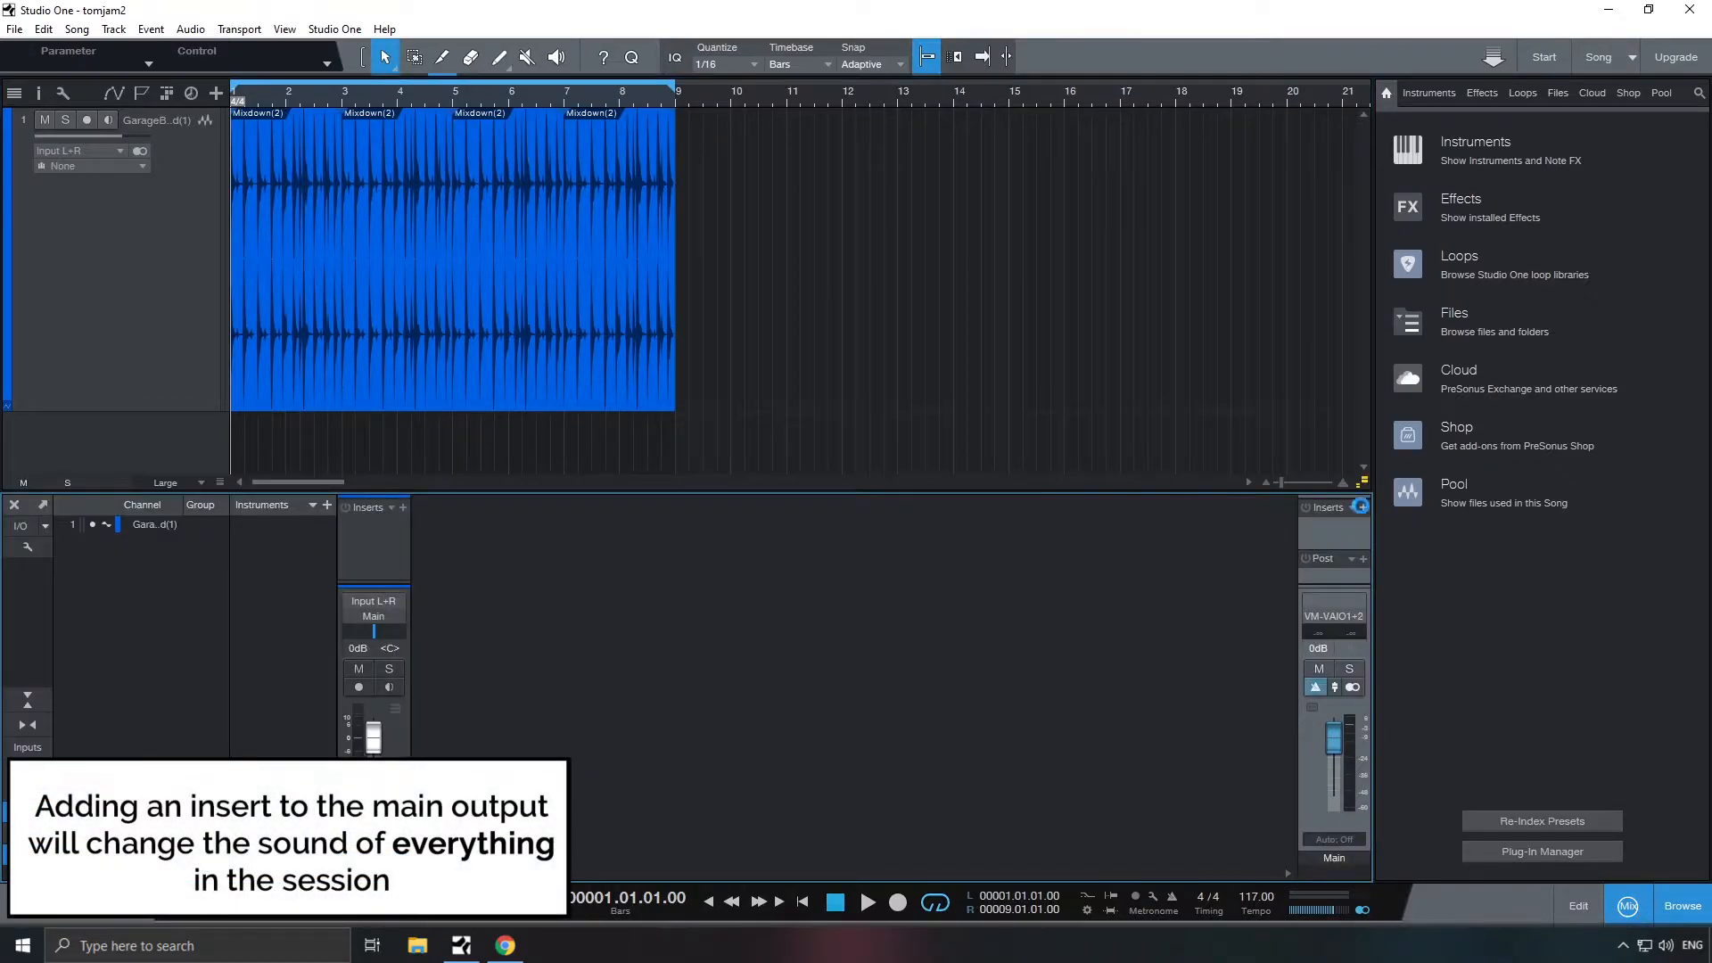
{"action": "left_click", "coordinate": [1362, 507]}
{"action": "left_click", "coordinate": [1470, 671]}
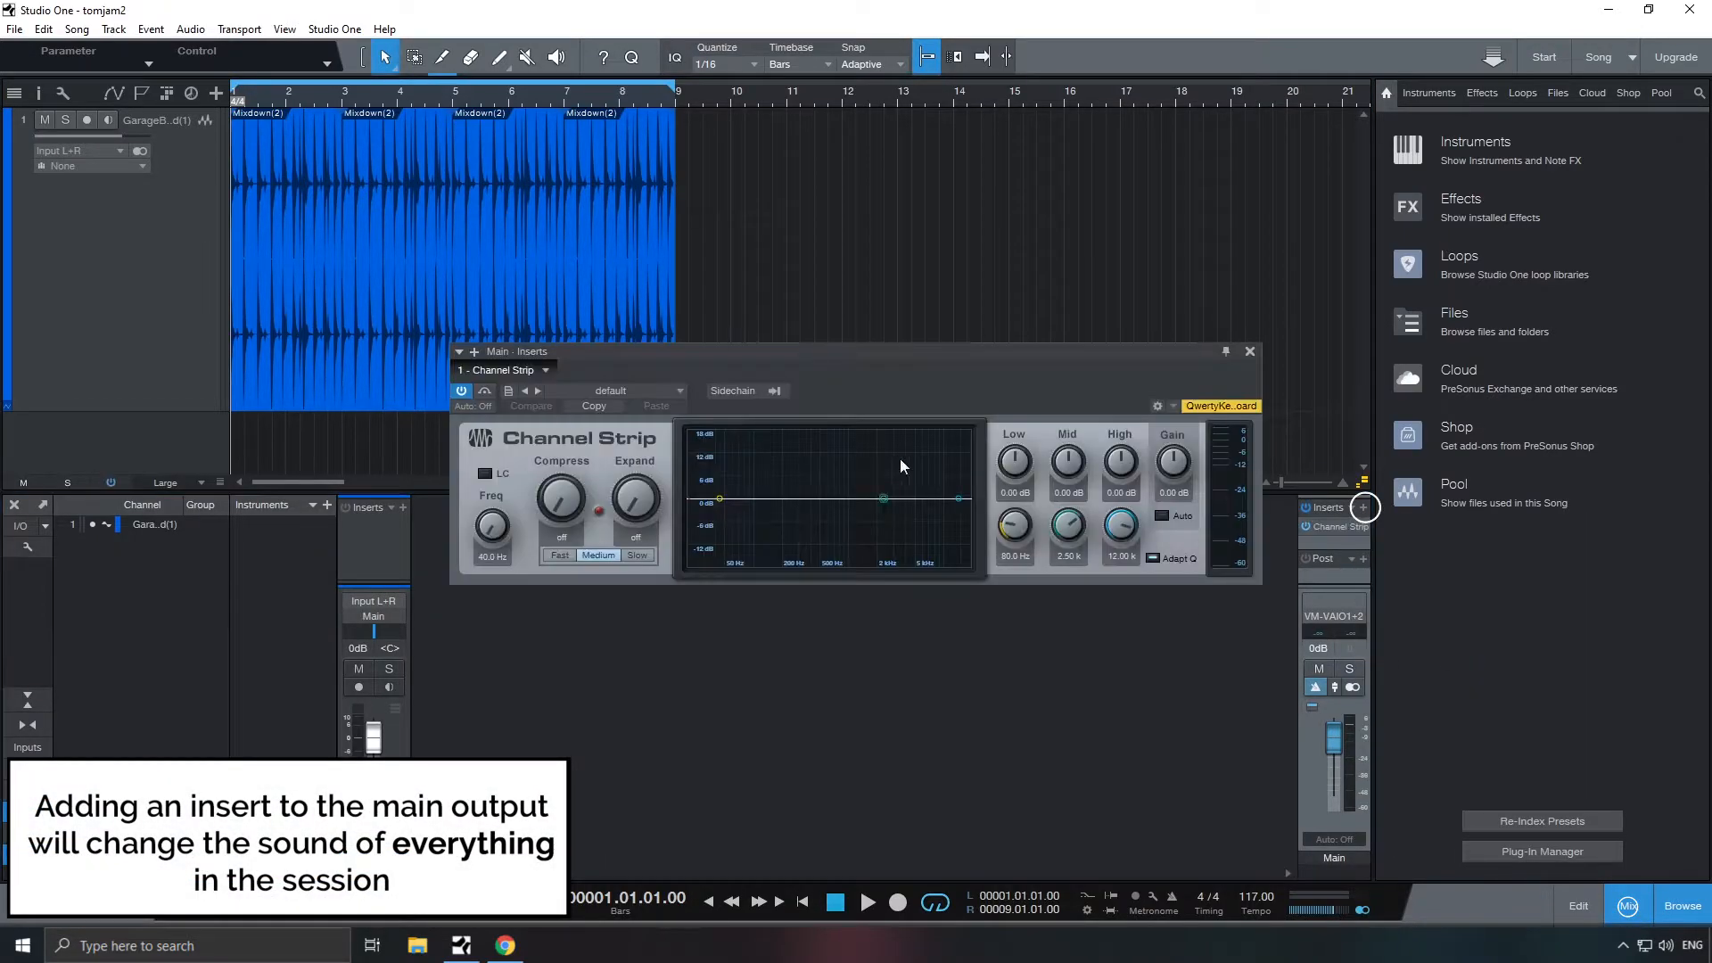
- Shape the Channel Strip EQ with a low cut, a mid boost of 3.82 dB at 89.5 Hz and a high boost of 2.93 dB
{"action": "left_click_drag", "start_coordinate": [719, 499], "coordinate": [718, 499]}
{"action": "left_click_drag", "start_coordinate": [491, 526], "coordinate": [491, 510]}
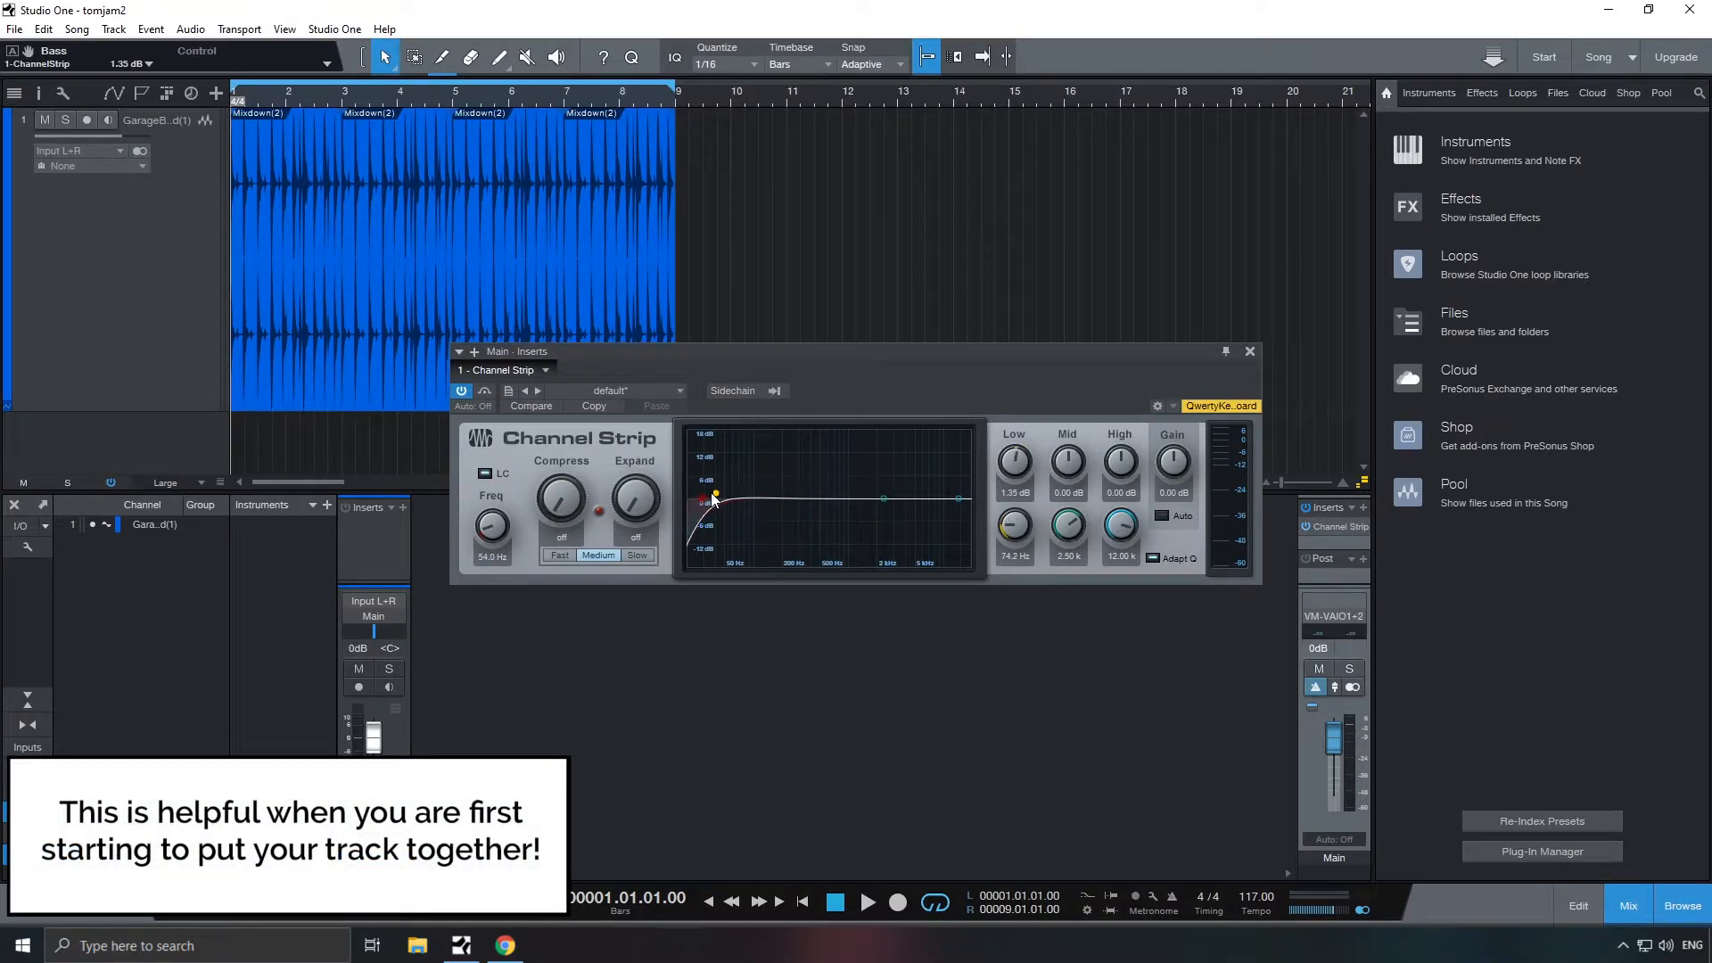
{"action": "left_click_drag", "start_coordinate": [706, 499], "coordinate": [711, 487]}
{"action": "left_click_drag", "start_coordinate": [883, 498], "coordinate": [724, 483]}
{"action": "key", "text": "space"}
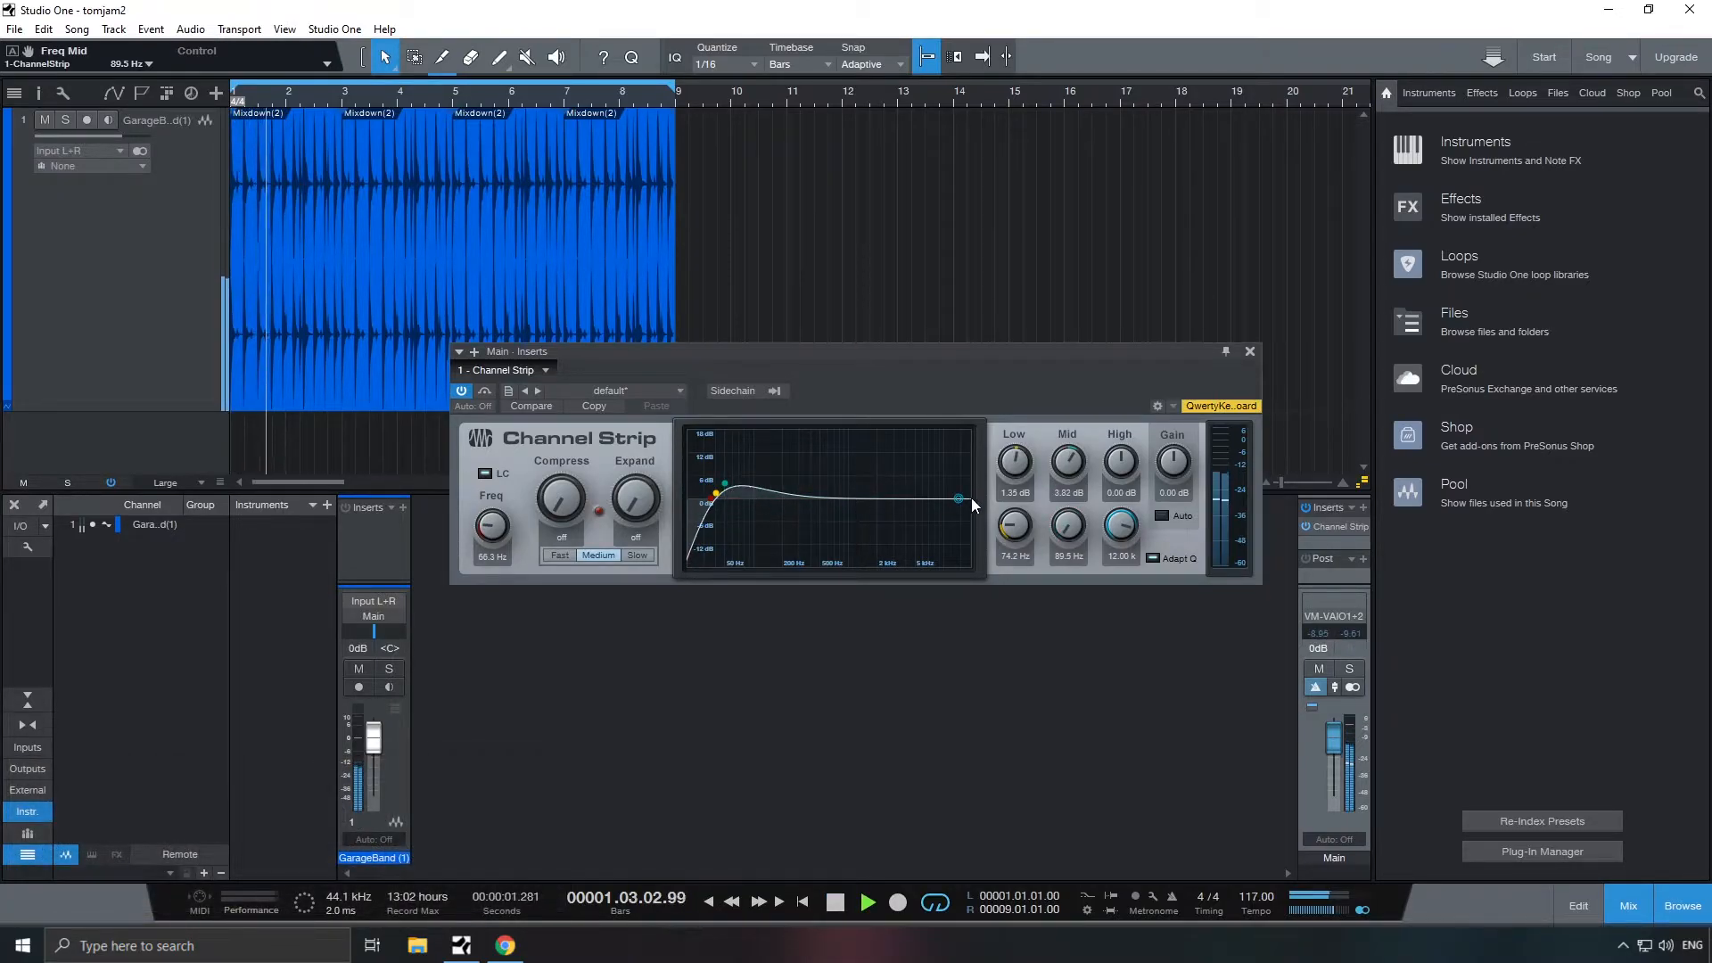
{"action": "left_click_drag", "start_coordinate": [971, 497], "coordinate": [973, 486]}
- Set the Channel Strip's compression to 57.5% and compare the playback with the effect bypassed and active
{"action": "key", "text": "space"}
{"action": "mouse_move", "coordinate": [560, 500]}
{"action": "left_mouse_down"}
{"action": "mouse_move", "coordinate": [557, 449]}
{"action": "mouse_move", "coordinate": [565, 493]}
{"action": "left_mouse_up"}
{"action": "key", "text": "space"}
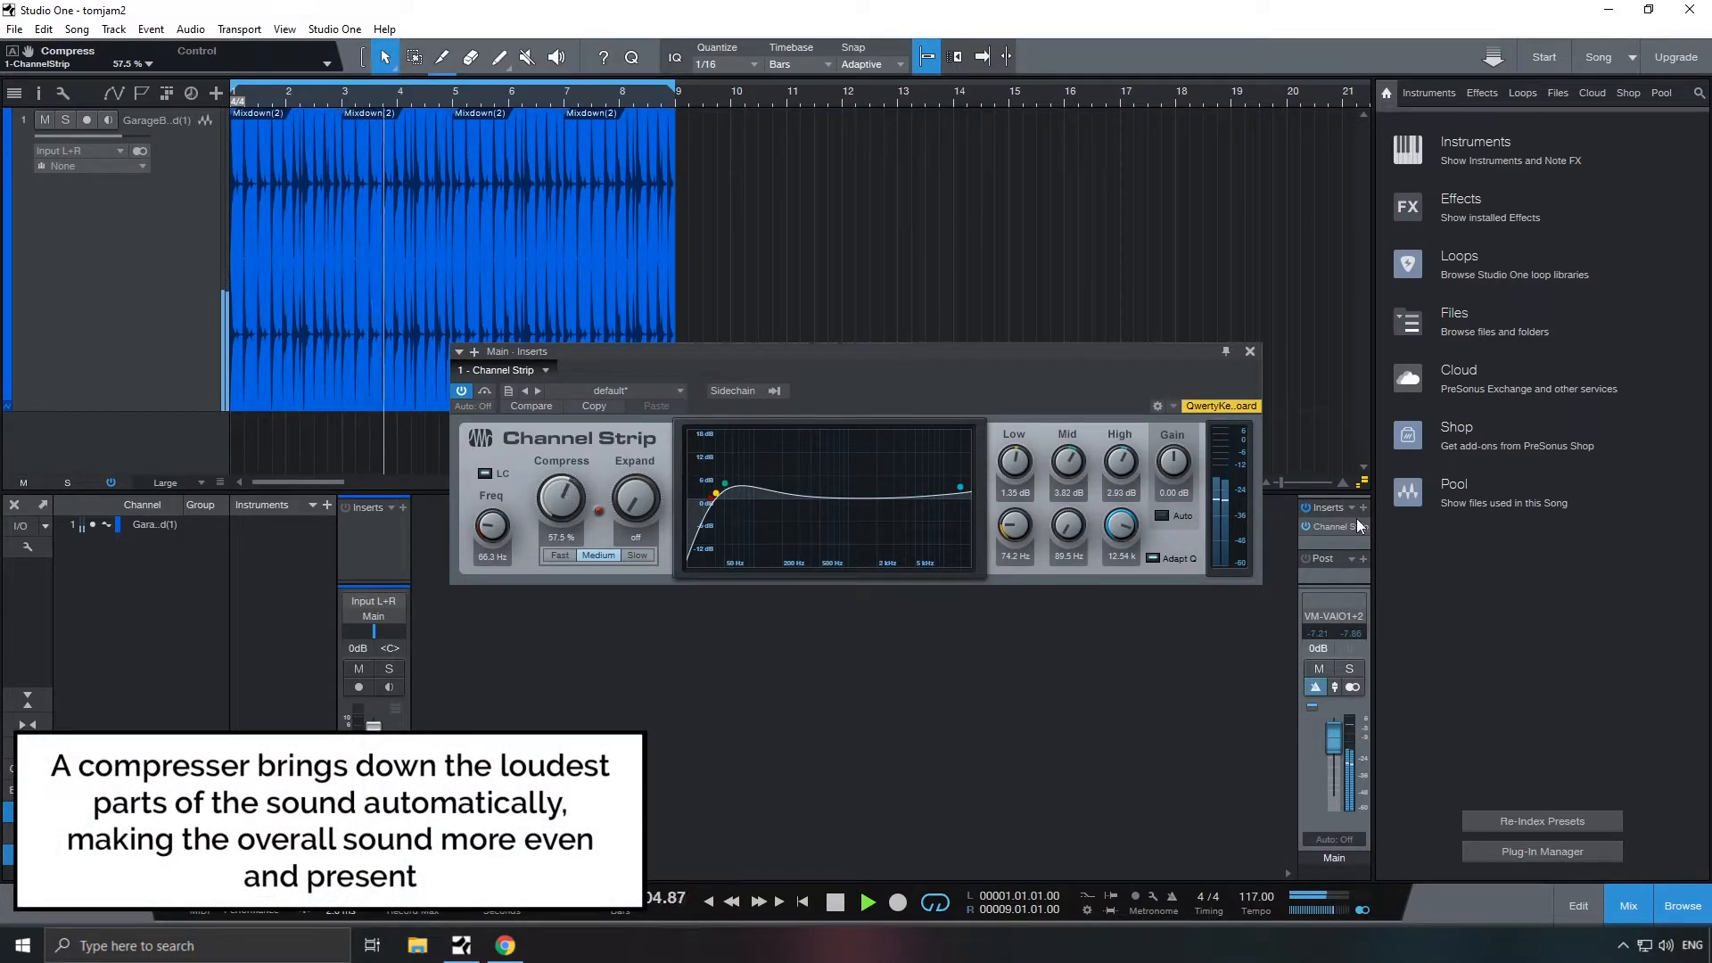
{"action": "left_click", "coordinate": [463, 392]}
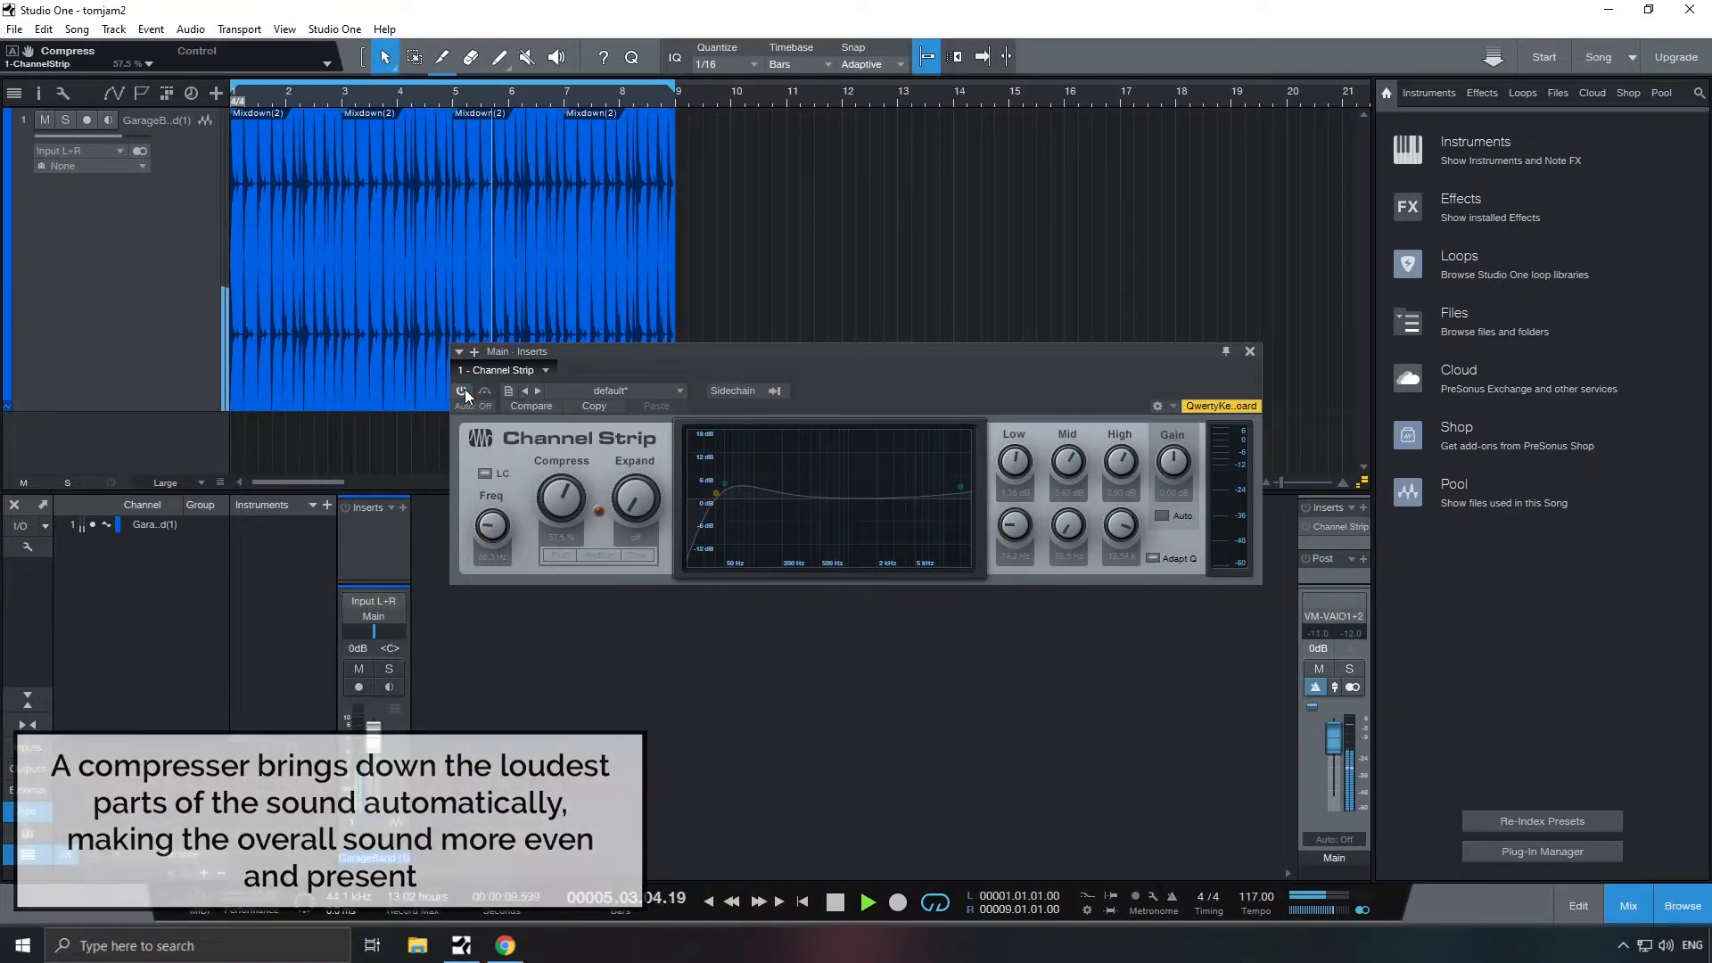
{"action": "left_click", "coordinate": [462, 392]}
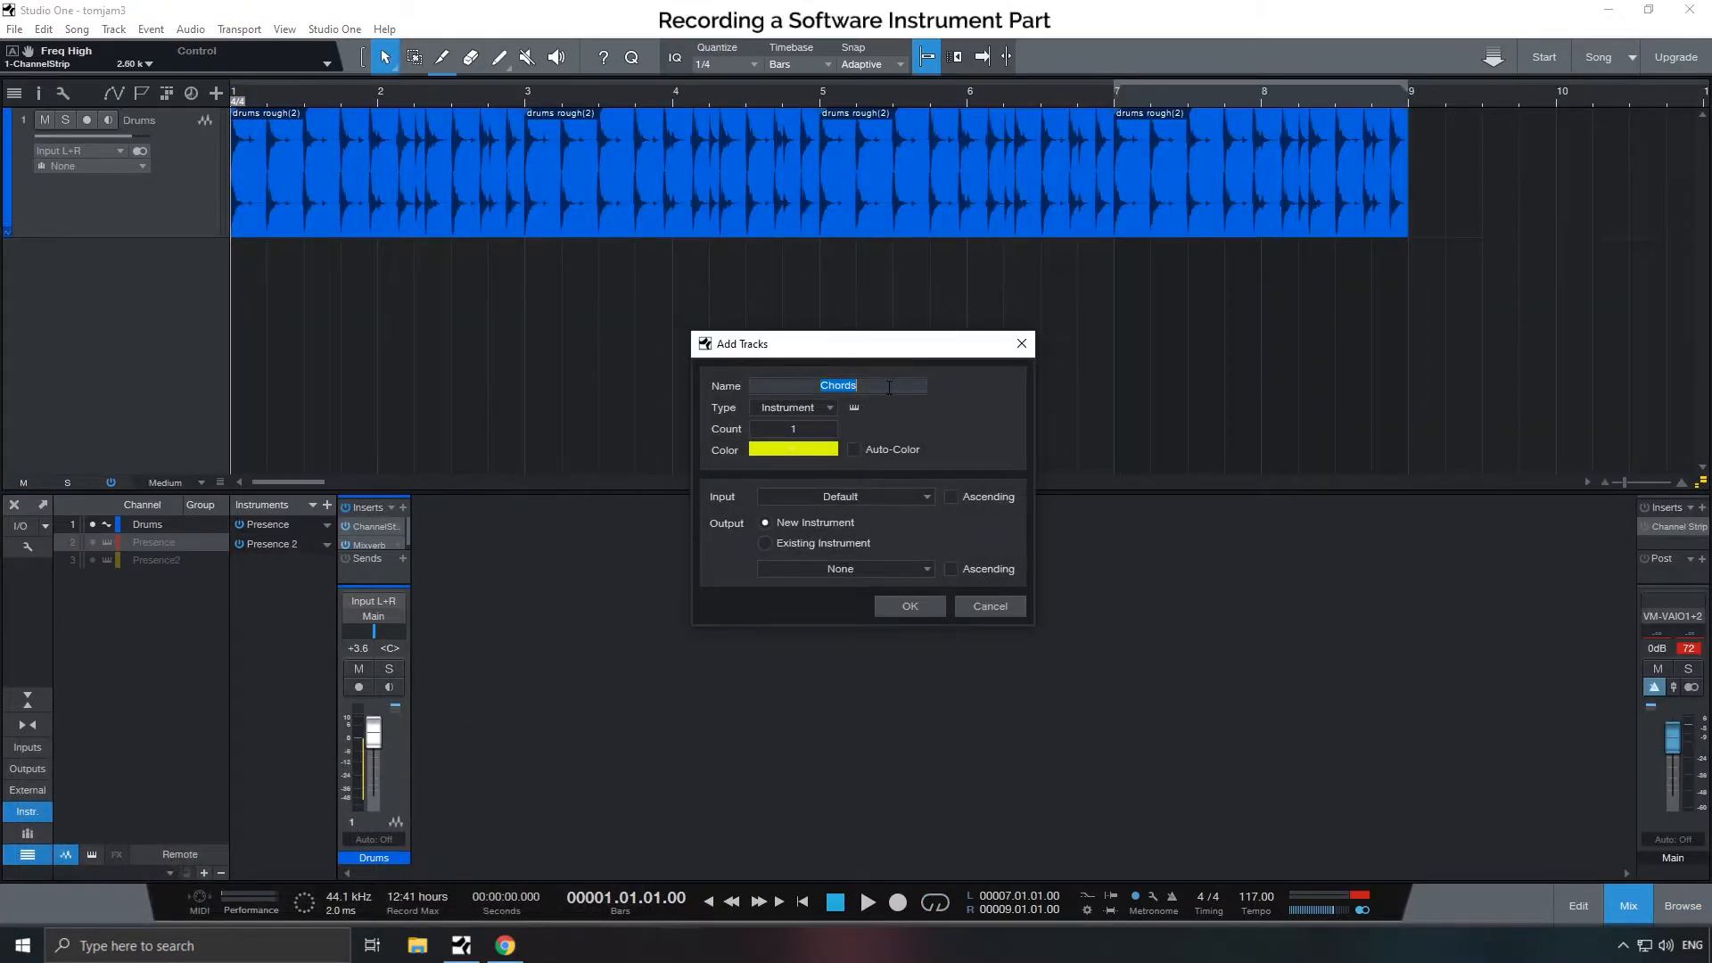
- Name the new instrument track Bass and give it an orange colour
{"action": "type", "text": "Bass"}
{"action": "left_click", "coordinate": [819, 407]}
{"action": "left_click", "coordinate": [826, 446]}
{"action": "left_click", "coordinate": [824, 448]}
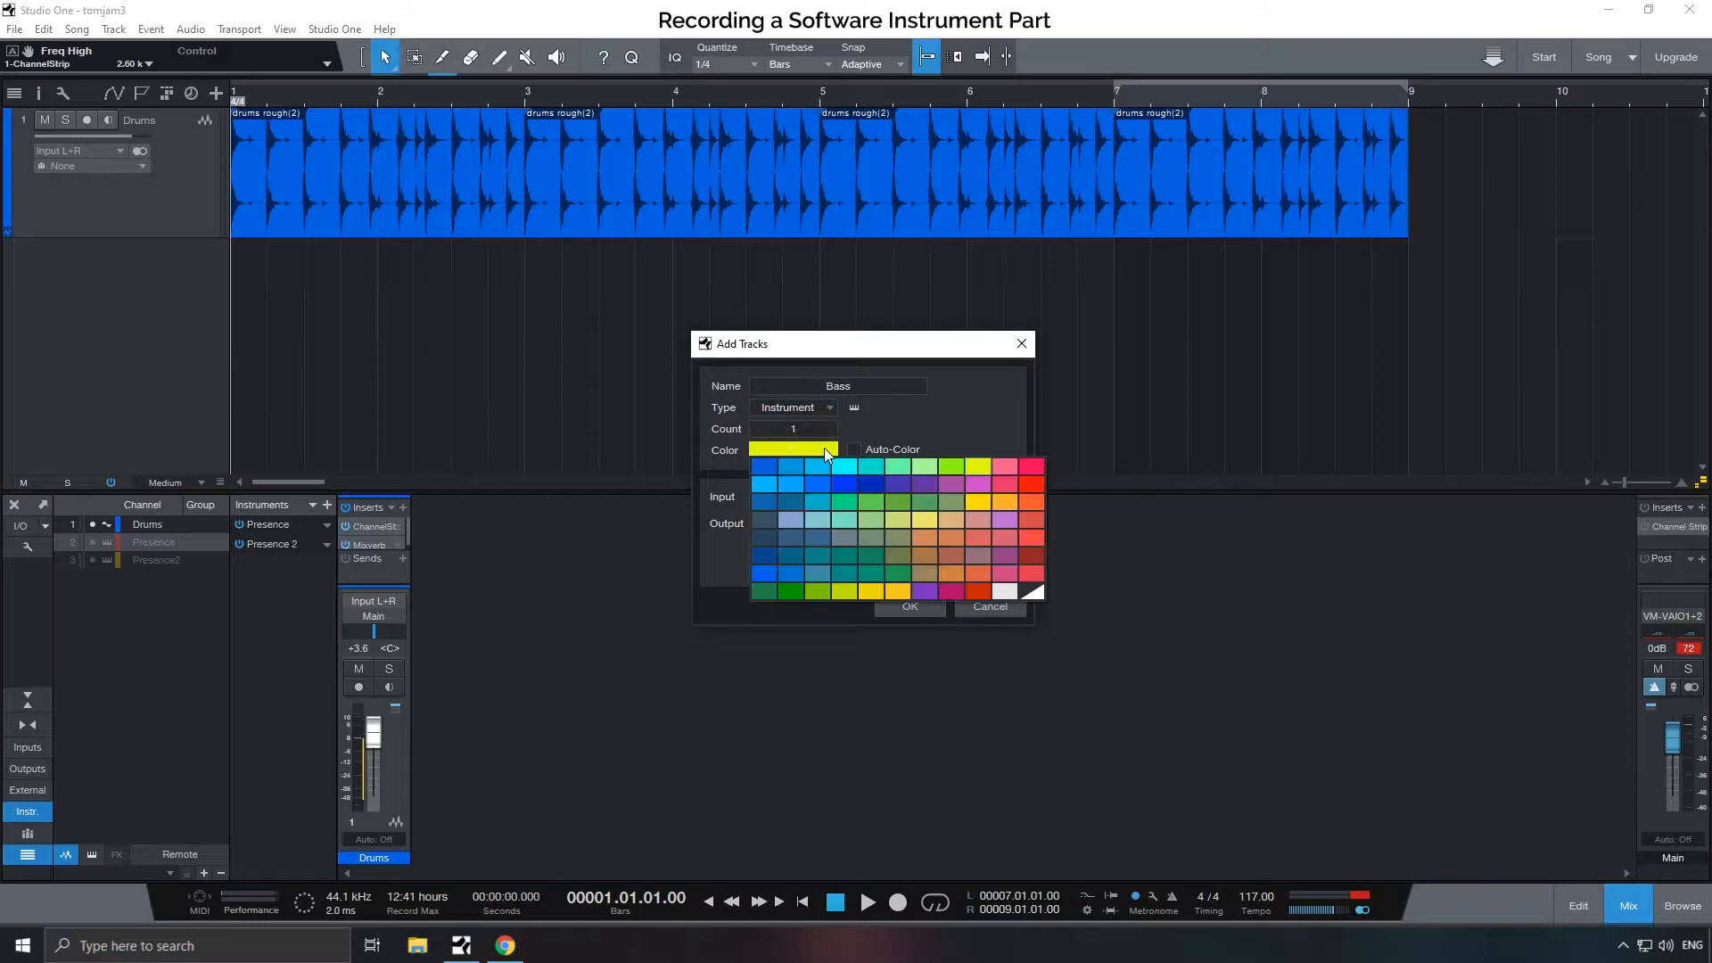
{"action": "left_click", "coordinate": [982, 502]}
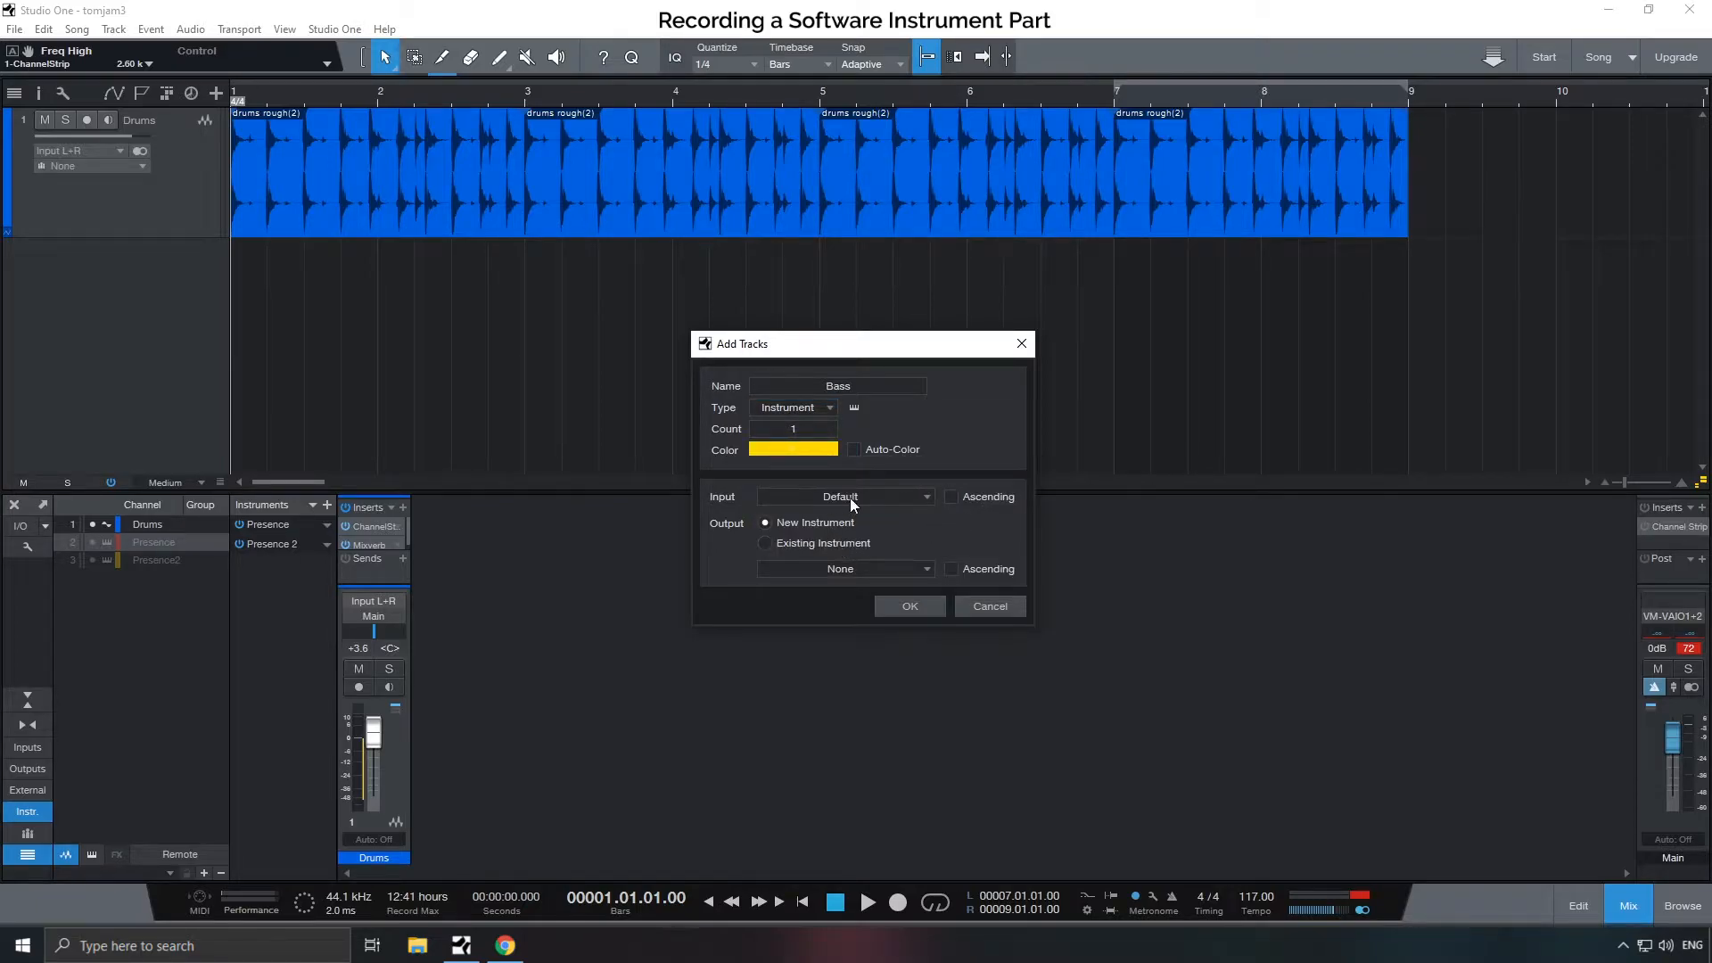
- Set the Bass track's input to Qwerty Keyboard and its output to a new Presence instrument, and create the track
{"action": "left_click", "coordinate": [849, 498]}
{"action": "left_click", "coordinate": [856, 552]}
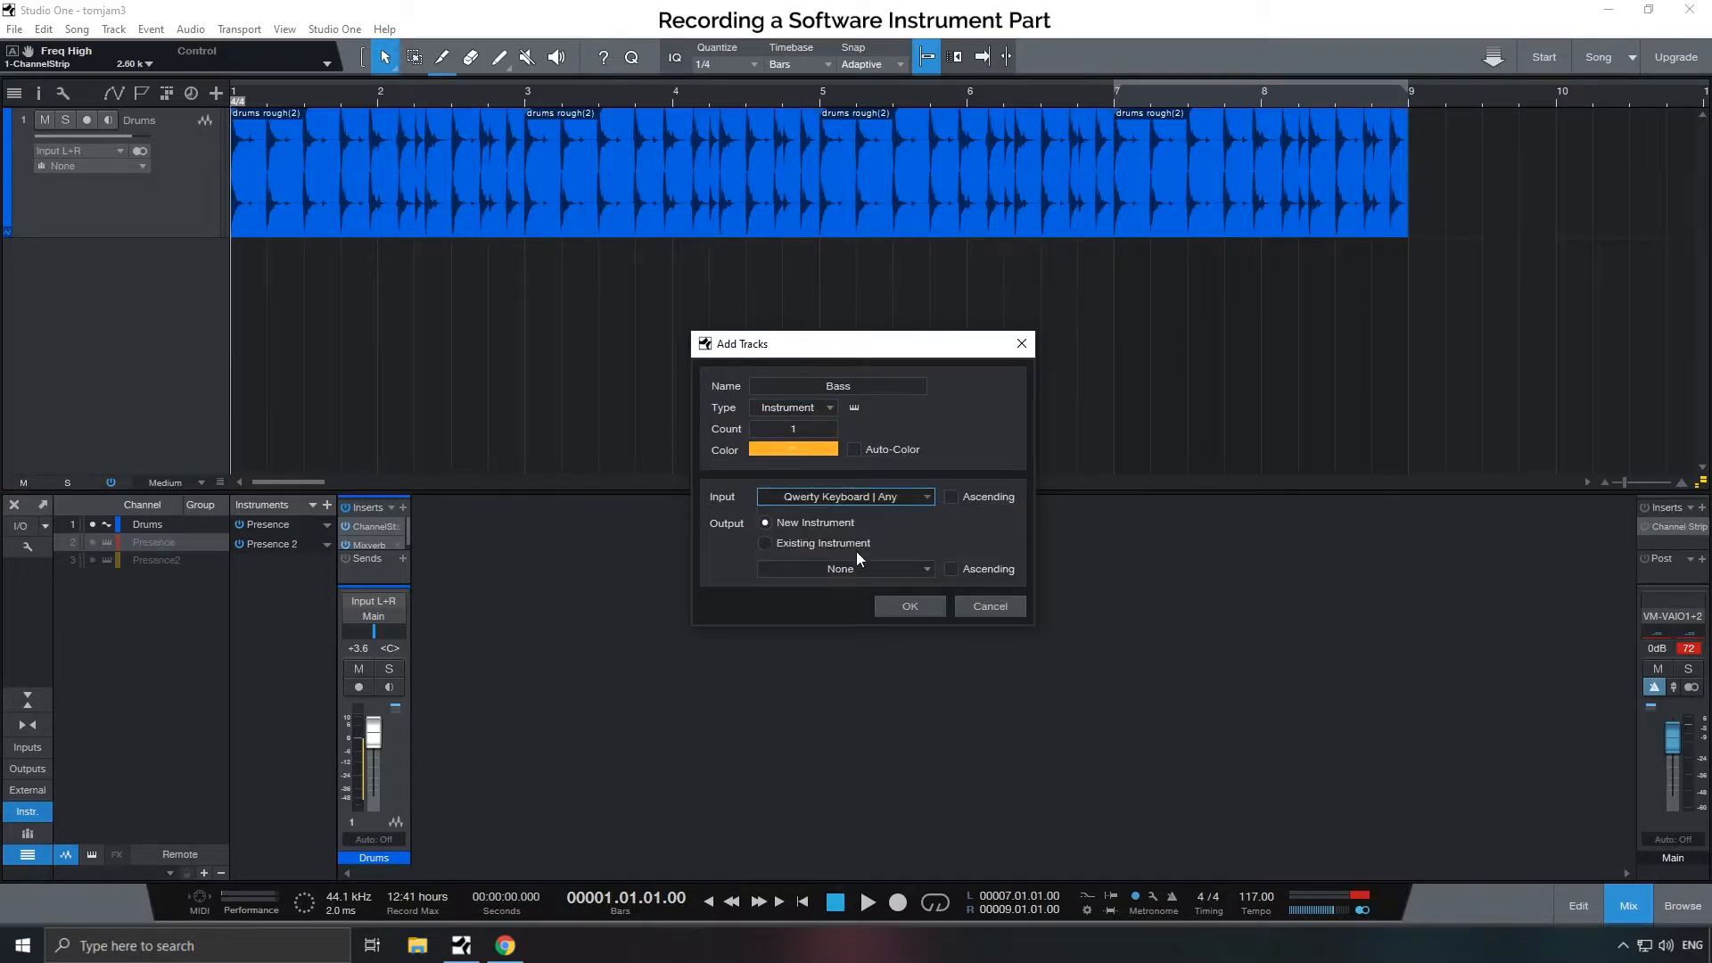
{"action": "left_click", "coordinate": [860, 560]}
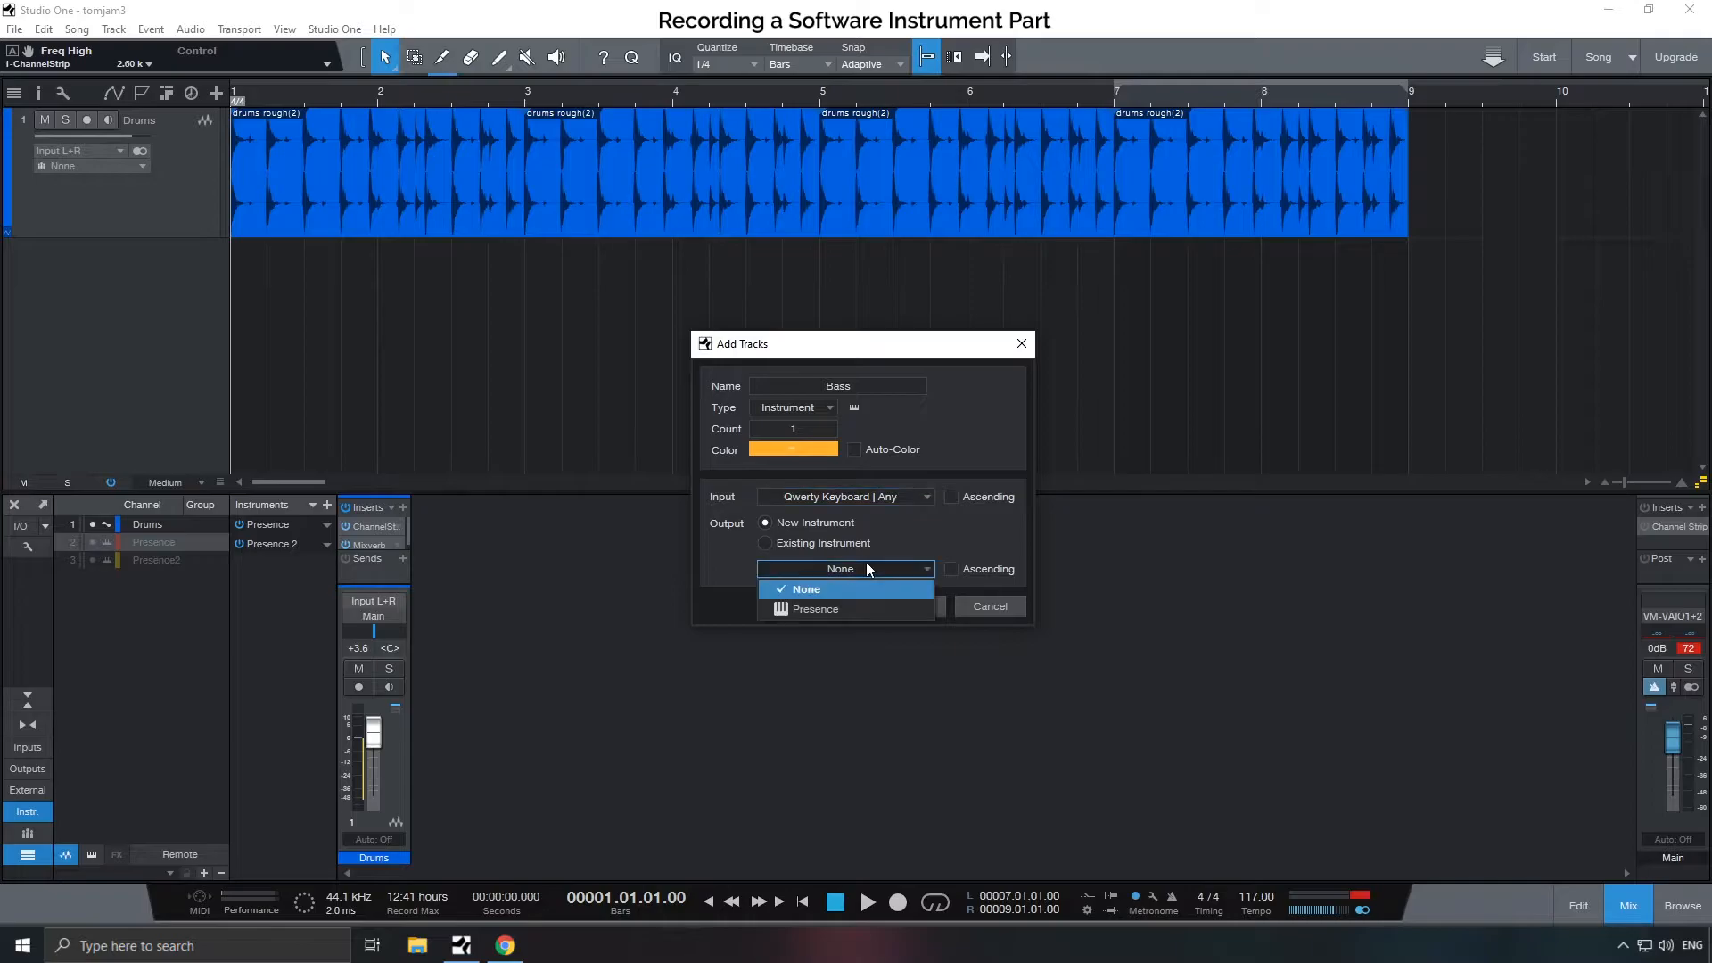
{"action": "left_click", "coordinate": [849, 608]}
{"action": "left_click", "coordinate": [936, 607]}
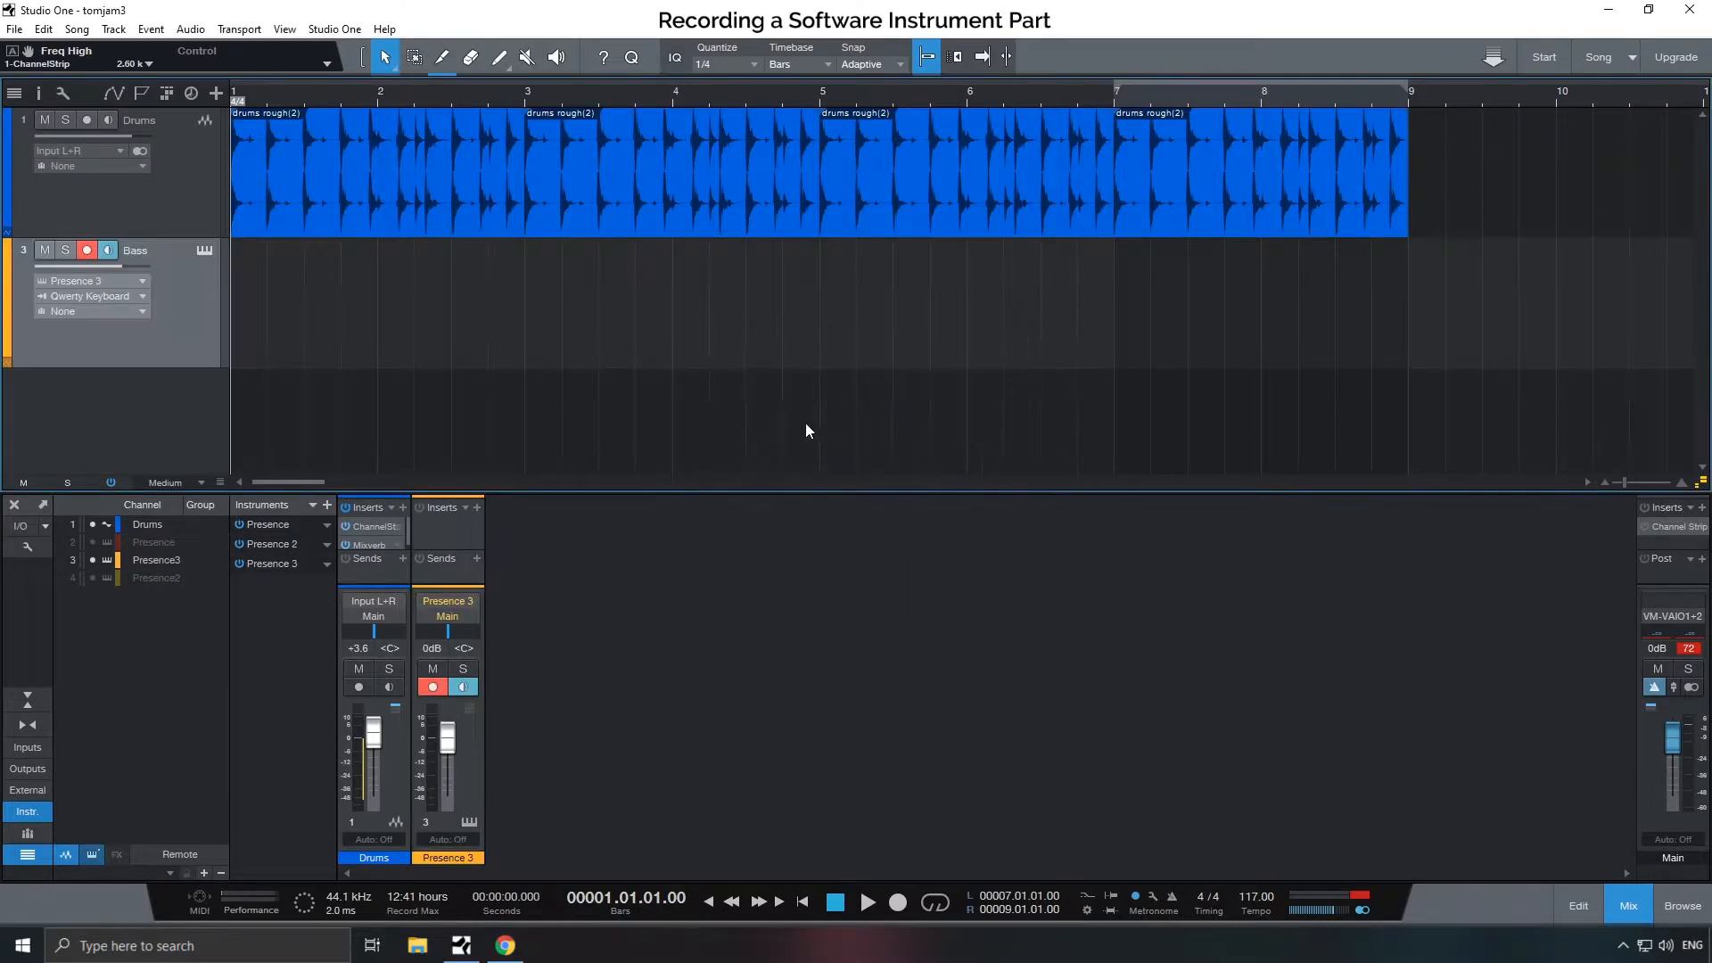
- Open the Bass track's Presence instrument and load the Warm SEM preset from the Artist Instruments Bass folder
{"action": "left_click", "coordinate": [207, 253]}
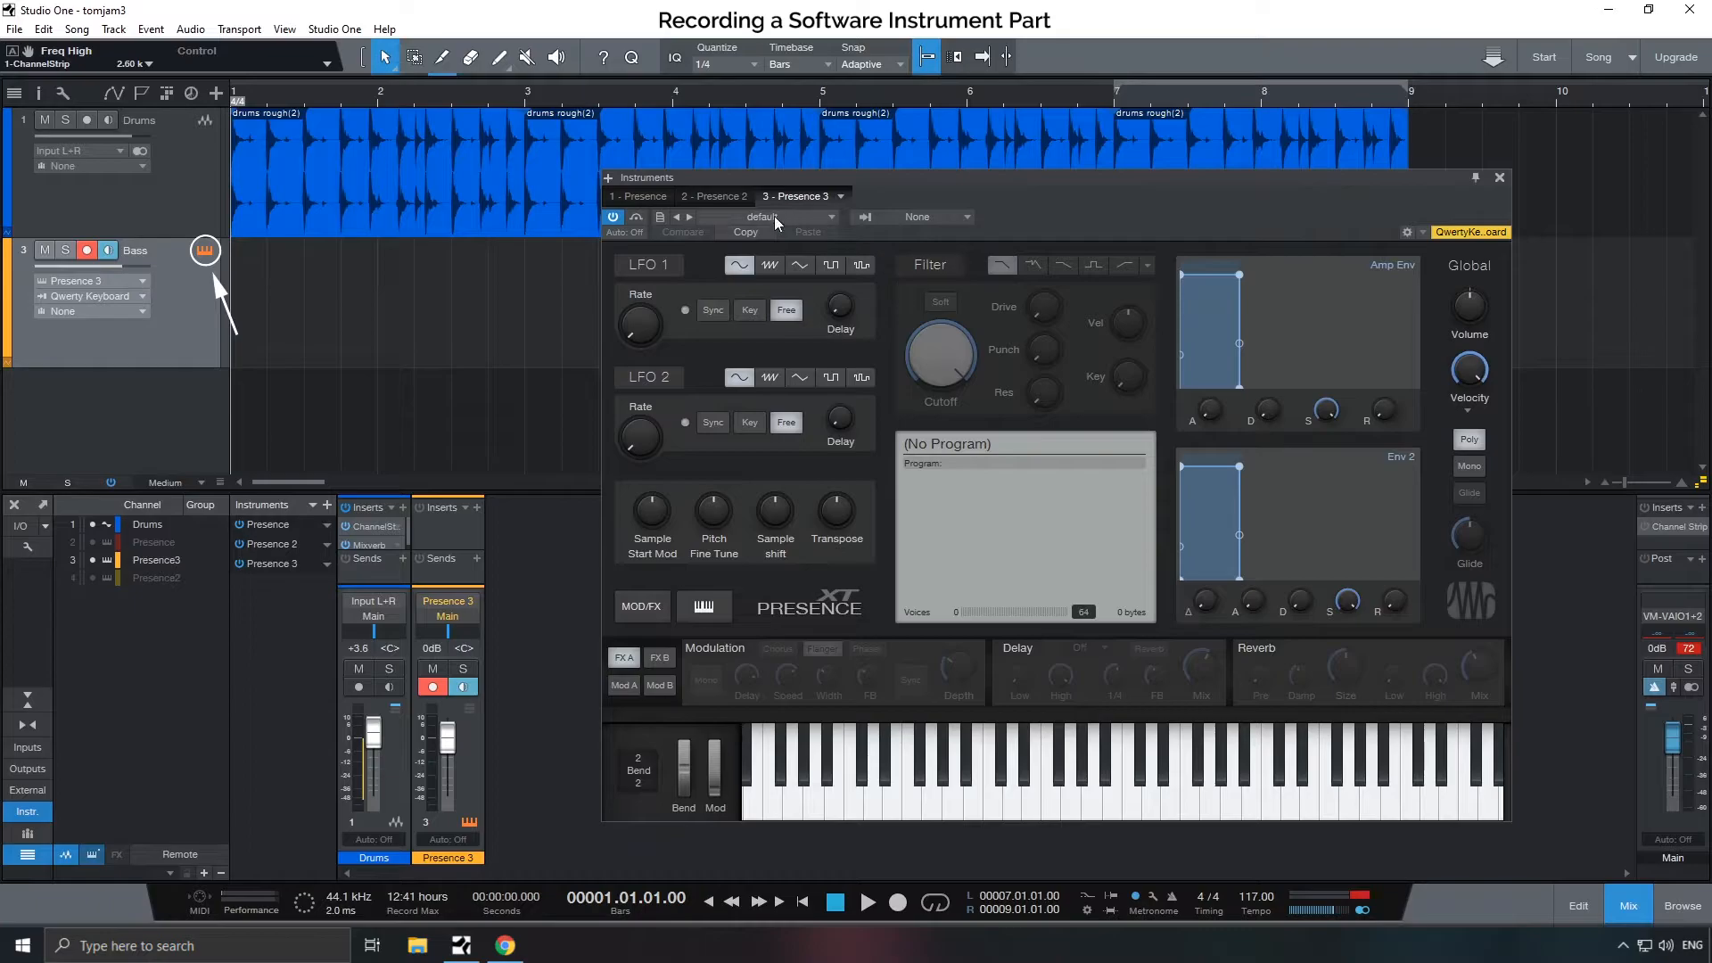
{"action": "left_click", "coordinate": [776, 220]}
{"action": "left_click", "coordinate": [746, 256]}
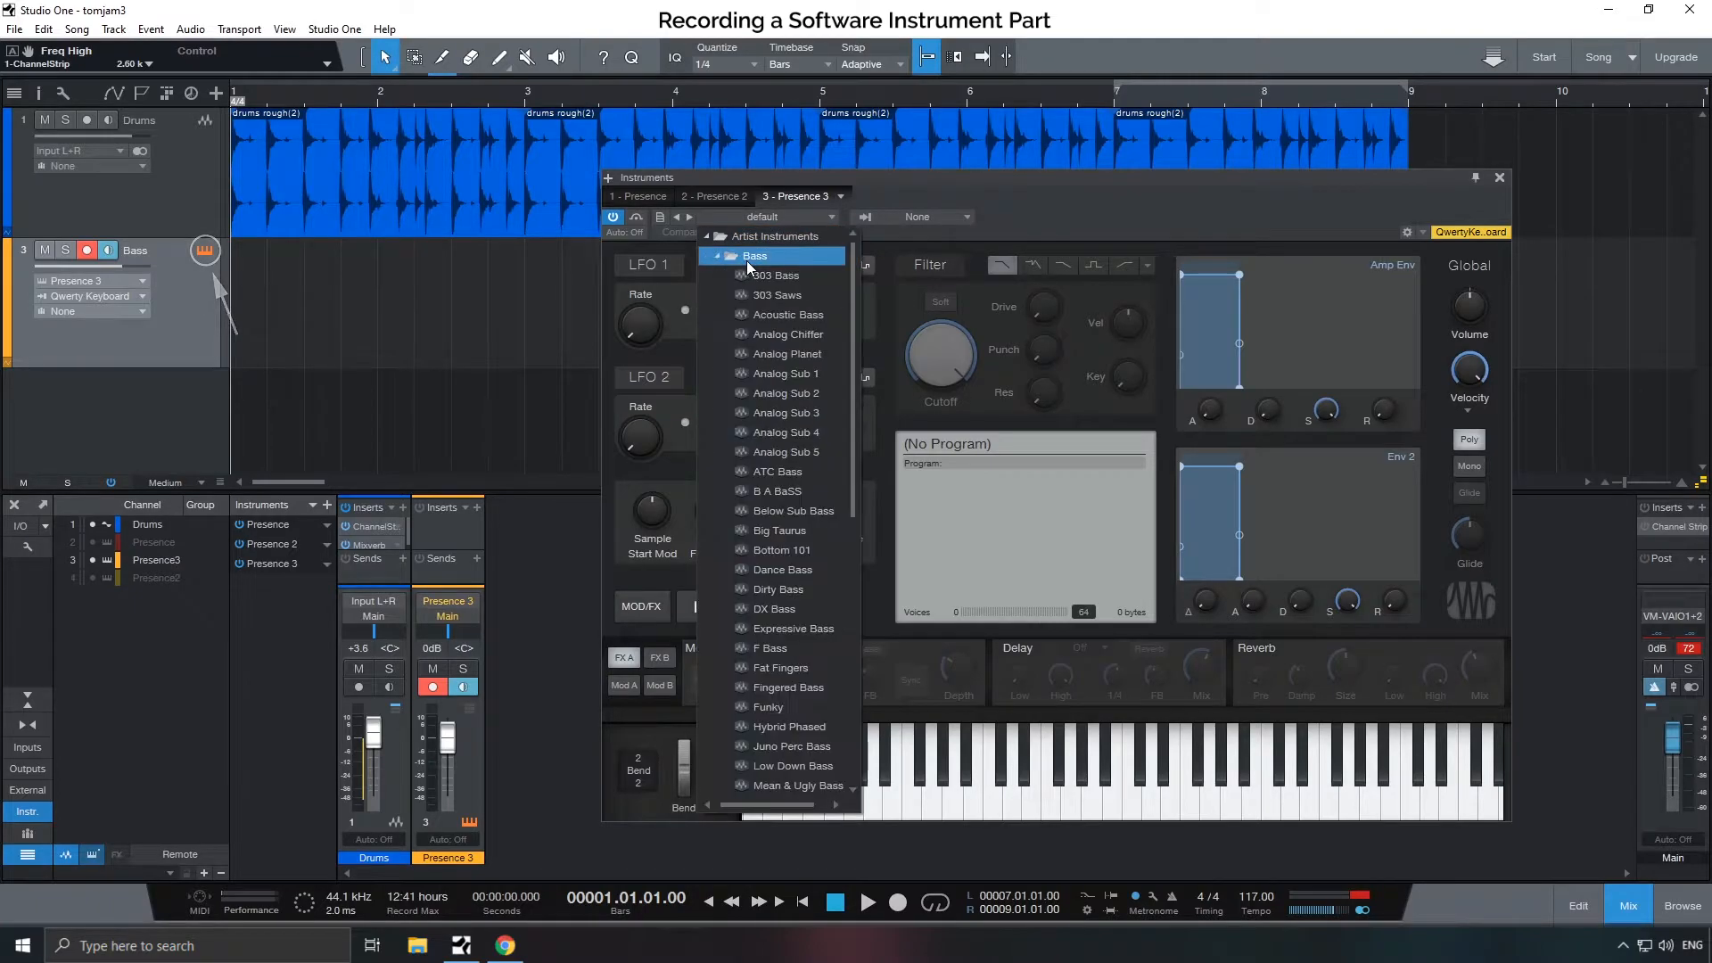
{"action": "scroll", "coordinate": [776, 539], "scroll_direction": "down", "scroll_amount": 7}
{"action": "scroll", "coordinate": [794, 547], "scroll_direction": "down", "scroll_amount": 1}
{"action": "left_click", "coordinate": [789, 663]}
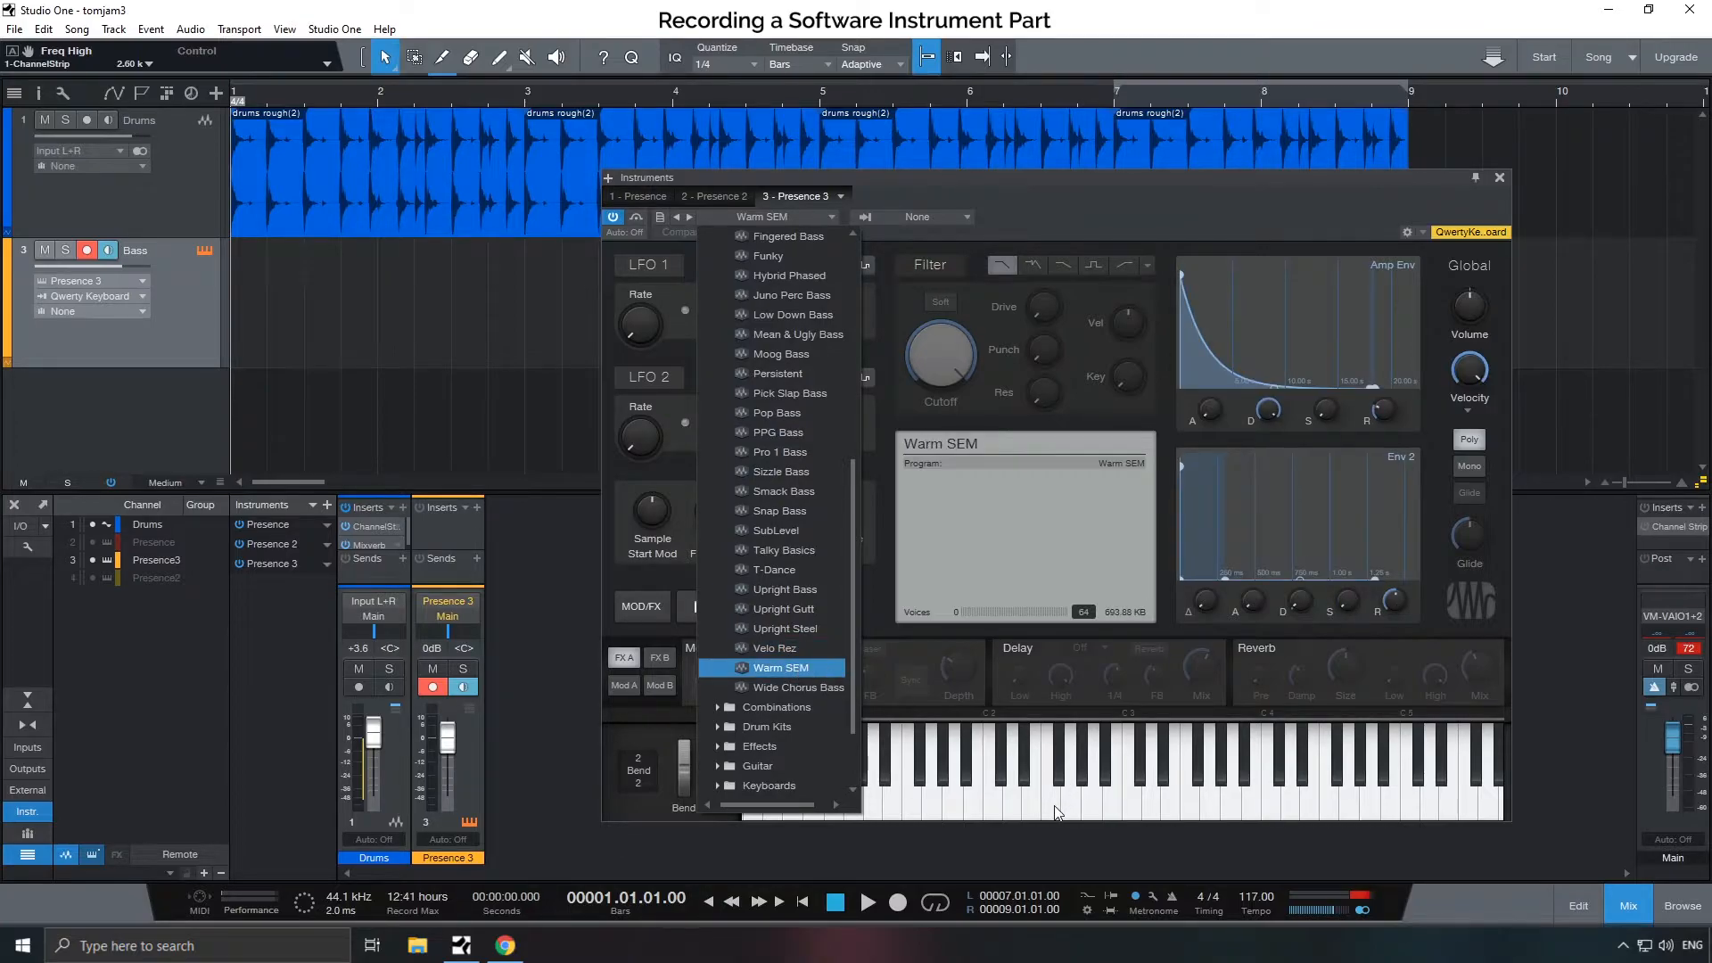
- Enable the Presence filter and set its cutoff fully open at 20 kHz while auditioning a note
{"action": "left_click_drag", "start_coordinate": [940, 356], "coordinate": [950, 410]}
{"action": "left_click", "coordinate": [939, 264]}
{"action": "left_click", "coordinate": [939, 263]}
{"action": "left_click_drag", "start_coordinate": [944, 352], "coordinate": [956, 255]}
{"action": "key", "text": "a"}
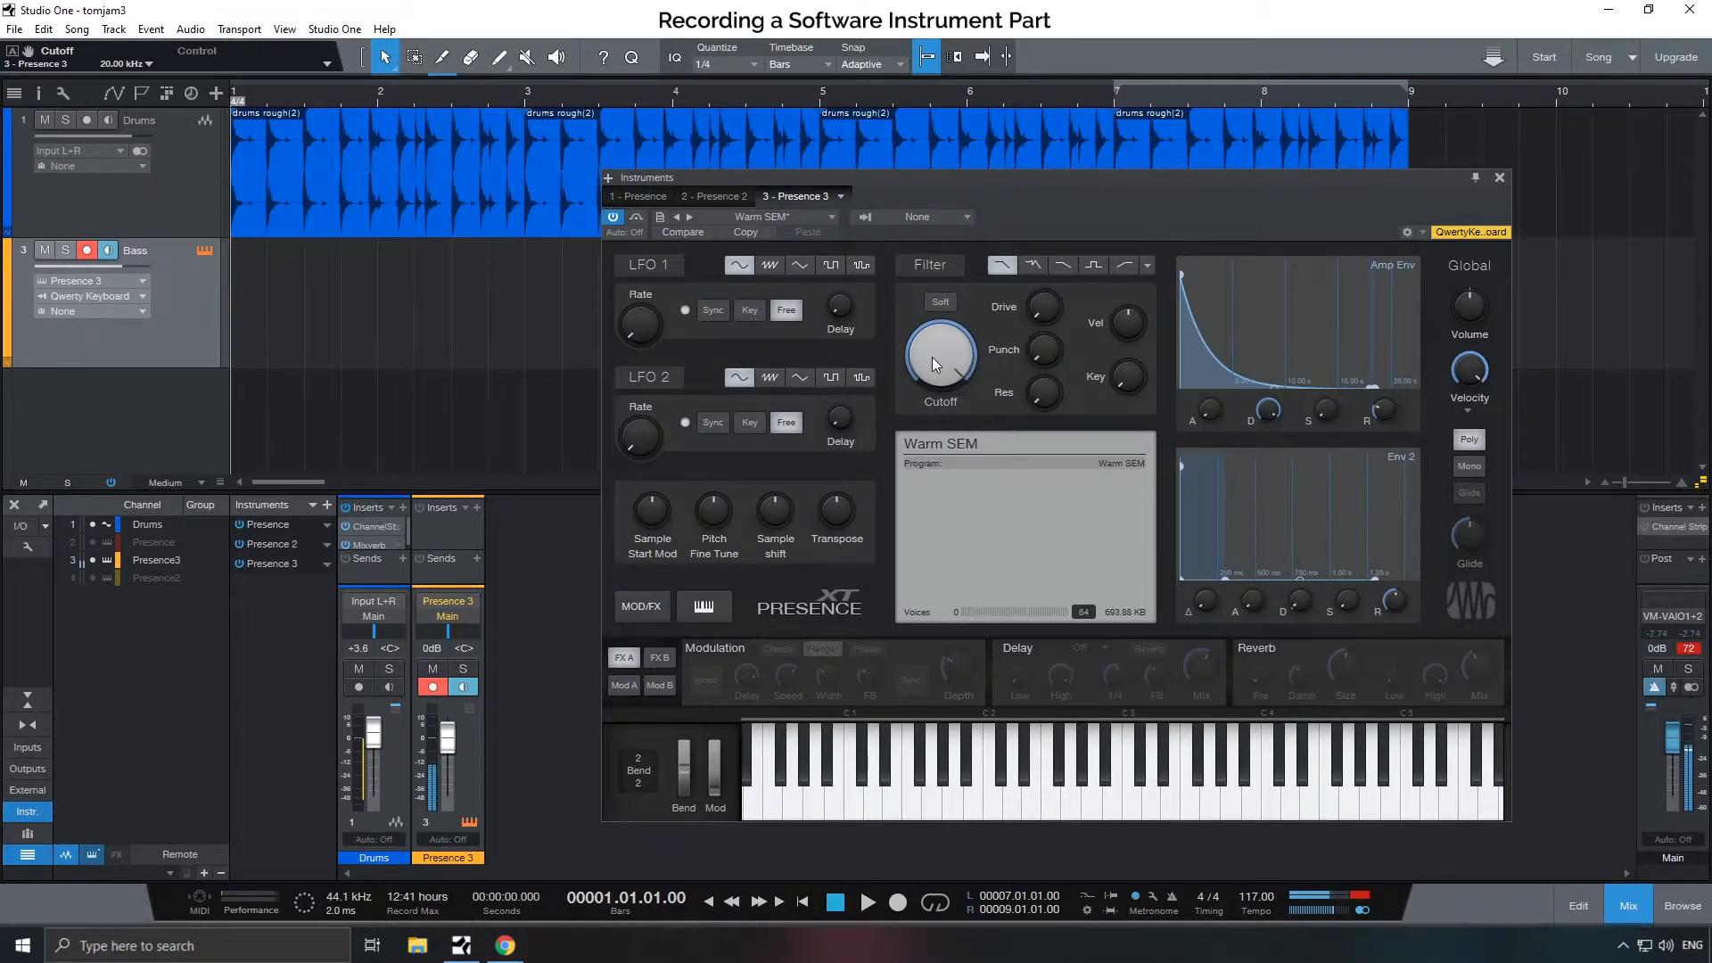
{"action": "key", "text": "a"}
- Lower the filter cutoff to about 448 Hz and nudge it back up slightly while auditioning notes
{"action": "left_click_drag", "start_coordinate": [939, 346], "coordinate": [948, 446]}
{"action": "key", "text": "a"}
{"action": "key", "text": "a"}
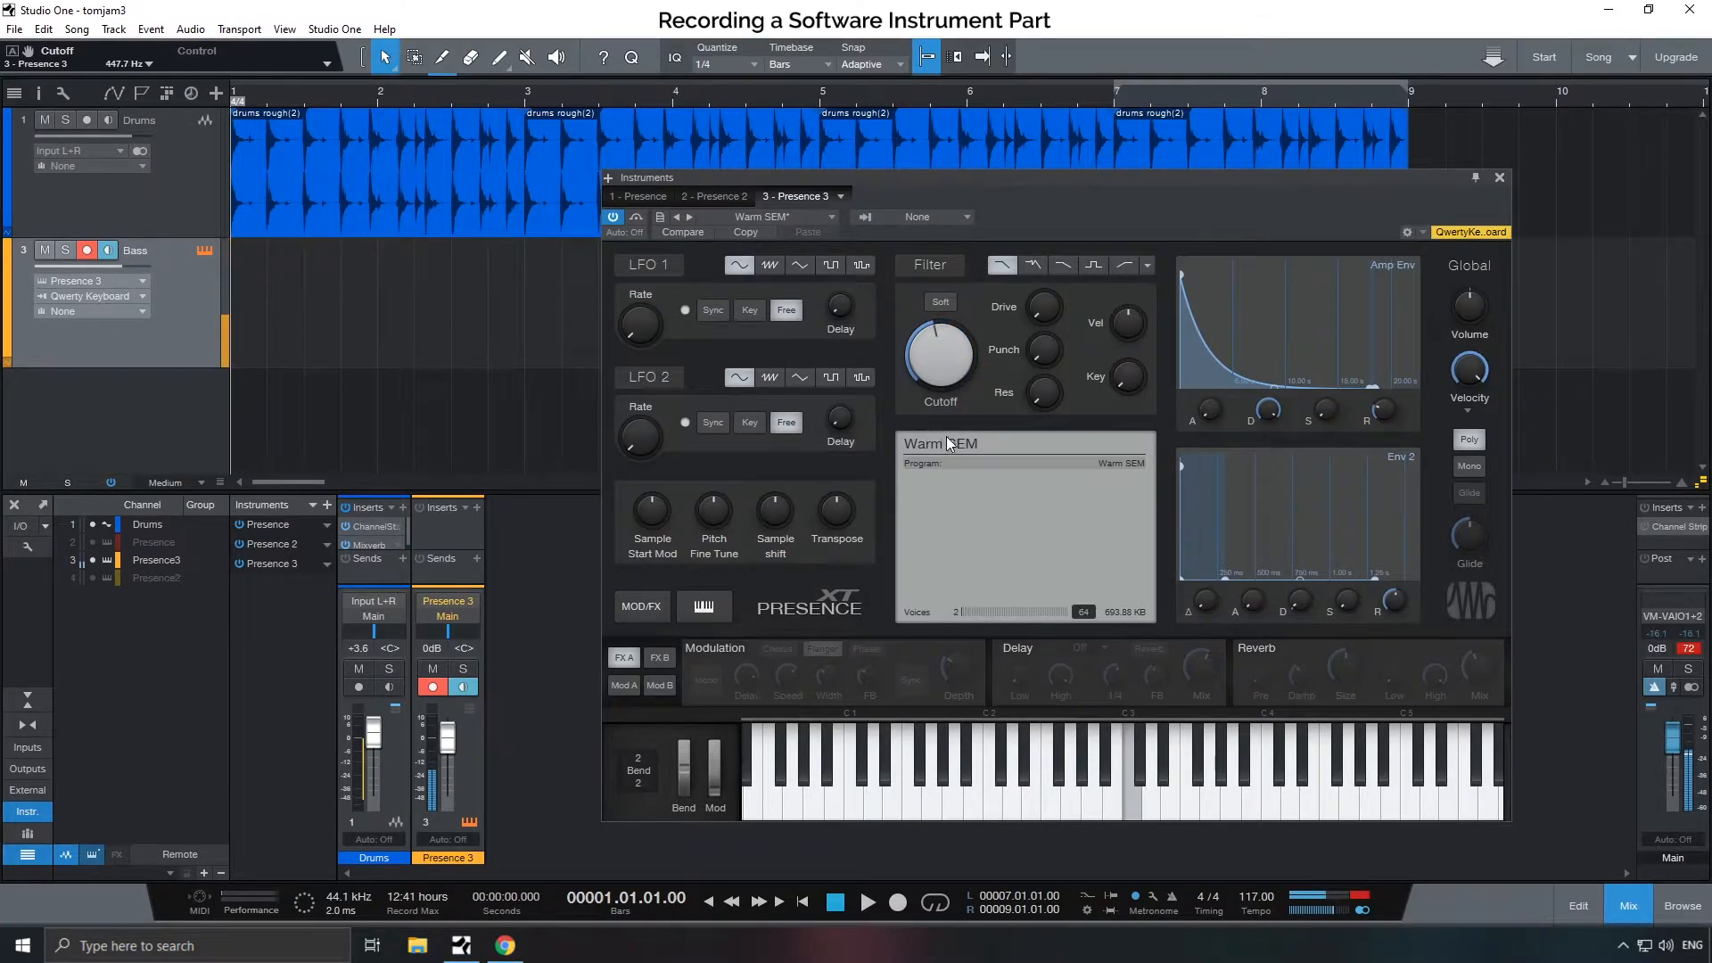
{"action": "left_click_drag", "start_coordinate": [942, 356], "coordinate": [942, 346]}
{"action": "key", "text": "a"}
- Raise the filter's Punch and set its Drive to 13% while auditioning notes
{"action": "left_click_drag", "start_coordinate": [1047, 356], "coordinate": [1046, 316]}
{"action": "key", "text": "a"}
{"action": "key", "text": "a"}
{"action": "key", "text": "a"}
{"action": "key", "text": "a"}
- Open the Qwerty Keyboard device and arrange its window over the Presence editor
{"action": "left_click_drag", "start_coordinate": [1077, 194], "coordinate": [659, 156]}
{"action": "key", "text": "Caps_Lock"}
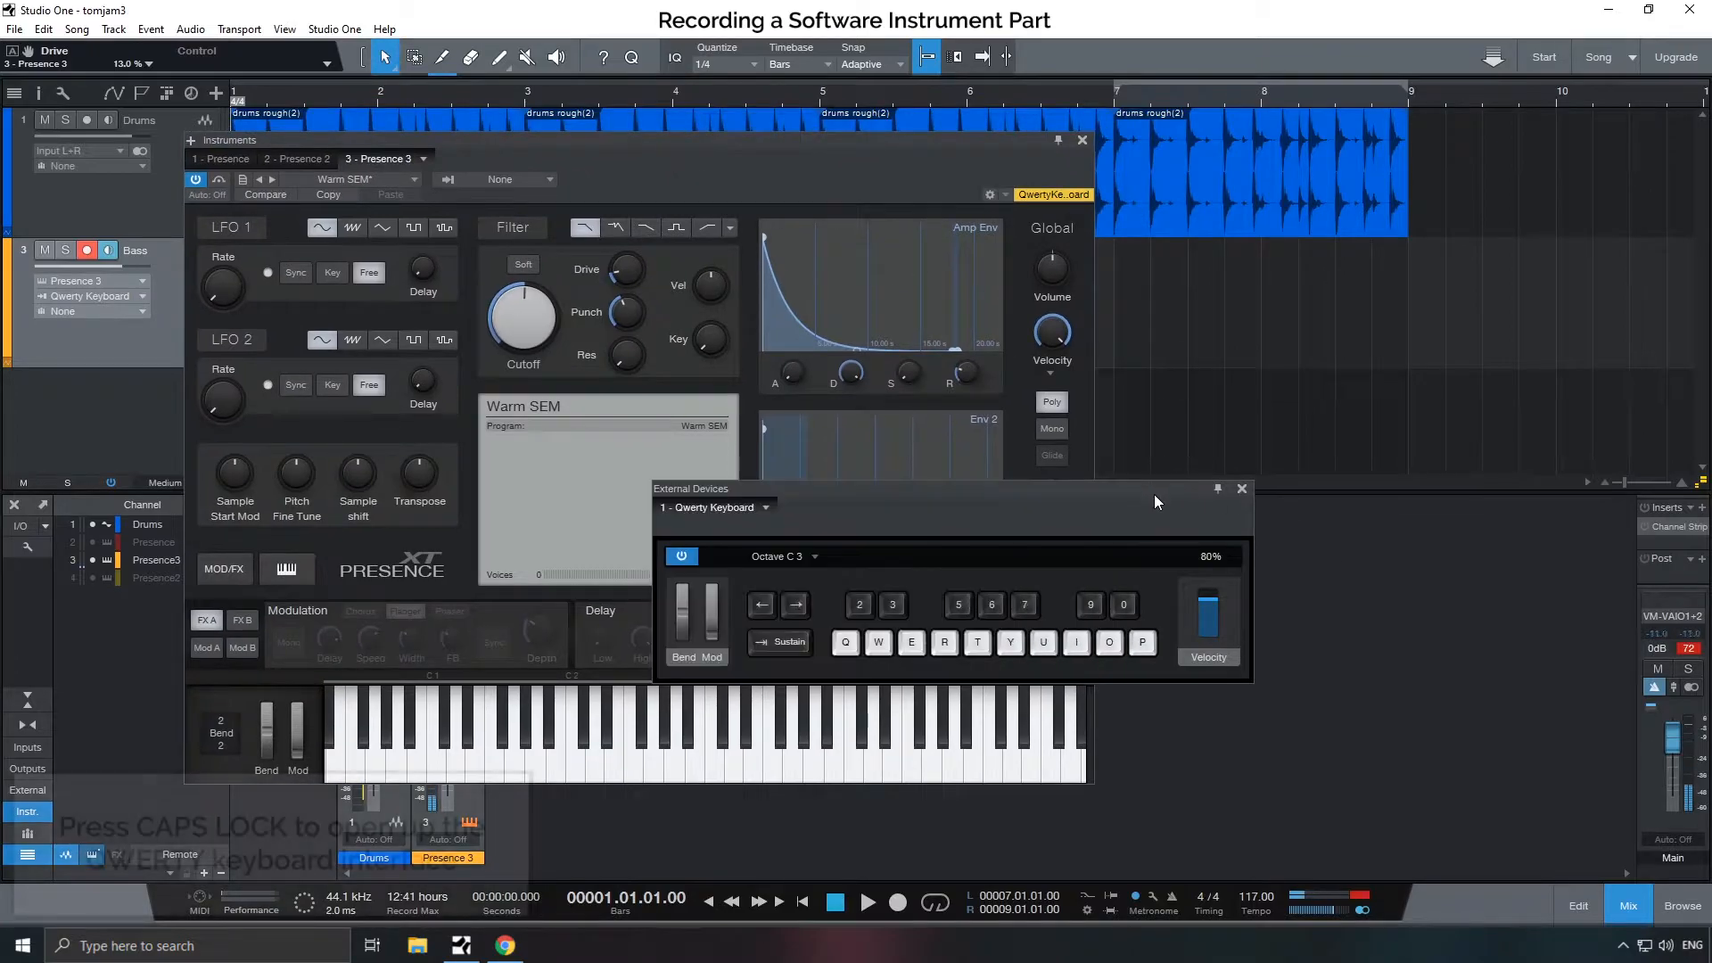
{"action": "left_click_drag", "start_coordinate": [1154, 494], "coordinate": [1117, 252]}
{"action": "left_click_drag", "start_coordinate": [910, 154], "coordinate": [880, 132]}
{"action": "left_click_drag", "start_coordinate": [1145, 257], "coordinate": [1387, 640]}
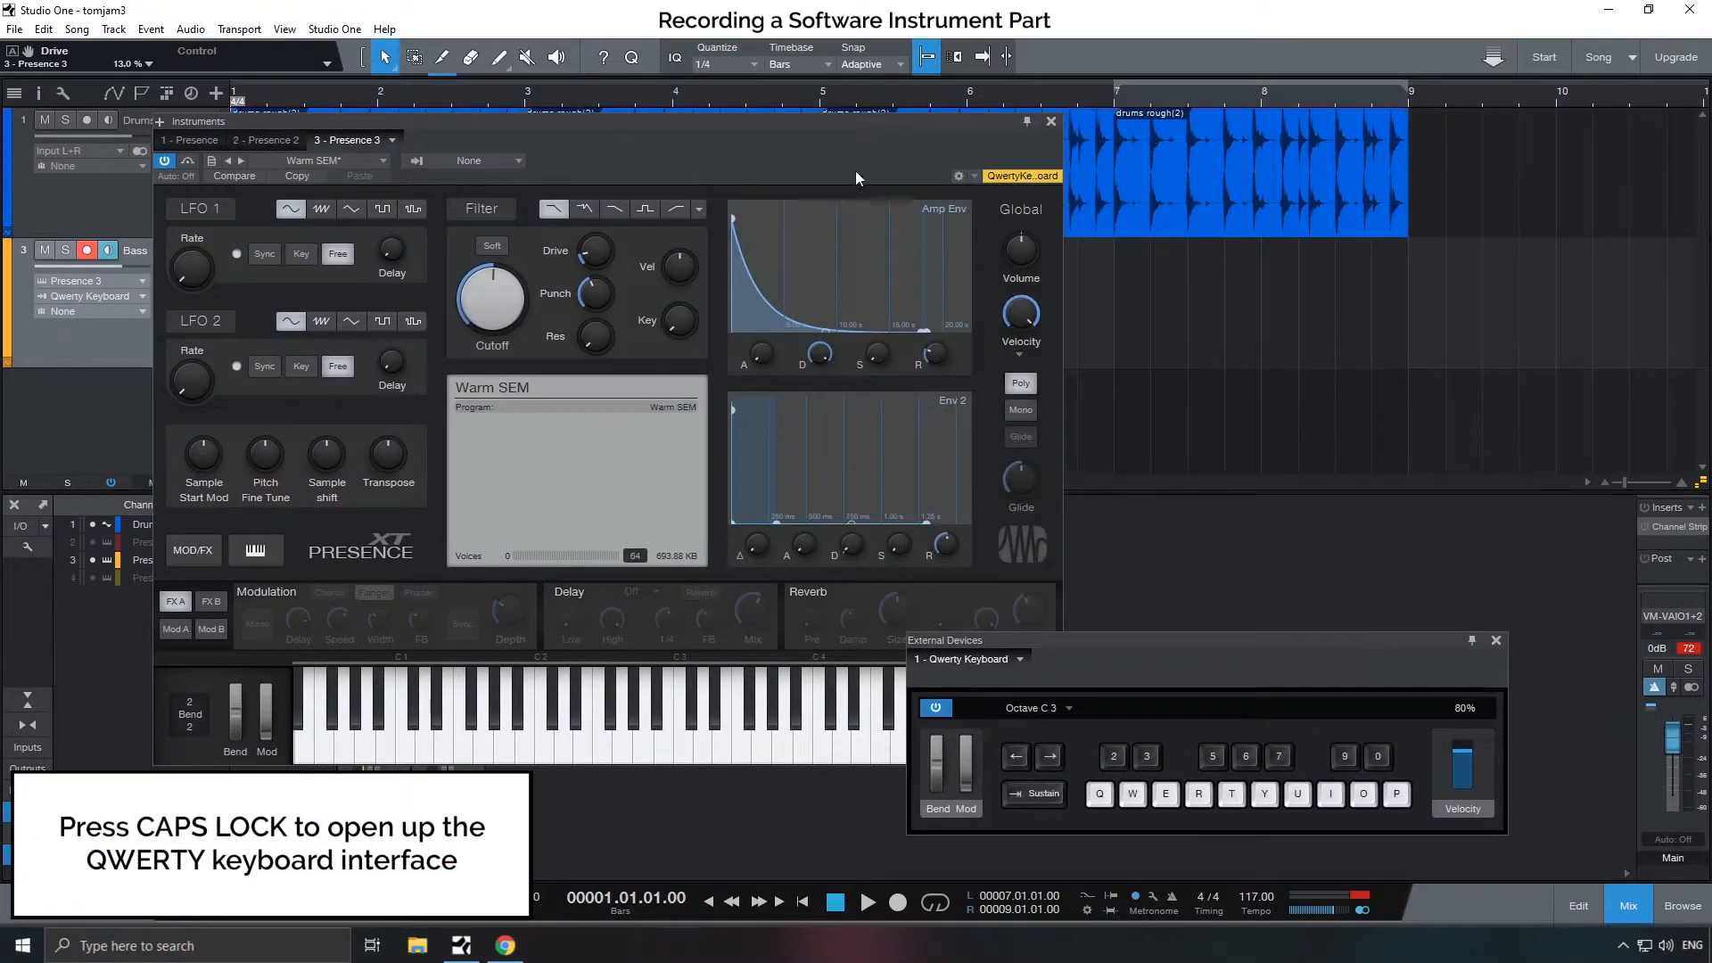
{"action": "left_click_drag", "start_coordinate": [954, 115], "coordinate": [1059, 68]}
{"action": "left_click_drag", "start_coordinate": [1290, 639], "coordinate": [925, 348]}
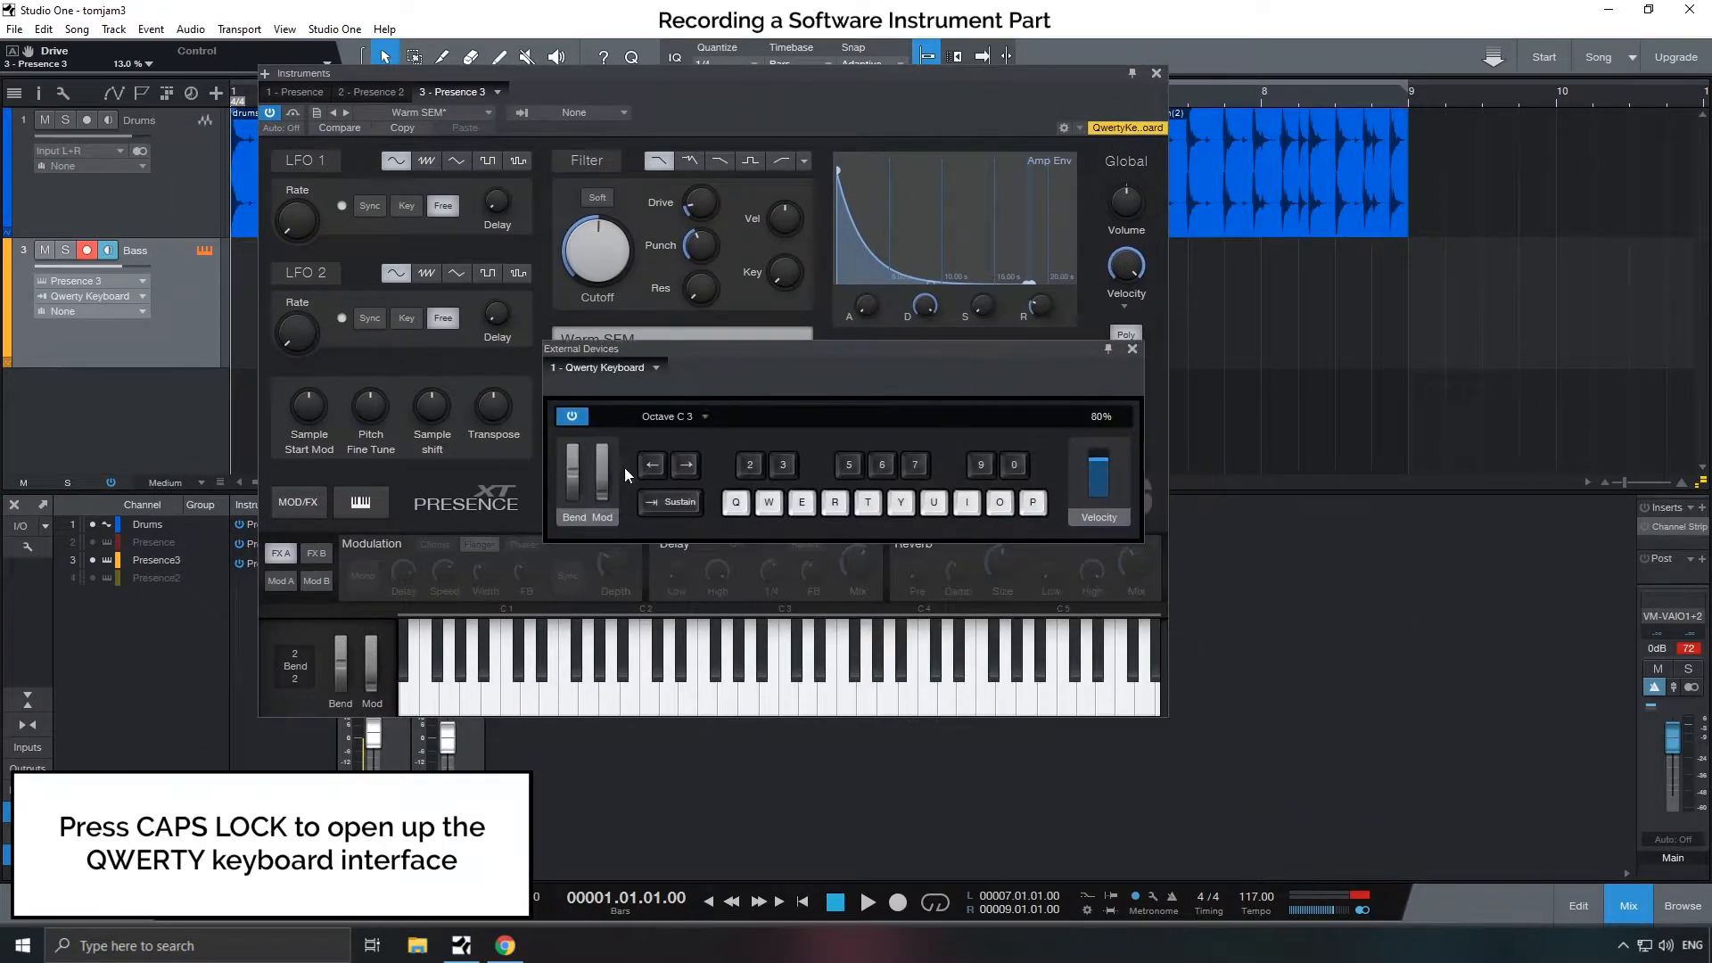
- Shift the Qwerty Keyboard down to octave C 2 and audition its low and high C notes
{"action": "key", "text": "q"}
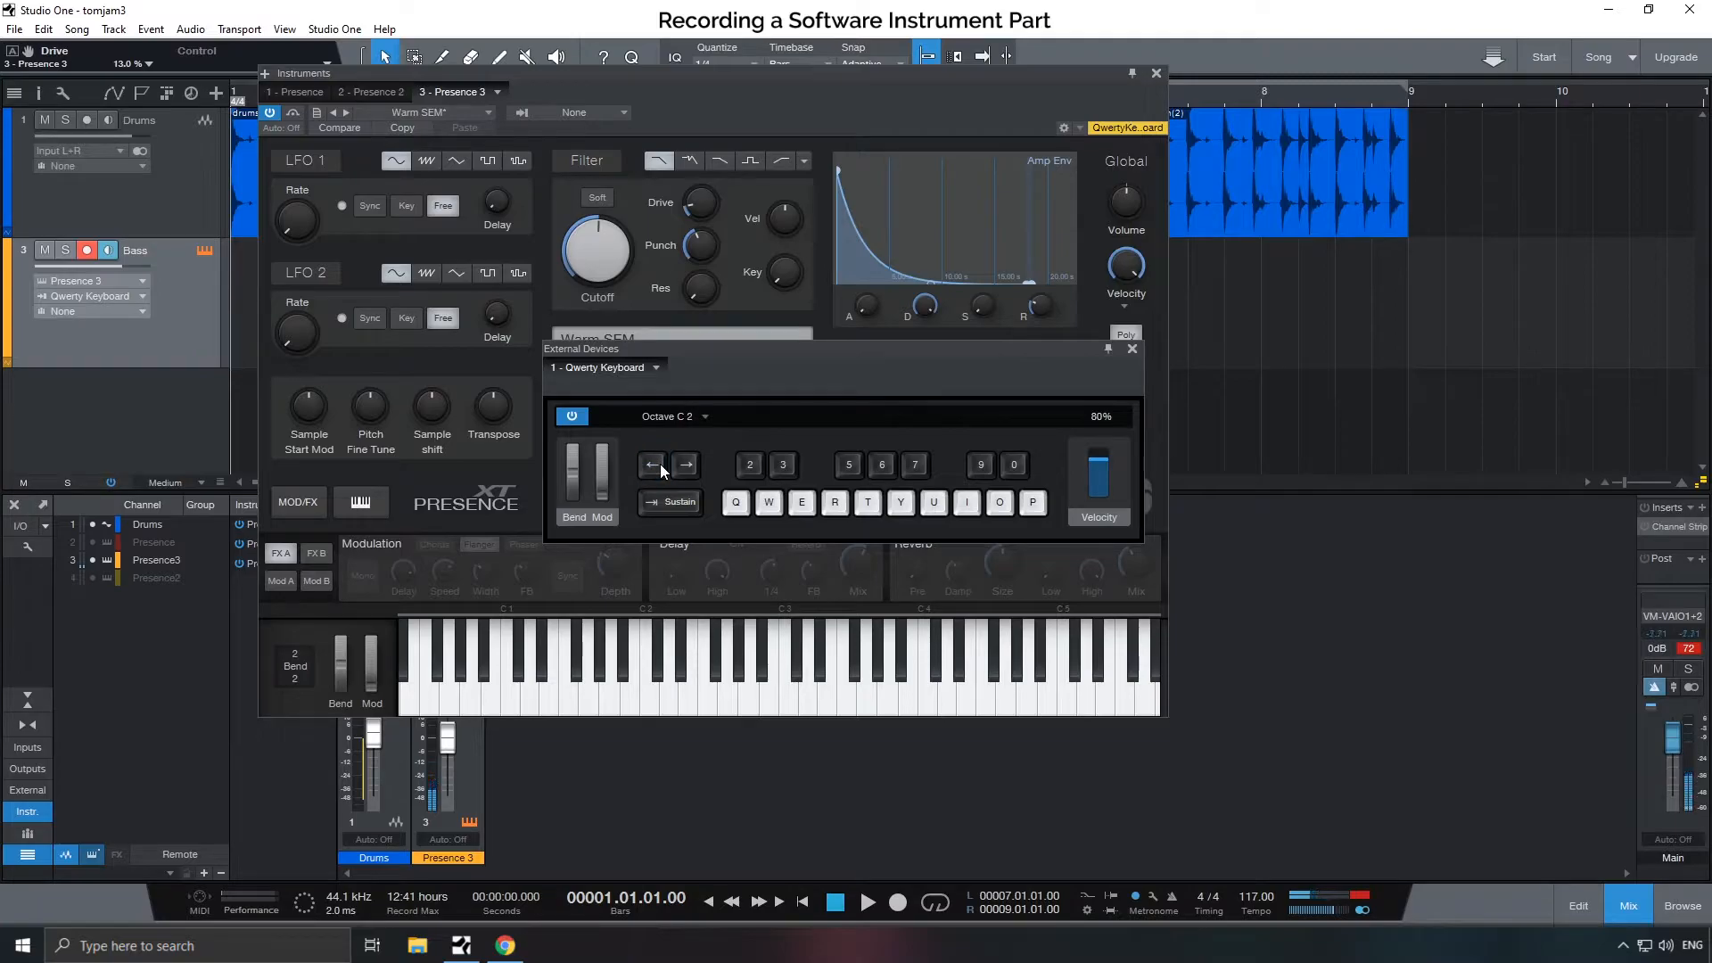
{"action": "key", "text": "q"}
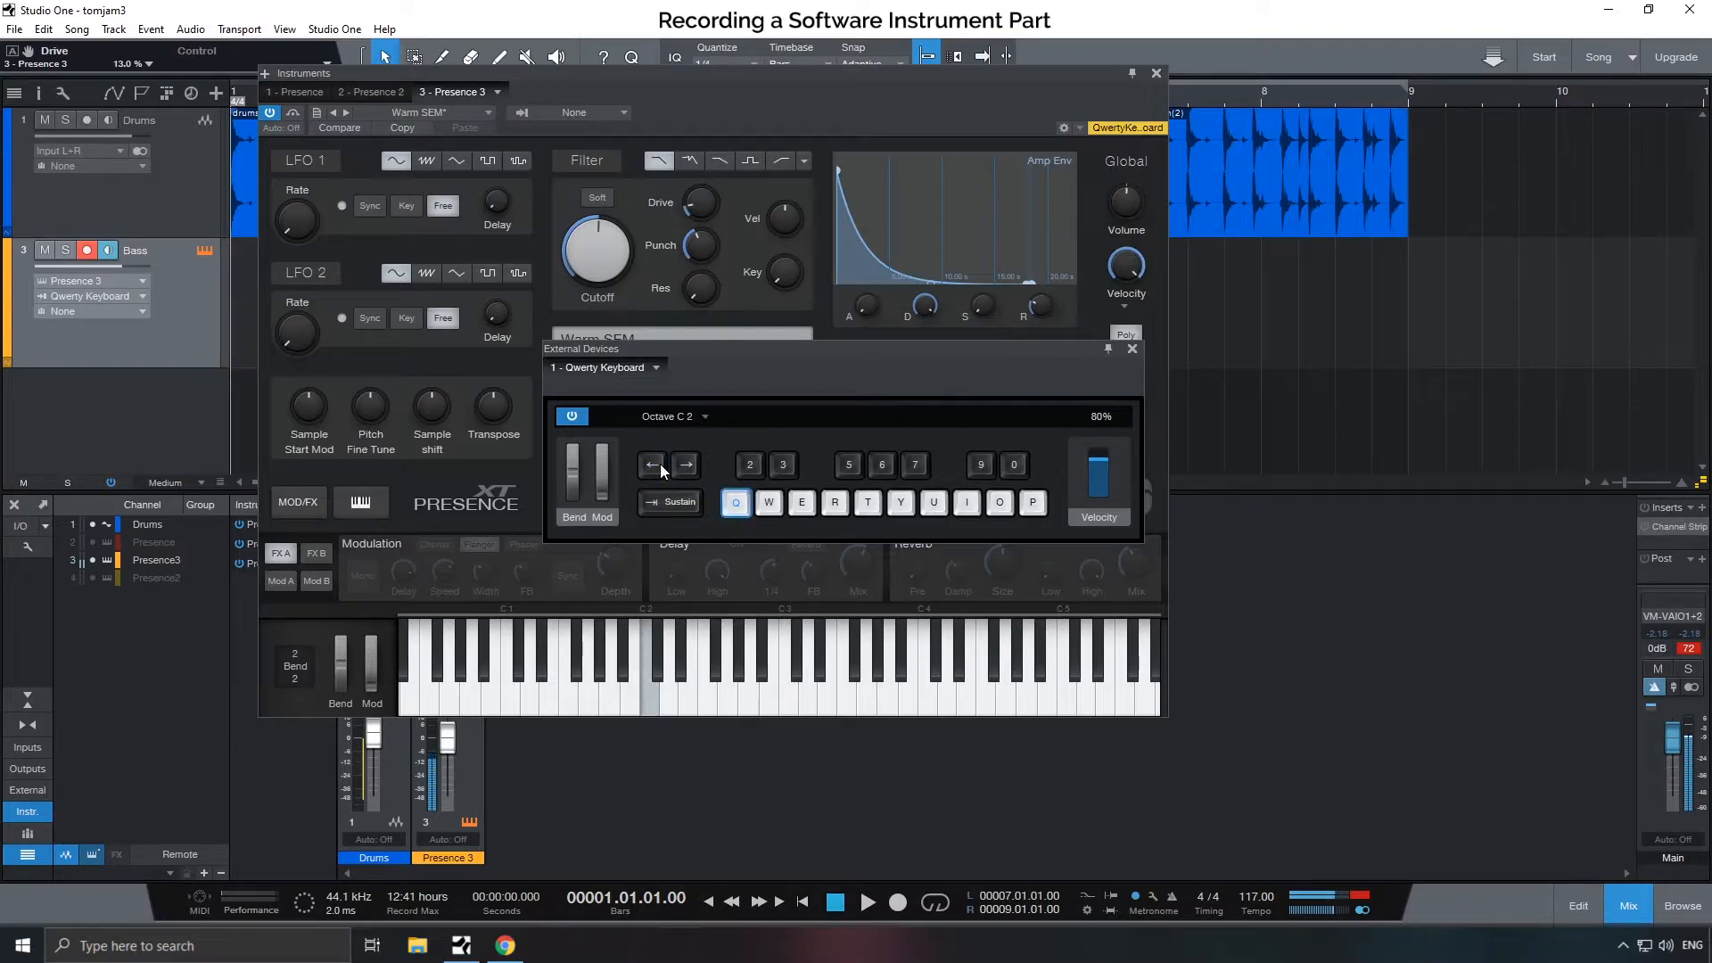
{"action": "left_click", "coordinate": [972, 505]}
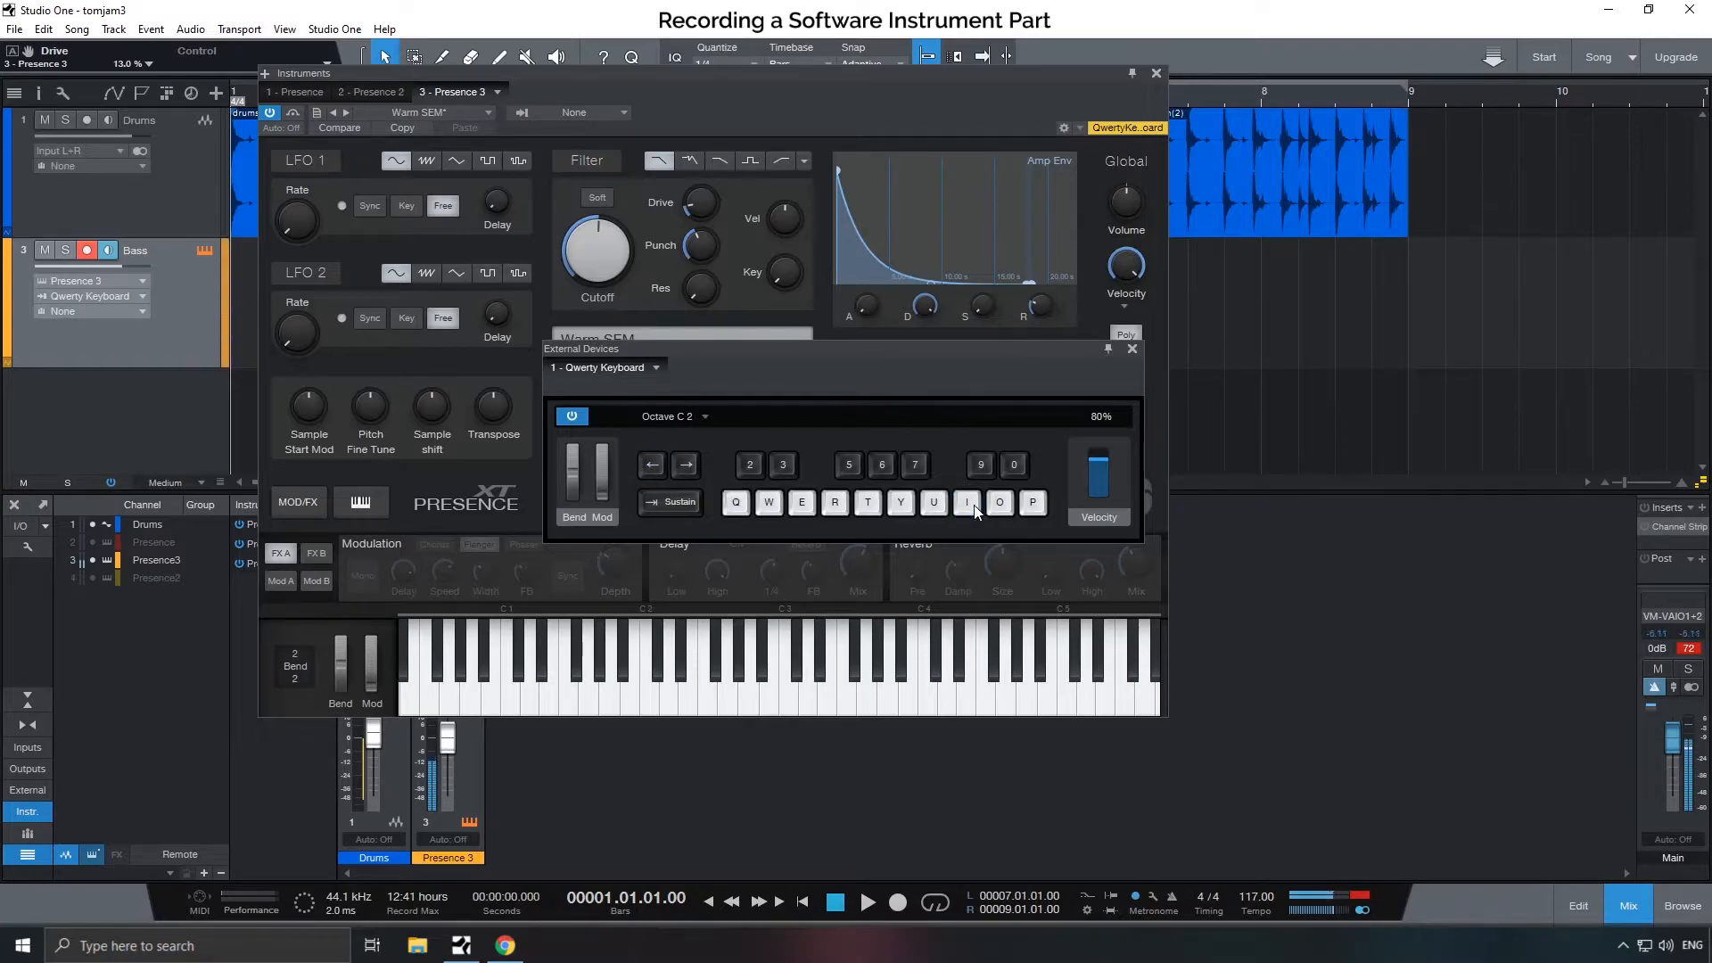
{"action": "left_click", "coordinate": [973, 505]}
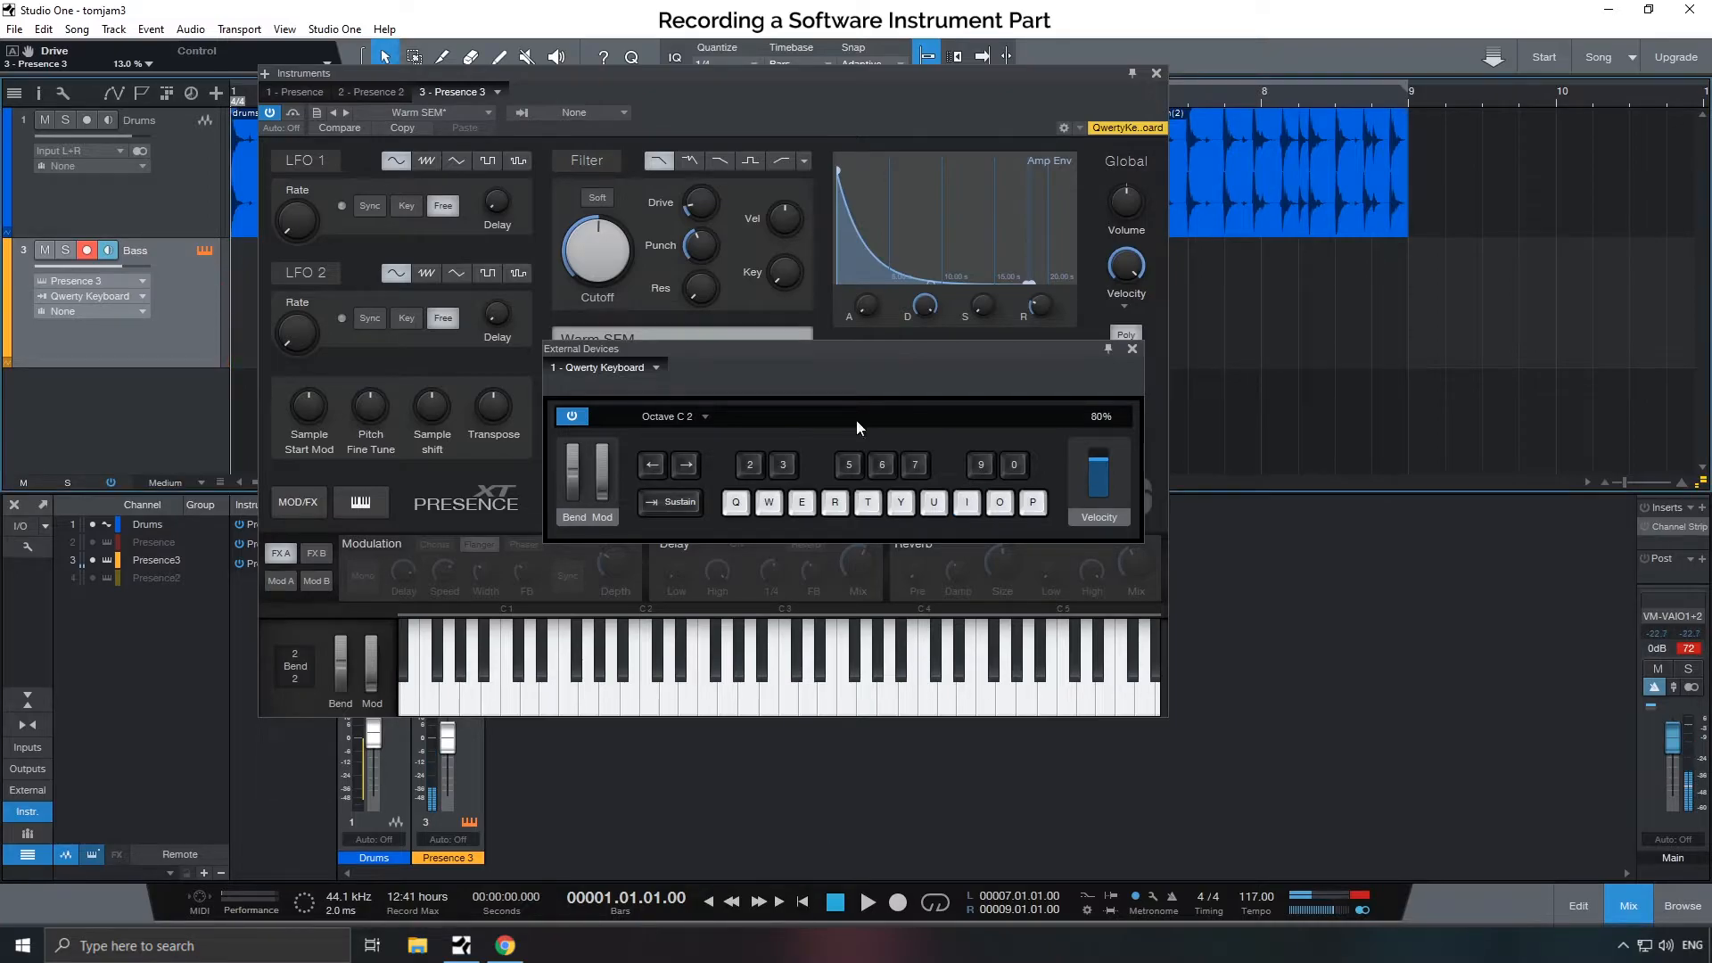
- Move the Presence editor clear of the timeline, turn looping on and set the loop range from bar 1 to bar 9
{"action": "left_click_drag", "start_coordinate": [965, 98], "coordinate": [1061, 261]}
{"action": "left_click", "coordinate": [935, 904]}
{"action": "left_click_drag", "start_coordinate": [1115, 88], "coordinate": [100, 27]}
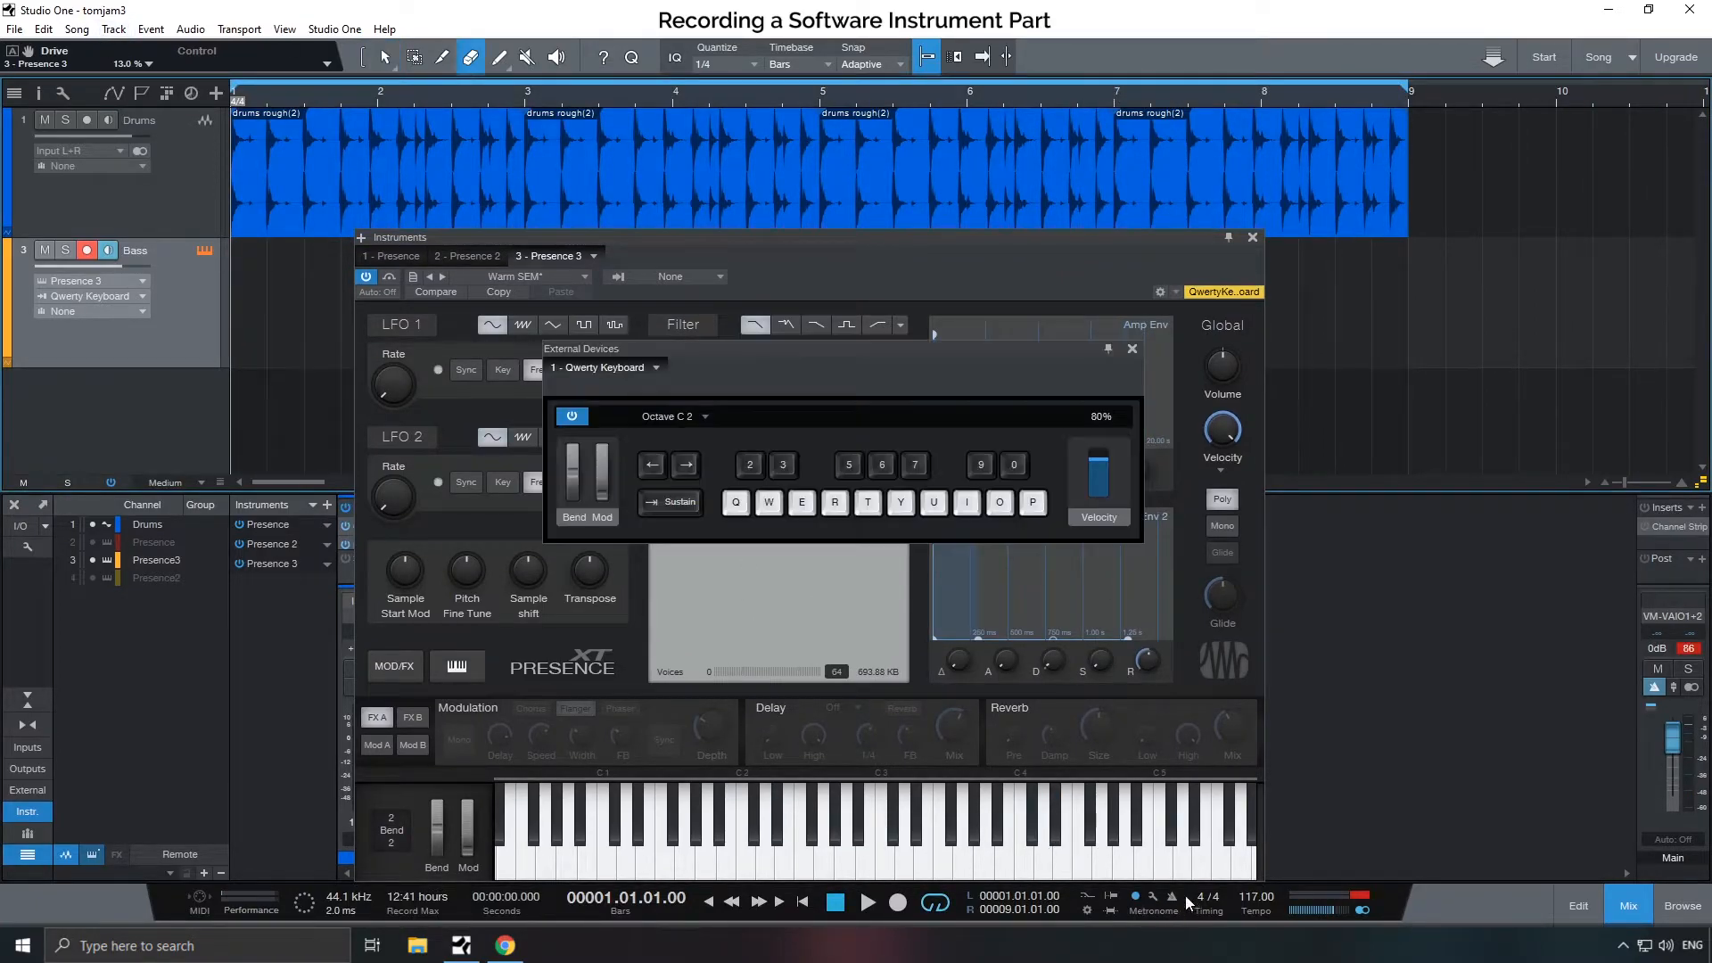
- Check the metronome's one-bar precount and record a bass line of C, A#, D# and F on the Bass track
{"action": "left_click", "coordinate": [1152, 895]}
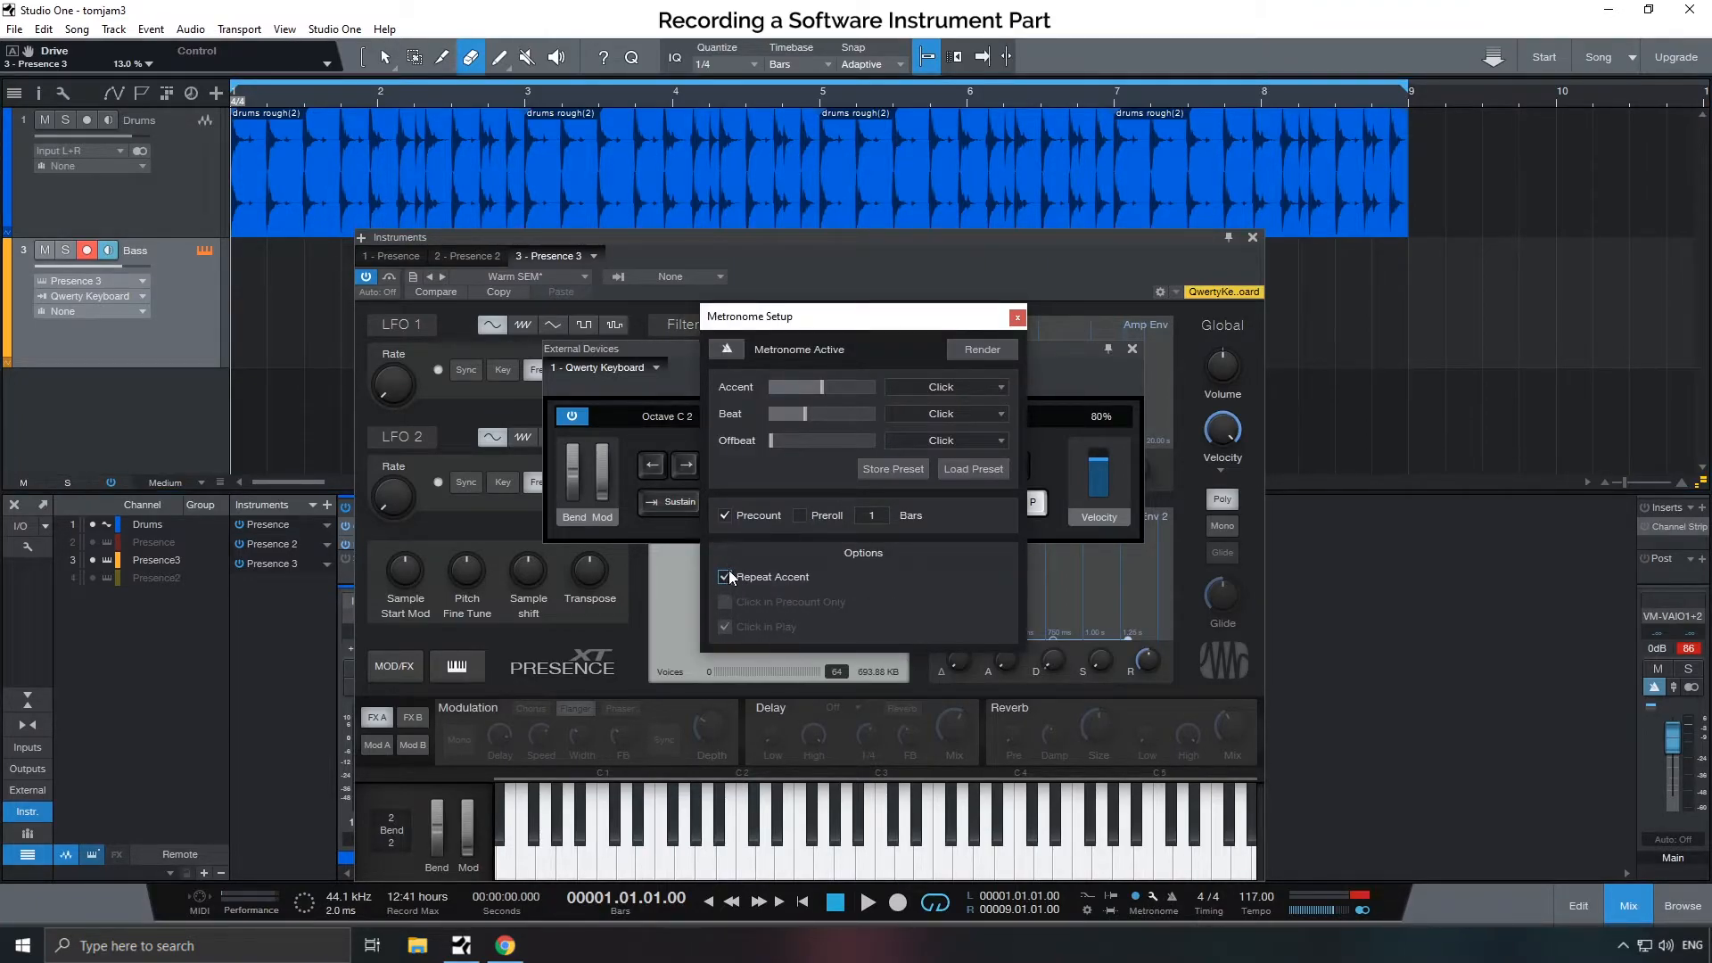
{"action": "left_click", "coordinate": [1016, 317]}
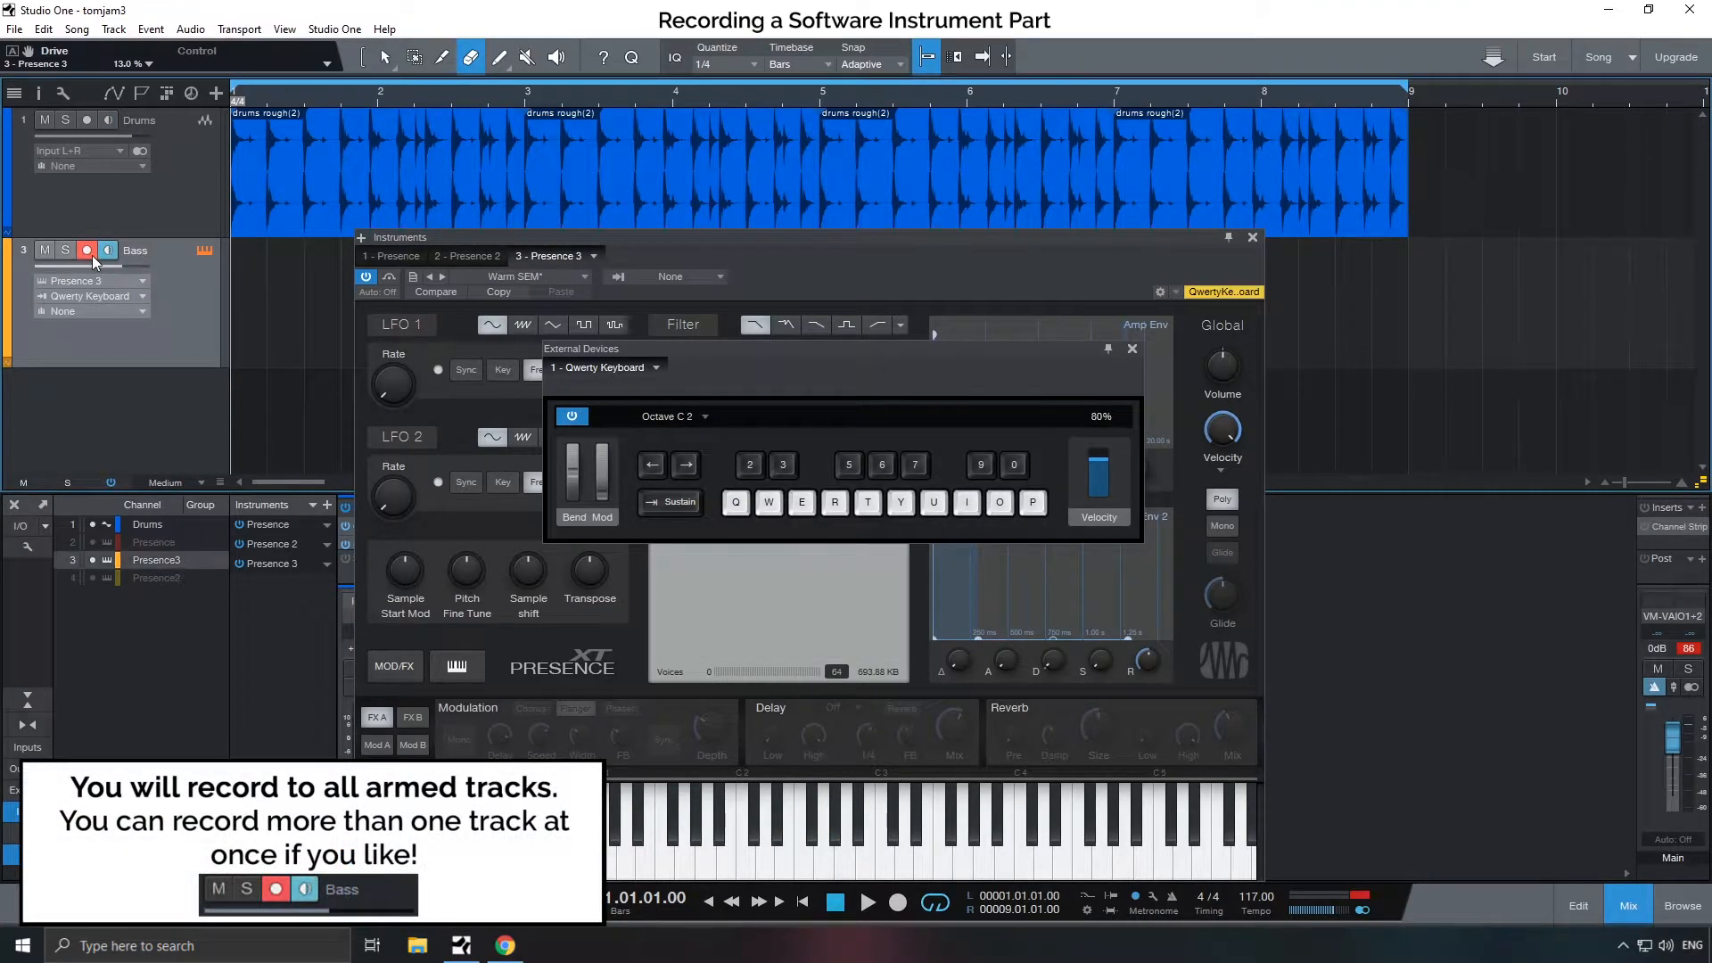
{"action": "left_click", "coordinate": [898, 902]}
{"action": "key", "text": "i"}
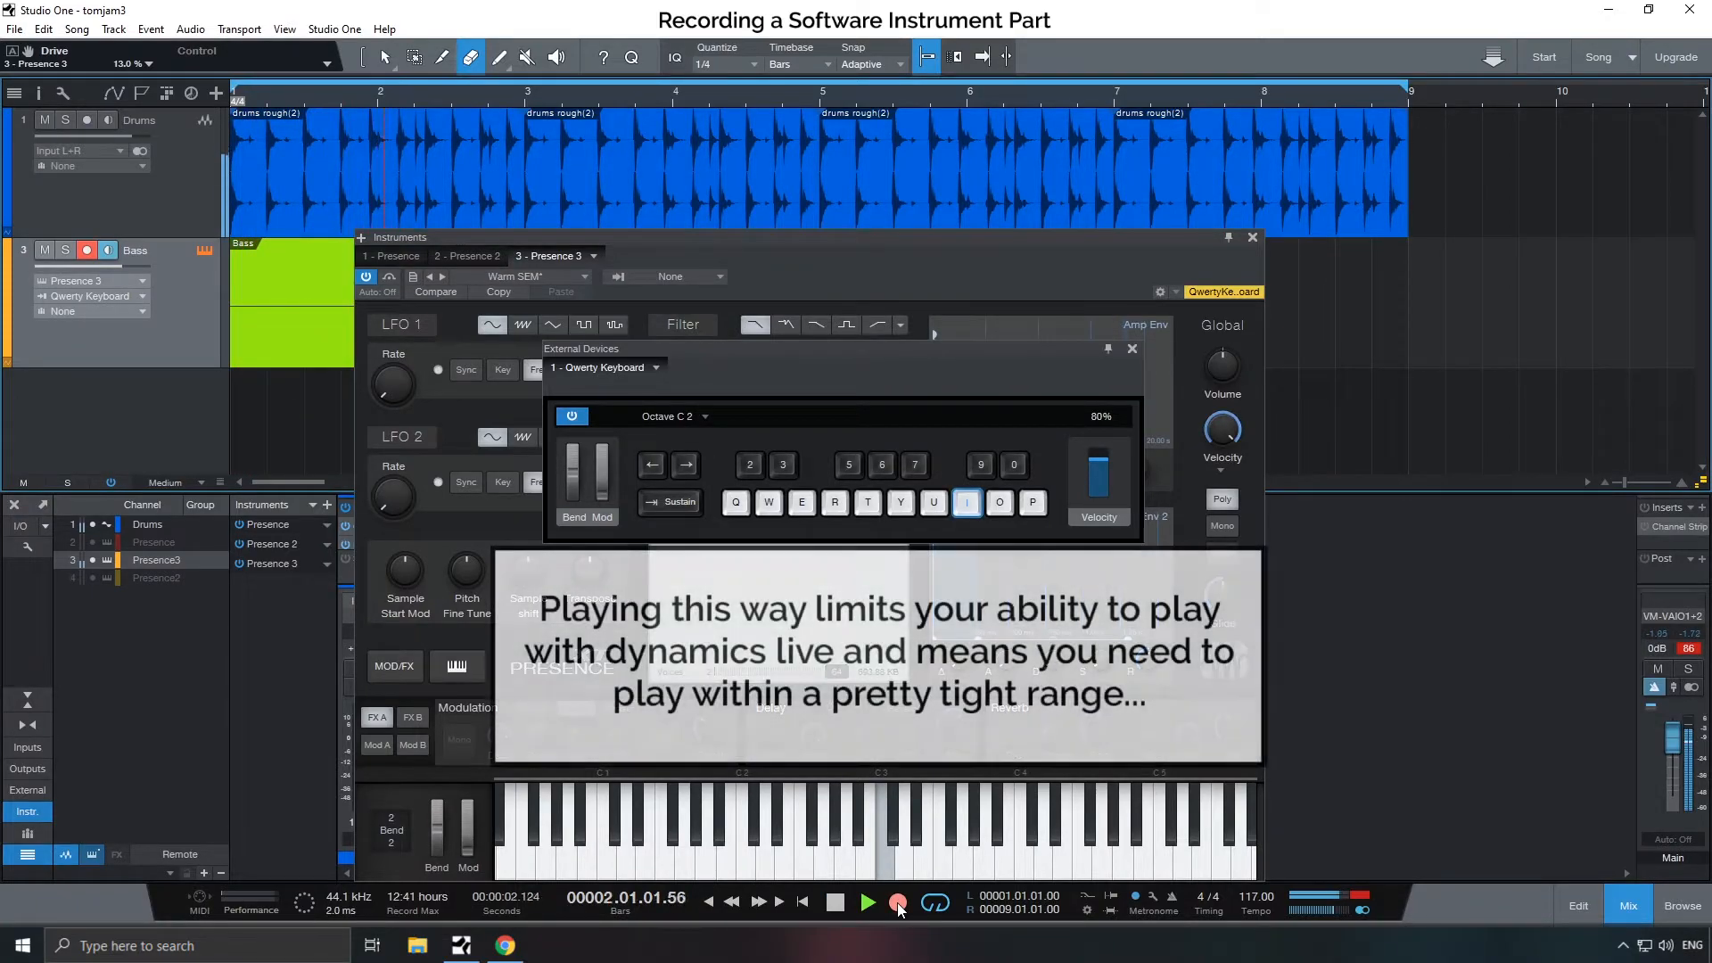
{"action": "key", "text": "7"}
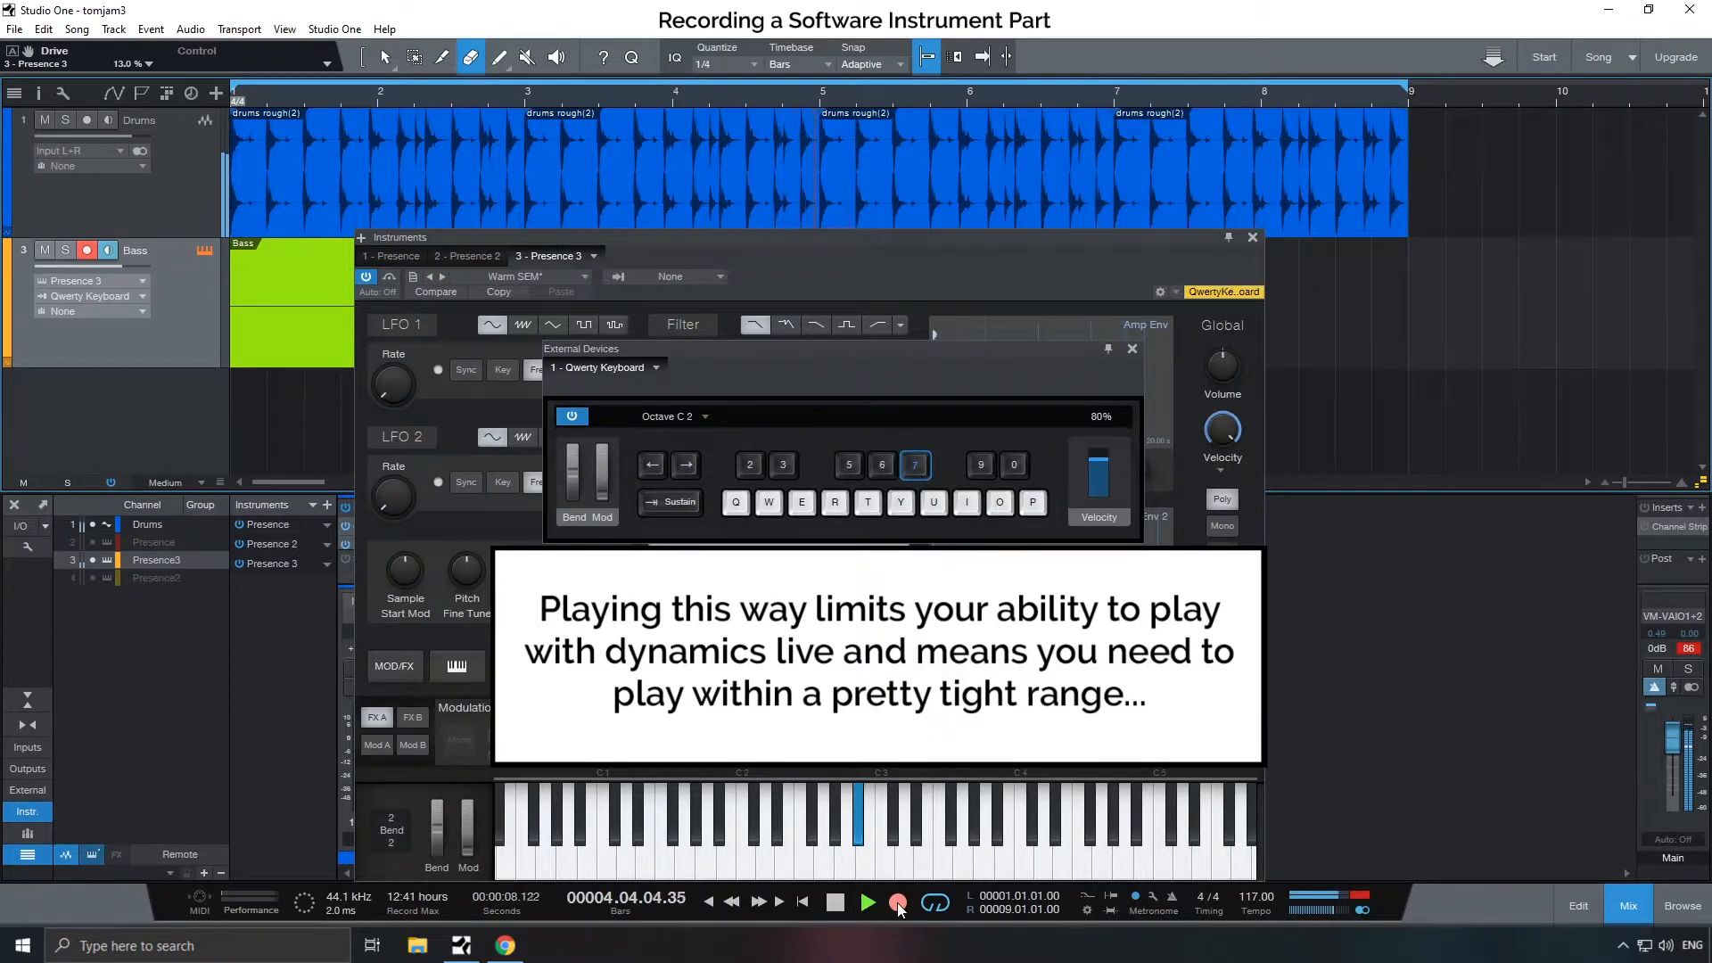
{"action": "key", "text": "3"}
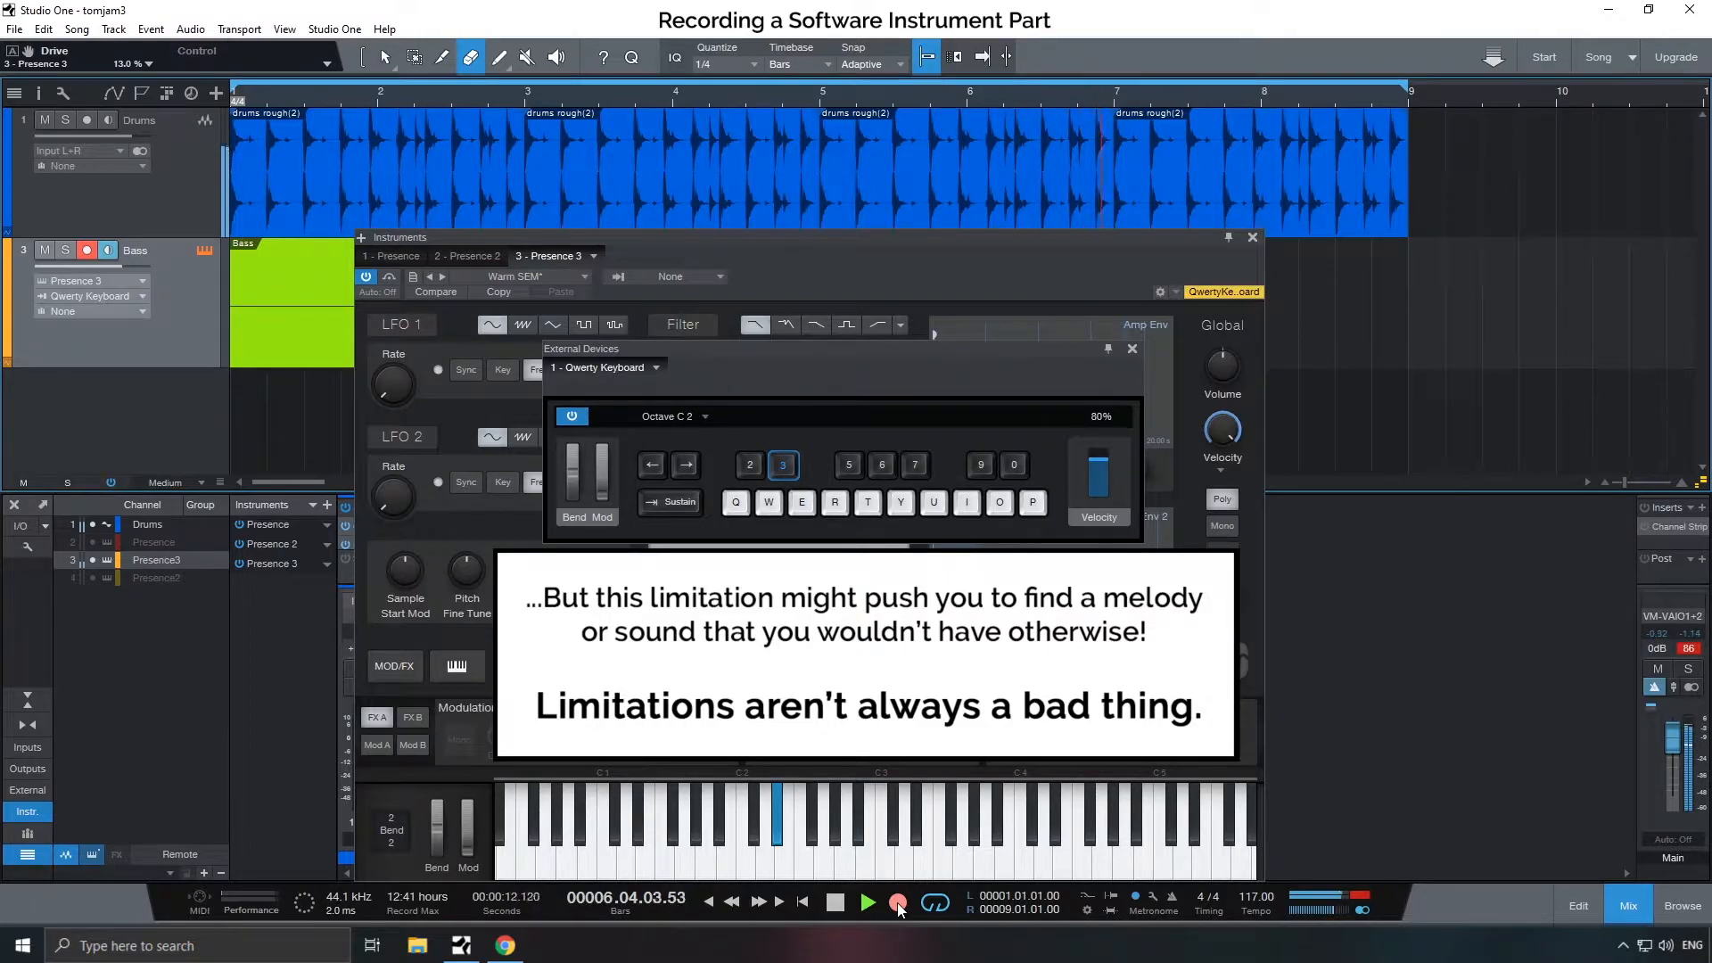
{"action": "key", "text": "r"}
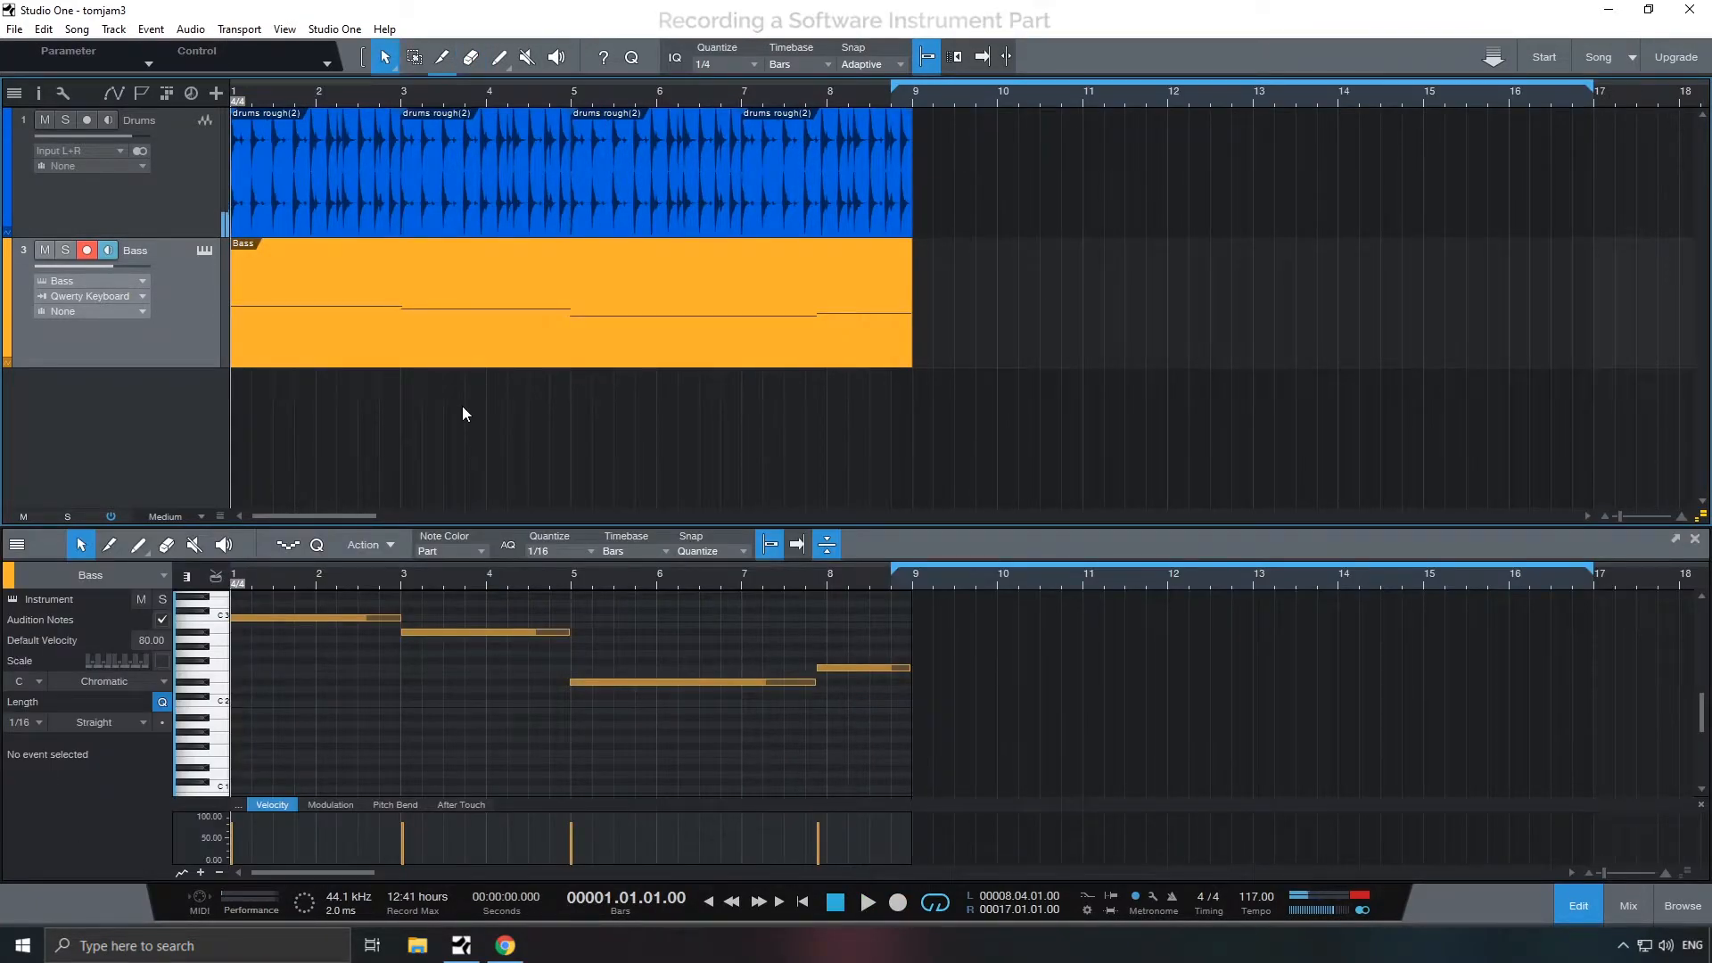
- Add an instrument track named Strings with a tan colour and a new Presence instrument as its output
{"action": "type", "text": "tStrong"}
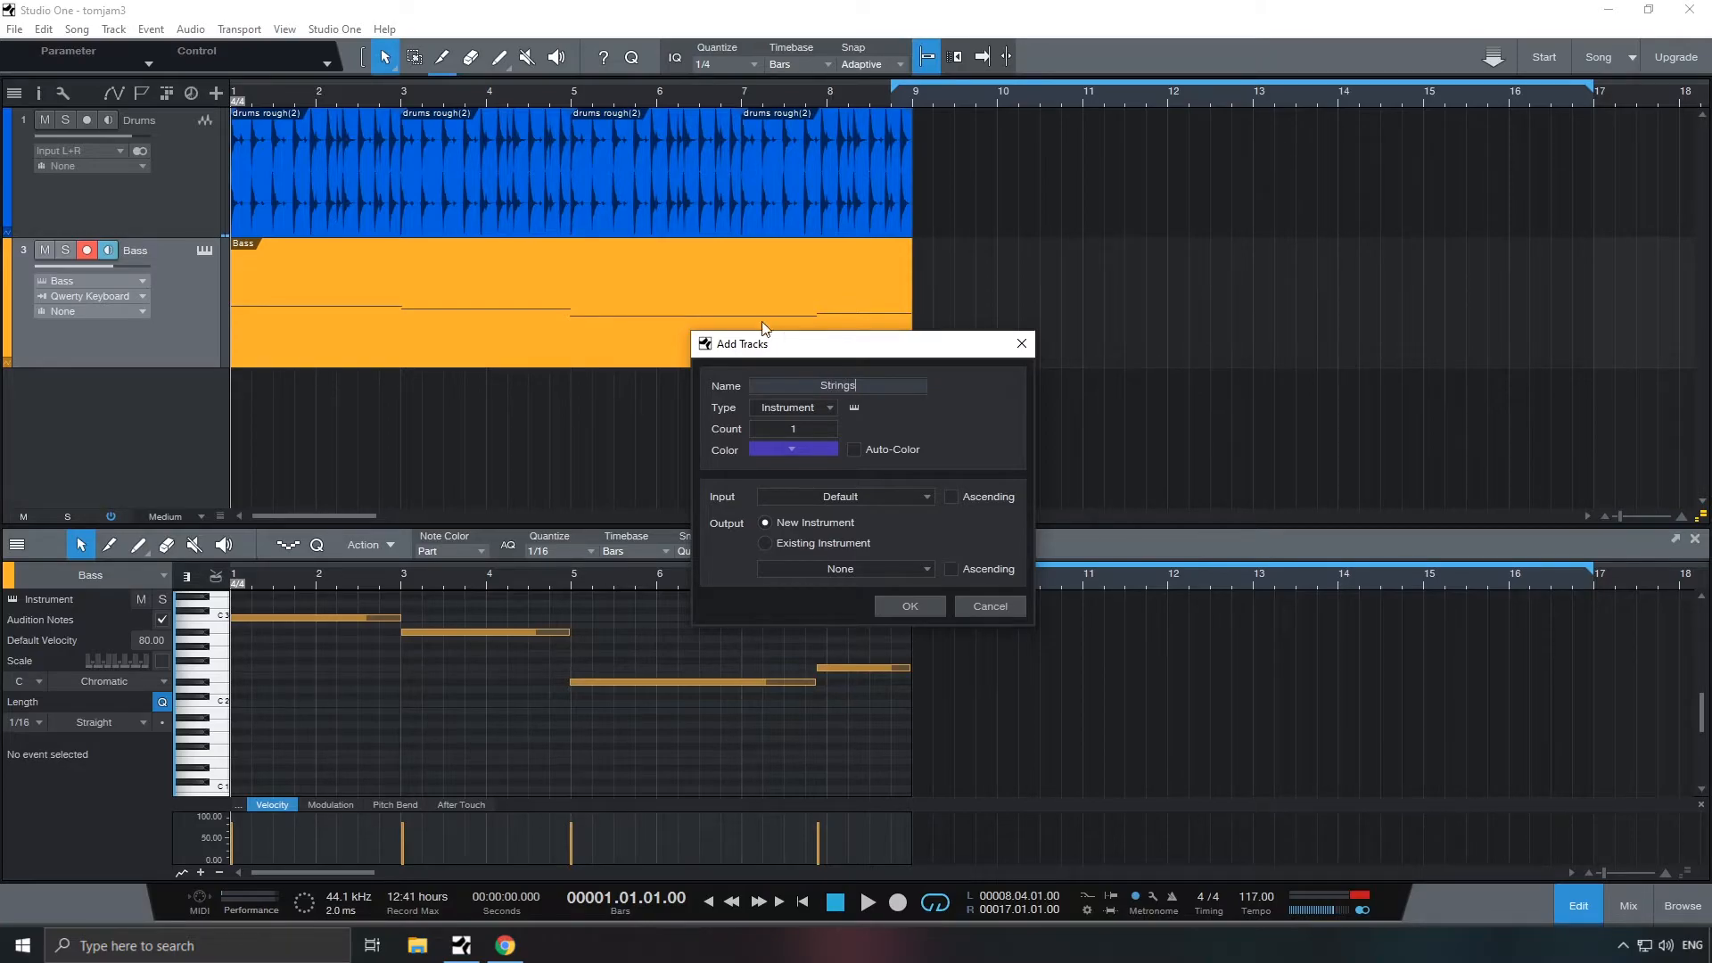
{"action": "left_click", "coordinate": [864, 496]}
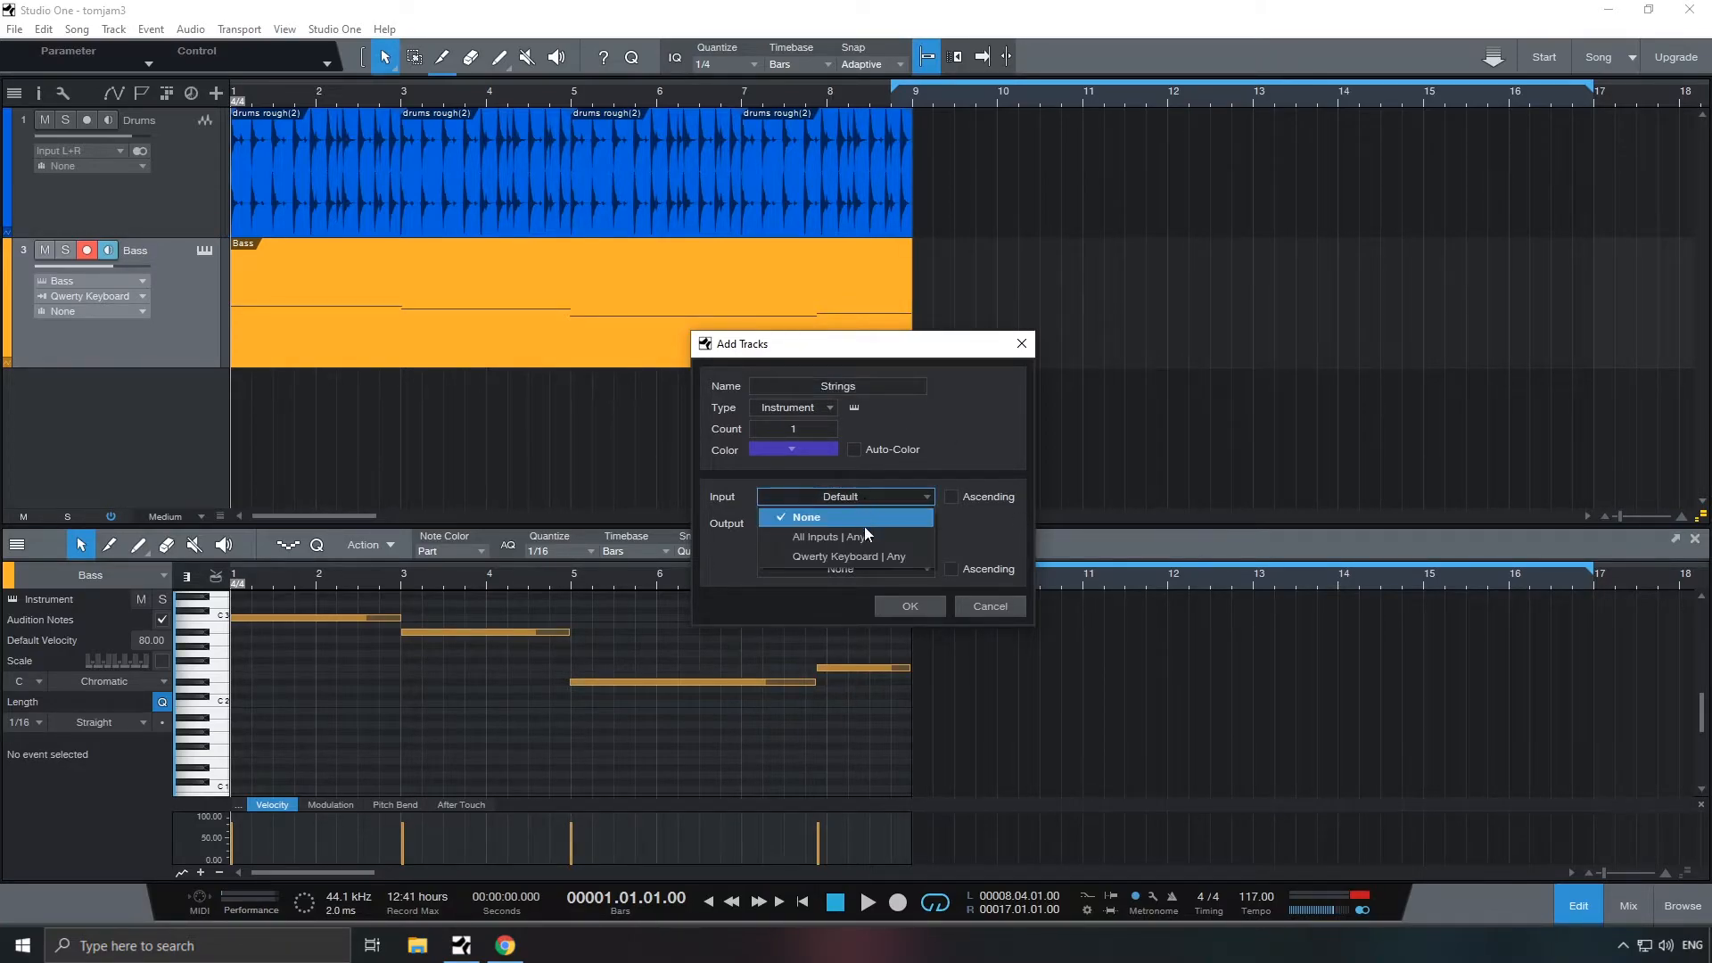
{"action": "left_click", "coordinate": [790, 403]}
{"action": "left_click", "coordinate": [799, 454]}
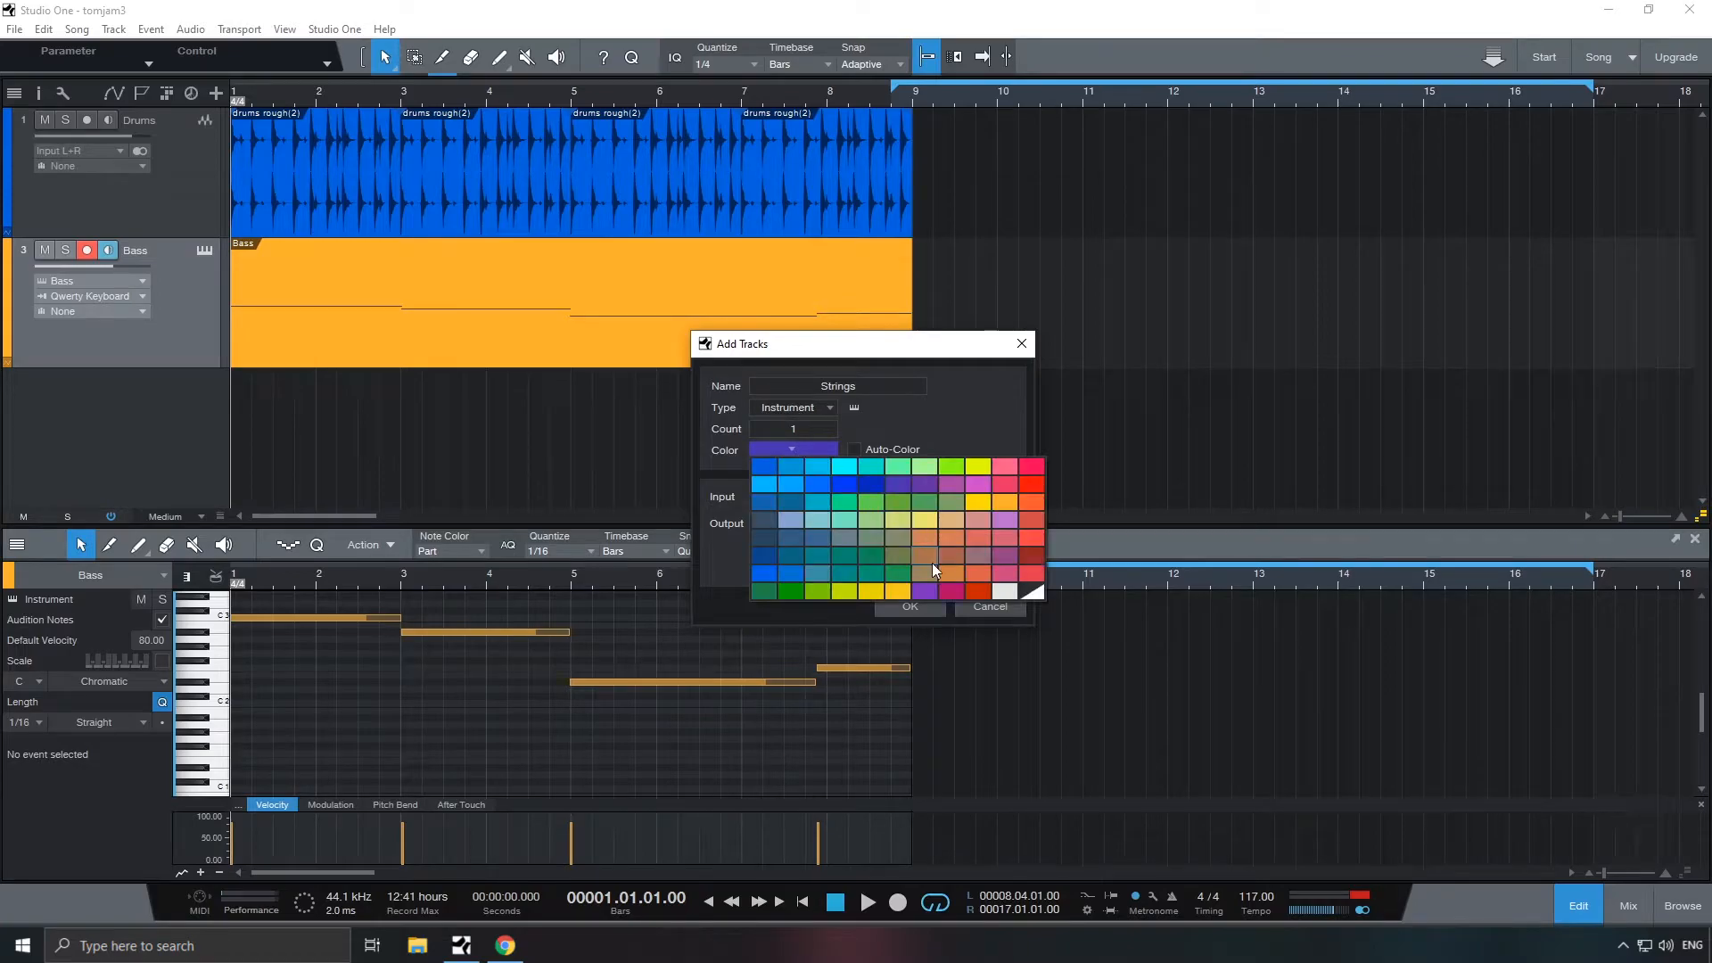
{"action": "left_click", "coordinate": [933, 563]}
{"action": "left_click", "coordinate": [828, 449]}
{"action": "left_click", "coordinate": [940, 571]}
{"action": "left_click", "coordinate": [848, 569]}
{"action": "left_click", "coordinate": [838, 608]}
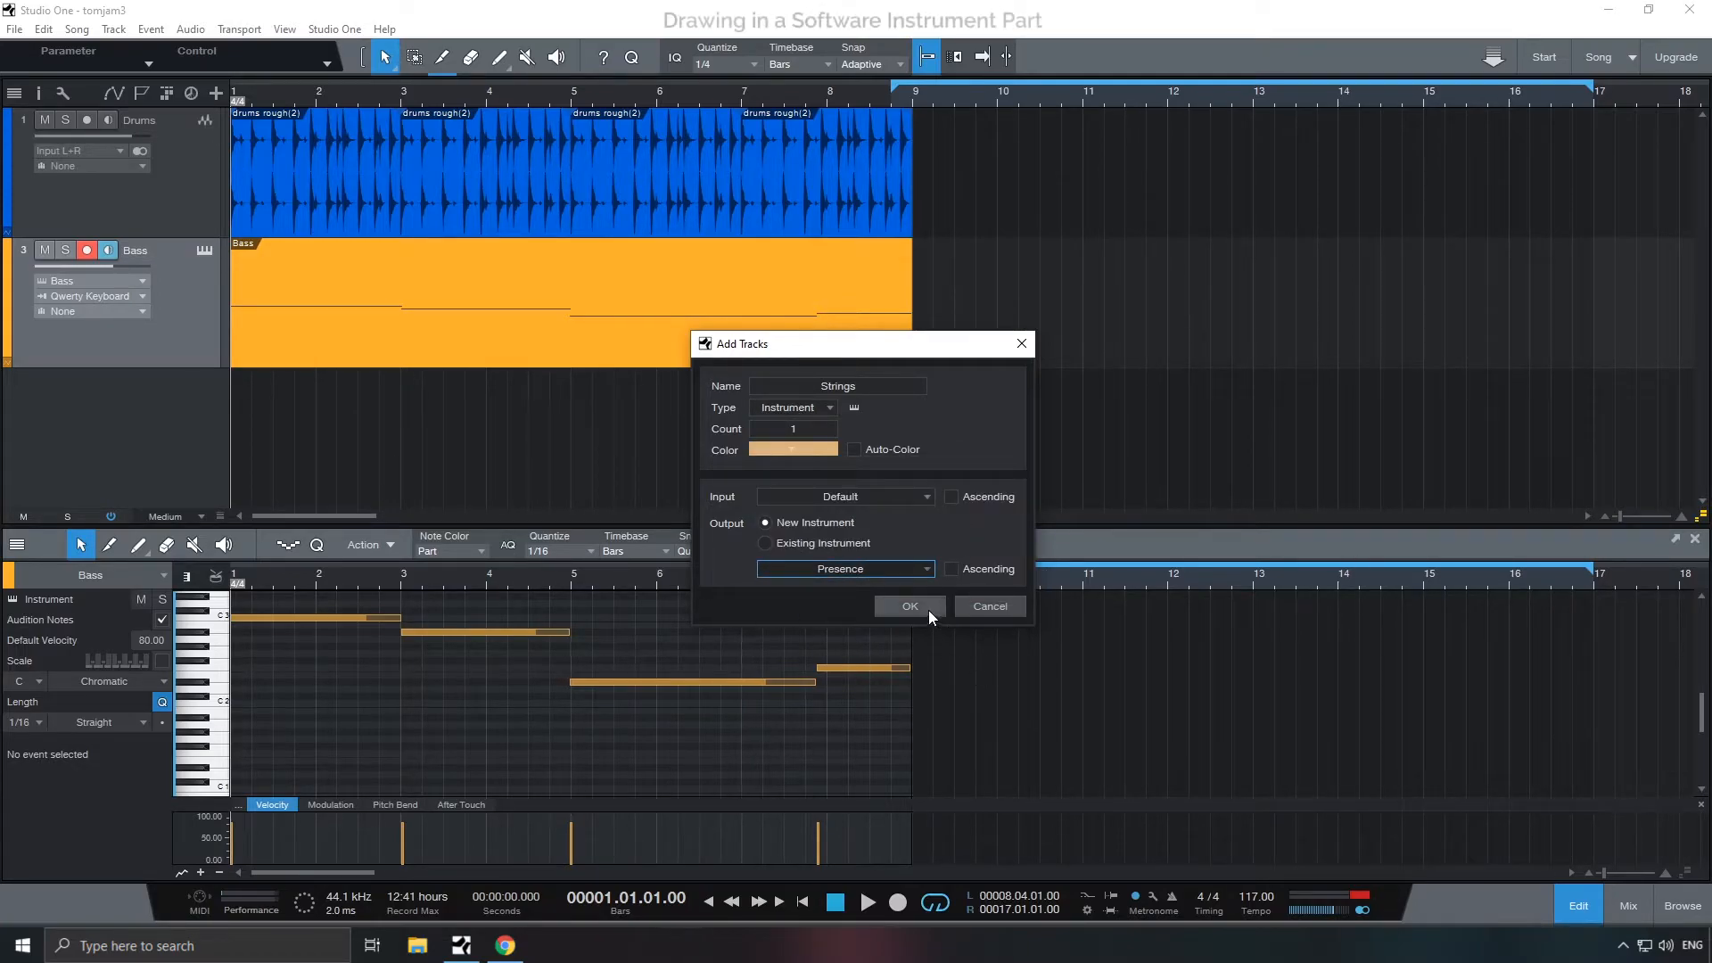
{"action": "left_click", "coordinate": [925, 607]}
- Open the Strings track's new Presence instrument and rename it Strings
{"action": "left_click", "coordinate": [205, 379]}
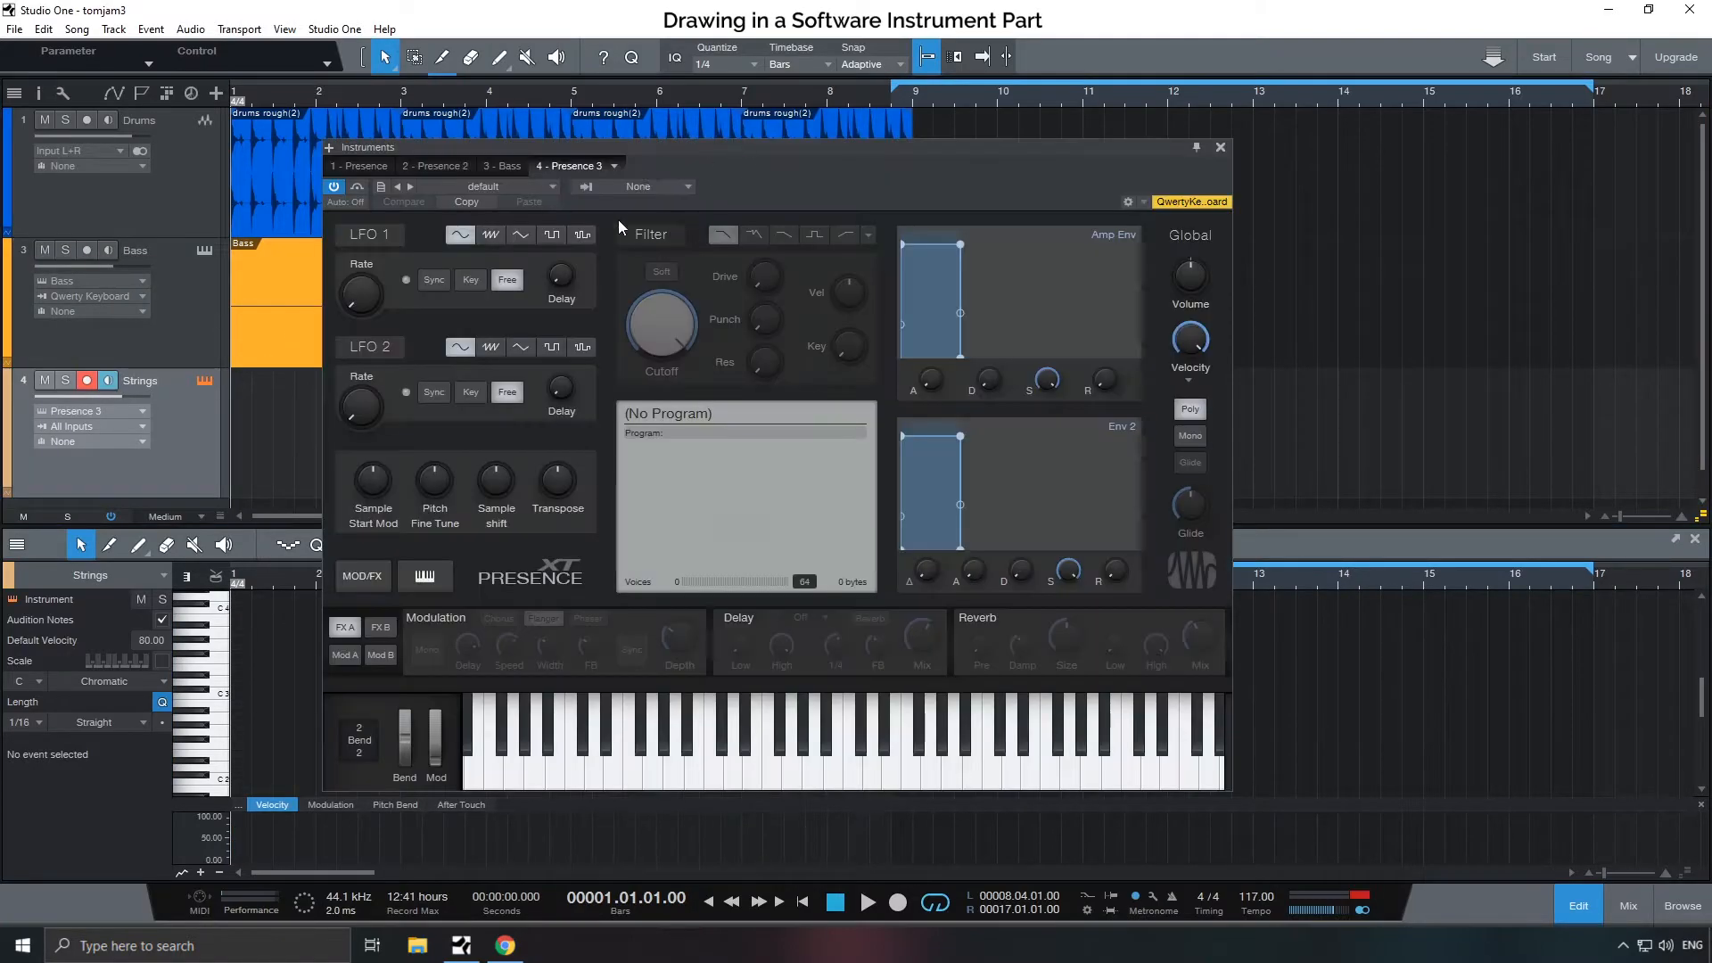
{"action": "left_click", "coordinate": [614, 167]}
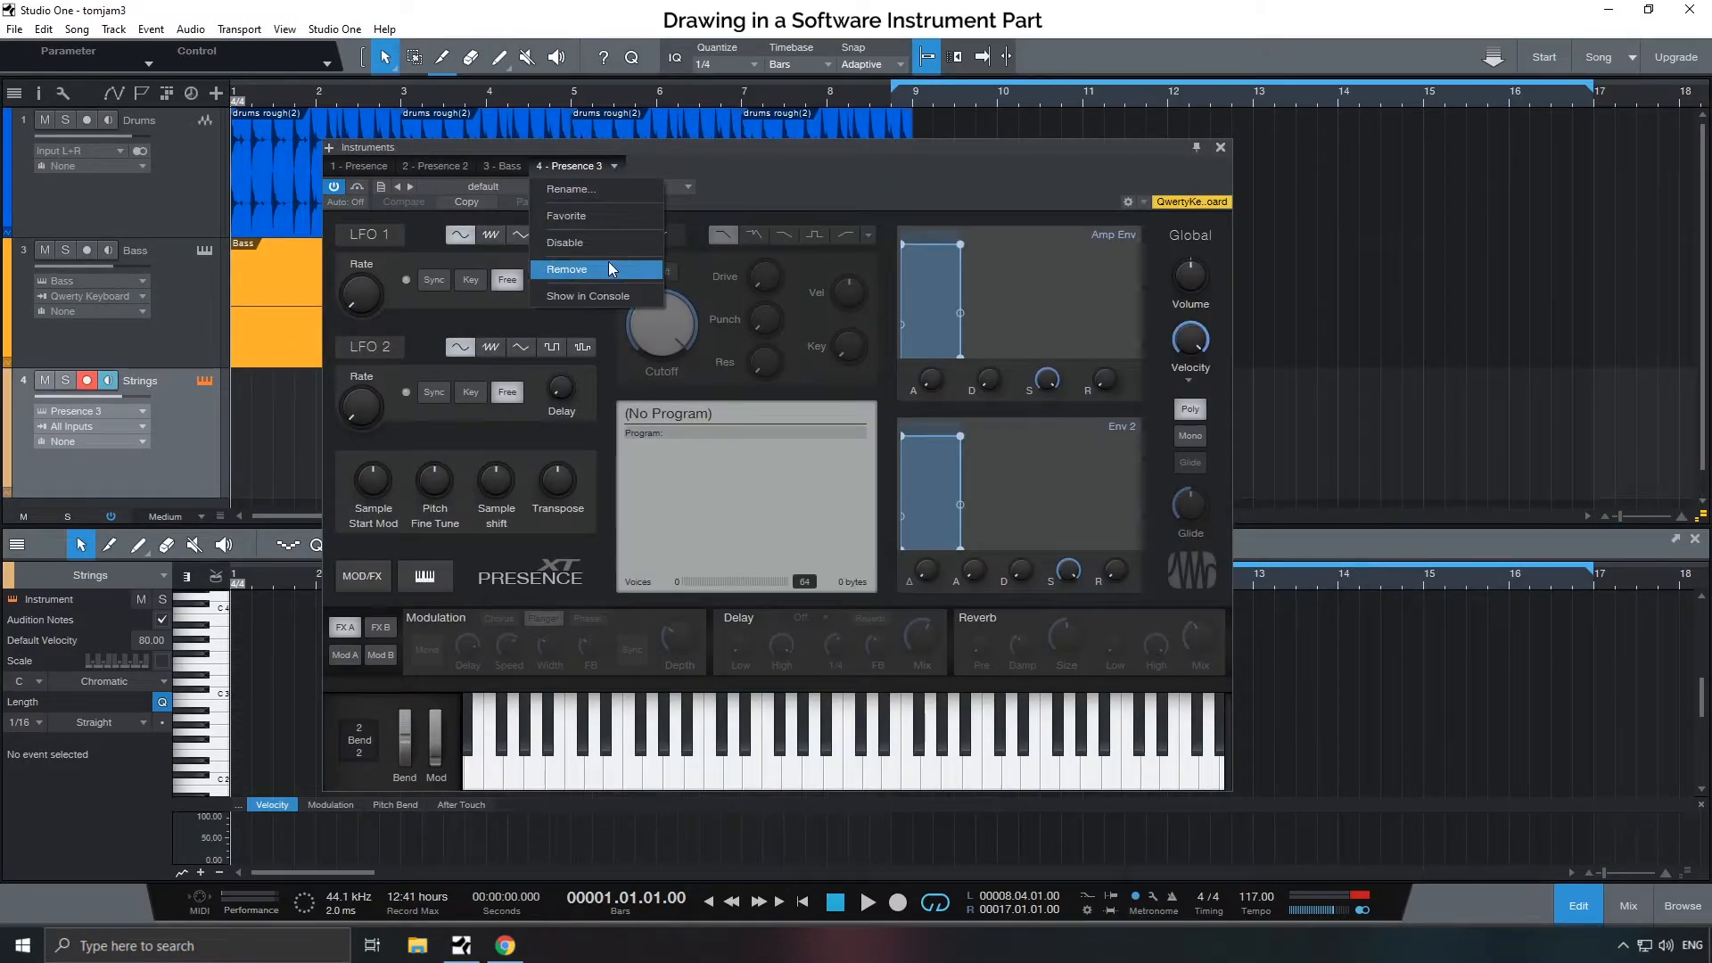
{"action": "left_click", "coordinate": [596, 190]}
{"action": "type", "text": "Strings"}
{"action": "key", "text": "Return"}
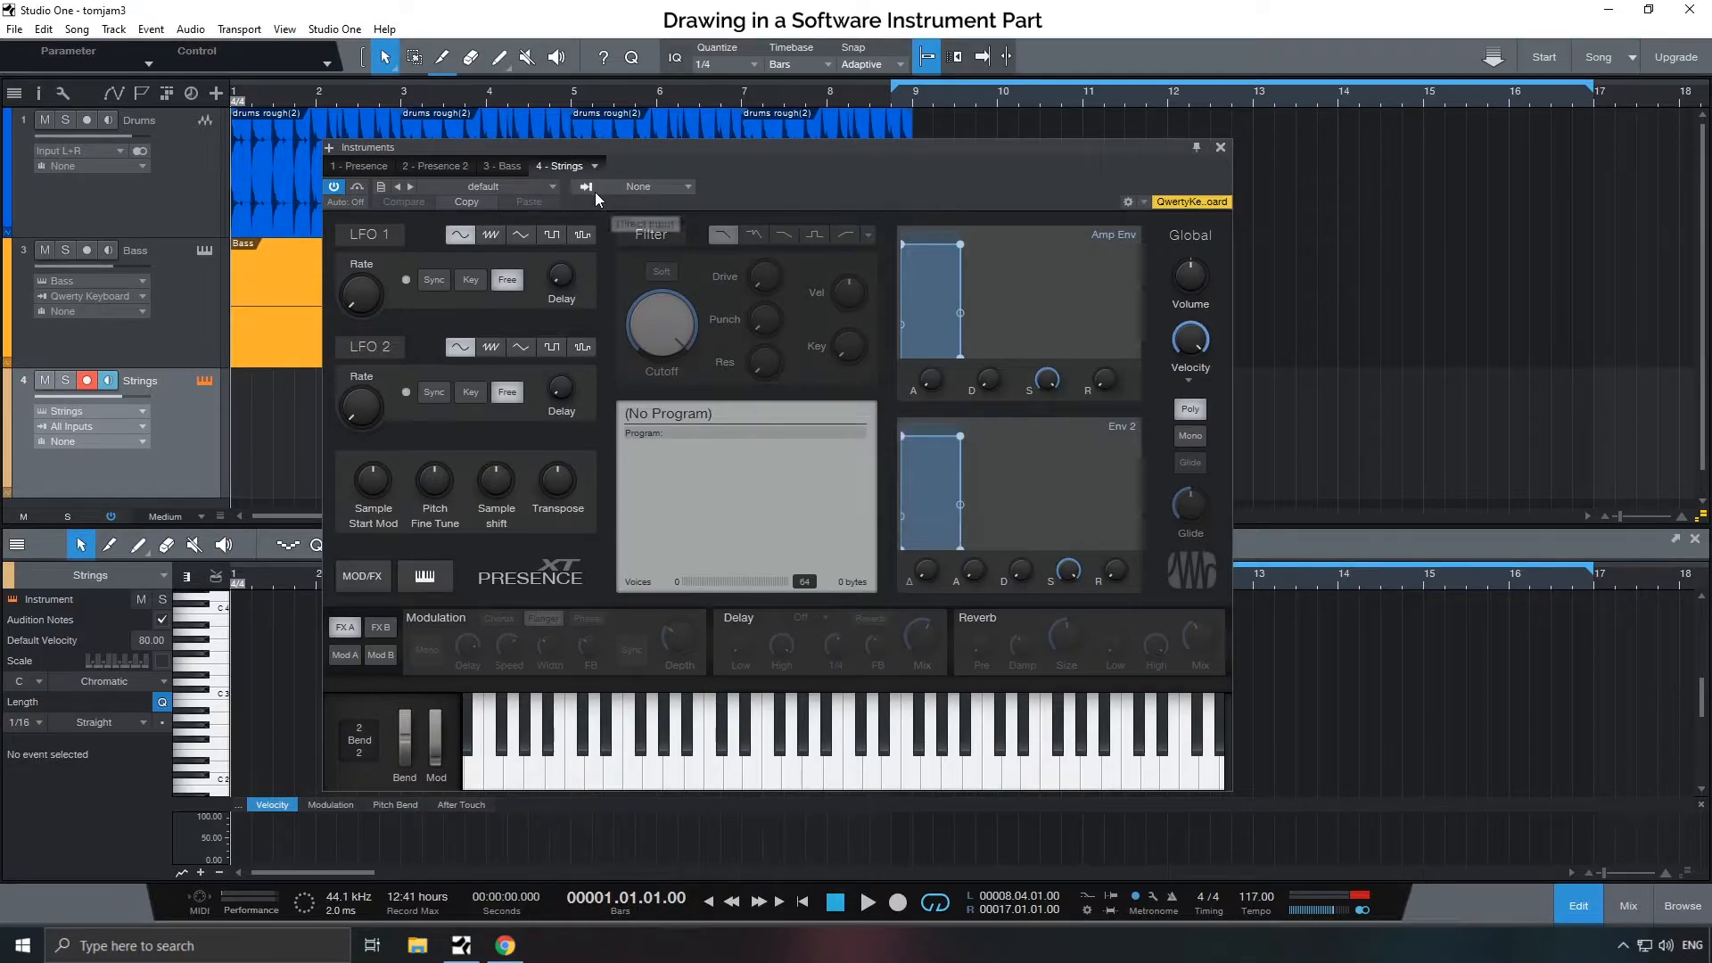
- Load the 10 Violas Legato preset from the Artist Instruments Strings folder into the Strings instrument and audition a few notes
{"action": "left_click", "coordinate": [392, 165]}
{"action": "left_click", "coordinate": [422, 166]}
{"action": "left_click", "coordinate": [507, 166]}
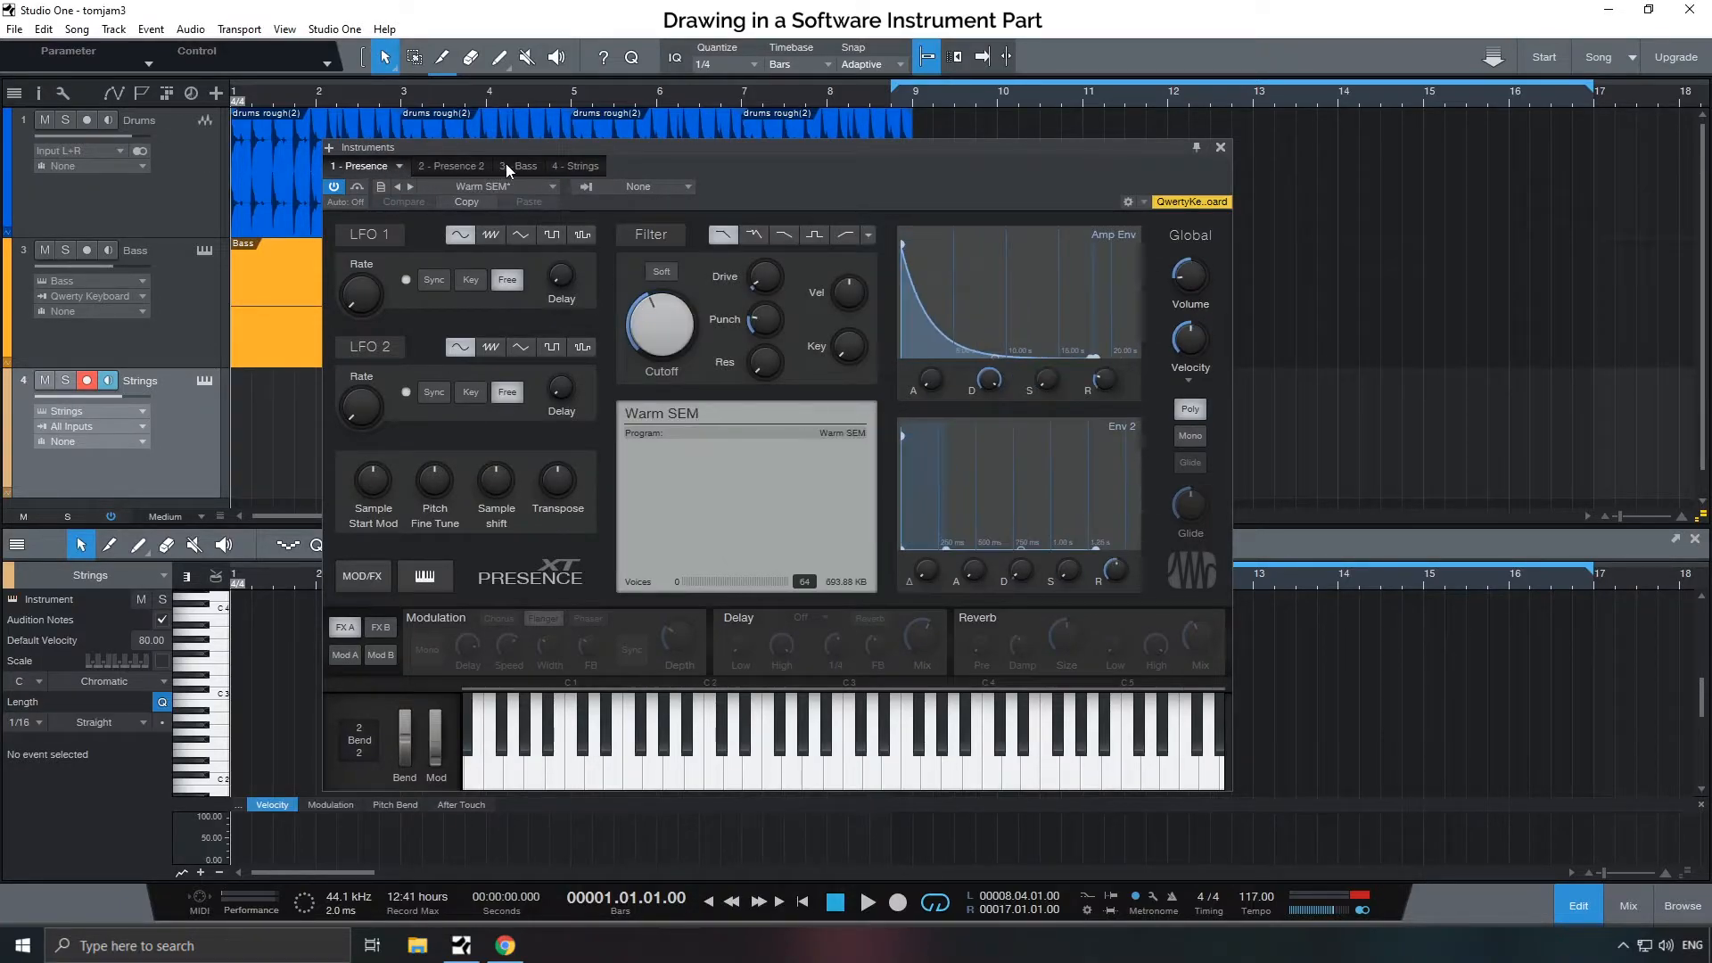
{"action": "left_click", "coordinate": [580, 167]}
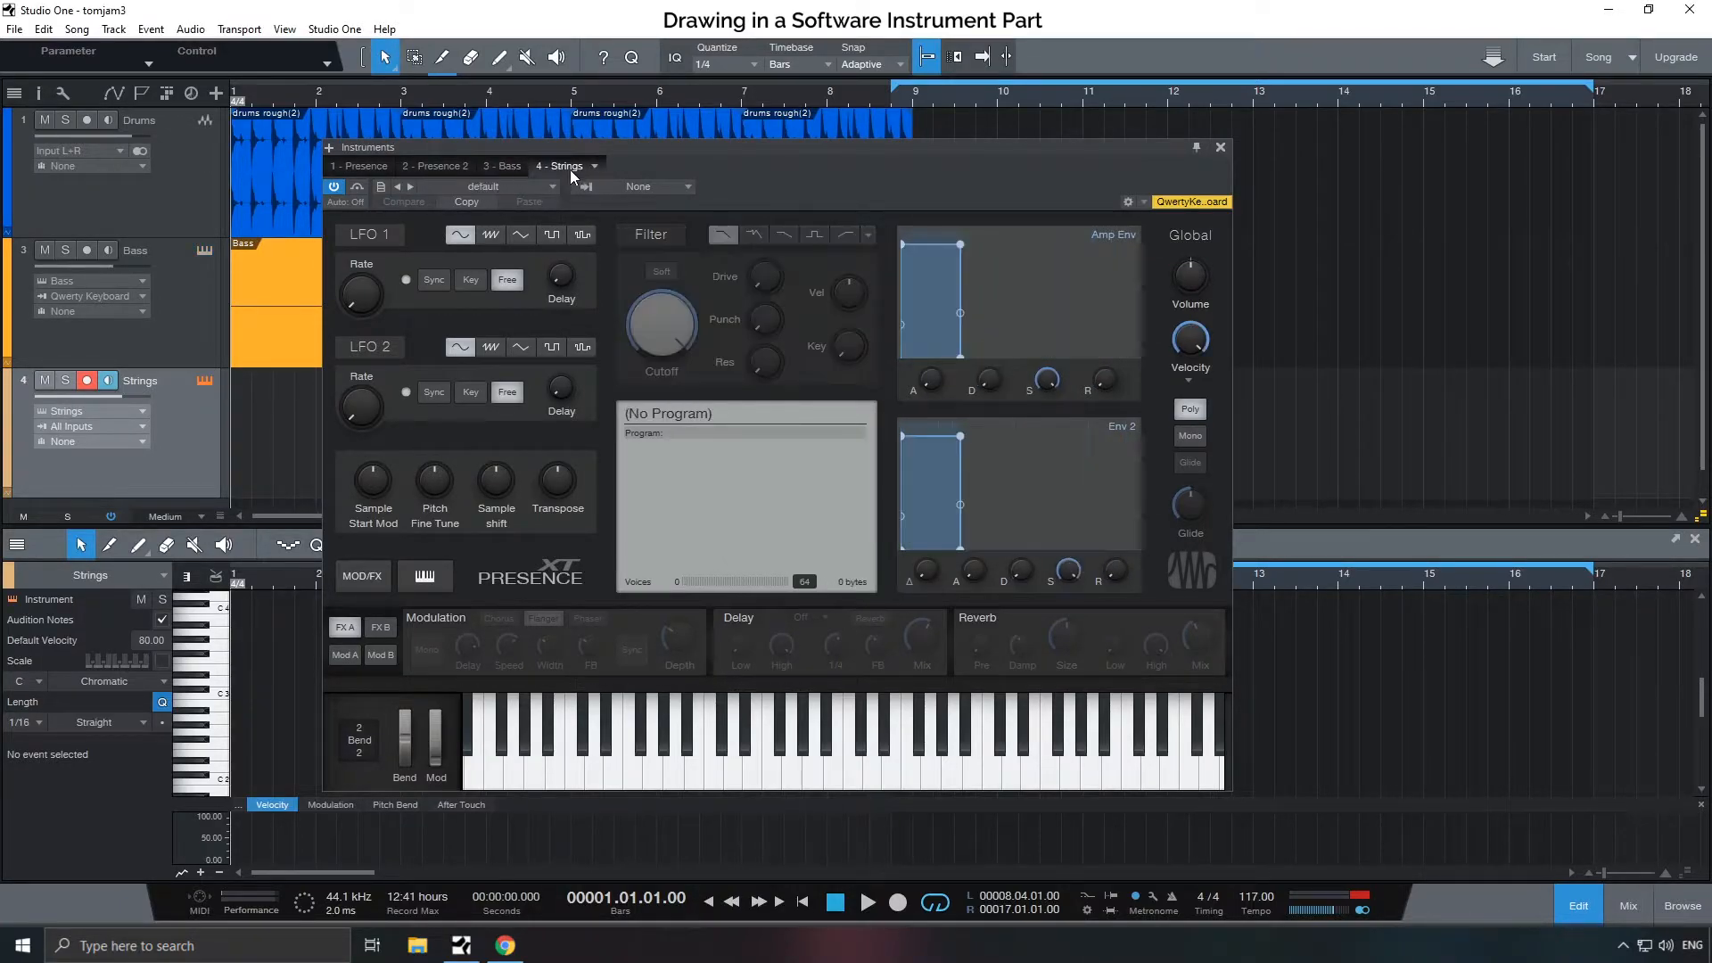
{"action": "left_click", "coordinate": [498, 189]}
{"action": "left_click", "coordinate": [498, 206]}
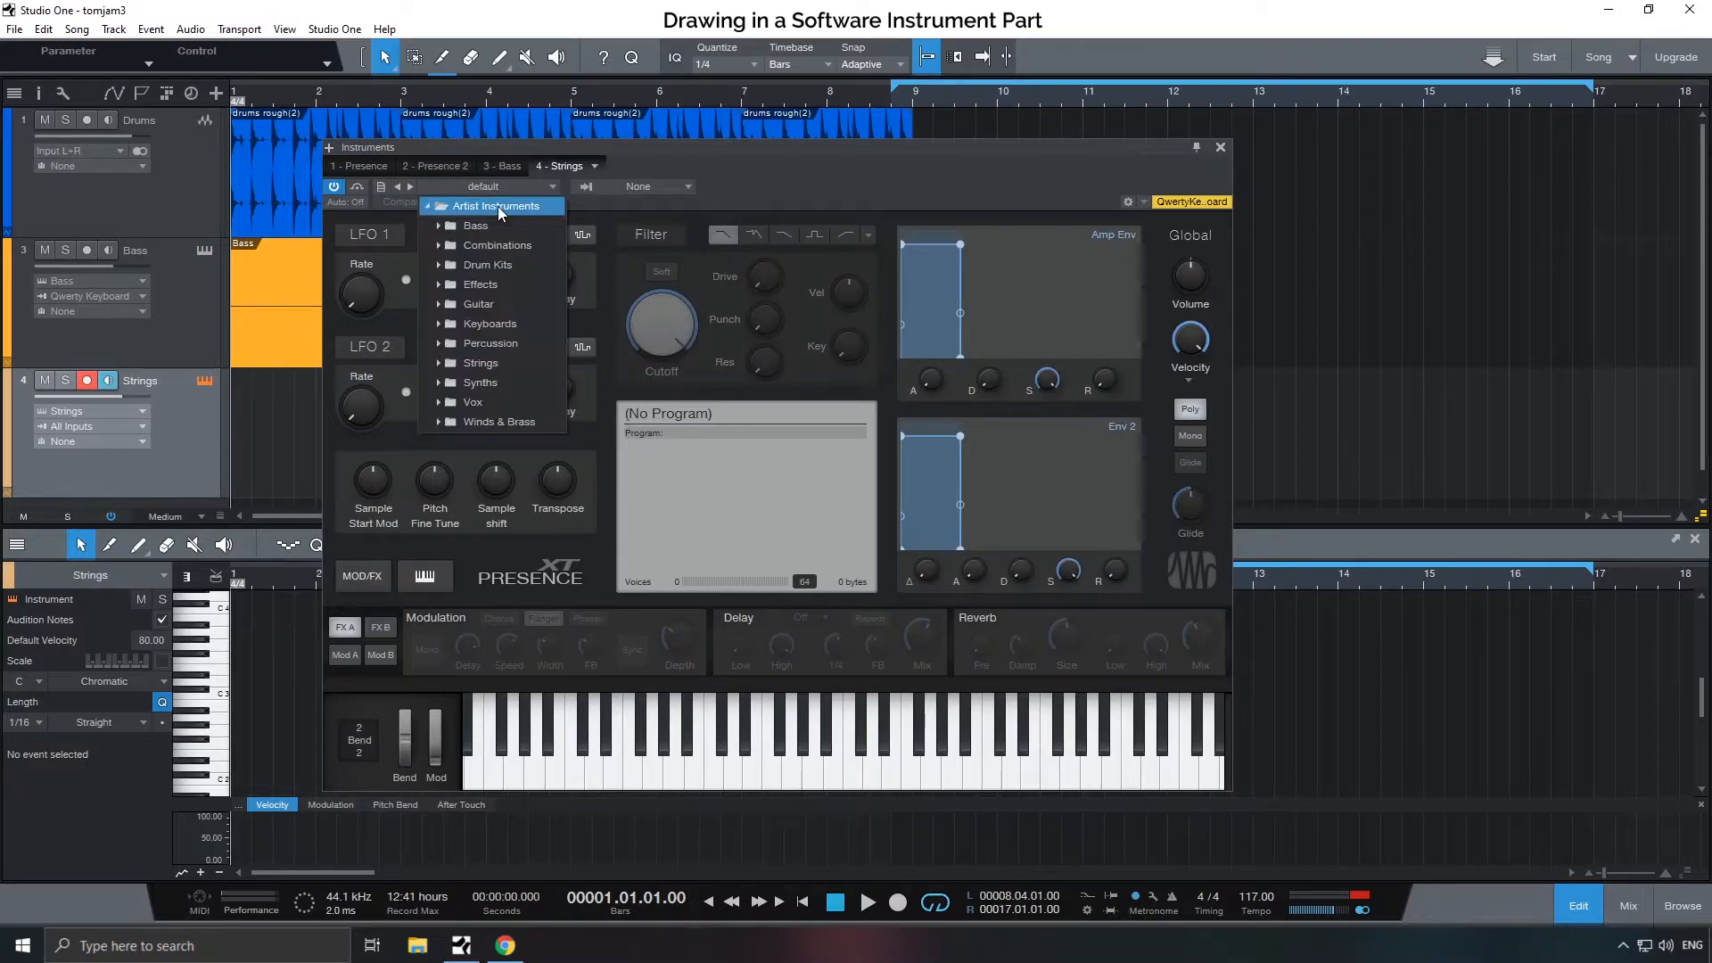
{"action": "left_click", "coordinate": [469, 365]}
{"action": "left_click", "coordinate": [511, 401]}
{"action": "left_click", "coordinate": [851, 751]}
{"action": "left_click", "coordinate": [883, 780]}
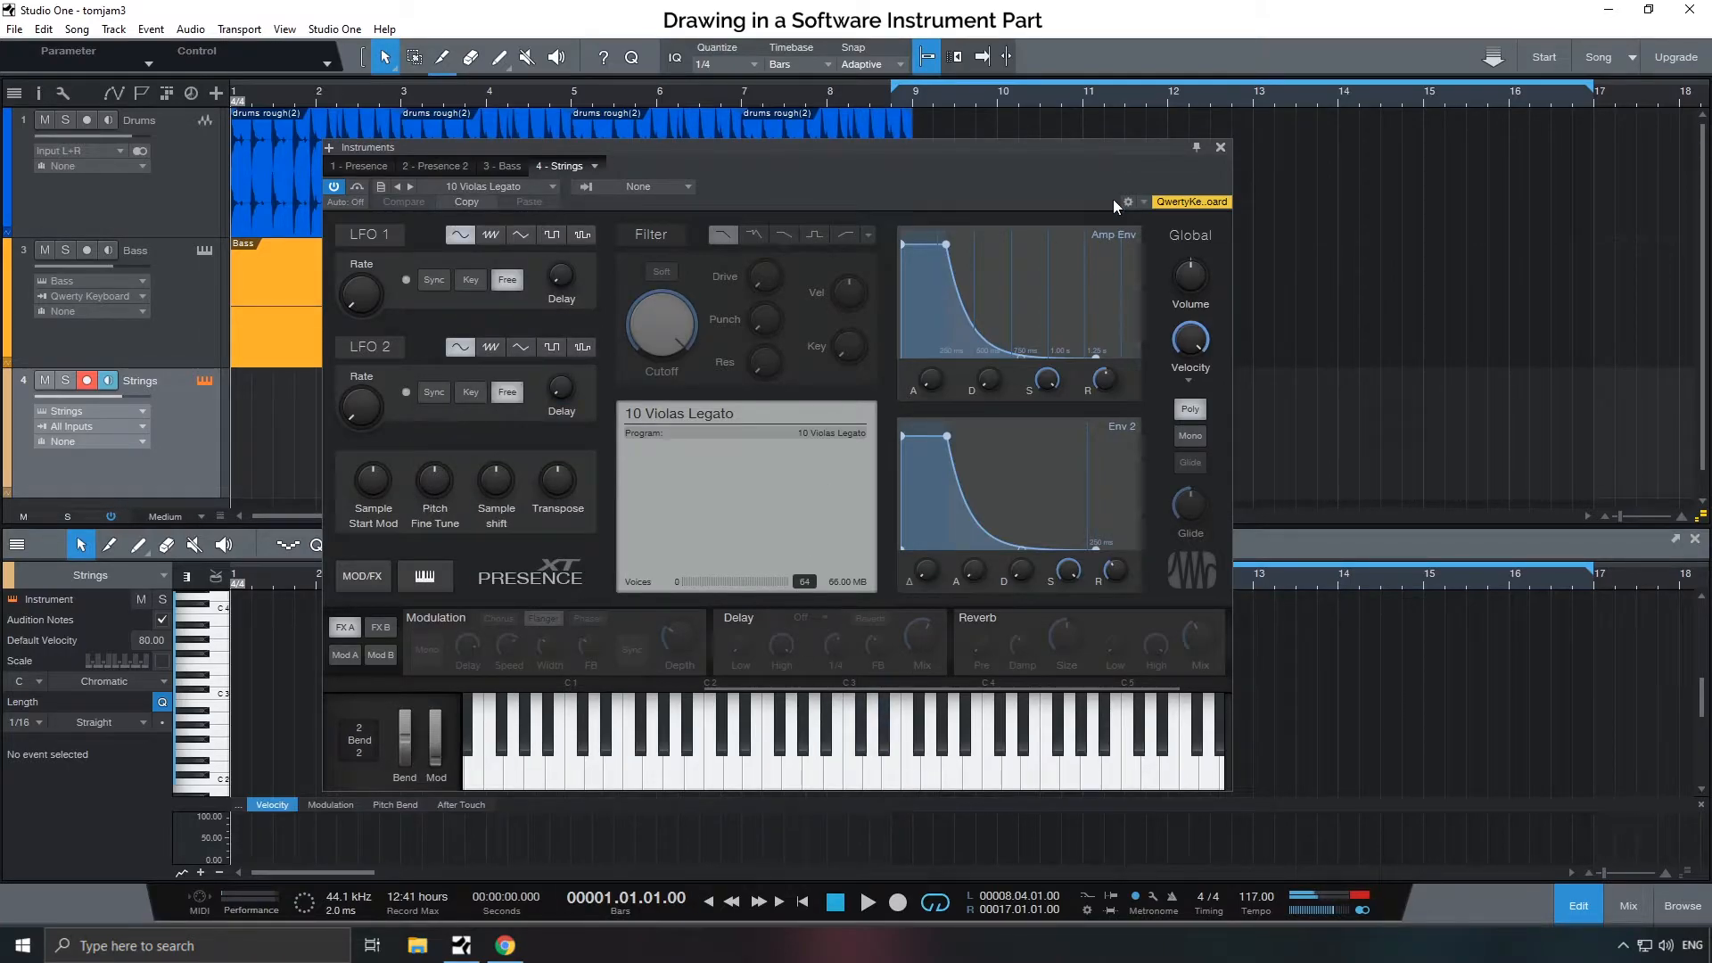
- Lower the violas' filter Cutoff to 7.10 kHz, audition the sound and close the instrument editor
{"action": "left_click_drag", "start_coordinate": [950, 148], "coordinate": [1084, 150]}
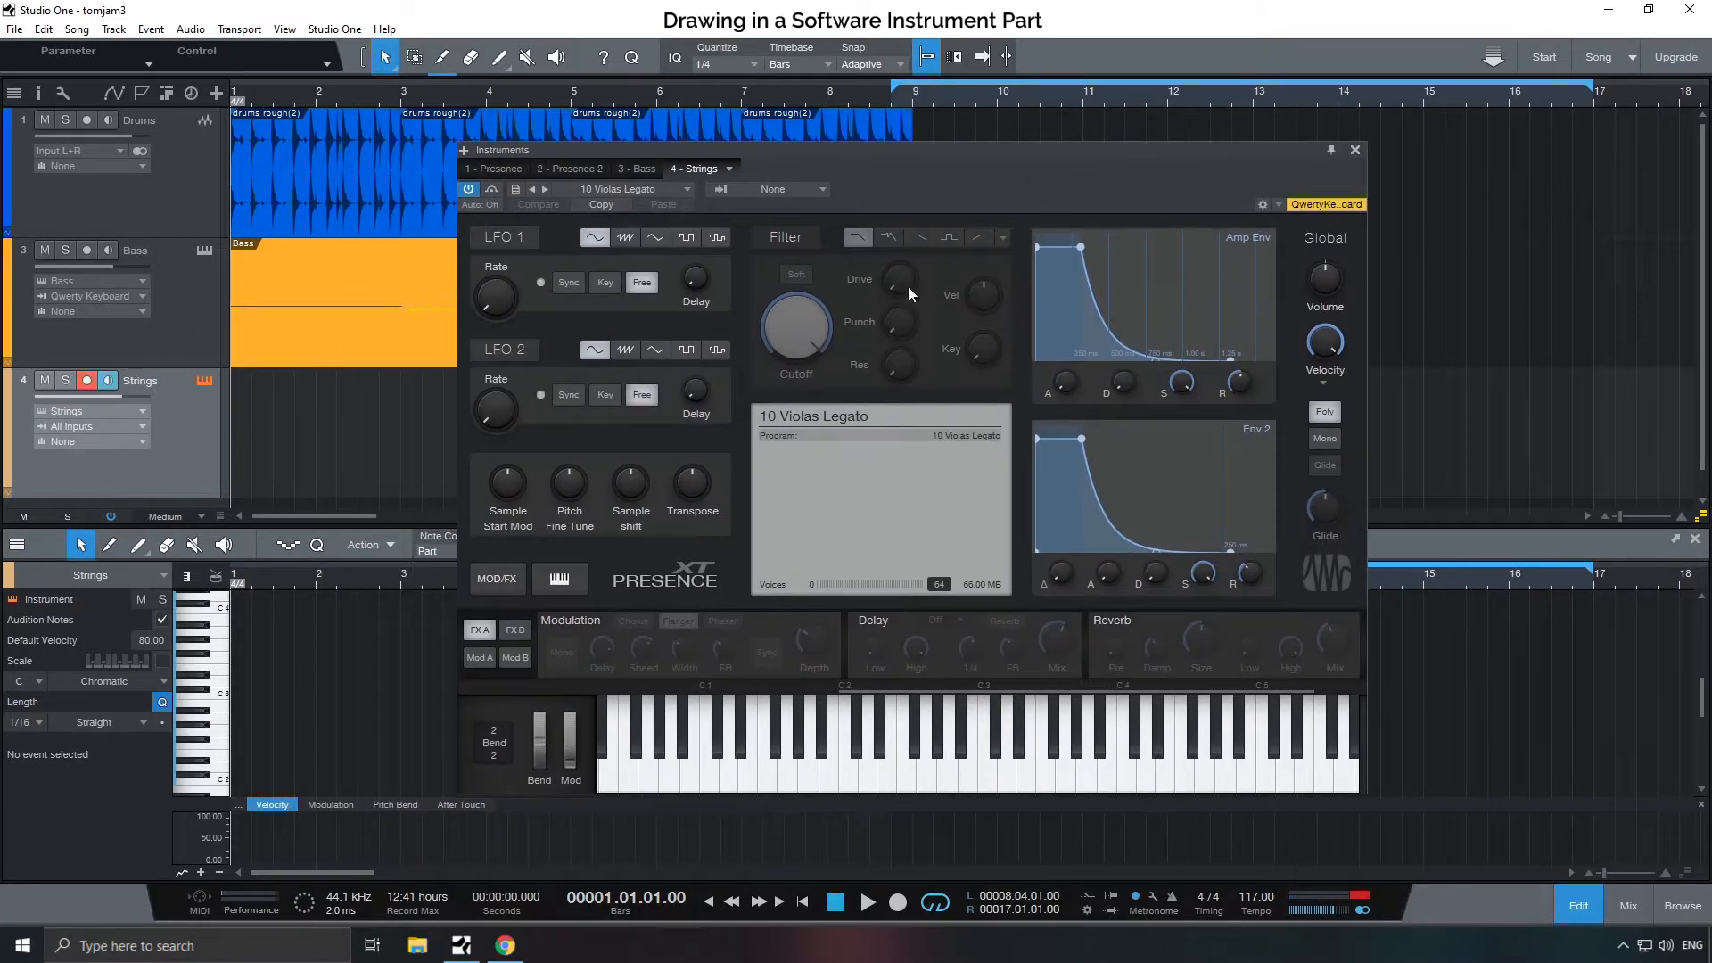
{"action": "left_click", "coordinate": [802, 291]}
{"action": "left_click", "coordinate": [1046, 776]}
{"action": "left_click", "coordinate": [991, 778]}
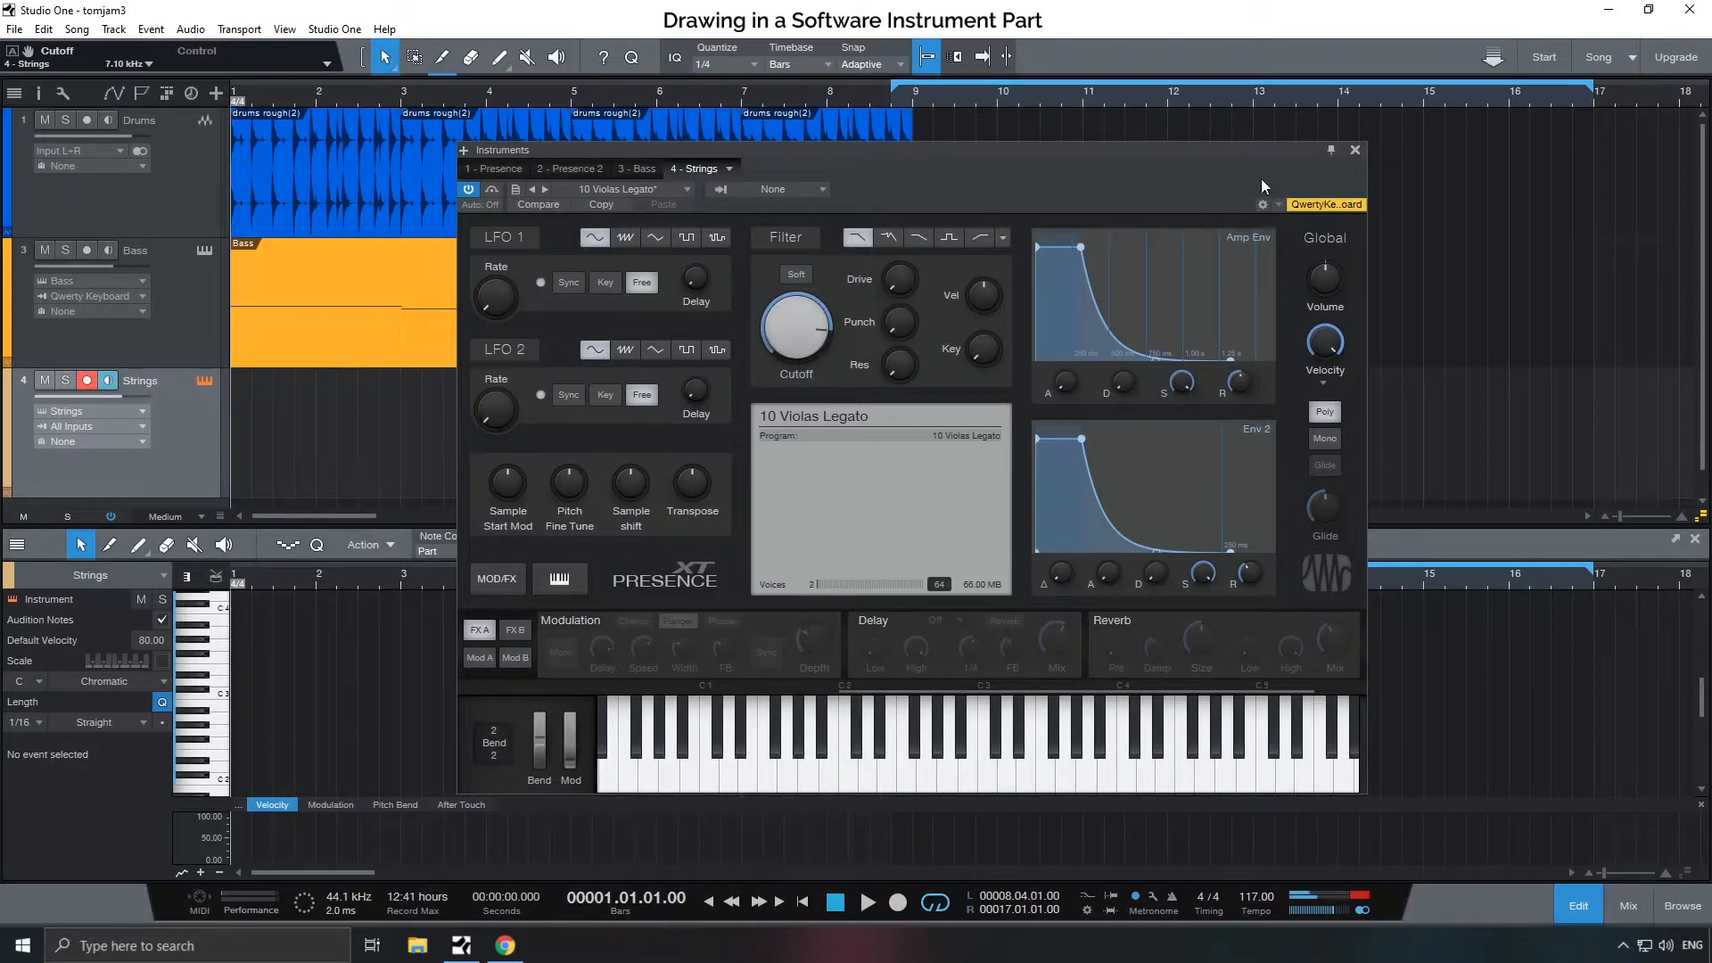
{"action": "left_click", "coordinate": [1355, 152]}
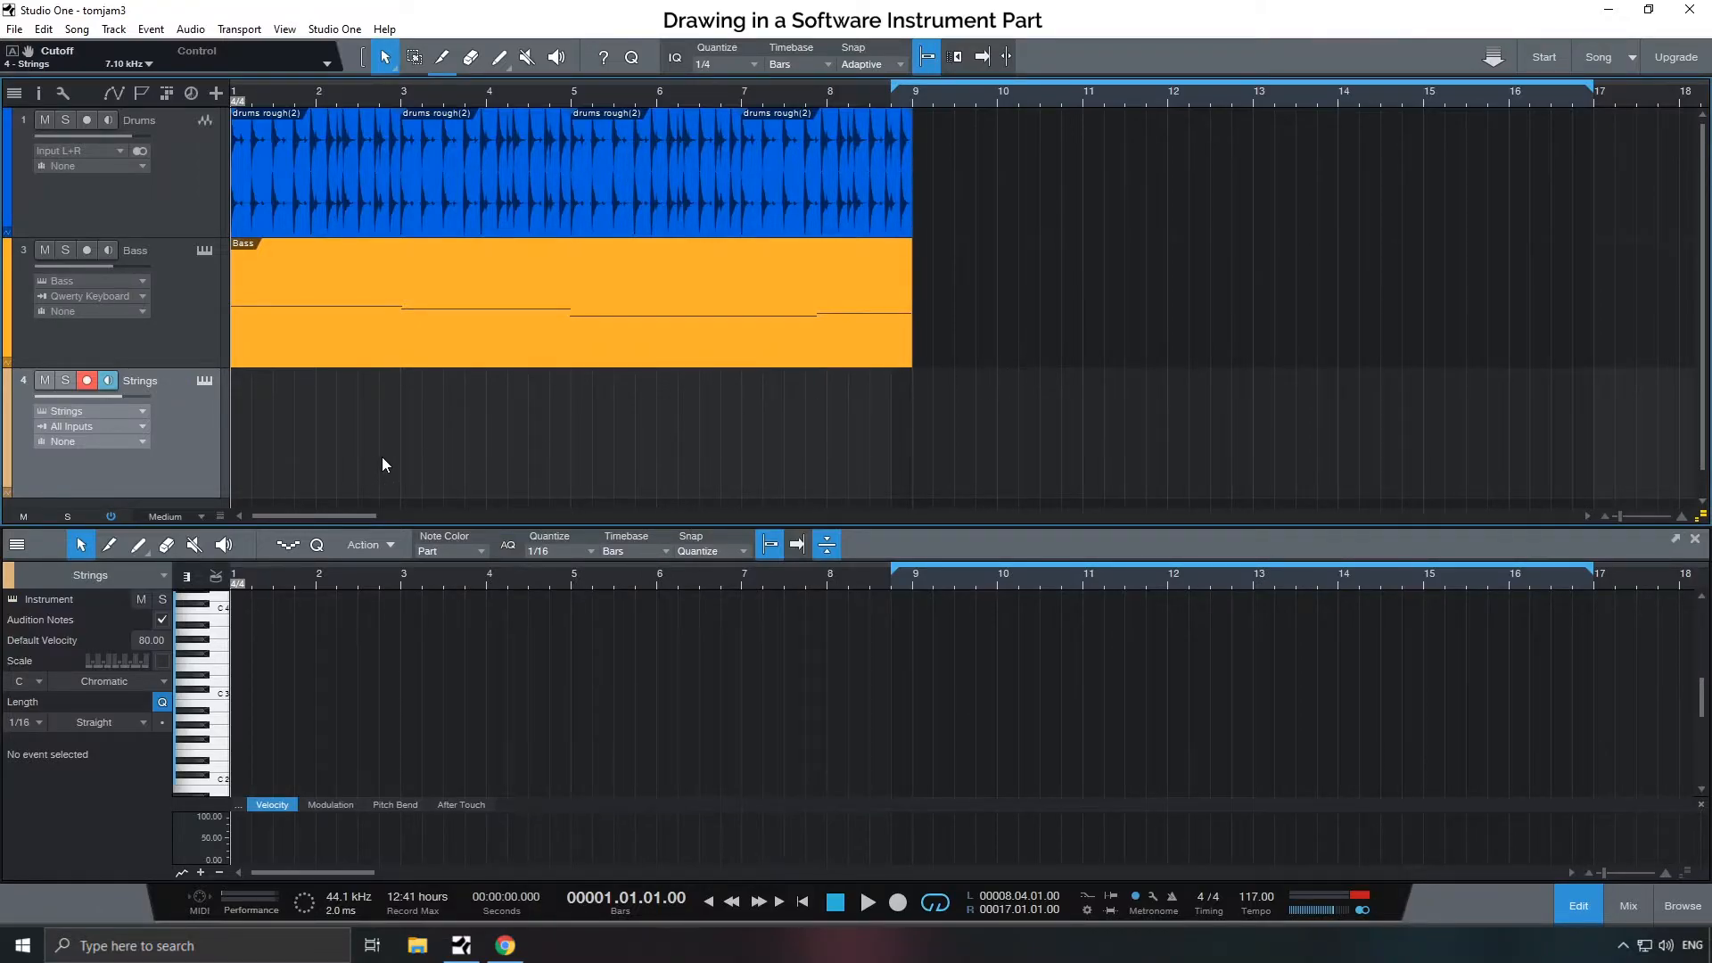
- Create an empty part on the Strings track, stretch it from bar 1 to bar 9 and loop that range
{"action": "key", "text": "ctrl+p"}
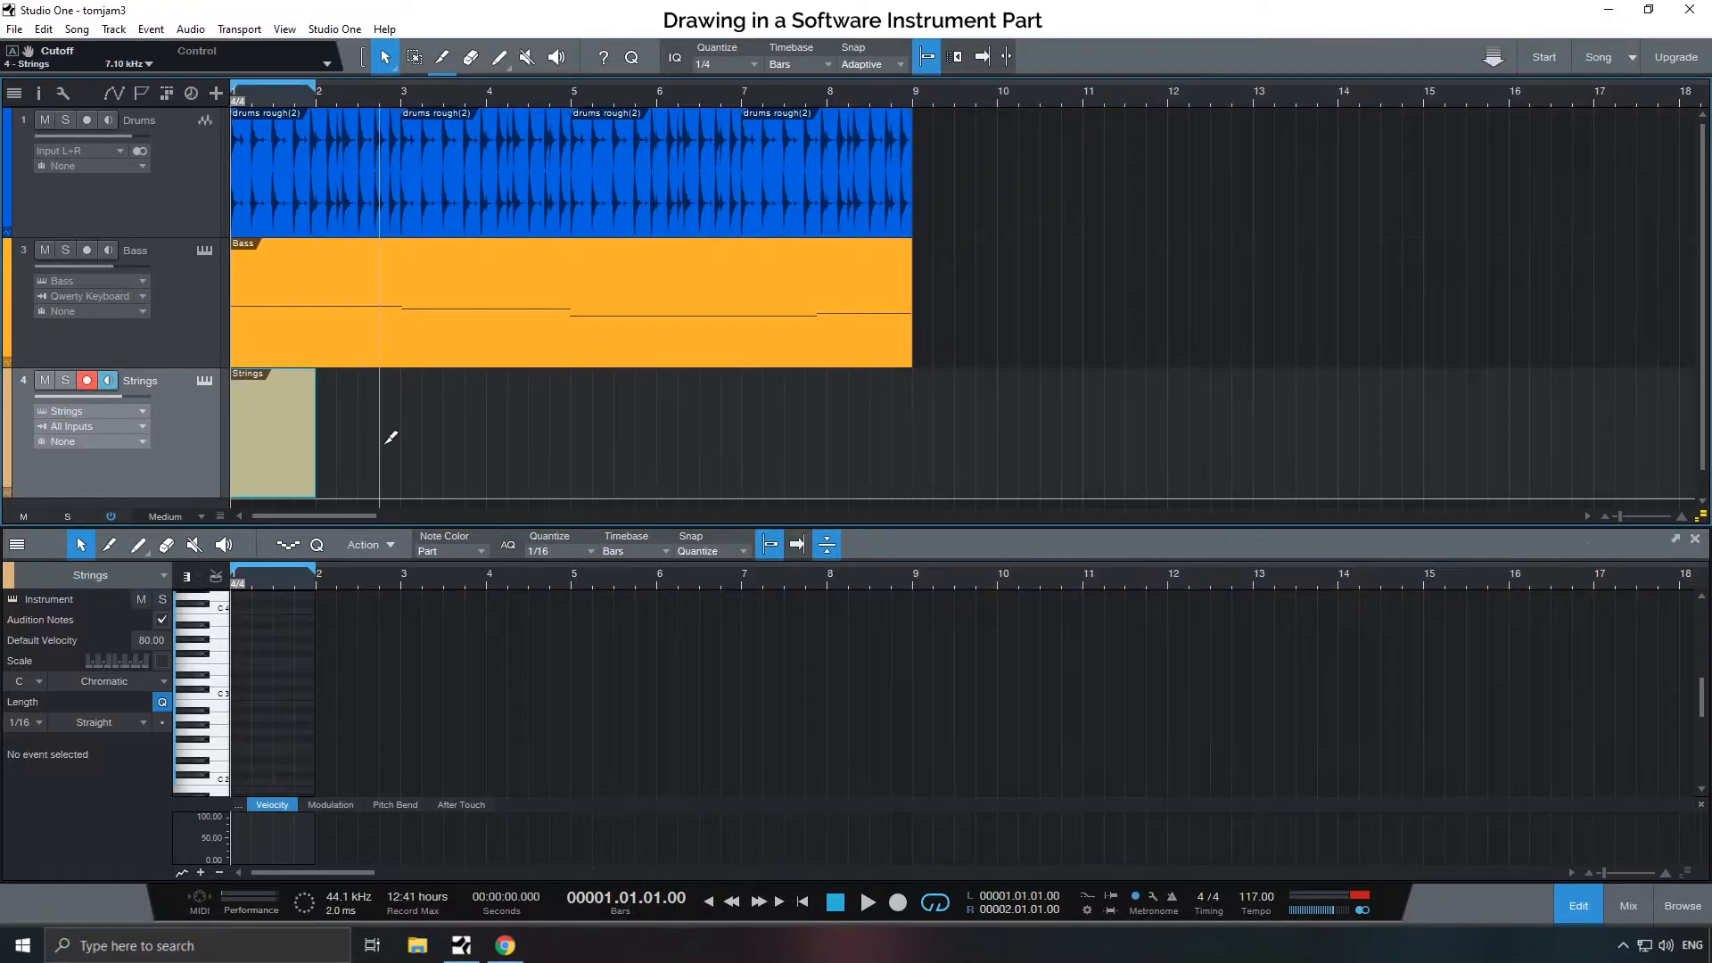
{"action": "left_click_drag", "start_coordinate": [314, 437], "coordinate": [913, 457]}
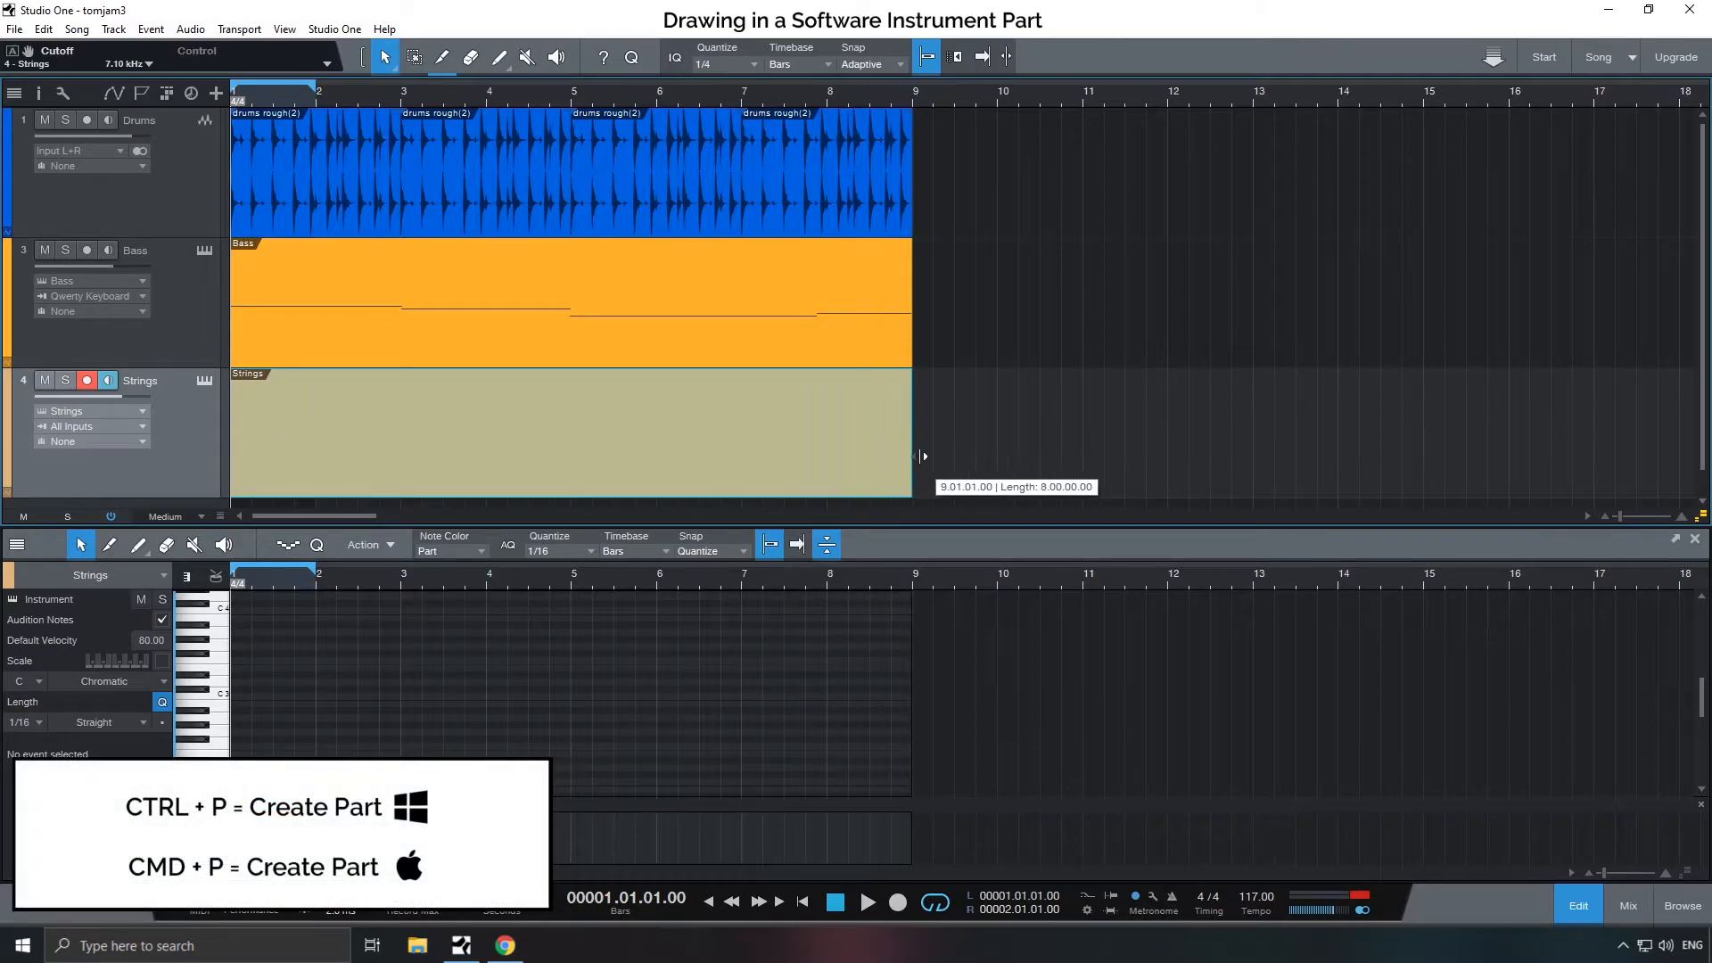
{"action": "left_click", "coordinate": [151, 29]}
{"action": "left_click", "coordinate": [1057, 395]}
{"action": "left_click", "coordinate": [353, 382]}
{"action": "key", "text": "p"}
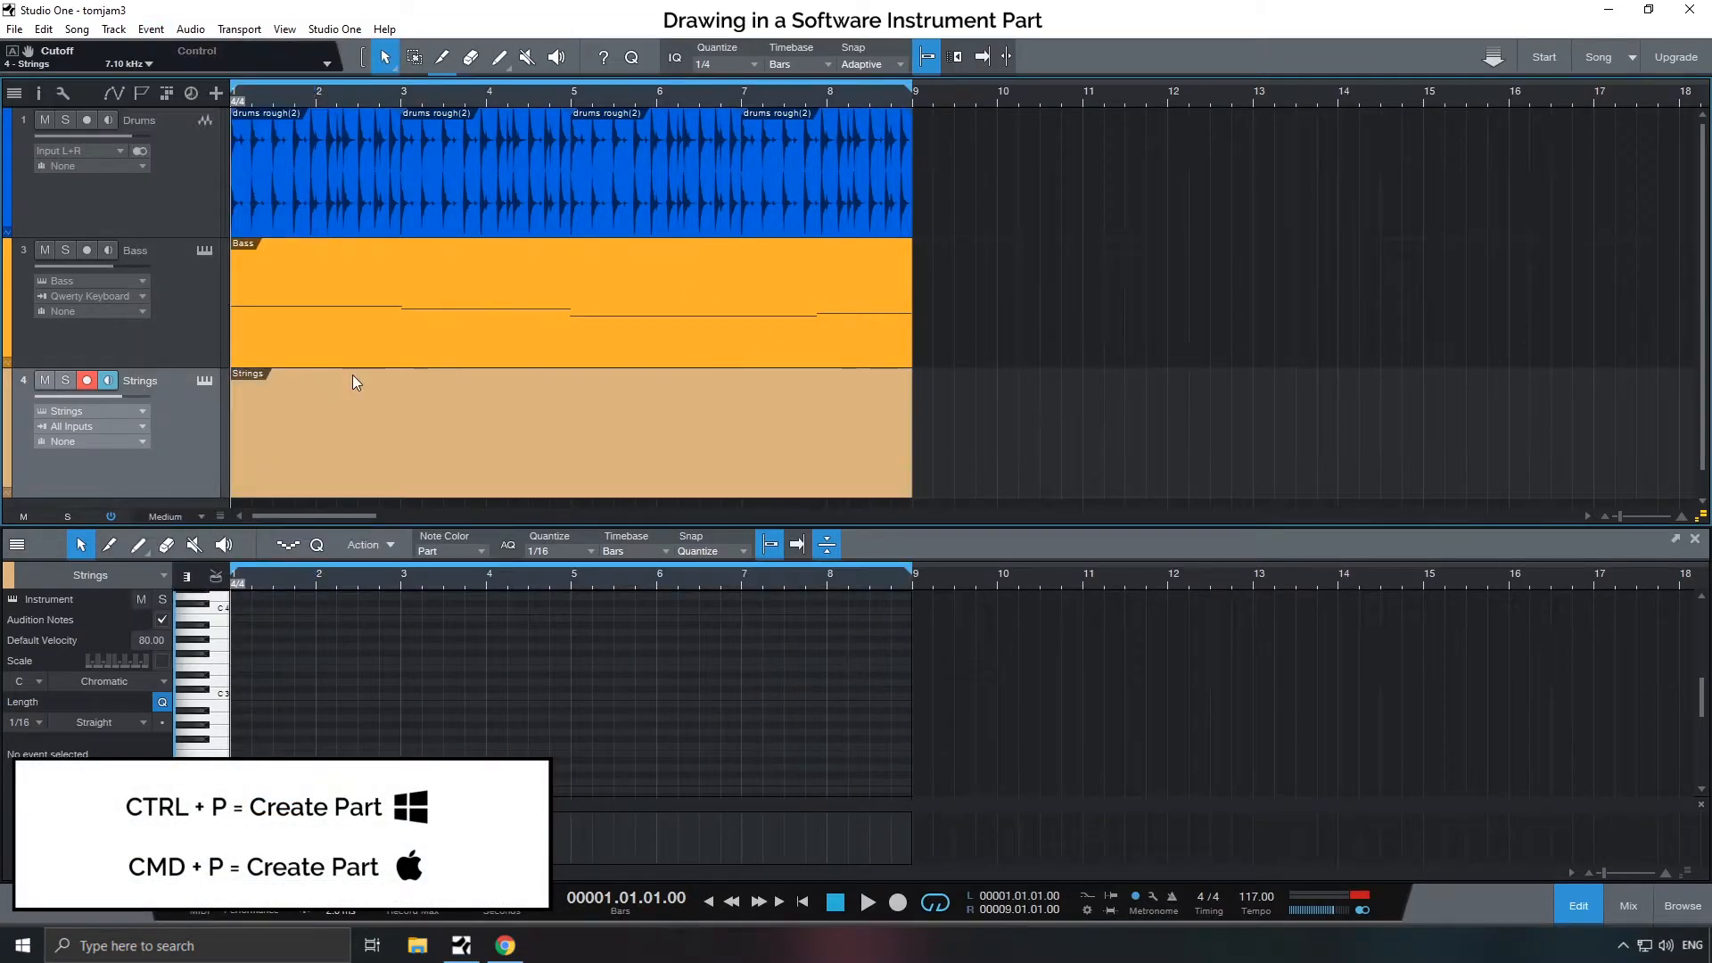
- Duplicate the drum and bass parts after bar 9 and move the Strings part to start at bar 9
{"action": "left_click_drag", "start_coordinate": [1097, 357], "coordinate": [268, 145]}
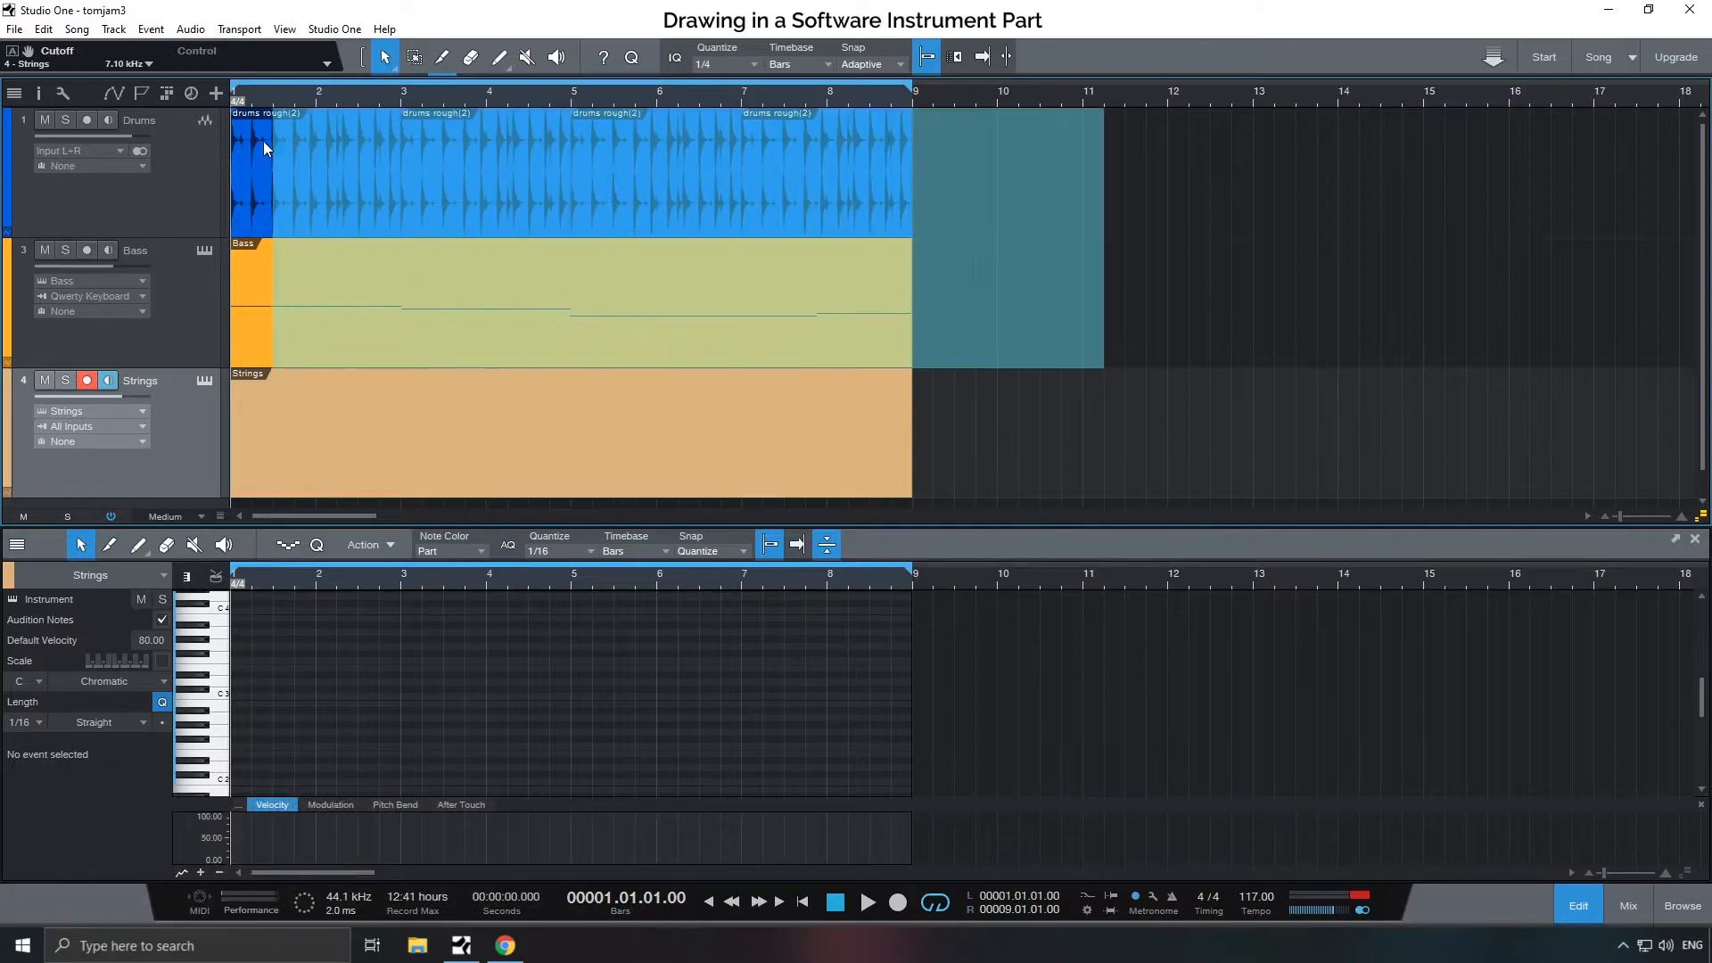
{"action": "key", "text": "d"}
{"action": "left_click_drag", "start_coordinate": [630, 435], "coordinate": [1312, 403]}
- Extend the start of the Strings part back to bar 8 and set the loop range to the whole part
{"action": "left_click_drag", "start_coordinate": [1619, 514], "coordinate": [1625, 513]}
{"action": "left_click_drag", "start_coordinate": [280, 510], "coordinate": [328, 510]}
{"action": "left_click", "coordinate": [573, 434]}
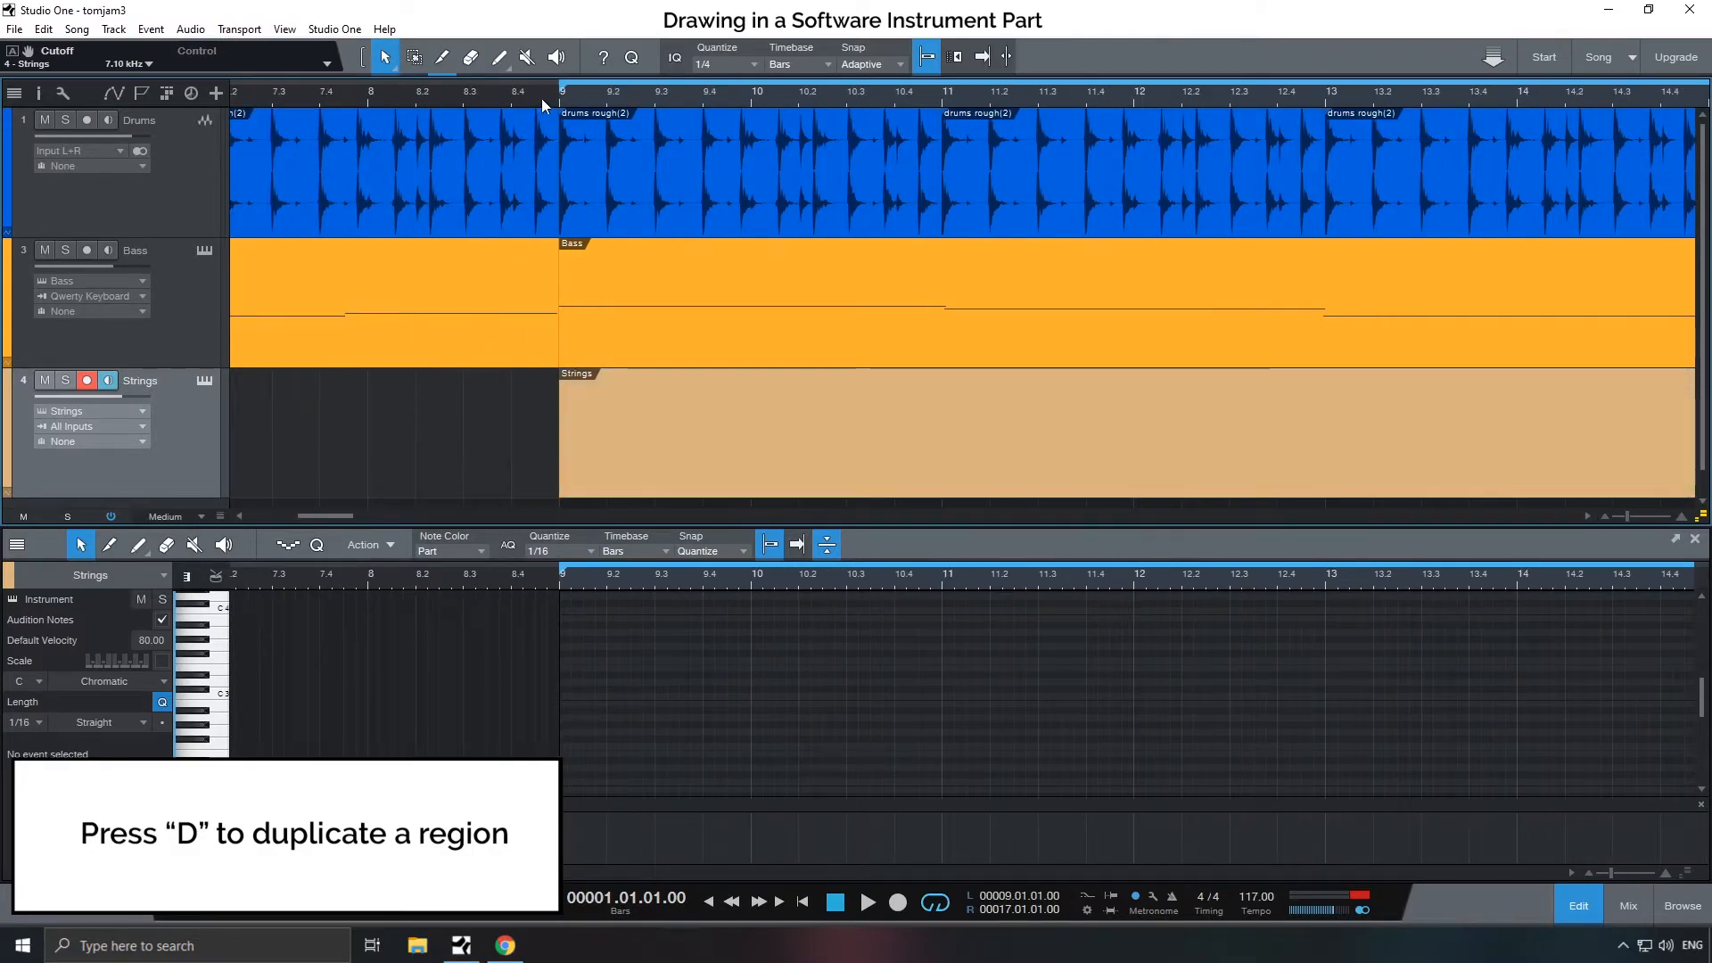
{"action": "left_click_drag", "start_coordinate": [572, 435], "coordinate": [346, 432]}
{"action": "left_click", "coordinate": [361, 95]}
{"action": "key", "text": "space"}
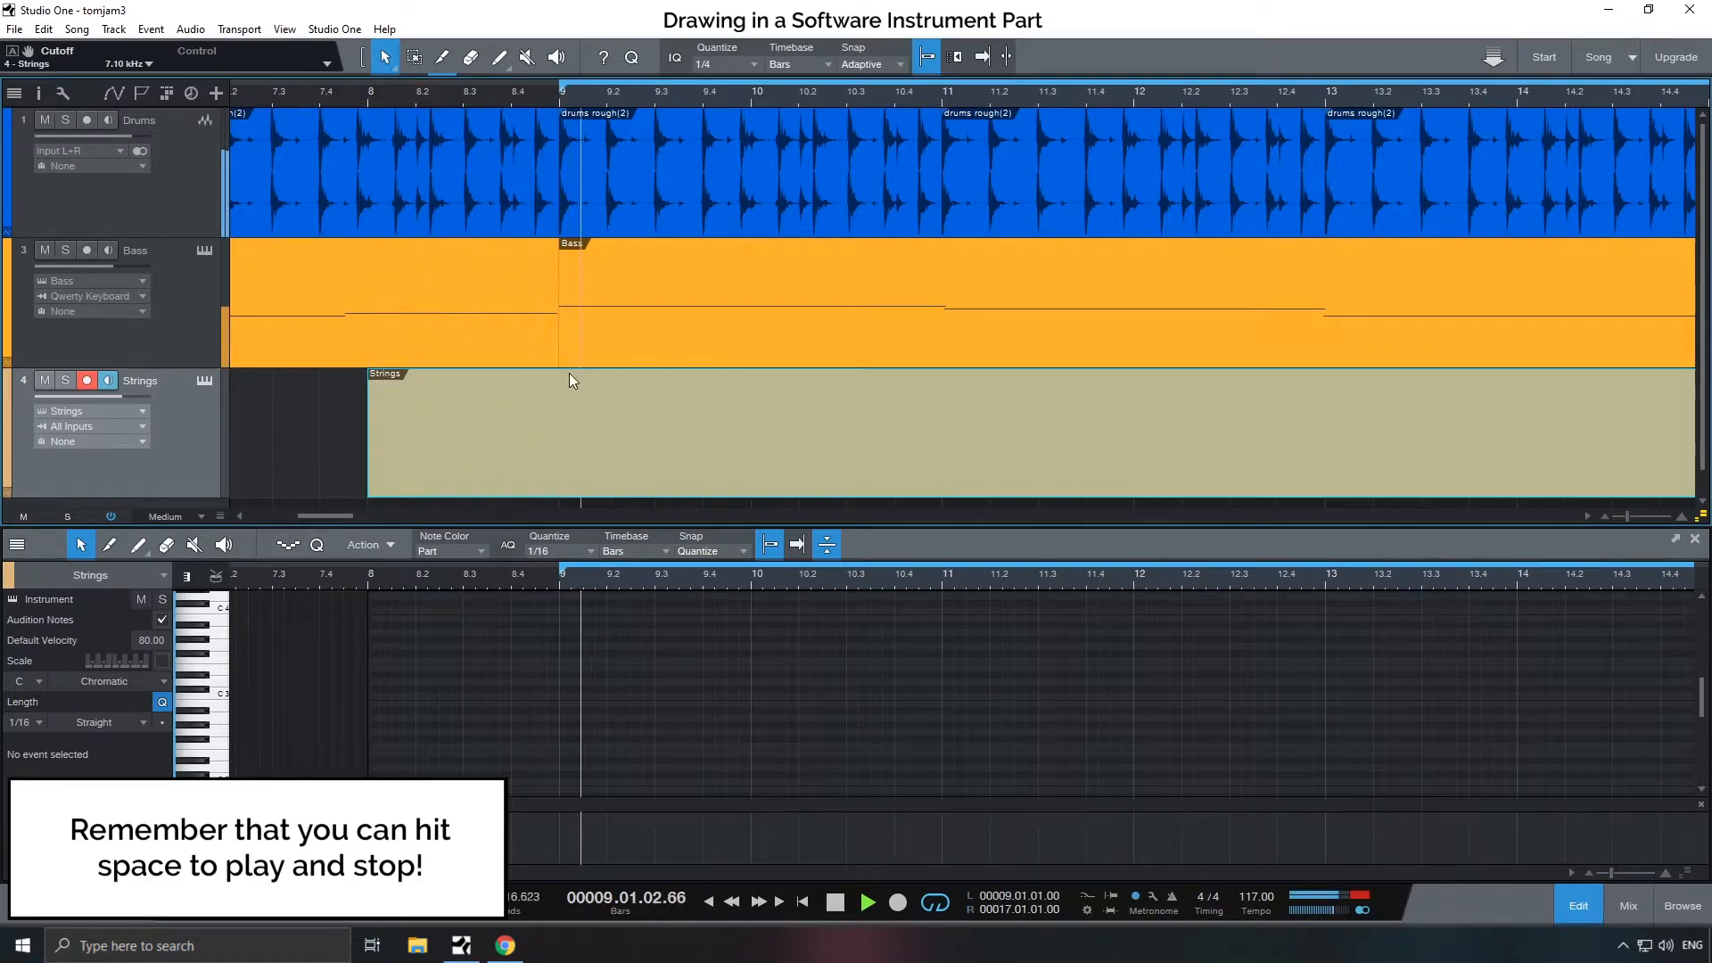
{"action": "key", "text": "p"}
{"action": "left_click", "coordinate": [477, 574]}
{"action": "key", "text": "space"}
- Unlink the note editor's timeline from the arrangement, zoom the editor out on its own and link the two again
{"action": "left_click", "coordinate": [827, 546]}
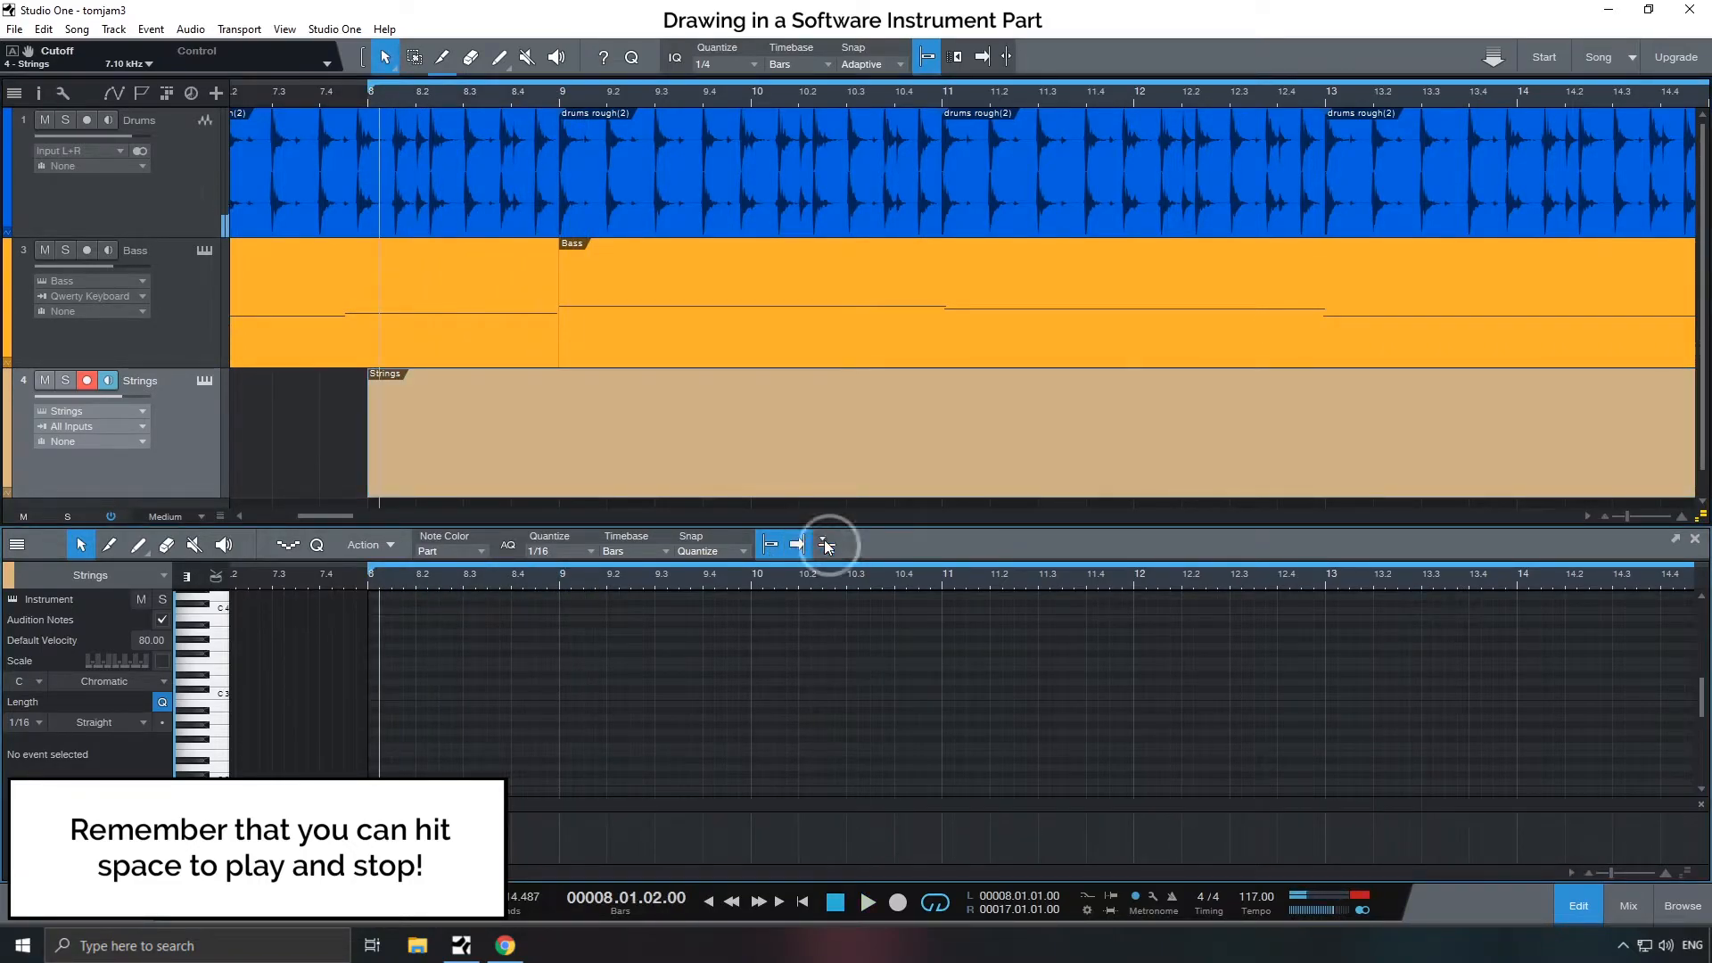
{"action": "key", "text": "space"}
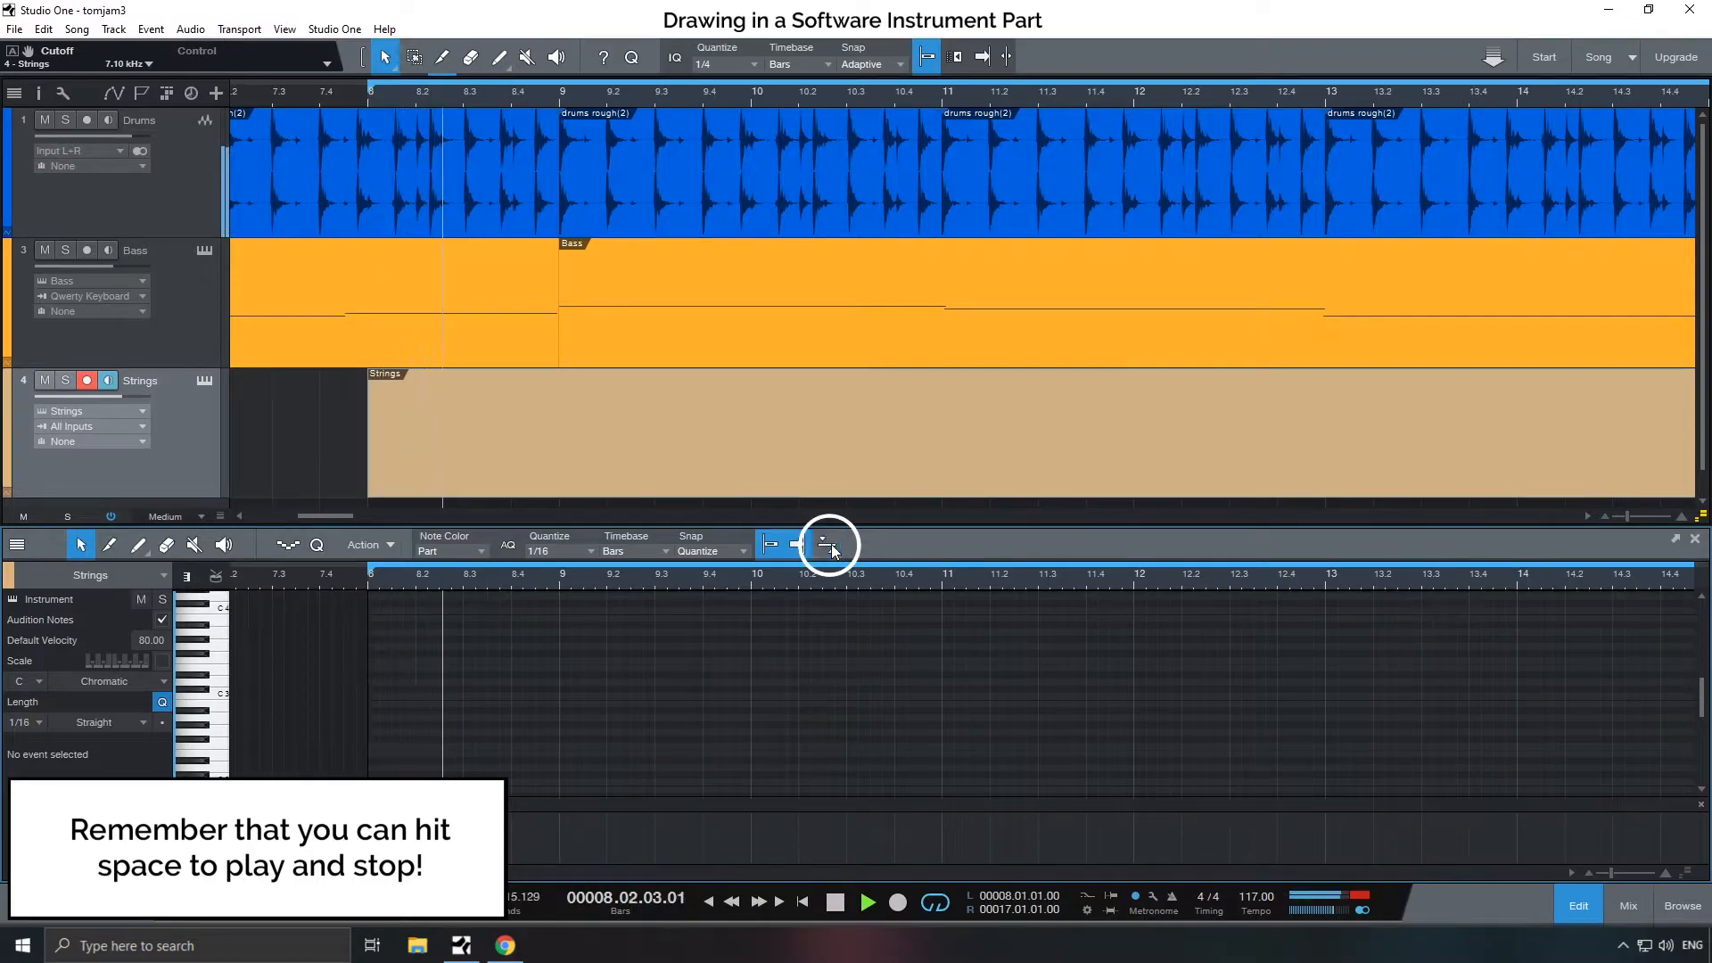
{"action": "left_click_drag", "start_coordinate": [1612, 872], "coordinate": [1598, 872]}
{"action": "key", "text": "space"}
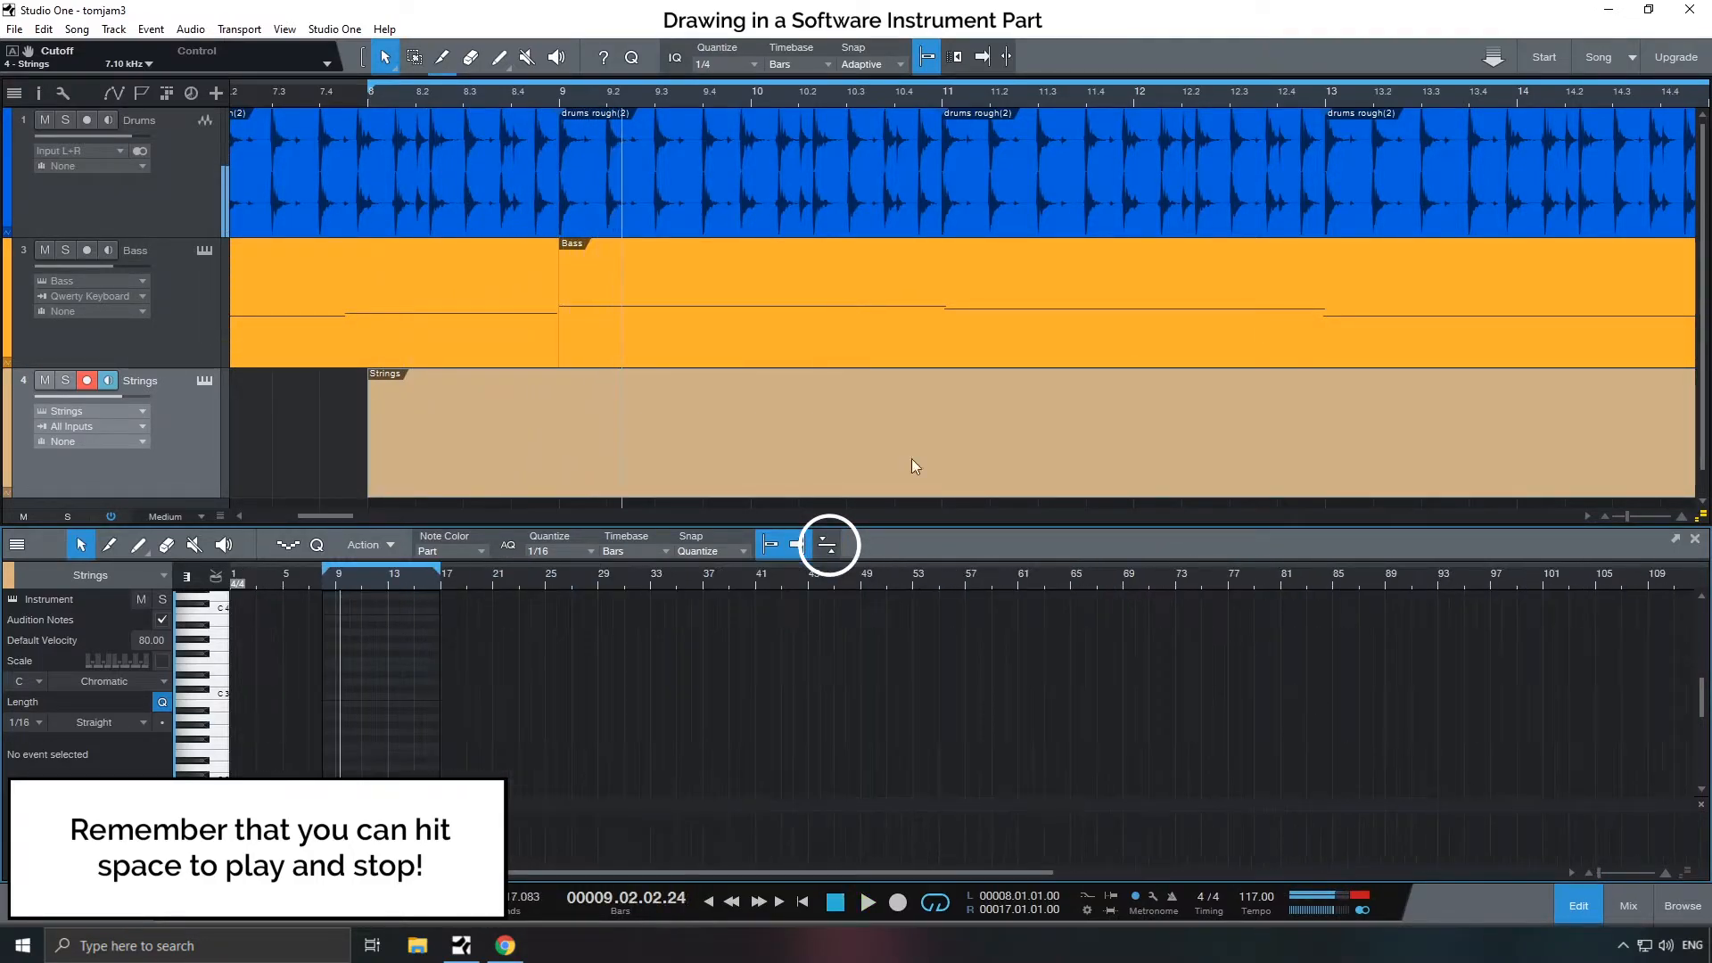
{"action": "left_click", "coordinate": [830, 544]}
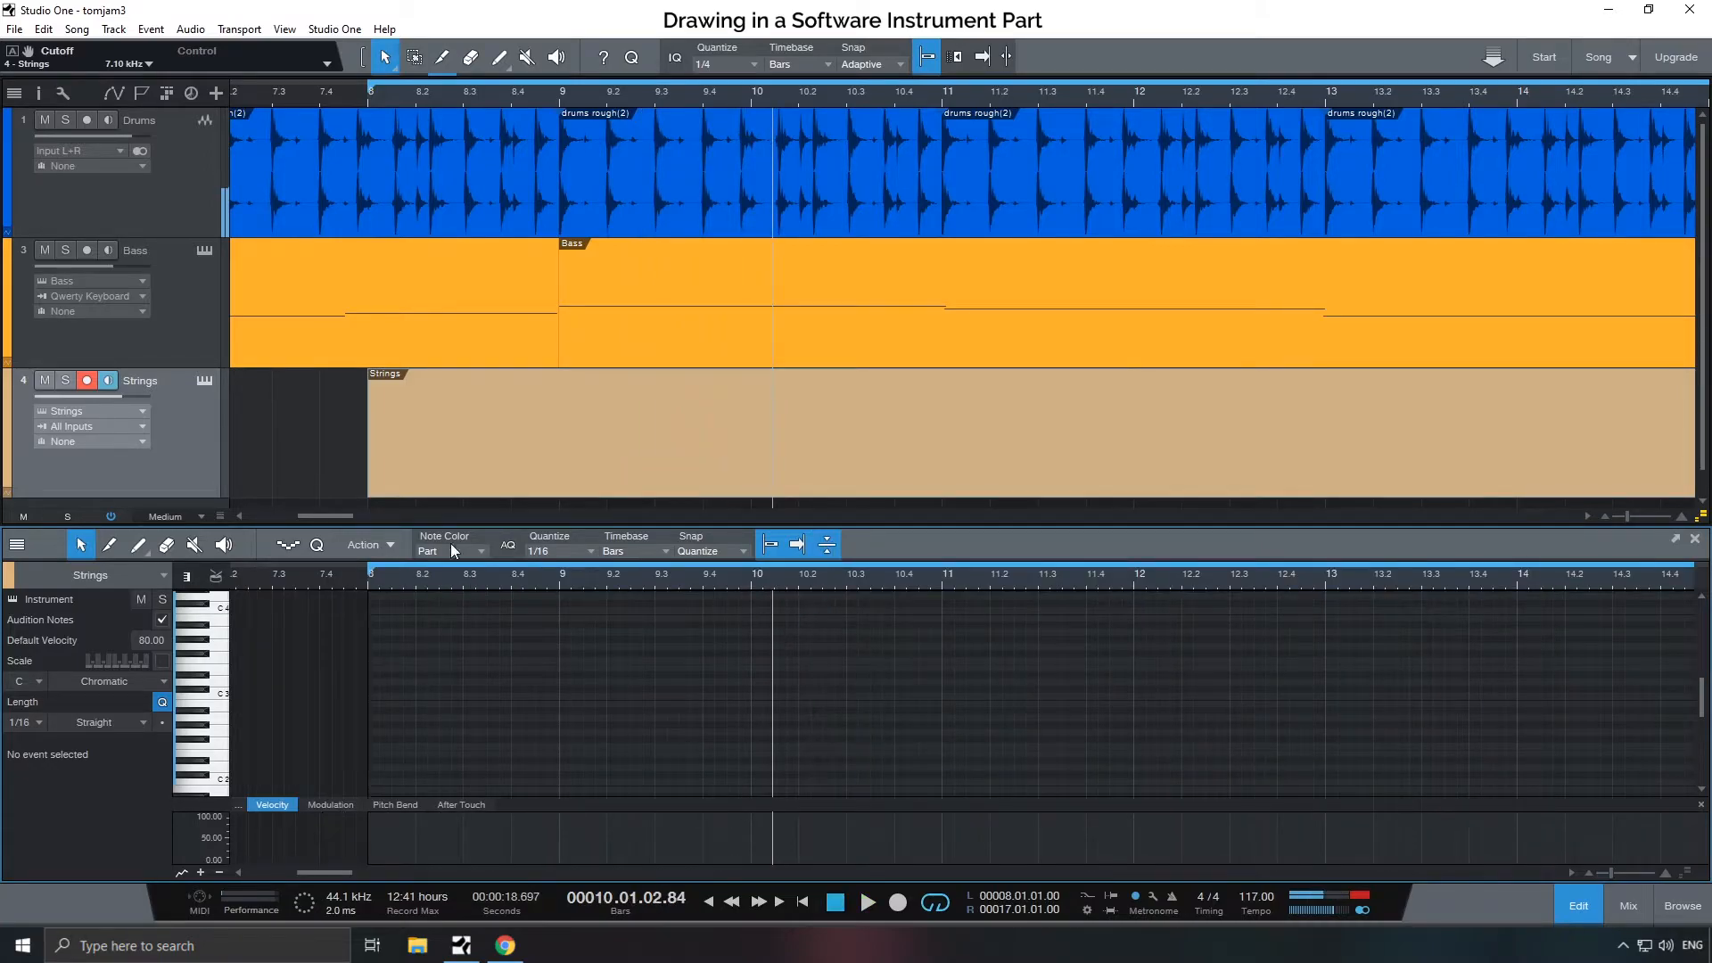
- Play from bar 8 to find the melody's entry and draw a sixteenth-length C 3 note at 8.04.03 in the Strings part
{"action": "left_click", "coordinate": [360, 579]}
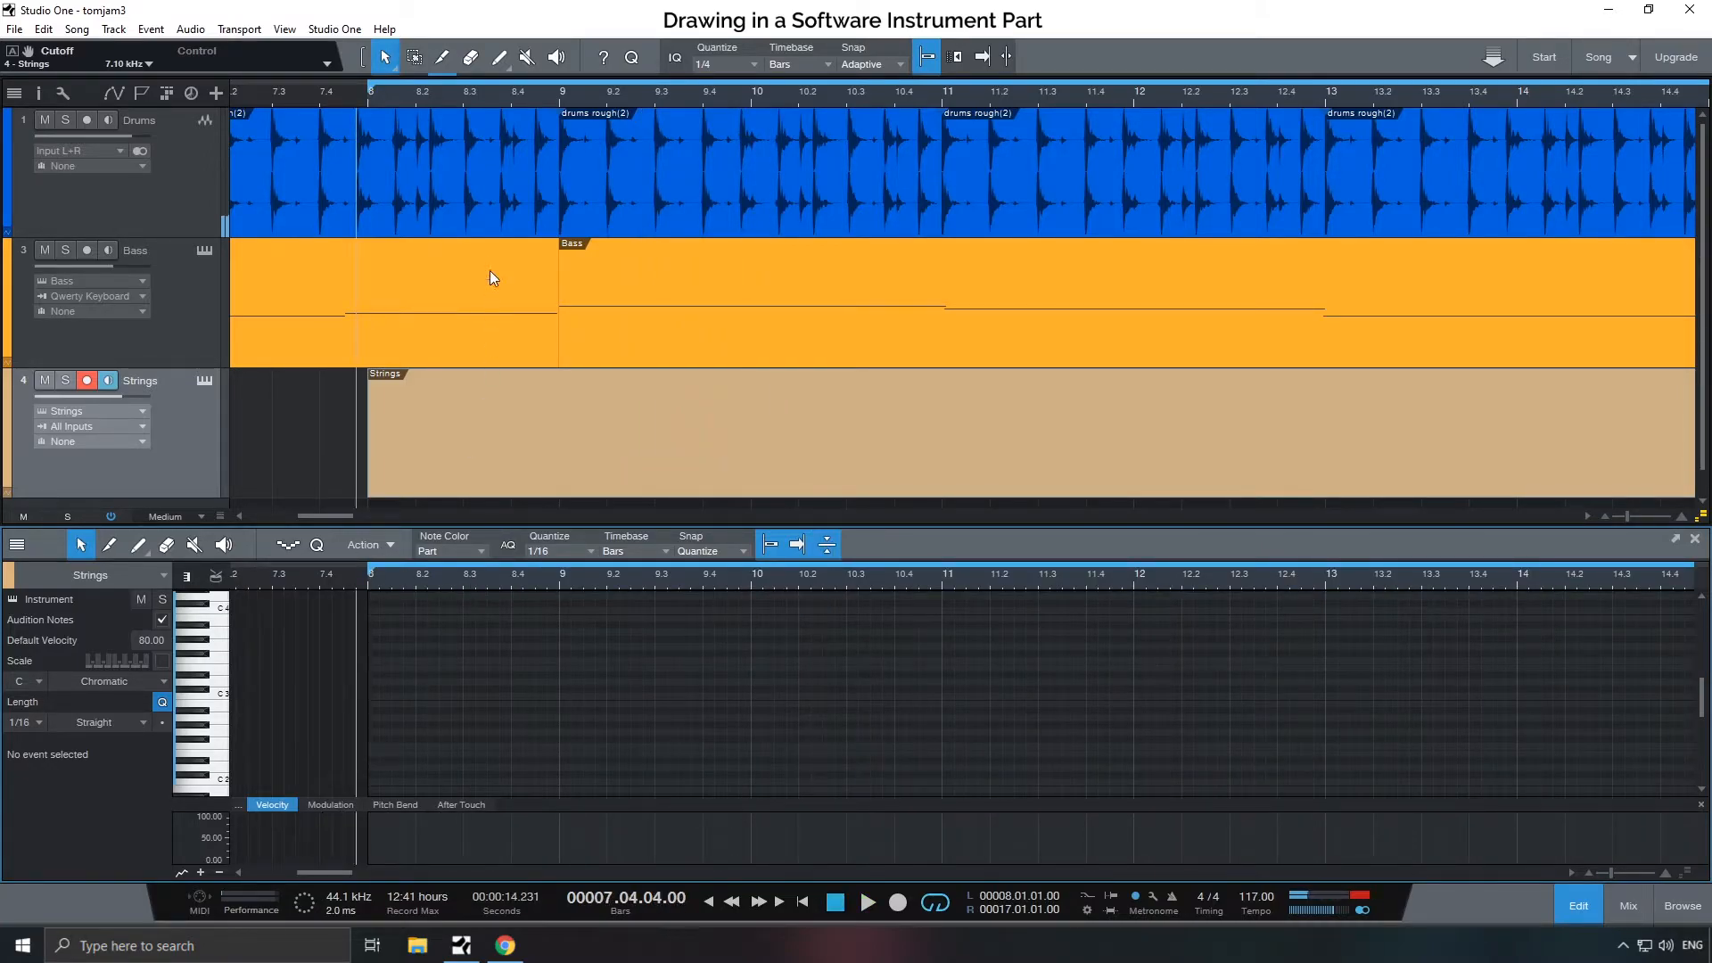
{"action": "left_click", "coordinate": [366, 581]}
{"action": "key", "text": "space"}
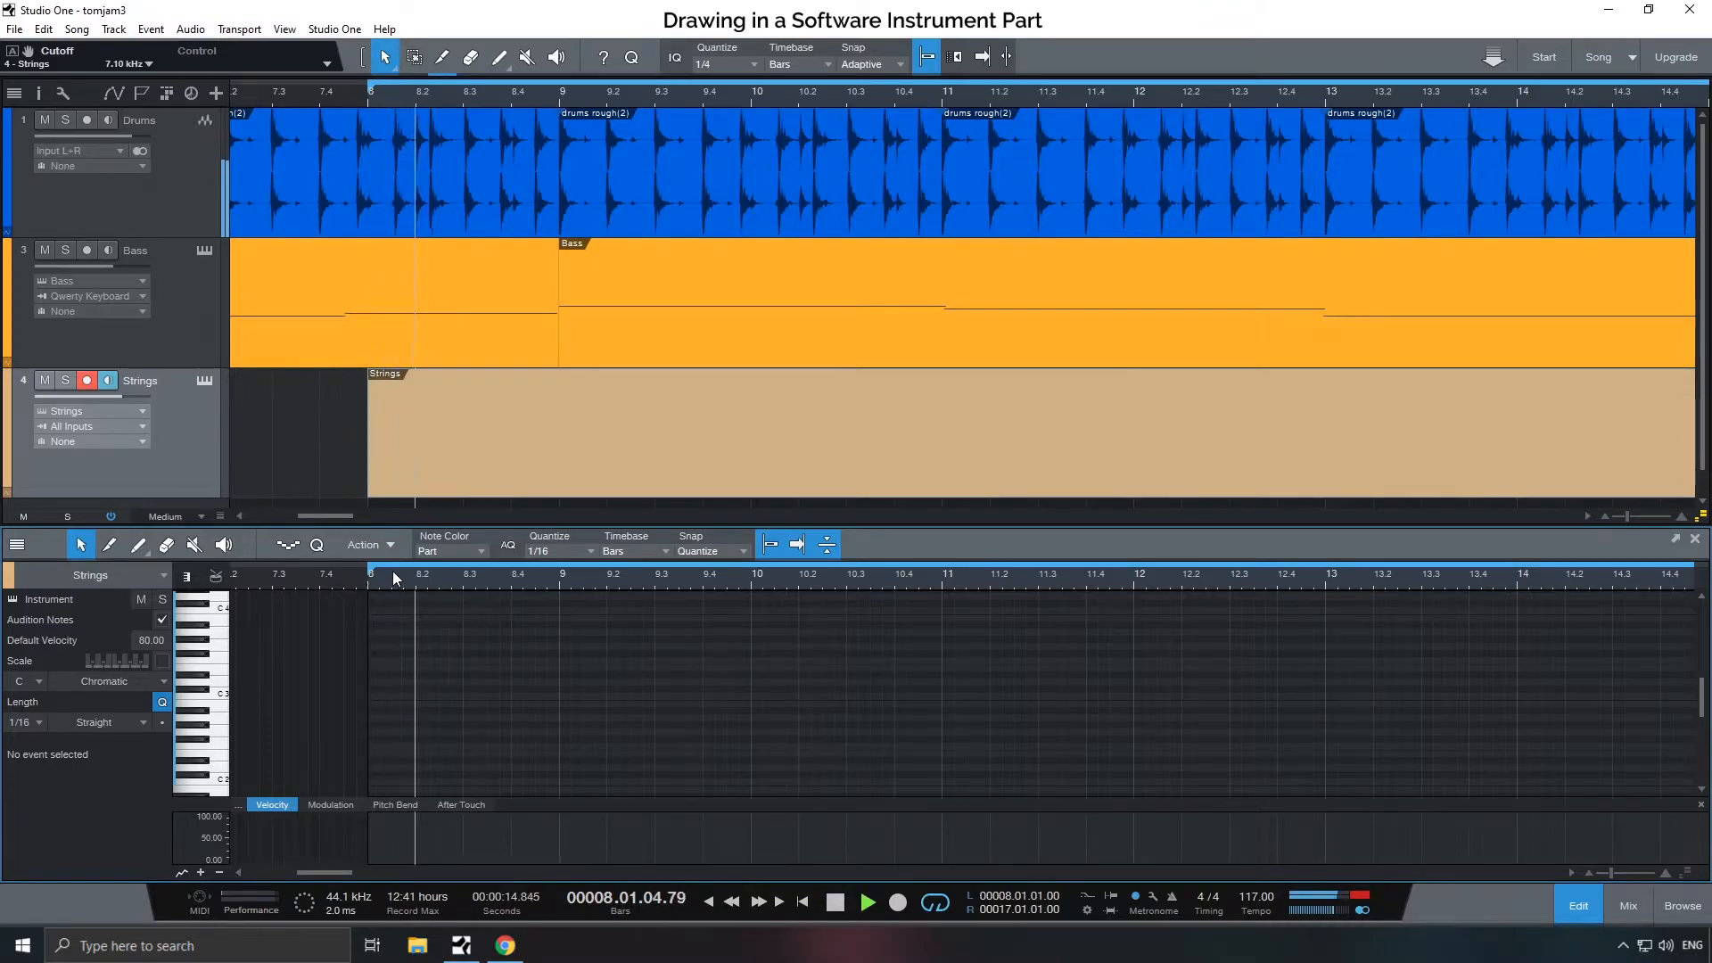
{"action": "key", "text": "space"}
{"action": "left_click", "coordinate": [538, 585]}
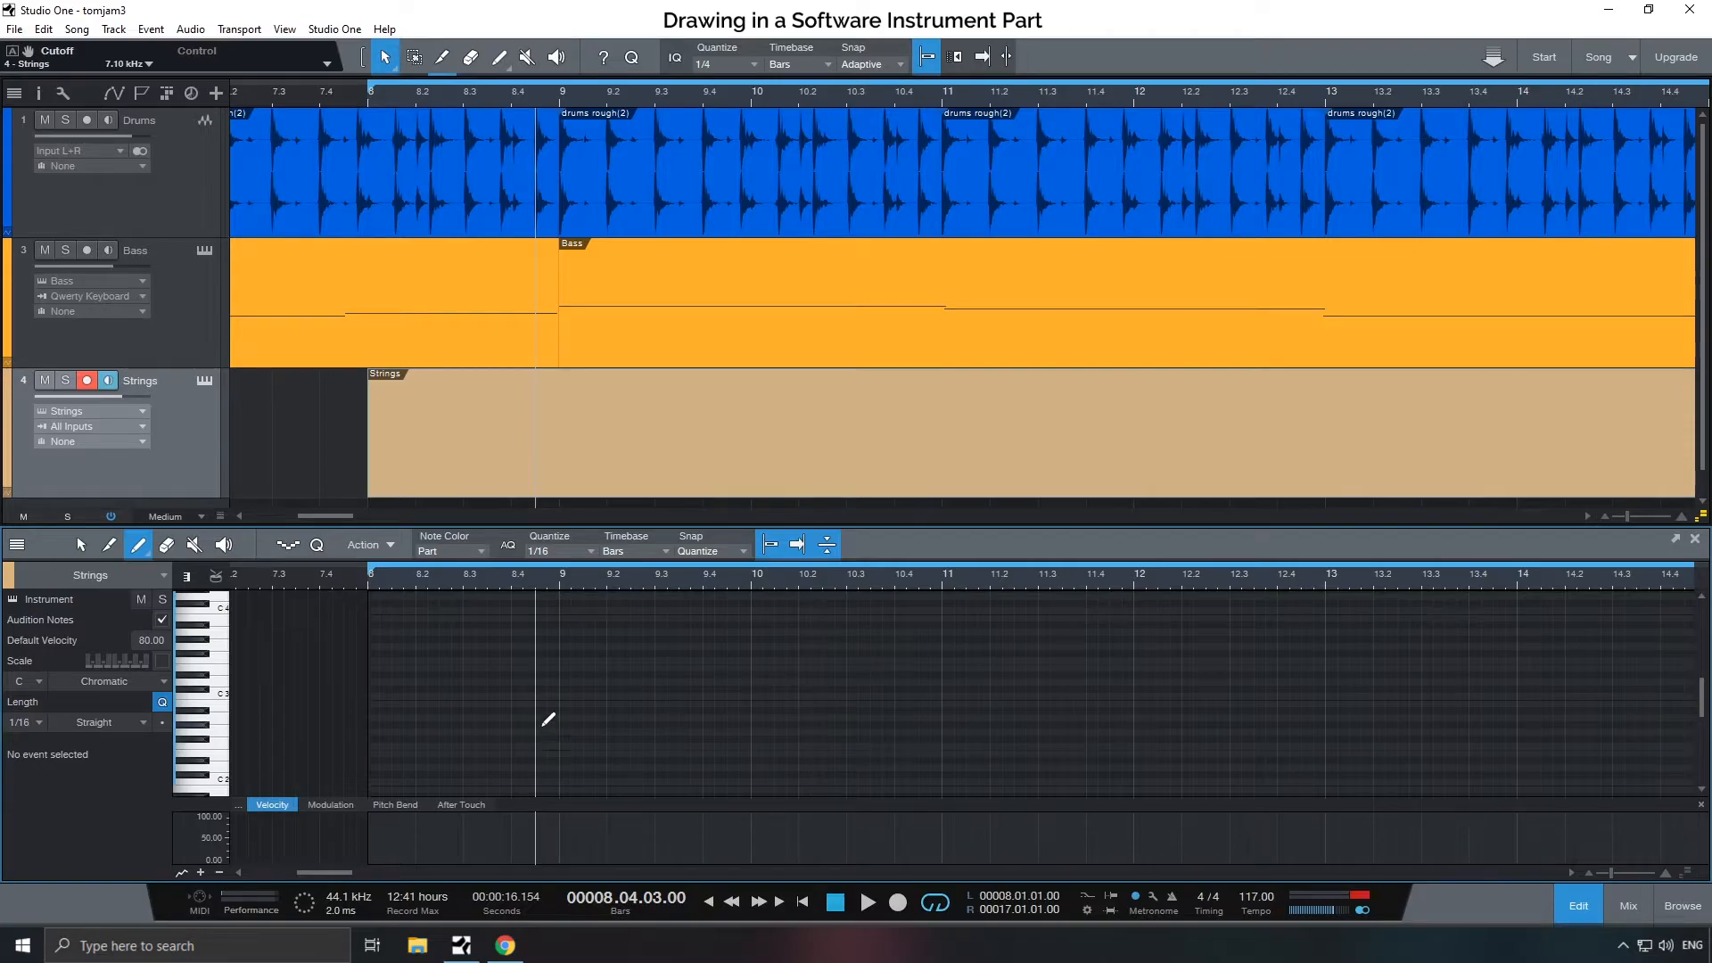
{"action": "left_click", "coordinate": [537, 784]}
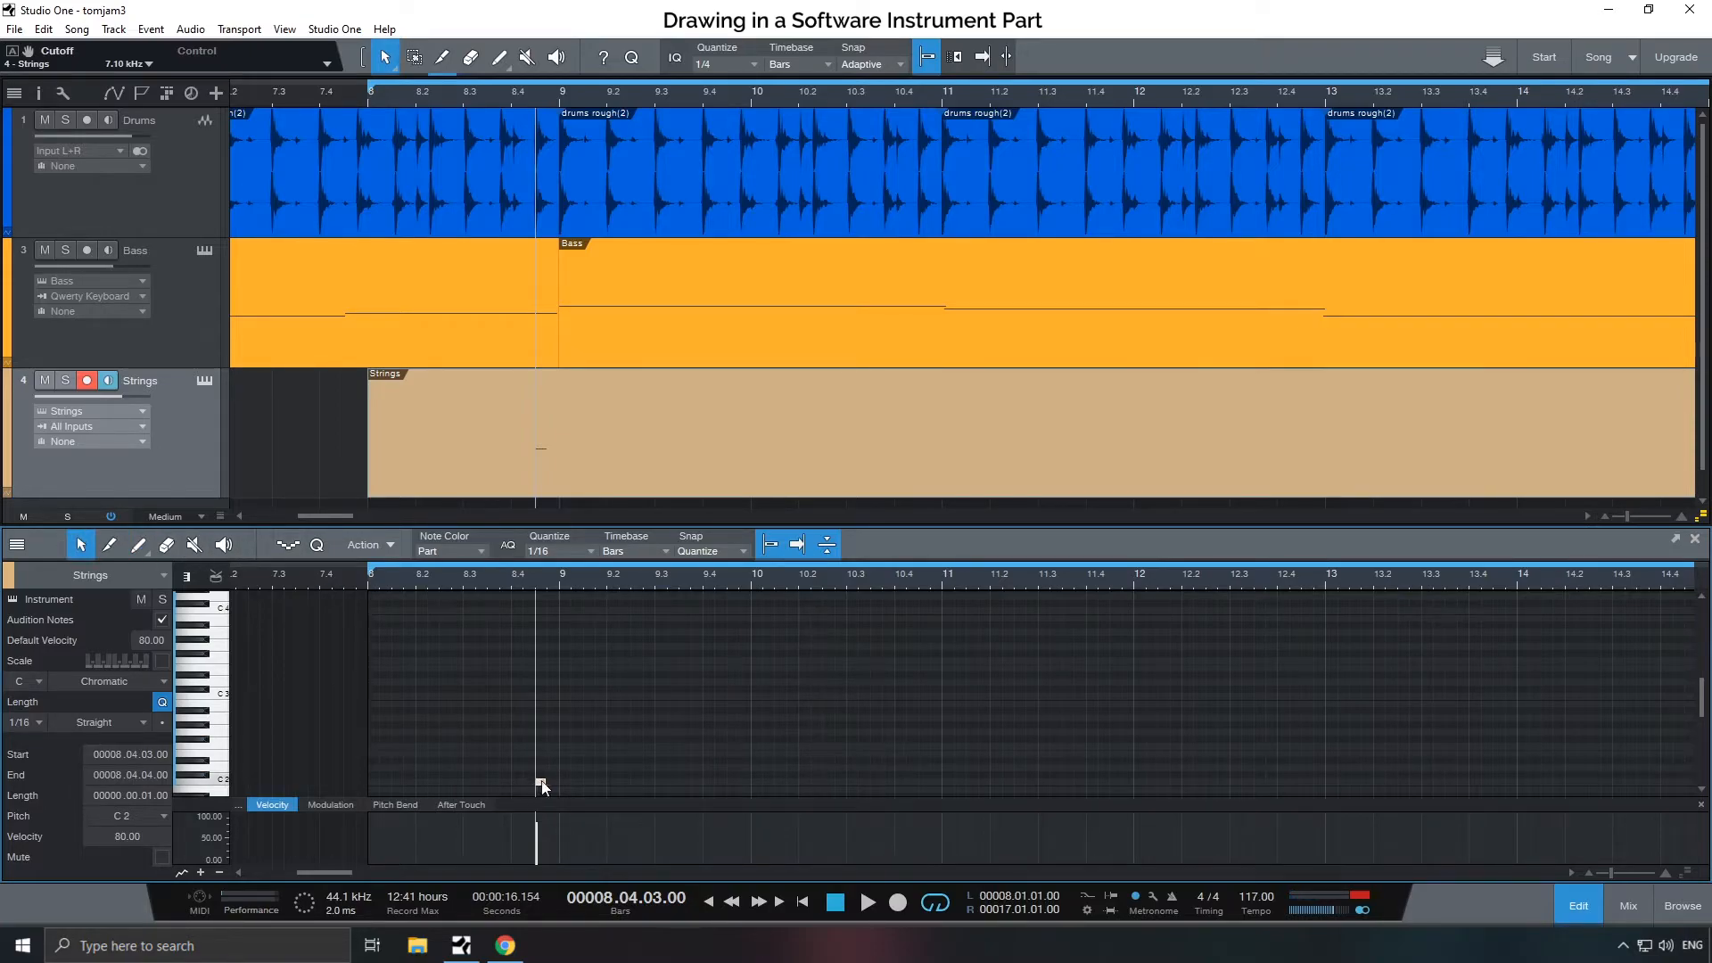
{"action": "left_click_drag", "start_coordinate": [542, 787], "coordinate": [541, 696]}
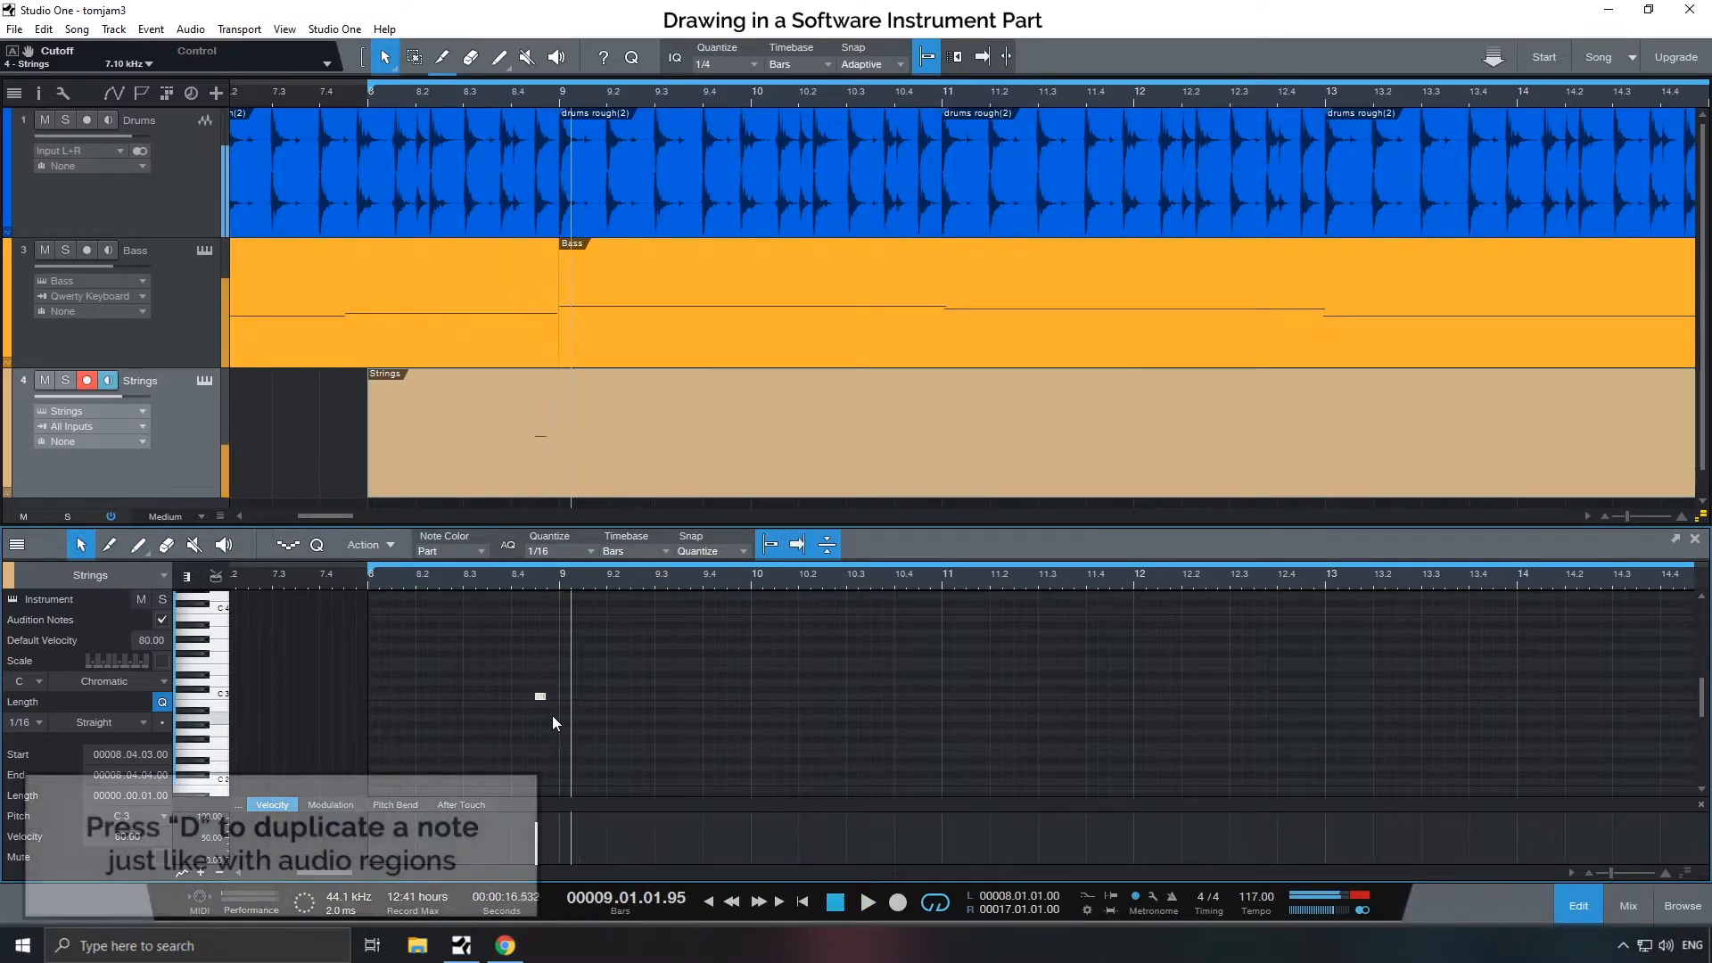
- Duplicate the C 3 note as a G 3 at bar 9 lengthened to bar 12, and lower the Strings track volume to -5.5
{"action": "key", "text": "d"}
{"action": "left_click_drag", "start_coordinate": [571, 699], "coordinate": [565, 647]}
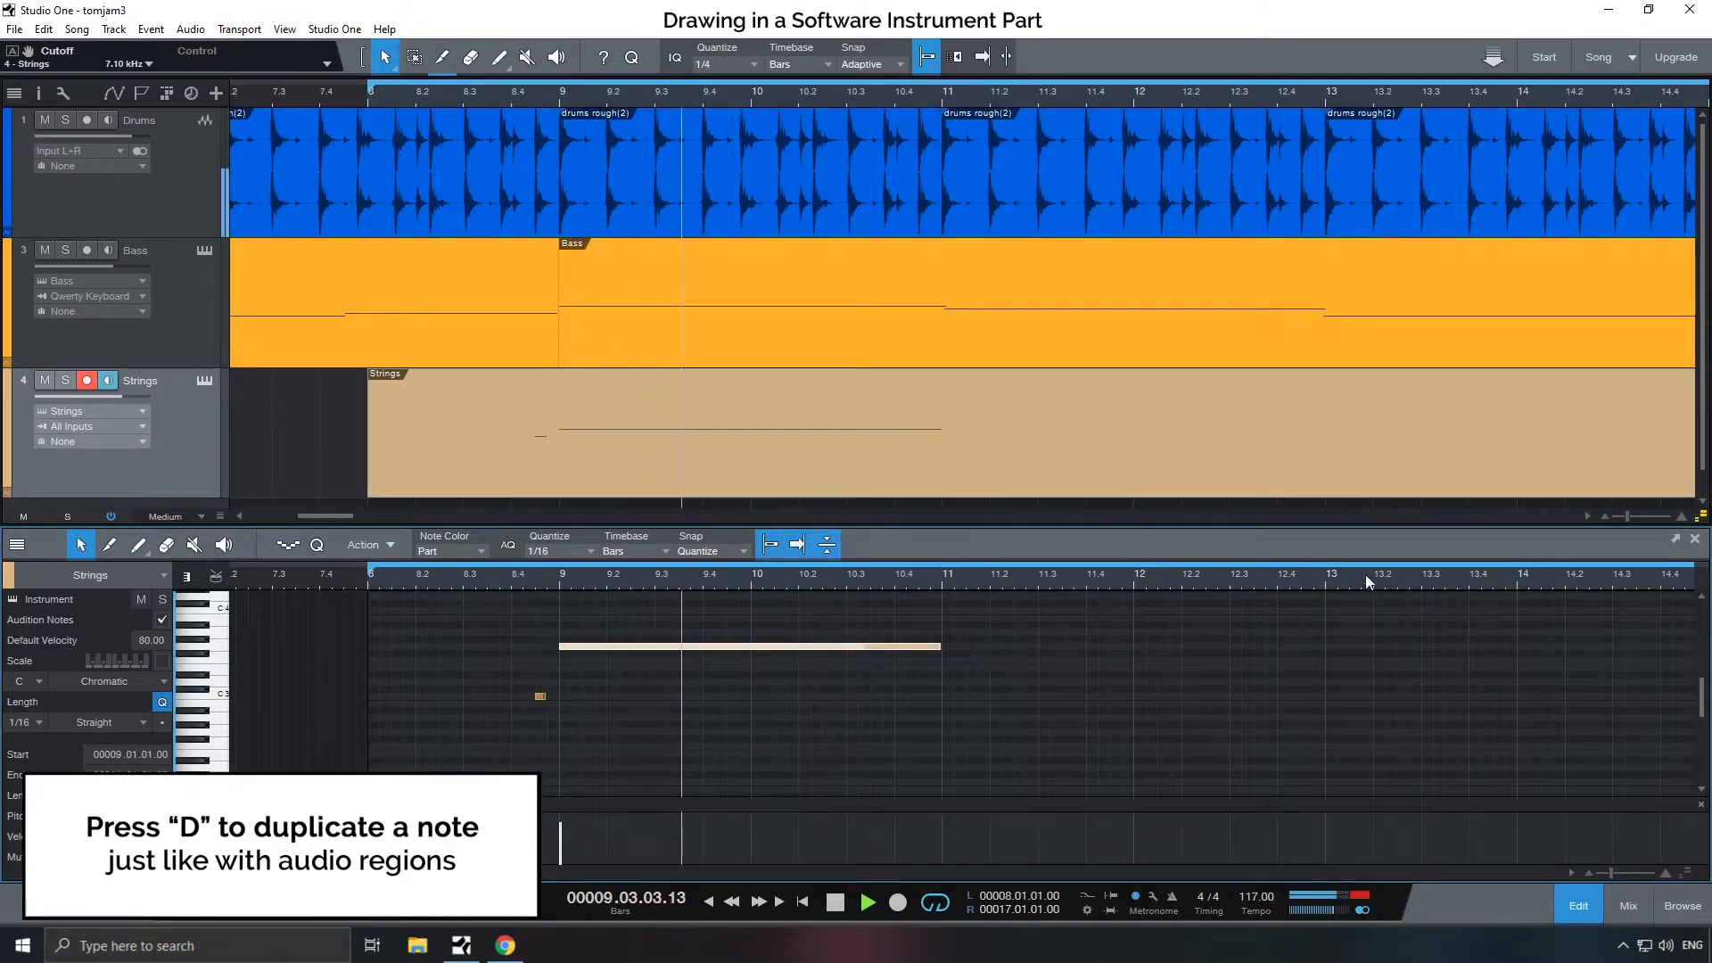
{"action": "left_click_drag", "start_coordinate": [112, 394], "coordinate": [99, 394]}
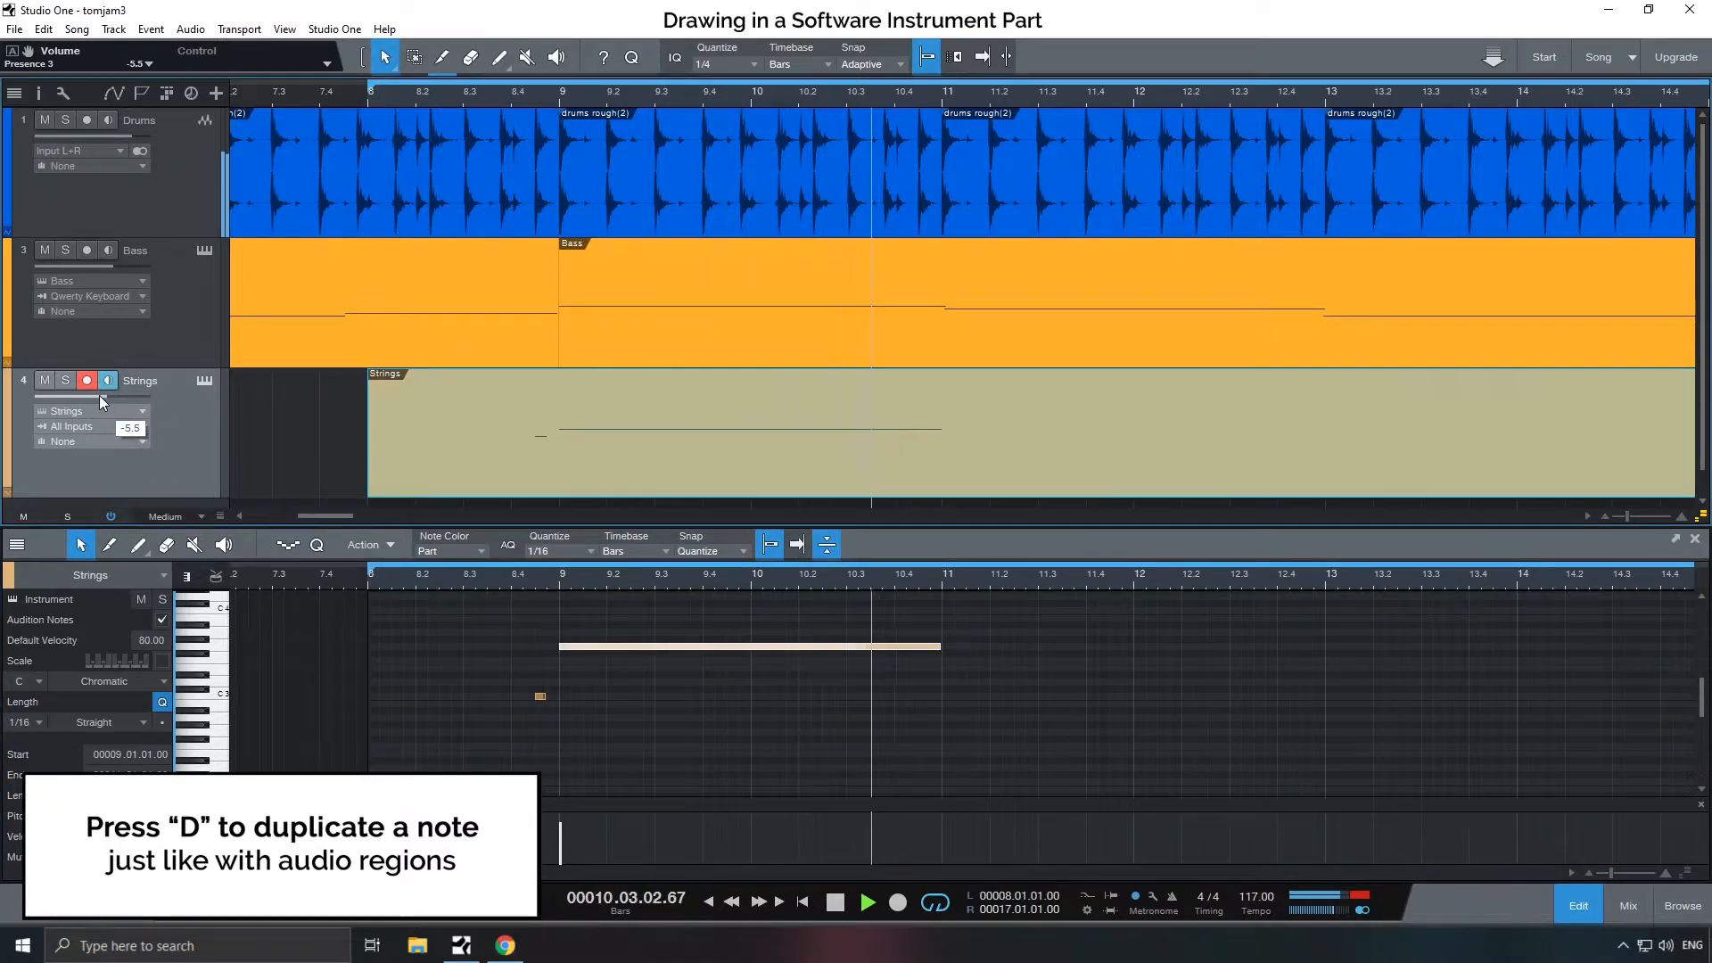
{"action": "left_click_drag", "start_coordinate": [940, 651], "coordinate": [1132, 649]}
- Play the strings melody from bar 9 and reduce the Strings track volume to -8.1
{"action": "left_click", "coordinate": [556, 584]}
{"action": "key", "text": "space"}
{"action": "left_click", "coordinate": [104, 394]}
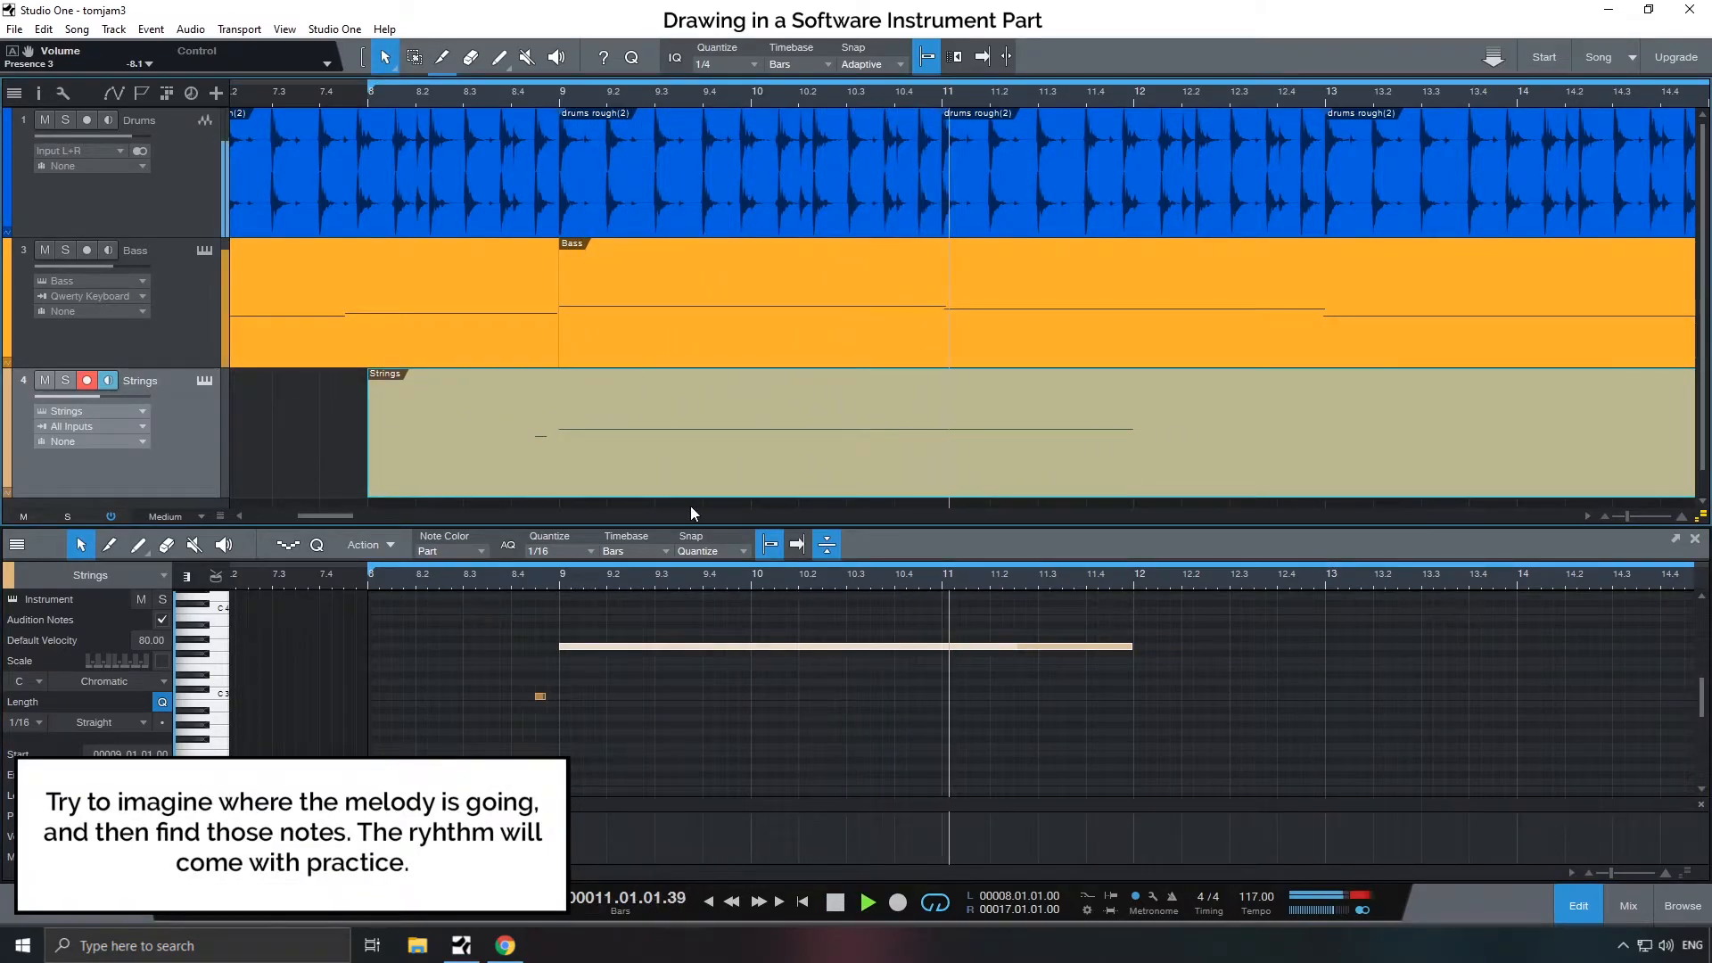
{"action": "key", "text": "space"}
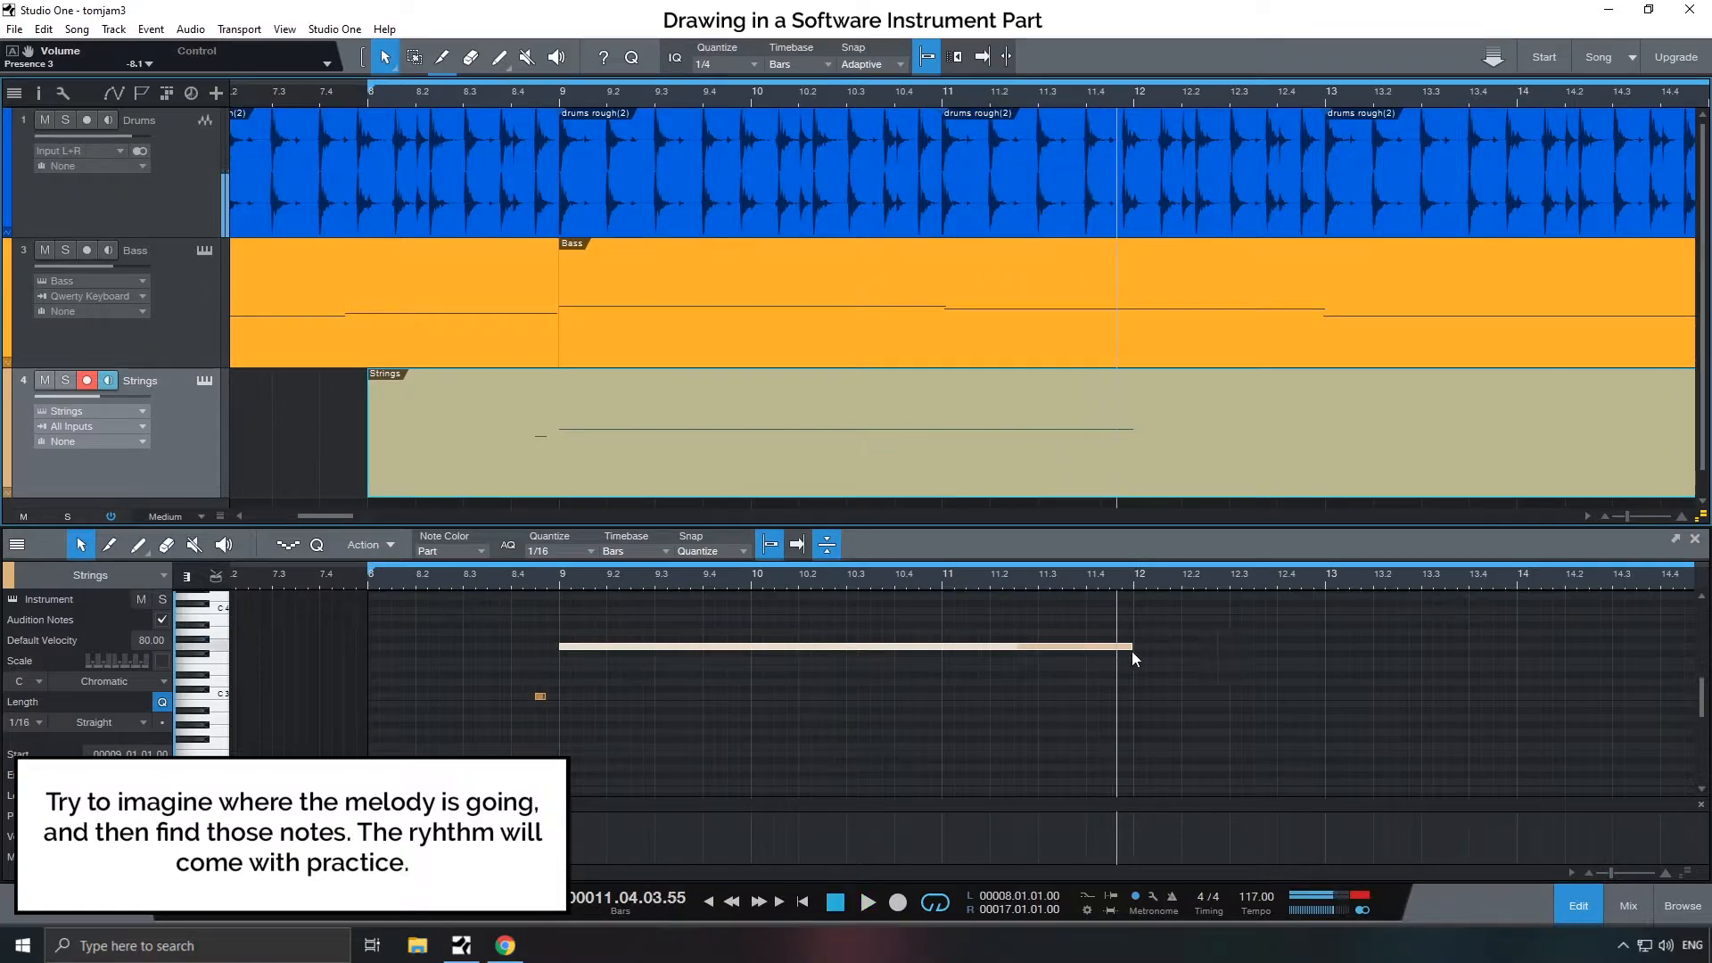
- Continue the melody with duplicated notes: F 3 at bar 12, short D# 3 at bar 13, long F 3, and an eight-note phrase from G# 3 to D 3
{"action": "key", "text": "d"}
{"action": "key", "text": "ctrl+z"}
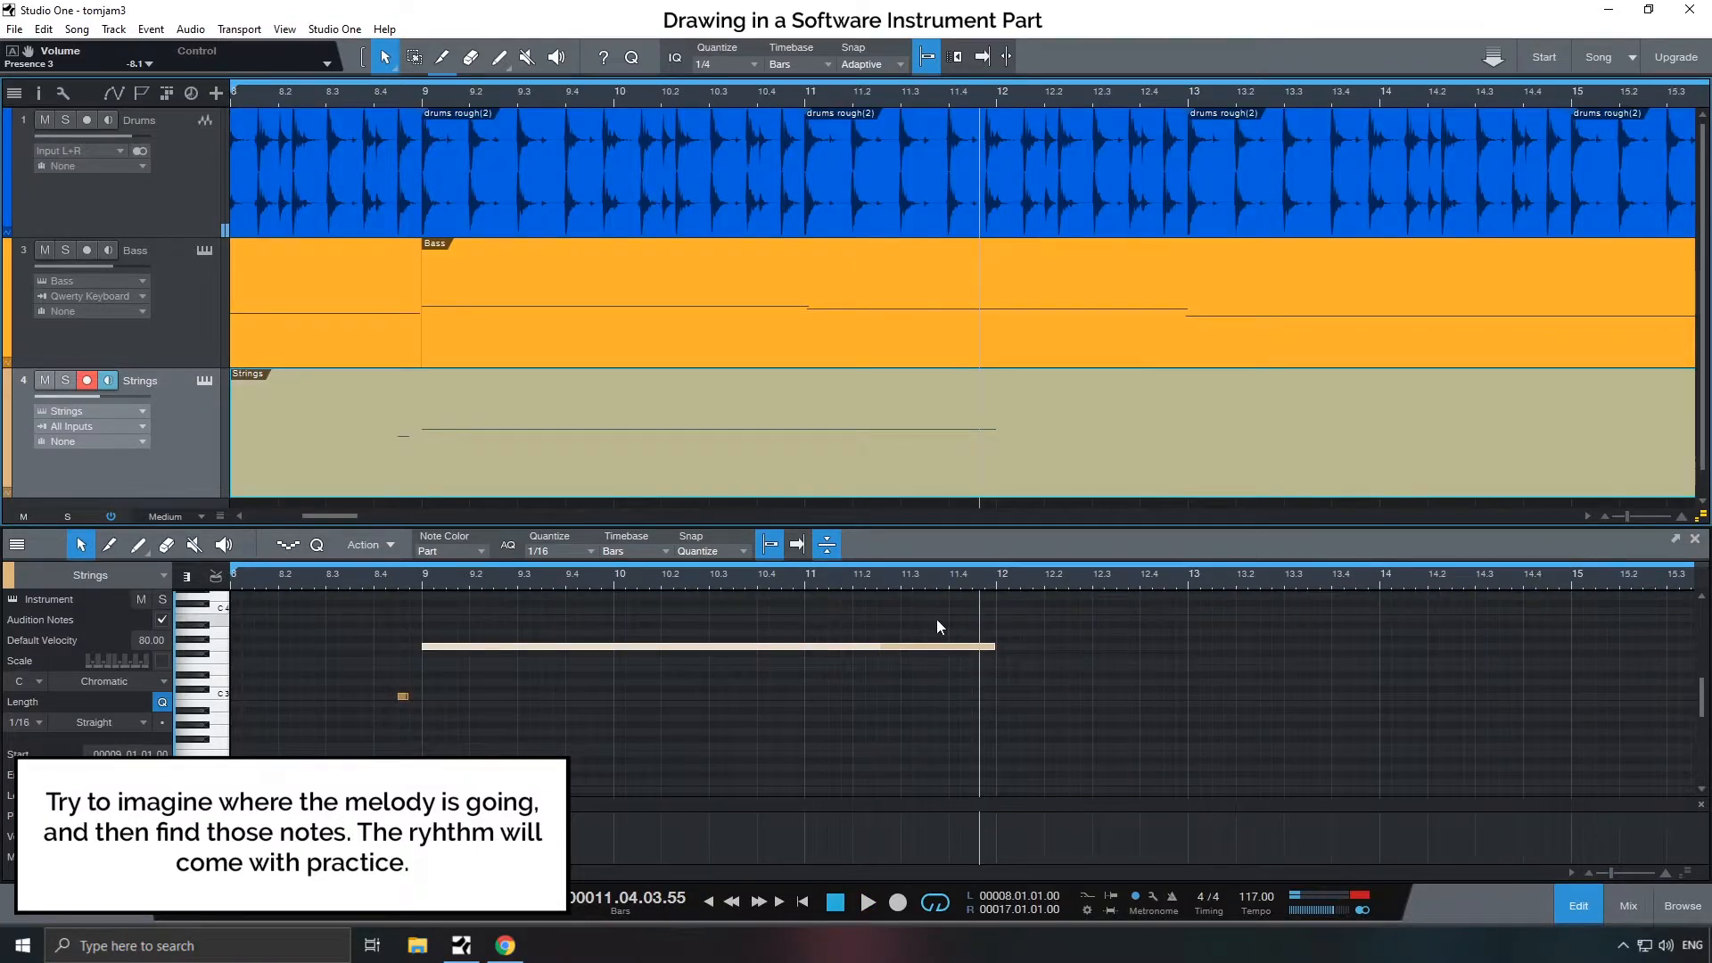
{"action": "key", "text": "d"}
{"action": "left_click_drag", "start_coordinate": [1042, 648], "coordinate": [1043, 658]}
{"action": "key", "text": "space"}
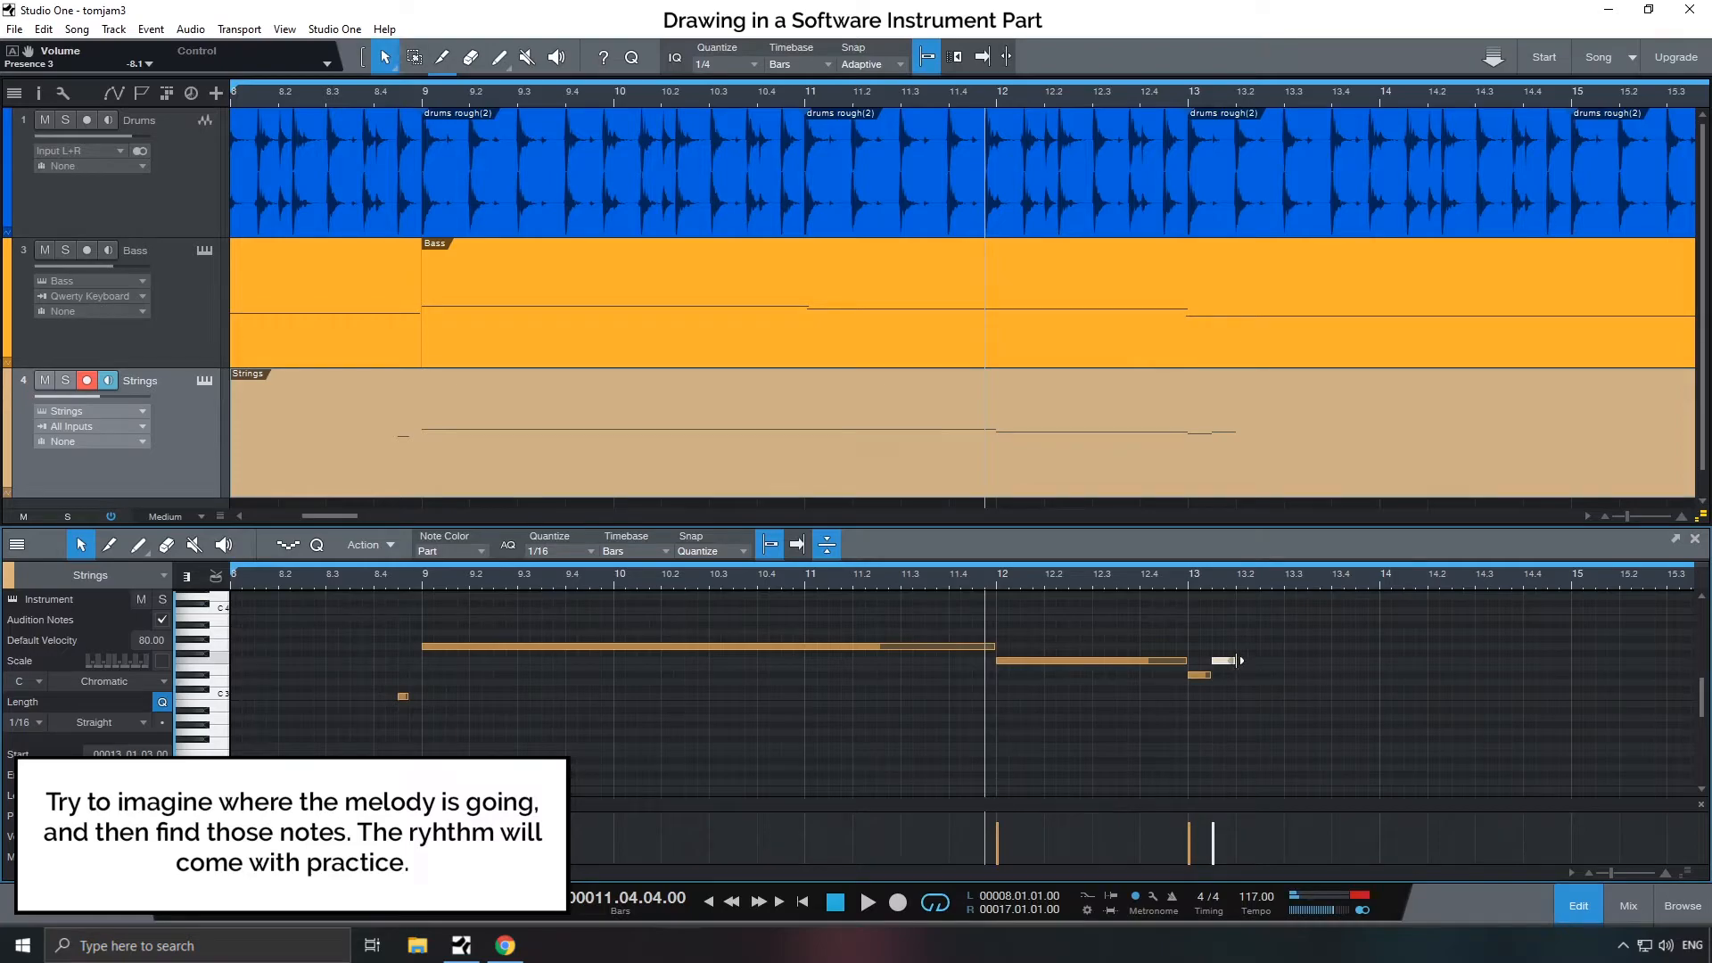
{"action": "left_click_drag", "start_coordinate": [1239, 661], "coordinate": [1498, 661]}
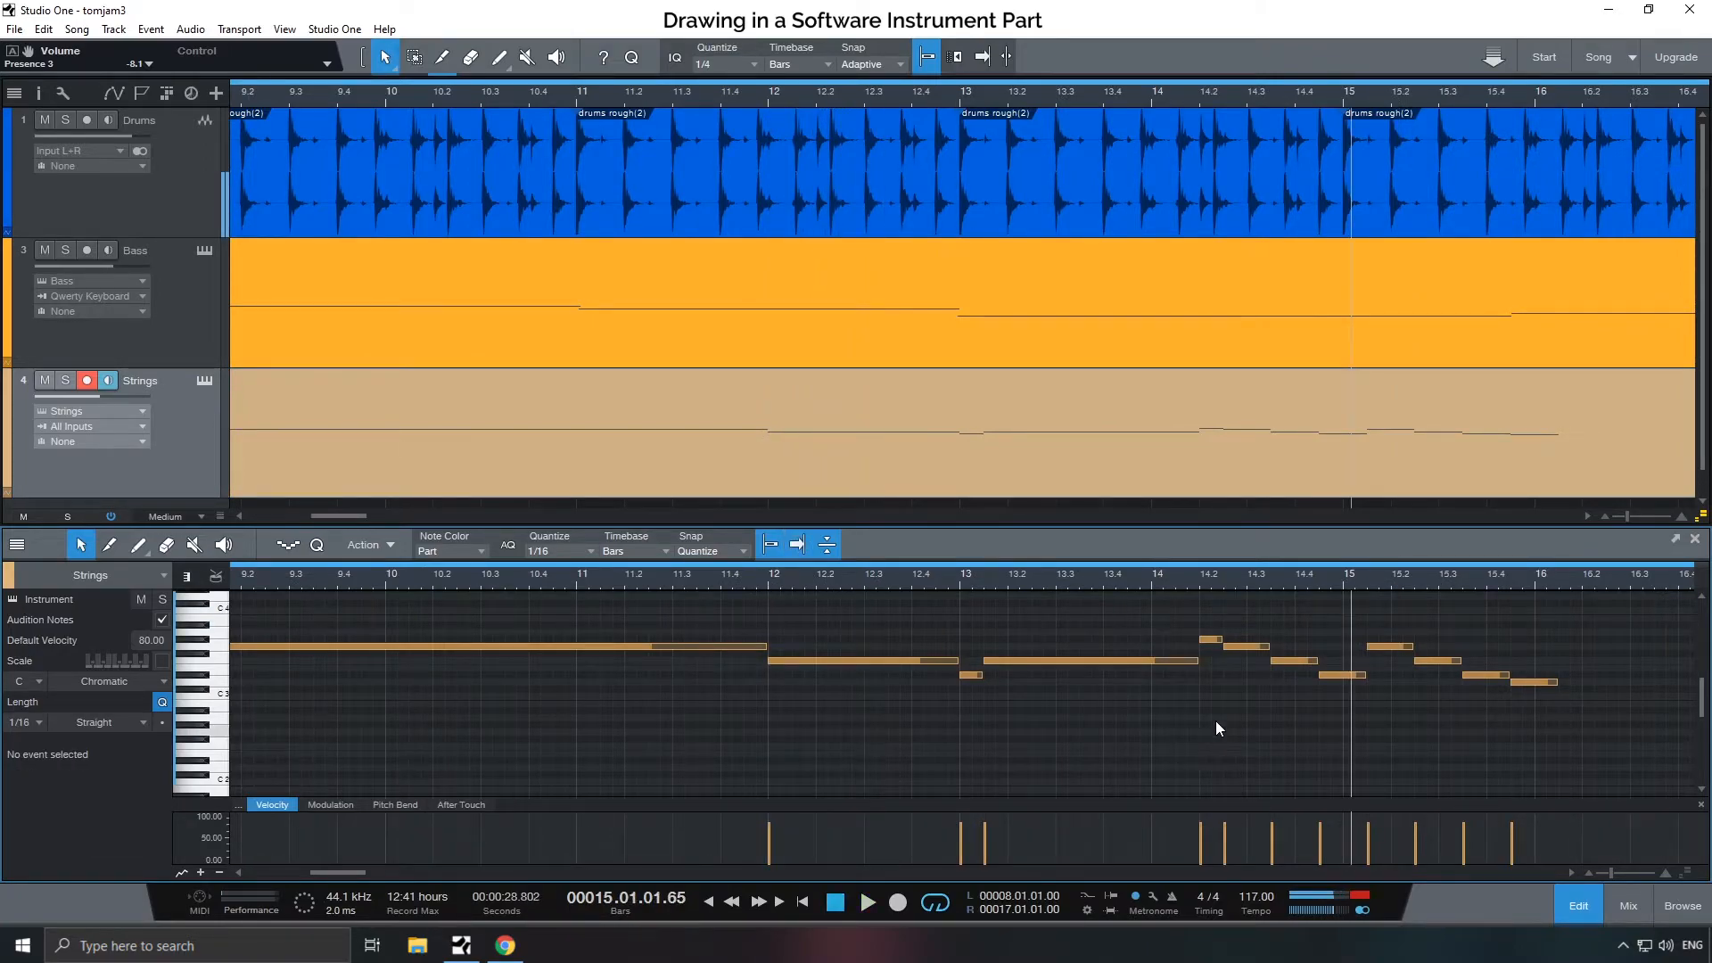
- Shift the closing eight-note phrase to start at bar 15 and lengthen the preceding F 3 note to meet it
{"action": "left_click_drag", "start_coordinate": [1216, 728], "coordinate": [1658, 624]}
{"action": "left_click_drag", "start_coordinate": [1215, 647], "coordinate": [1357, 646]}
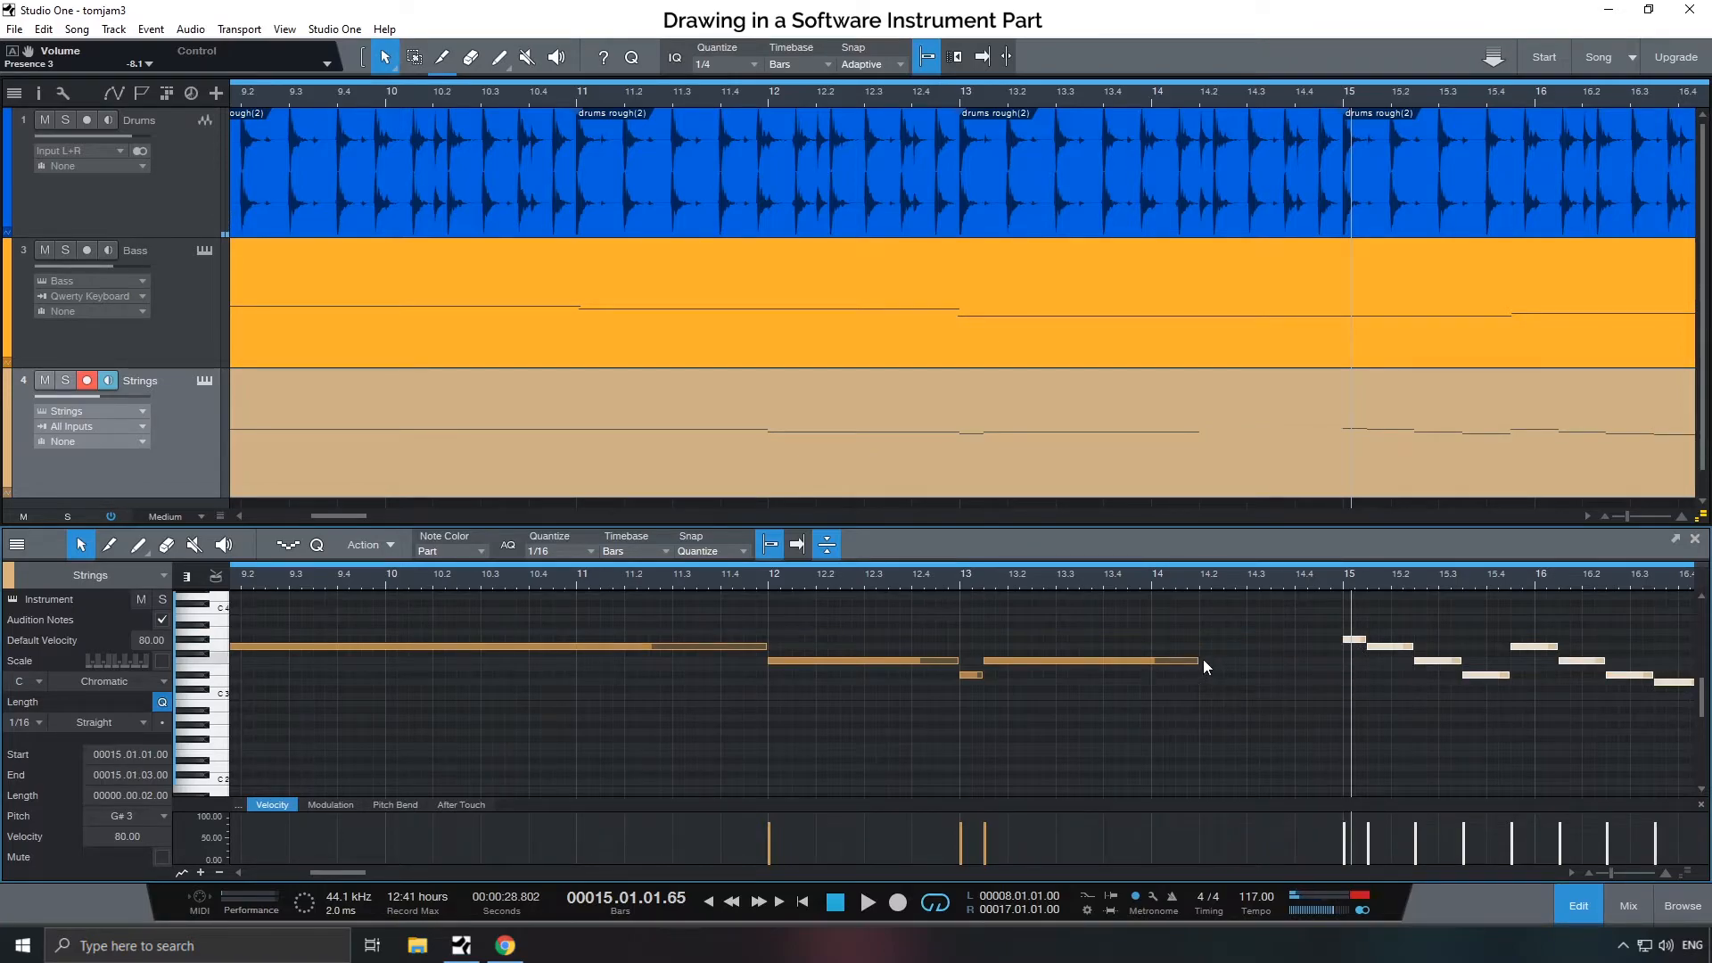
{"action": "left_click_drag", "start_coordinate": [1202, 665], "coordinate": [1342, 665]}
- Play back the strings melody from just before bar 12 through the closing phrase
{"action": "left_click", "coordinate": [750, 576]}
{"action": "key", "text": "space"}
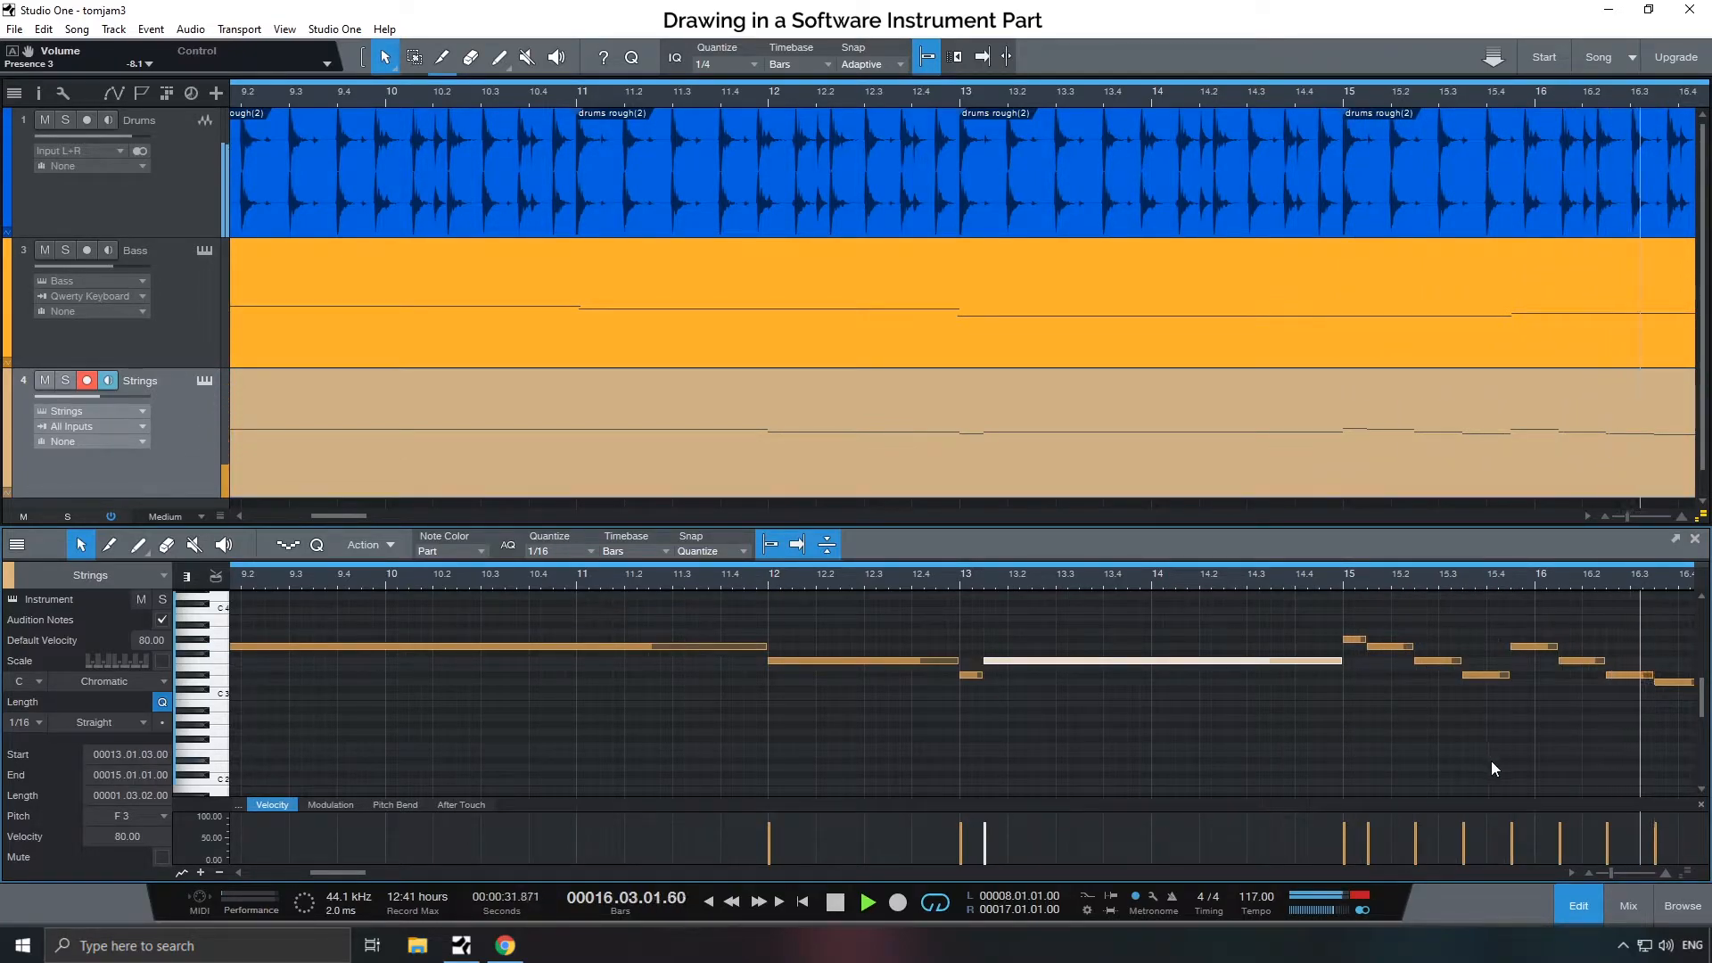
{"action": "key", "text": "space"}
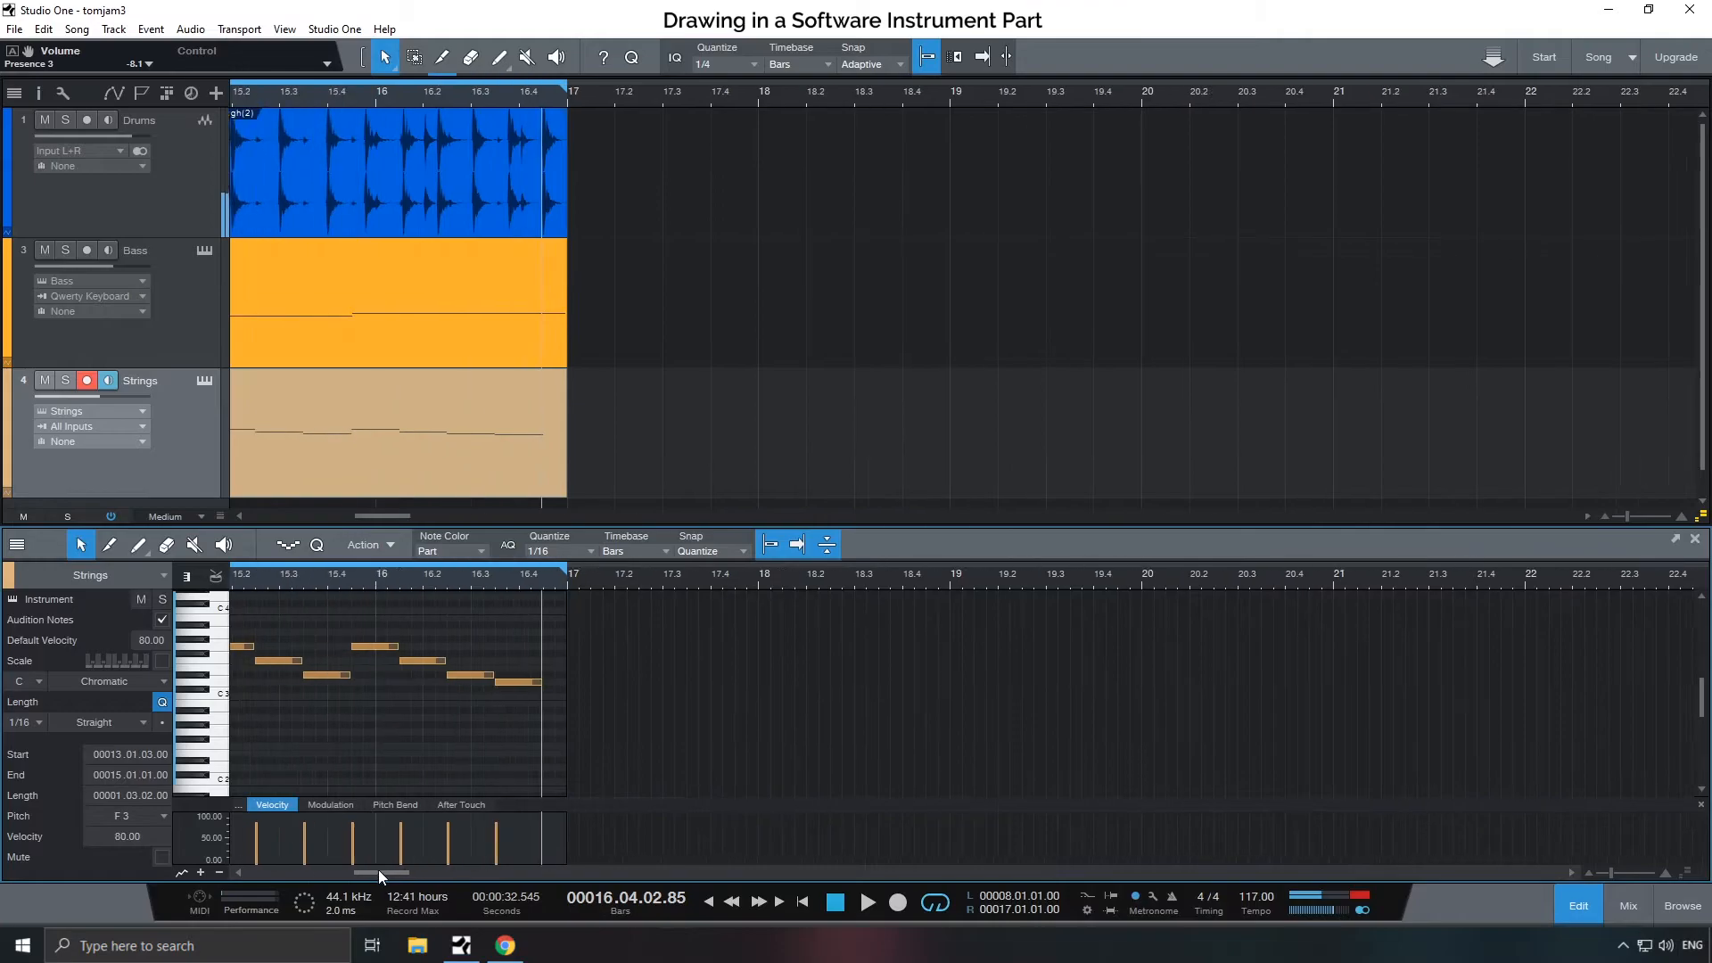
- Lower the closing phrase's last note to C 3 and add another short C 3 note just before bar 17
{"action": "left_click_drag", "start_coordinate": [565, 683], "coordinate": [565, 697]}
{"action": "left_click", "coordinate": [603, 694]}
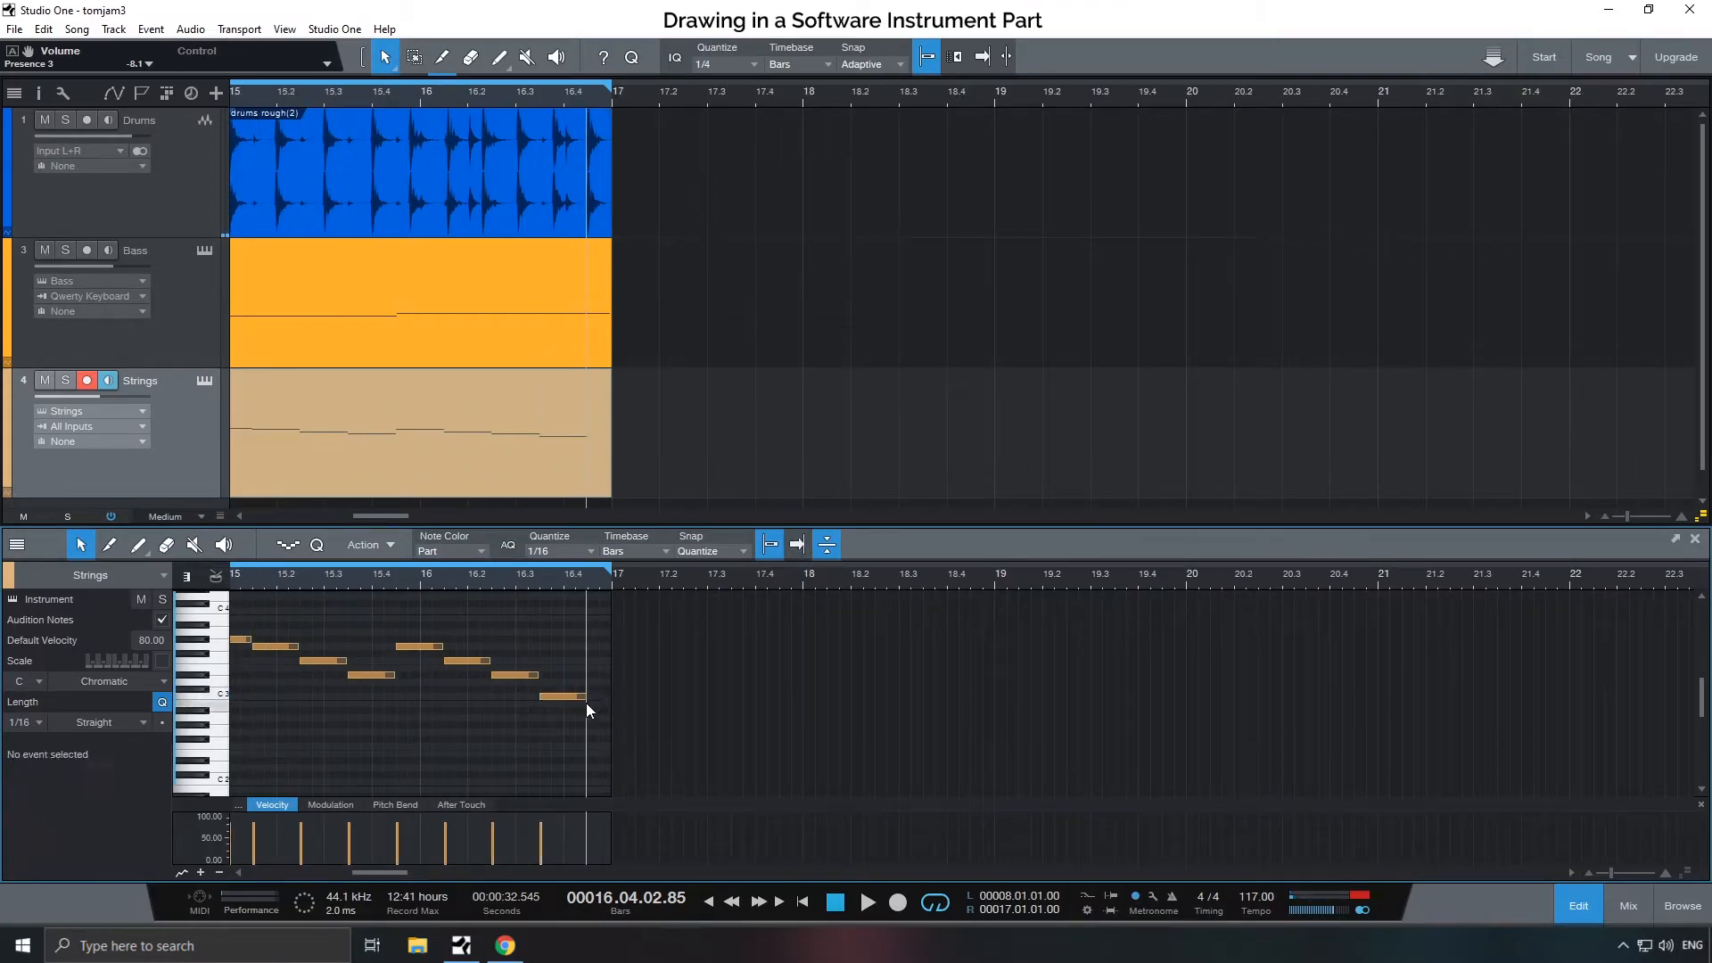
{"action": "left_click_drag", "start_coordinate": [589, 697], "coordinate": [380, 648]}
{"action": "left_click", "coordinate": [580, 701]}
- Play back the strings melody from bar 8 and check the short C 3 pickup note before bar 9
{"action": "key", "text": "space"}
{"action": "left_click", "coordinate": [551, 652]}
{"action": "left_click", "coordinate": [362, 576]}
{"action": "key", "text": "space"}
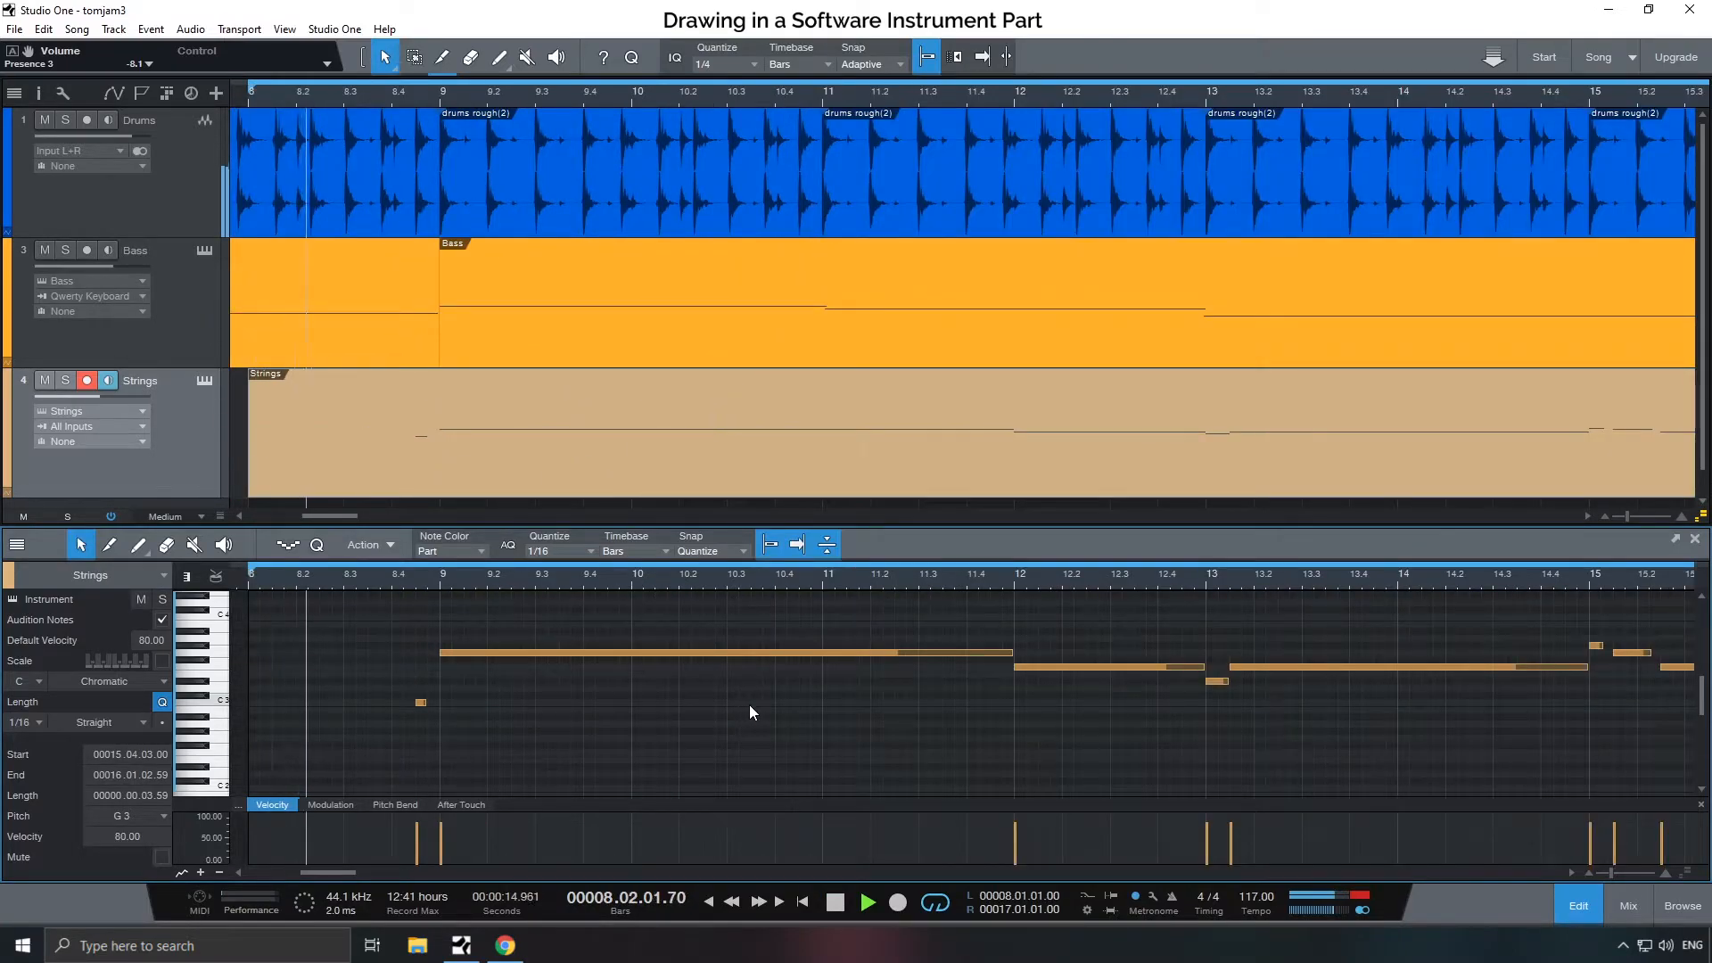
{"action": "key", "text": "space"}
{"action": "left_click", "coordinate": [421, 703]}
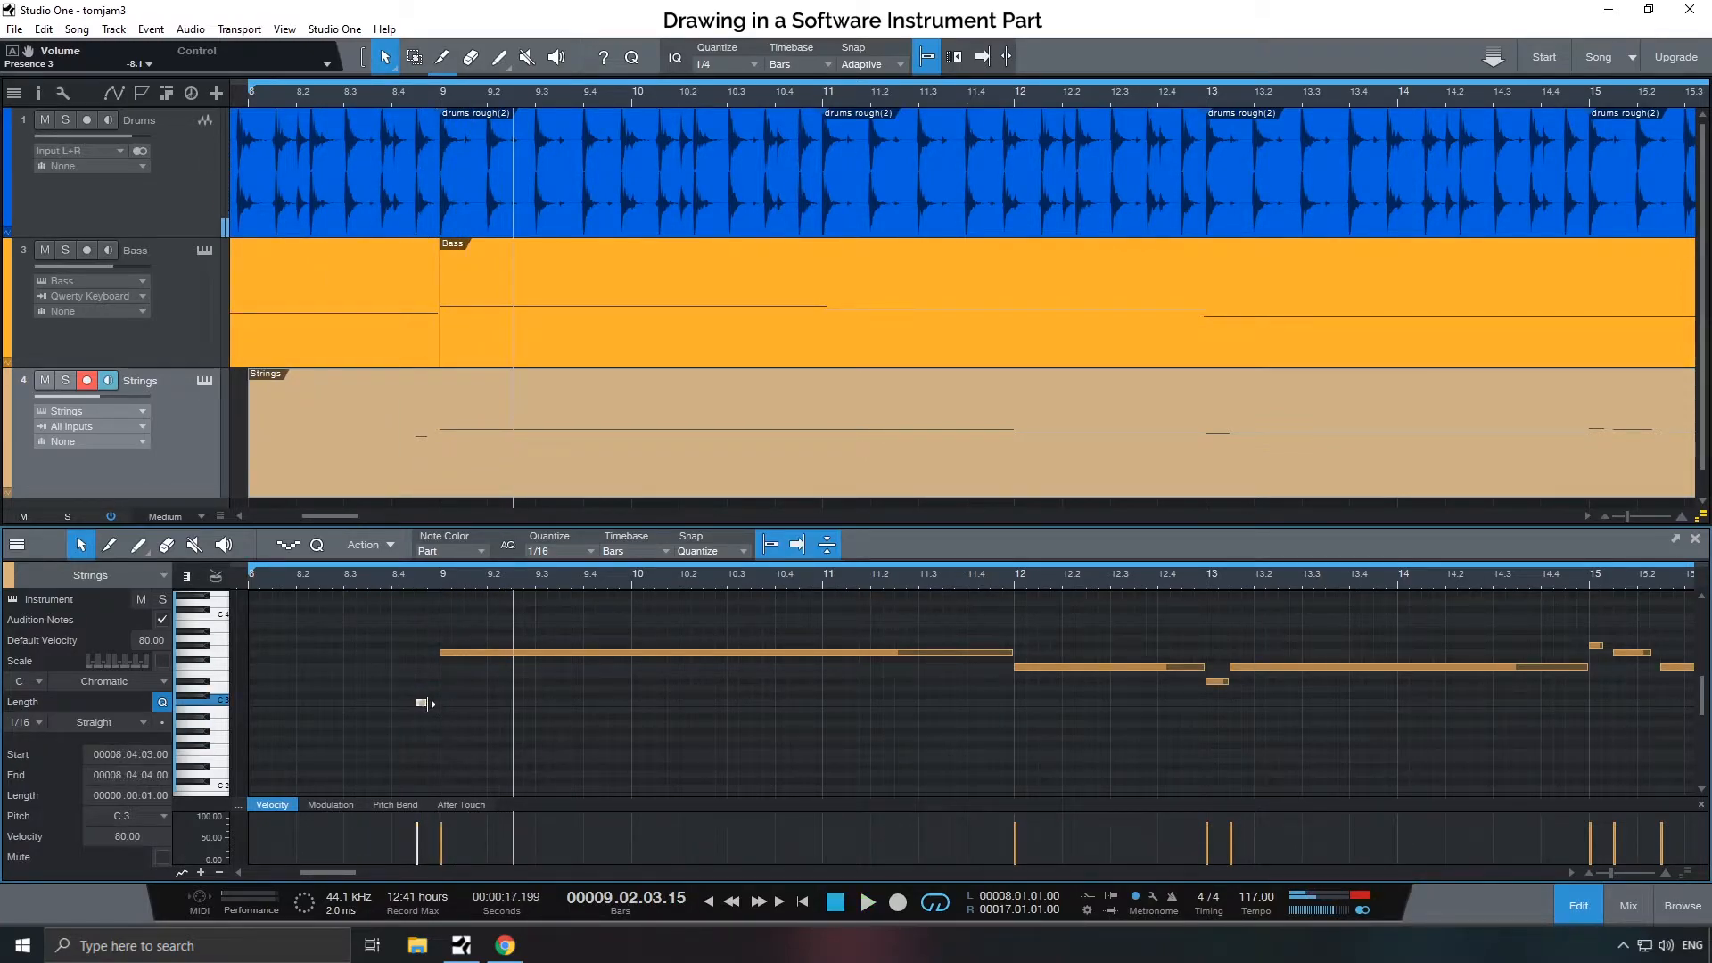
{"action": "left_click", "coordinate": [544, 711]}
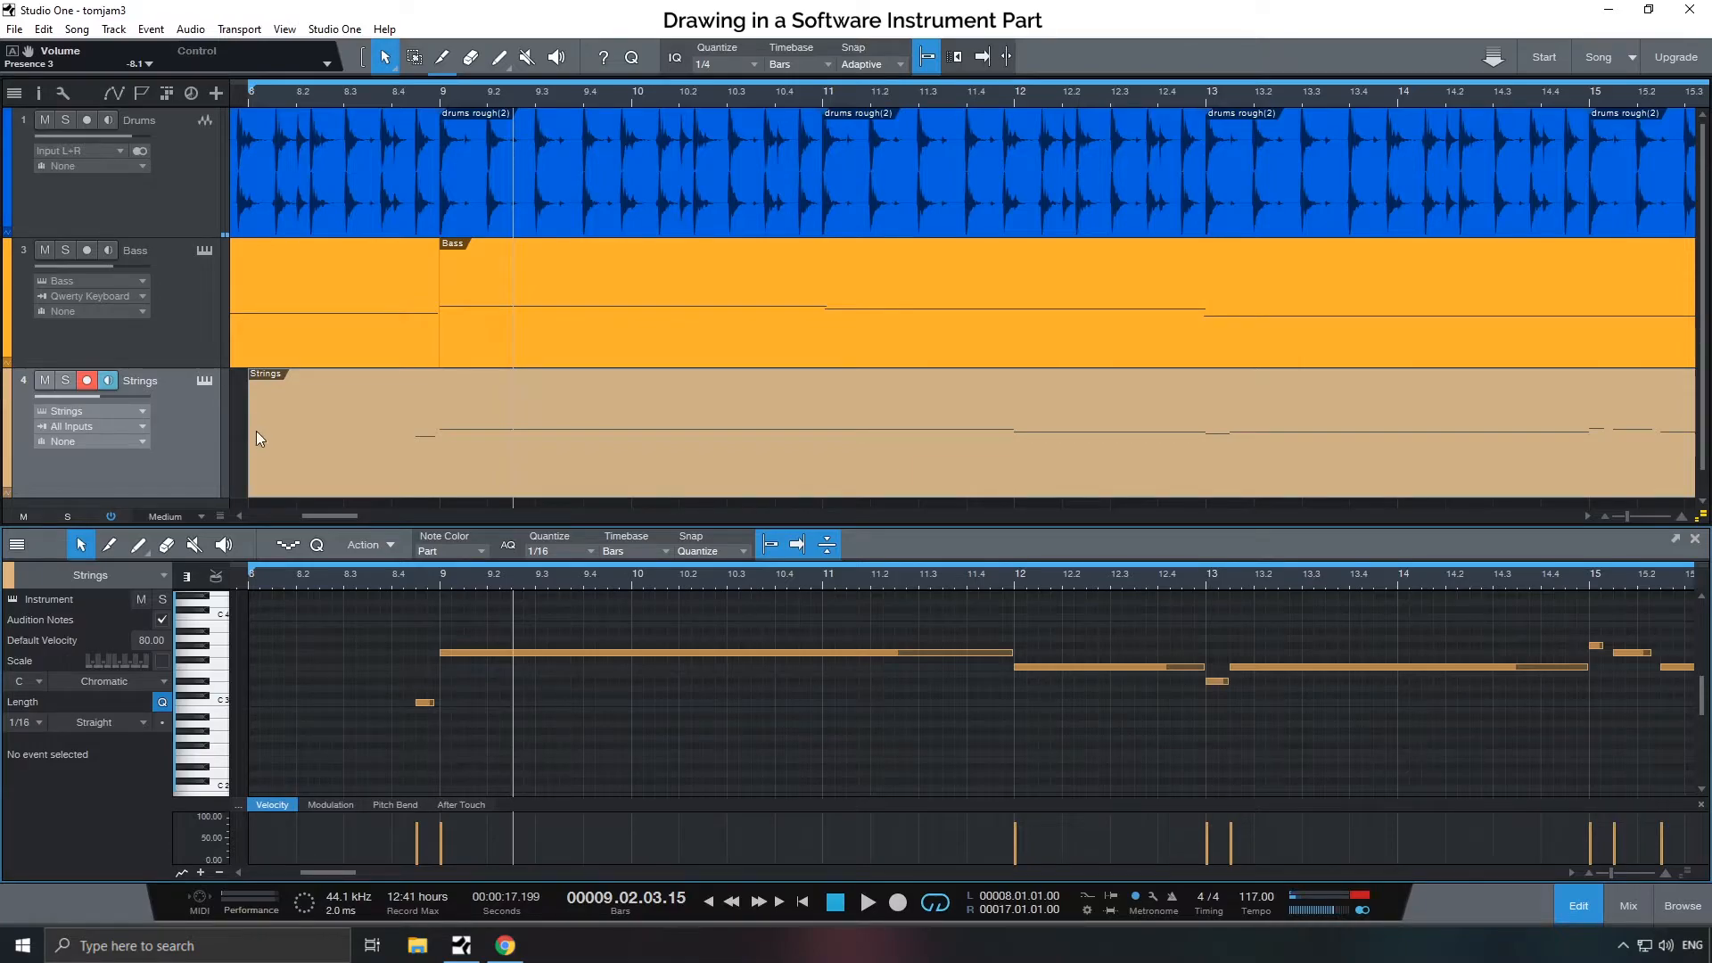
- Split the Strings part at bar 9 and trim the second section to end at bar 17
{"action": "key", "text": "3"}
{"action": "left_click", "coordinate": [442, 401]}
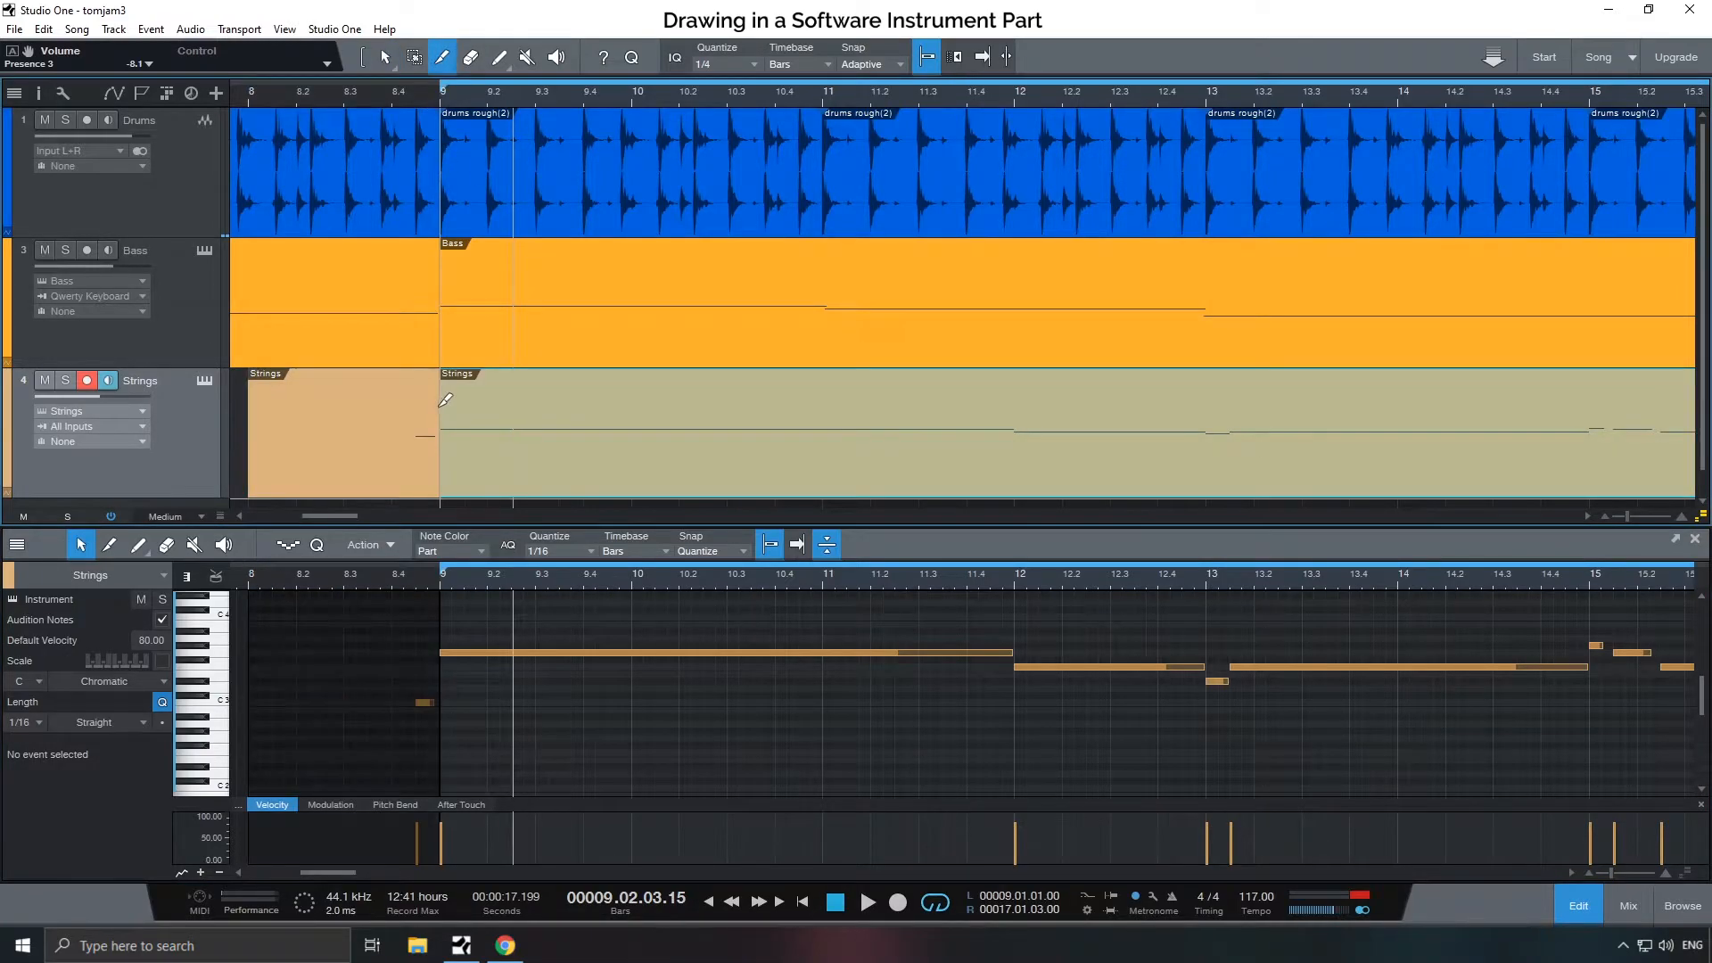
{"action": "left_click", "coordinate": [384, 57]}
{"action": "left_click_drag", "start_coordinate": [1625, 516], "coordinate": [1614, 516]}
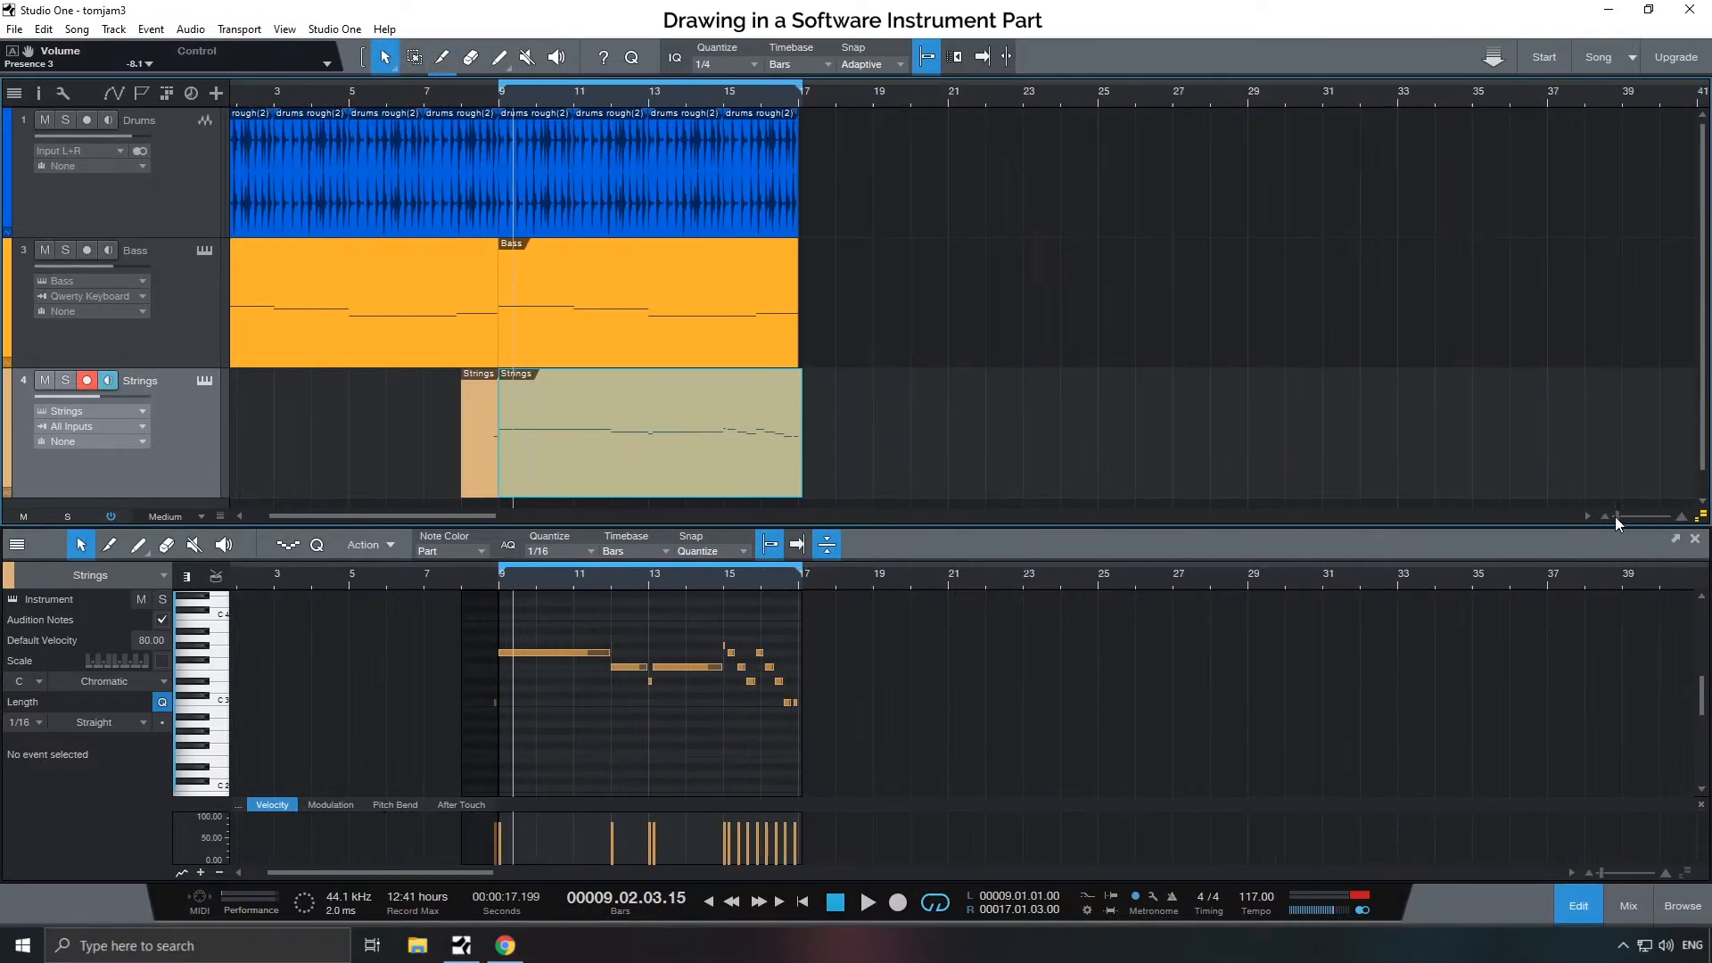
{"action": "left_click_drag", "start_coordinate": [805, 426], "coordinate": [800, 426]}
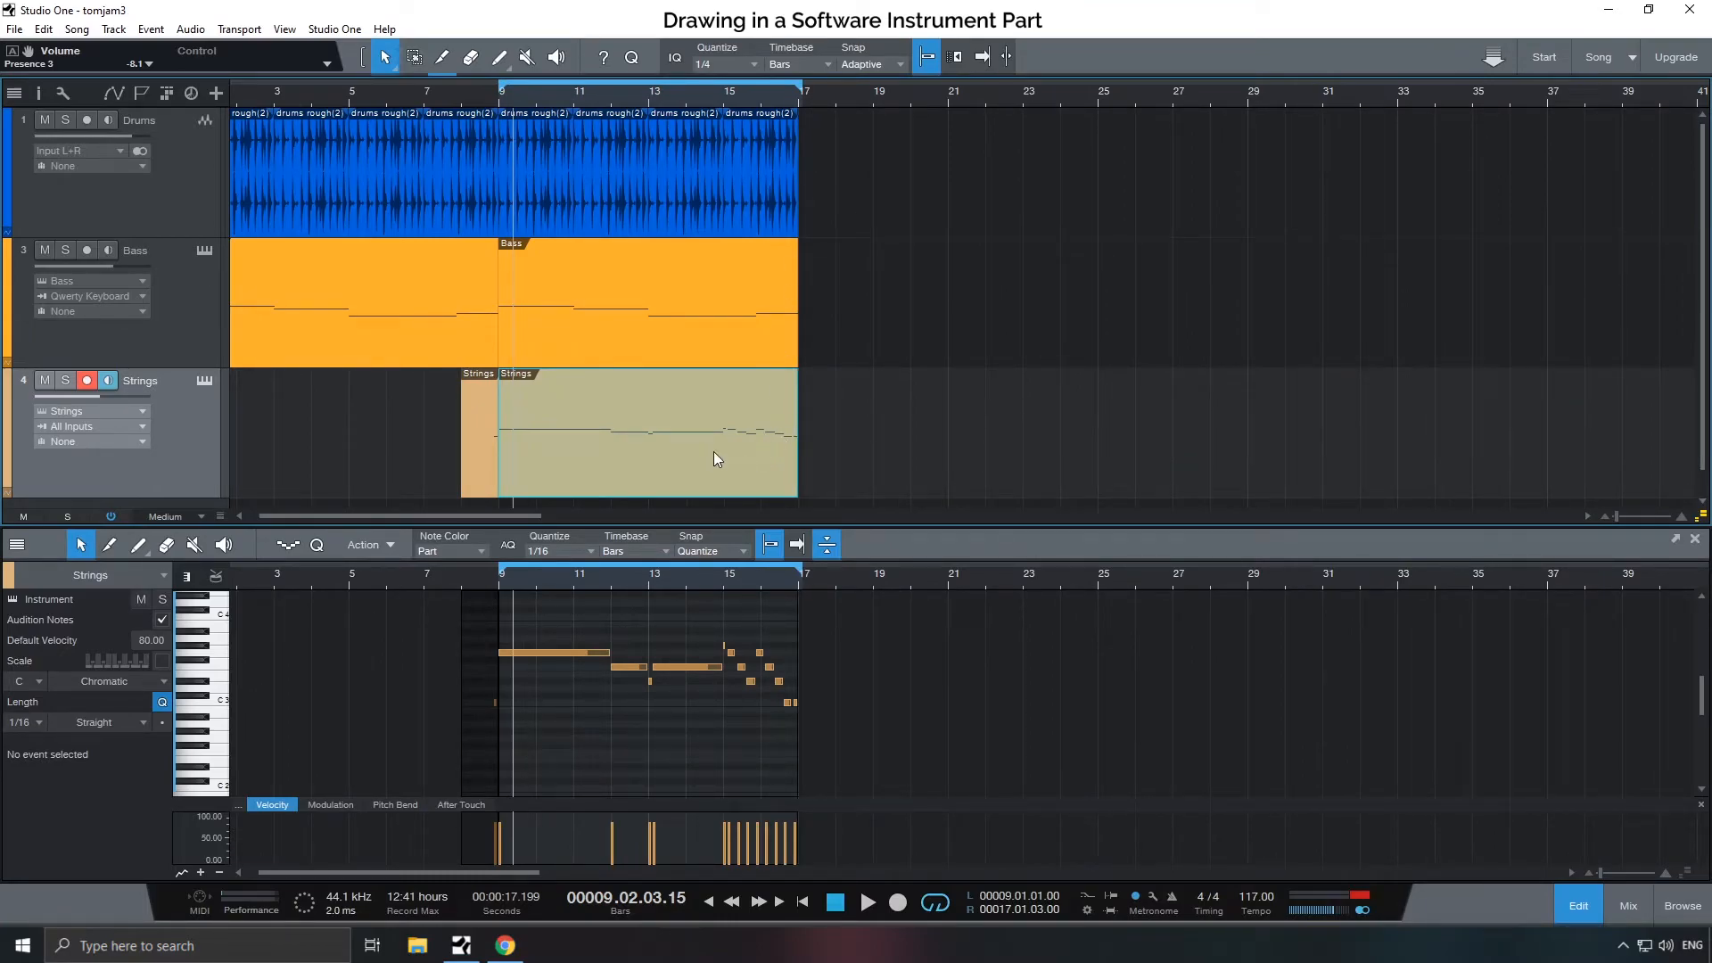
- Duplicate the Strings part spanning bars 9 to 17 twice, filling the track up to bar 33
{"action": "left_click", "coordinate": [795, 703]}
{"action": "left_click", "coordinate": [632, 426]}
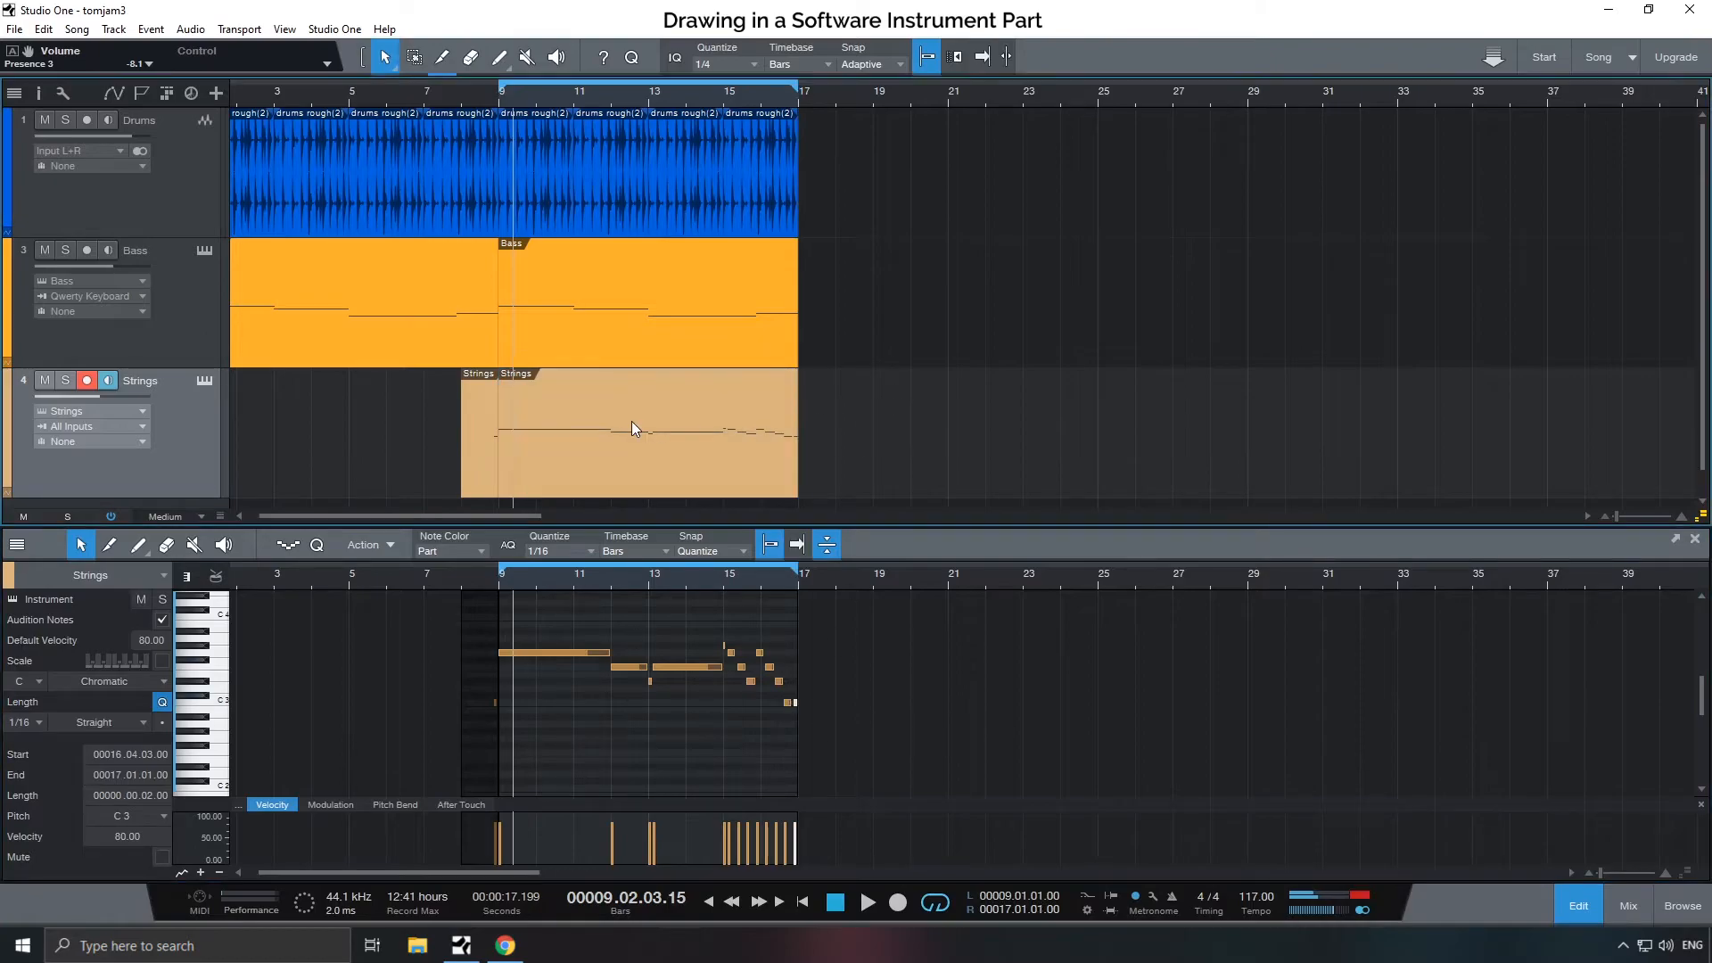
{"action": "key", "text": "d"}
{"action": "key", "text": "d"}
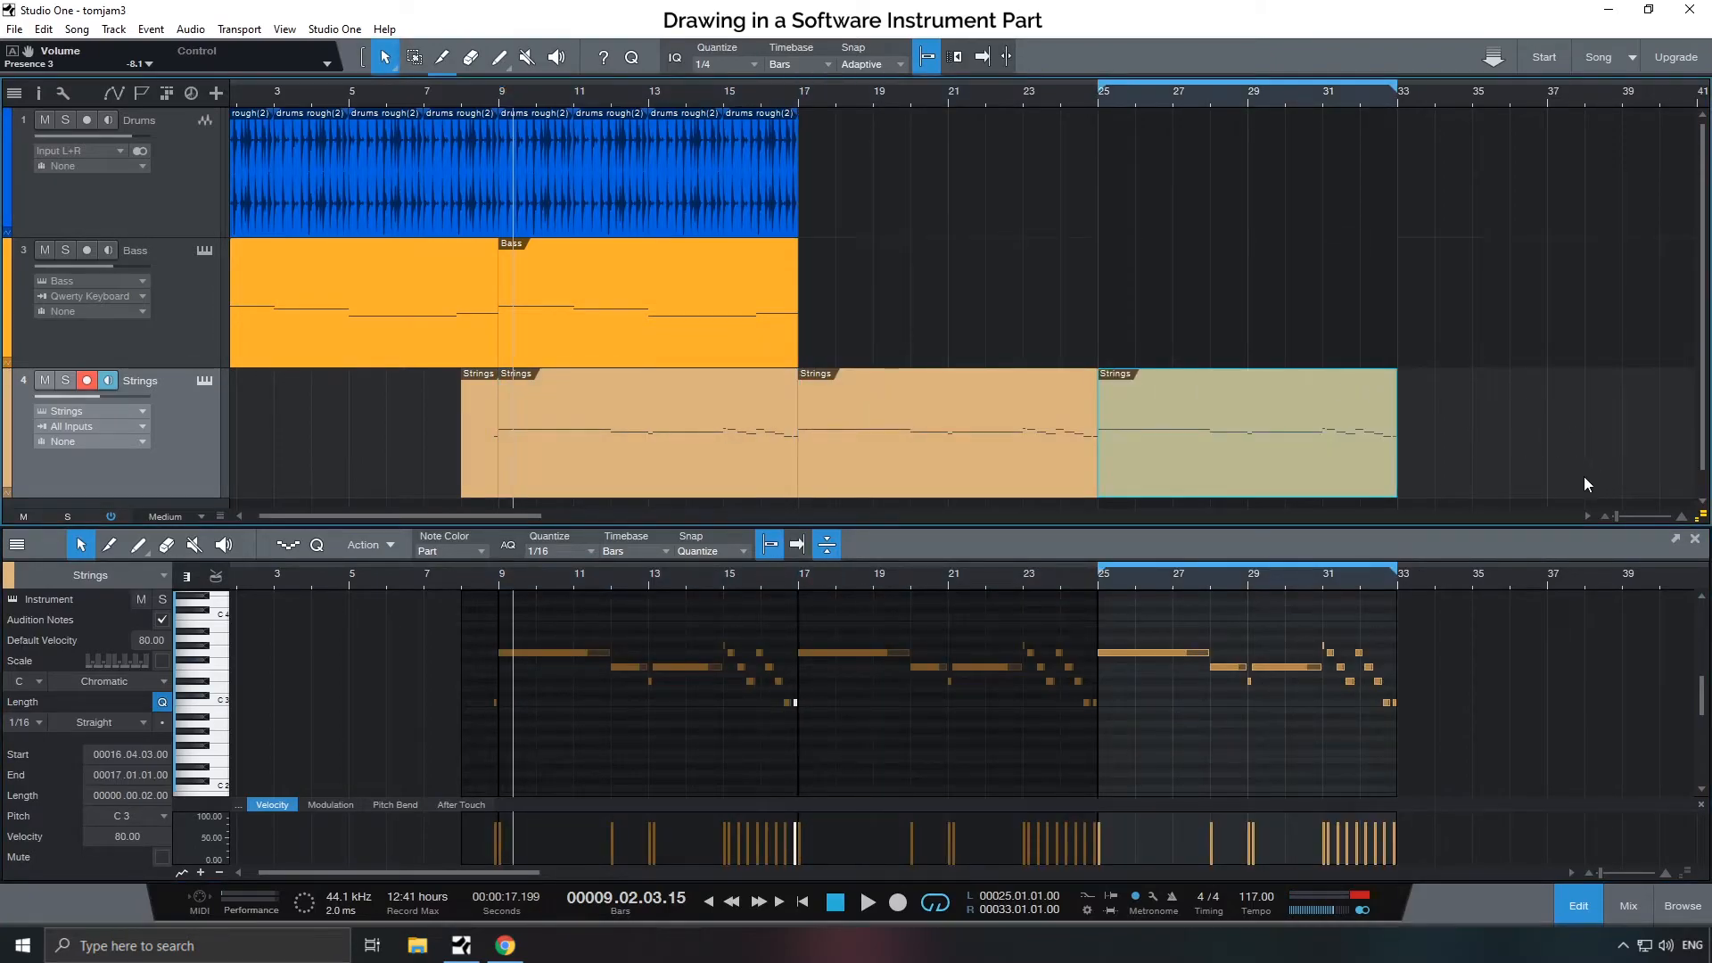
- Duplicate the drum and bass parts of bars 9 to 17 twice so they extend to bar 33
{"action": "left_click_drag", "start_coordinate": [1615, 515], "coordinate": [1608, 515]}
{"action": "left_click_drag", "start_coordinate": [525, 308], "coordinate": [303, 184]}
{"action": "key", "text": "d"}
{"action": "key", "text": "d"}
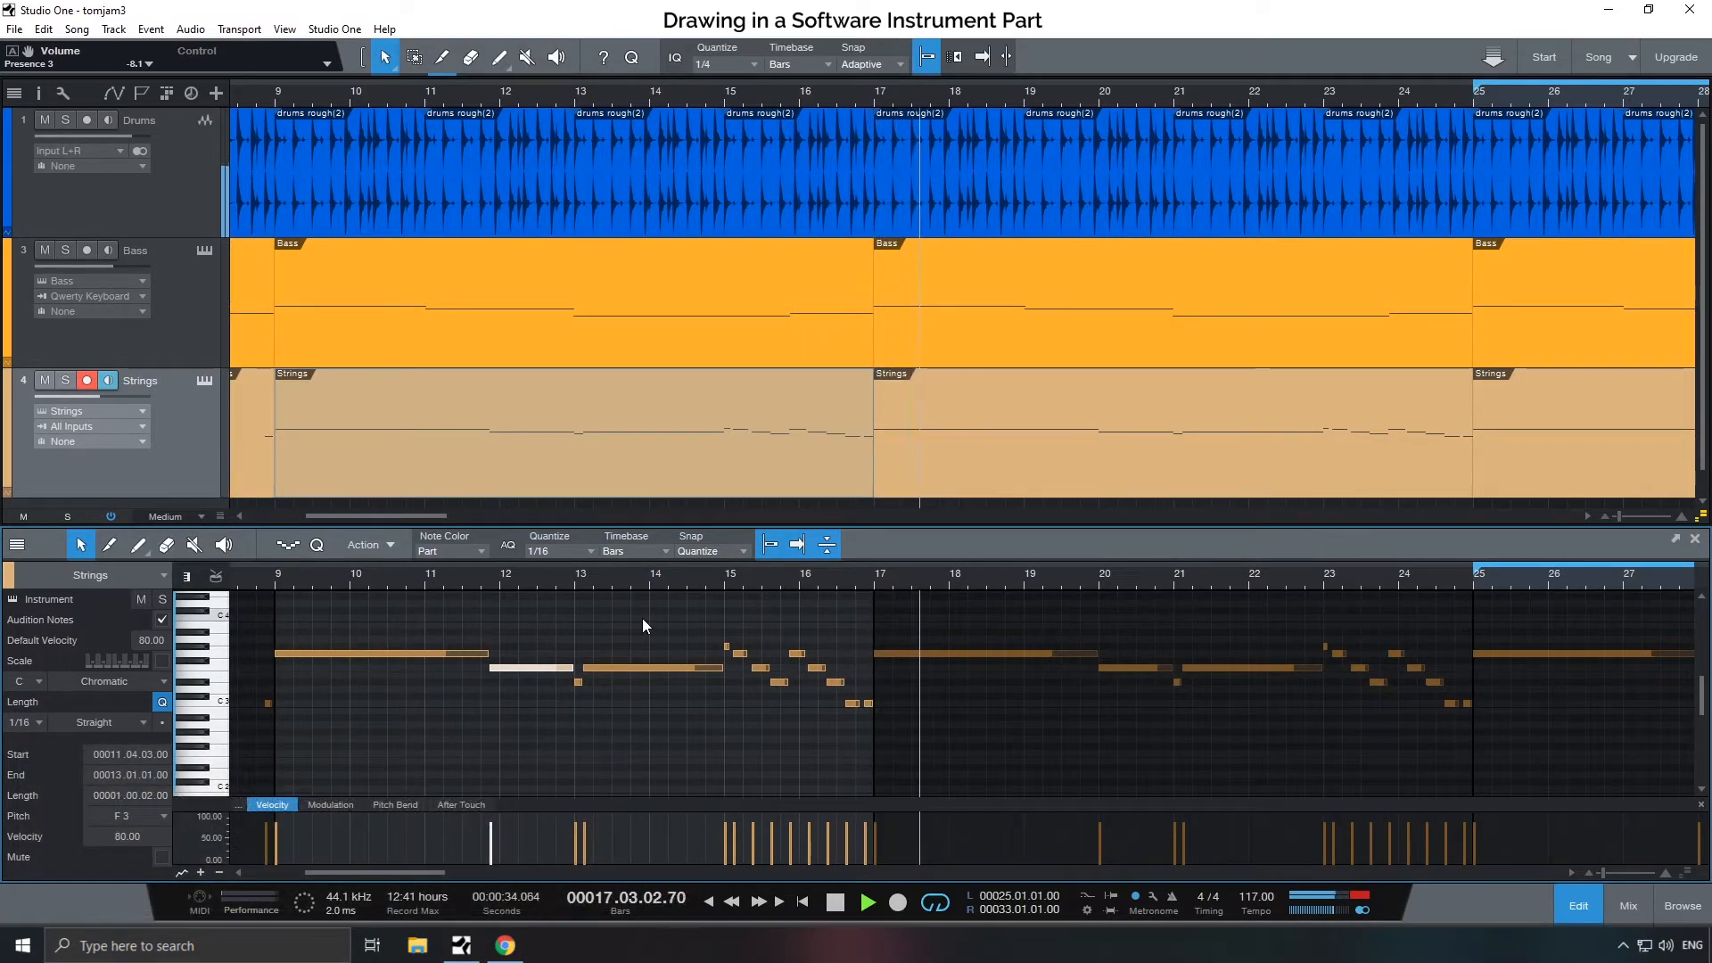
- Open the Strings track's Presence instrument and adjust the filter cutoff while playing from bar 9
{"action": "left_click", "coordinate": [204, 382]}
{"action": "left_click", "coordinate": [204, 383]}
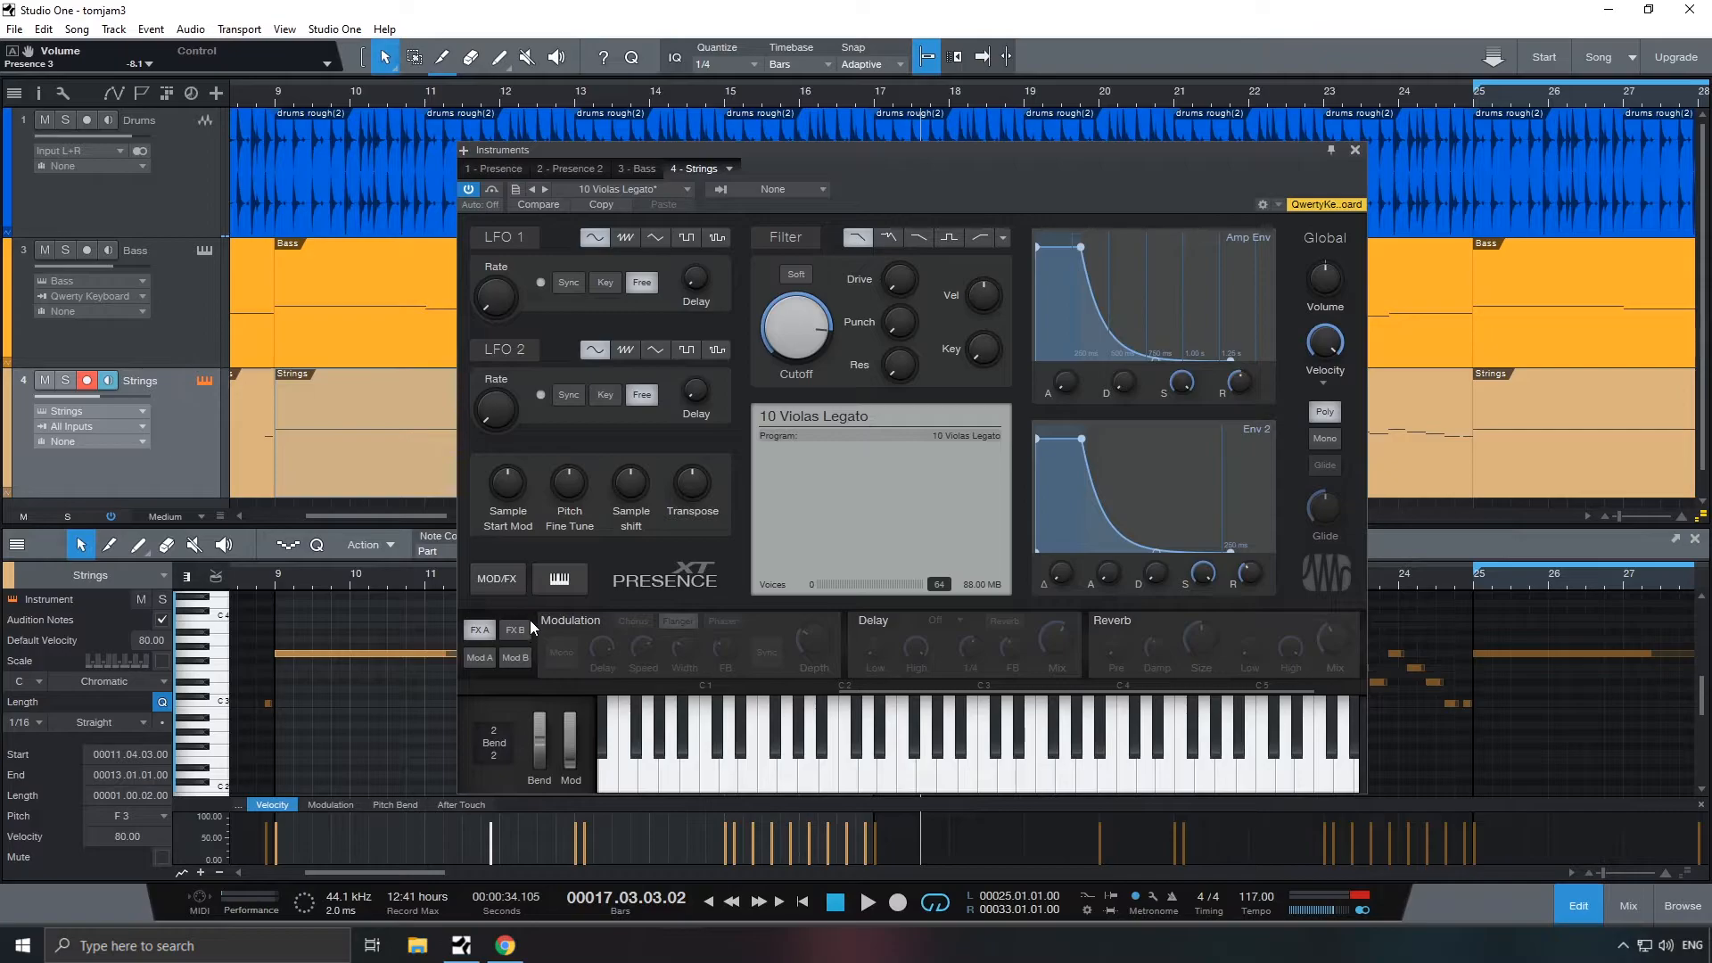
{"action": "left_click_drag", "start_coordinate": [799, 324], "coordinate": [797, 269]}
{"action": "left_click", "coordinate": [278, 97]}
{"action": "key", "text": "space"}
{"action": "left_click_drag", "start_coordinate": [818, 334], "coordinate": [821, 346]}
{"action": "key", "text": "space"}
- Set the loop range to the Strings part at bars 9 to 17 and reduce the Strings volume to -18.4
{"action": "key", "text": "p"}
{"action": "left_click_drag", "start_coordinate": [96, 398], "coordinate": [83, 402]}
{"action": "key", "text": "space"}
{"action": "key", "text": "space"}
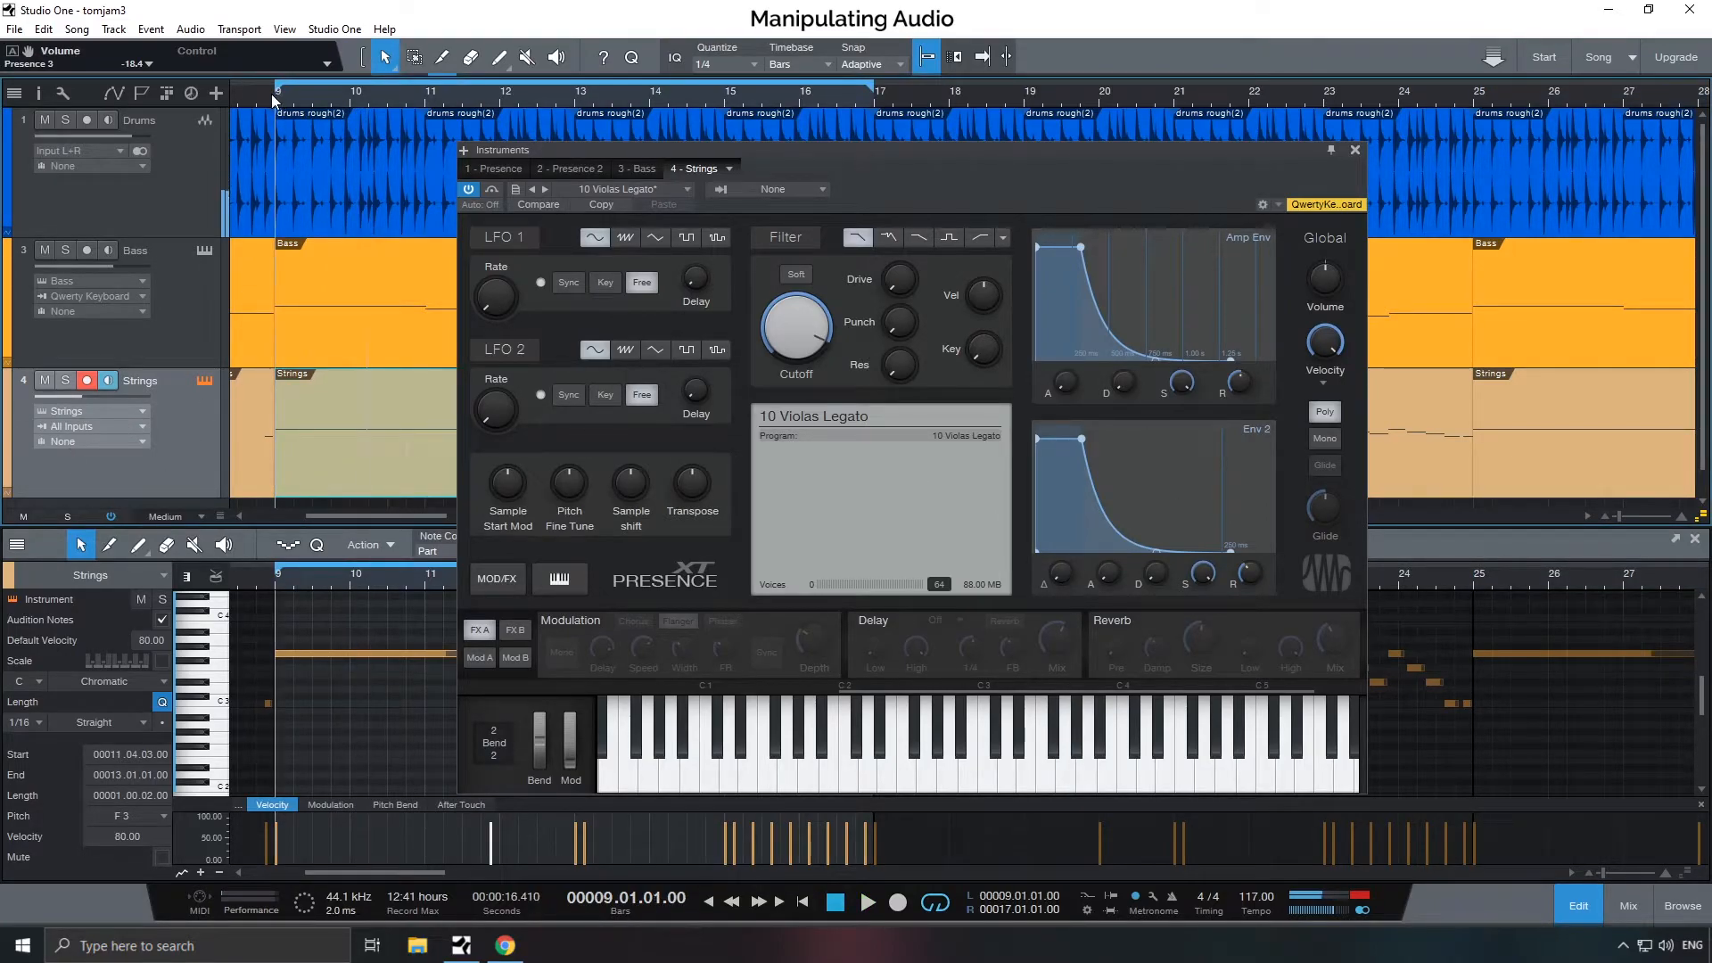
- Play from bar 9 and enable Presence's Delay, Reverb and Flanger Modulation effects, with modulation depth at 39%
{"action": "key", "text": "space"}
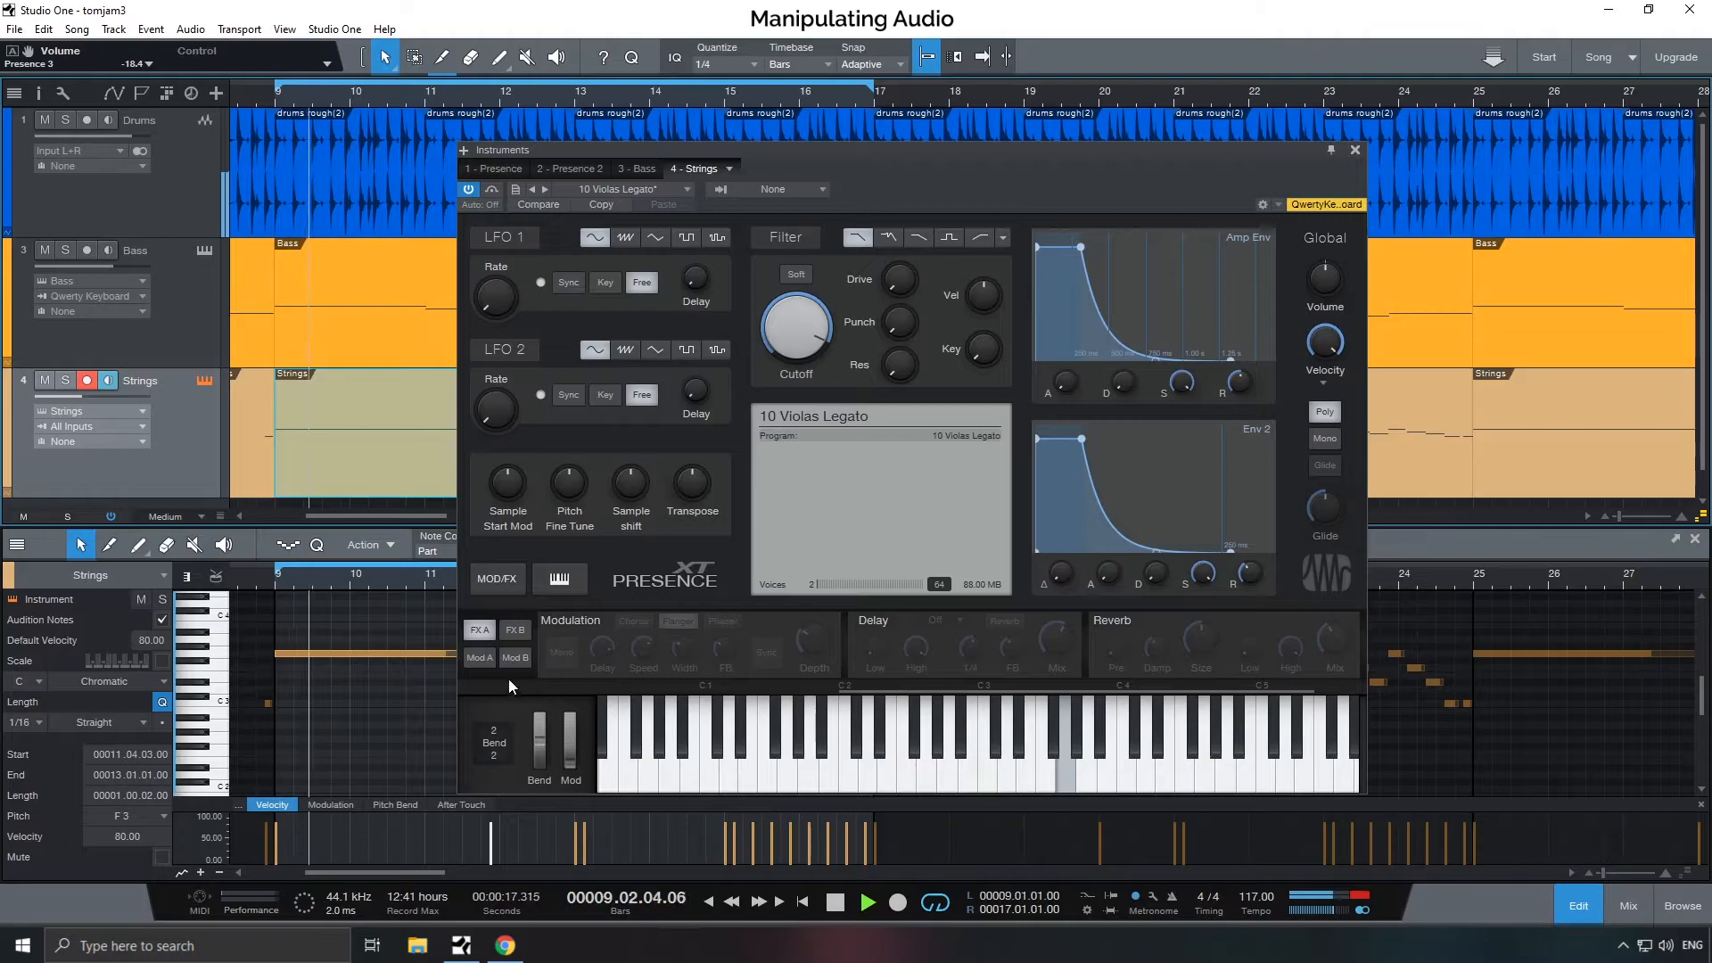
{"action": "left_click", "coordinate": [874, 623]}
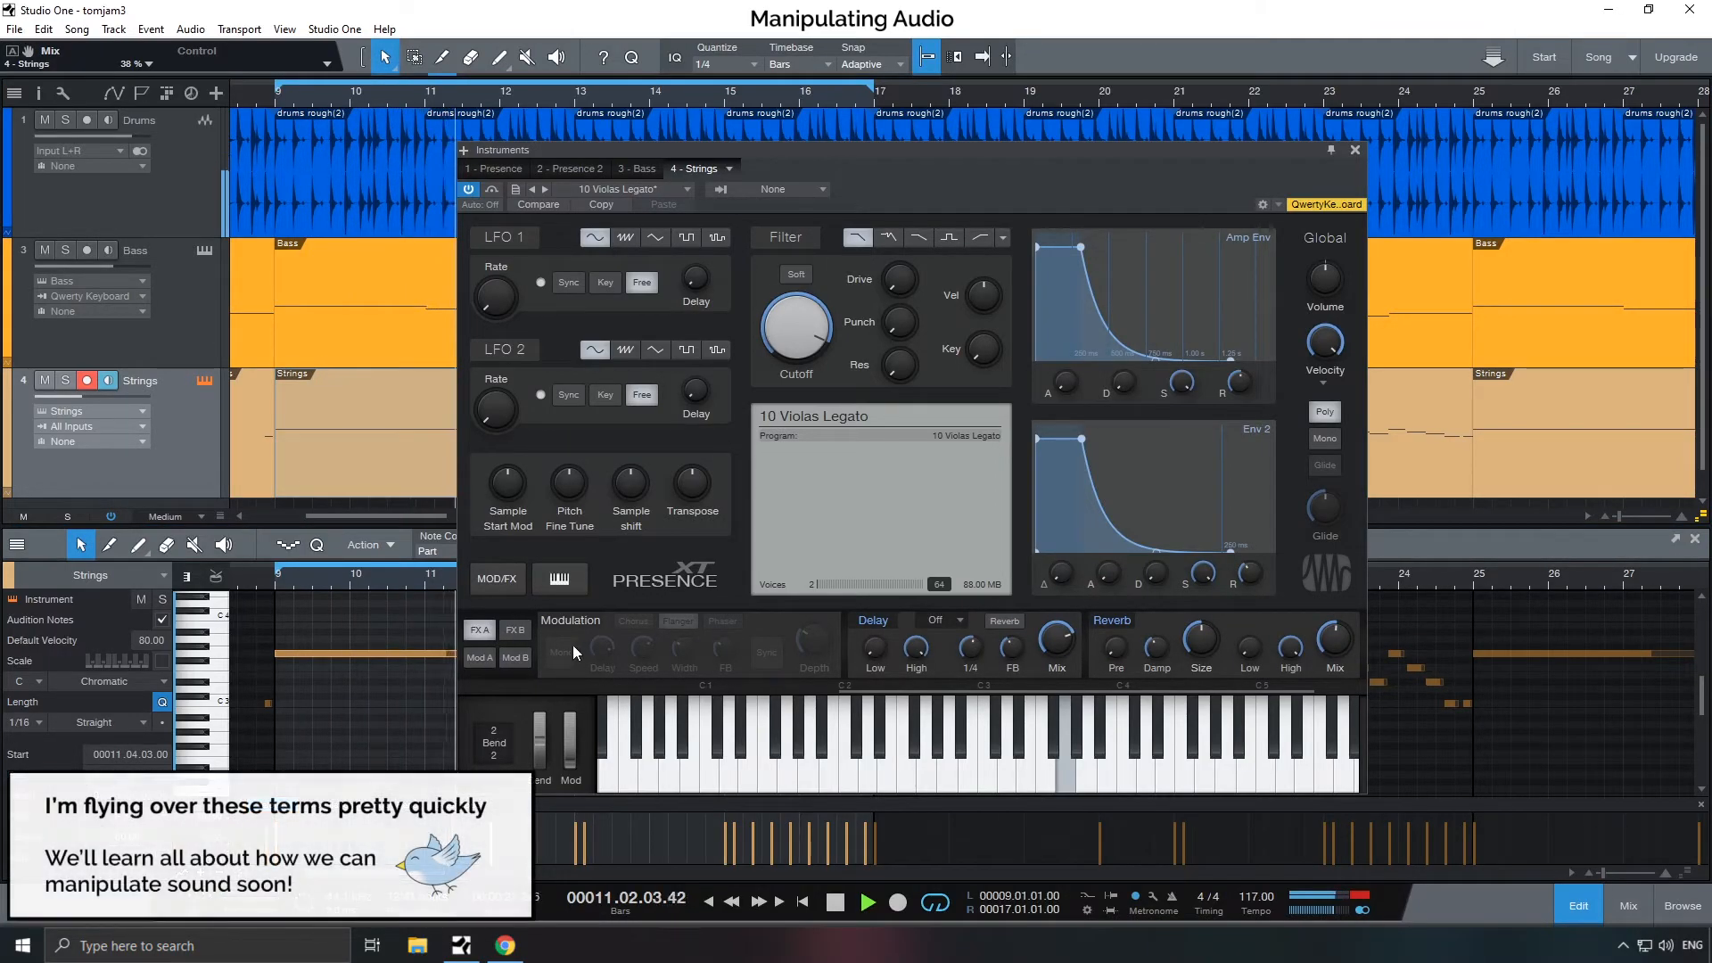
{"action": "left_click", "coordinate": [558, 619]}
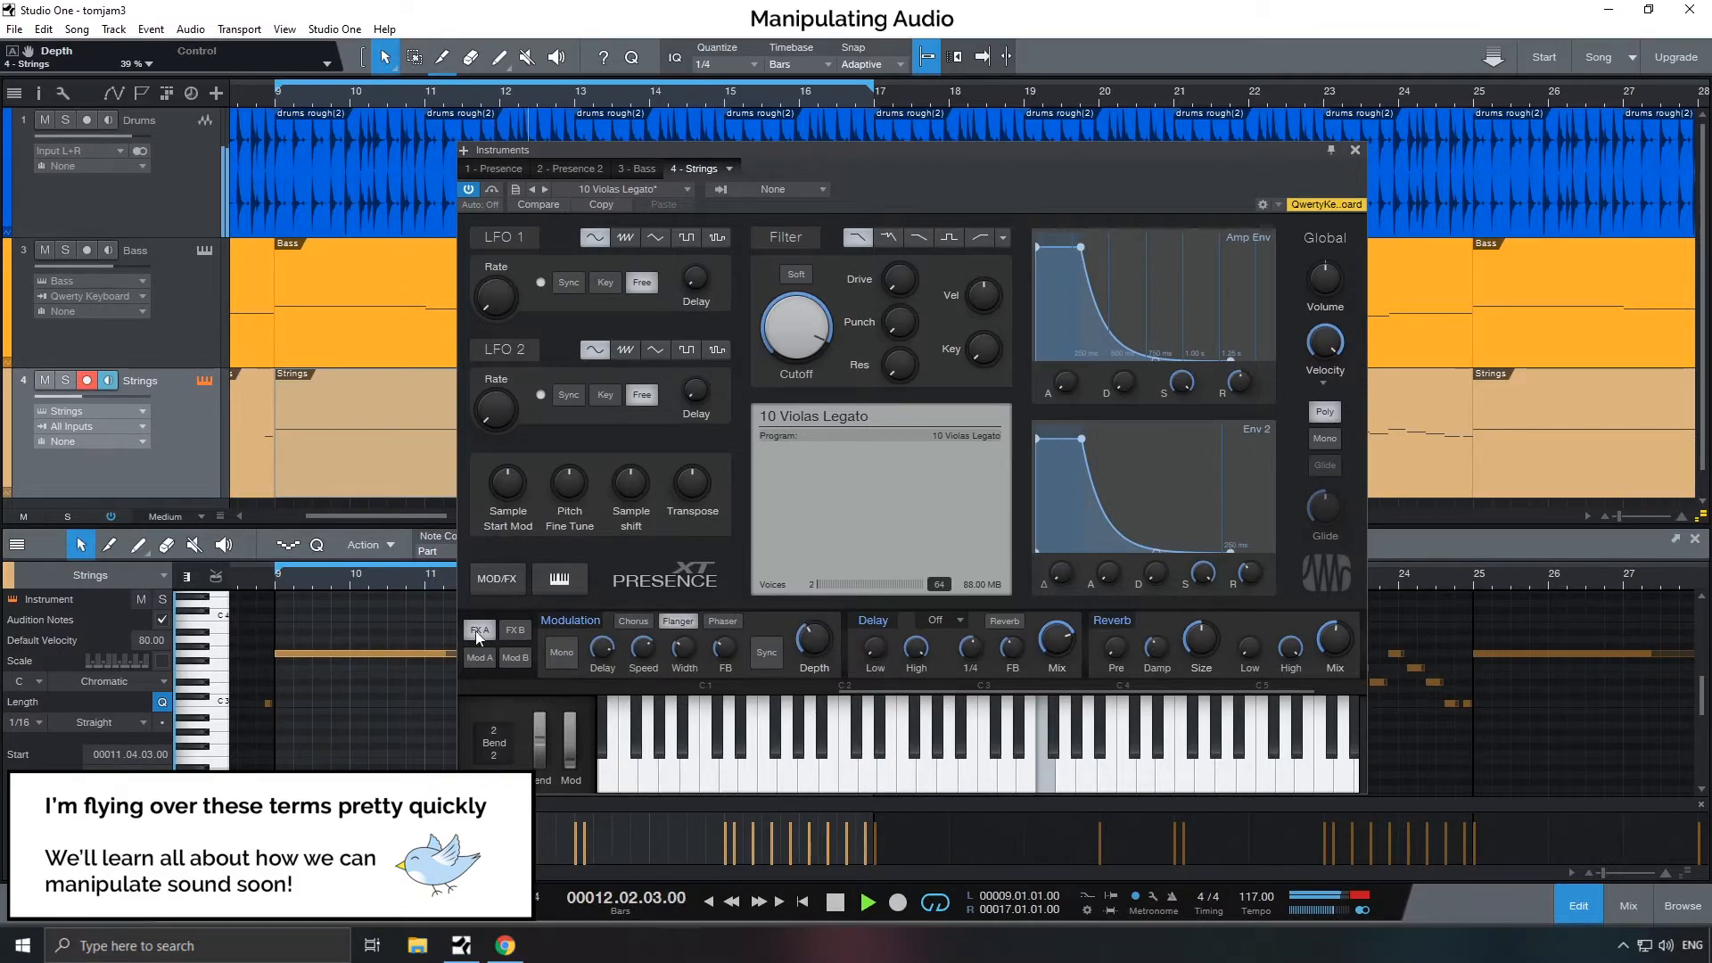
- Enable the Gater with the Triggerflanke pattern, a 1/2 rate and 70% depth
{"action": "left_click", "coordinate": [517, 629]}
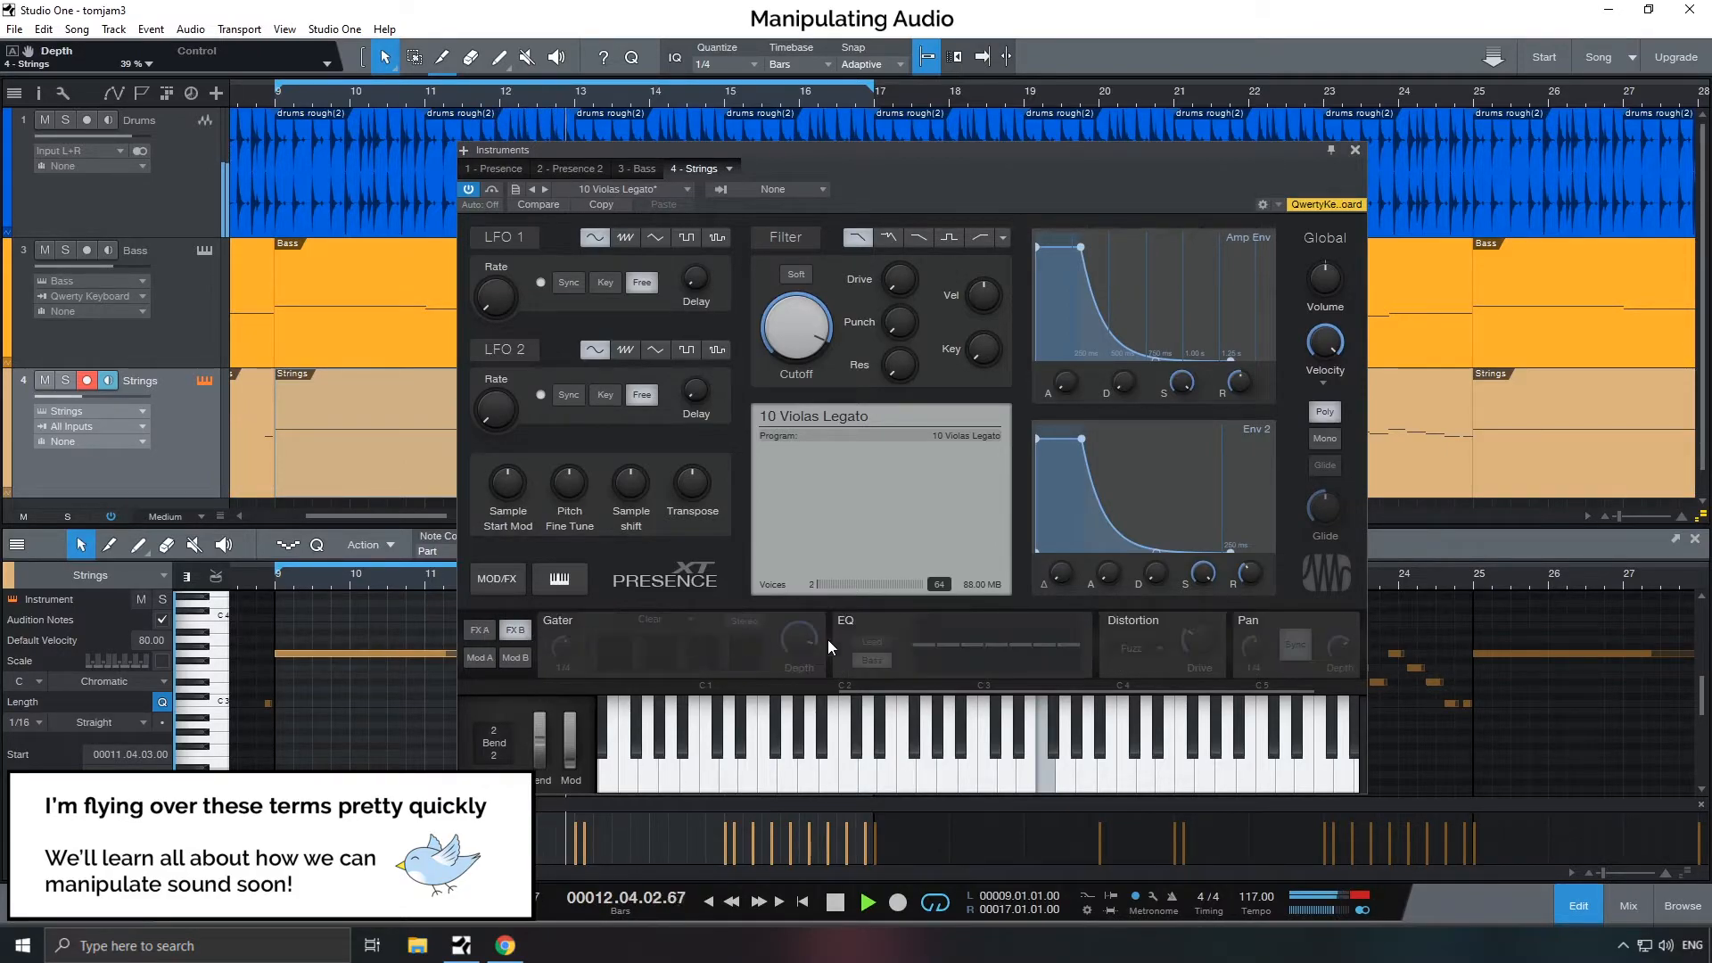
{"action": "left_click", "coordinate": [562, 620]}
{"action": "left_click", "coordinate": [648, 621]}
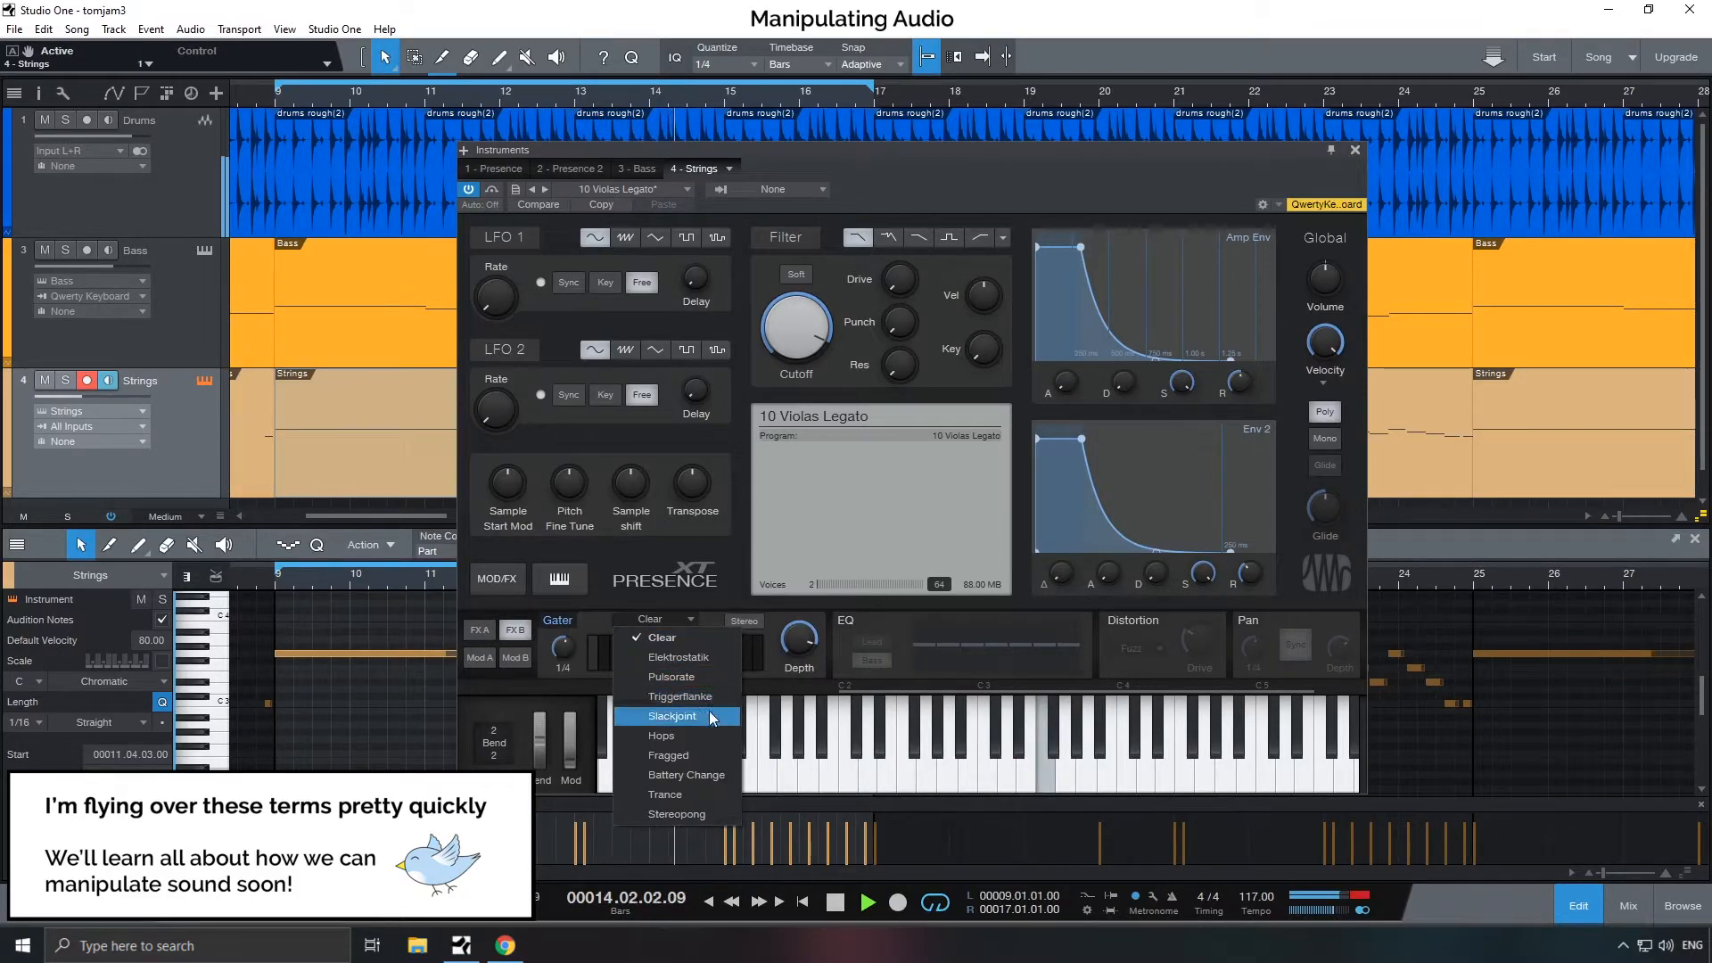
{"action": "left_click", "coordinate": [708, 703]}
{"action": "left_click_drag", "start_coordinate": [799, 639], "coordinate": [793, 666]}
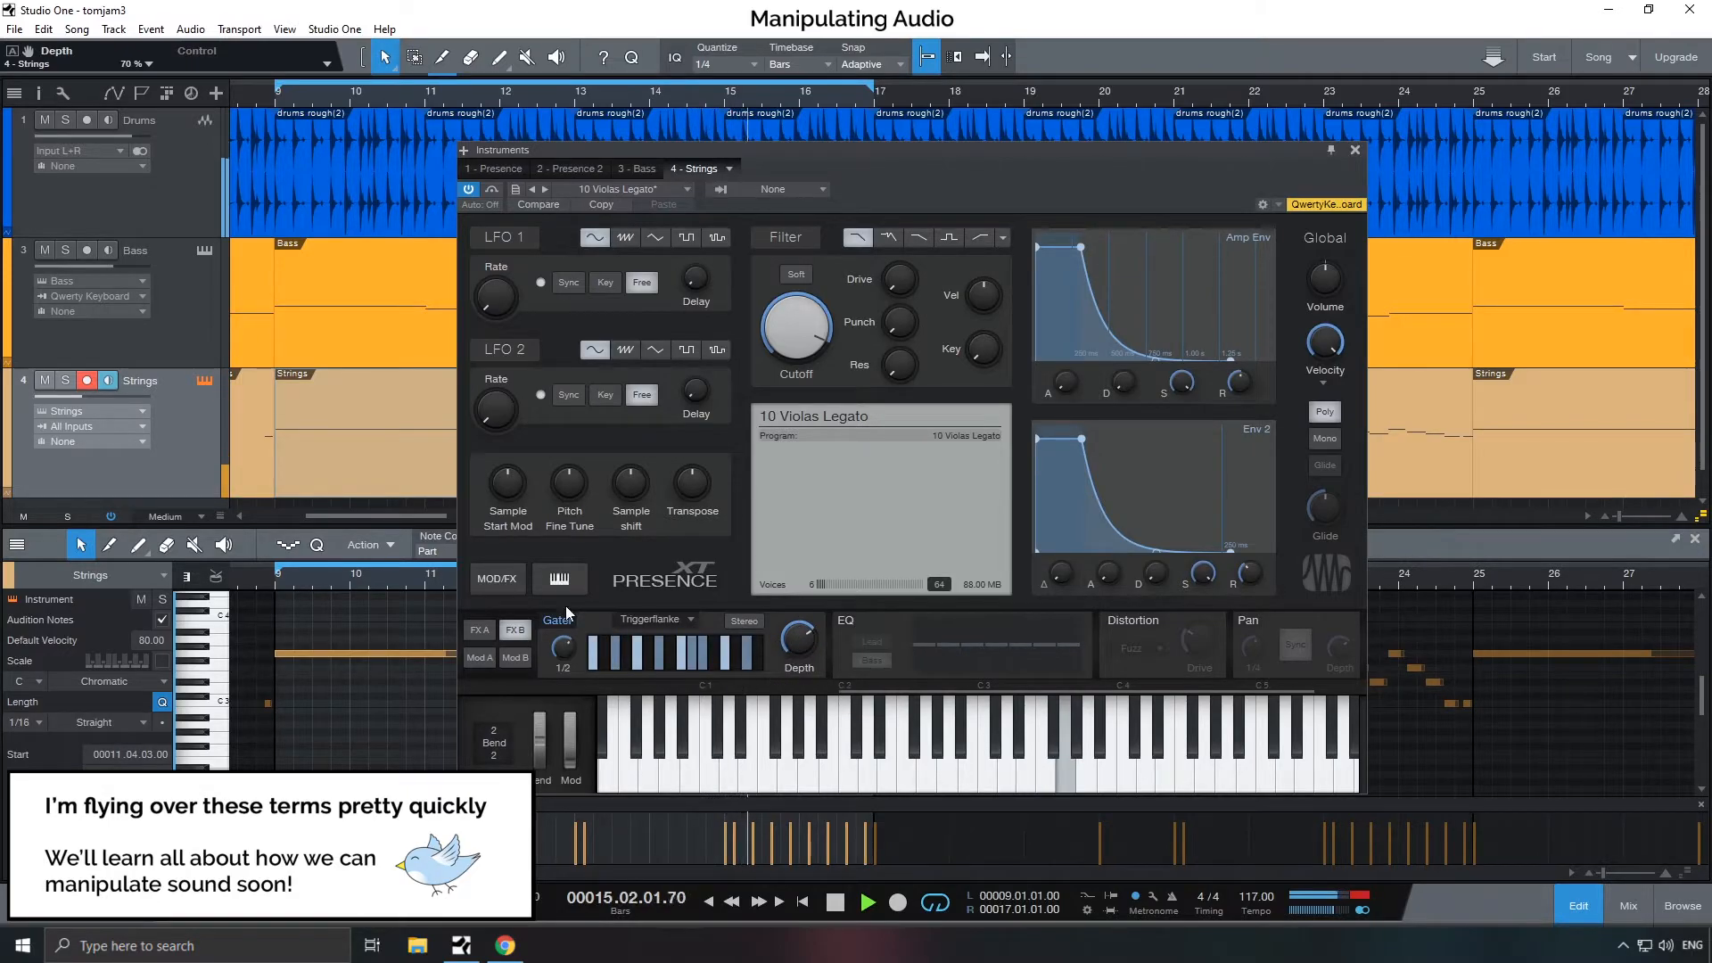
- Readjust the Gater depth and set the Strings track volume to -11.3
{"action": "left_click_drag", "start_coordinate": [104, 397], "coordinate": [102, 396]}
{"action": "left_click_drag", "start_coordinate": [799, 641], "coordinate": [799, 629]}
{"action": "left_click_drag", "start_coordinate": [102, 396], "coordinate": [91, 396]}
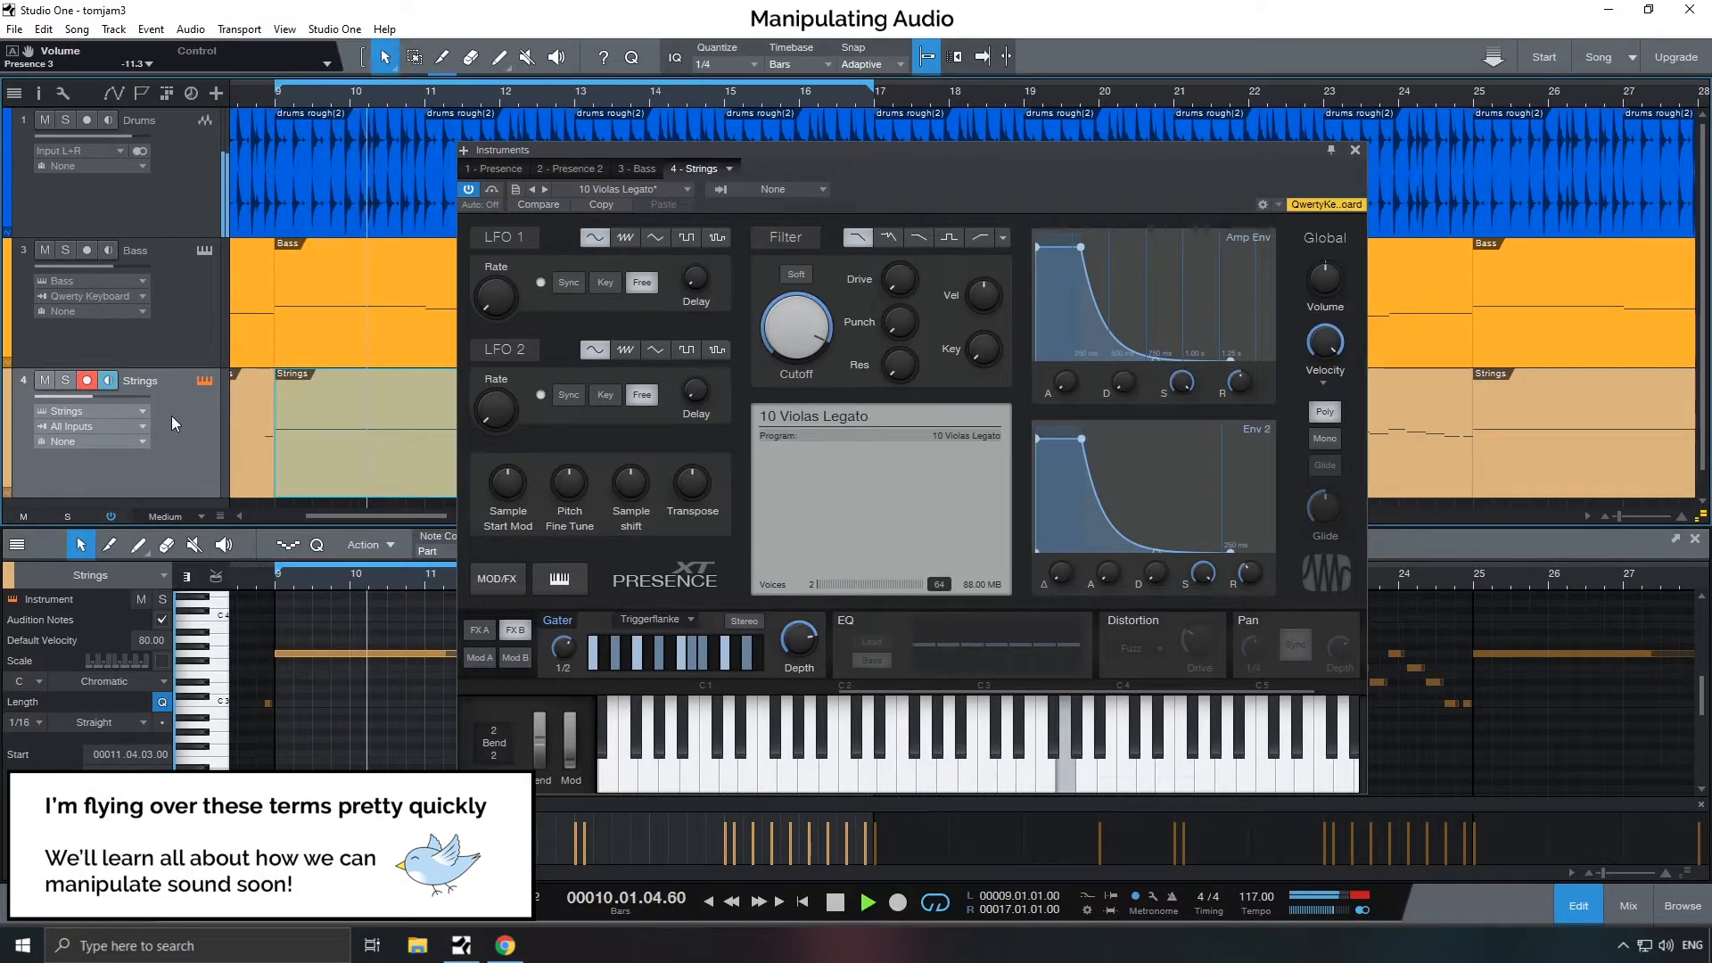
- Enable Pan, switch the Gater to Stereo, alter its step pattern and set its depth to 88%
{"action": "left_click", "coordinate": [1250, 623]}
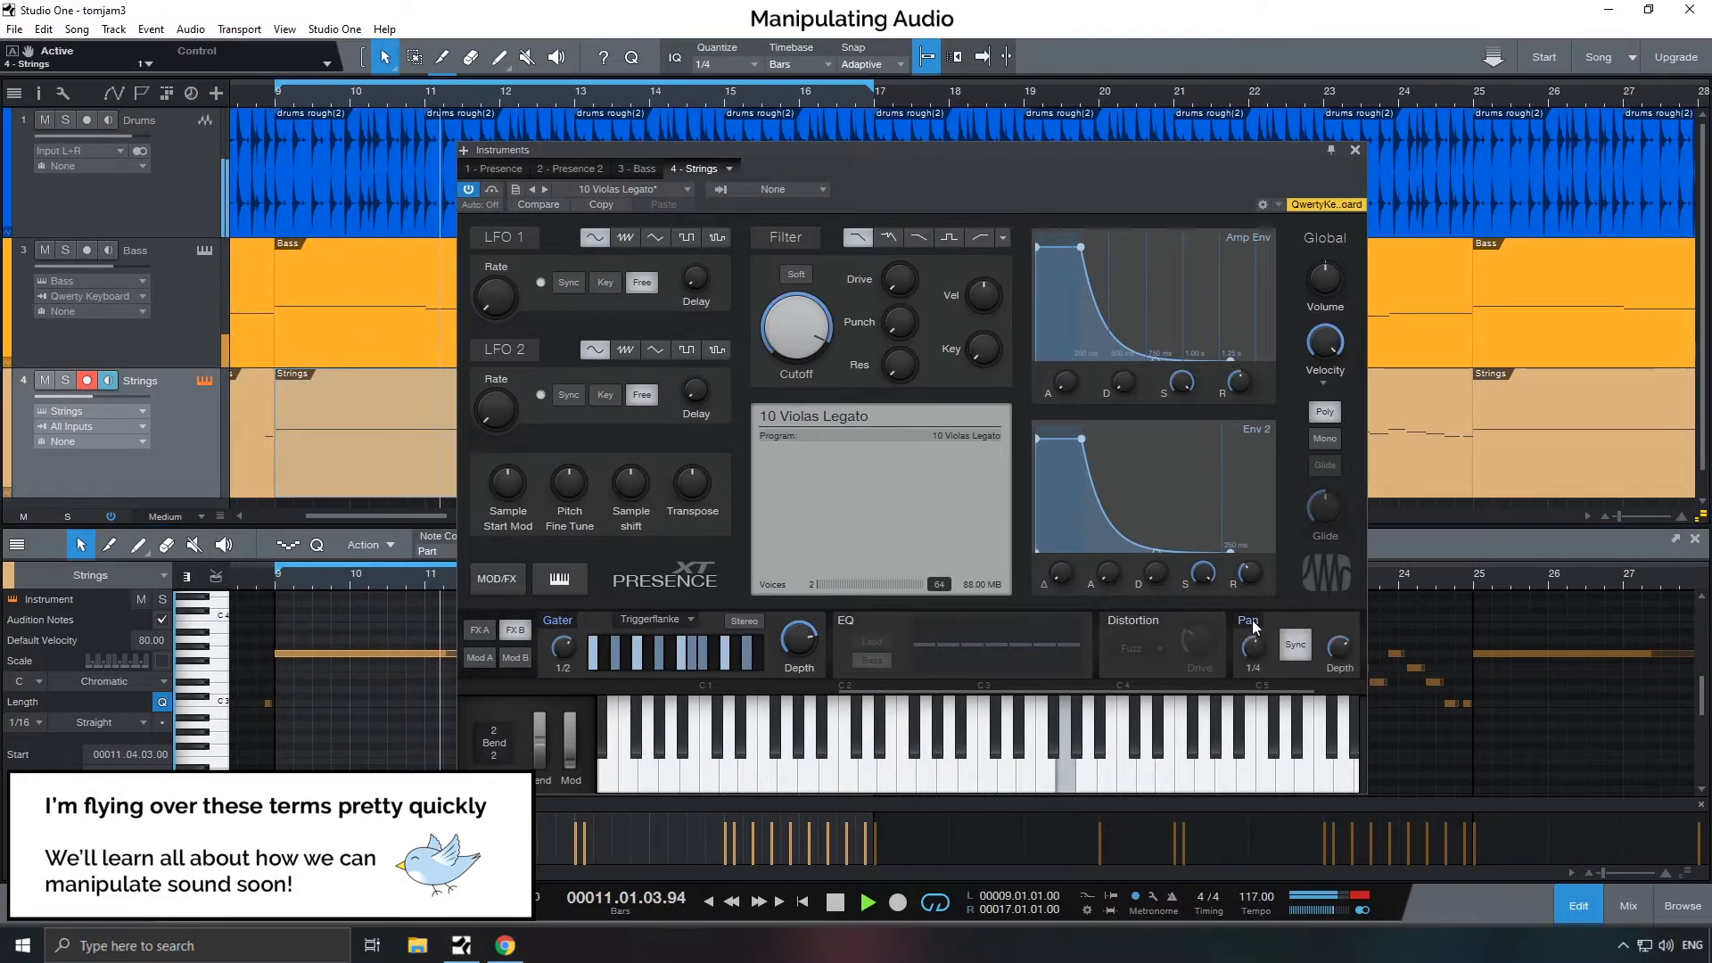
{"action": "left_click", "coordinate": [744, 621]}
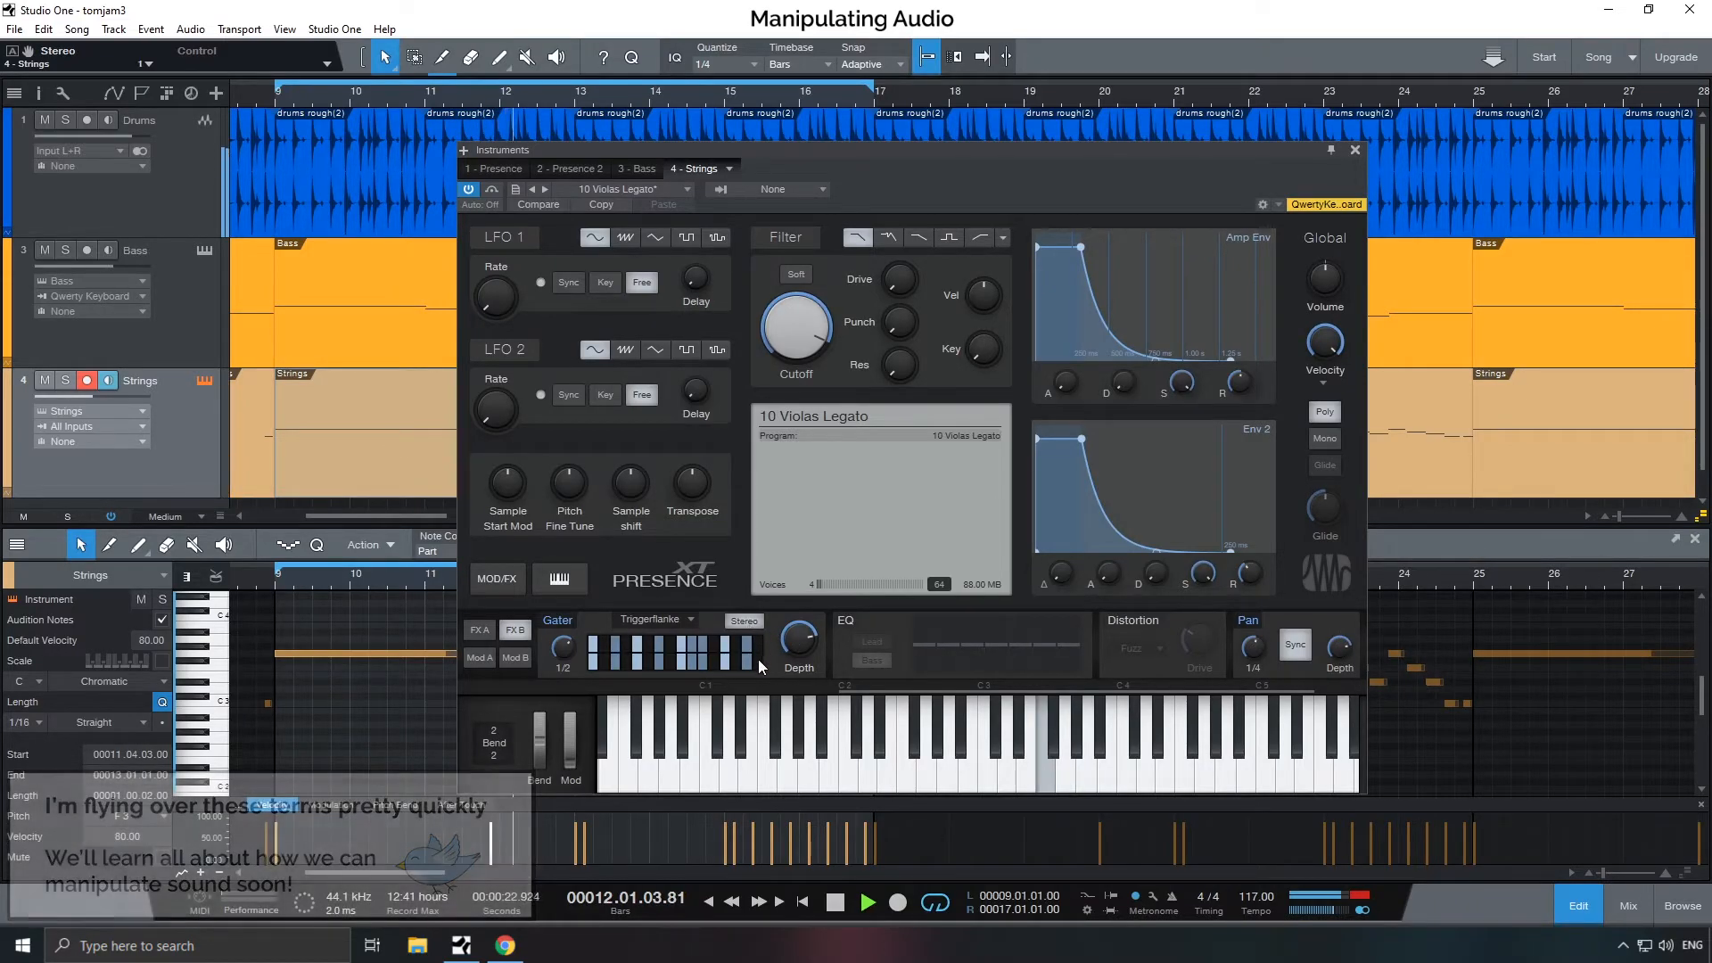
{"action": "left_click", "coordinate": [745, 664]}
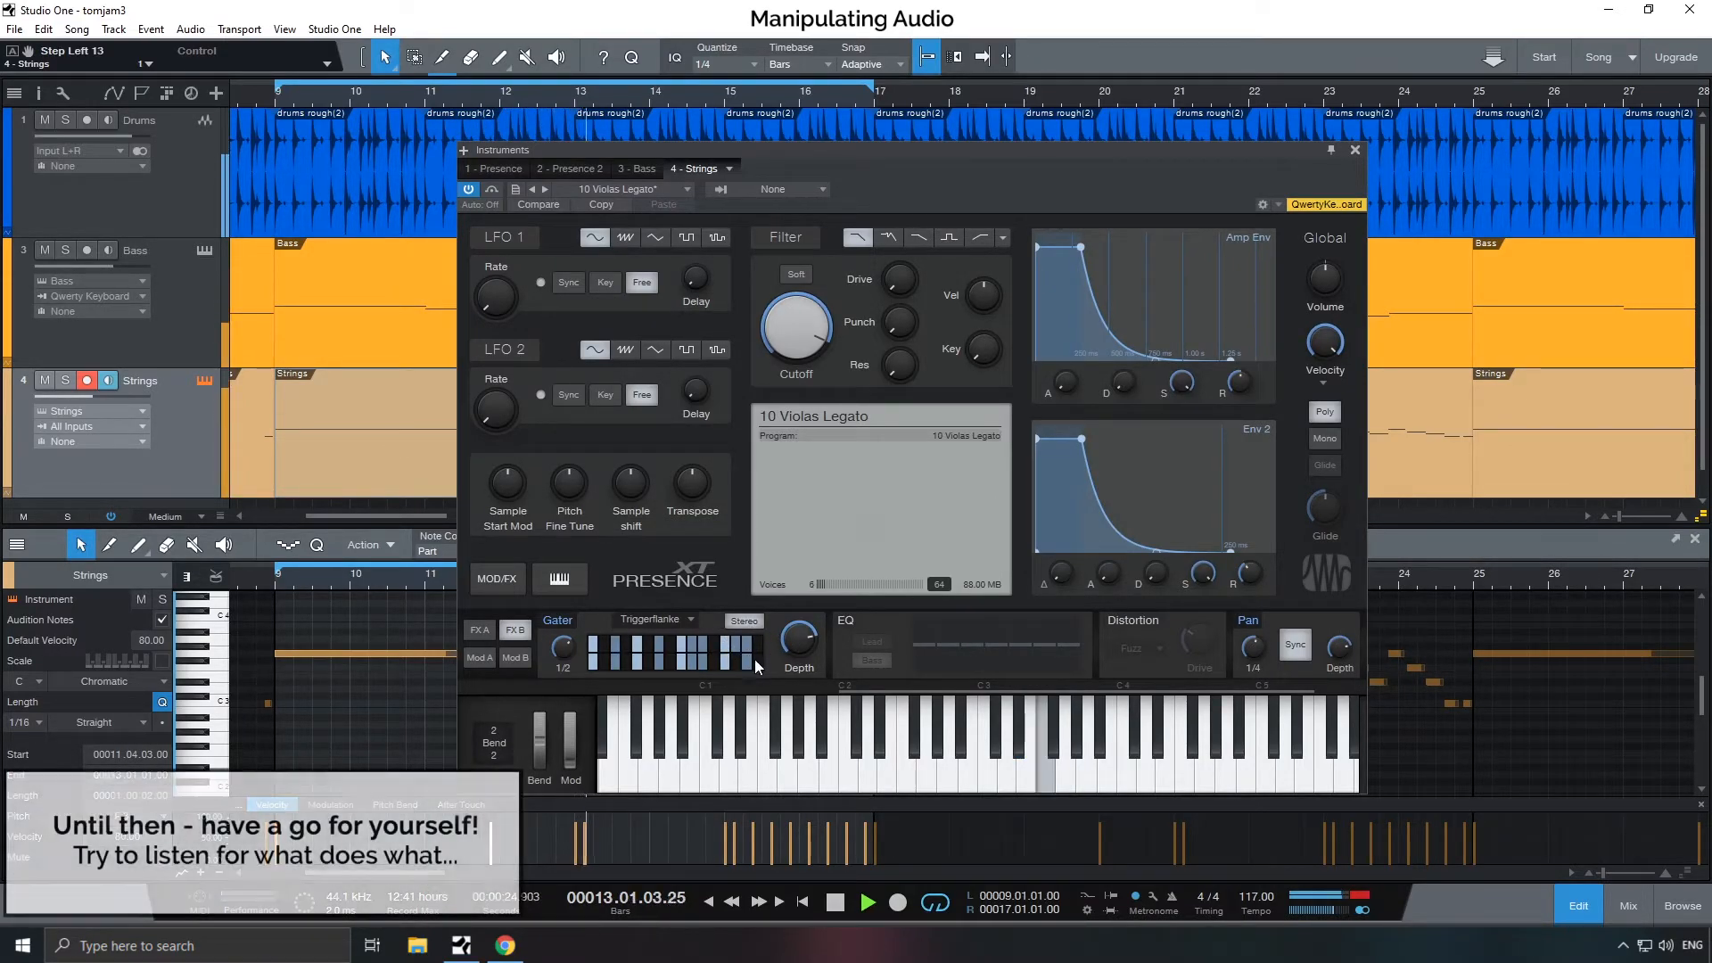
{"action": "left_click_drag", "start_coordinate": [800, 630], "coordinate": [800, 625]}
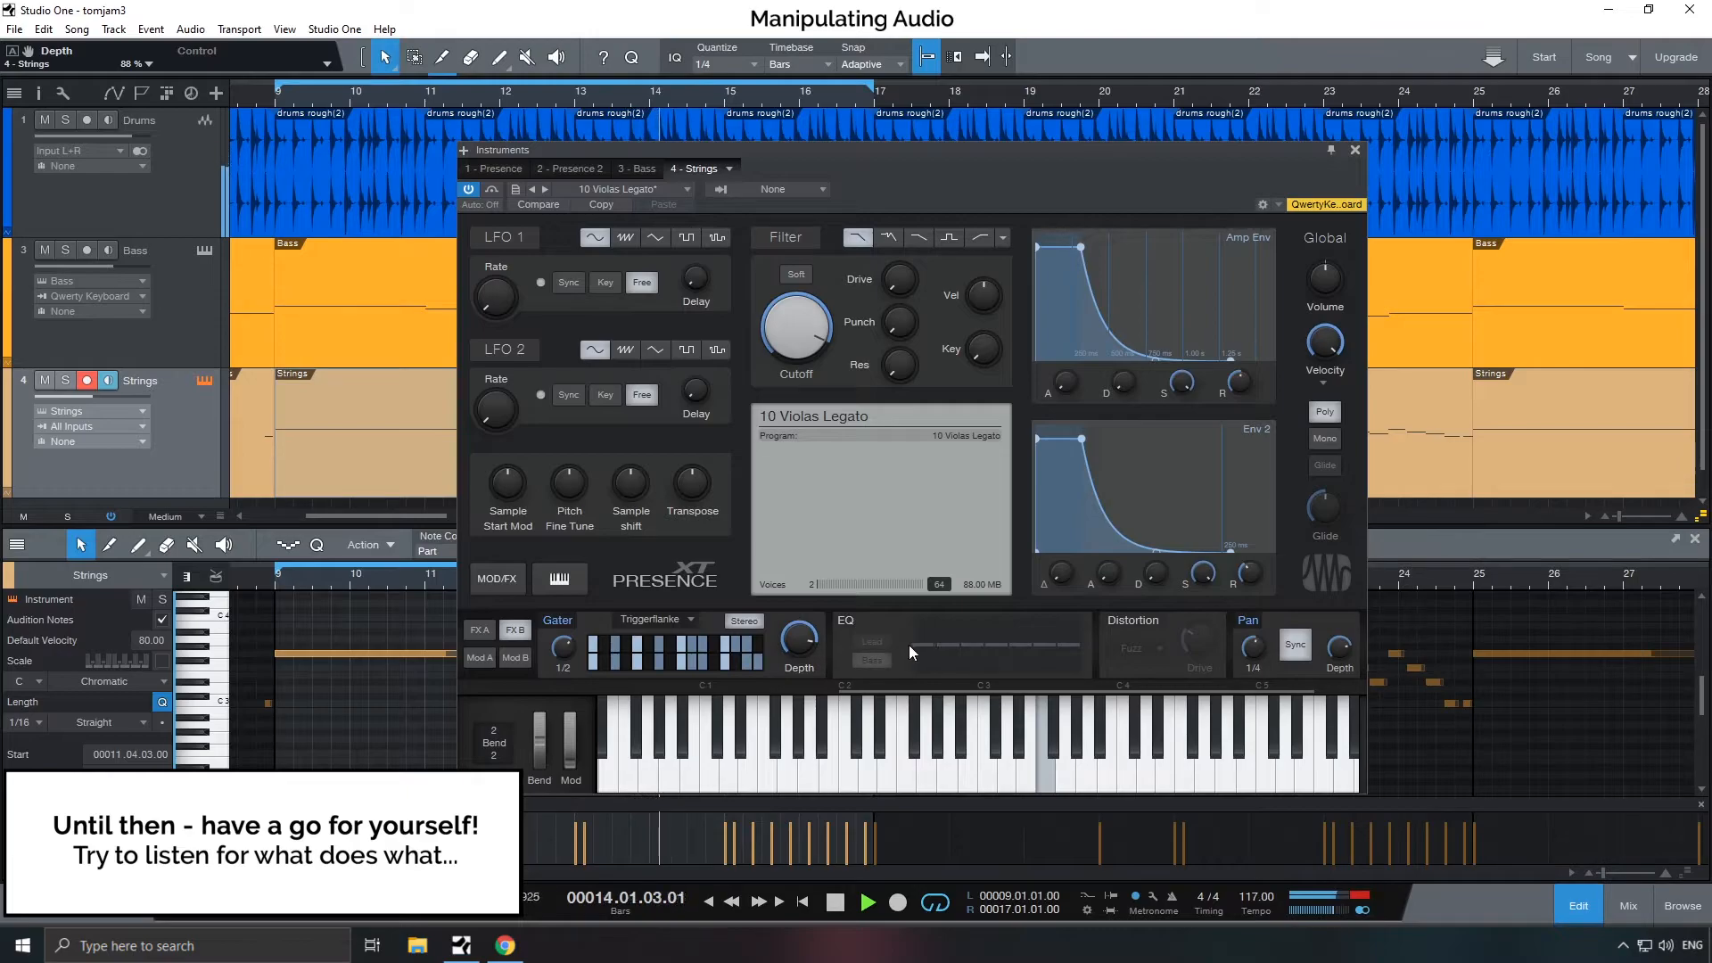
- Enable the EQ with lows cut and 6400 Hz boosted by 4.0 dB, and turn on Fuzz distortion
{"action": "left_click", "coordinate": [847, 622]}
{"action": "left_click_drag", "start_coordinate": [947, 667], "coordinate": [1063, 639]}
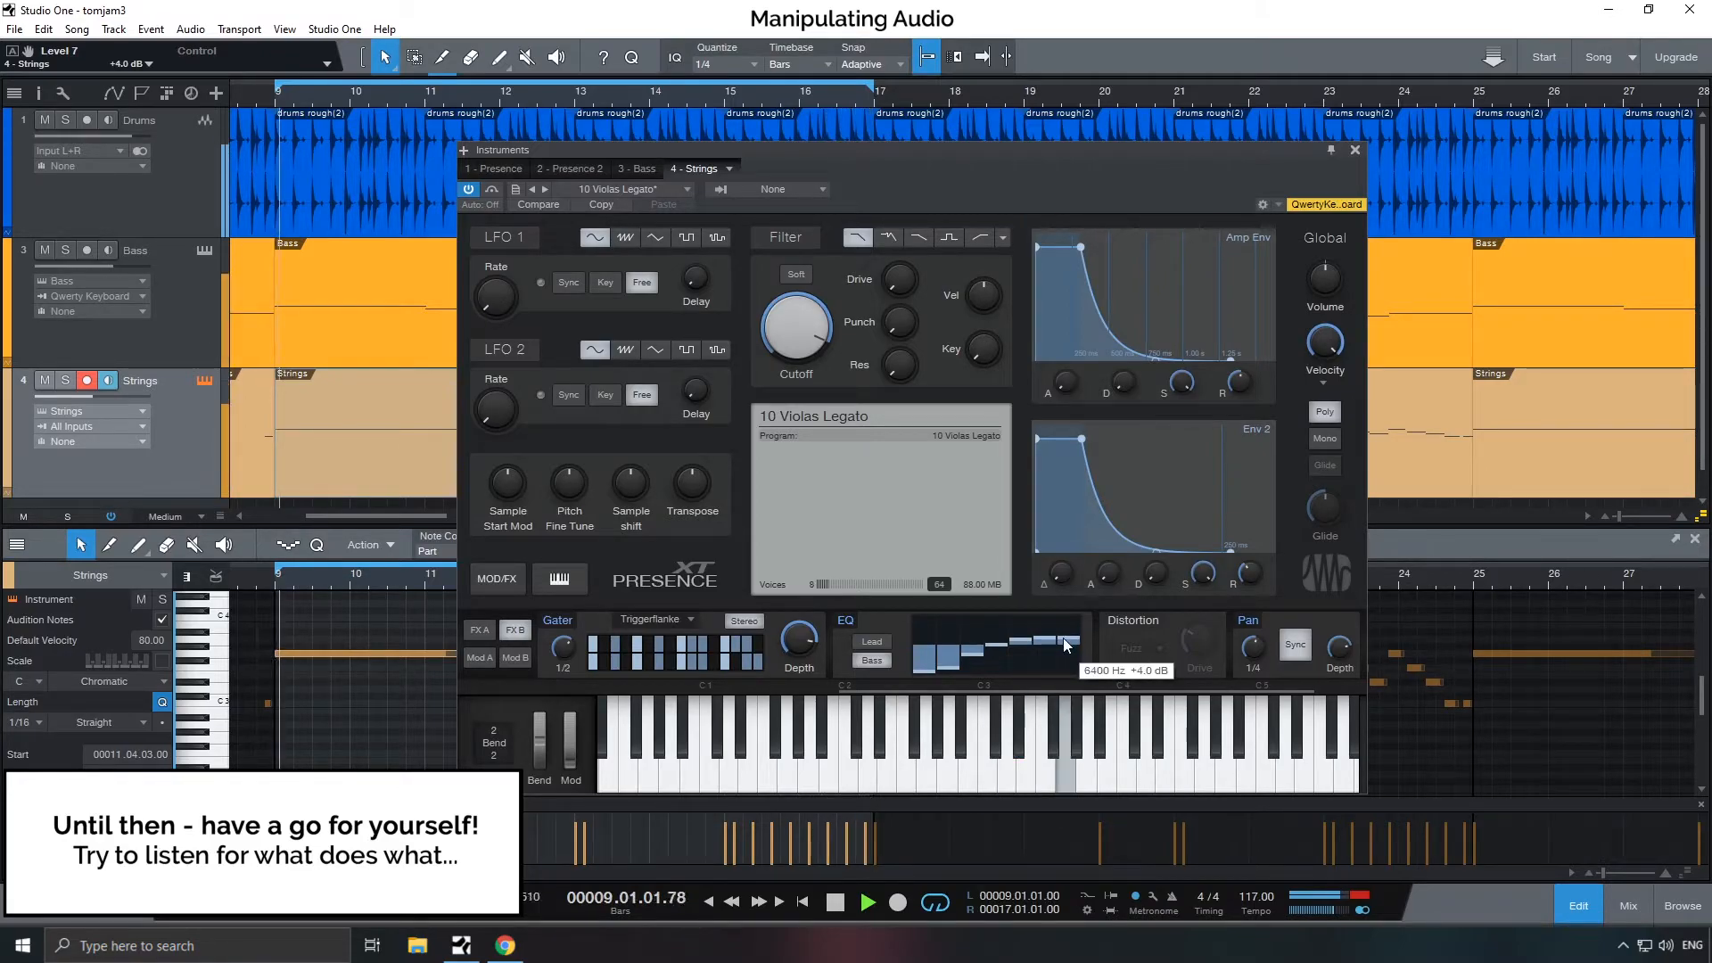
{"action": "left_click", "coordinate": [1138, 622]}
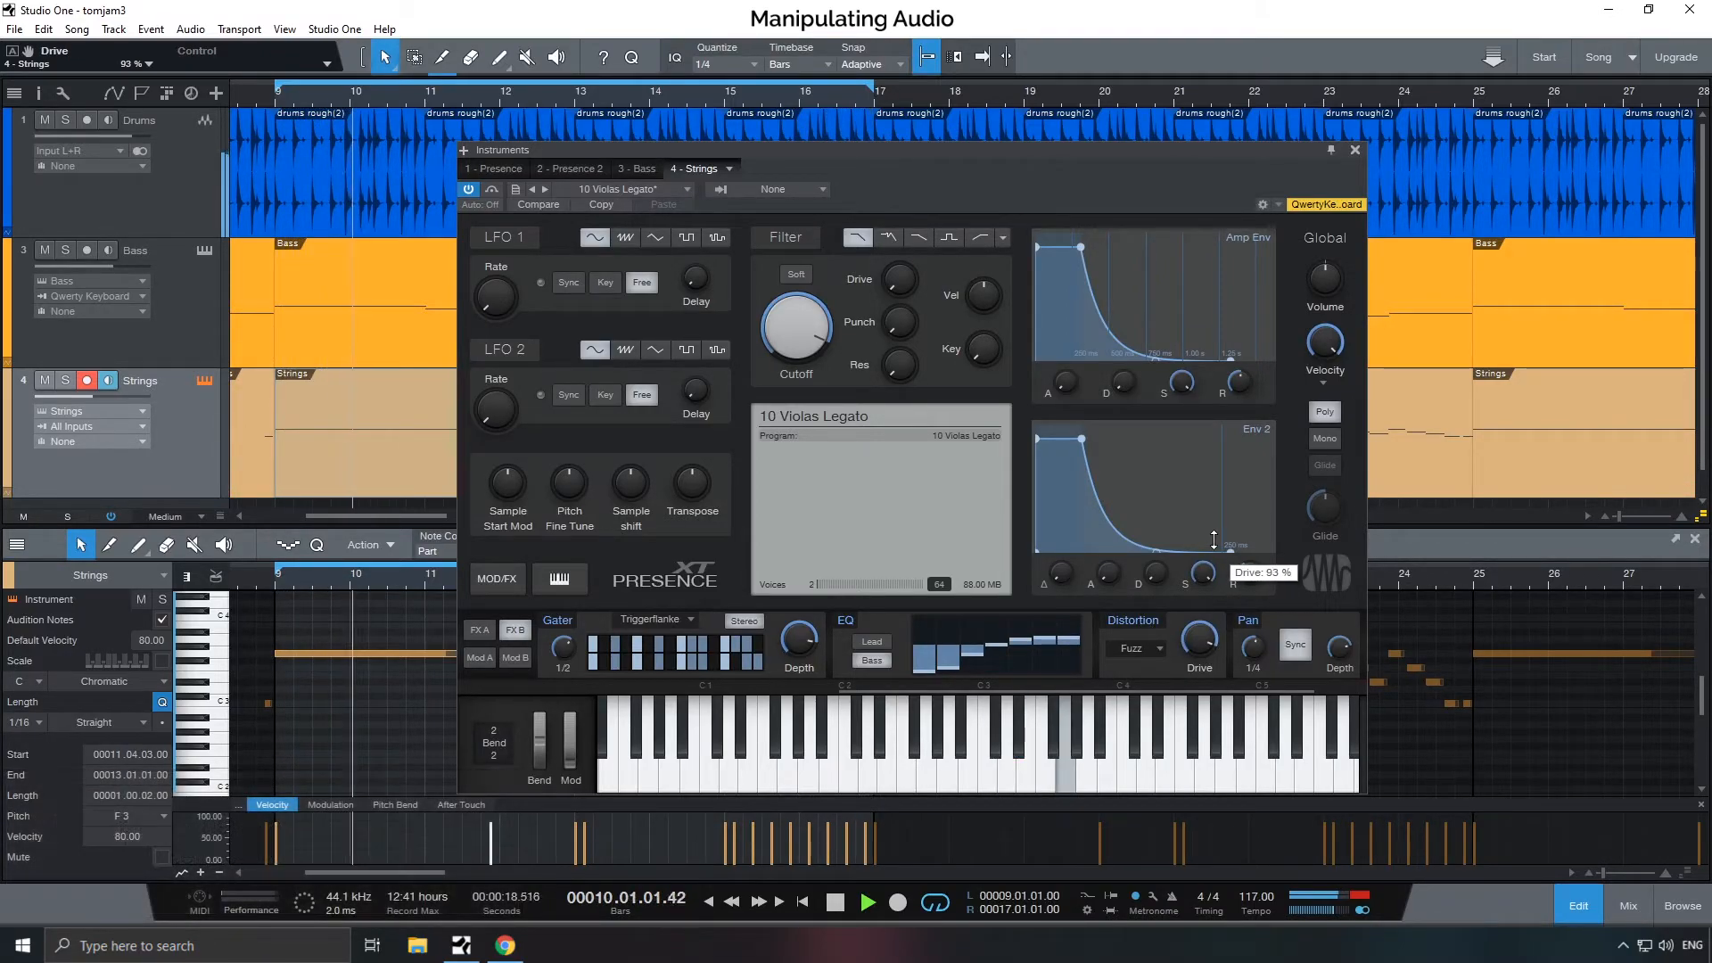
- Raise the filter's Punch and Res, set its Drive to 11.0% and set the Cutoff to 4.38 kHz
{"action": "left_click_drag", "start_coordinate": [899, 321], "coordinate": [897, 284]}
{"action": "left_click_drag", "start_coordinate": [892, 372], "coordinate": [901, 314]}
{"action": "left_click", "coordinate": [901, 282]}
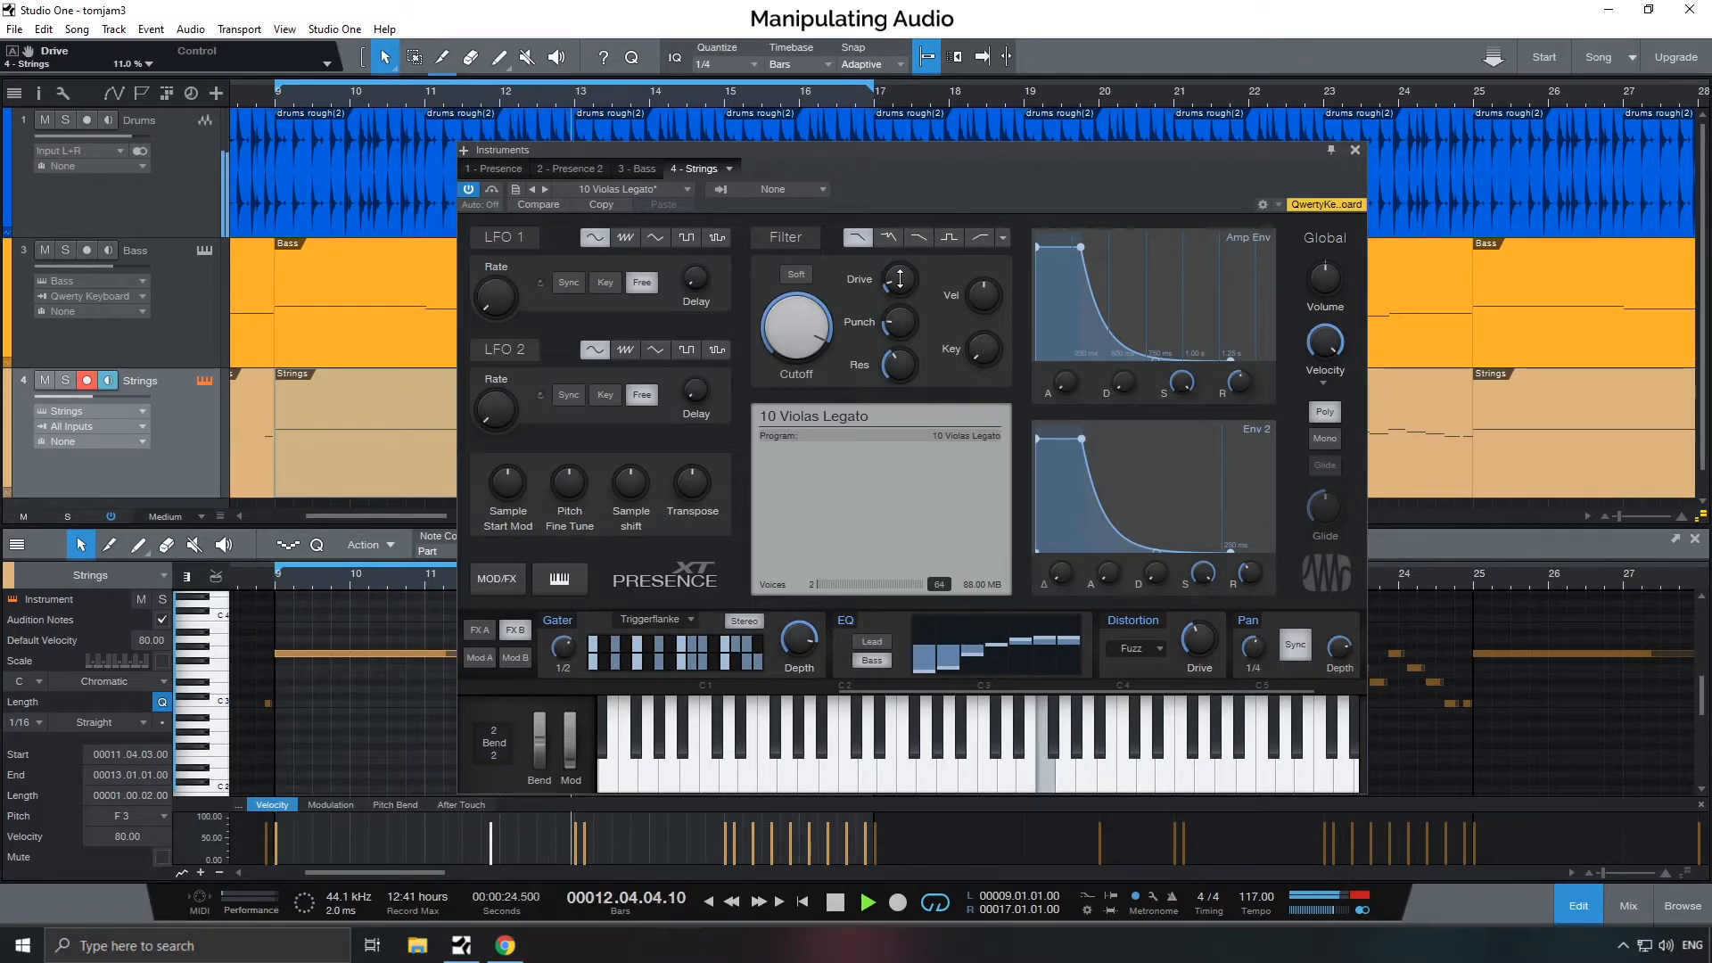
{"action": "mouse_move", "coordinate": [801, 343]}
{"action": "left_mouse_down"}
{"action": "mouse_move", "coordinate": [791, 306]}
{"action": "mouse_move", "coordinate": [809, 385]}
{"action": "mouse_move", "coordinate": [812, 340]}
{"action": "left_mouse_up"}
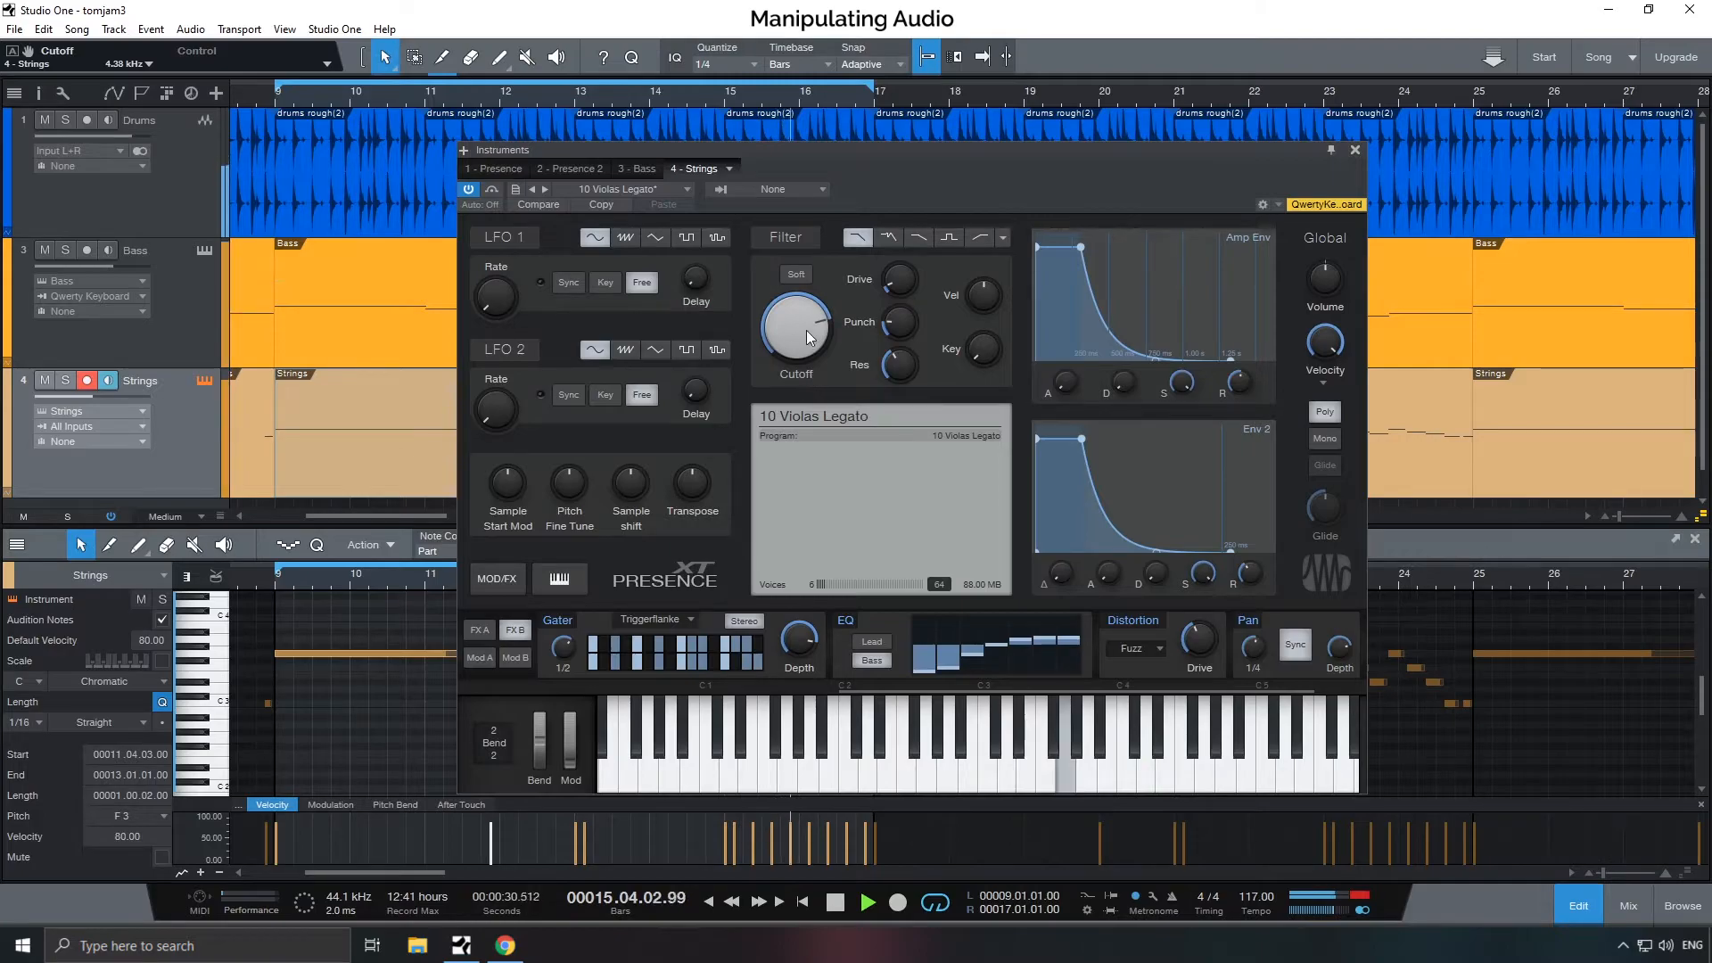
- Open Cutoff automation on the Strings track and draw a freehand dip from about bar 11.5 to 14.5
{"action": "right_click", "coordinate": [808, 329]}
{"action": "left_click", "coordinate": [838, 352]}
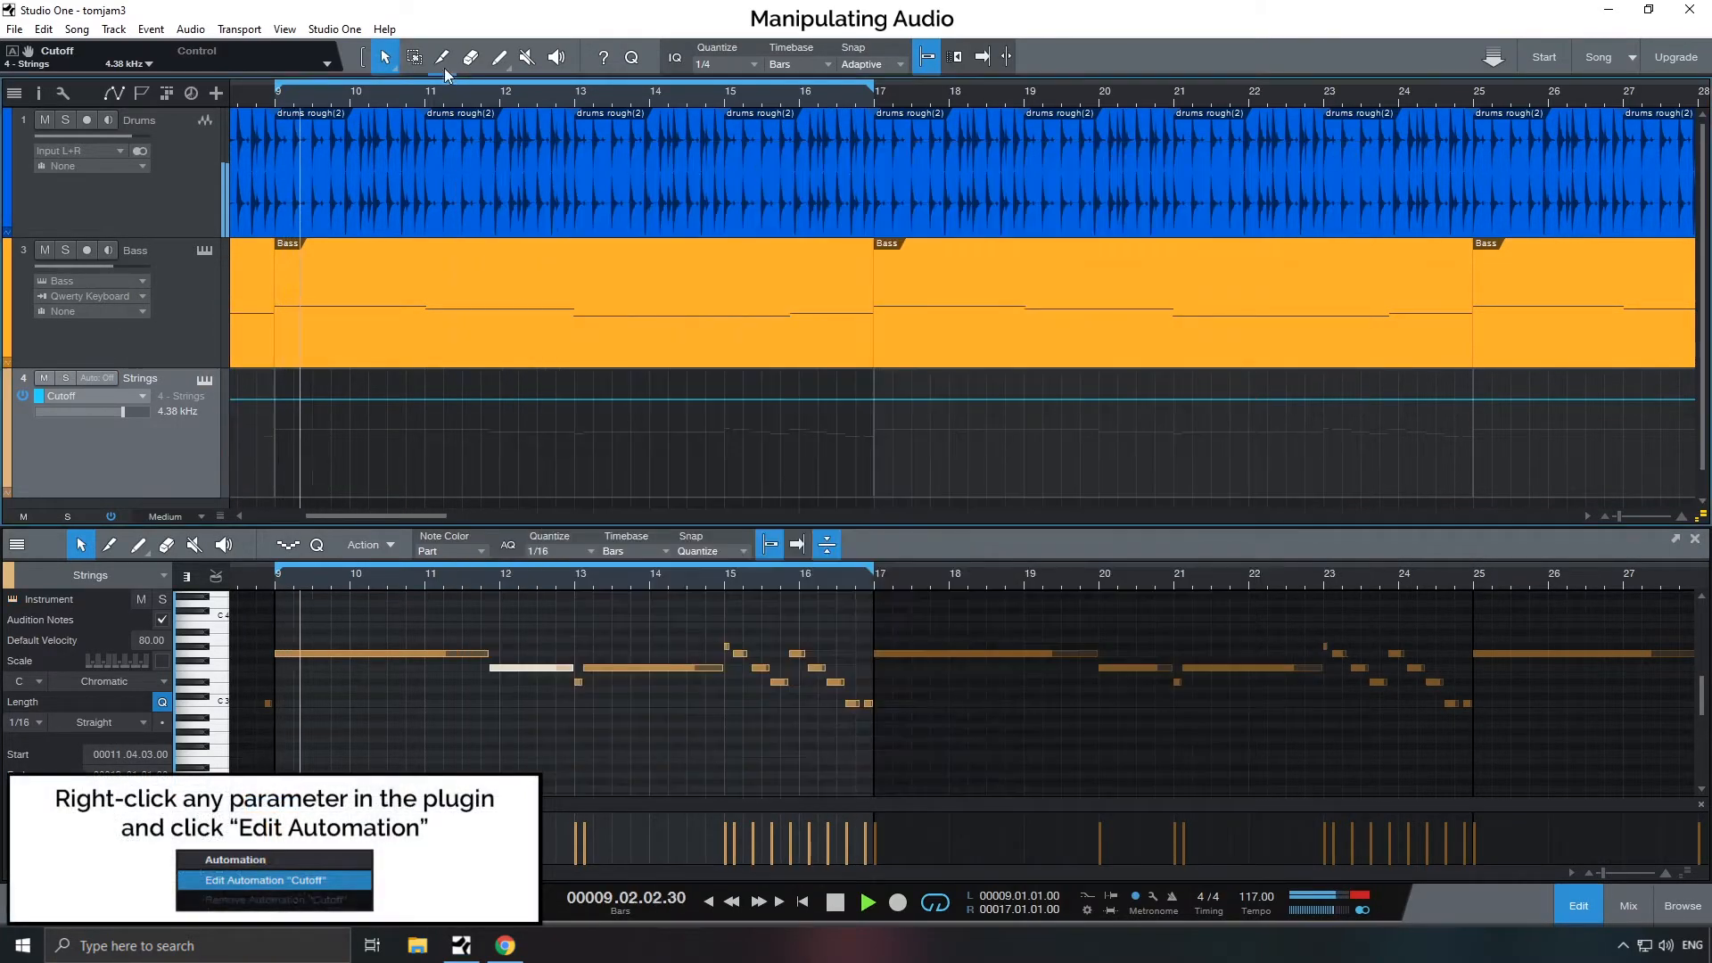
{"action": "left_click", "coordinate": [501, 58]}
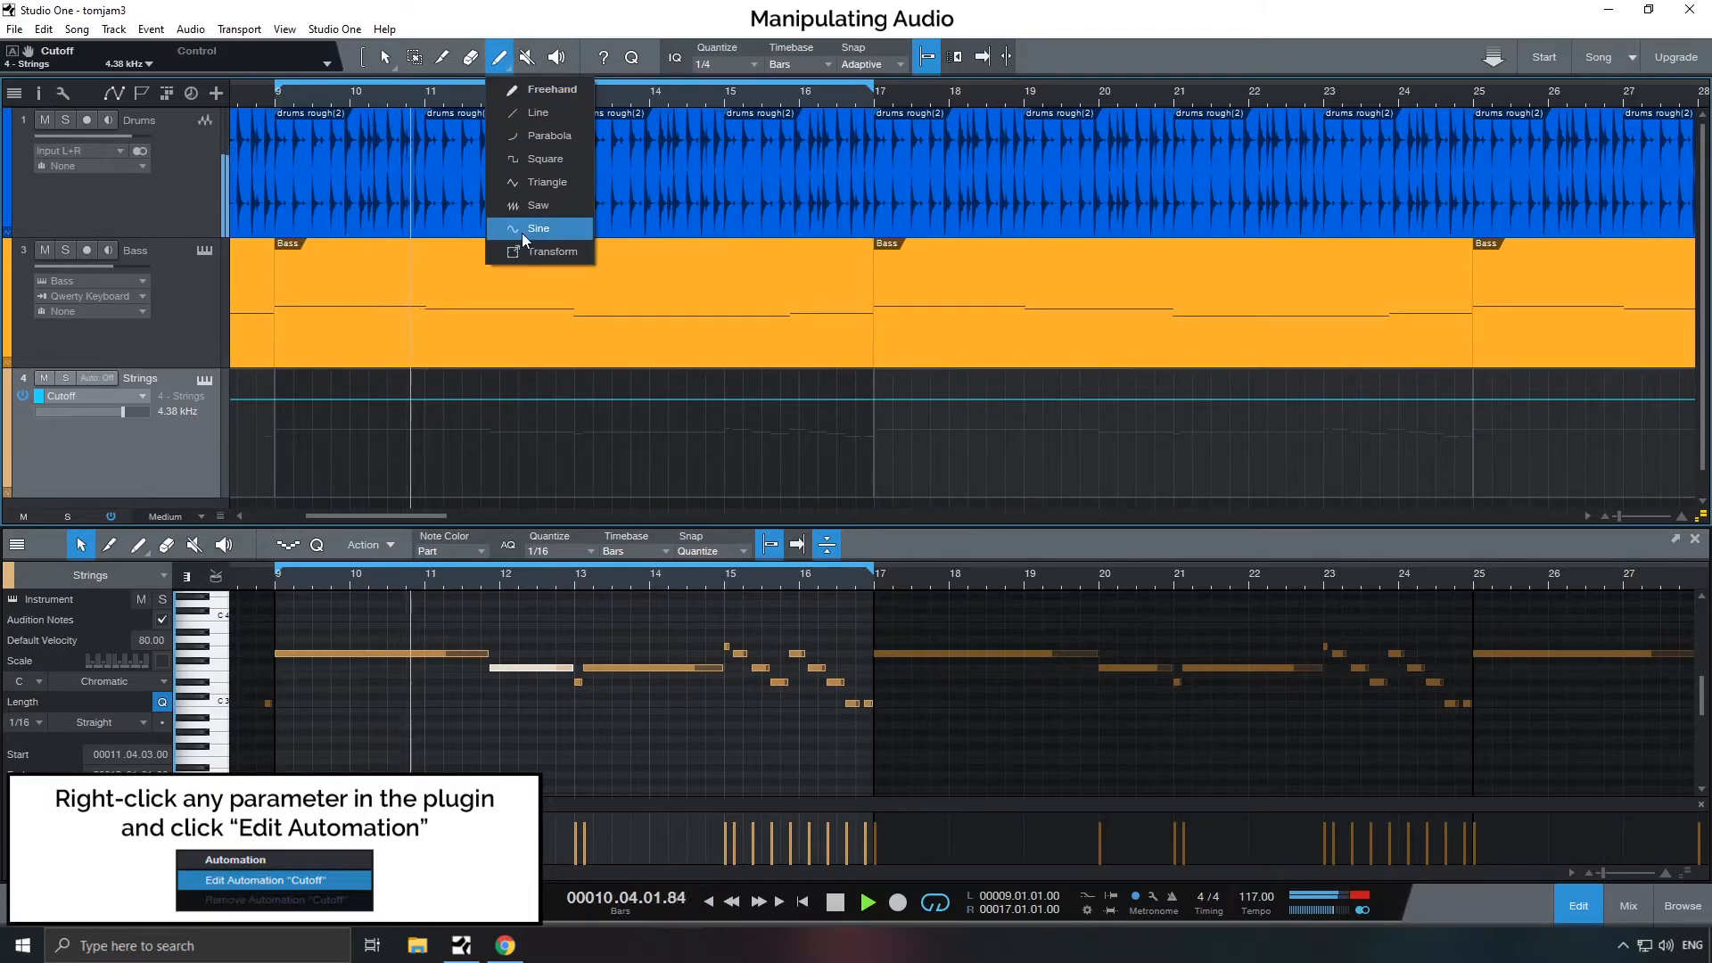
{"action": "left_click", "coordinate": [545, 89]}
{"action": "mouse_move", "coordinate": [464, 400]}
{"action": "left_mouse_down"}
{"action": "mouse_move", "coordinate": [654, 446]}
{"action": "mouse_move", "coordinate": [593, 477]}
{"action": "mouse_move", "coordinate": [687, 389]}
{"action": "left_mouse_up"}
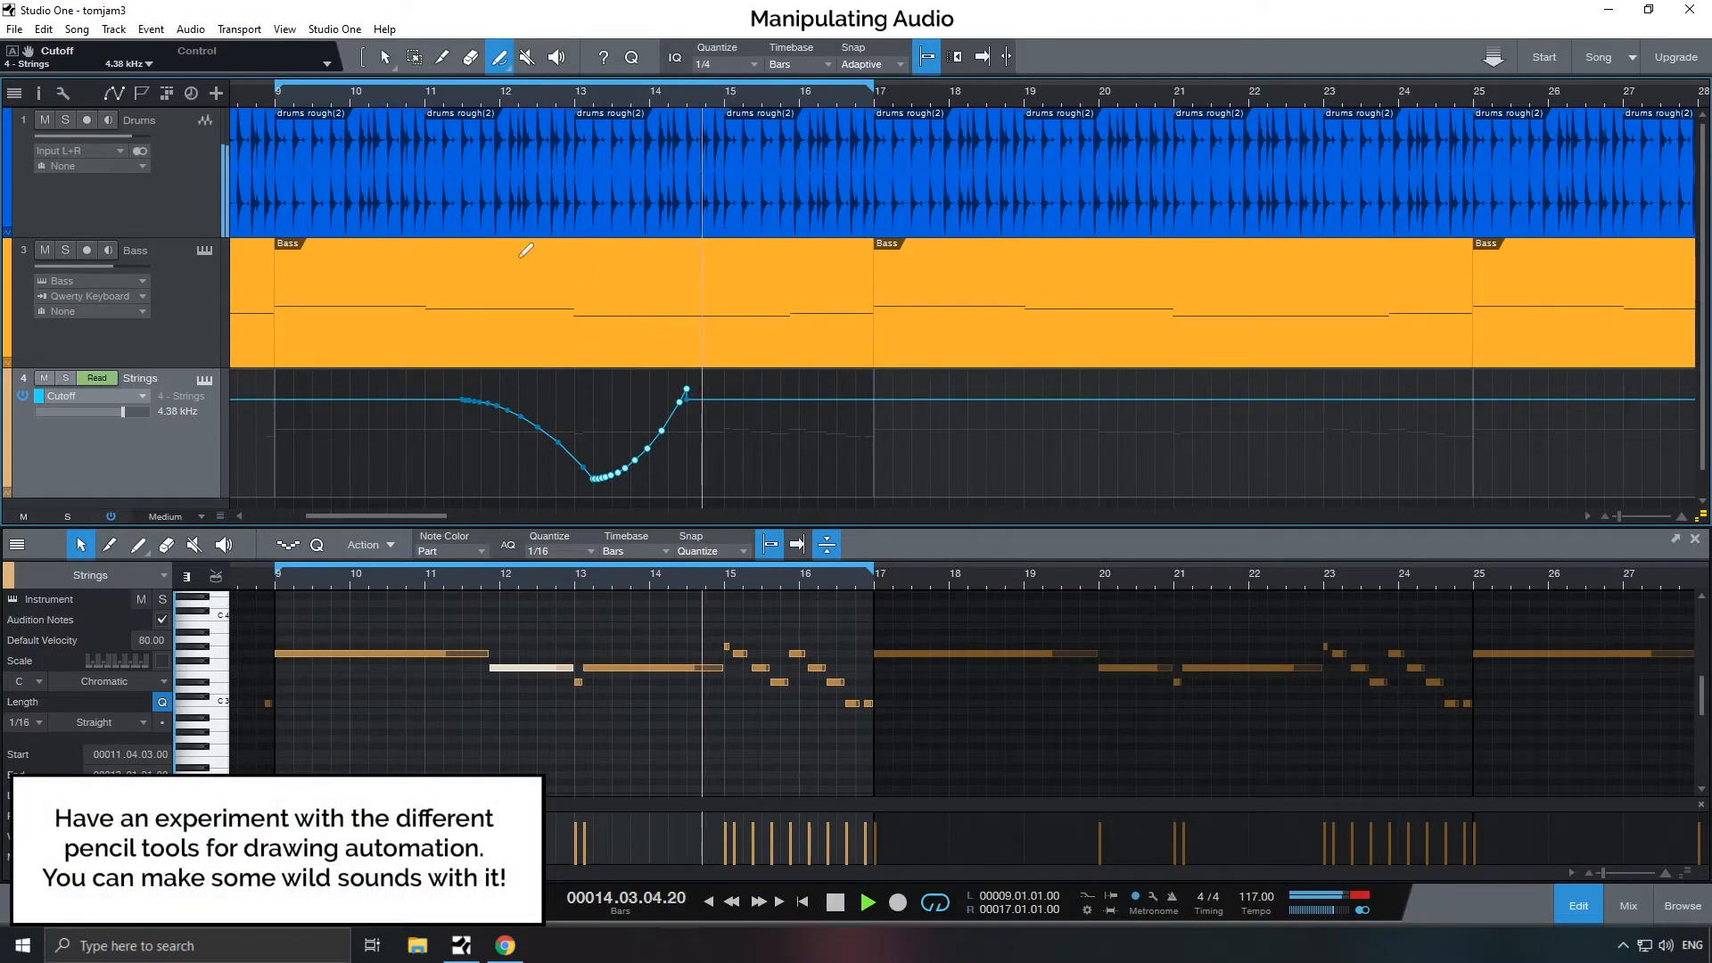
- Undo the drawn curve, remove the Cutoff automation from the Strings instrument and leave its window
{"action": "key", "text": "space"}
{"action": "key", "text": "ctrl+z"}
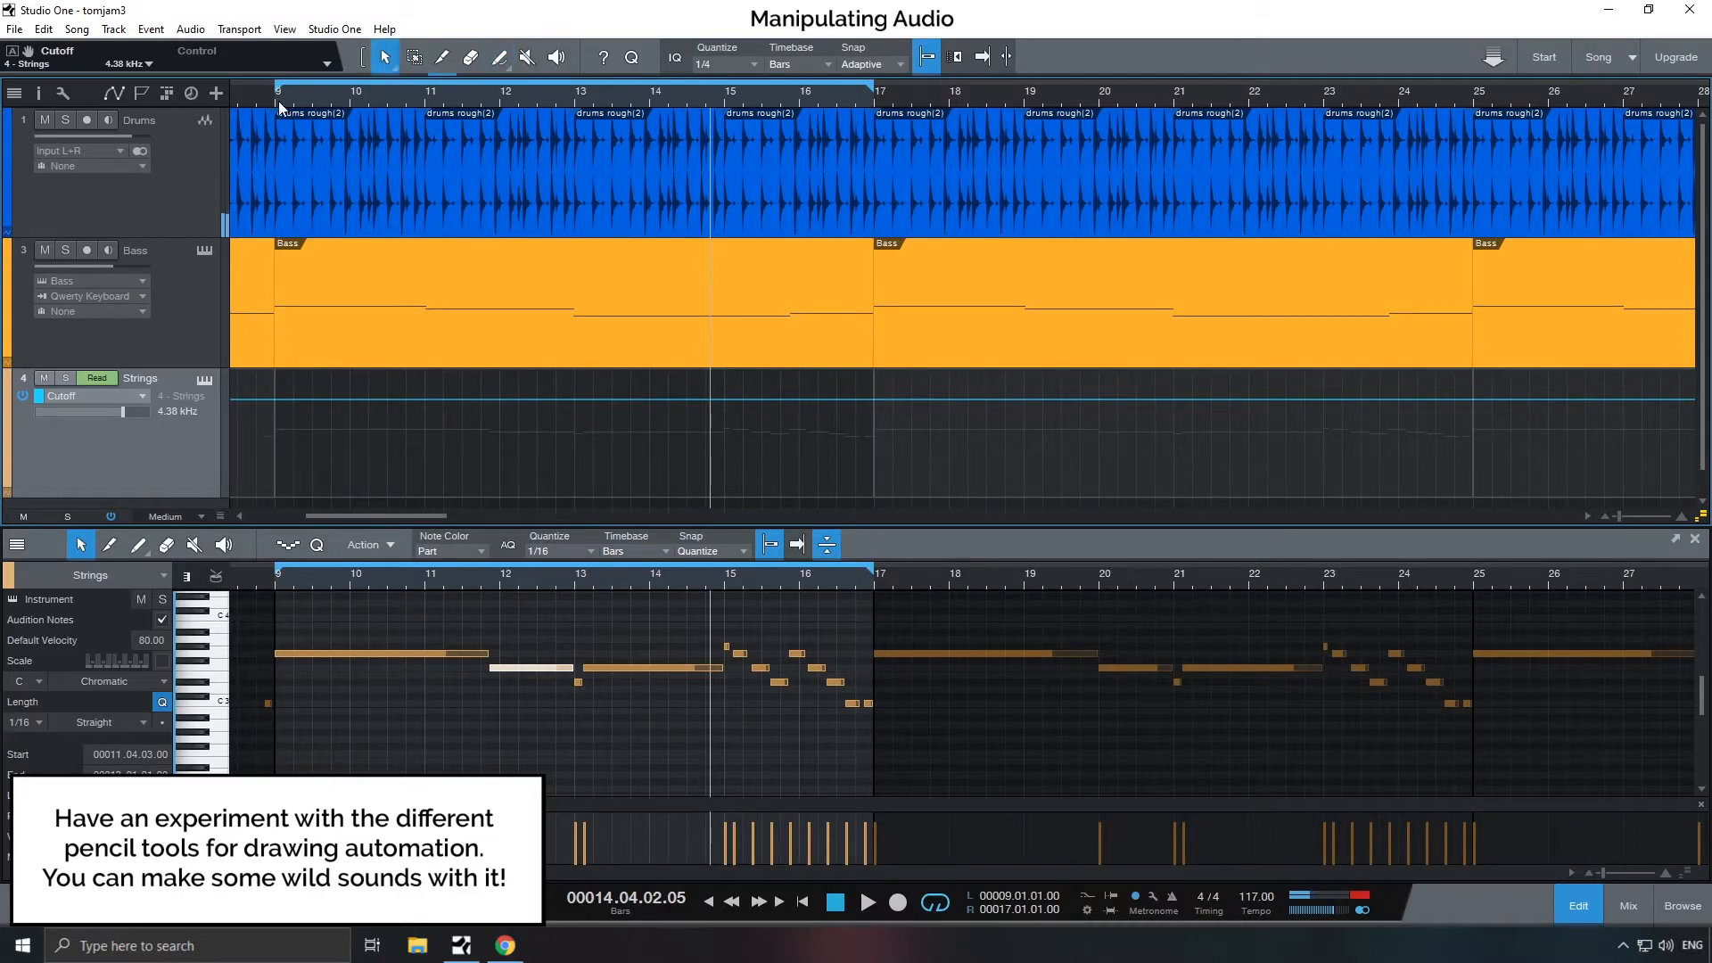
{"action": "left_click", "coordinate": [203, 379]}
{"action": "key", "text": "a"}
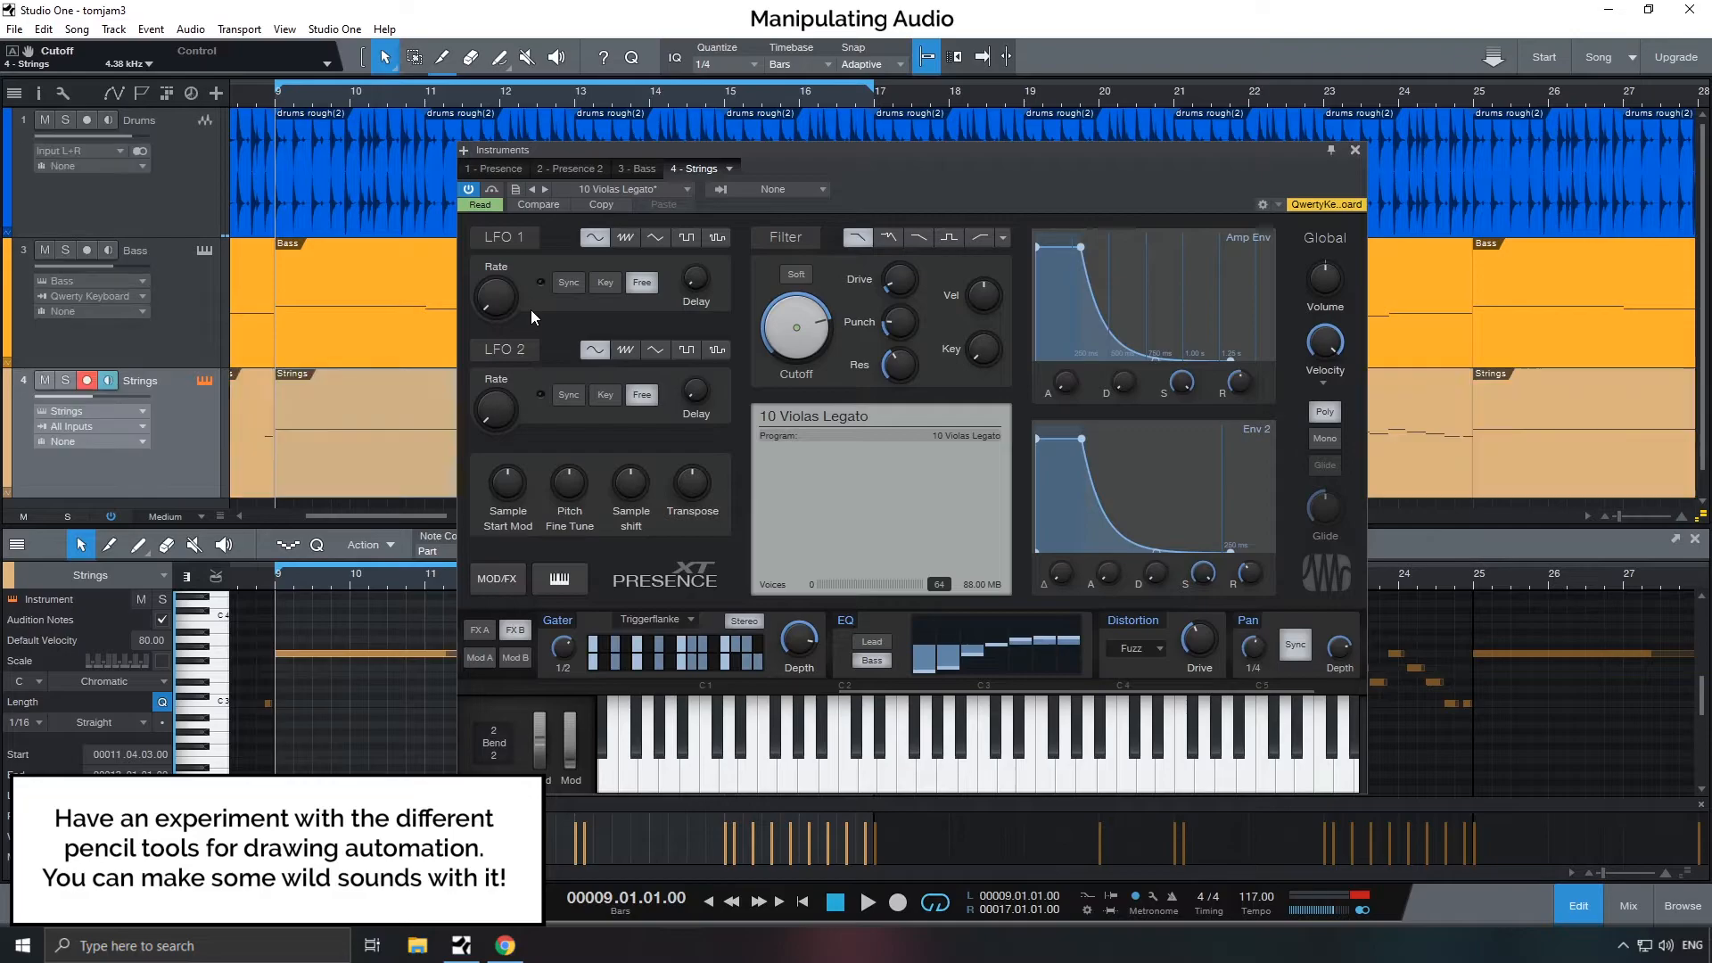
{"action": "right_click", "coordinate": [813, 328]}
{"action": "left_click", "coordinate": [870, 386]}
{"action": "left_click_drag", "start_coordinate": [821, 154], "coordinate": [920, 180]}
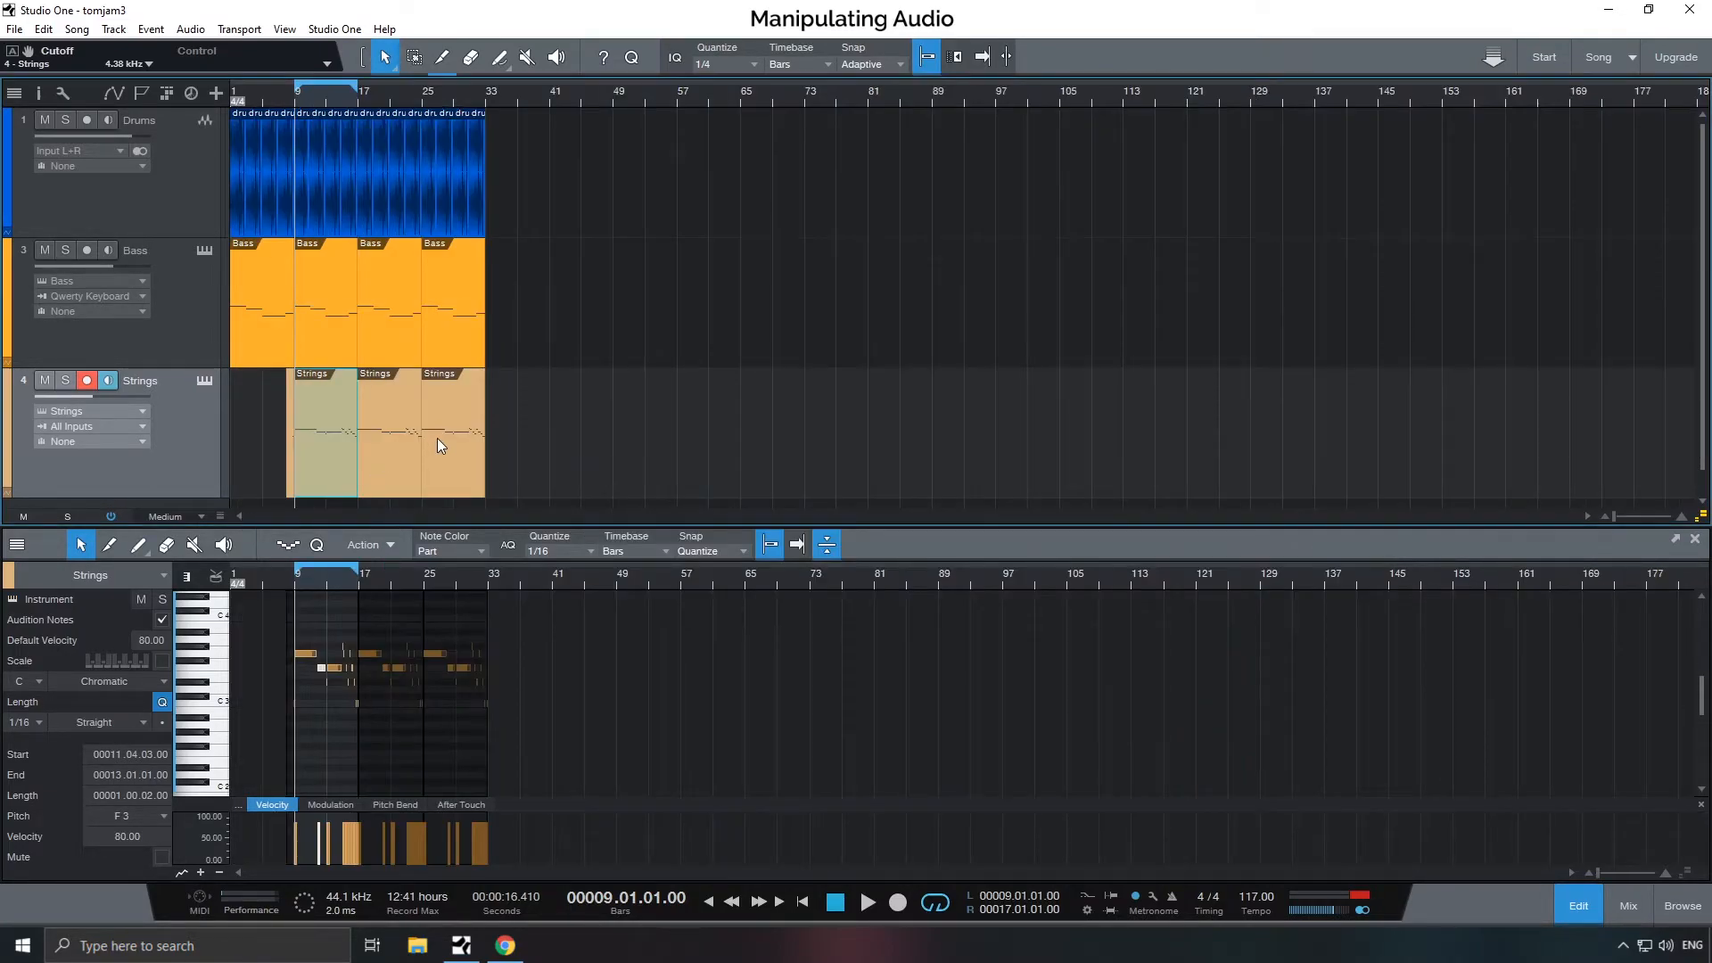
{"action": "key", "text": "comma"}
{"action": "left_click", "coordinate": [624, 334]}
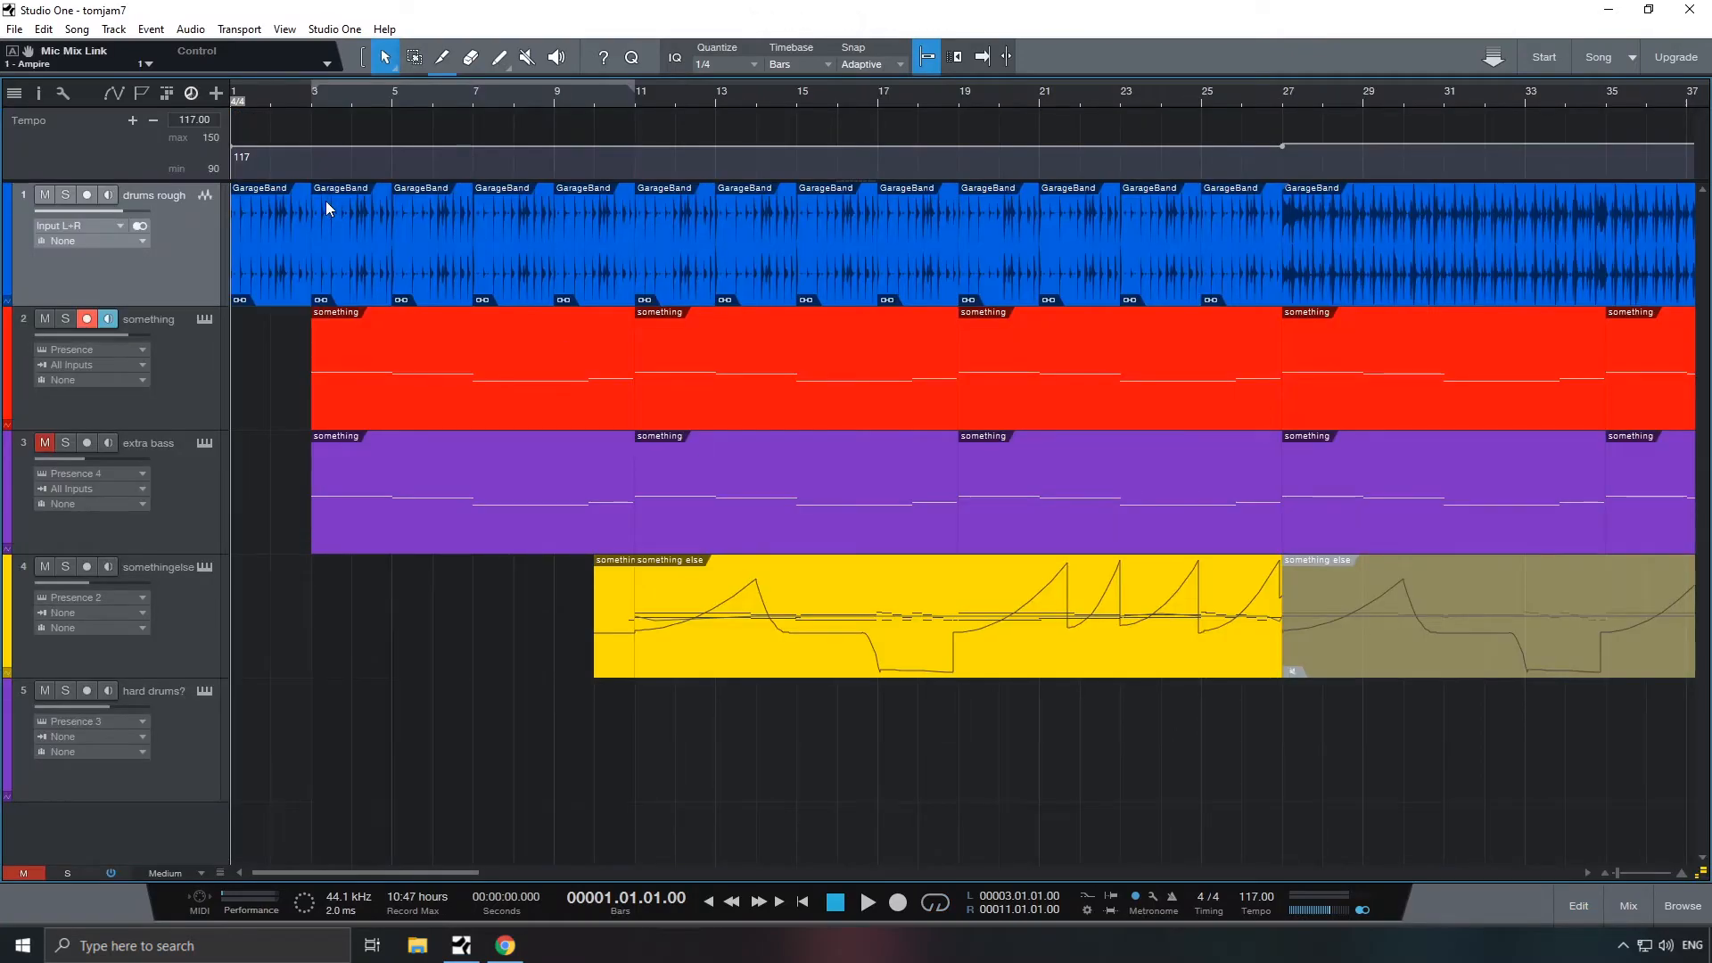
- Preview a teal colour on the drums rough track without keeping it, and view the Save As dialog without saving
{"action": "left_click", "coordinate": [8, 227]}
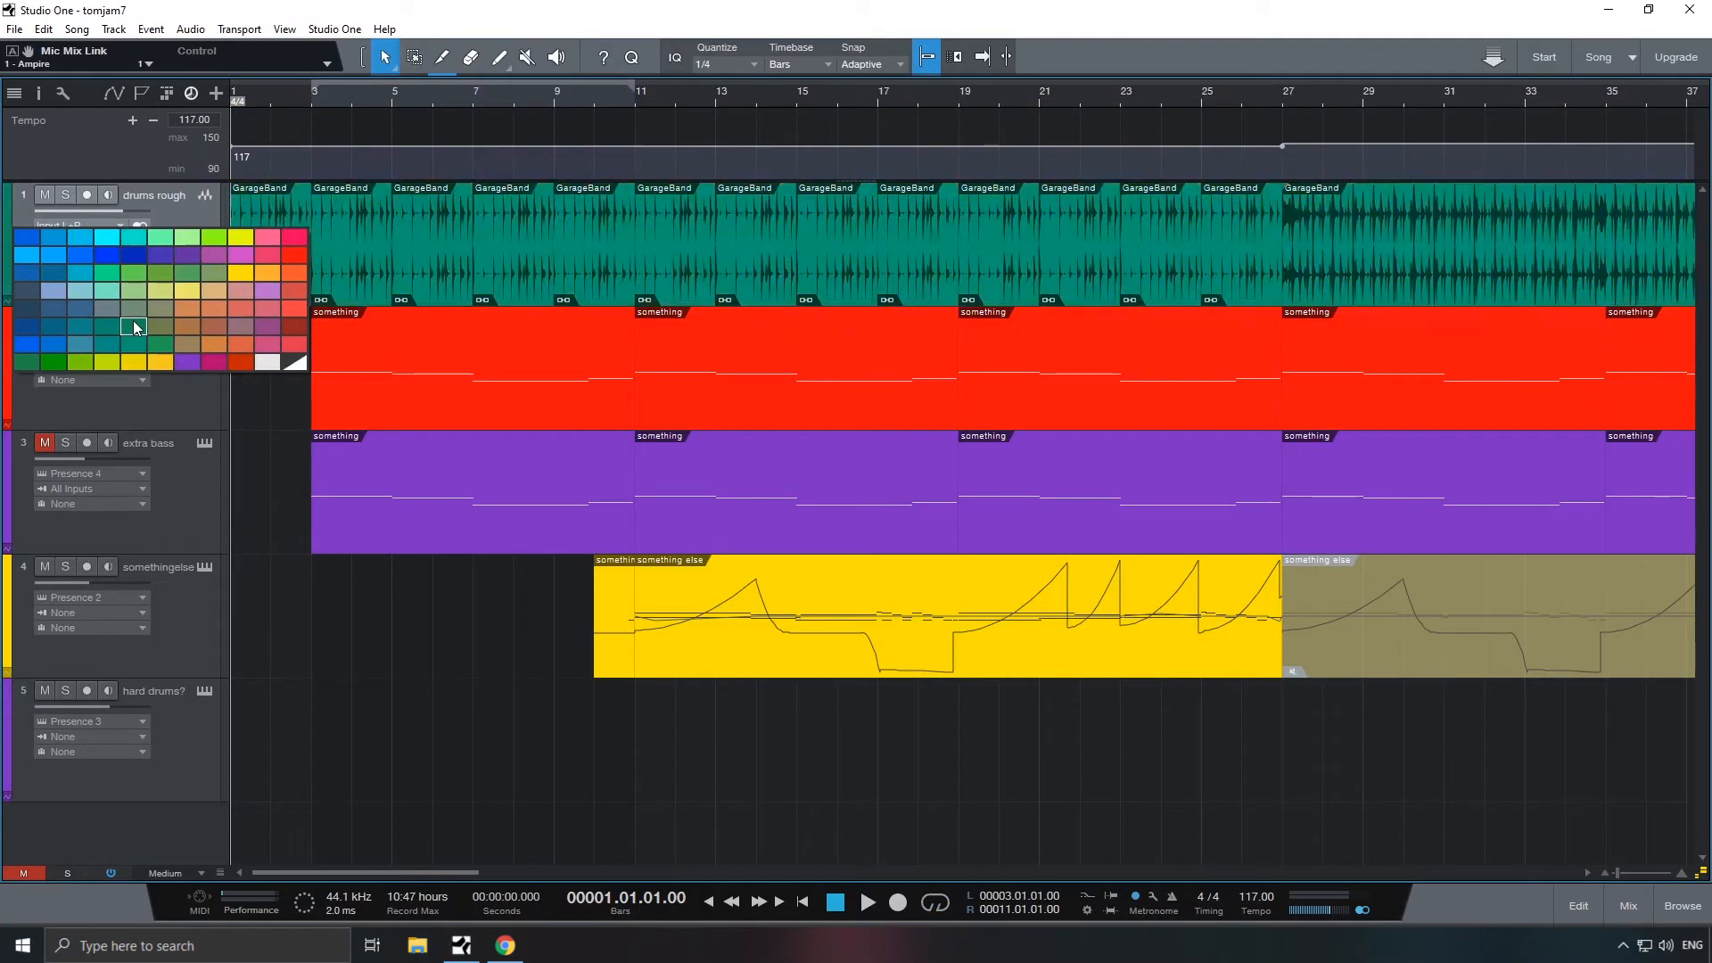
{"action": "left_click", "coordinate": [442, 556]}
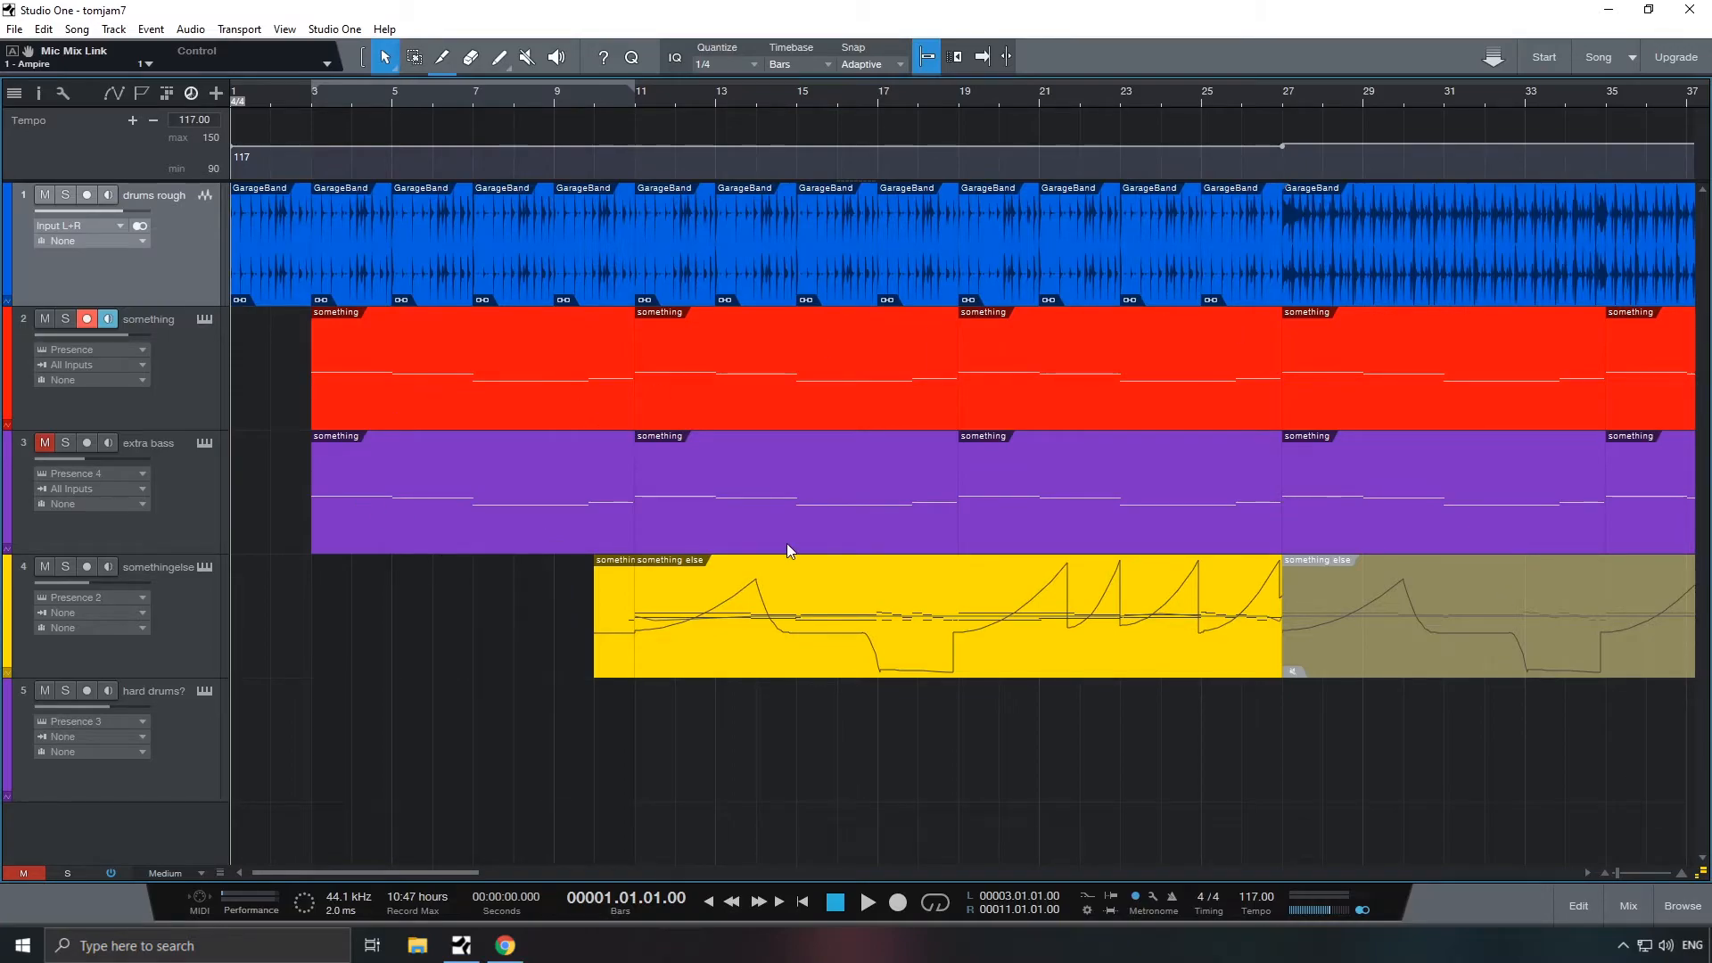
{"action": "left_click", "coordinate": [13, 29]}
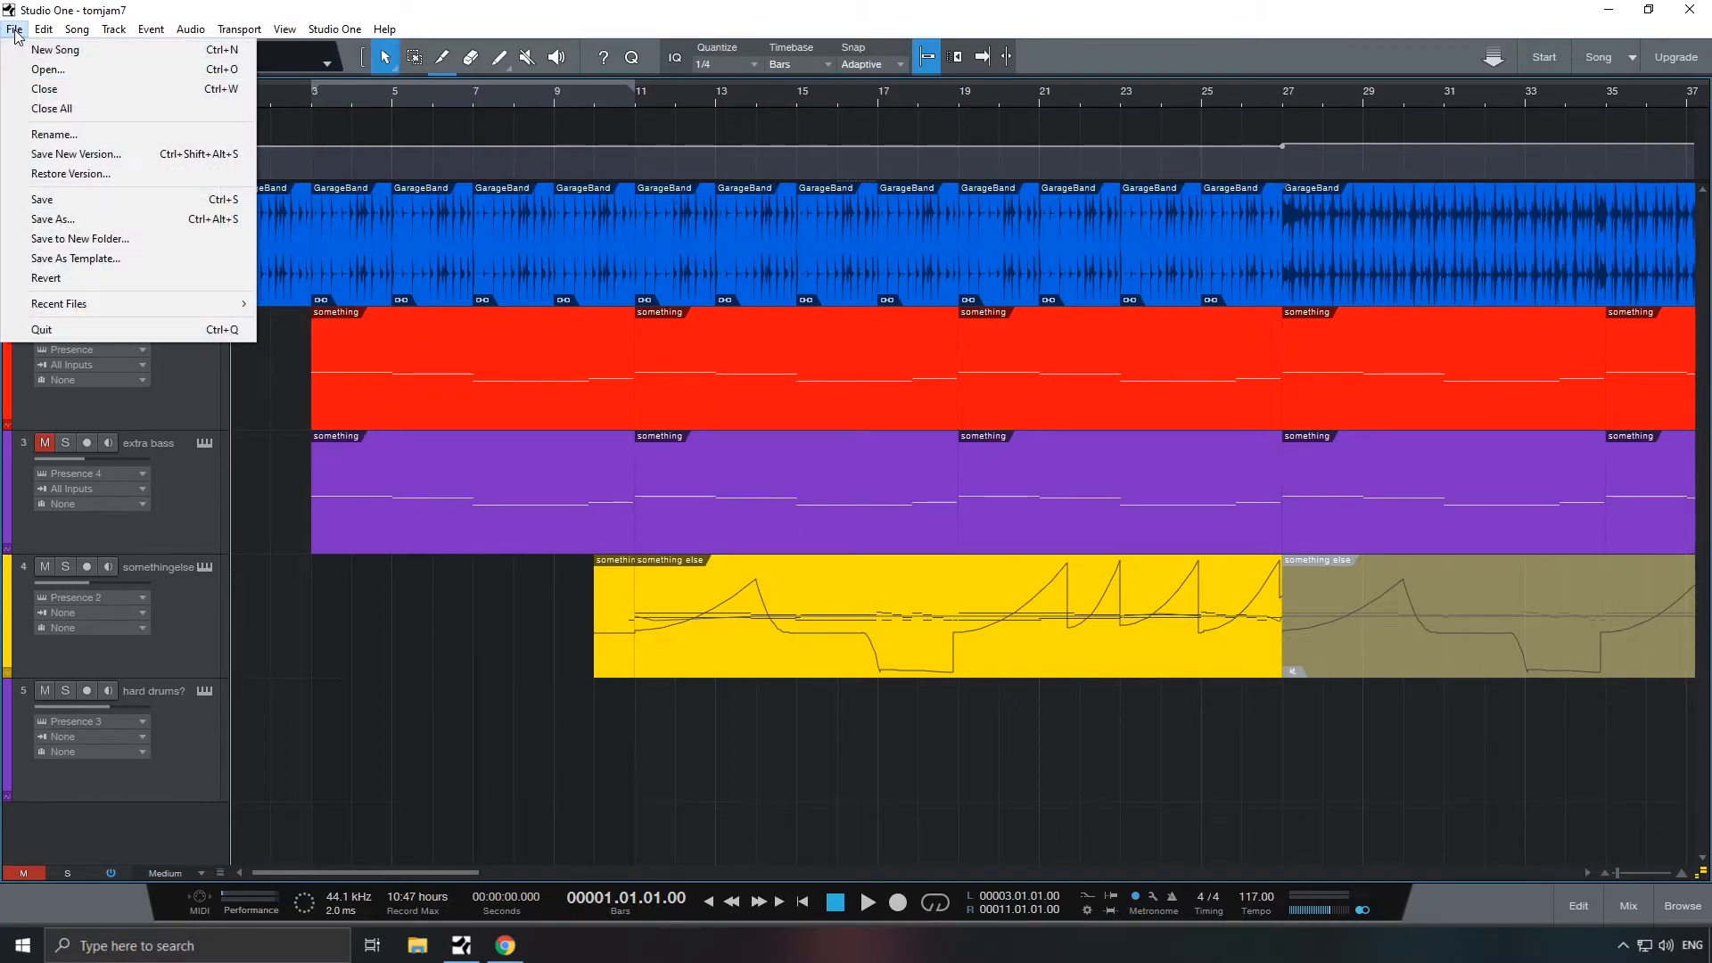
{"action": "left_click", "coordinate": [73, 221]}
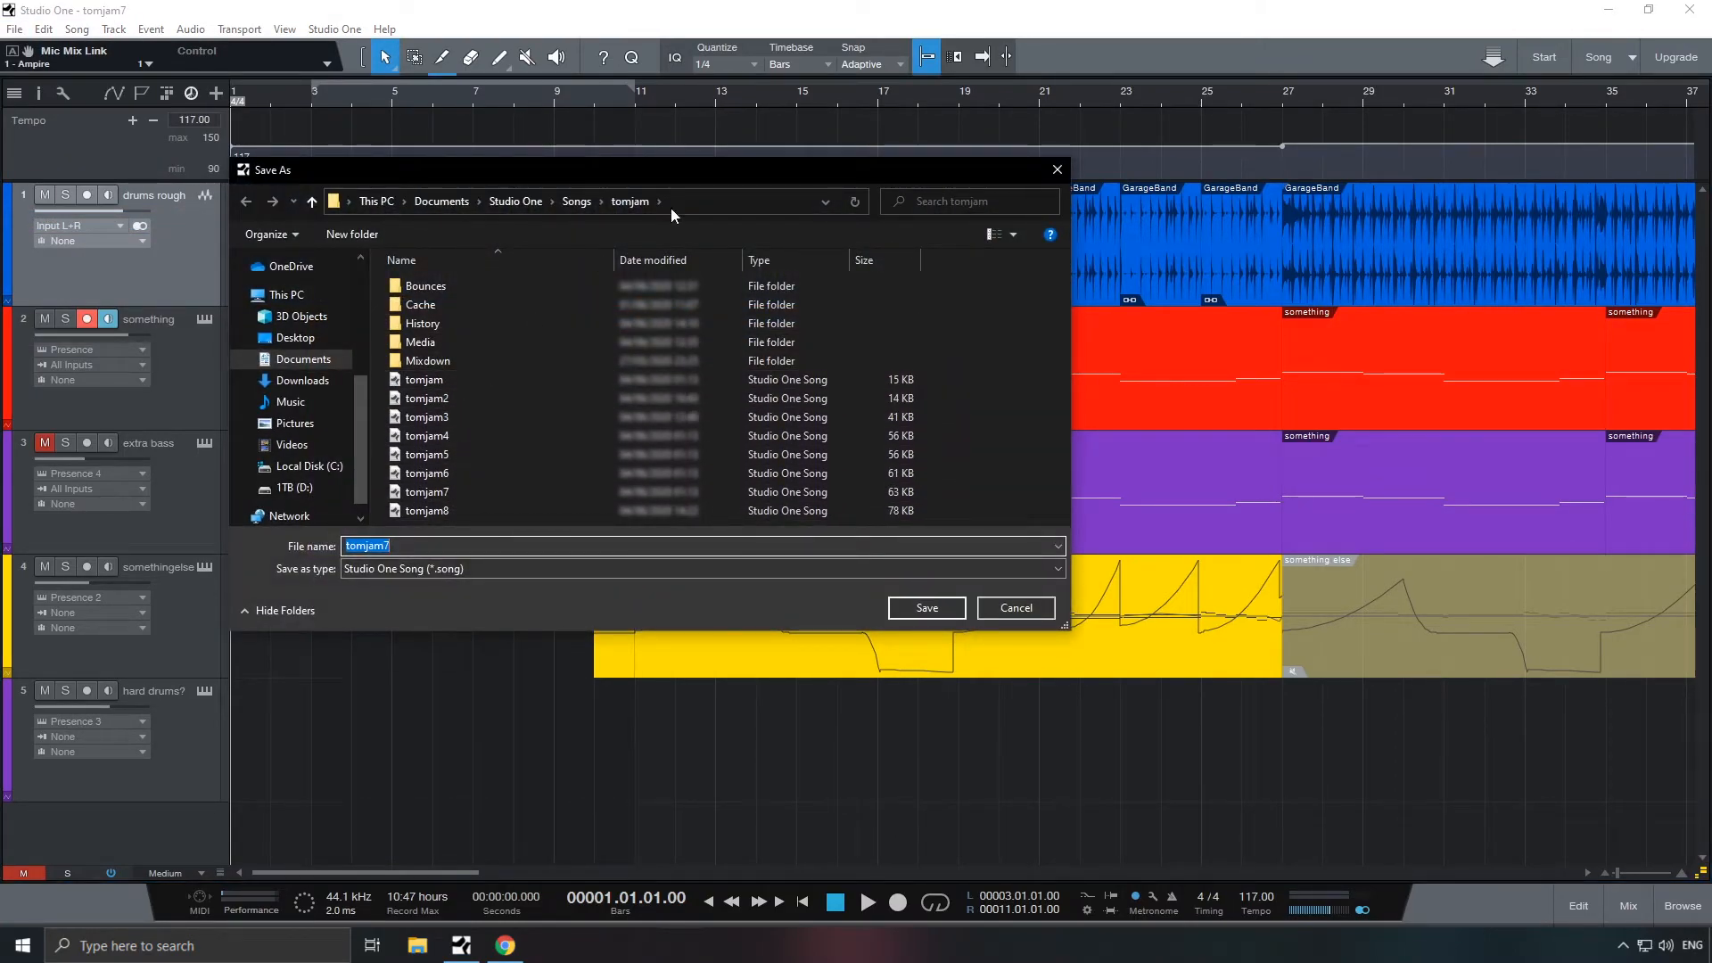
{"action": "left_click", "coordinate": [1055, 170]}
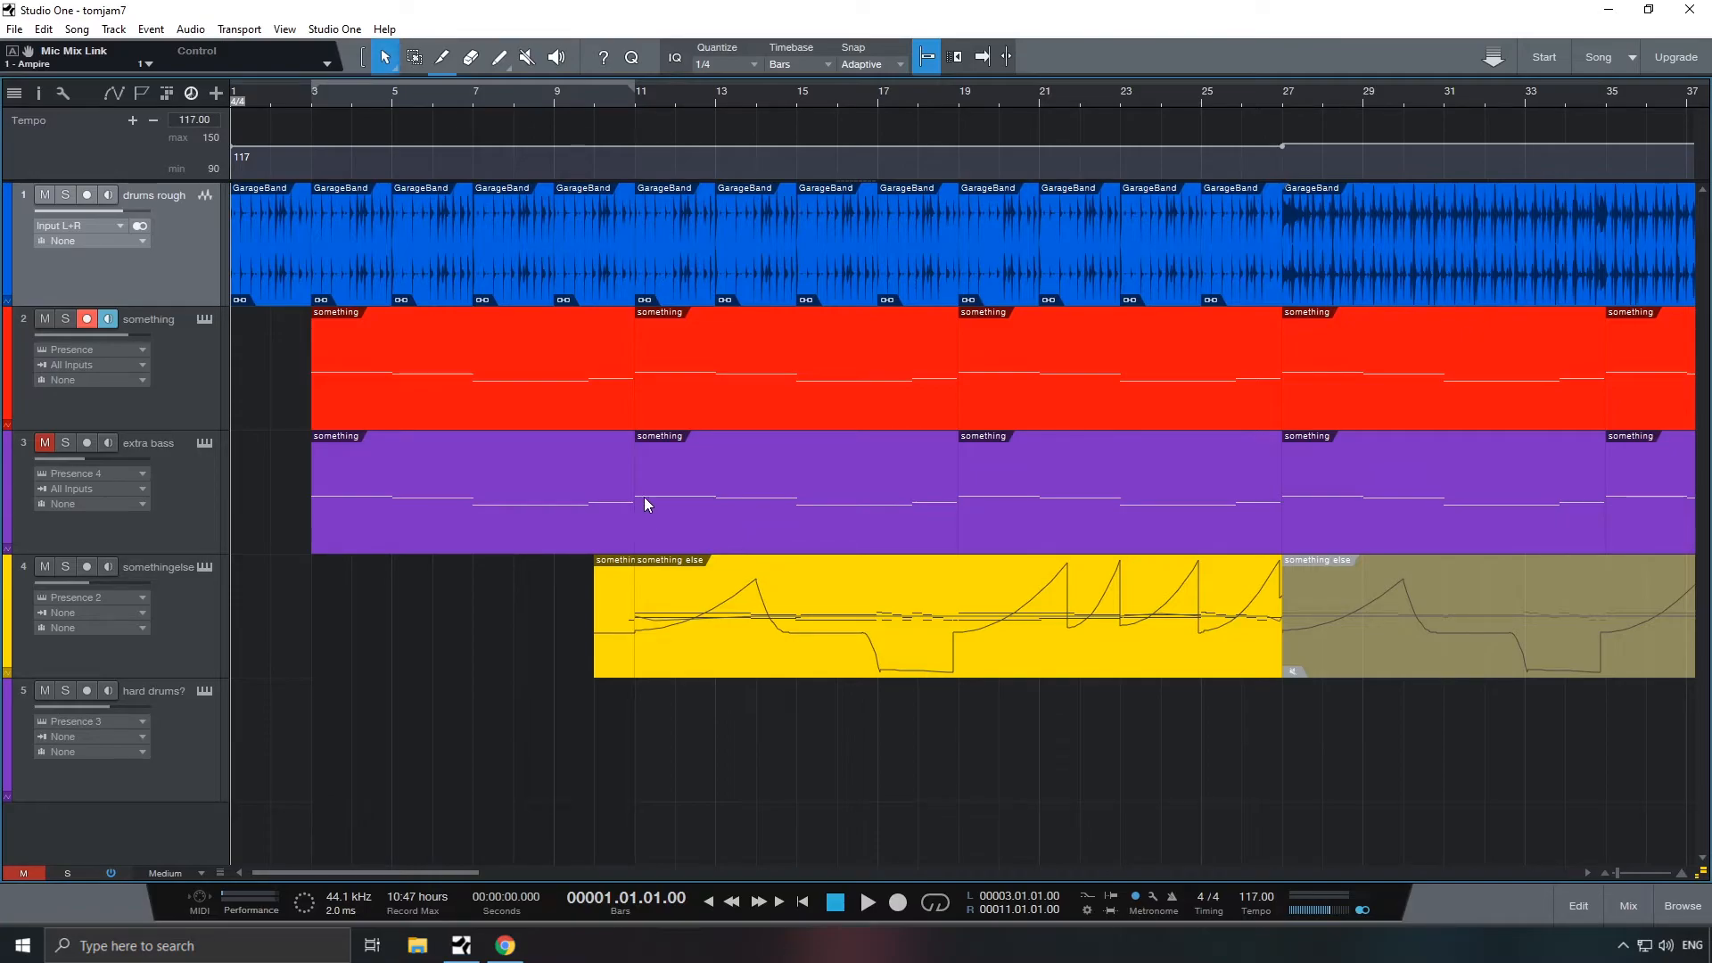
- Play the song from the start and check the Transpose setting of the first part on the something track
{"action": "key", "text": "space"}
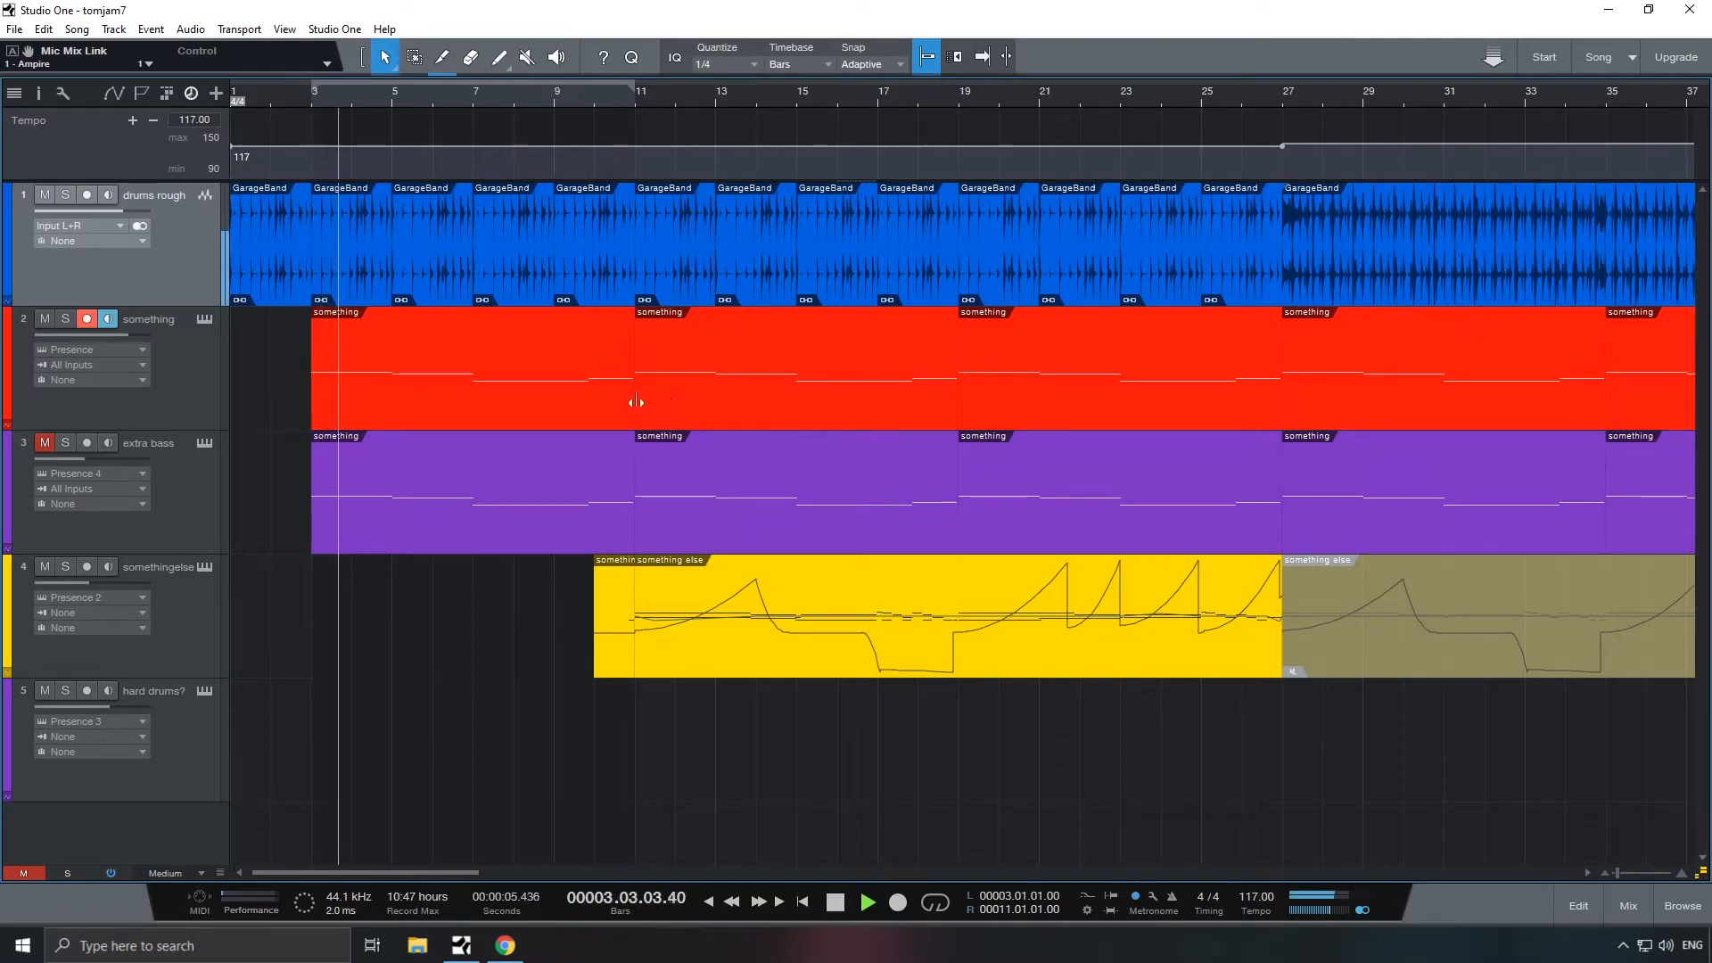
{"action": "right_click", "coordinate": [407, 357]}
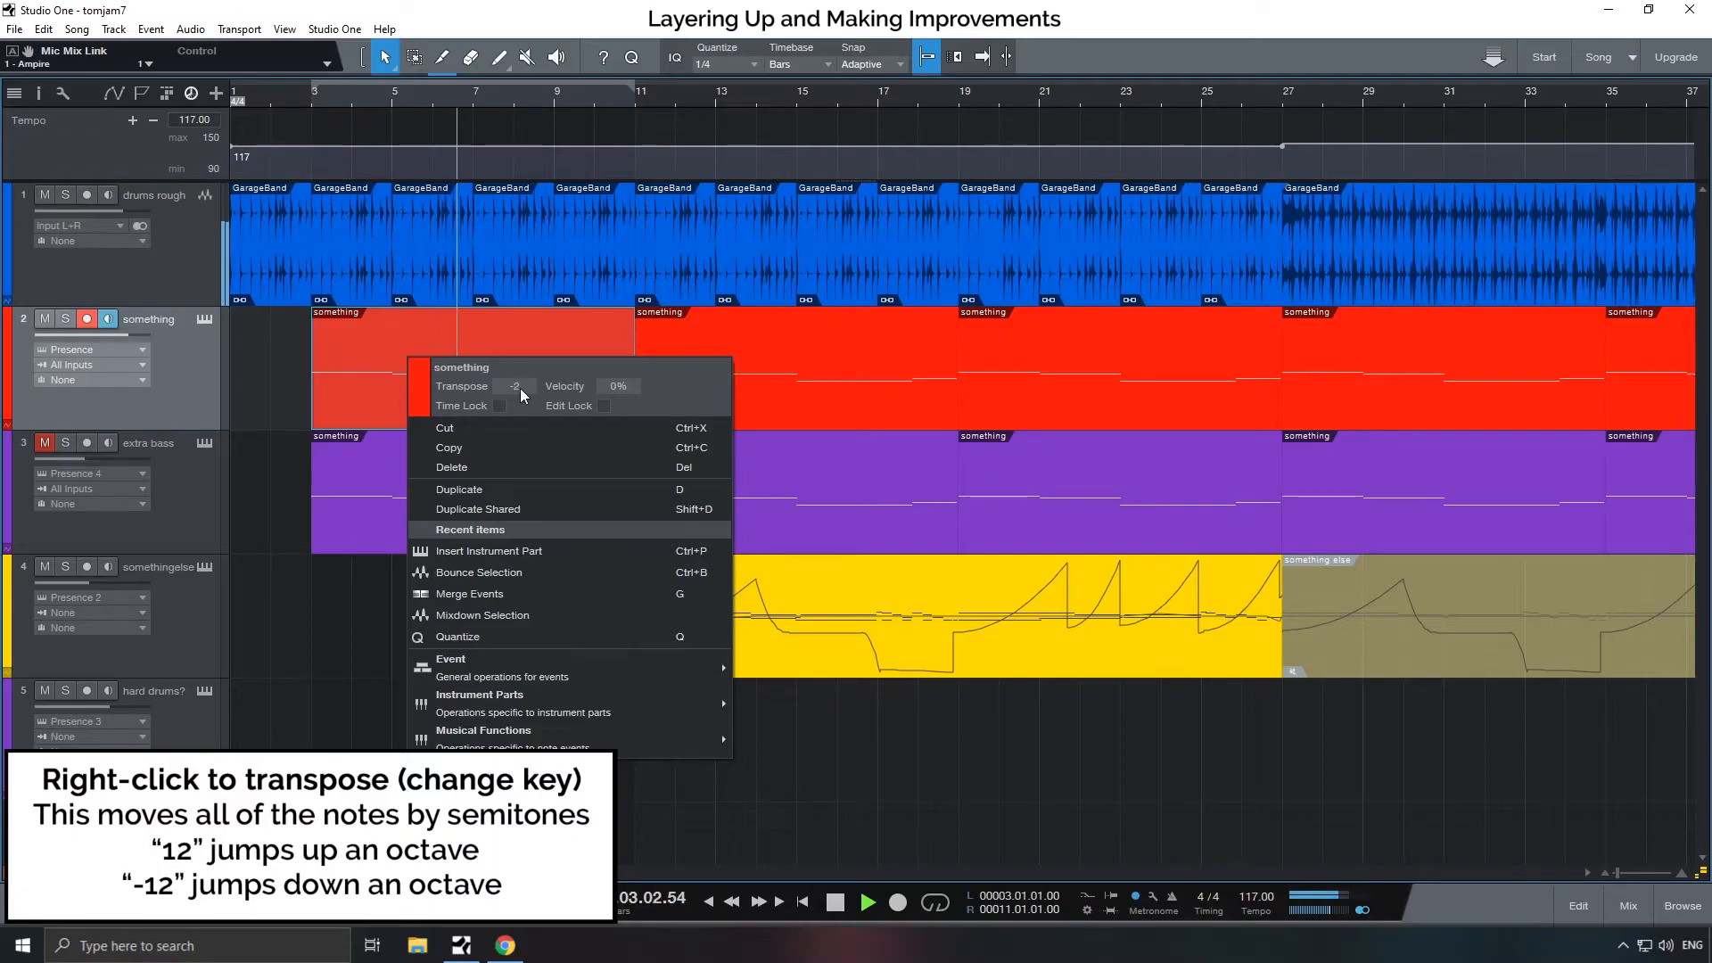
{"action": "left_click", "coordinate": [297, 474]}
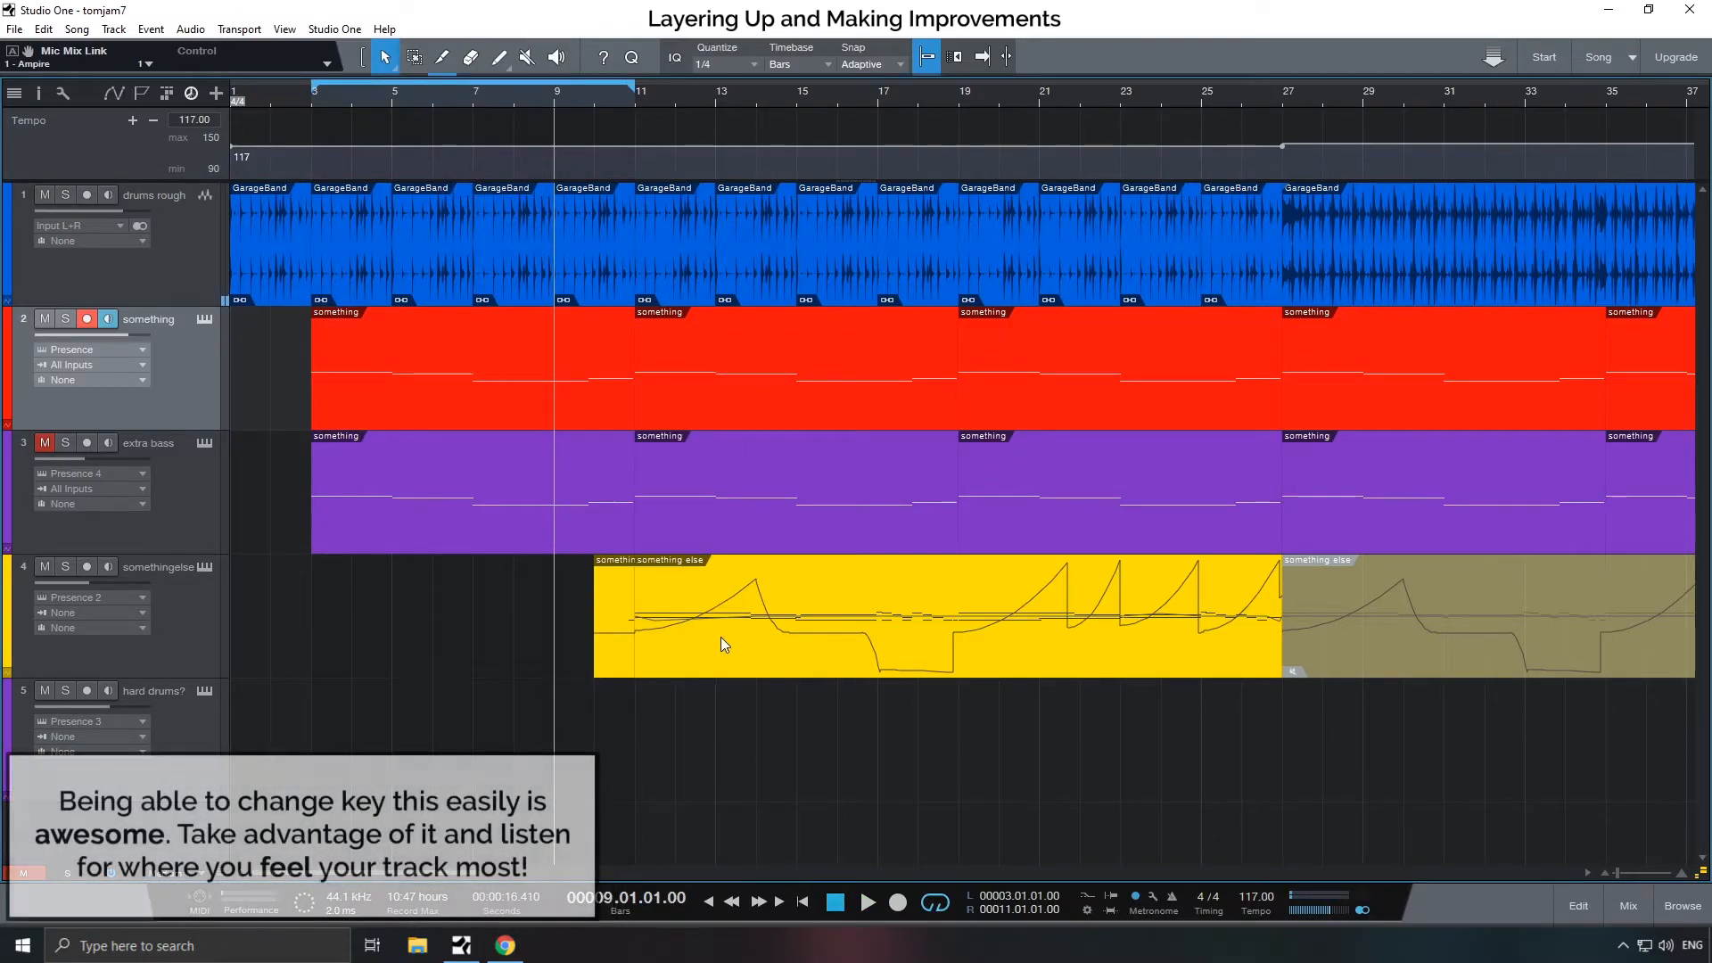
{"action": "left_click", "coordinate": [615, 119]}
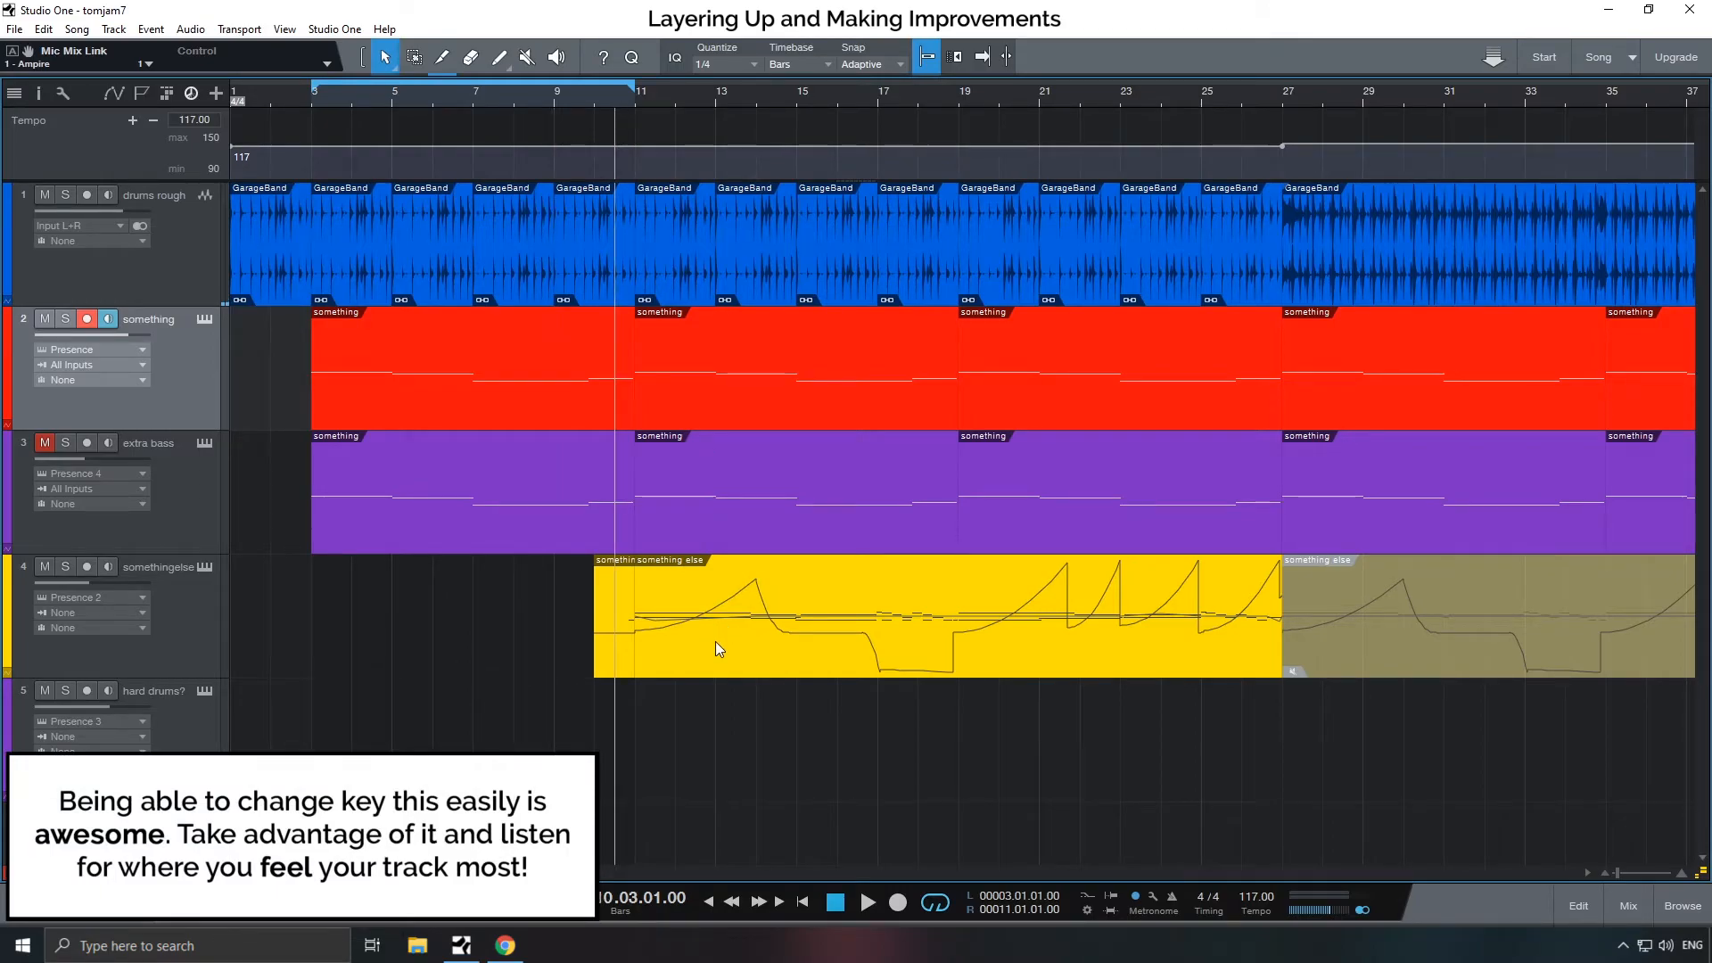
- Look at the notes of the something else part, open its 10 Violas Legato instrument and listen to the part
{"action": "double_click", "coordinate": [715, 640]}
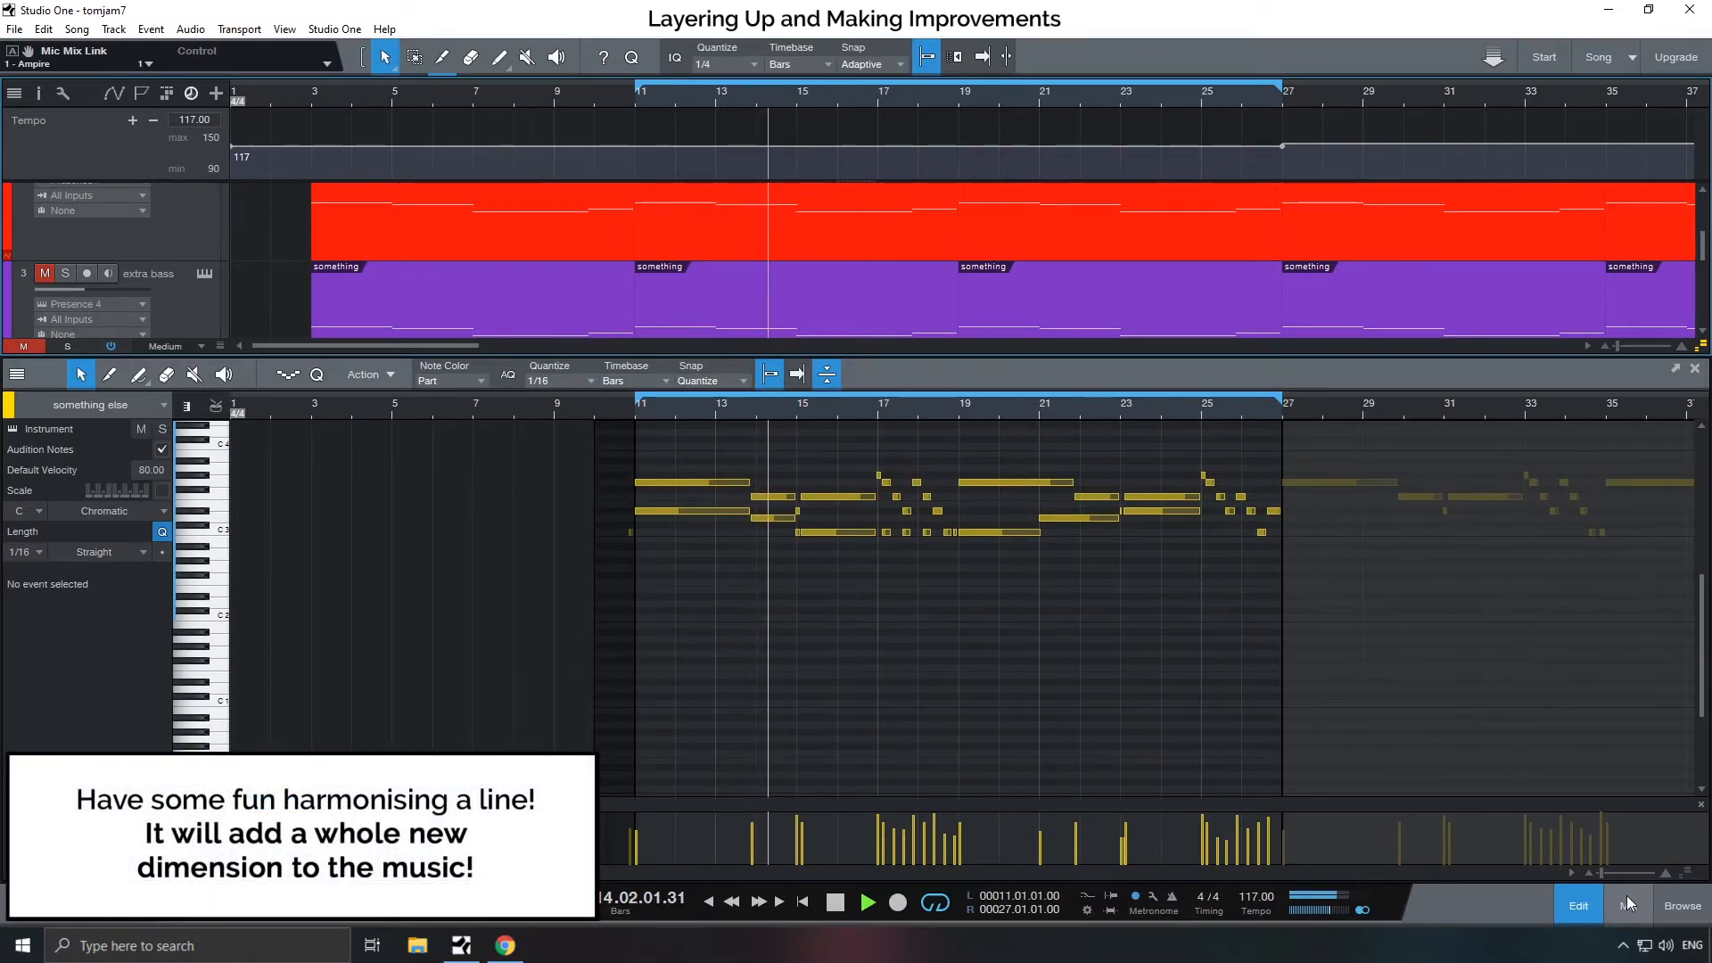
{"action": "key", "text": "F3"}
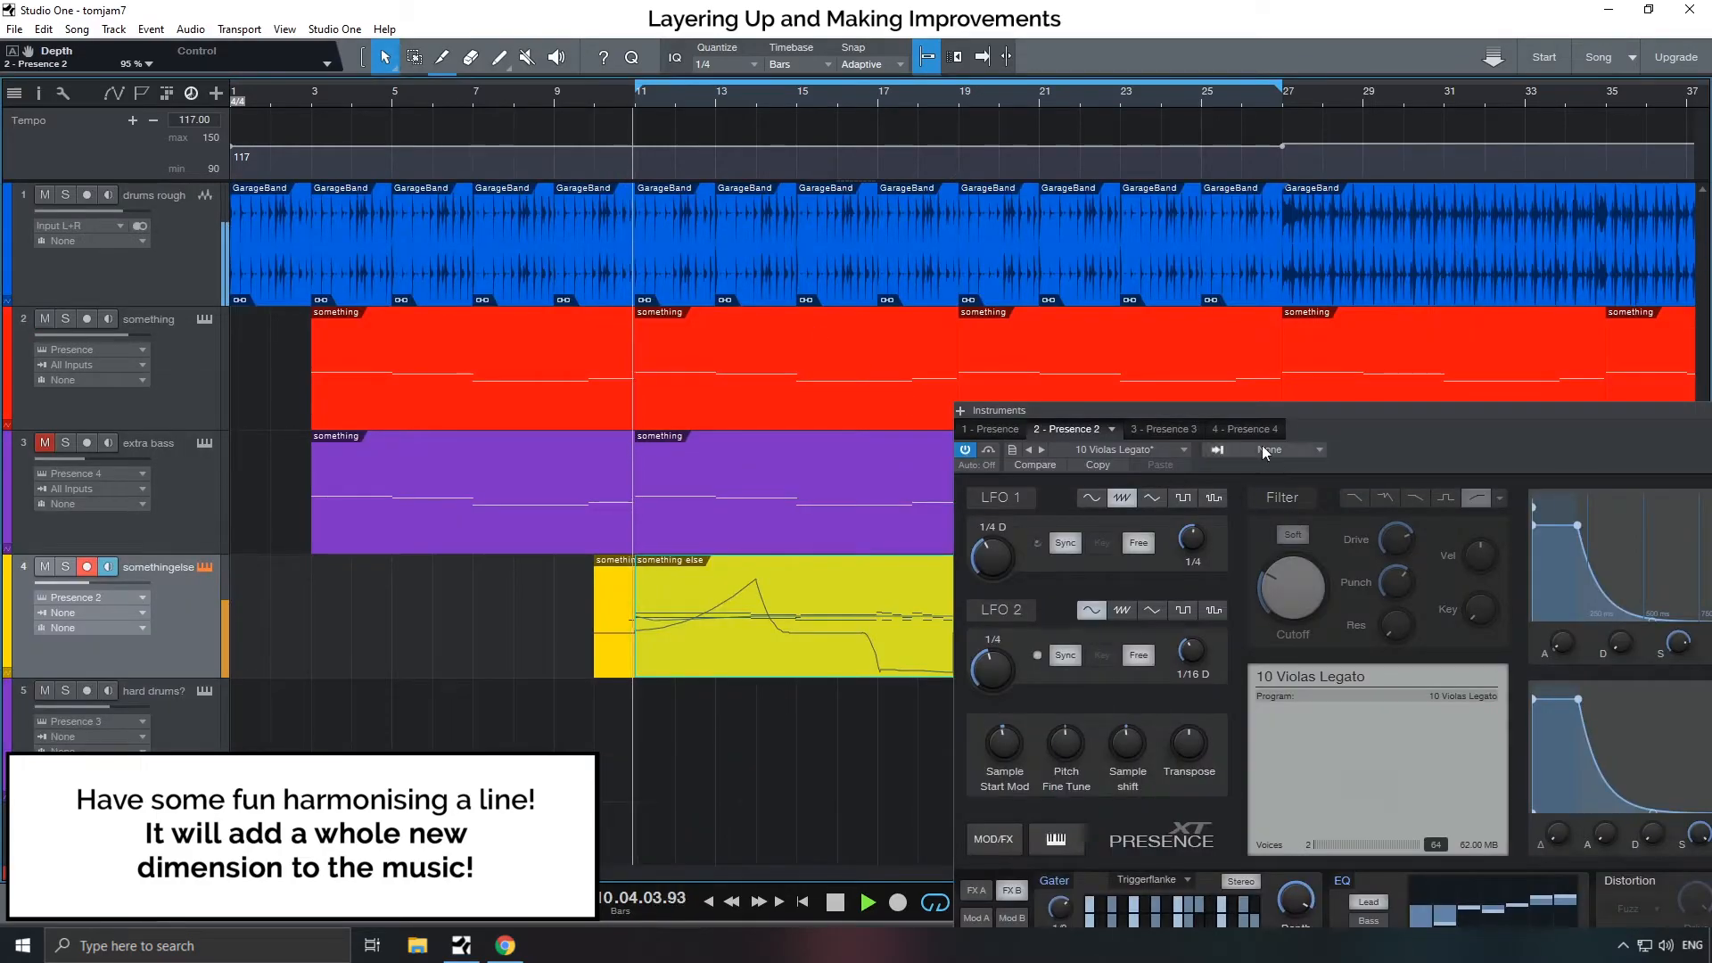
{"action": "left_click_drag", "start_coordinate": [1250, 416], "coordinate": [1064, 140]}
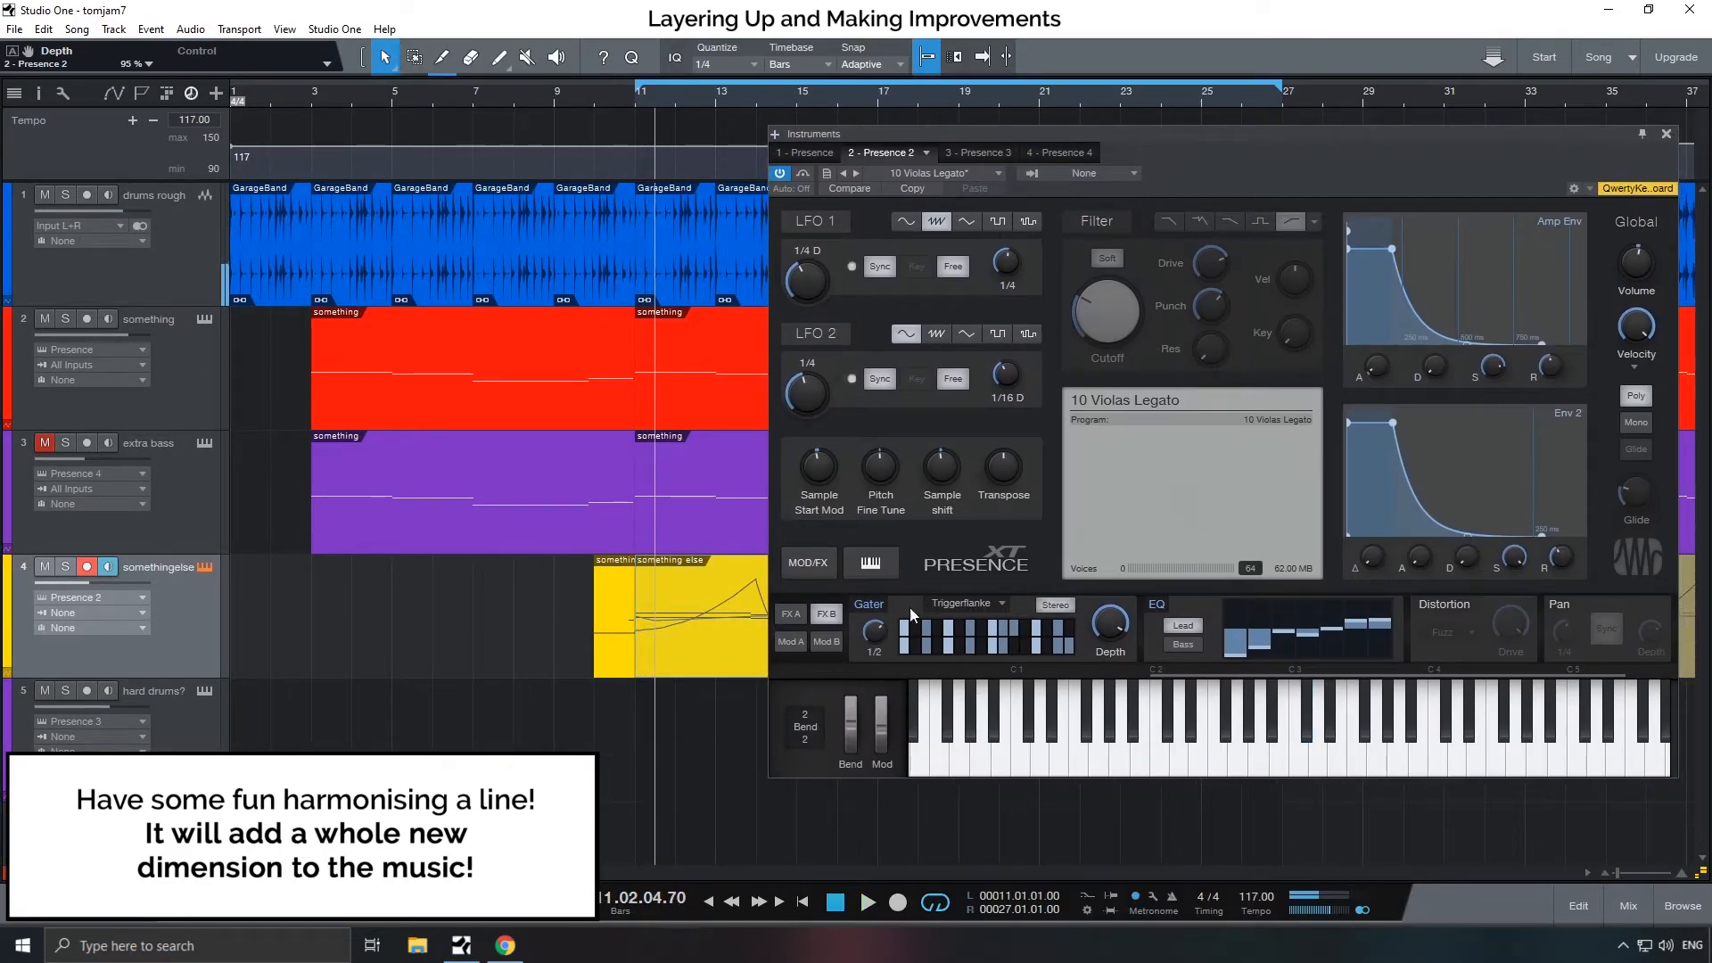
{"action": "left_click_drag", "start_coordinate": [1170, 138], "coordinate": [660, 116]}
{"action": "key", "text": "space"}
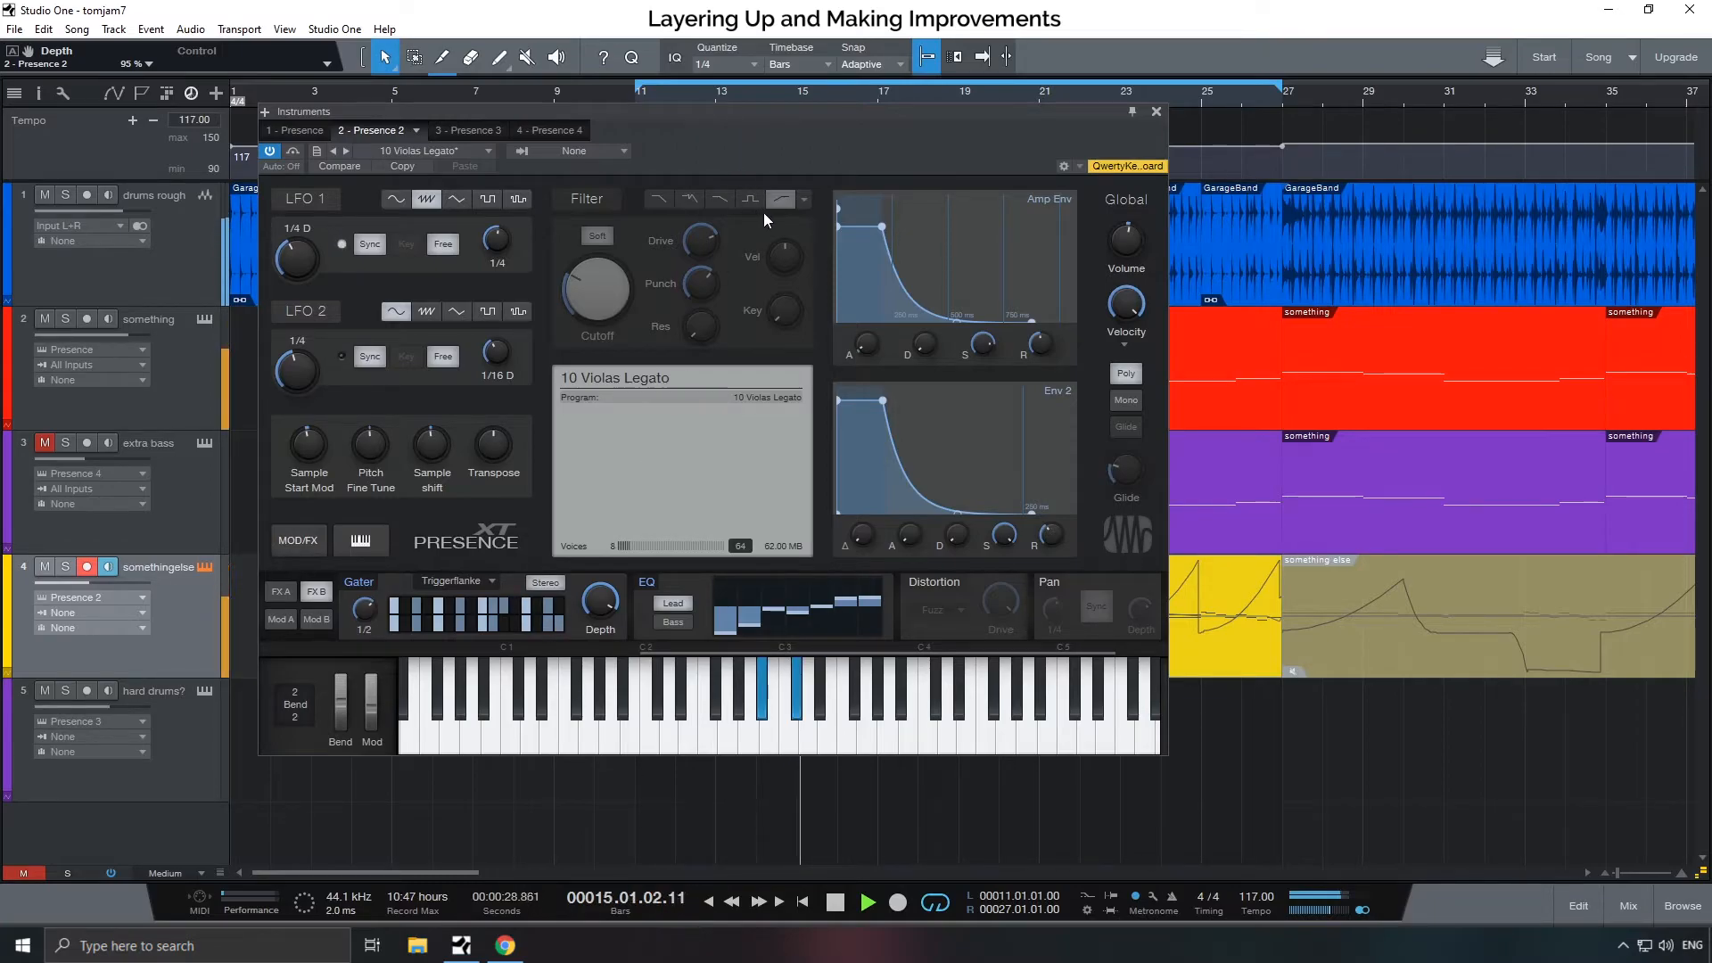
{"action": "key", "text": "space"}
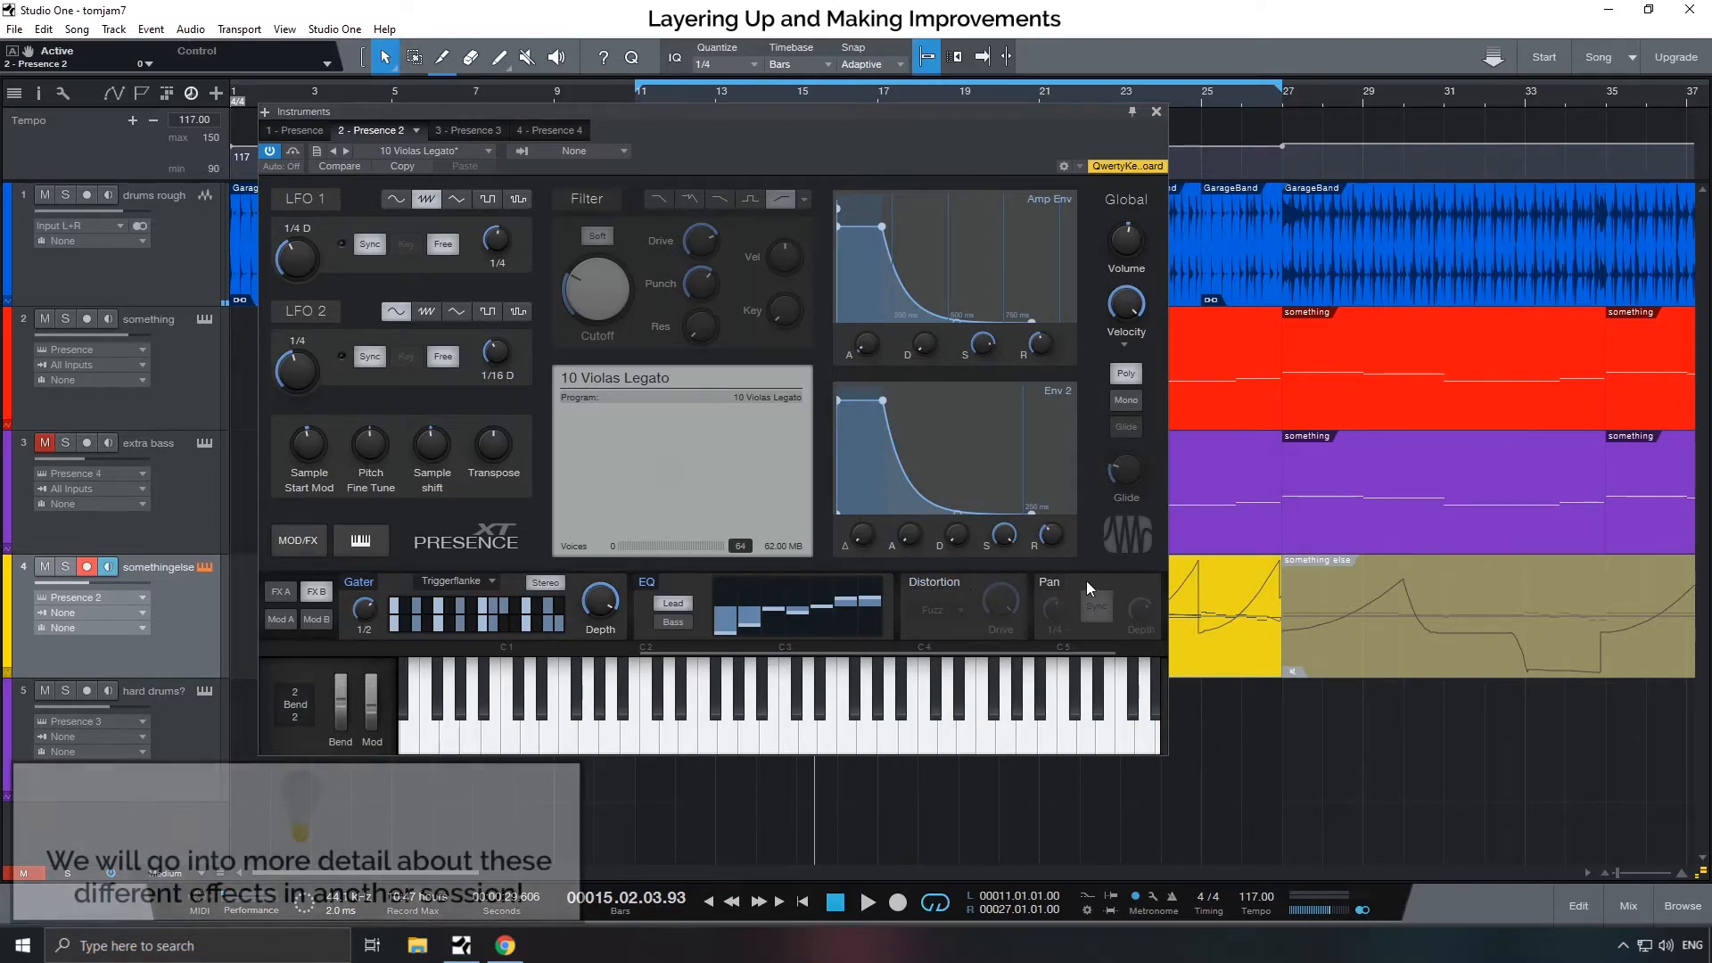
- Enable the Pan, Modulation, Delay and Reverb effects of the violas instrument and set the reverb Mix to 32%
{"action": "left_click", "coordinate": [1045, 582]}
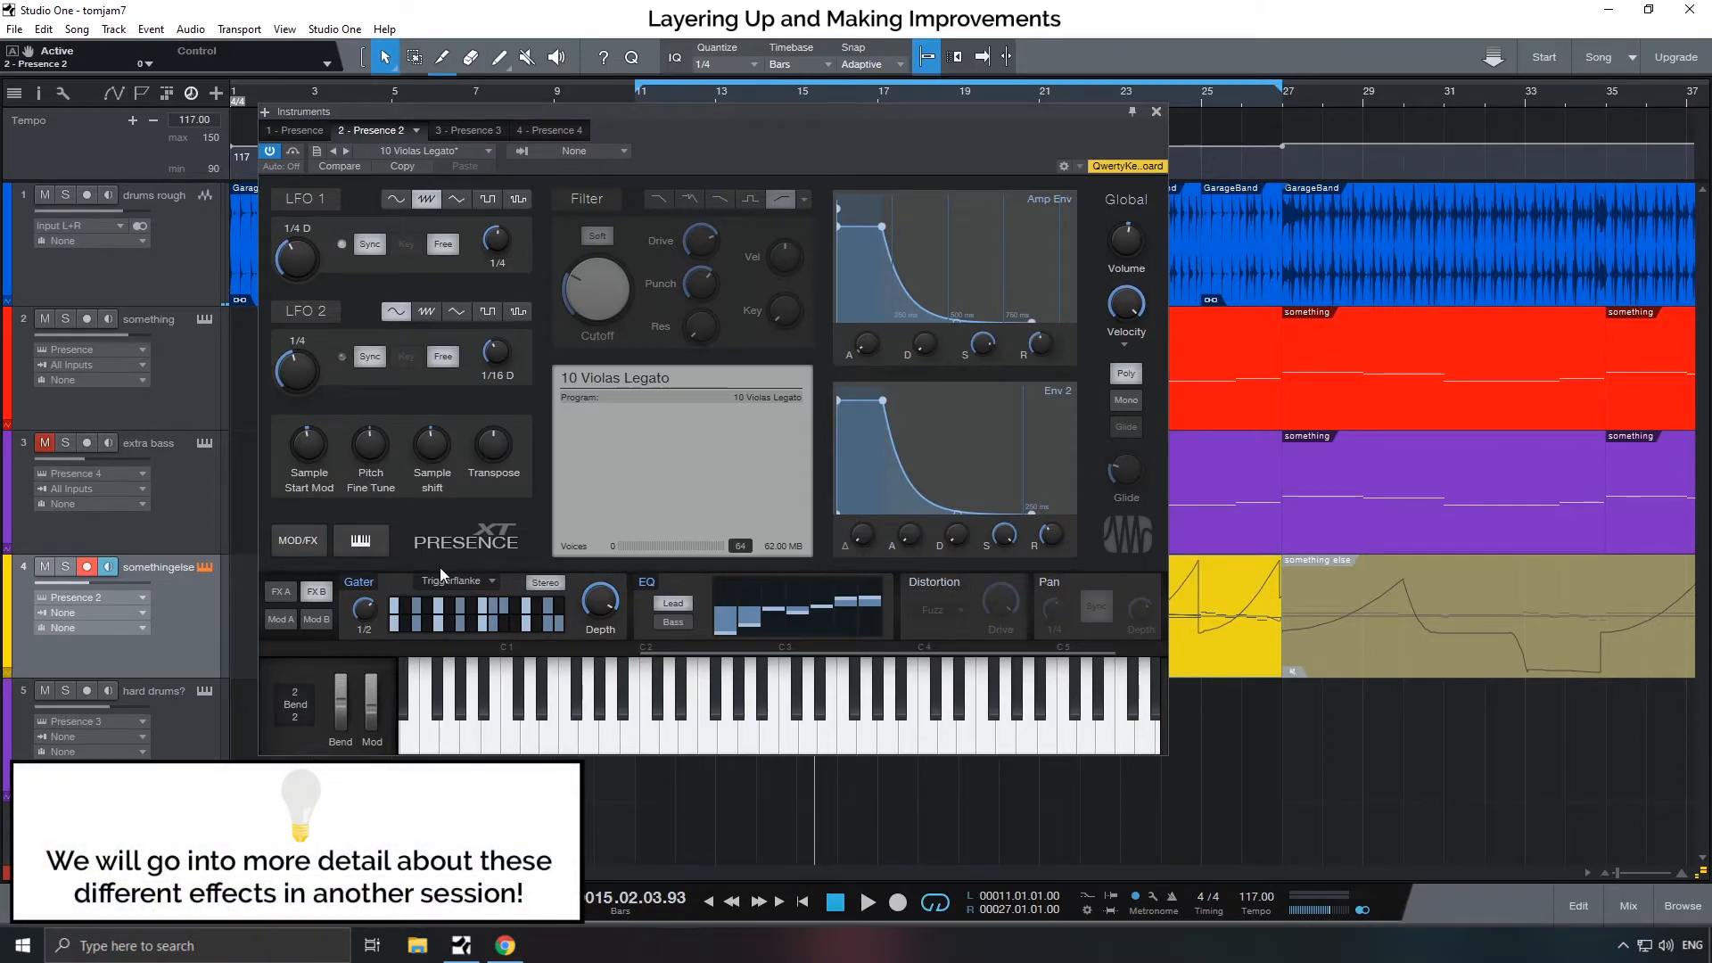
{"action": "left_click", "coordinate": [282, 591]}
{"action": "left_click", "coordinate": [316, 591]}
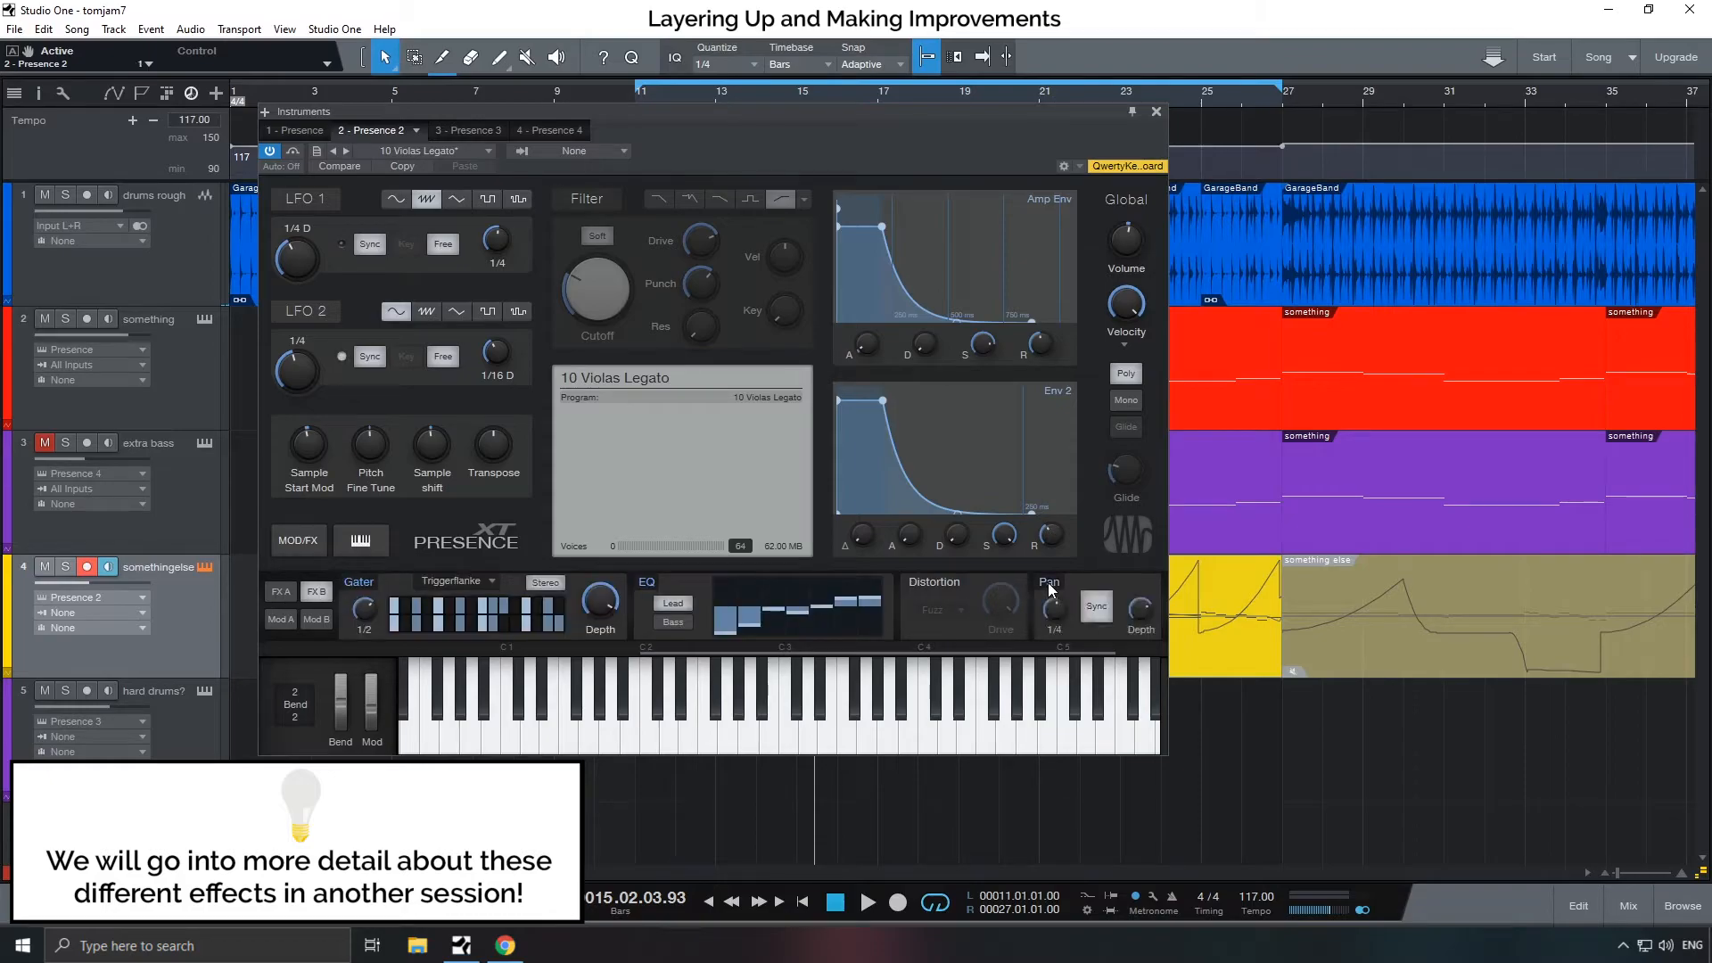
{"action": "left_click", "coordinate": [280, 592]}
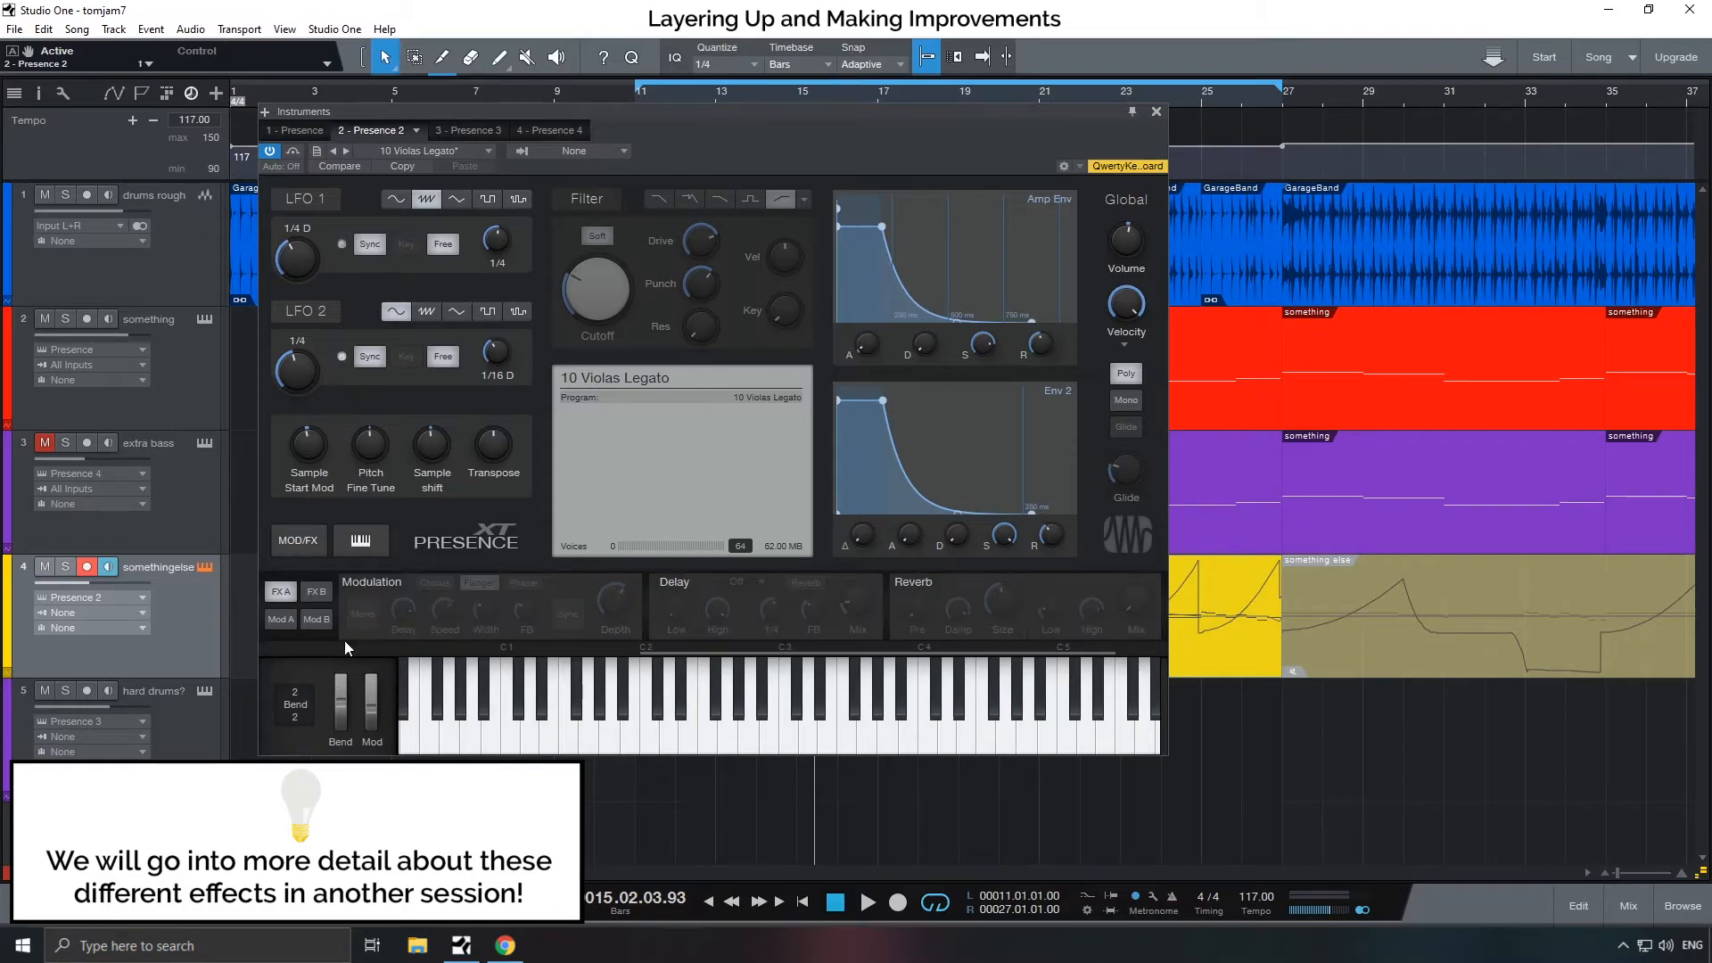
{"action": "left_click", "coordinate": [384, 585]}
{"action": "left_click", "coordinate": [678, 584]}
{"action": "left_click", "coordinate": [916, 584]}
{"action": "left_click_drag", "start_coordinate": [1134, 605], "coordinate": [1133, 612]}
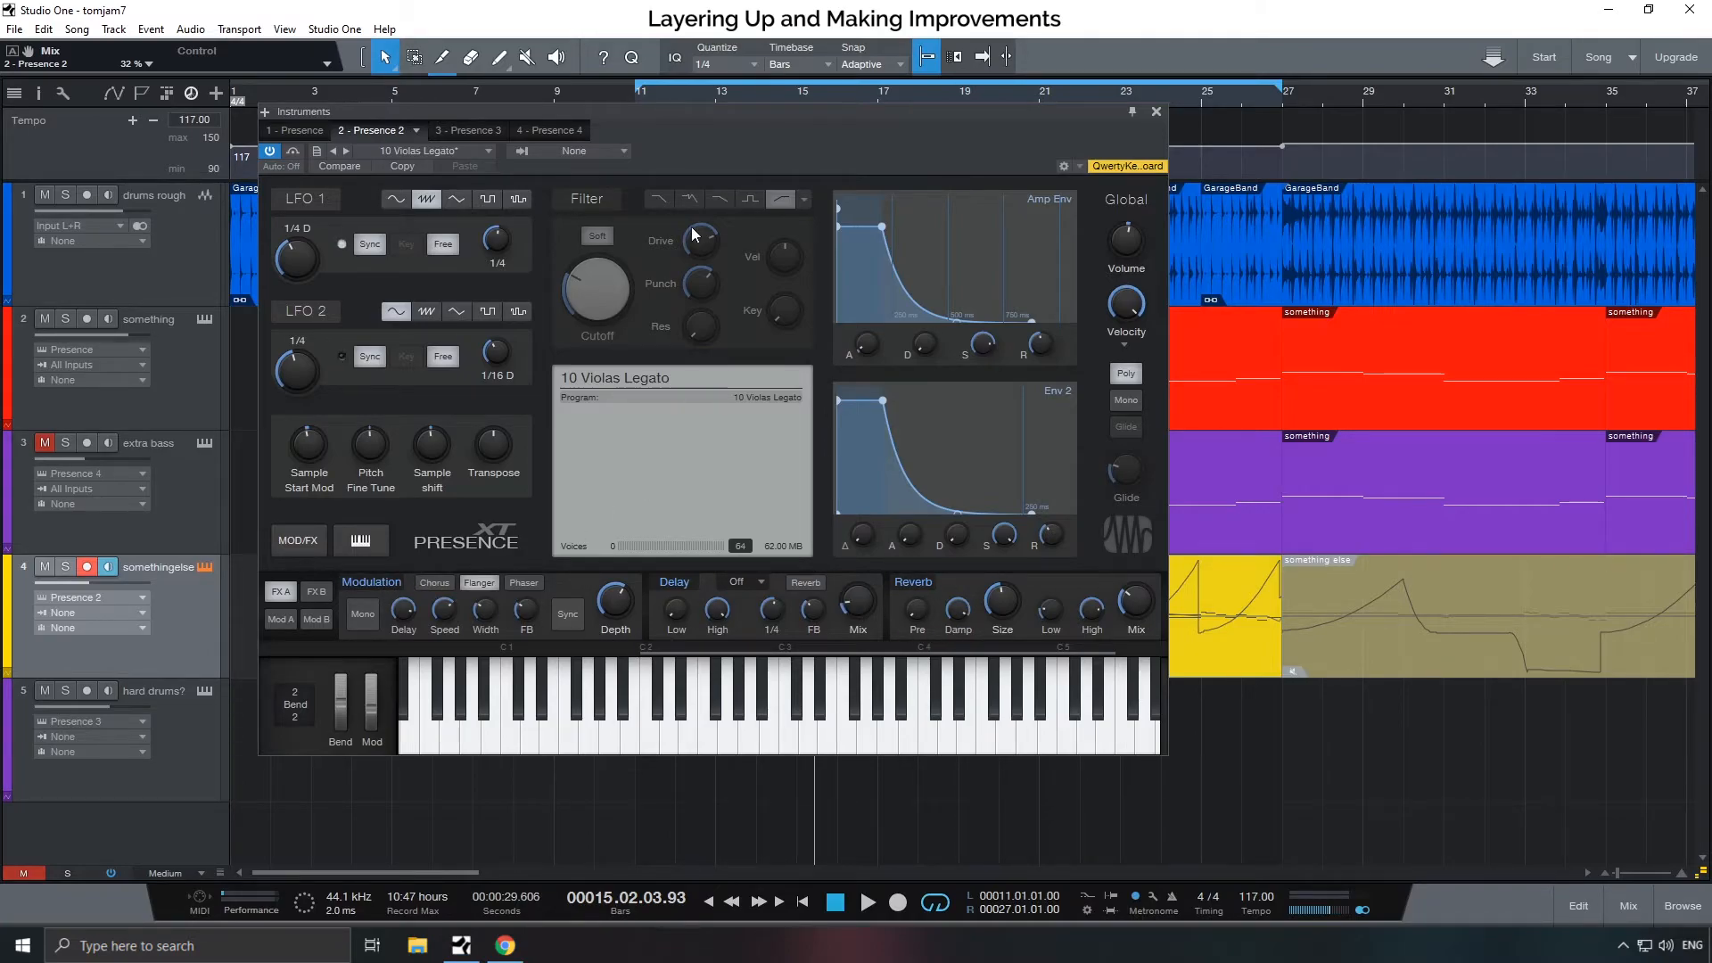
- Solo the somethingelse track, try its modulation as a mono Chorus during playback, and turn the modulation off
{"action": "left_click", "coordinate": [66, 567]}
{"action": "key", "text": "space"}
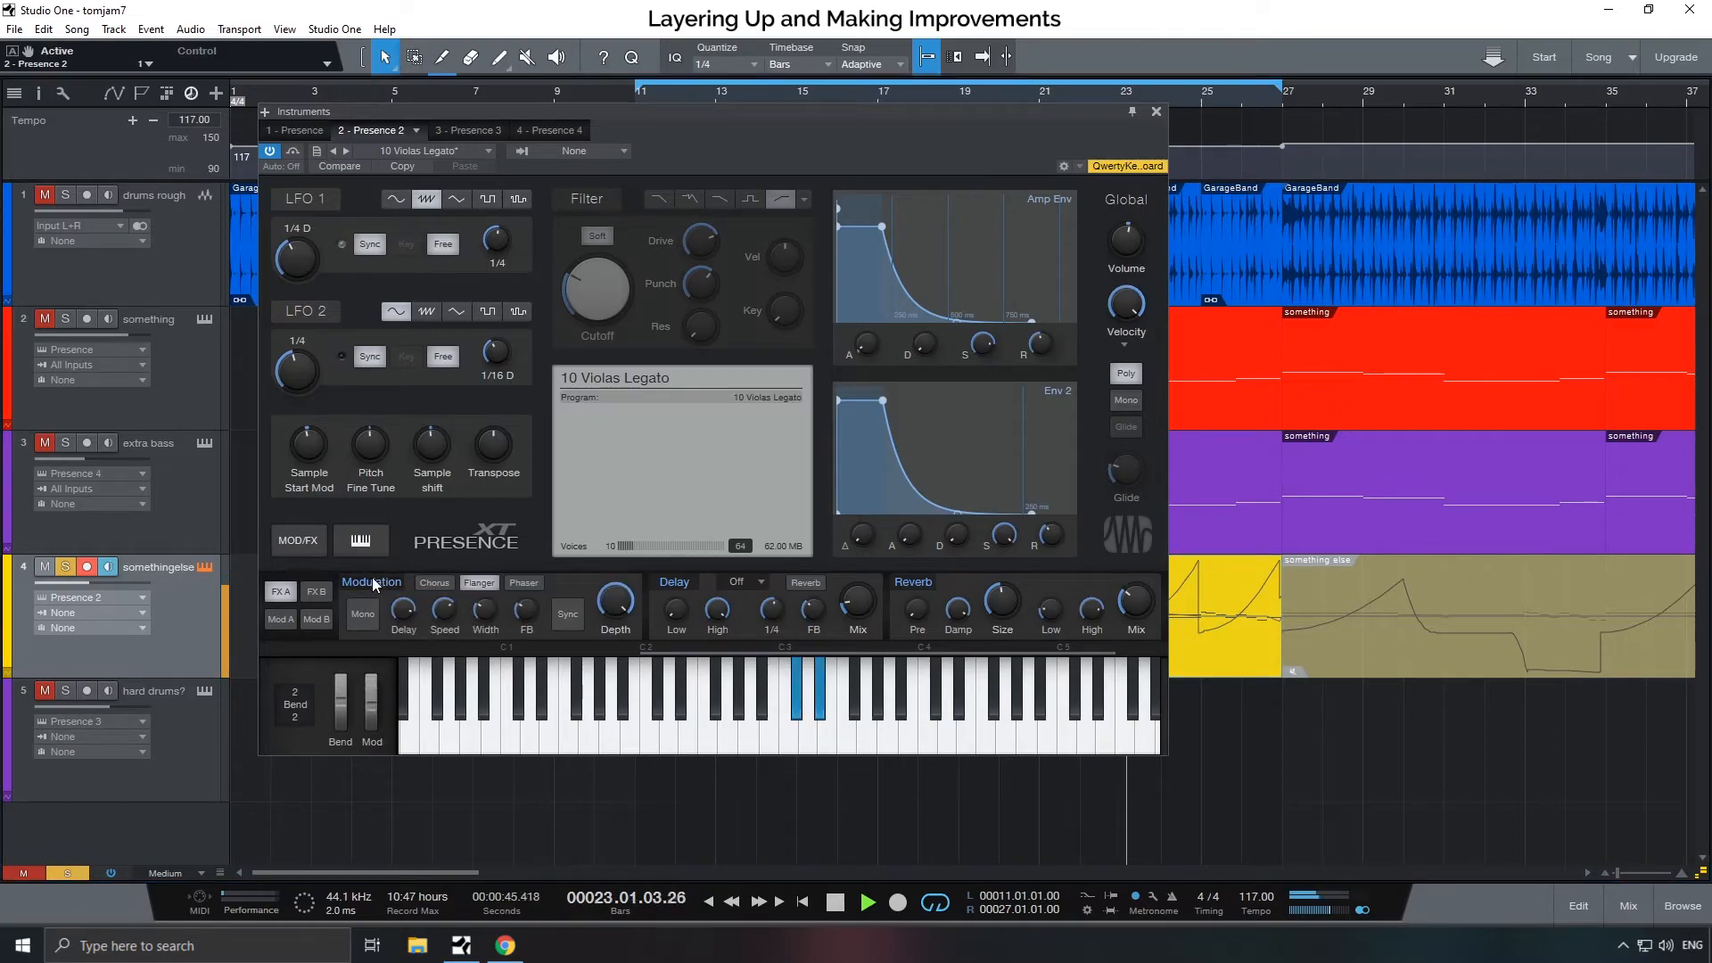
{"action": "left_click", "coordinate": [428, 582]}
{"action": "left_click", "coordinate": [368, 610]}
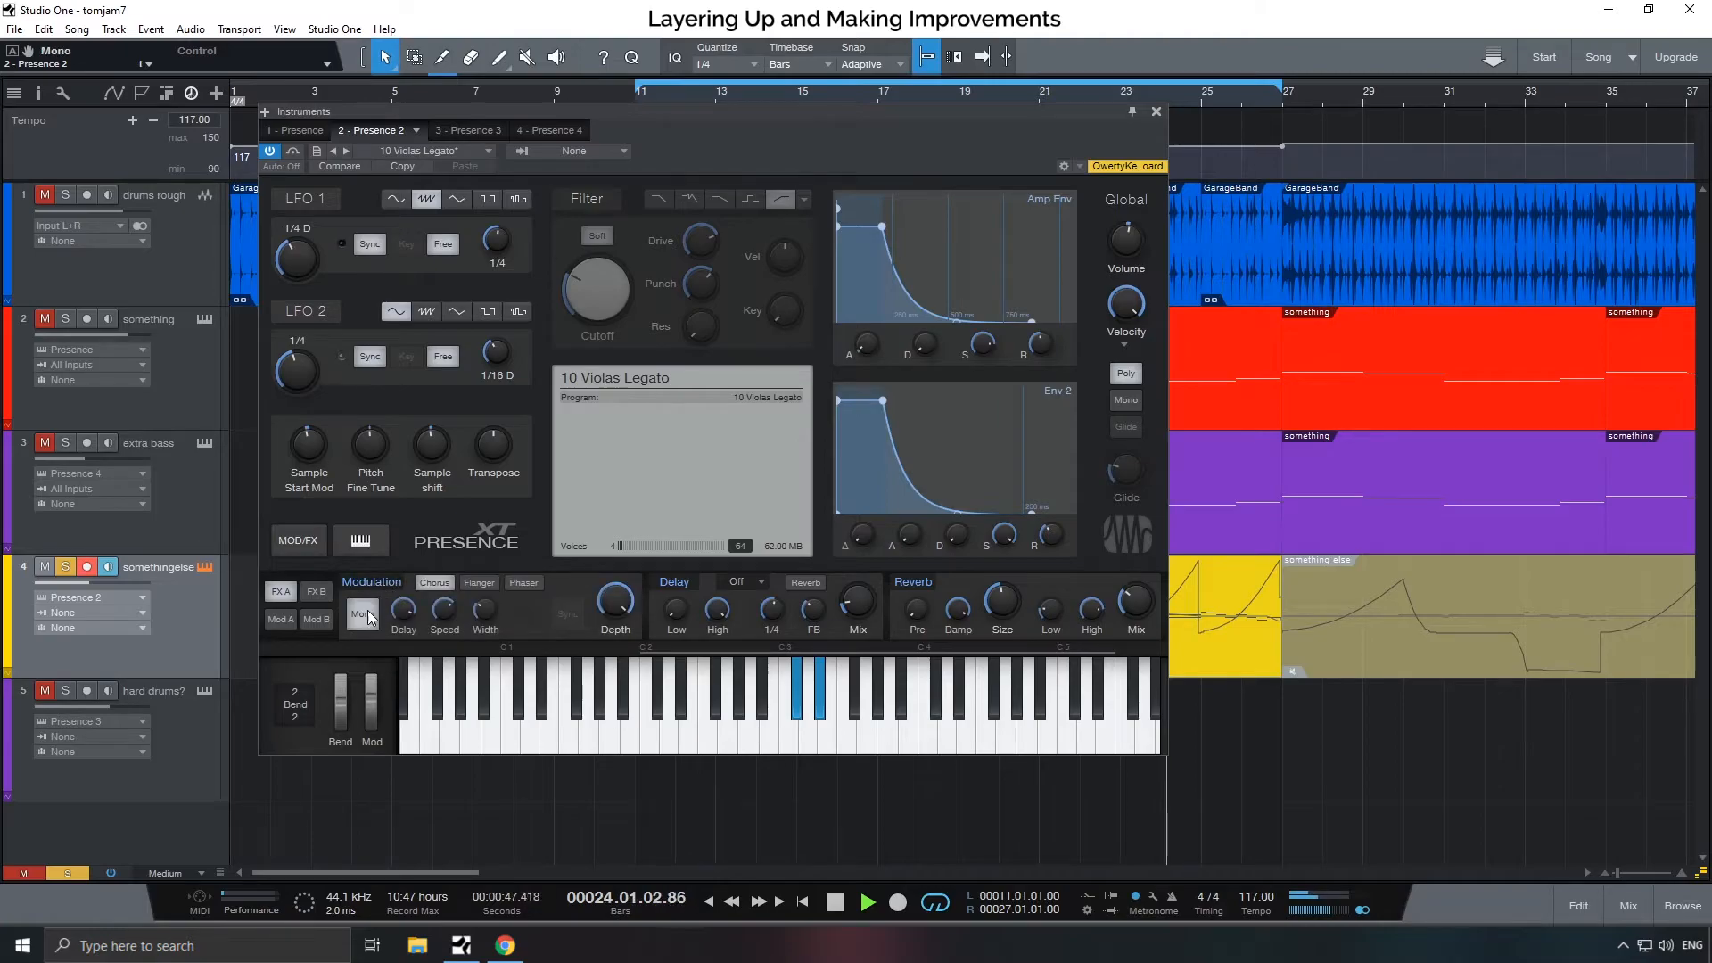
{"action": "left_click", "coordinate": [374, 584]}
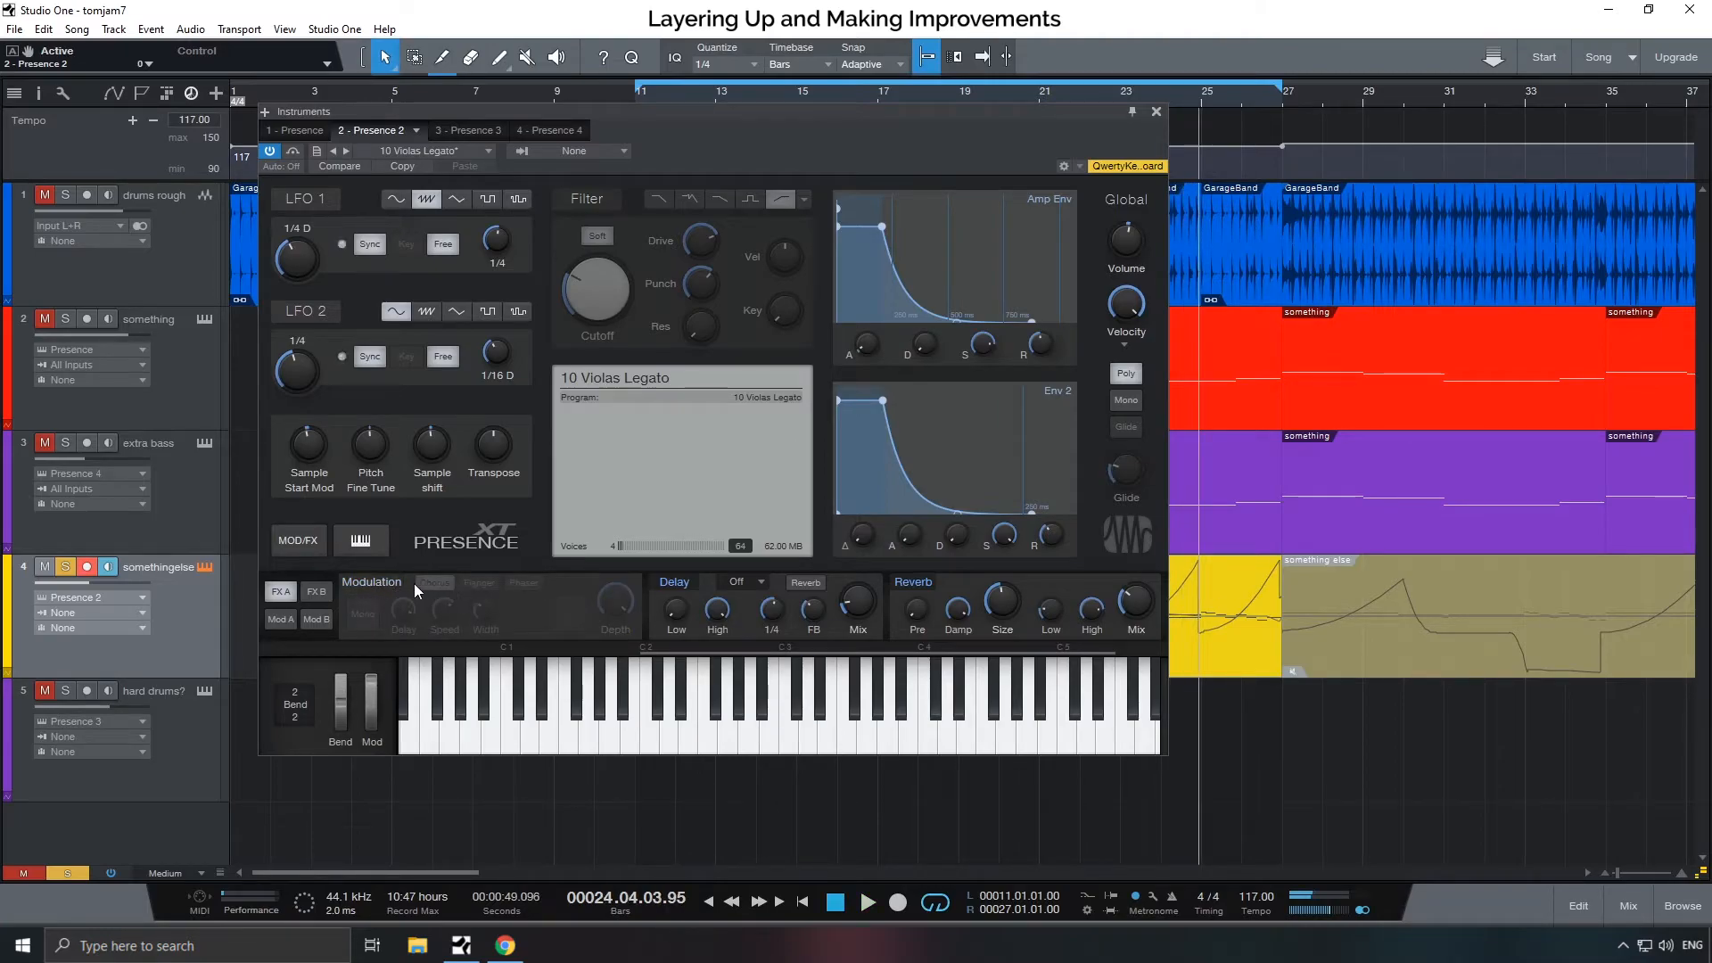
{"action": "left_click", "coordinate": [1157, 113]}
- Reopen the violas instrument, enable Chorus modulation with Depth at 85% and audition it
{"action": "left_click", "coordinate": [203, 569]}
{"action": "left_click", "coordinate": [435, 586]}
{"action": "left_click", "coordinate": [523, 584]}
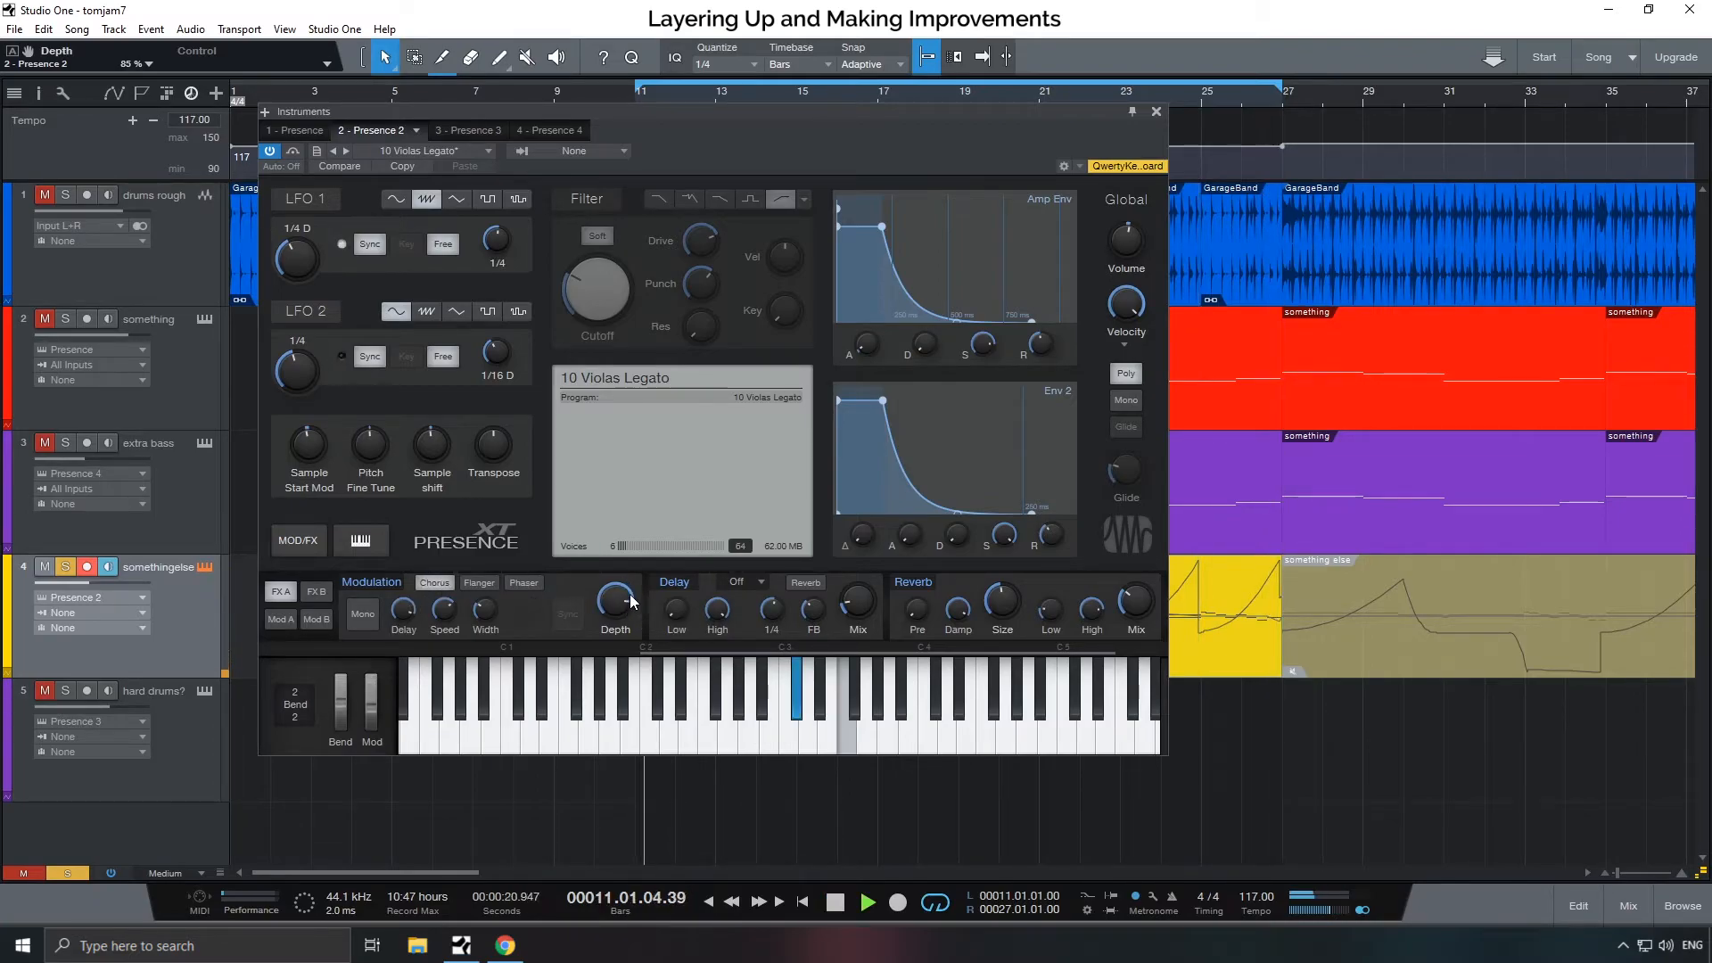
{"action": "key", "text": "space"}
{"action": "left_click", "coordinate": [1156, 113]}
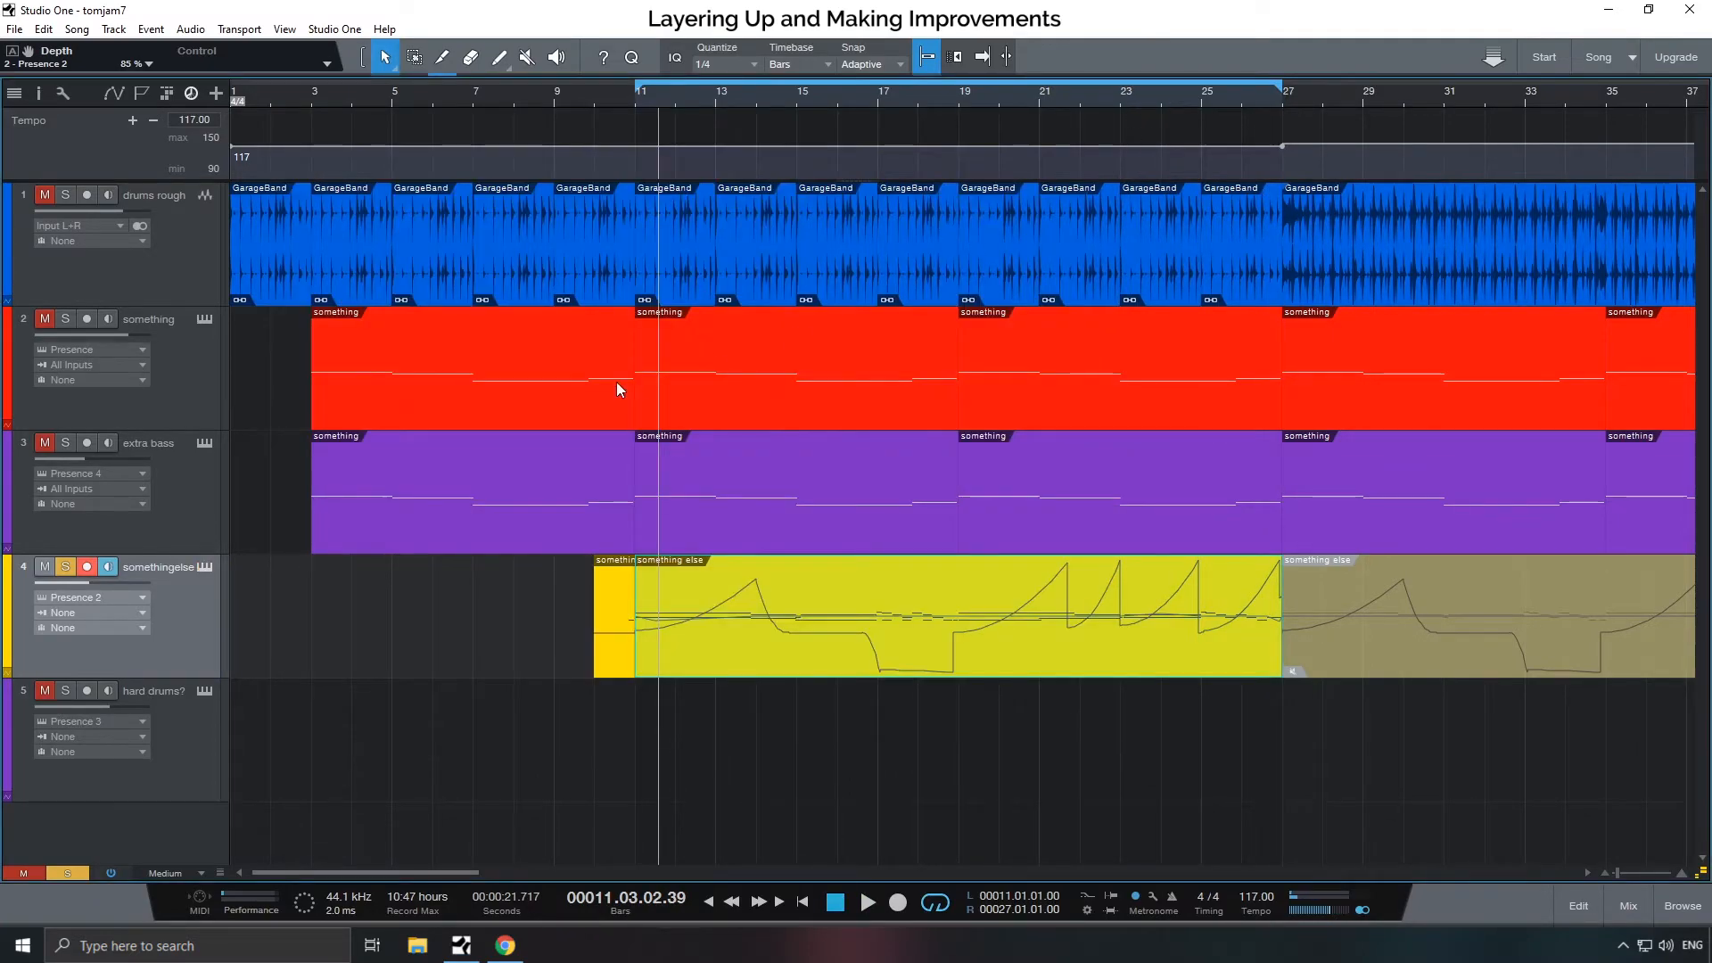
- Show the something else part's Pitch Bend curve in an enlarged lane, play it and soften the dip just after bar 11
{"action": "double_click", "coordinate": [694, 629]}
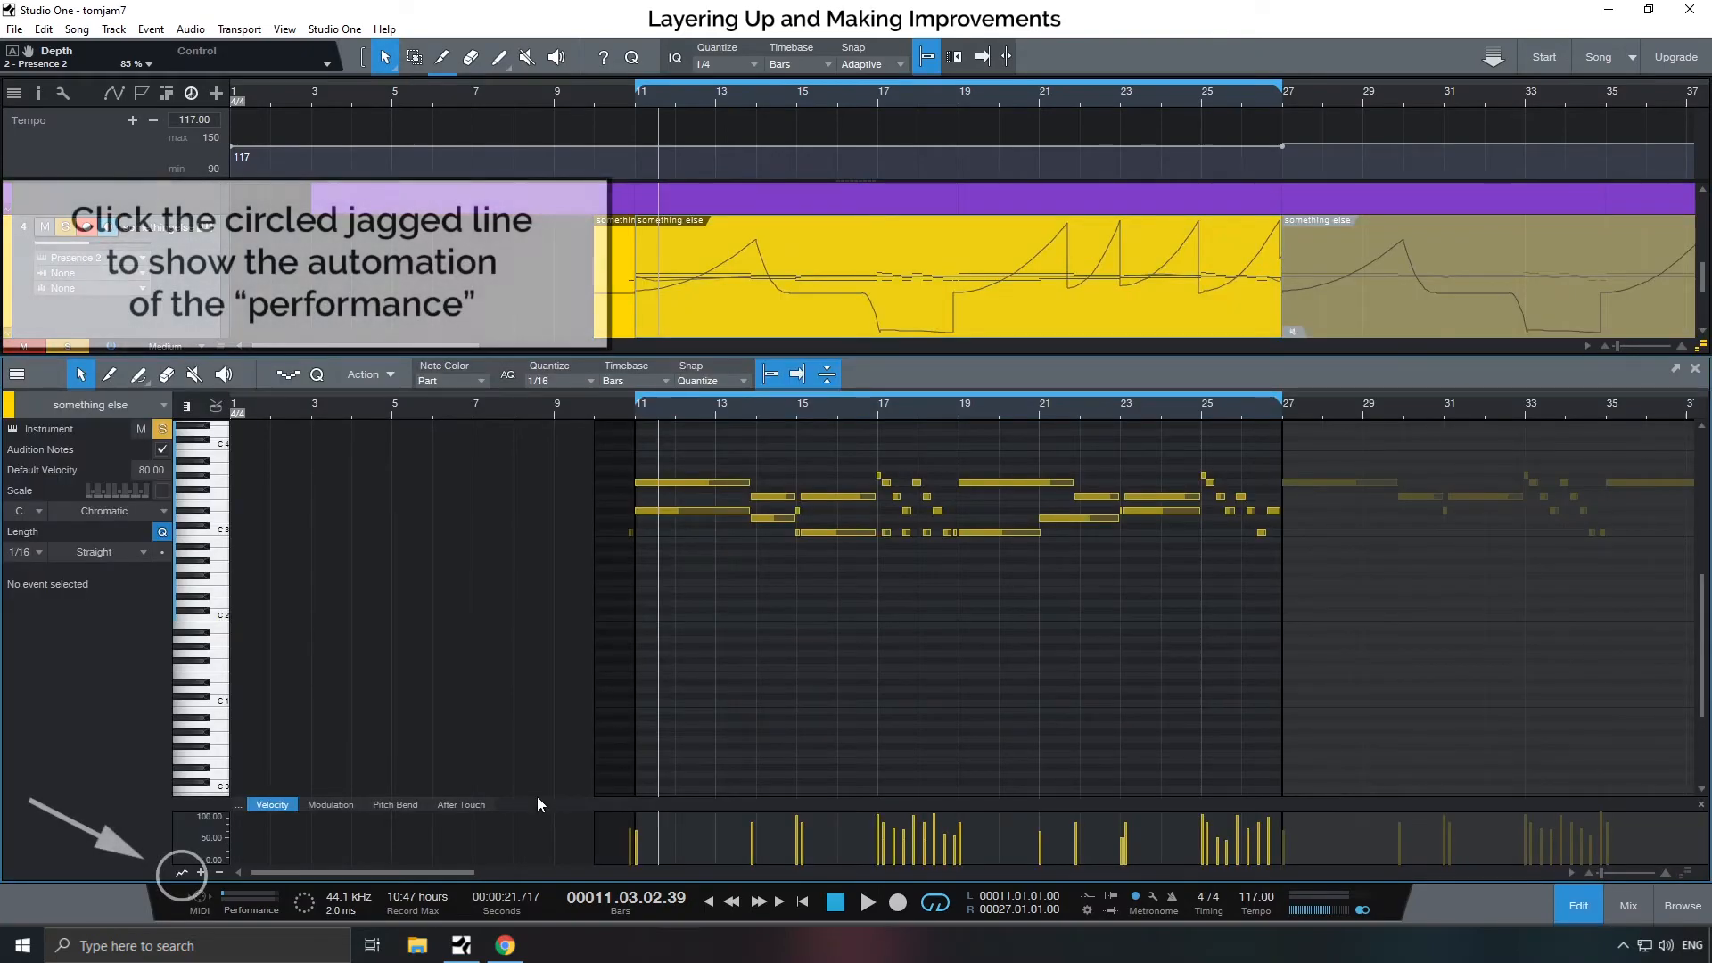
{"action": "left_click", "coordinate": [395, 804]}
{"action": "left_click_drag", "start_coordinate": [549, 812], "coordinate": [665, 451]}
{"action": "key", "text": "space"}
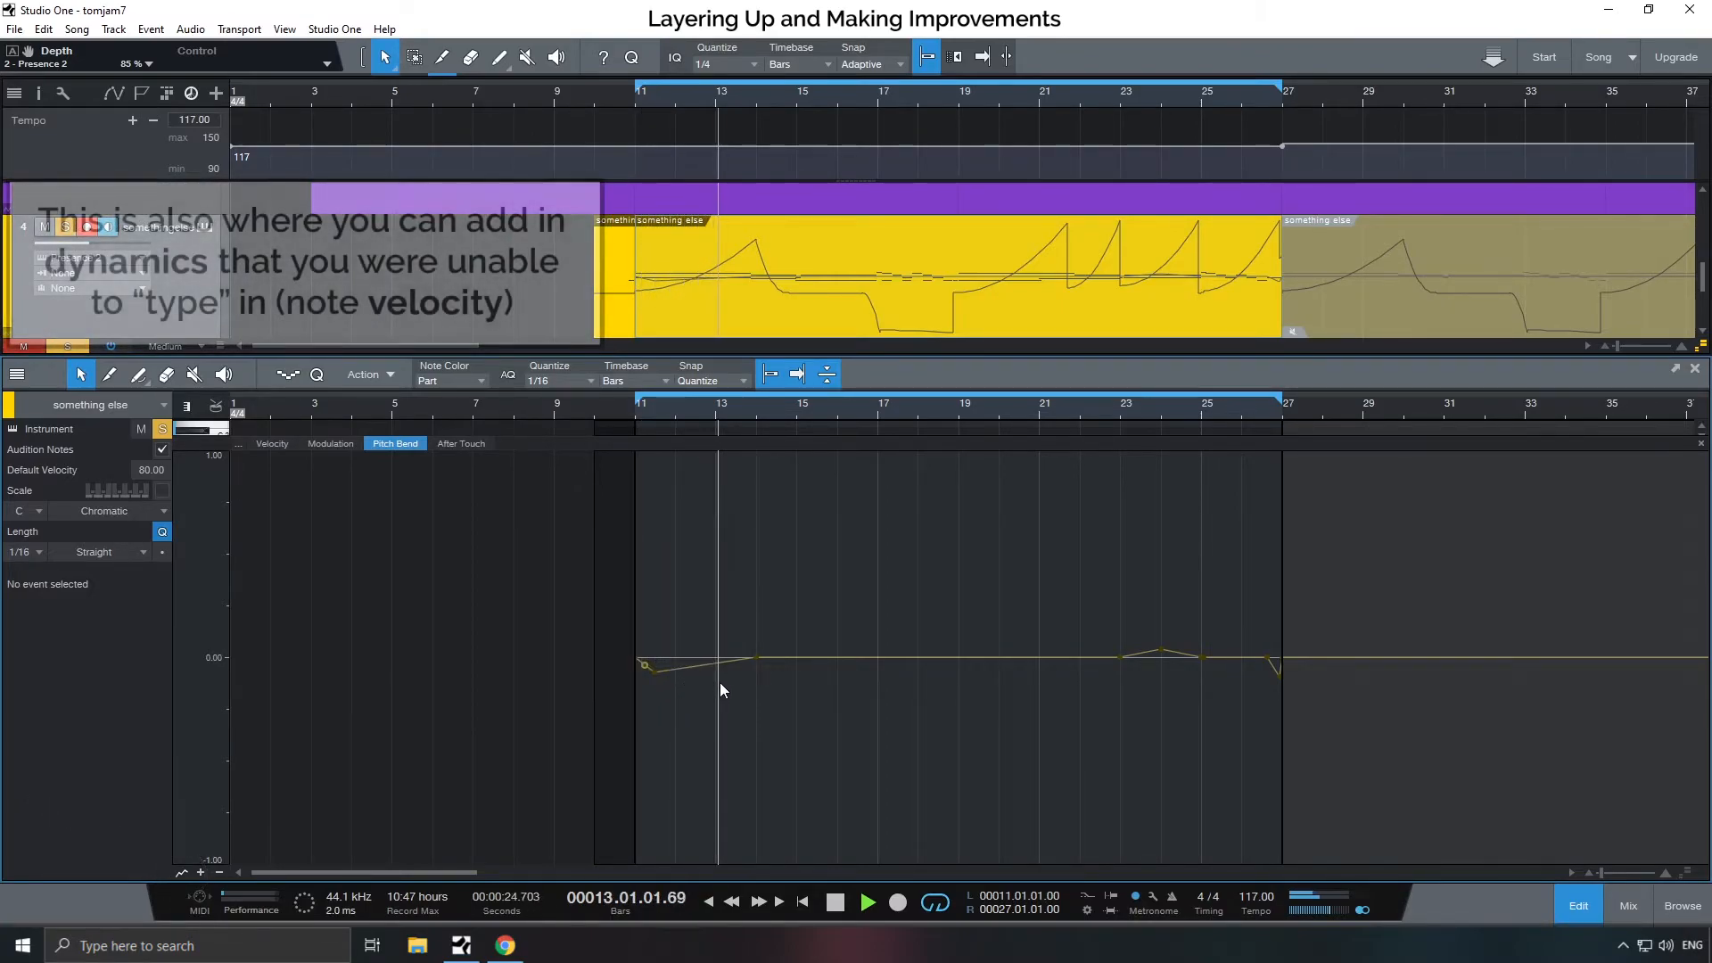
{"action": "key", "text": "space"}
{"action": "left_click_drag", "start_coordinate": [702, 672], "coordinate": [656, 667]}
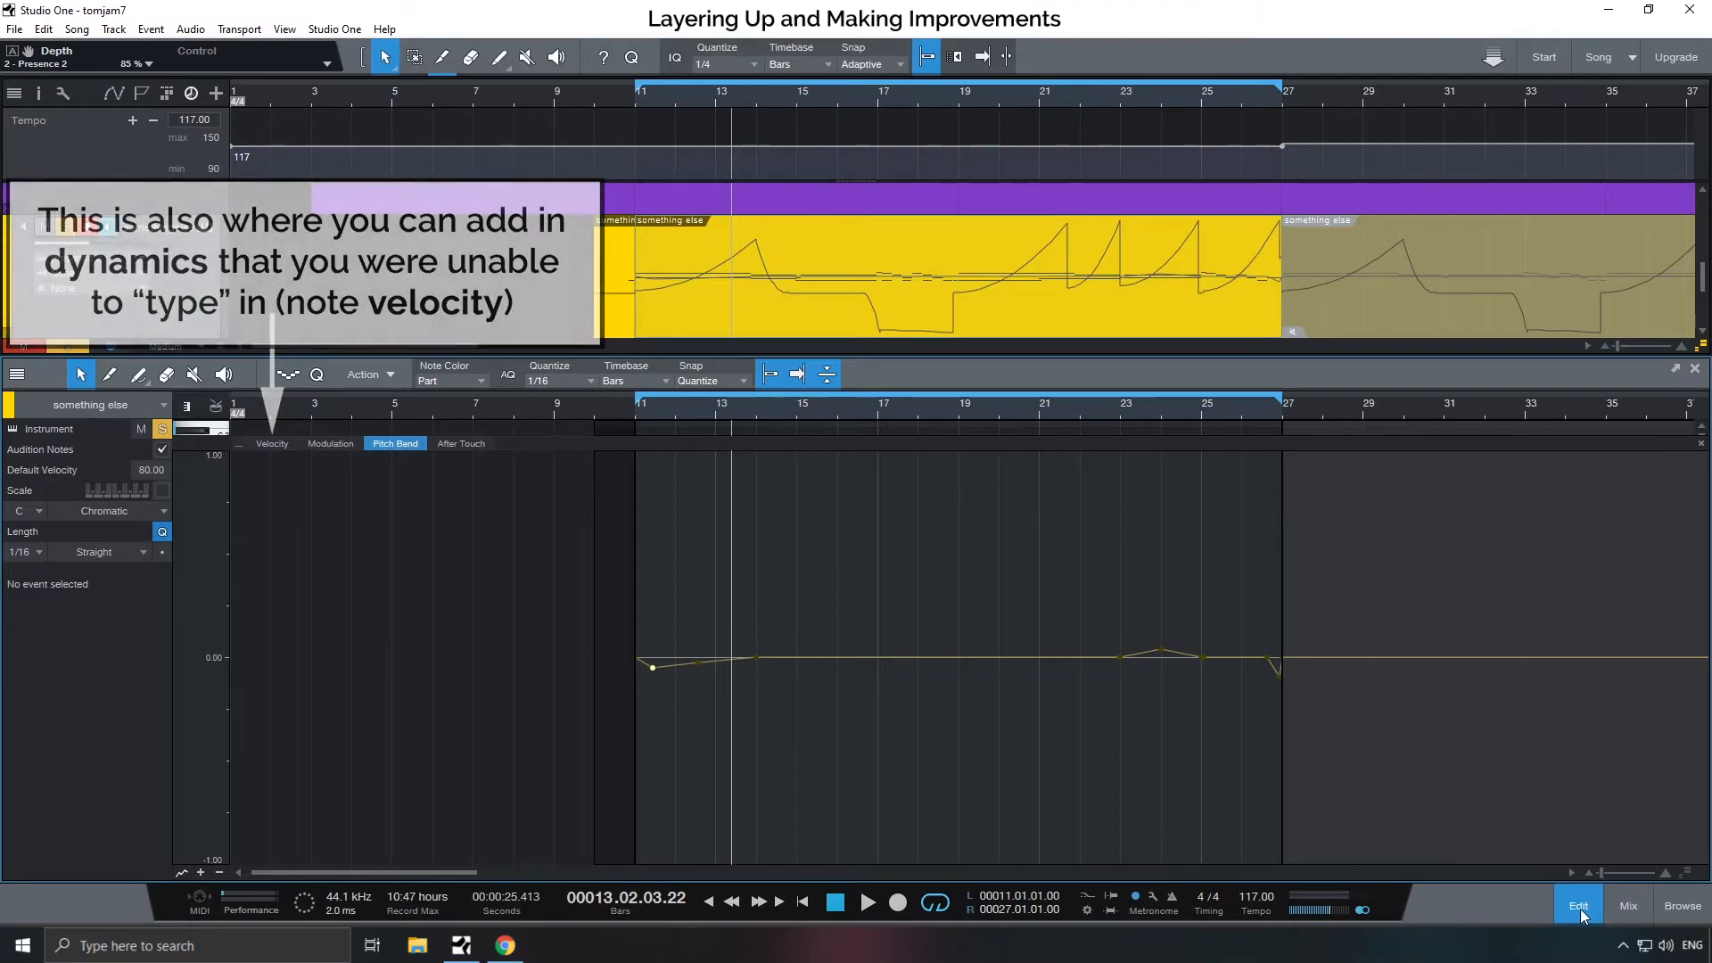
{"action": "left_click", "coordinate": [1596, 887]}
- Return playback to the start of the song and take the somethingelse track out of solo
{"action": "left_click", "coordinate": [527, 96]}
{"action": "key", "text": "comma"}
{"action": "key", "text": "space"}
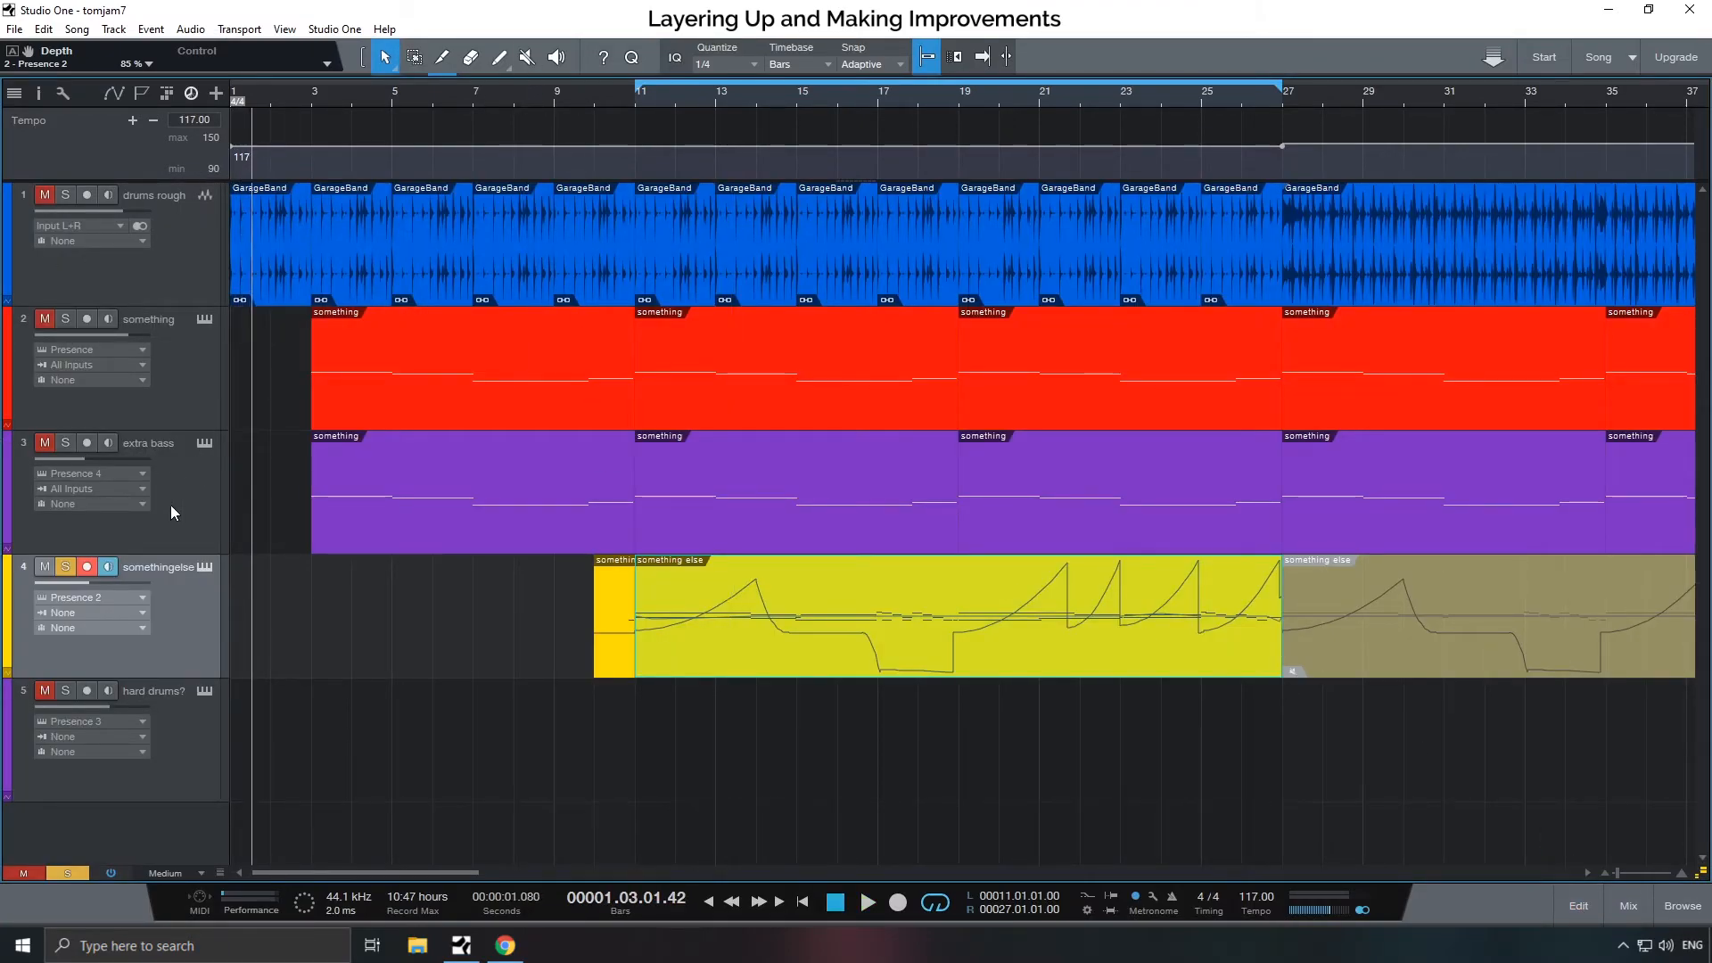
{"action": "left_click", "coordinate": [67, 569]}
{"action": "key", "text": "space"}
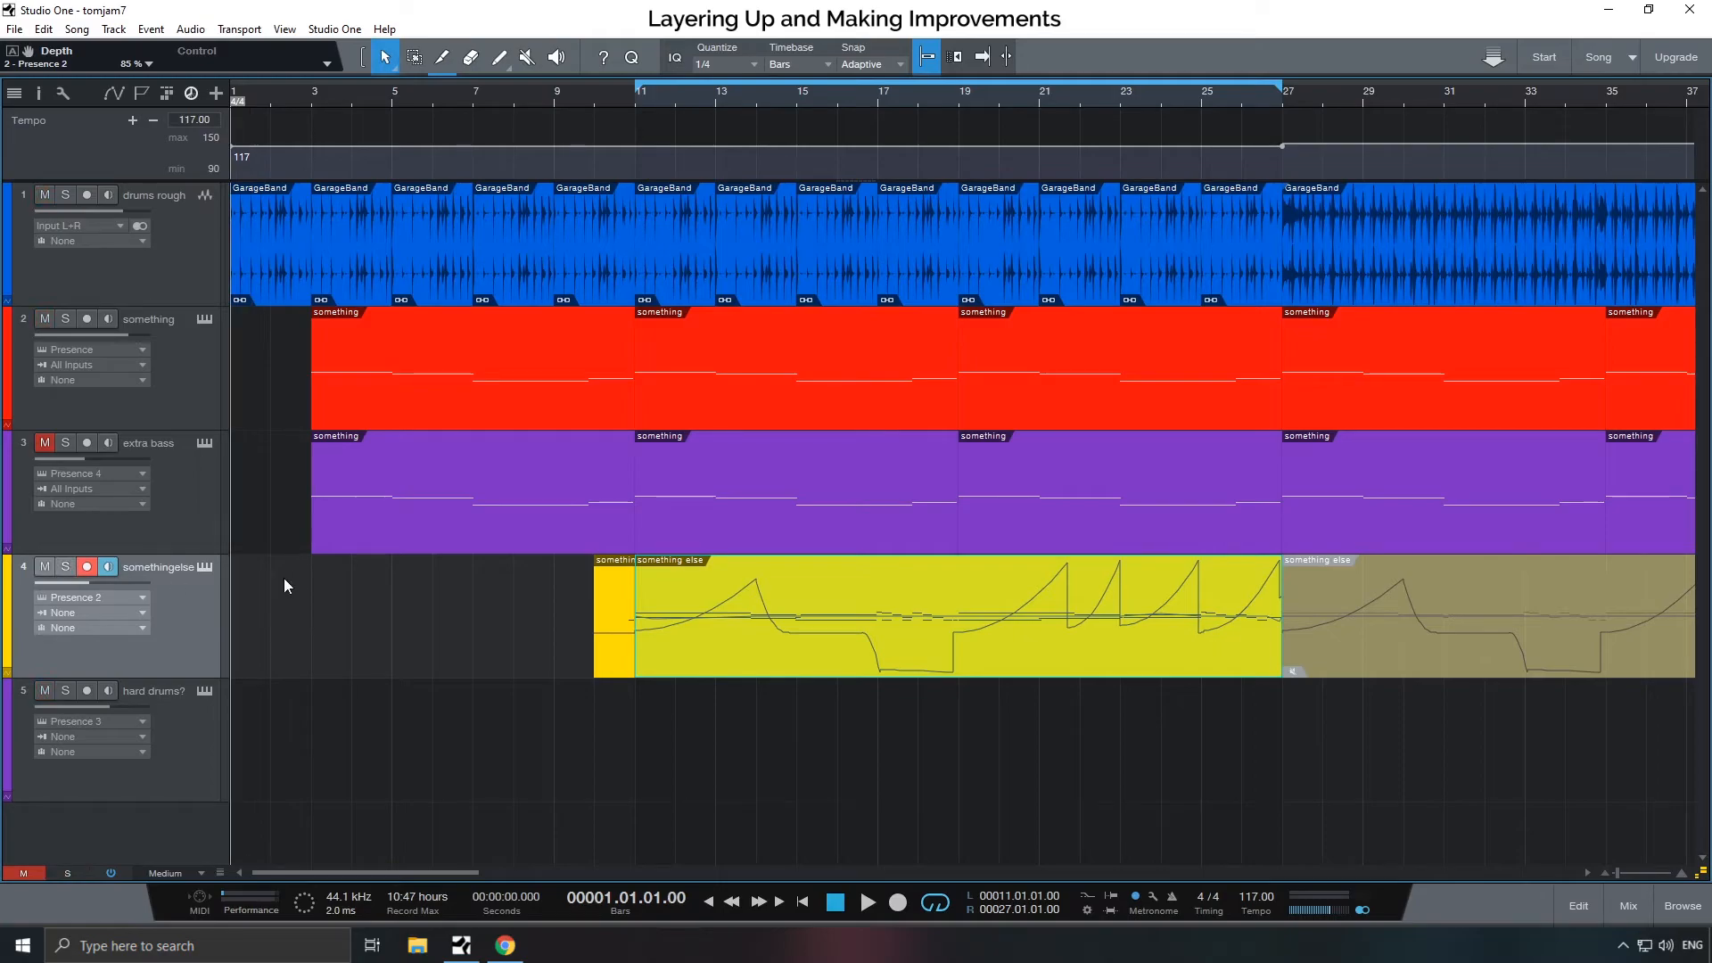
- Check the Transpose settings of the first something part and the something else part
{"action": "right_click", "coordinate": [365, 392]}
{"action": "left_click", "coordinate": [242, 634]}
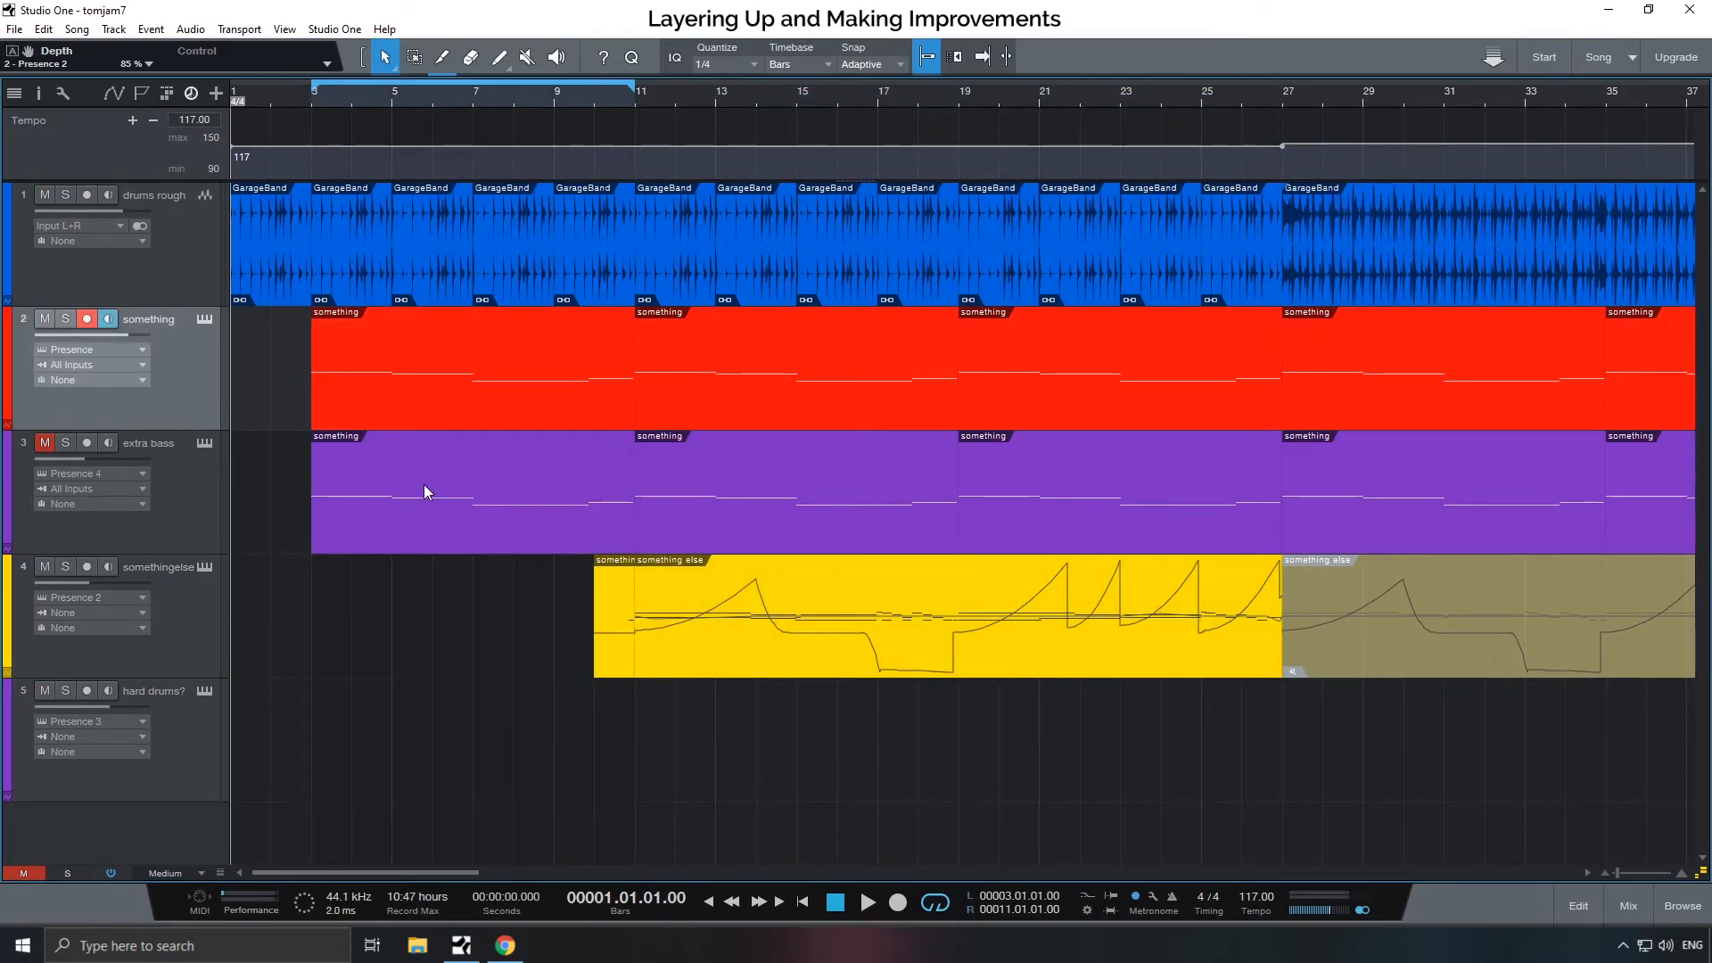
{"action": "right_click", "coordinate": [735, 598]}
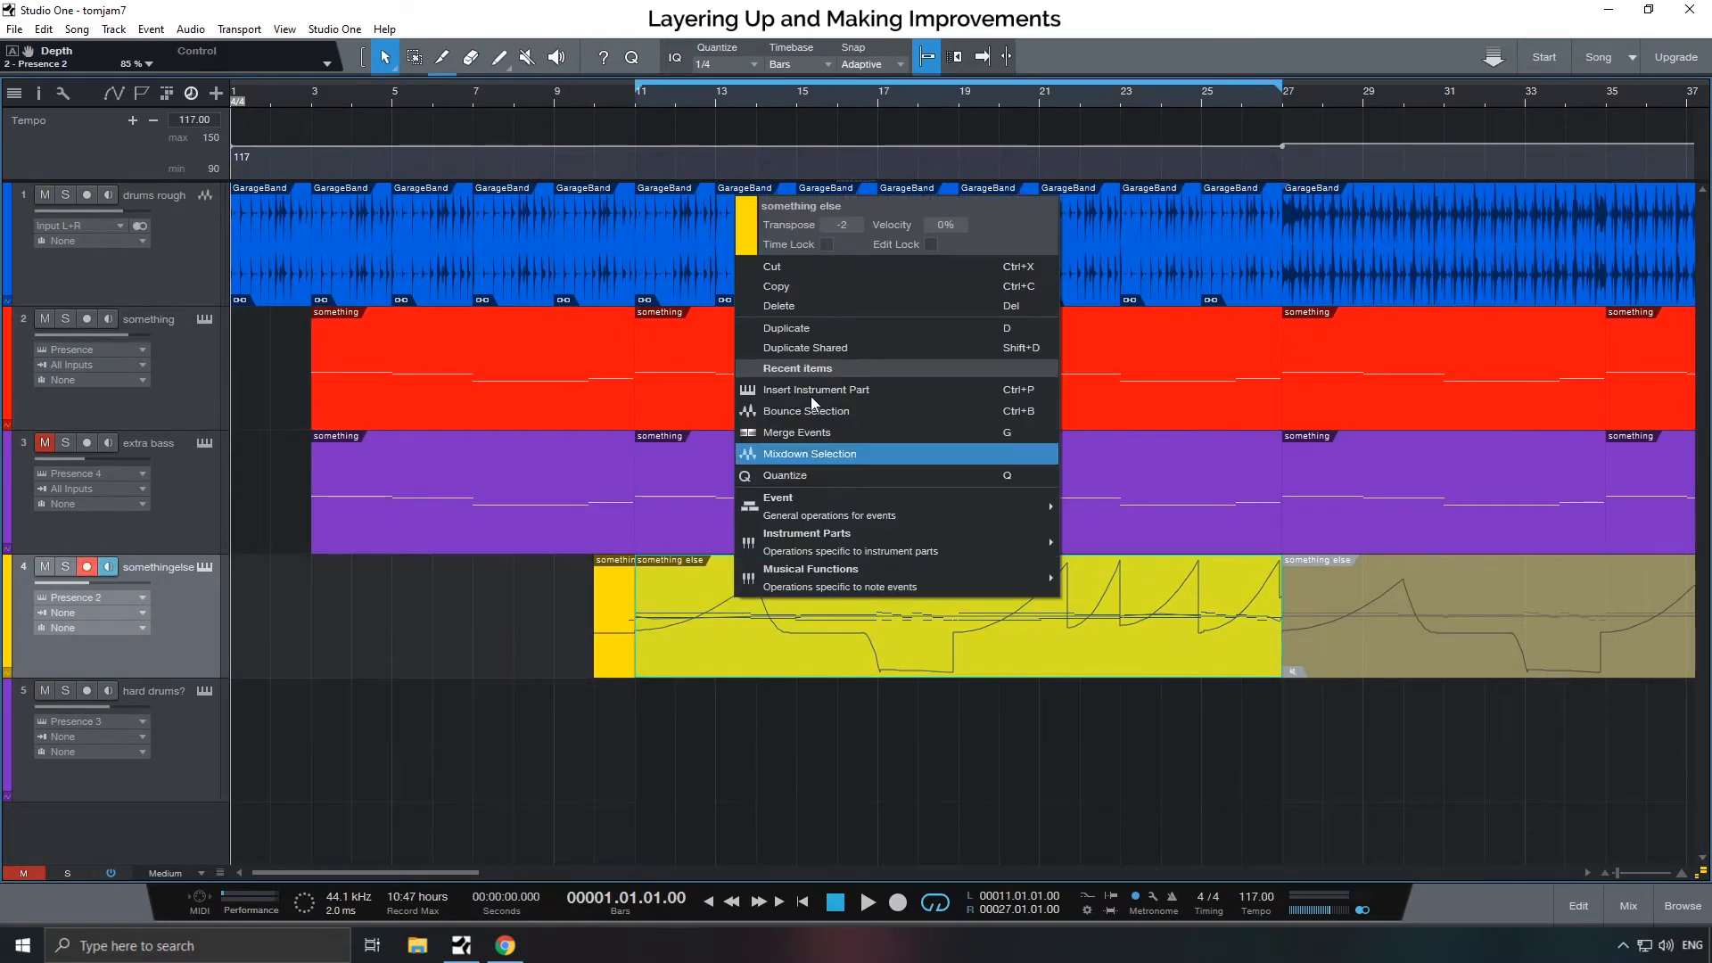
{"action": "left_click", "coordinate": [508, 640]}
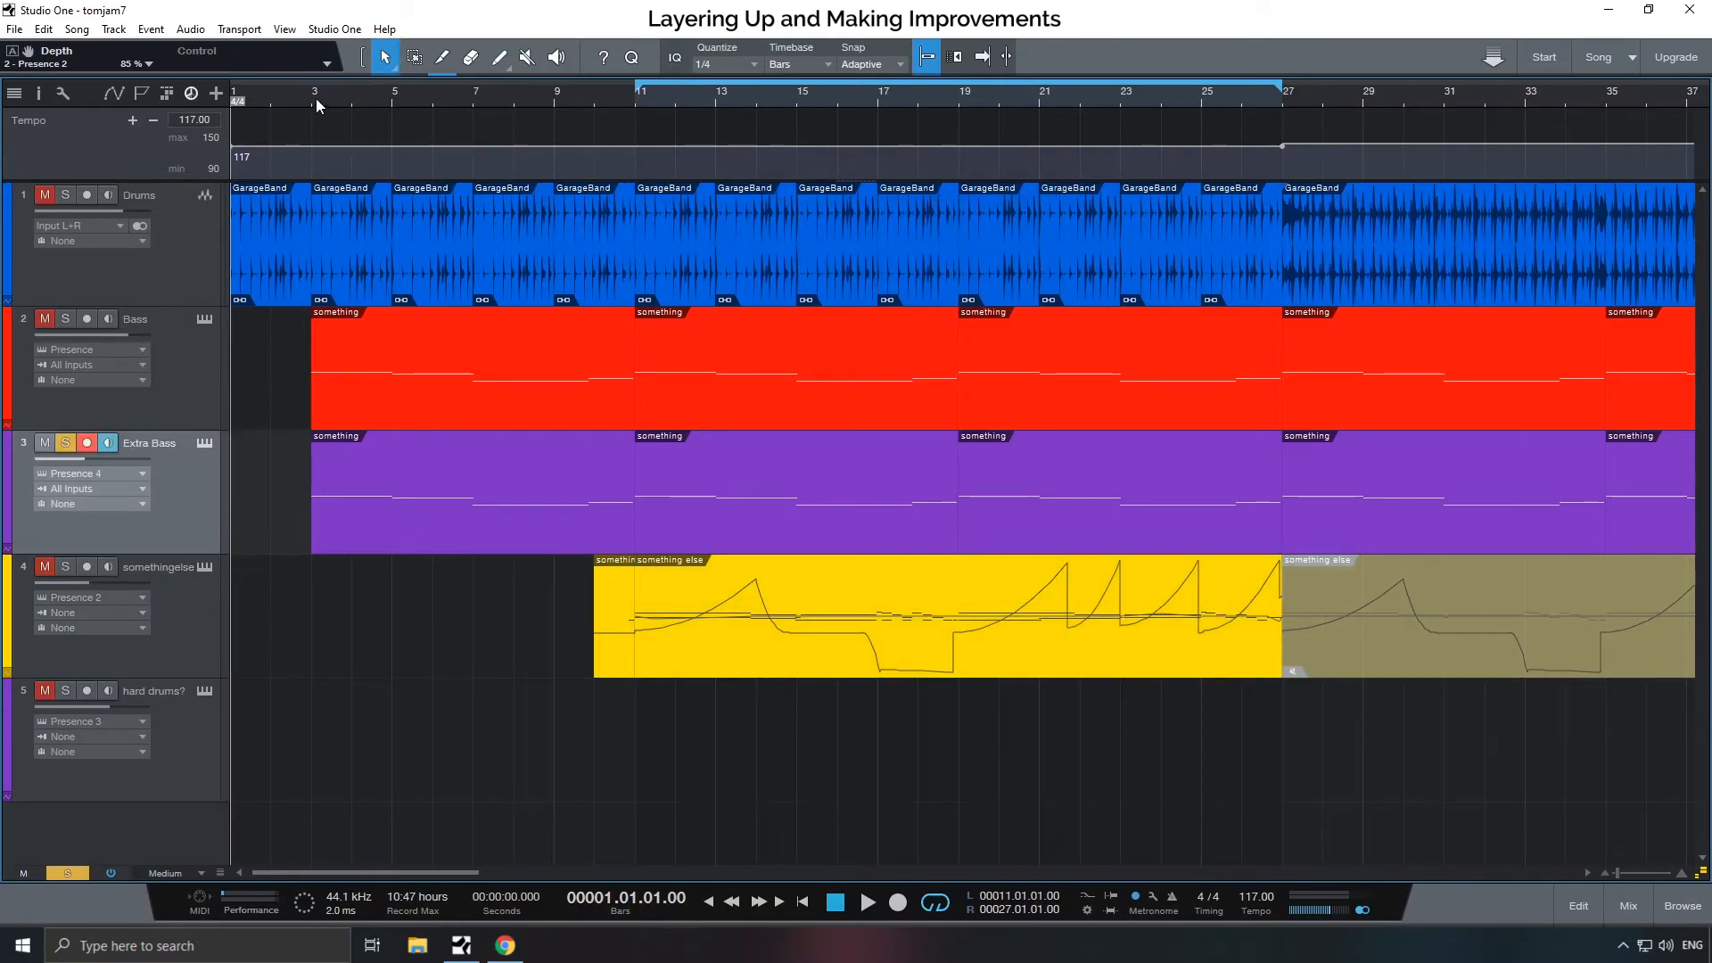
- Play the soloed Extra Bass track from bar 3 and turn on Fuzz distortion in its Analog Chiffer instrument
{"action": "left_click", "coordinate": [315, 105]}
{"action": "key", "text": "space"}
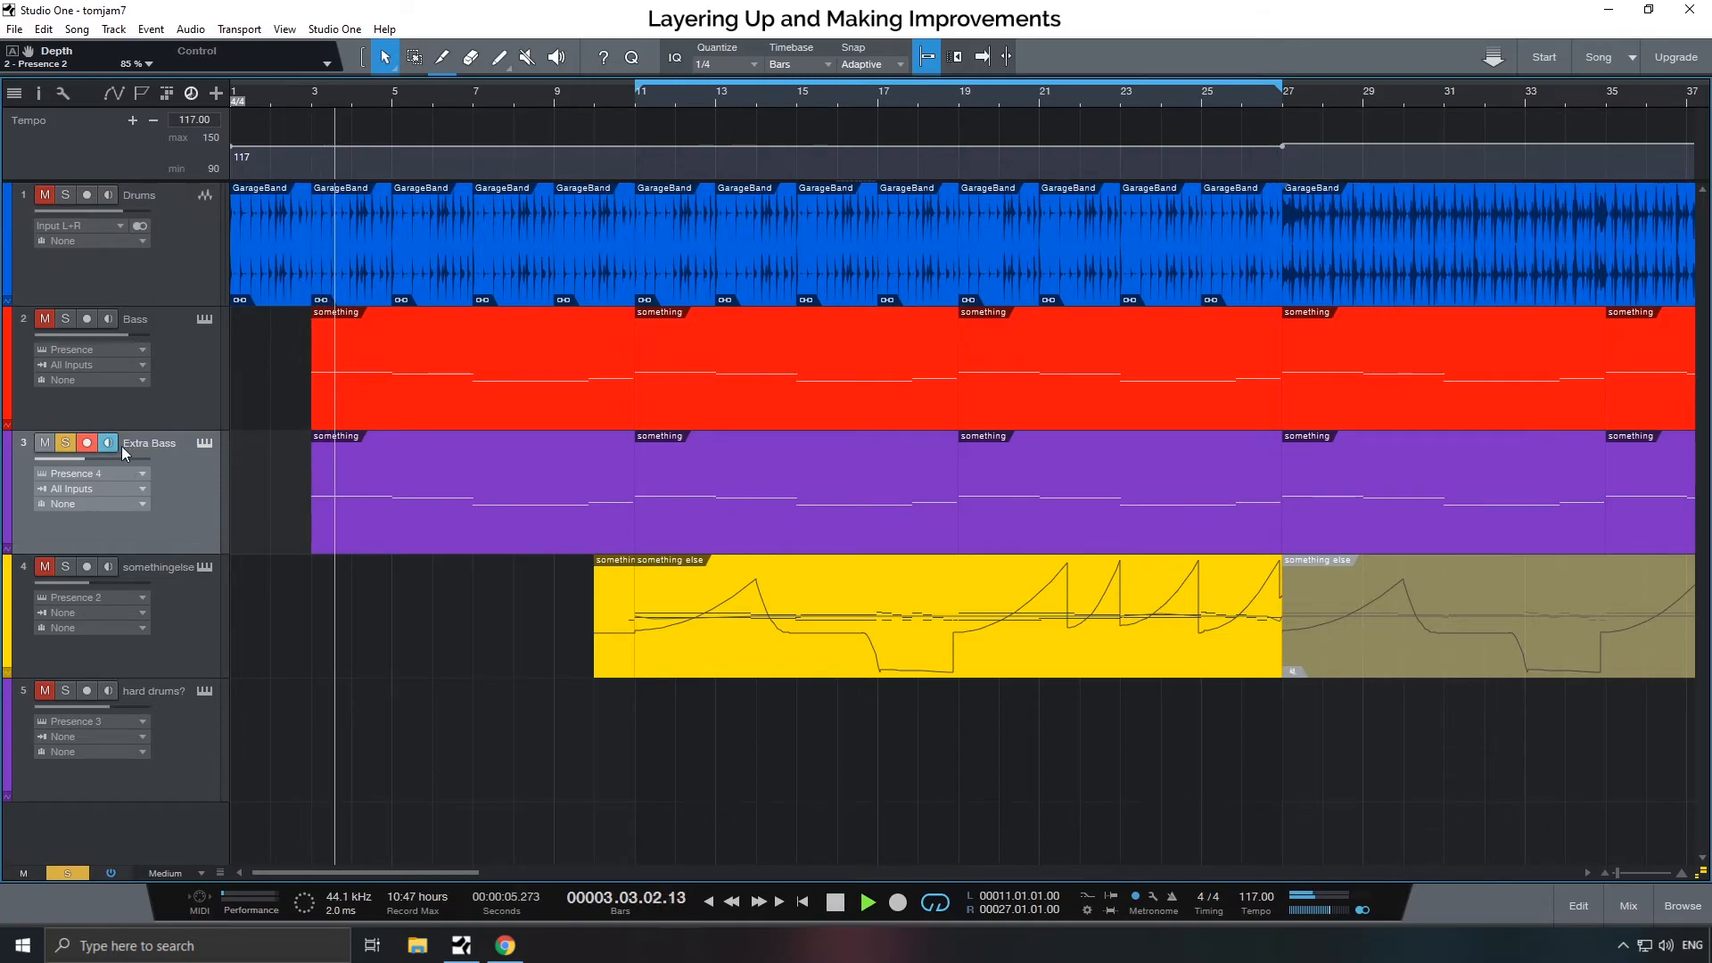
{"action": "left_click", "coordinate": [204, 443]}
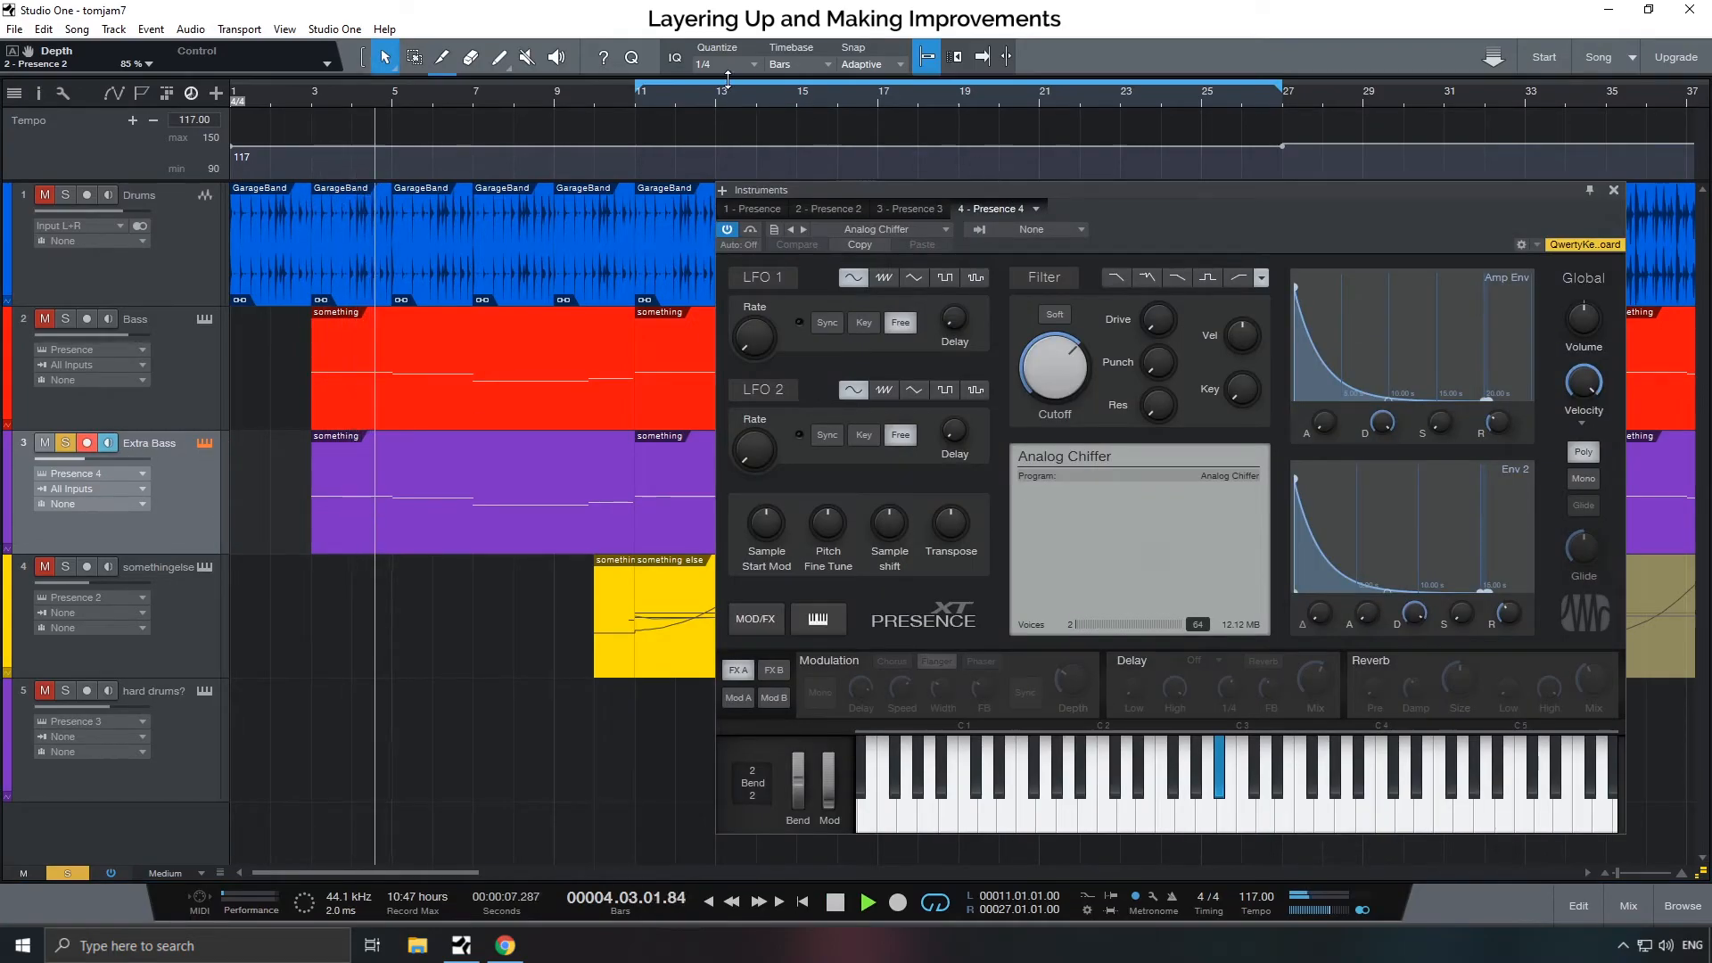
{"action": "left_click_drag", "start_coordinate": [1024, 190], "coordinate": [707, 79]}
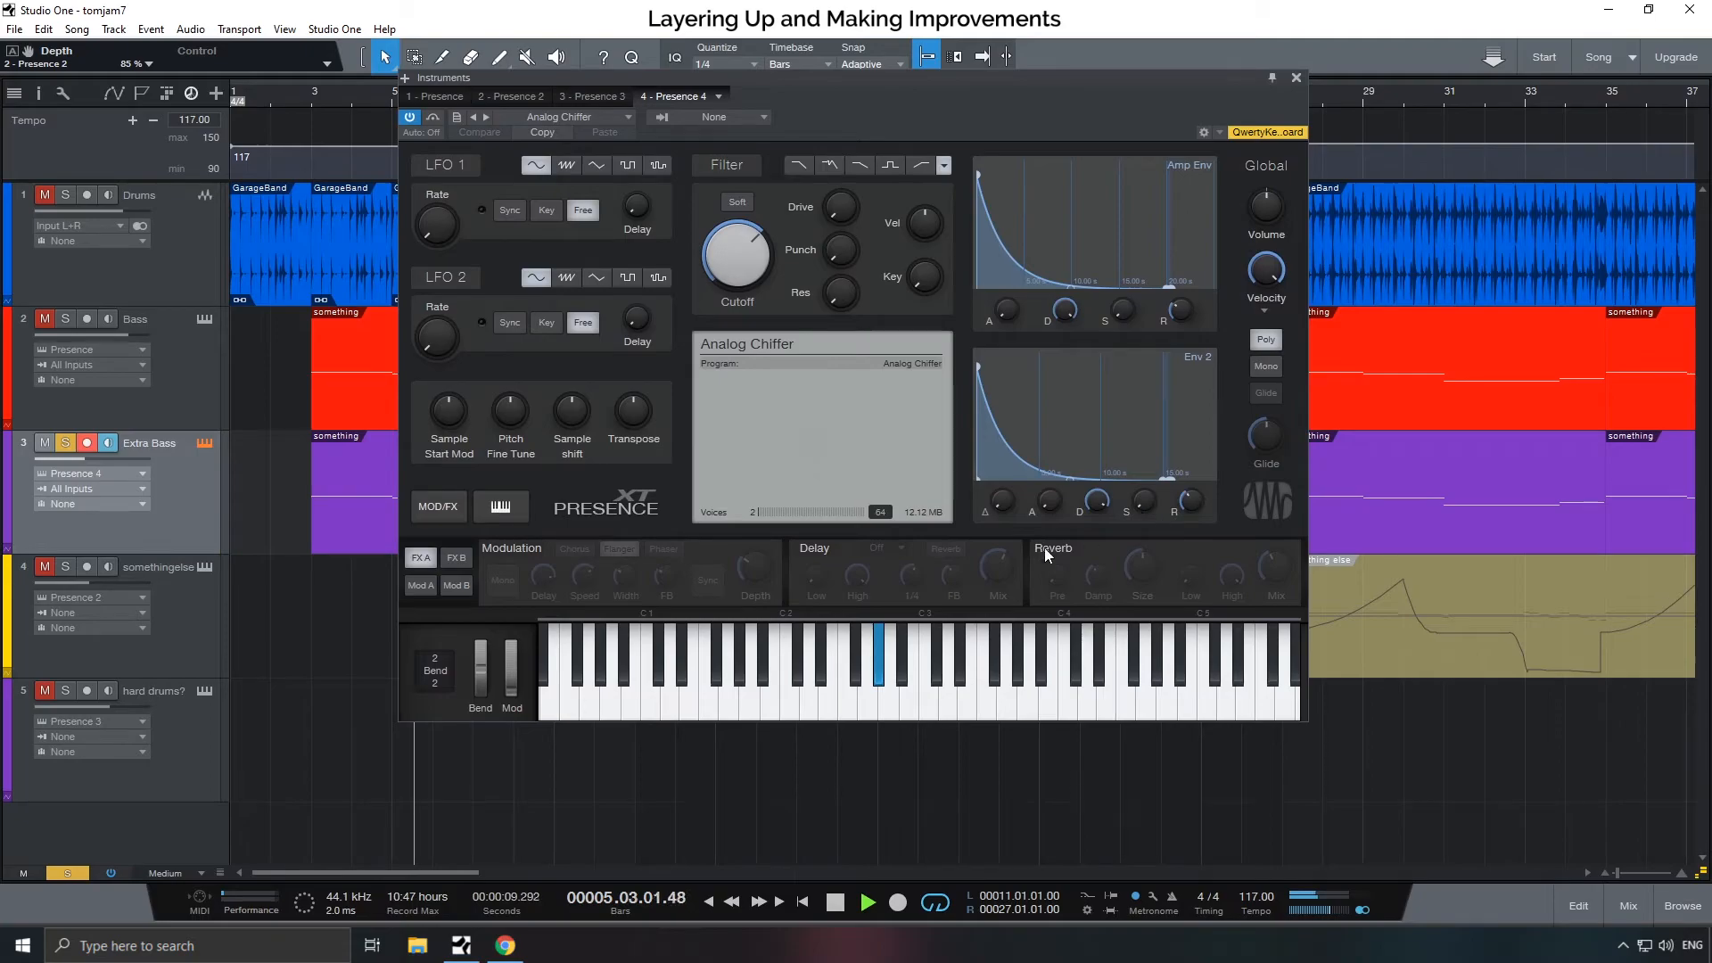
{"action": "left_click", "coordinate": [456, 557]}
{"action": "left_click", "coordinate": [1074, 547]}
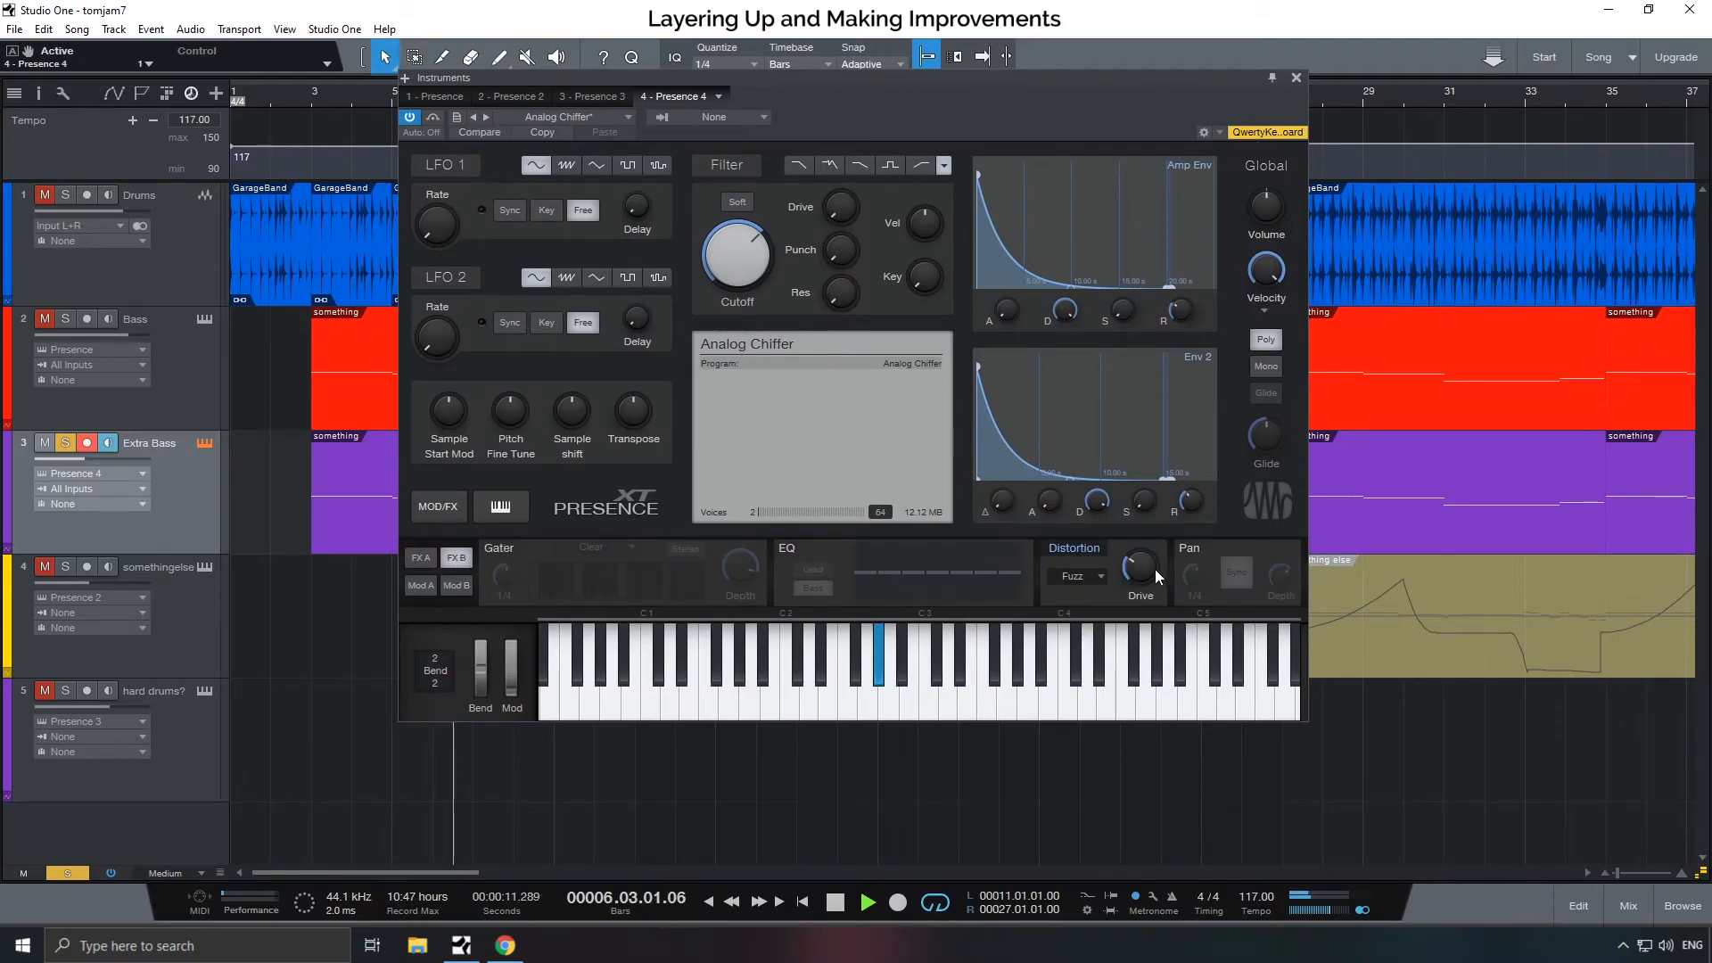
- Increase the Filter Drive and set the Reverb Mix to 40% in the Extra Bass track's Presence instrument
{"action": "left_click_drag", "start_coordinate": [840, 209], "coordinate": [844, 169]}
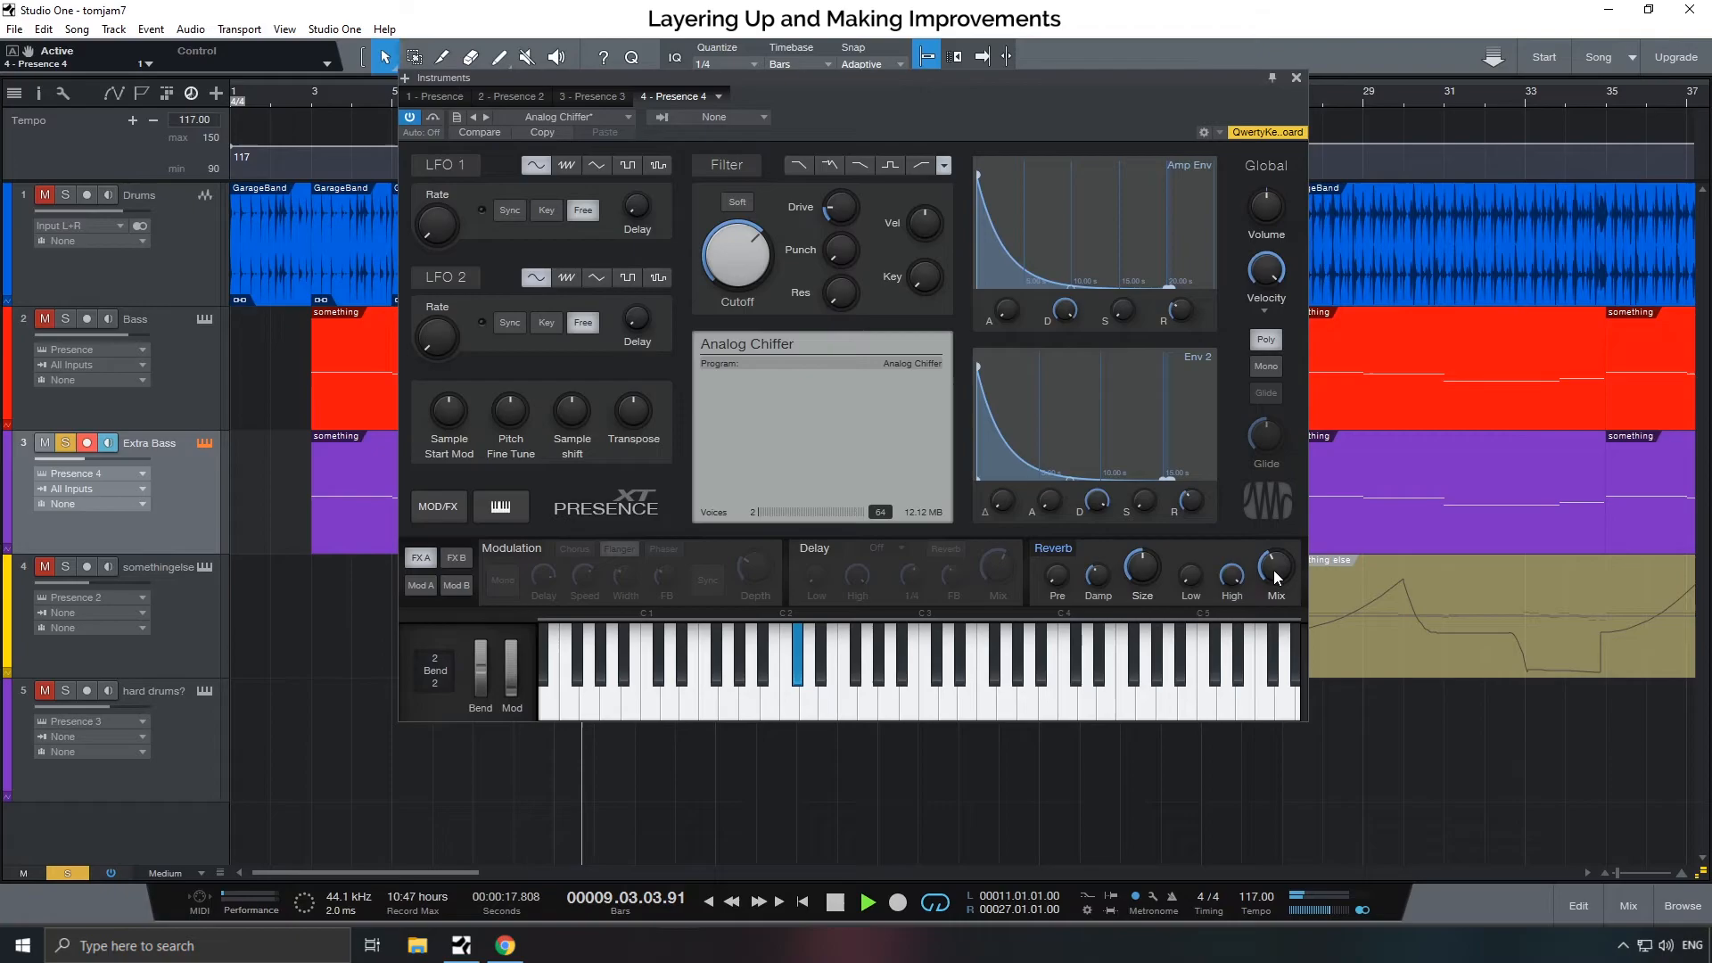
{"action": "left_click_drag", "start_coordinate": [1277, 577], "coordinate": [1286, 610]}
{"action": "left_click", "coordinate": [1296, 79]}
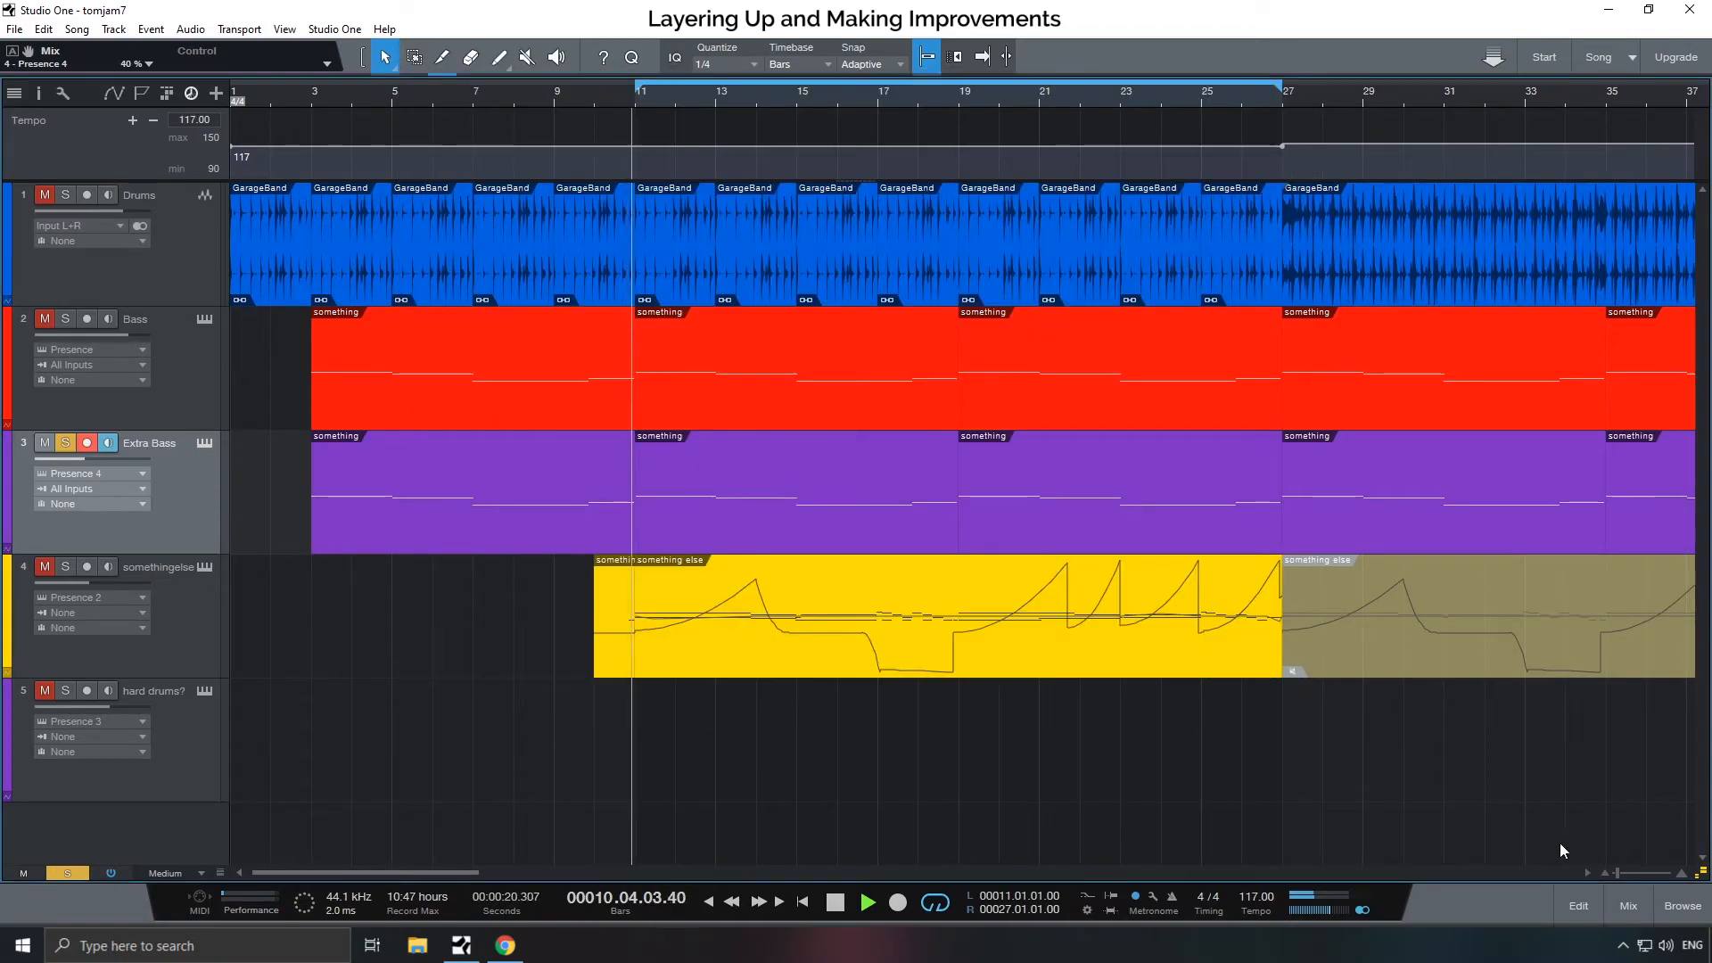
- Add a Mixverb insert to the Extra Bass channel and raise its Mix and Size, with Size at 74%
{"action": "left_click", "coordinate": [1629, 905]}
{"action": "left_click", "coordinate": [550, 419]}
{"action": "type", "text": "reve"}
{"action": "left_click", "coordinate": [592, 502]}
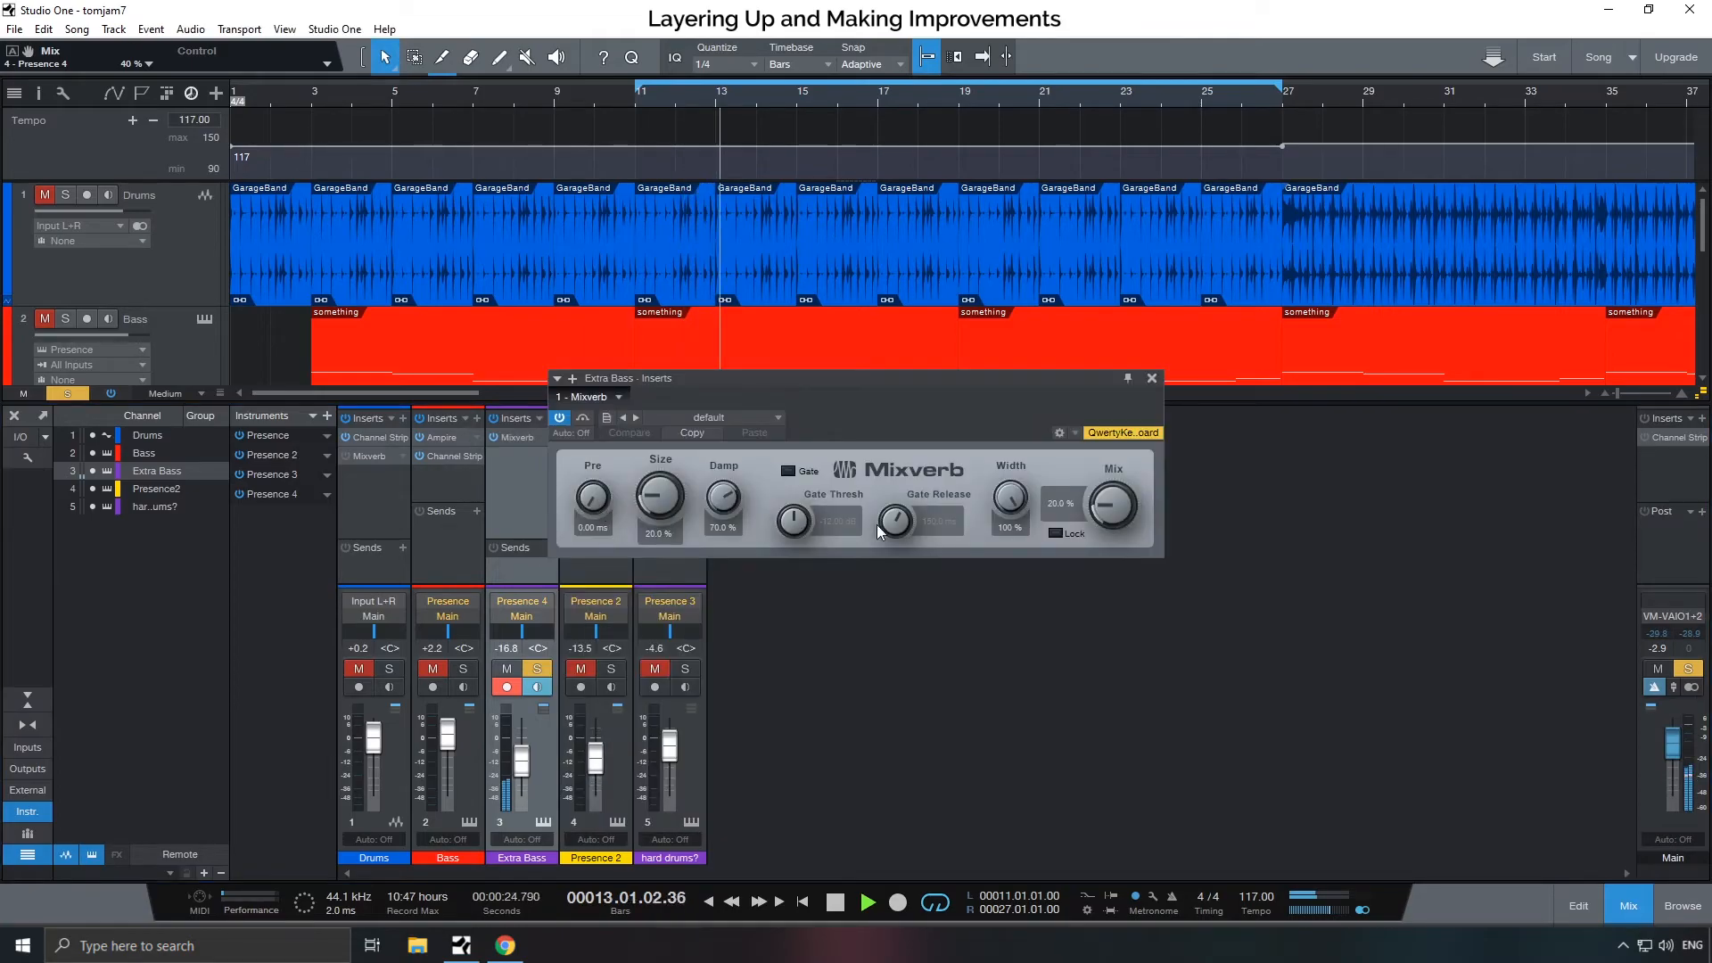
{"action": "left_click_drag", "start_coordinate": [1106, 505], "coordinate": [1105, 430]}
{"action": "left_click_drag", "start_coordinate": [665, 504], "coordinate": [680, 417]}
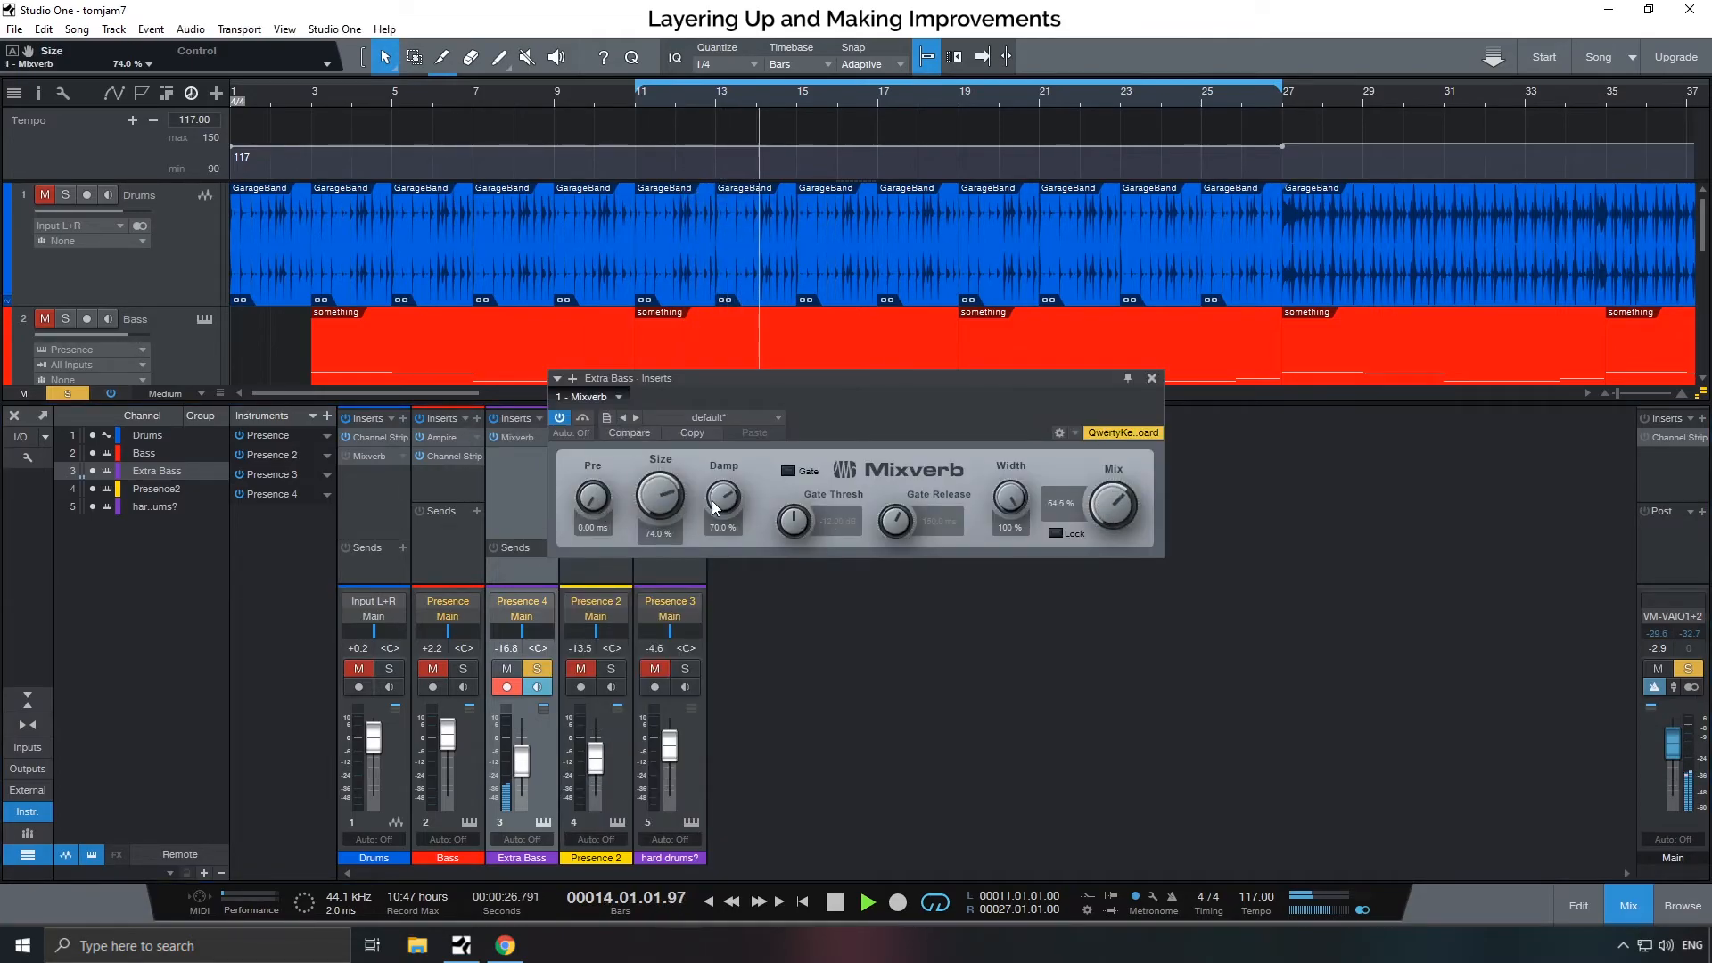
- Load the Cave preset in the Extra Bass channel's Mixverb and close the effect
{"action": "left_click", "coordinate": [709, 417]}
{"action": "left_click", "coordinate": [691, 594]}
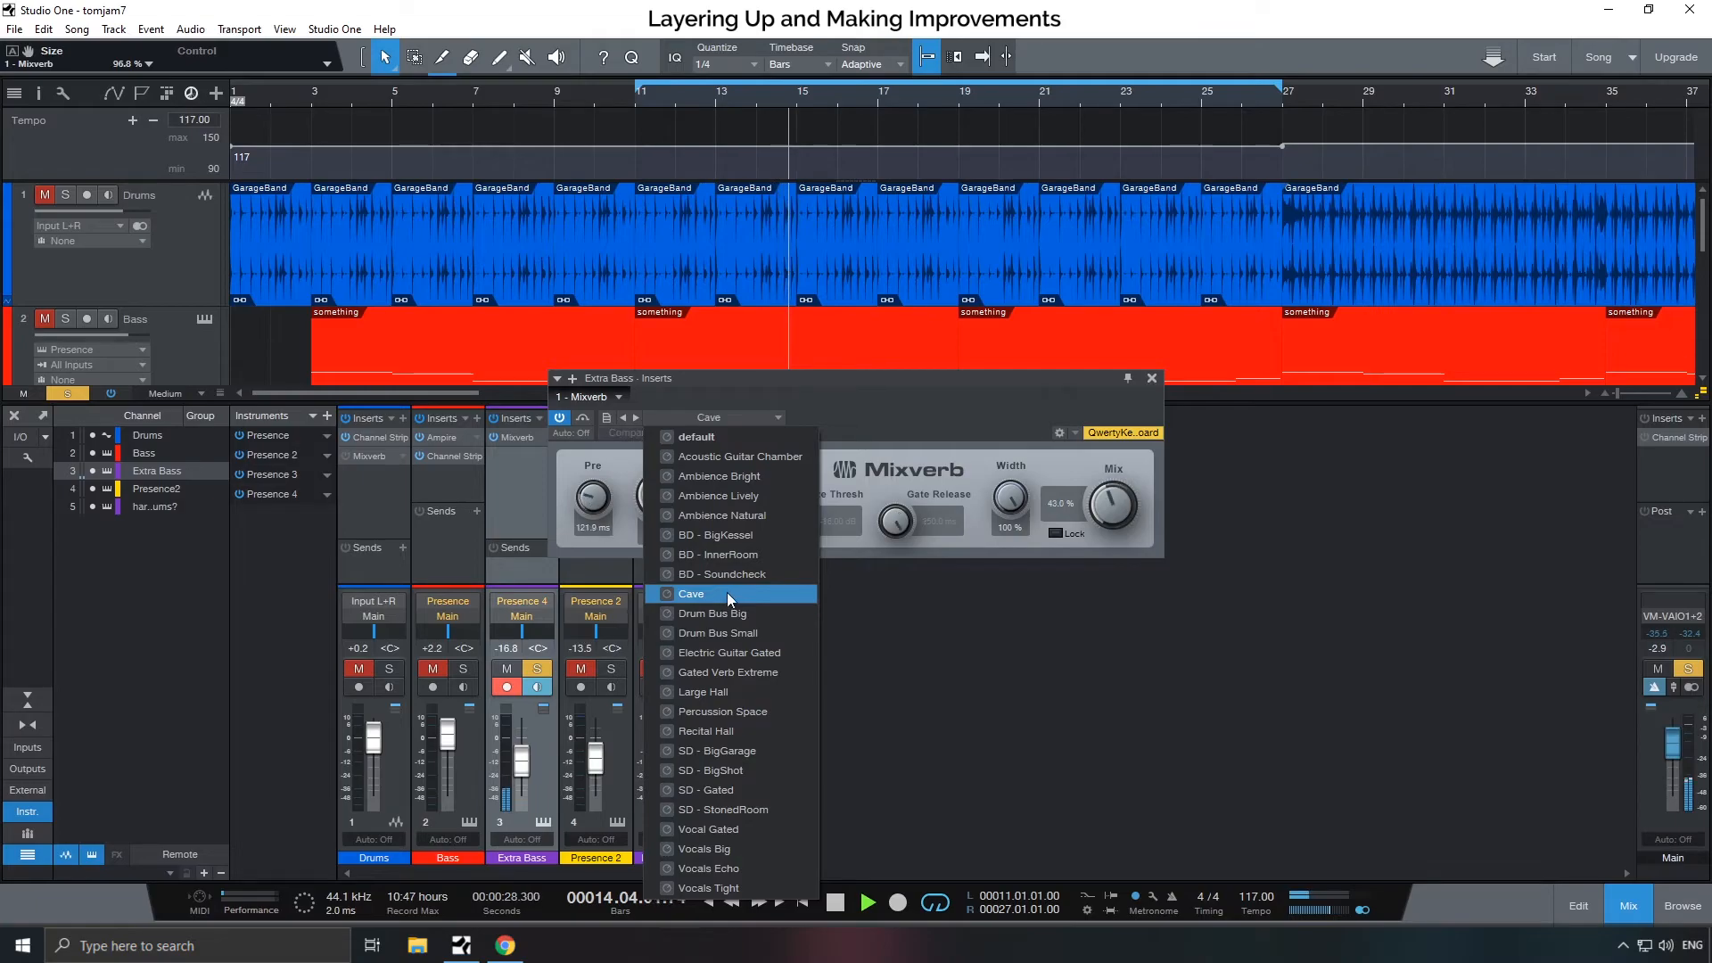
{"action": "left_click", "coordinate": [1130, 495]}
{"action": "left_click", "coordinate": [1152, 378]}
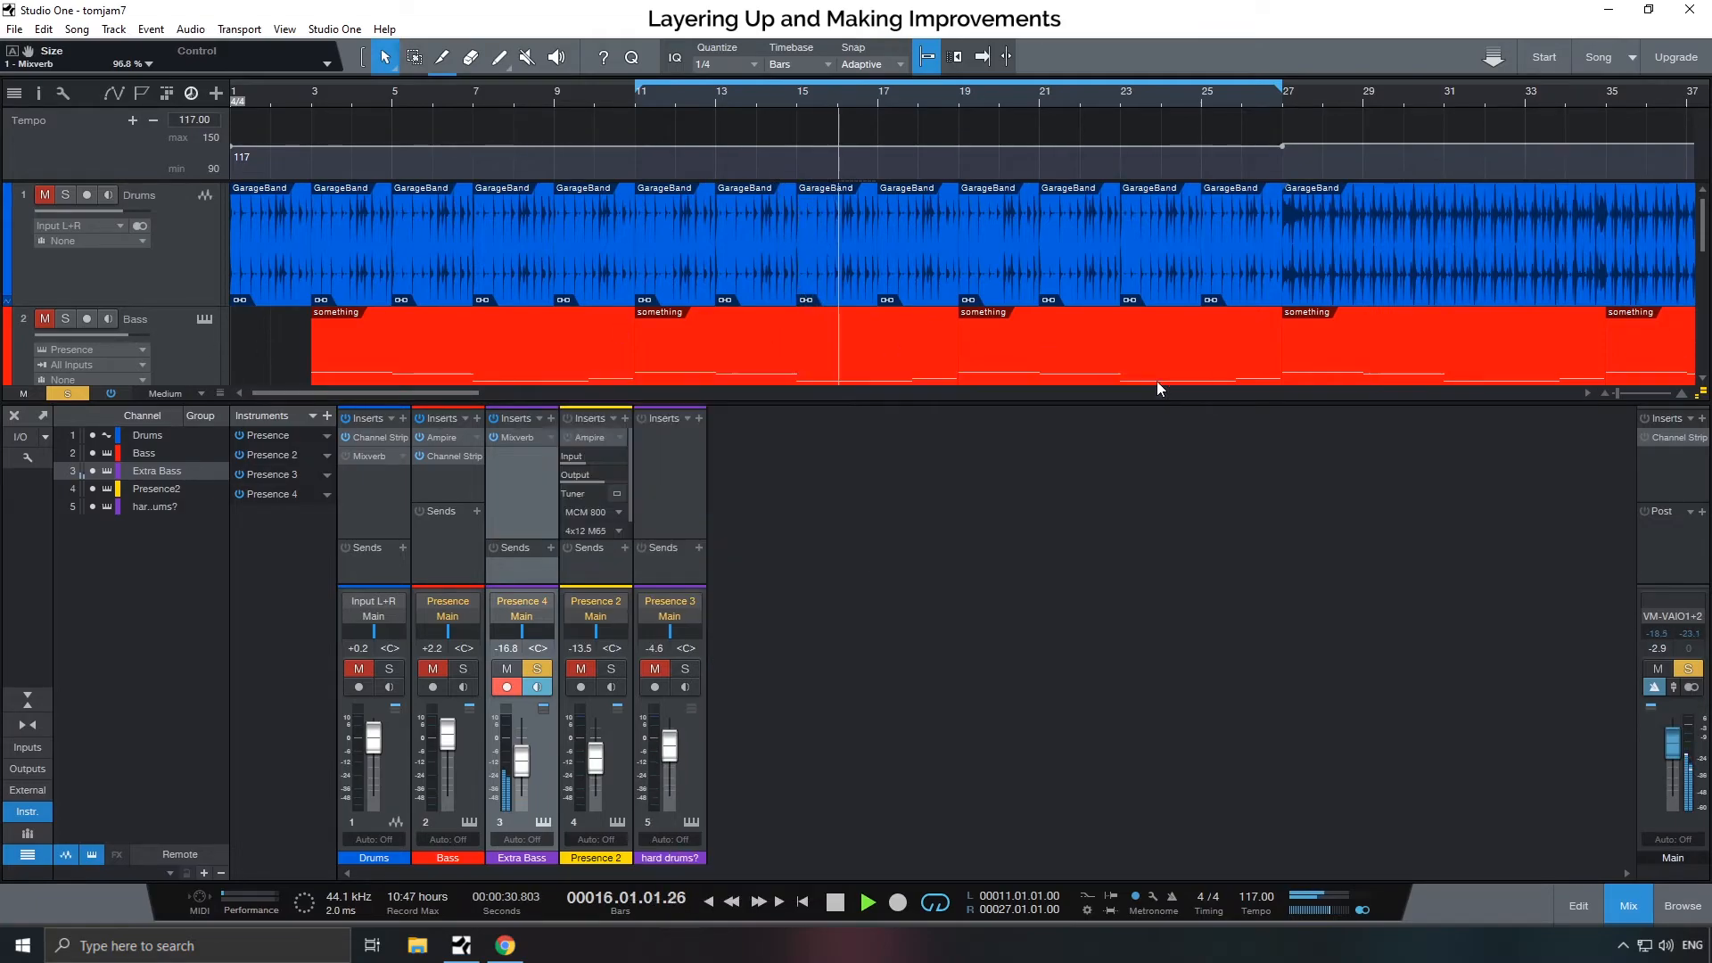
- Hide the mixer and add the Bass and Drums tracks to the solo alongside Extra Bass
{"action": "key", "text": "F3"}
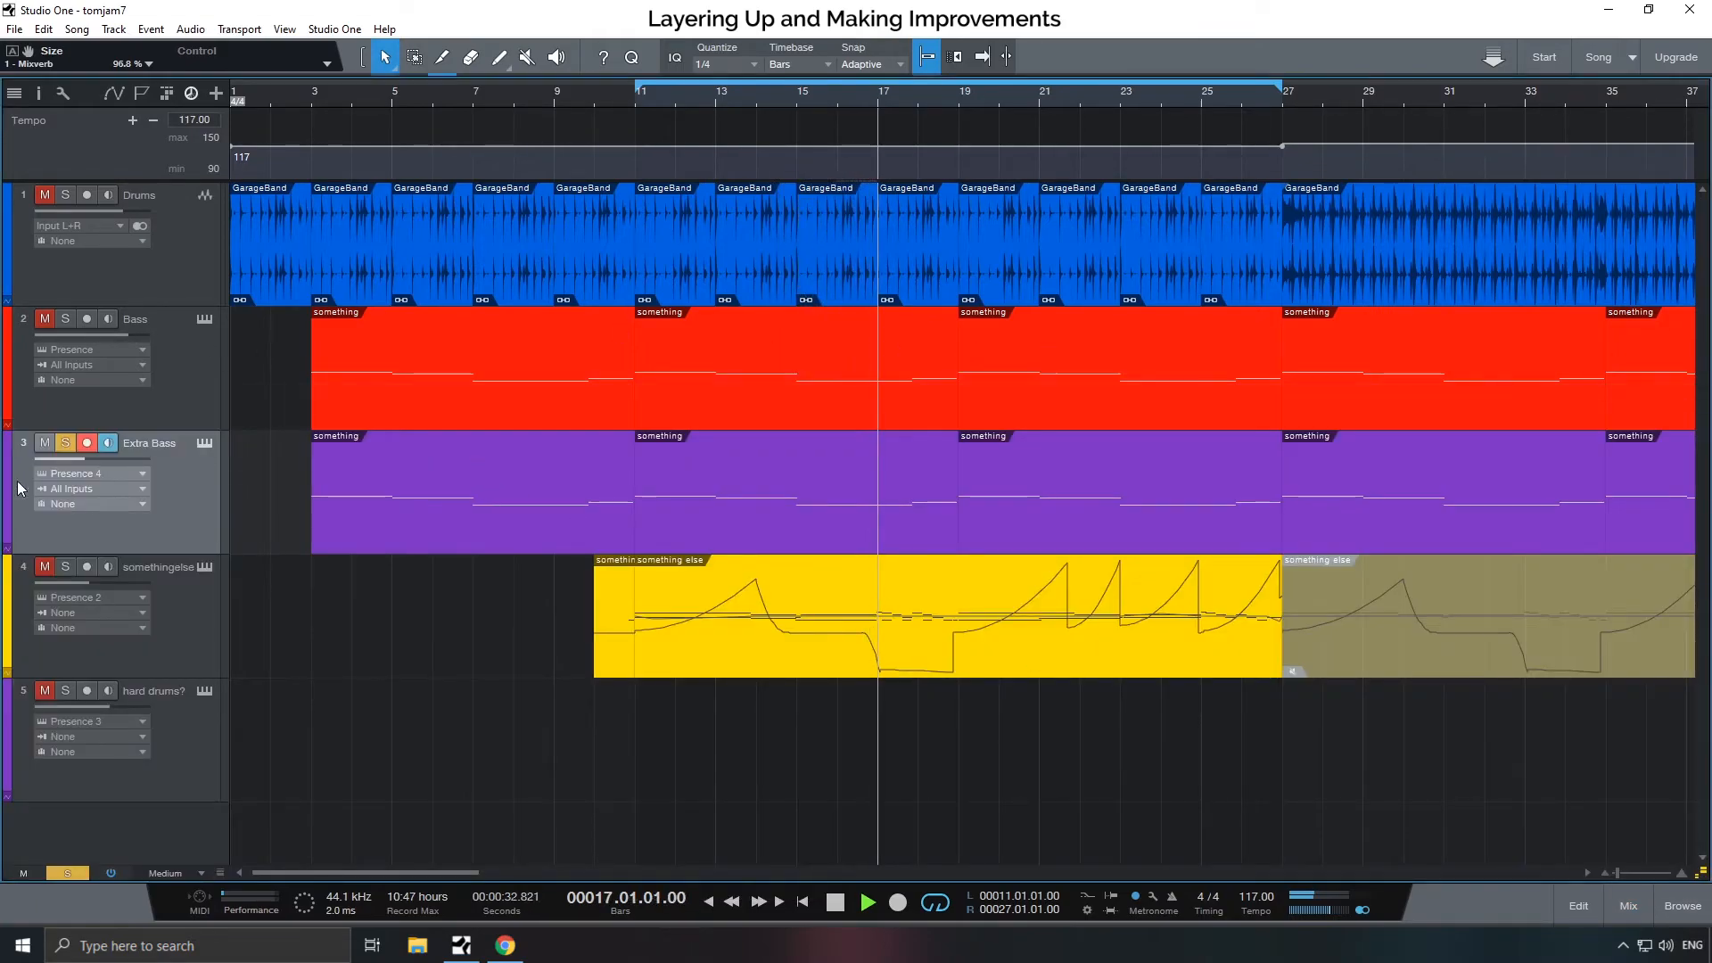
{"action": "left_click", "coordinate": [65, 319]}
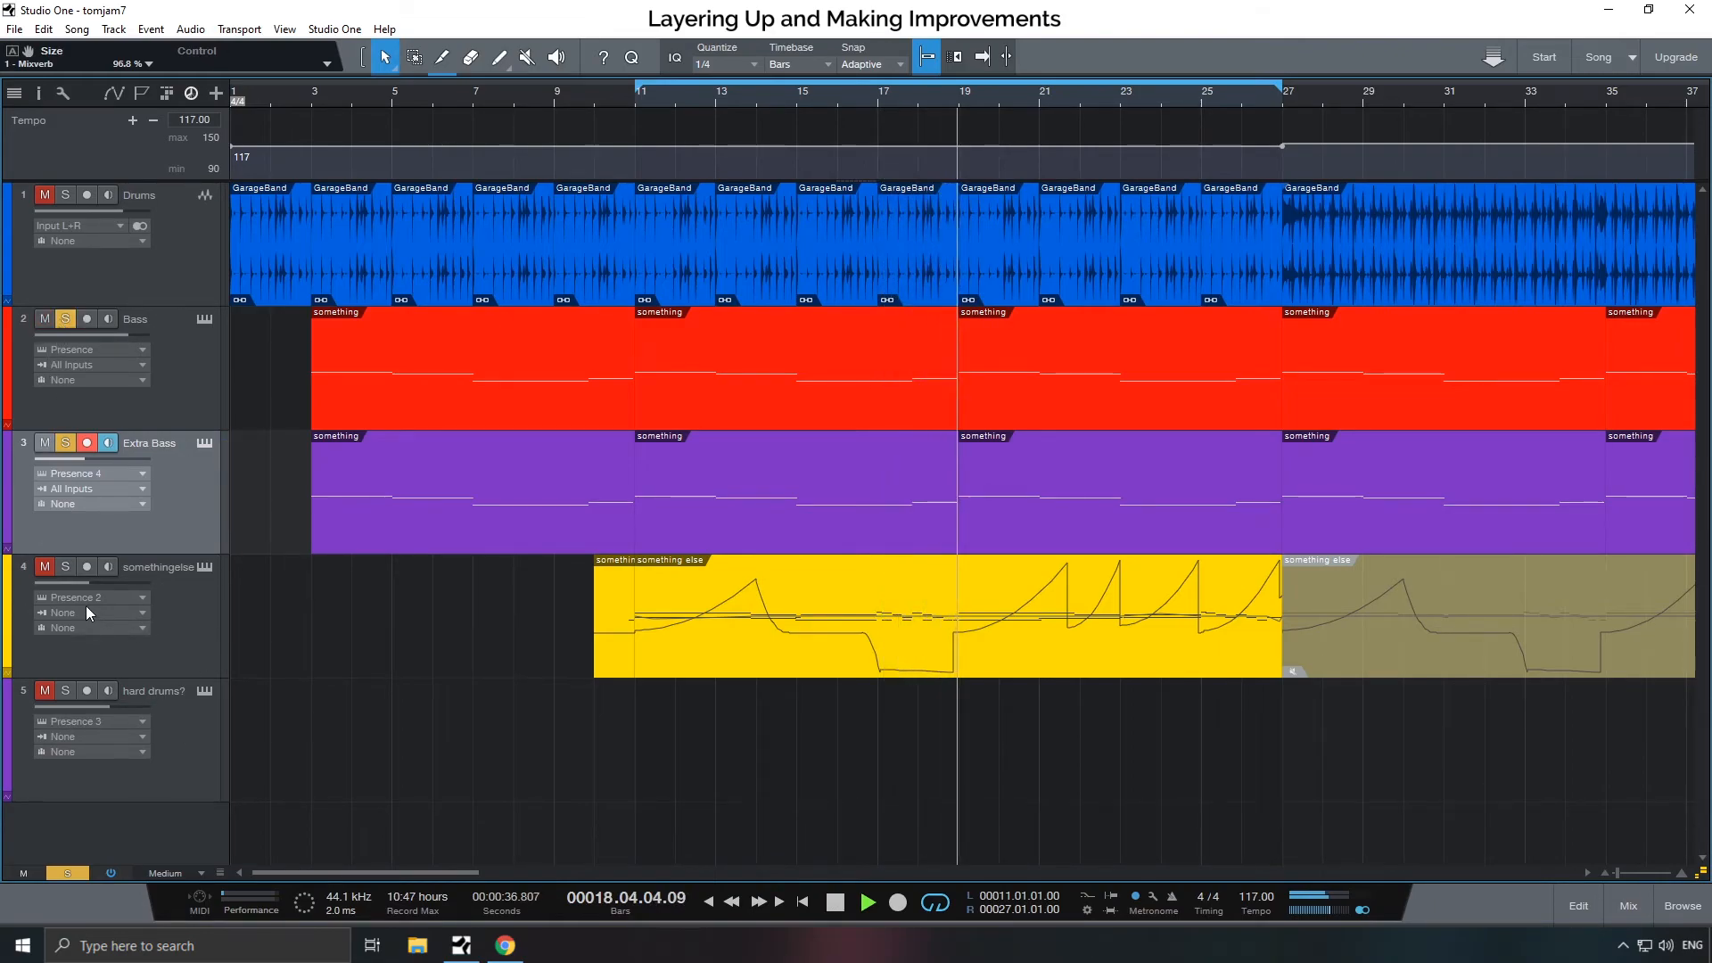
{"action": "left_click", "coordinate": [65, 195]}
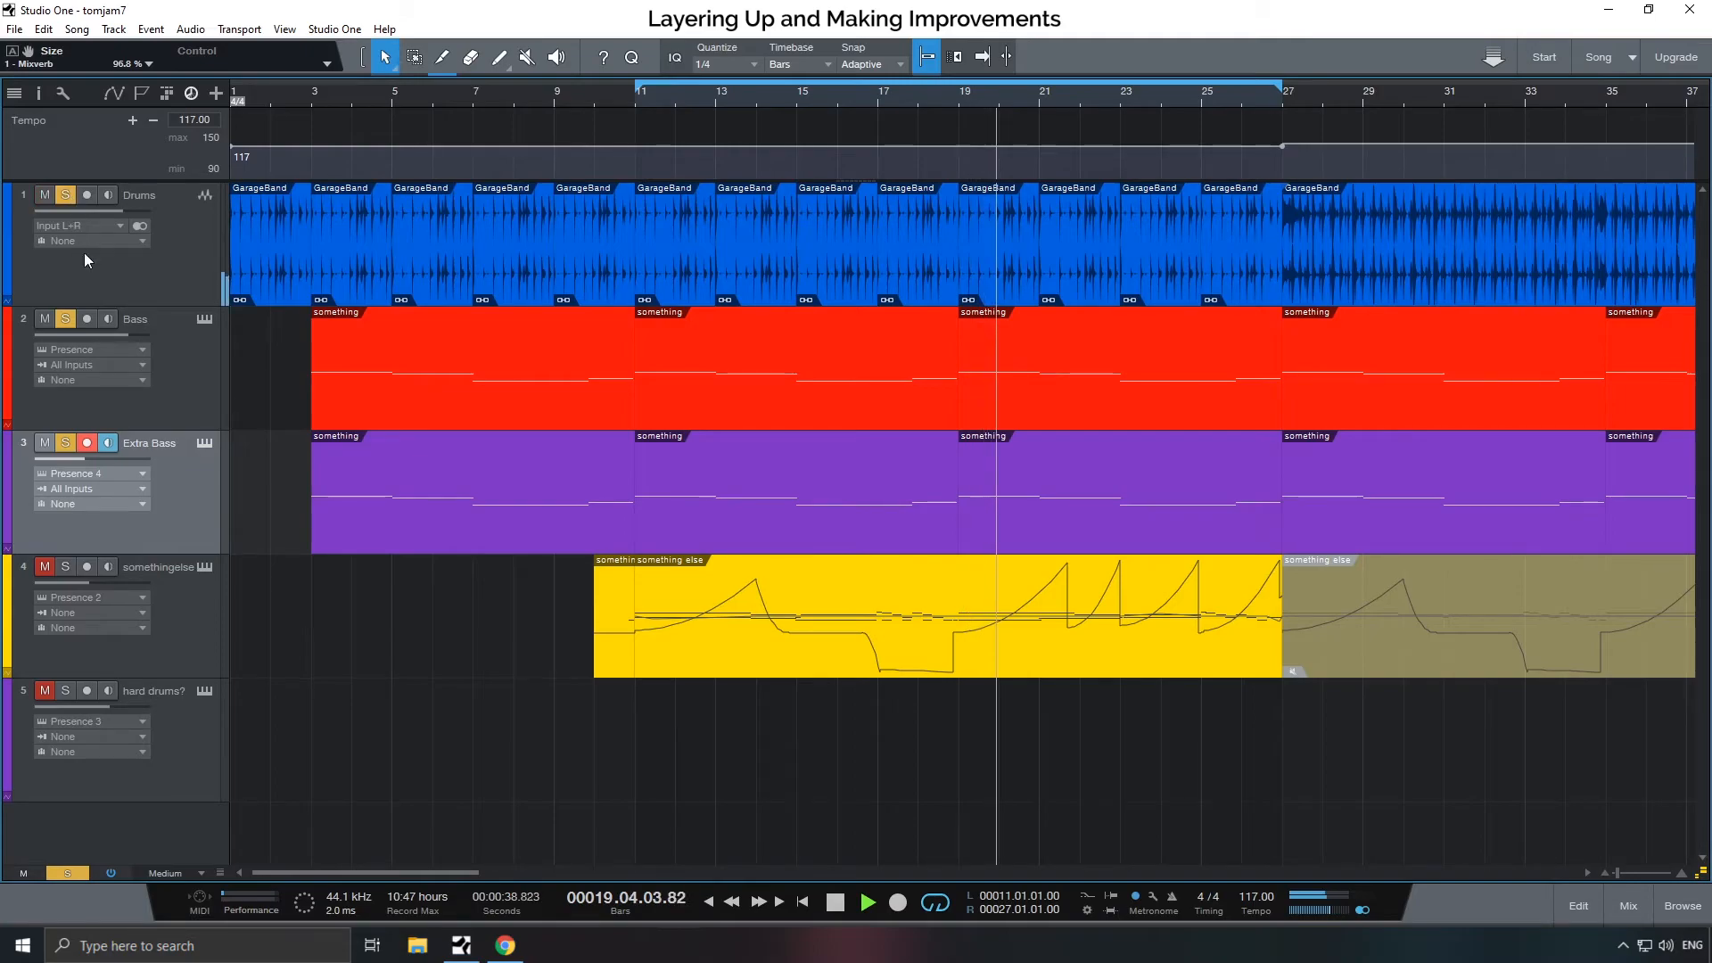
- Raise the Drums channel volume to +2.3 dB and set the Mix of its Mixverb insert to 8%
{"action": "left_click", "coordinate": [1628, 905]}
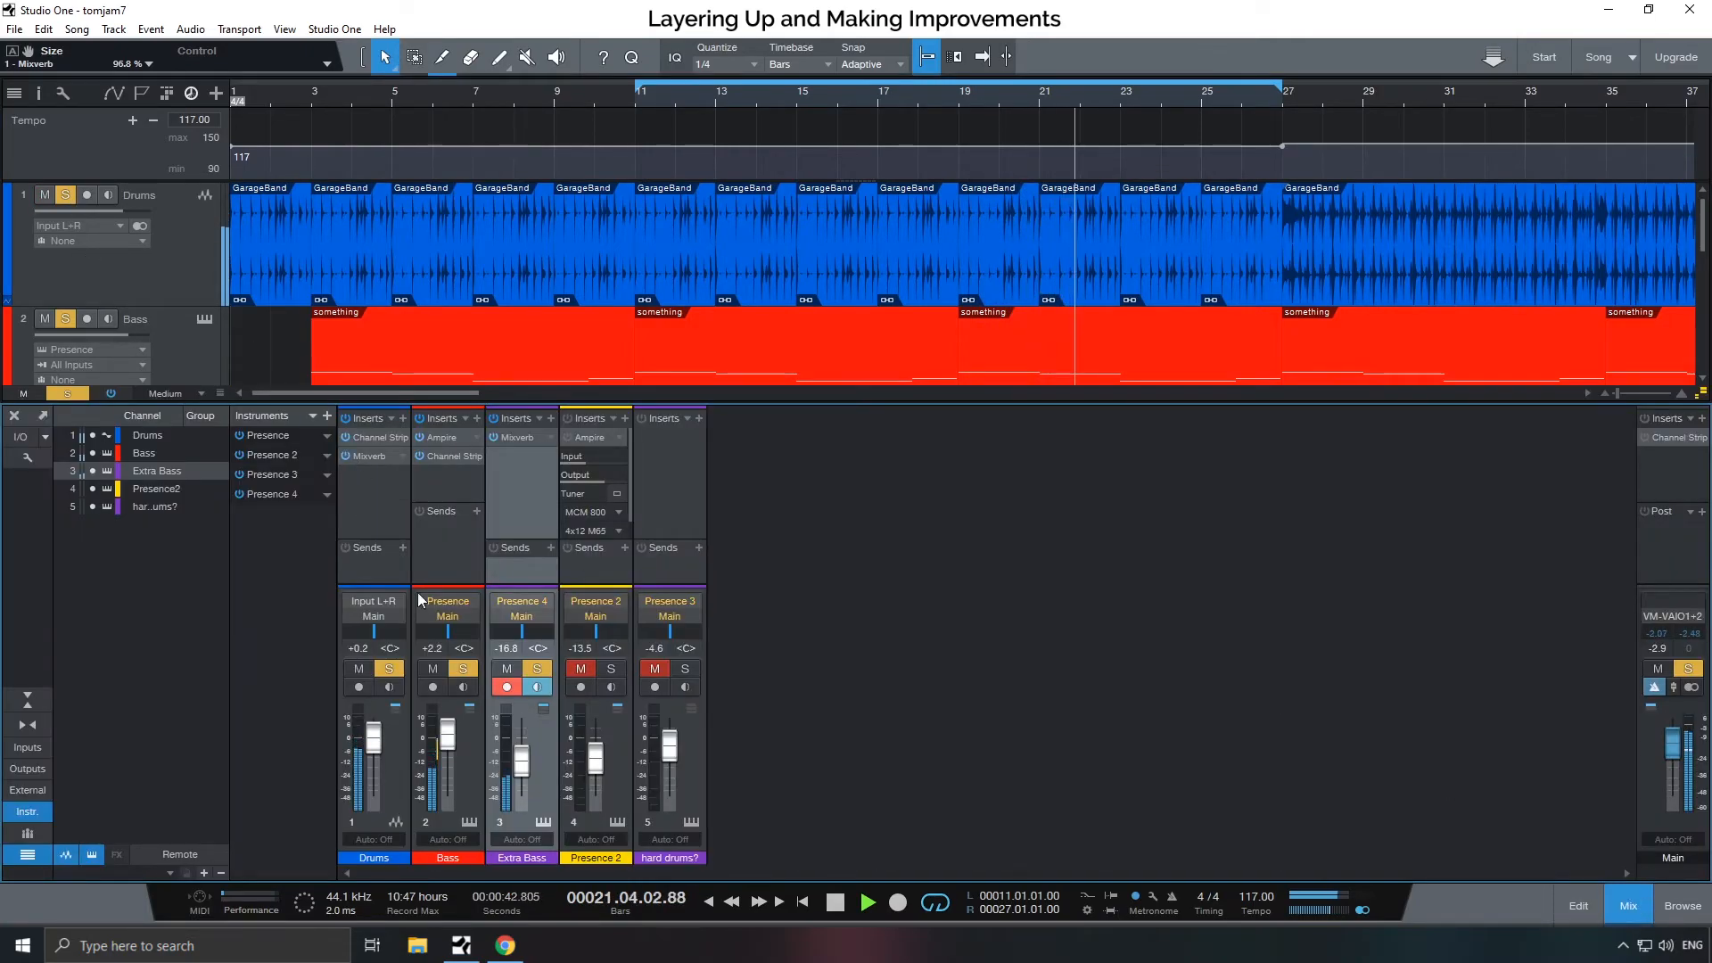
{"action": "left_click_drag", "start_coordinate": [374, 739], "coordinate": [374, 734]}
{"action": "double_click", "coordinate": [367, 457]}
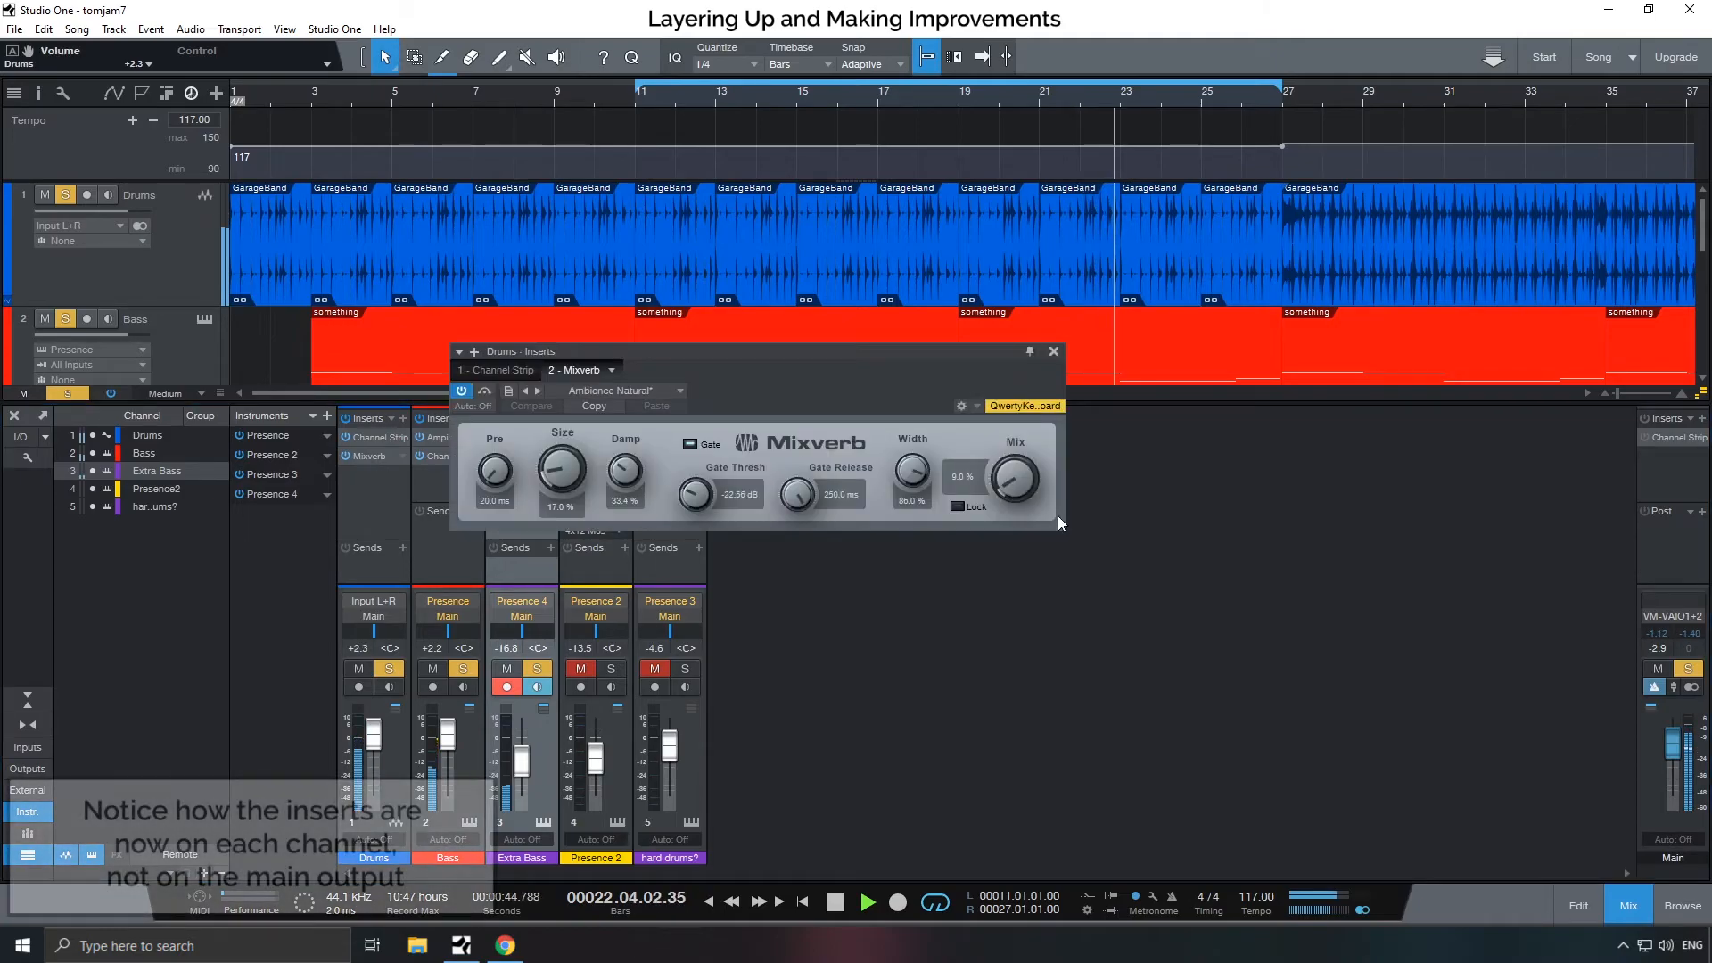
{"action": "scroll", "coordinate": [1017, 481], "scroll_direction": "up", "scroll_amount": 3}
{"action": "scroll", "coordinate": [1016, 482], "scroll_direction": "down", "scroll_amount": 4}
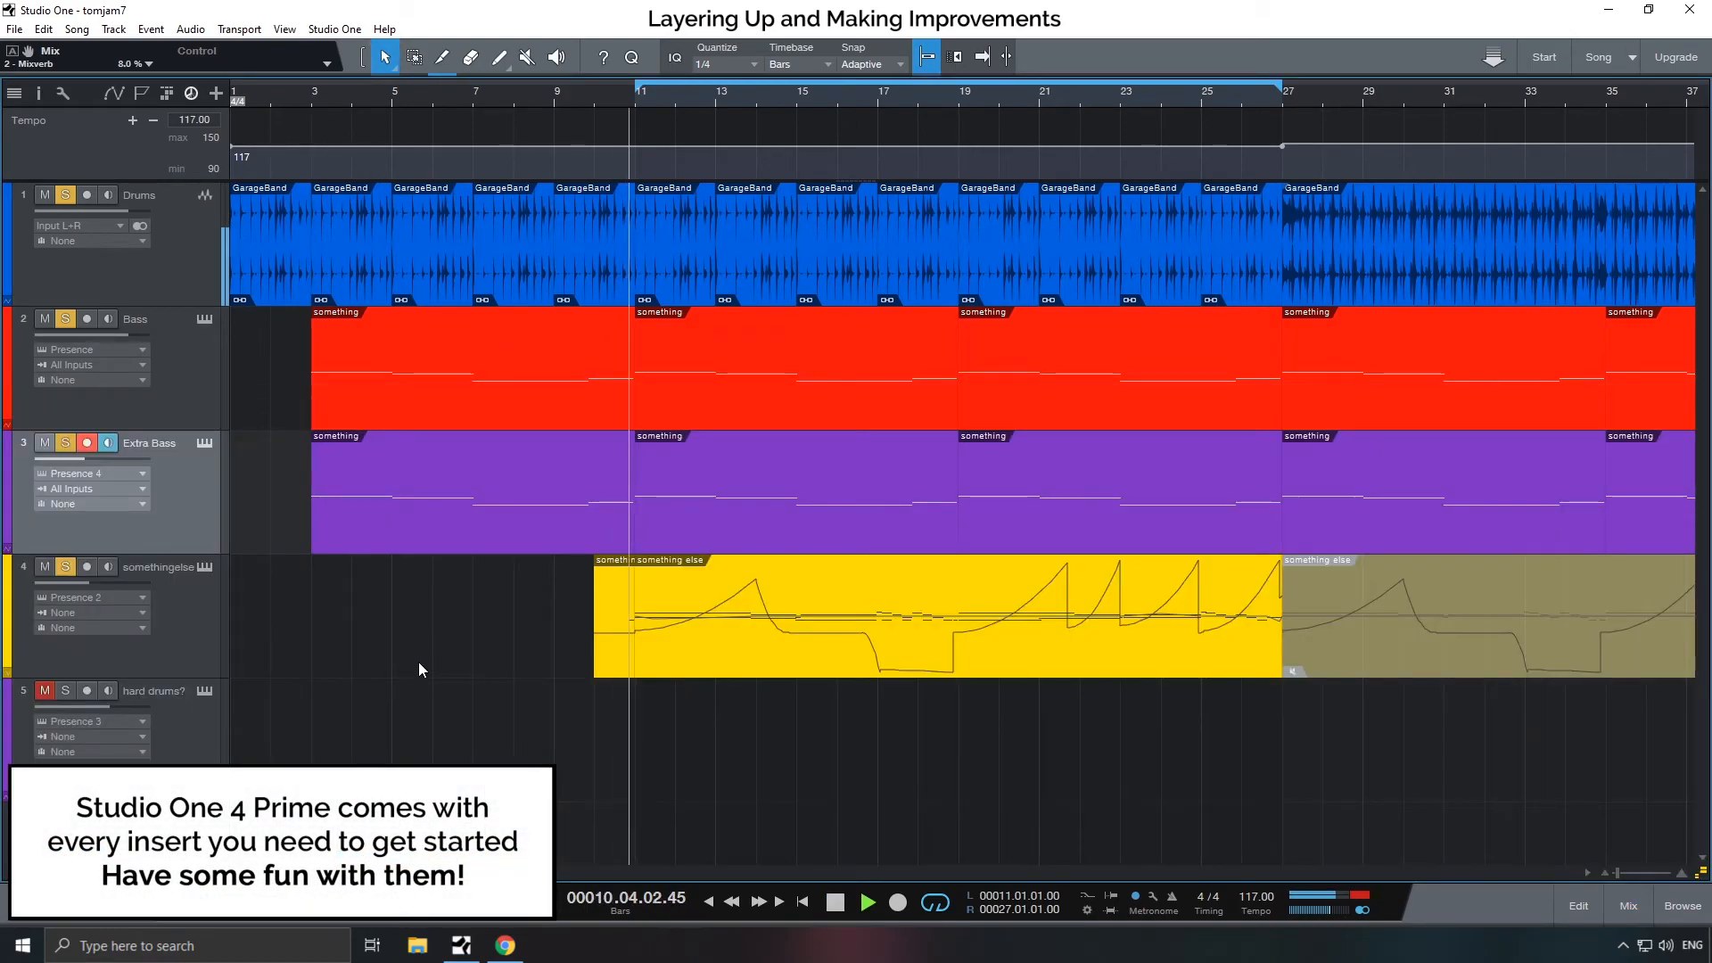
- Raise the somethingelse track's volume to -8.5 dB and check its 10 Violas Legato instrument settings
{"action": "left_click_drag", "start_coordinate": [85, 584], "coordinate": [102, 581]}
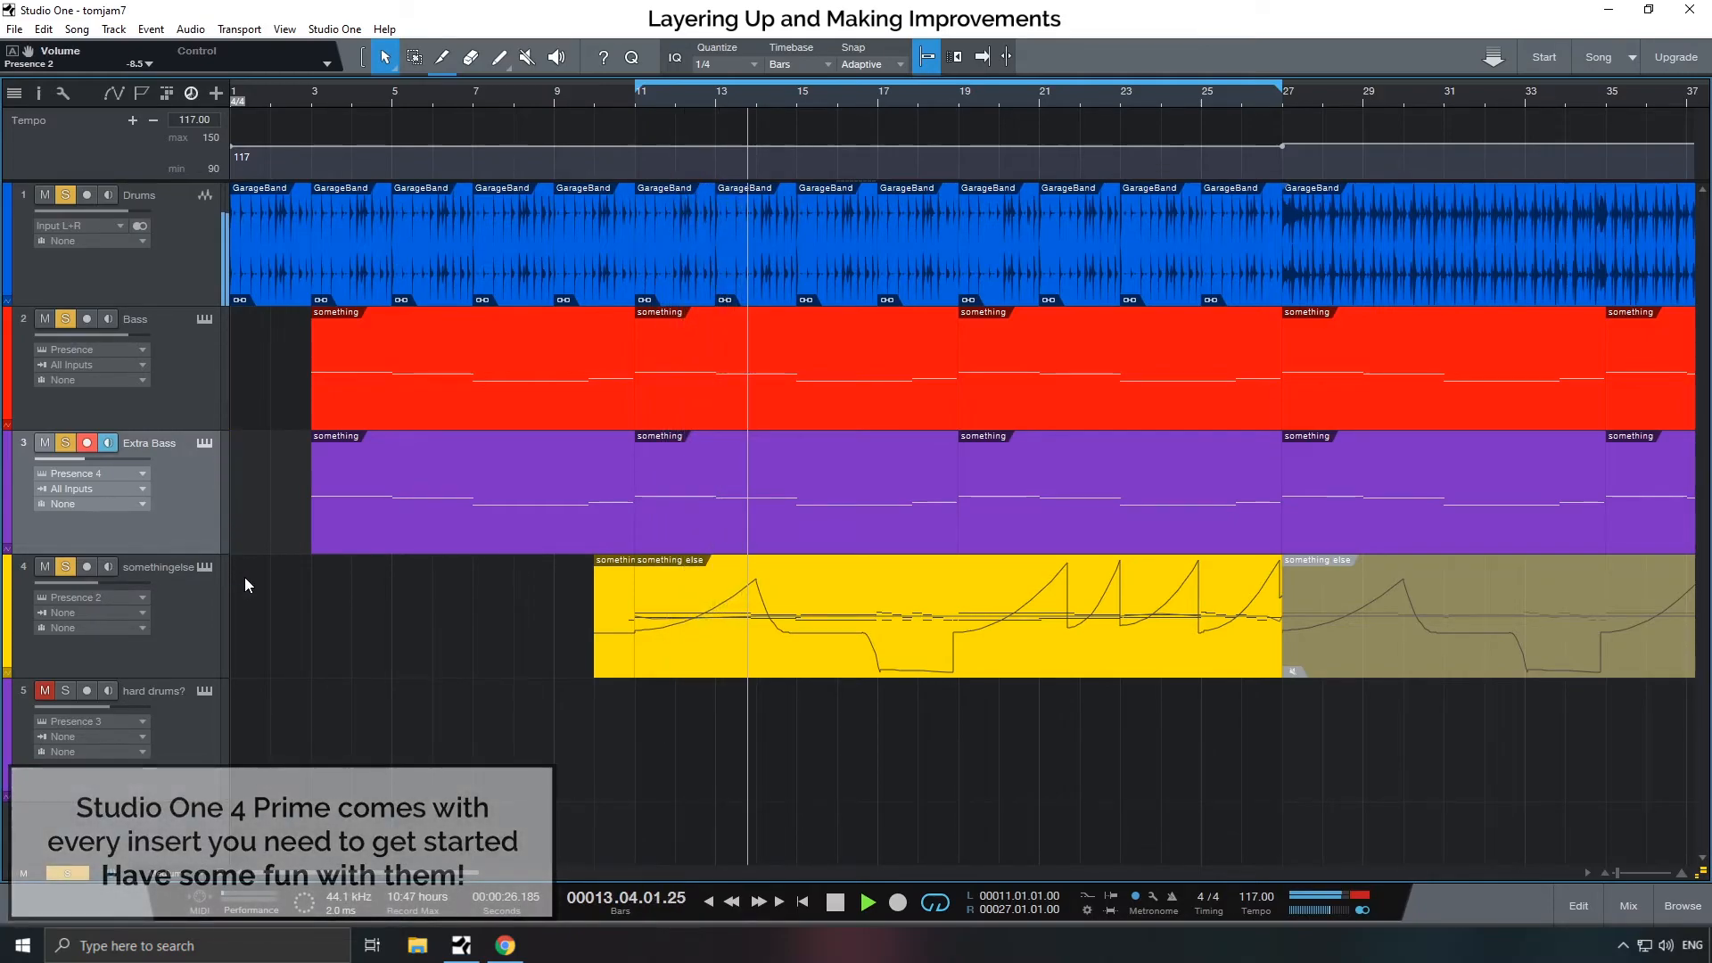
{"action": "left_click", "coordinate": [204, 567]}
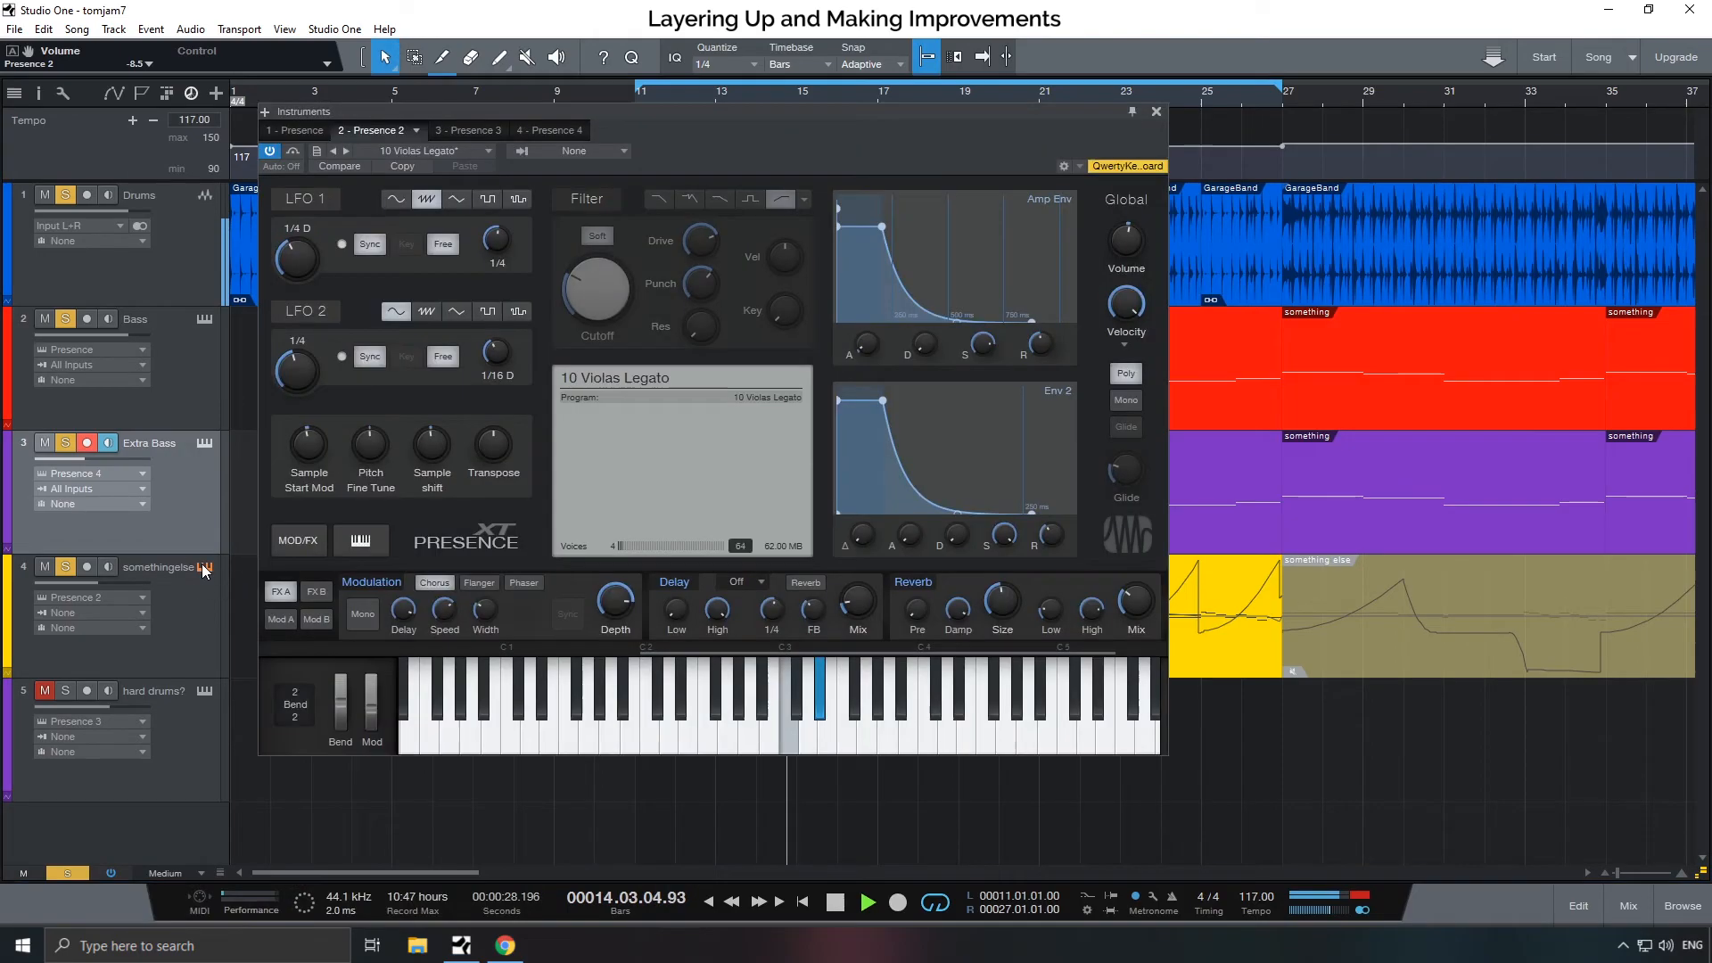
{"action": "left_click", "coordinate": [1155, 113]}
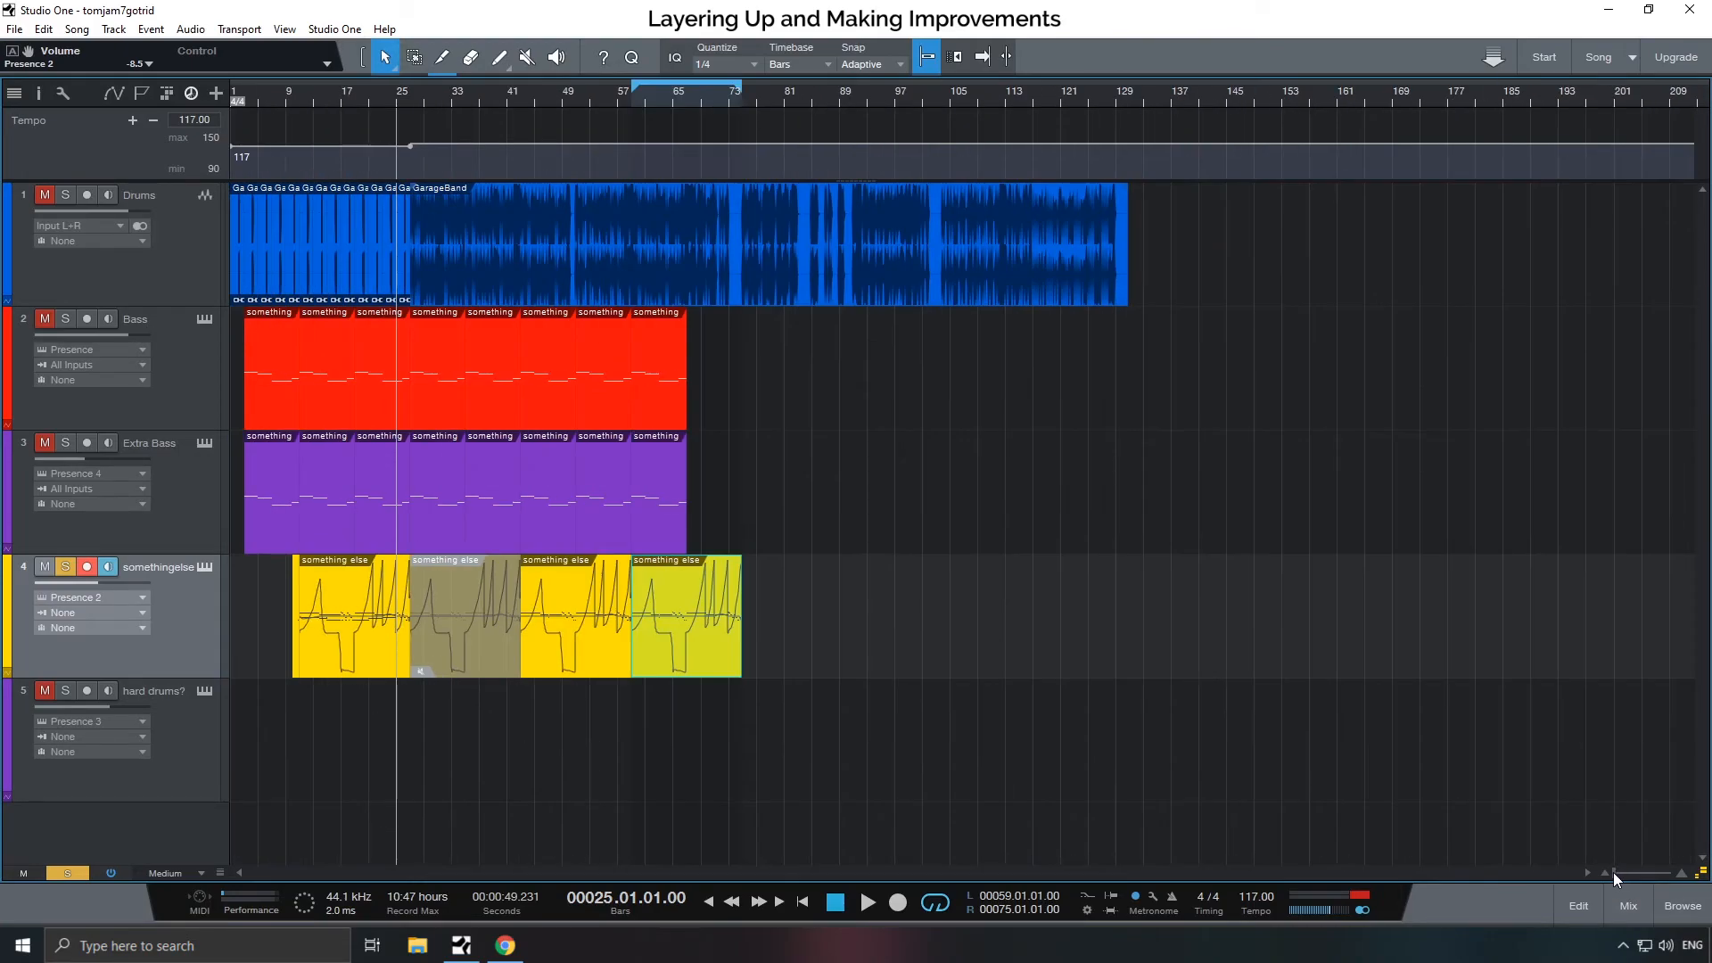
- Play the song briefly from the start and again from just before bar 25 through the tempo change at bar 27
{"action": "key", "text": "space"}
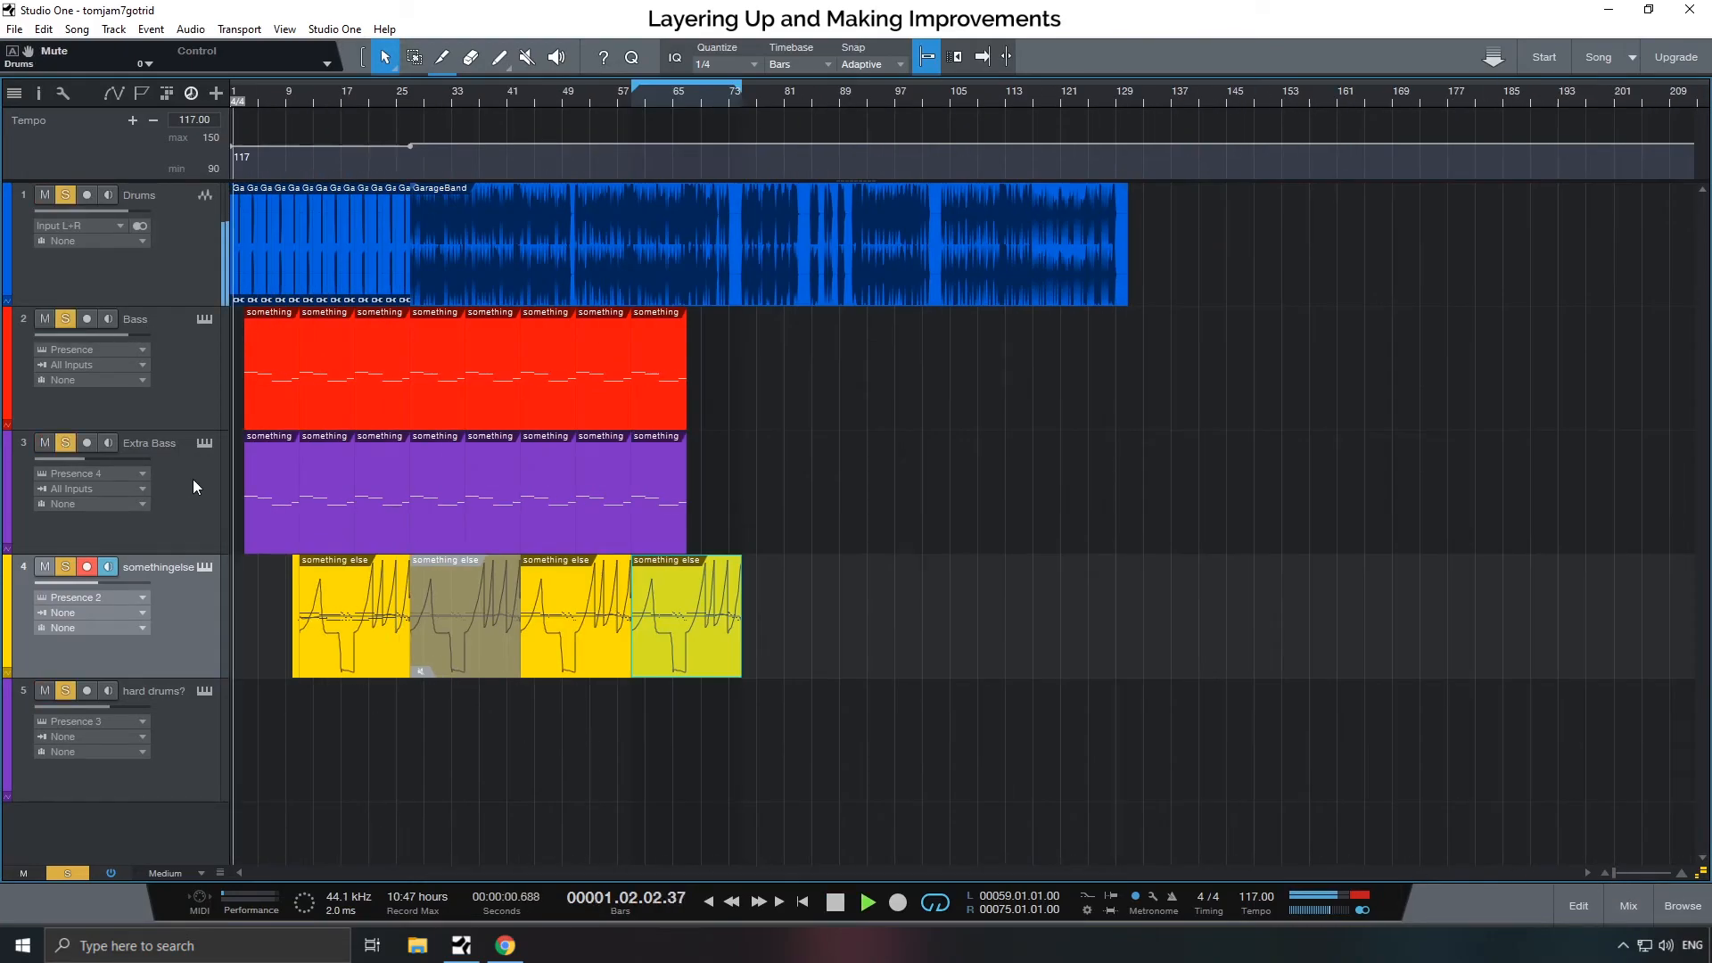
{"action": "key", "text": "space"}
{"action": "left_click", "coordinate": [389, 103]}
{"action": "key", "text": "space"}
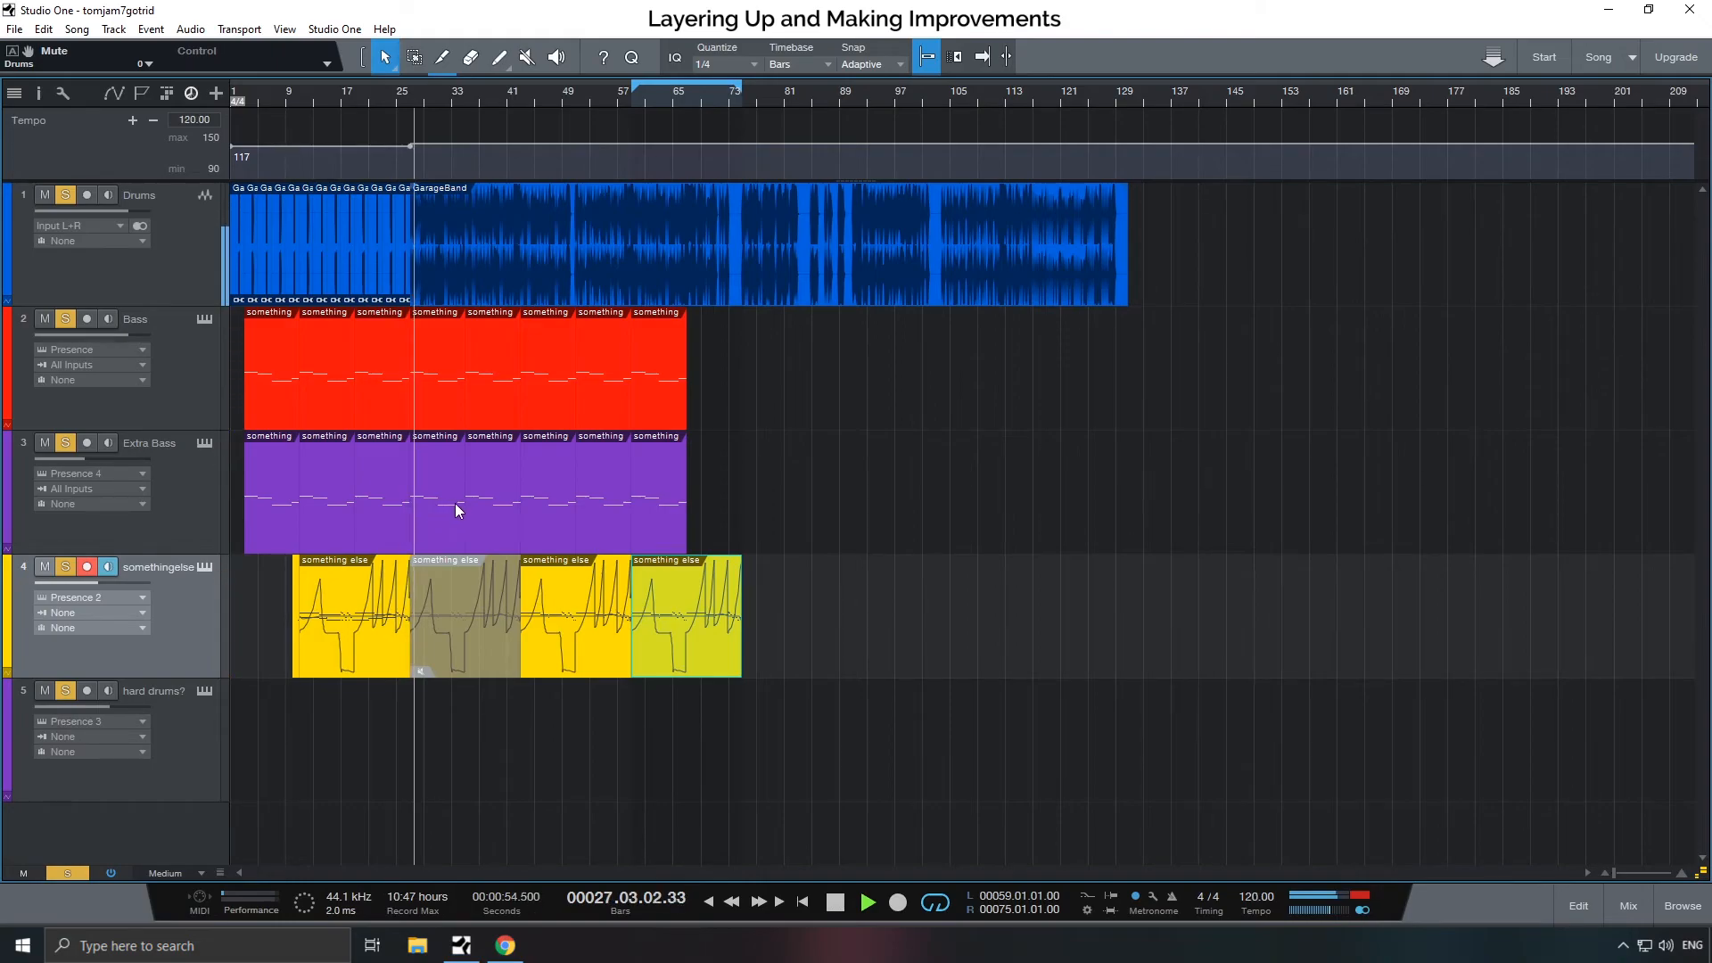
{"action": "key", "text": "space"}
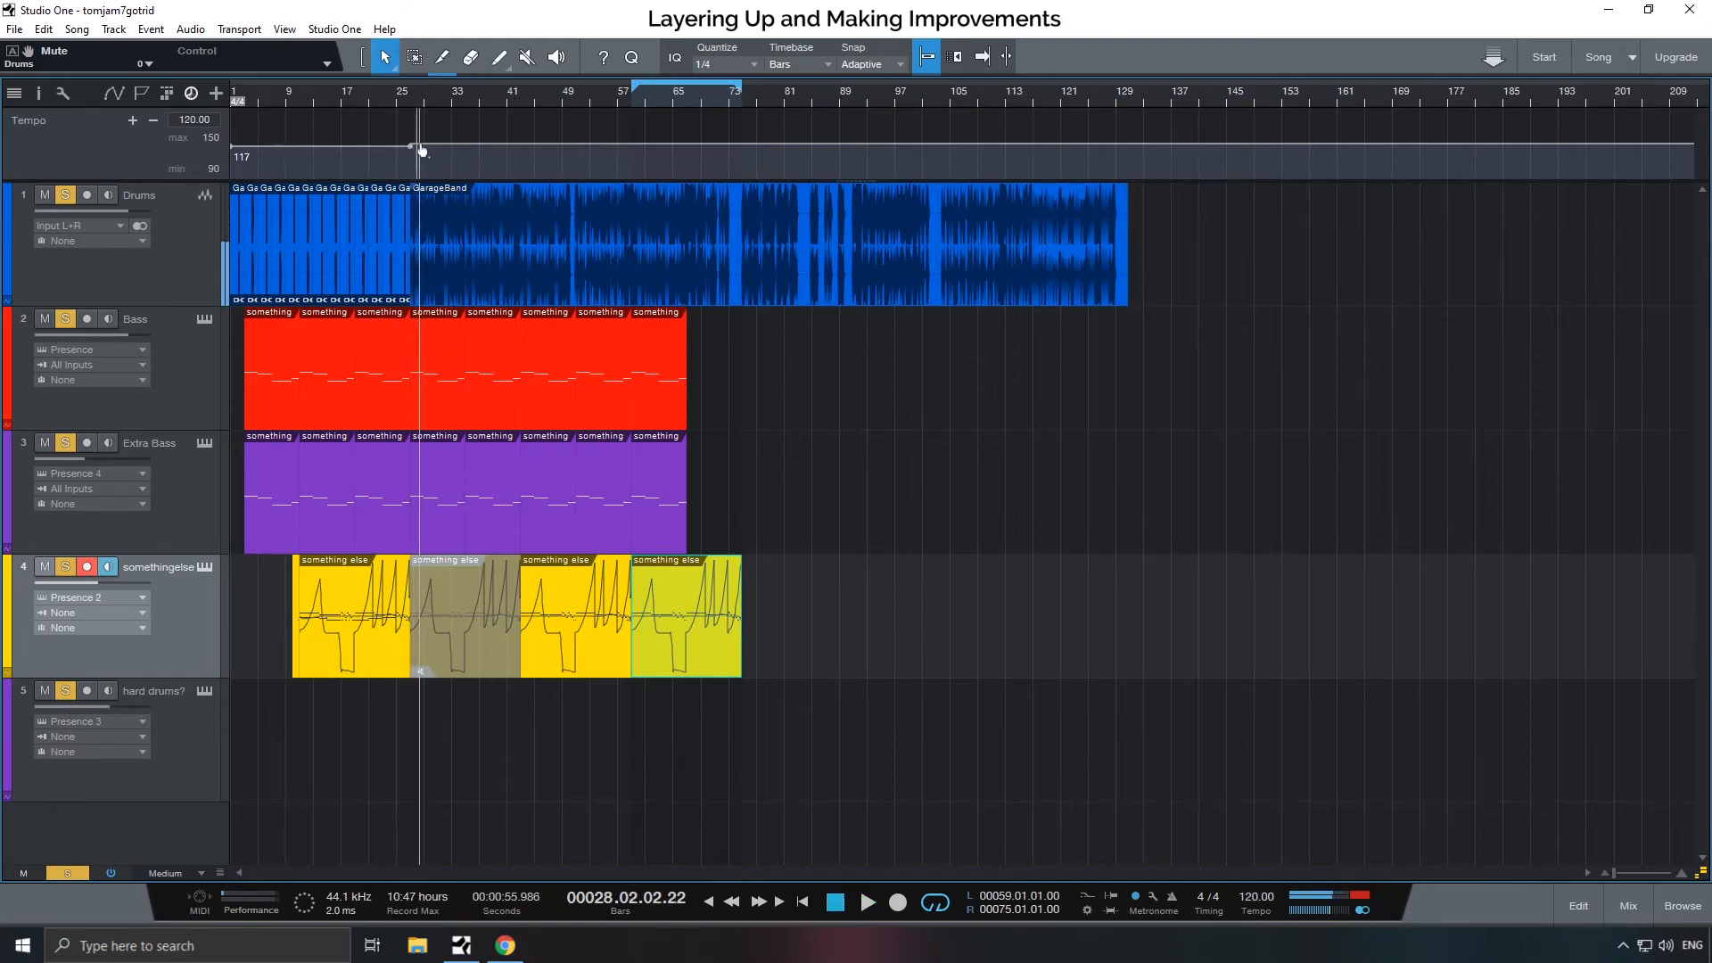
{"action": "key", "text": "space"}
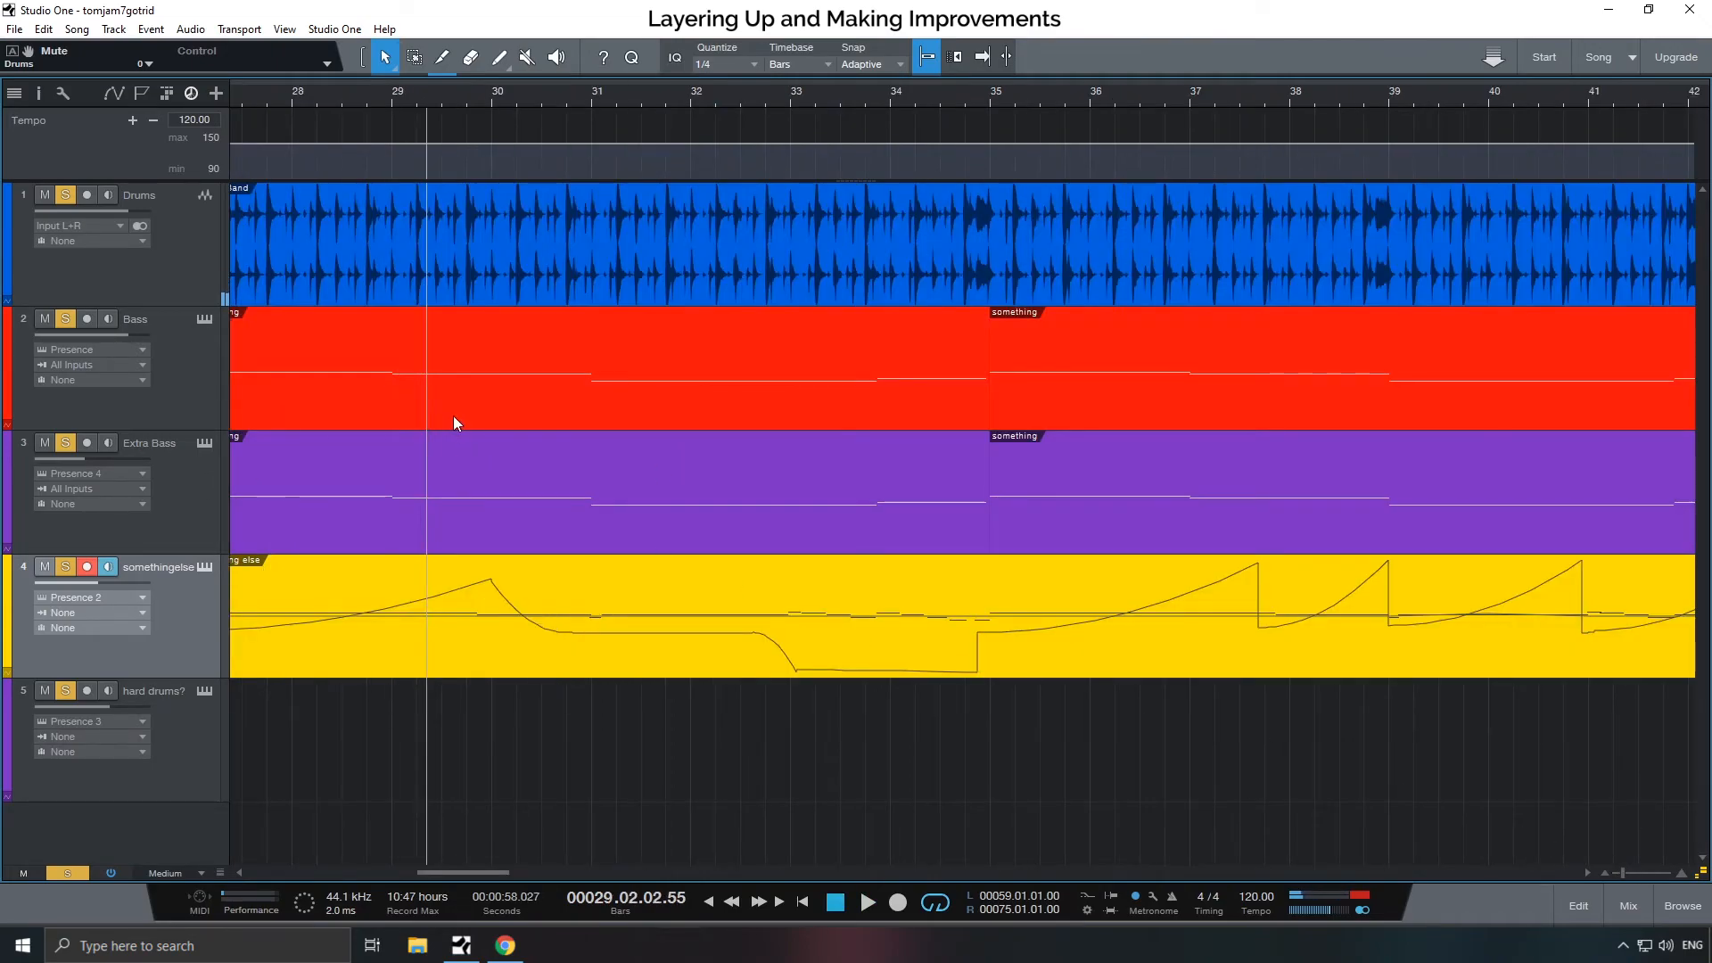
- Enlarge the tempo track around the 120 marker at bar 27, toggling its display off and on again
{"action": "left_click_drag", "start_coordinate": [484, 872], "coordinate": [453, 870]}
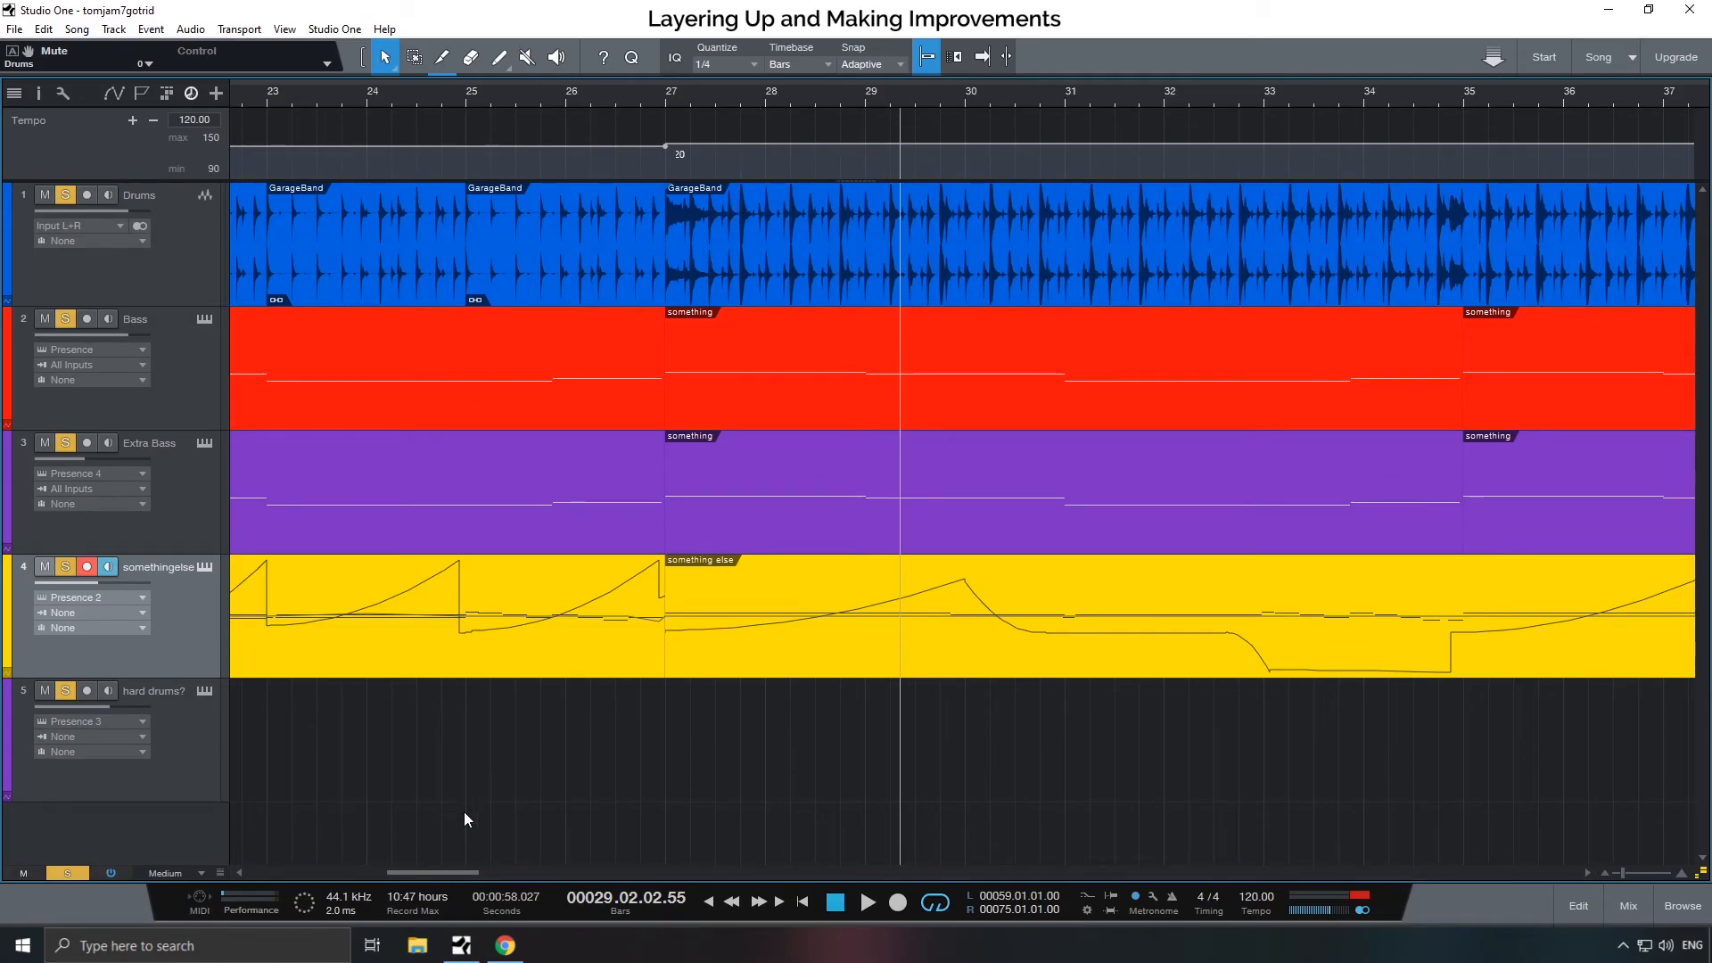
{"action": "left_click_drag", "start_coordinate": [453, 870], "coordinate": [230, 864]}
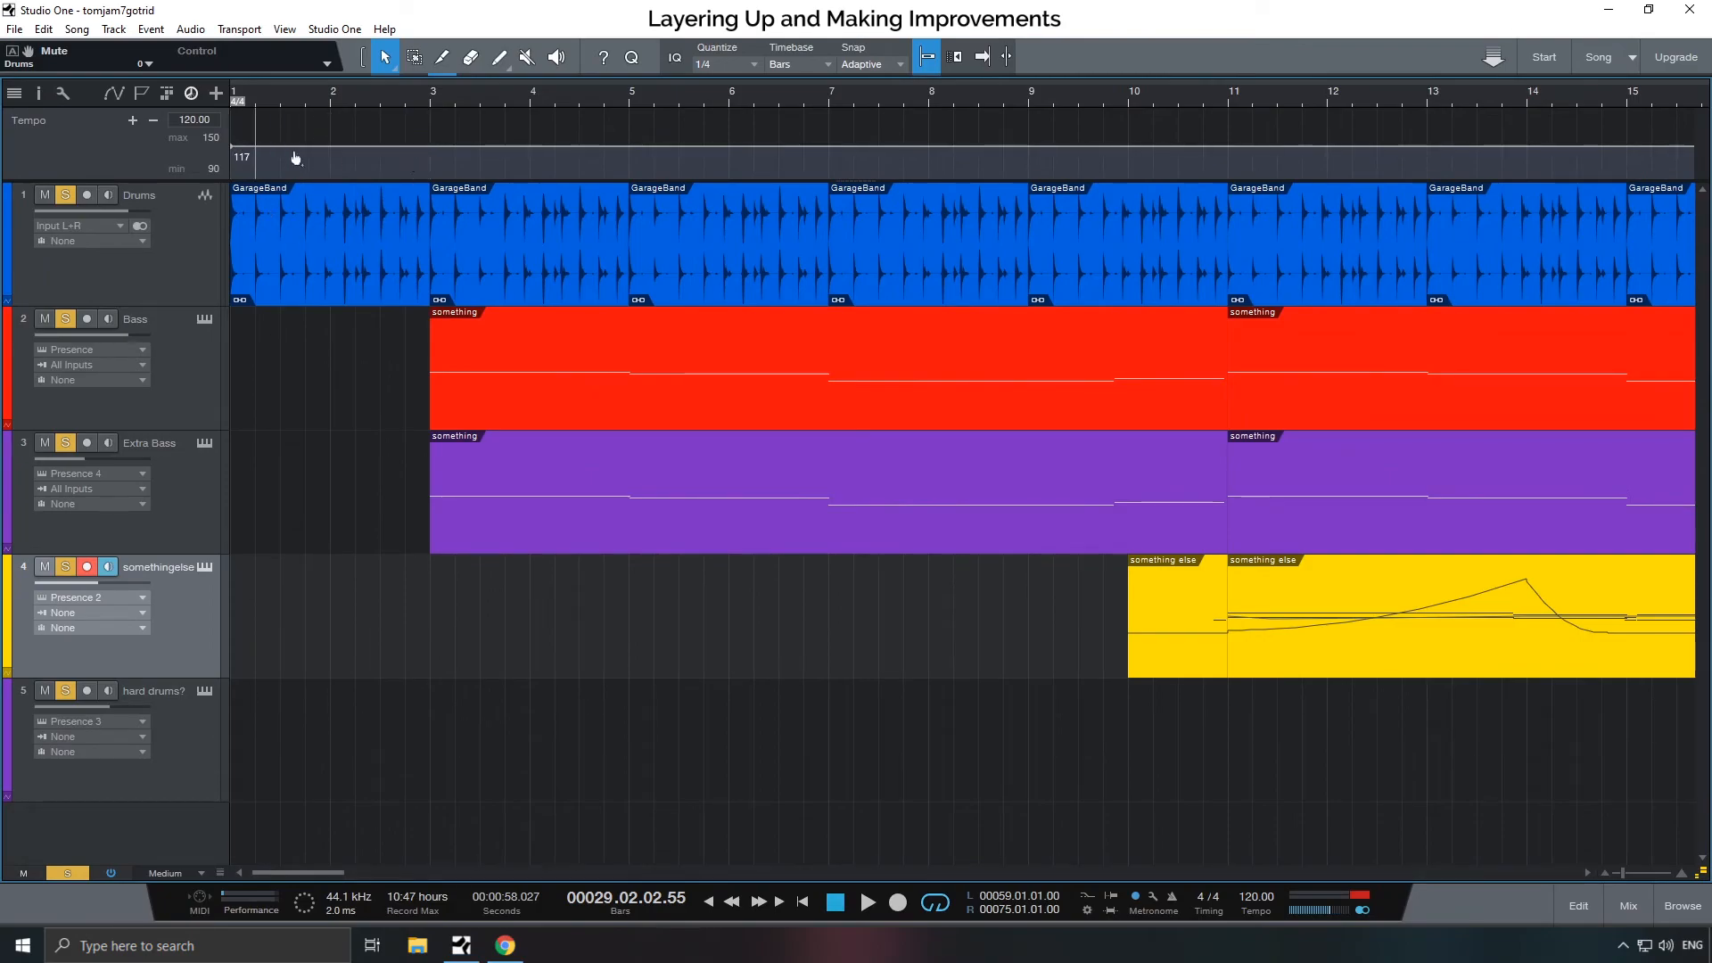
{"action": "left_click_drag", "start_coordinate": [289, 871], "coordinate": [428, 849]}
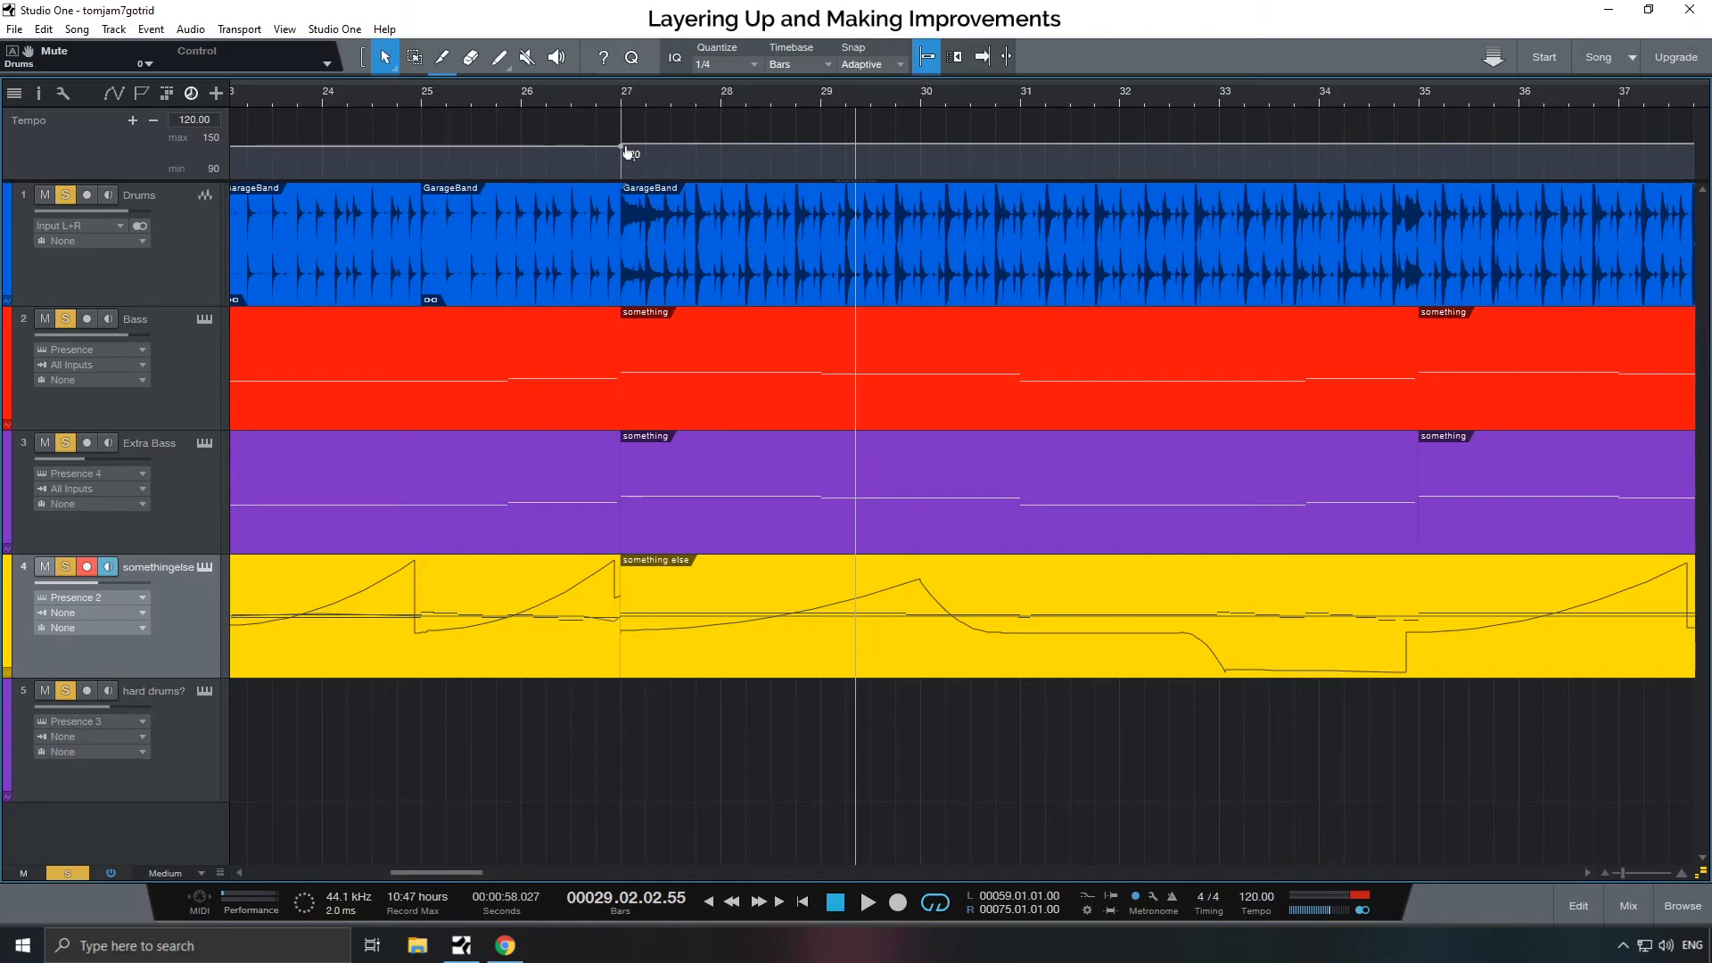
{"action": "left_click_drag", "start_coordinate": [174, 181], "coordinate": [177, 305]}
{"action": "left_click", "coordinate": [193, 93]}
{"action": "left_click", "coordinate": [192, 94]}
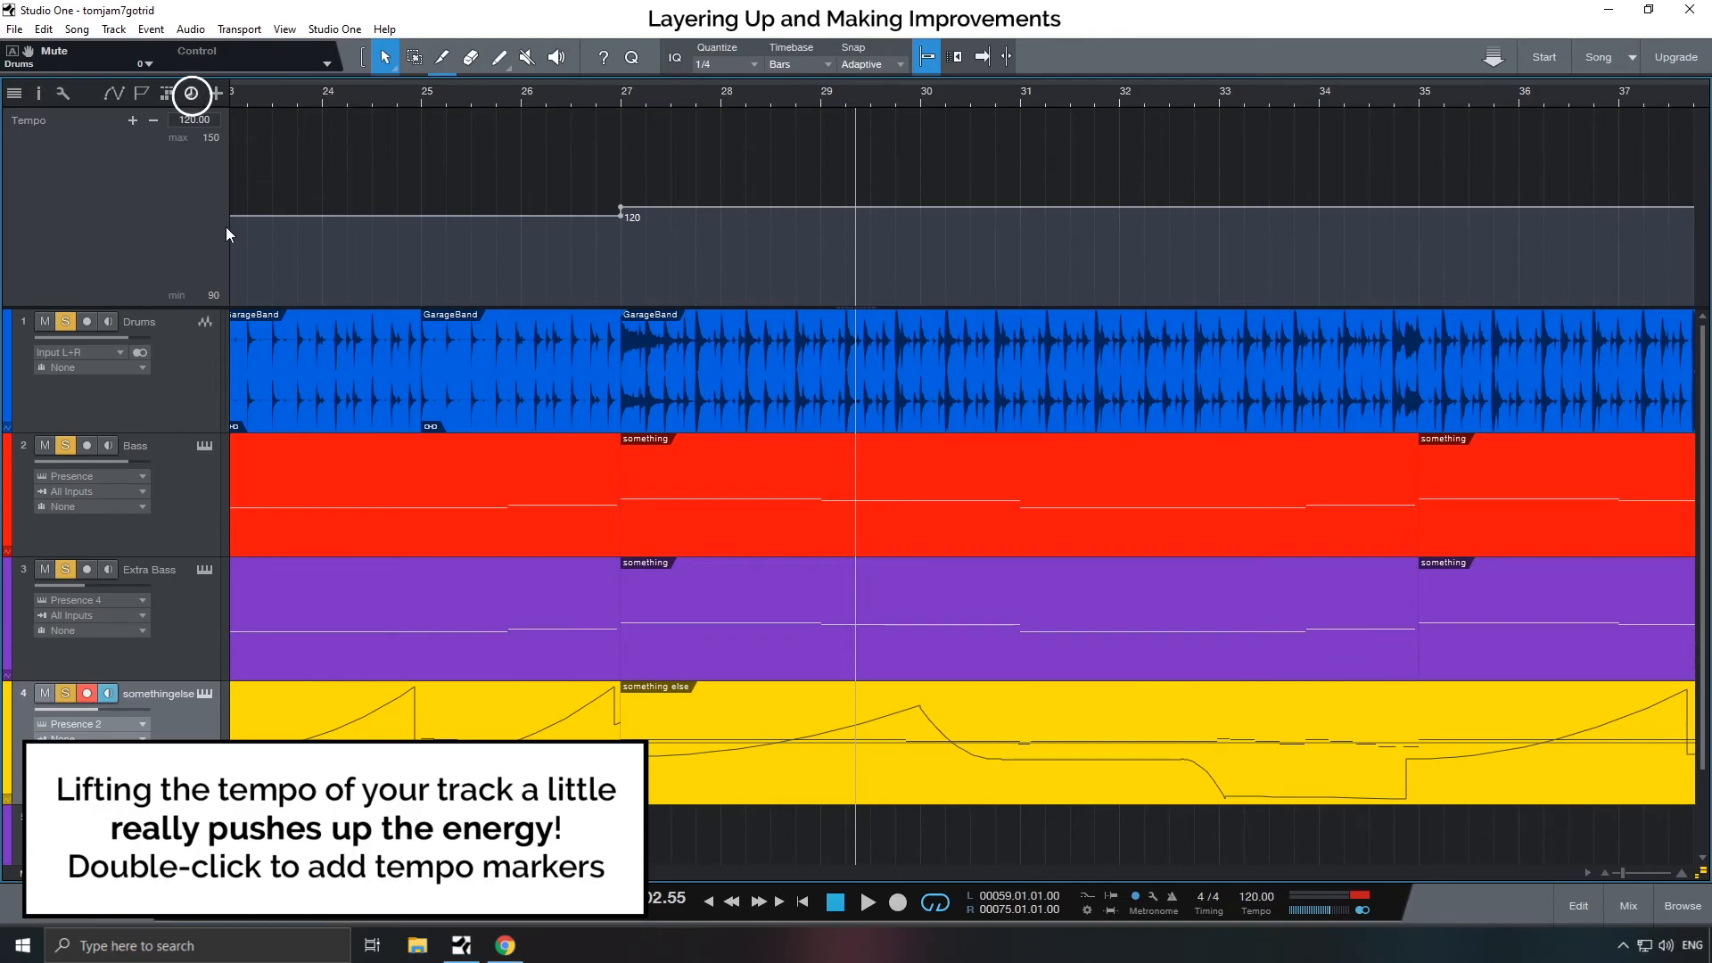
- Play the song across the 120 tempo marker at bar 27 and stop playback
{"action": "mouse_move", "coordinate": [622, 211]}
{"action": "left_mouse_down"}
{"action": "mouse_move", "coordinate": [657, 199]}
{"action": "mouse_move", "coordinate": [764, 286]}
{"action": "mouse_move", "coordinate": [625, 210]}
{"action": "left_mouse_up"}
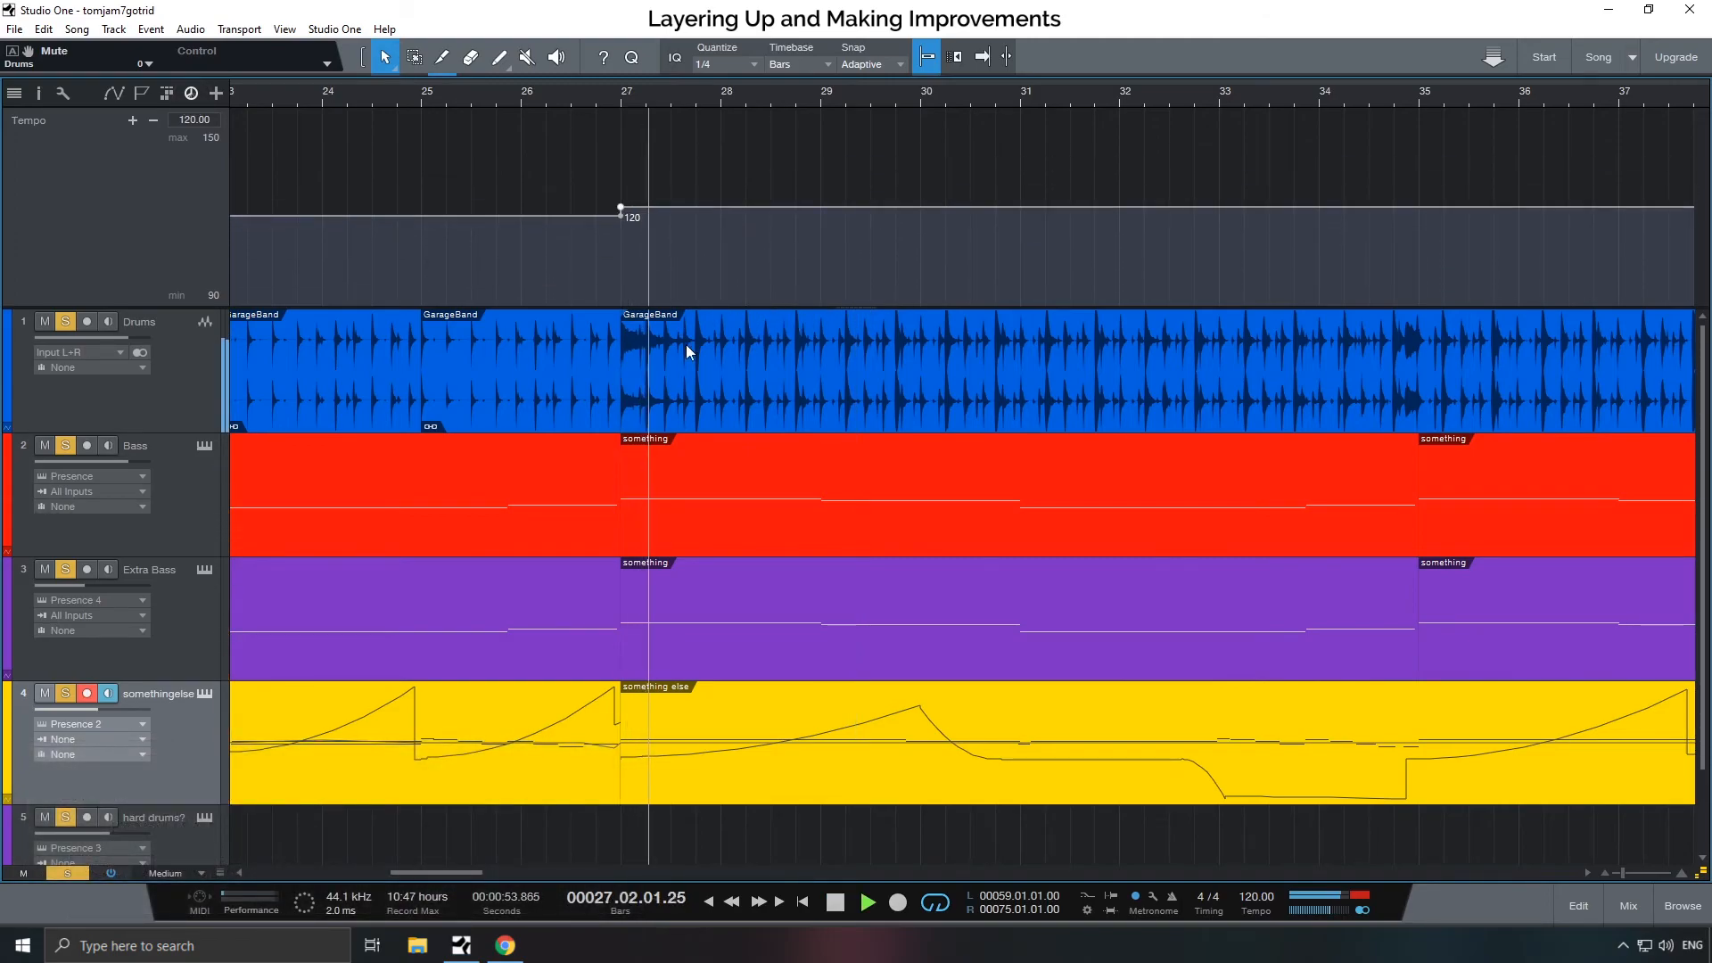
{"action": "key", "text": "space"}
{"action": "left_click_drag", "start_coordinate": [1622, 873], "coordinate": [1612, 878]}
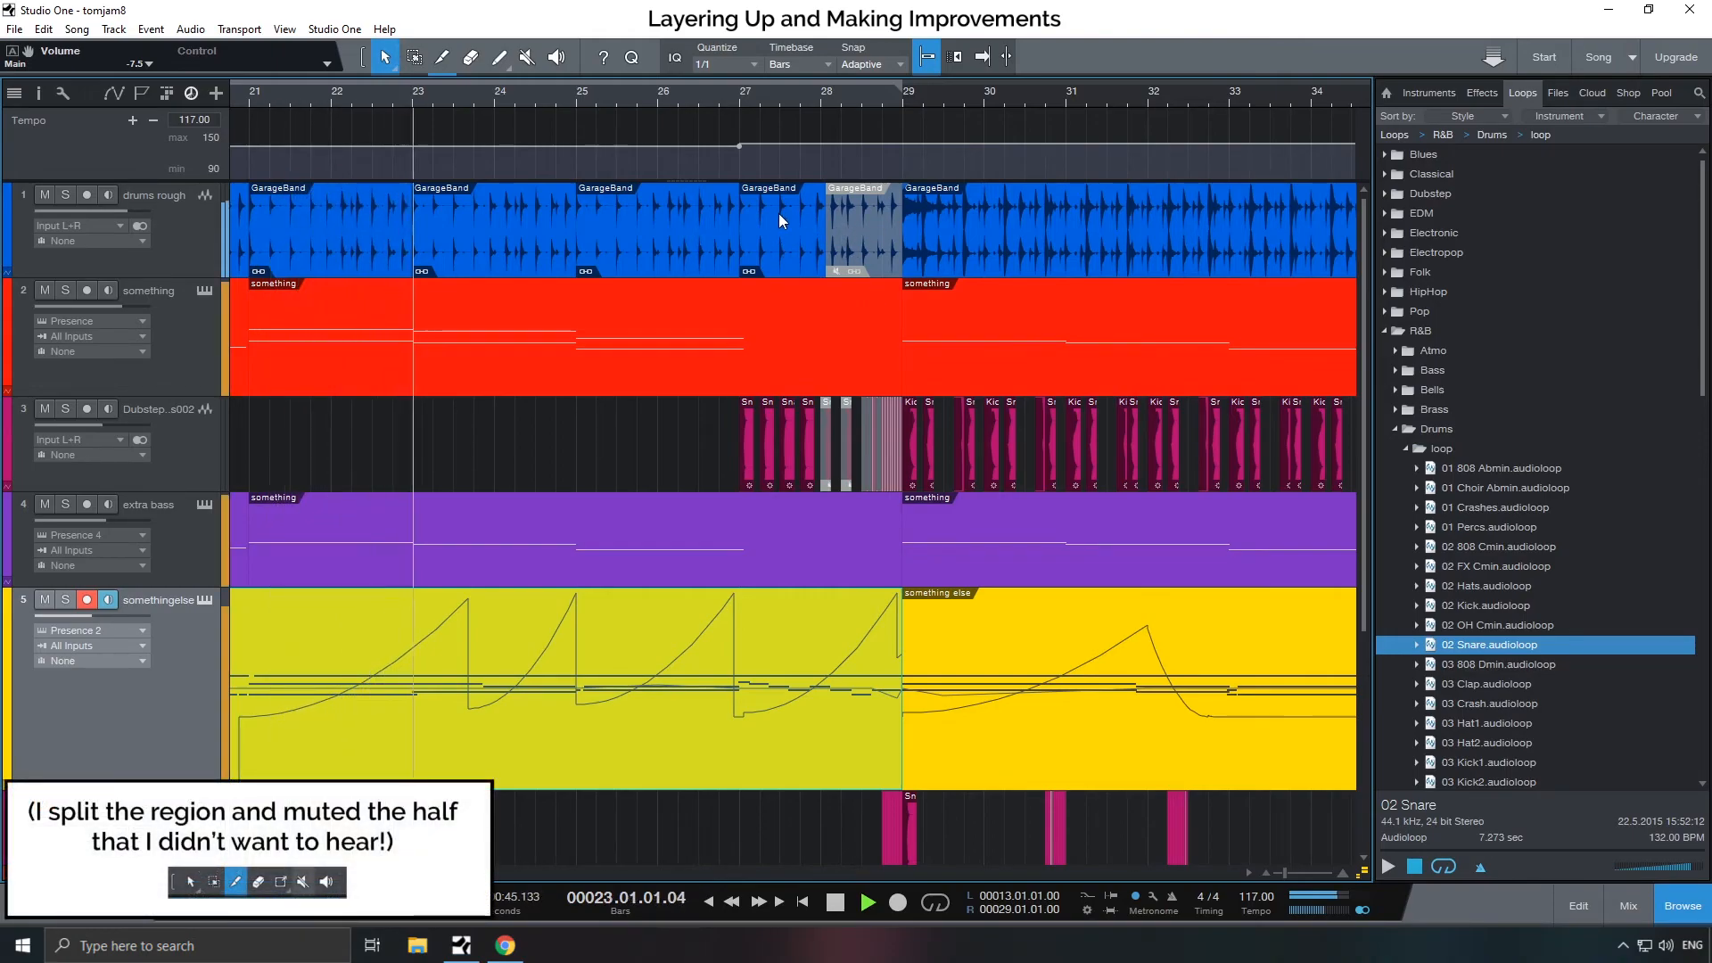
- Examine the split, muted drum region and the added snare, kick and hat samples around bars 27 to 29 during playback
{"action": "left_click_drag", "start_coordinate": [1284, 873], "coordinate": [1289, 868]}
{"action": "left_click", "coordinate": [1250, 874]}
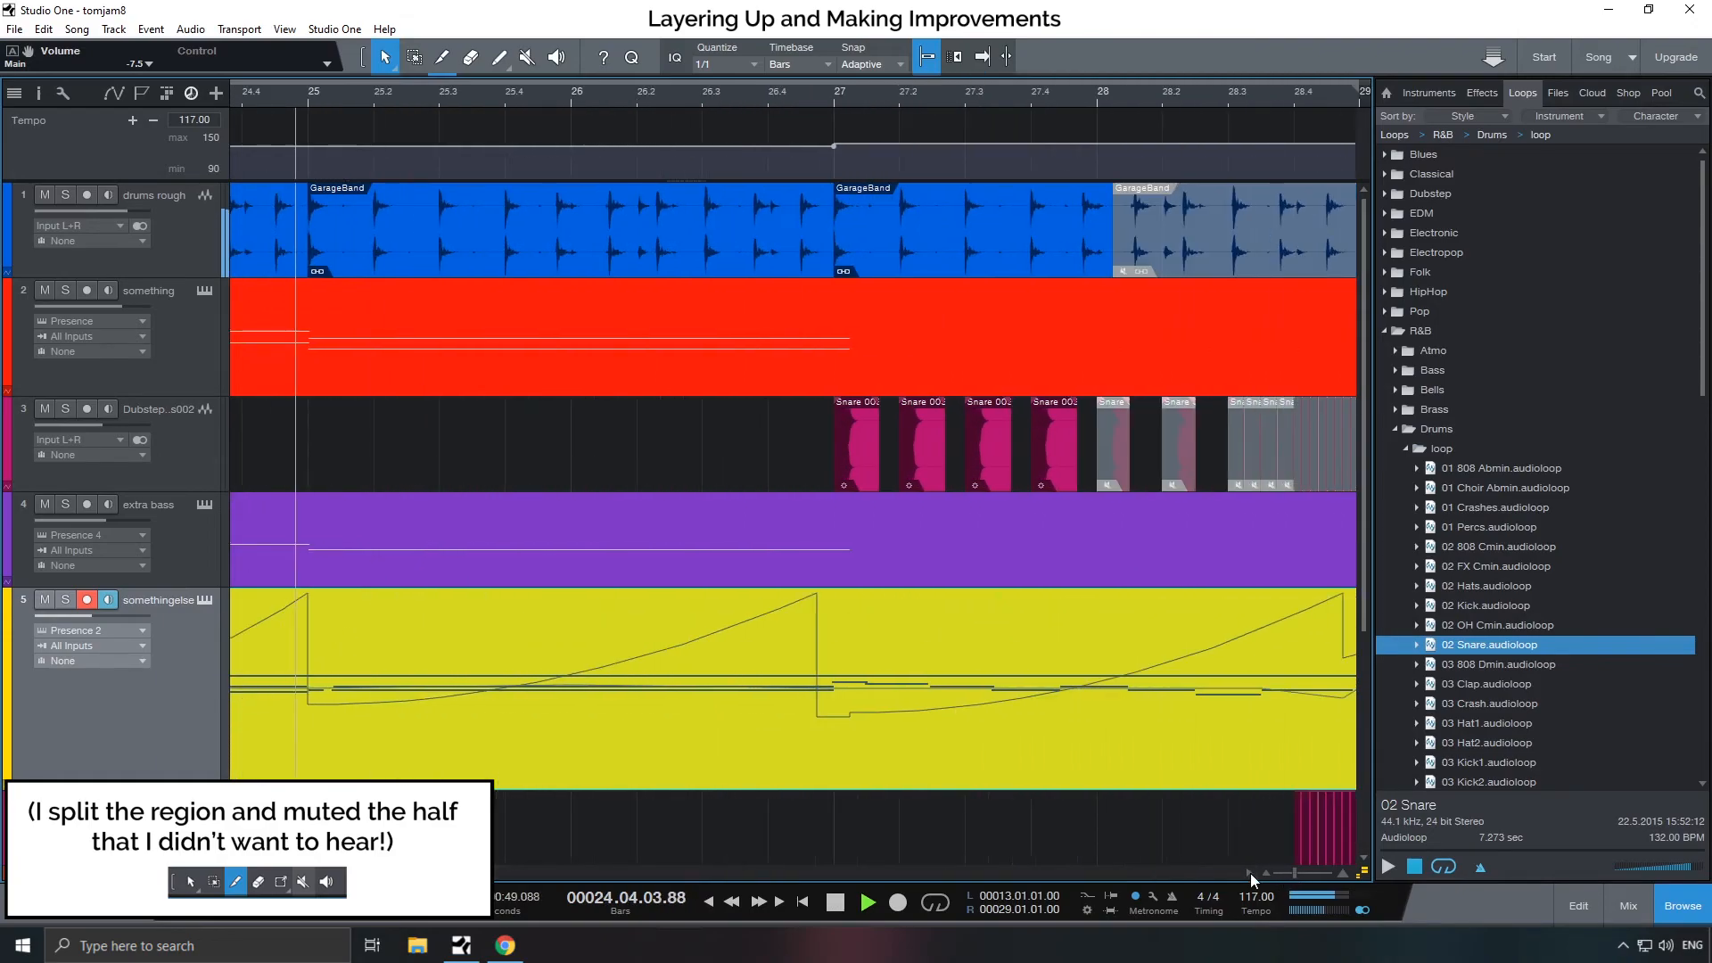
{"action": "left_click", "coordinate": [1250, 874]}
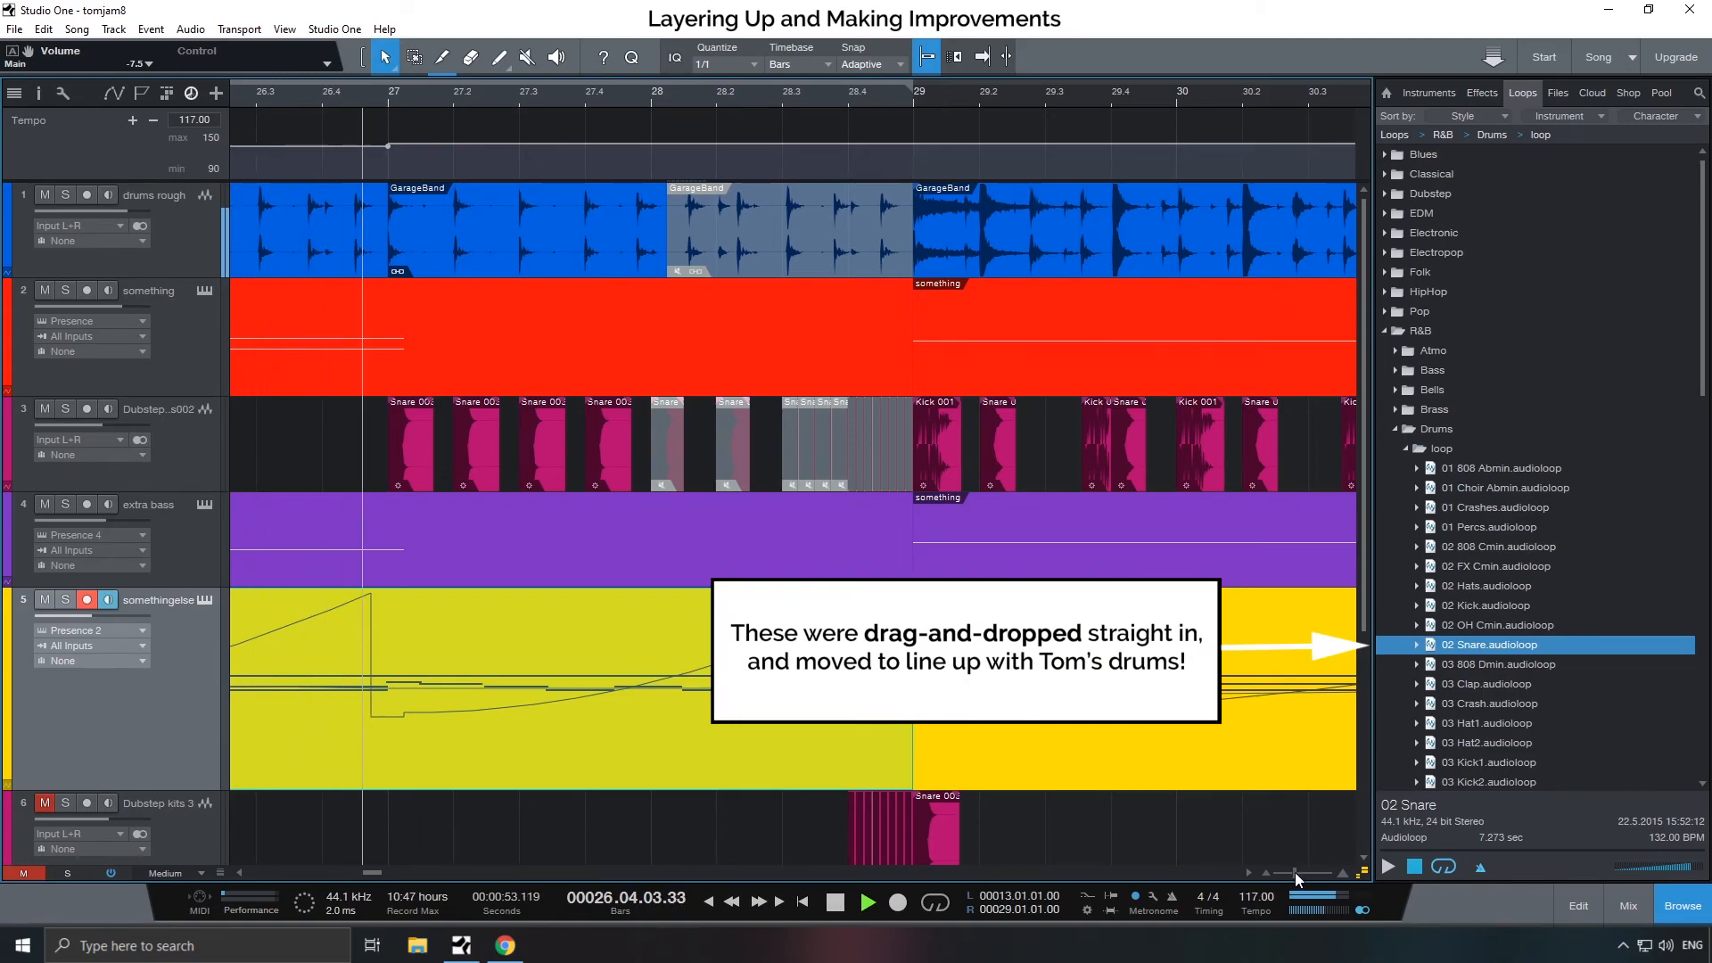
{"action": "left_click_drag", "start_coordinate": [1295, 872], "coordinate": [1289, 870]}
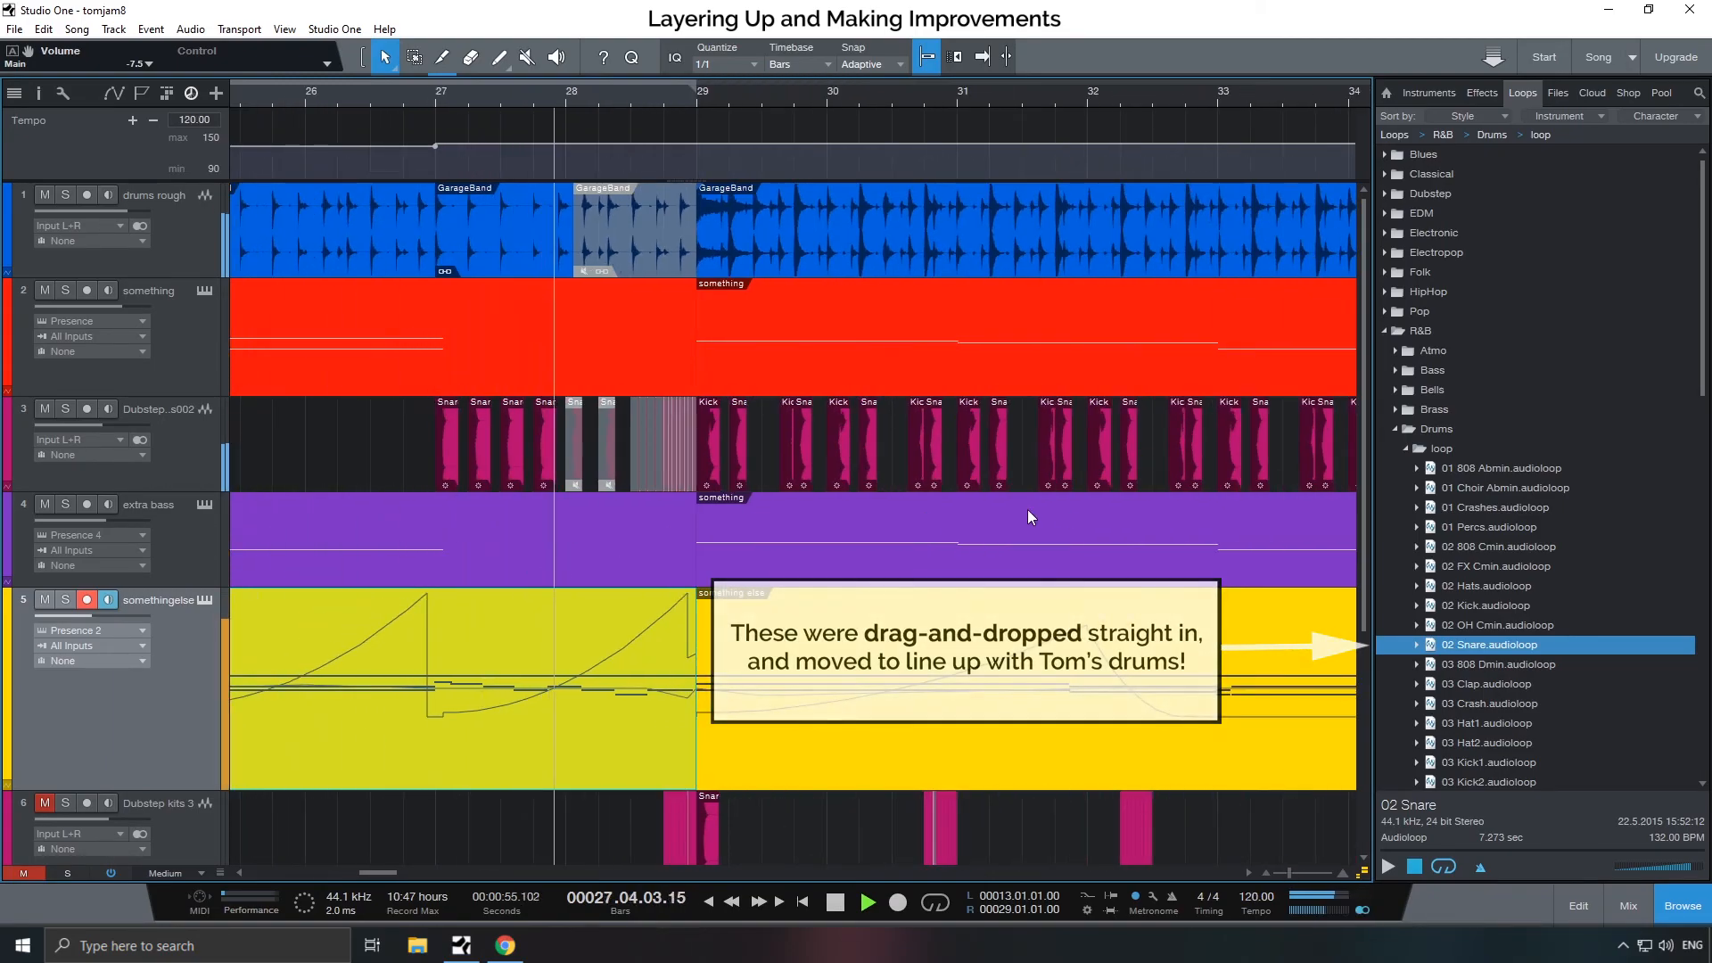
{"action": "scroll", "coordinate": [980, 570], "scroll_direction": "down", "scroll_amount": 2}
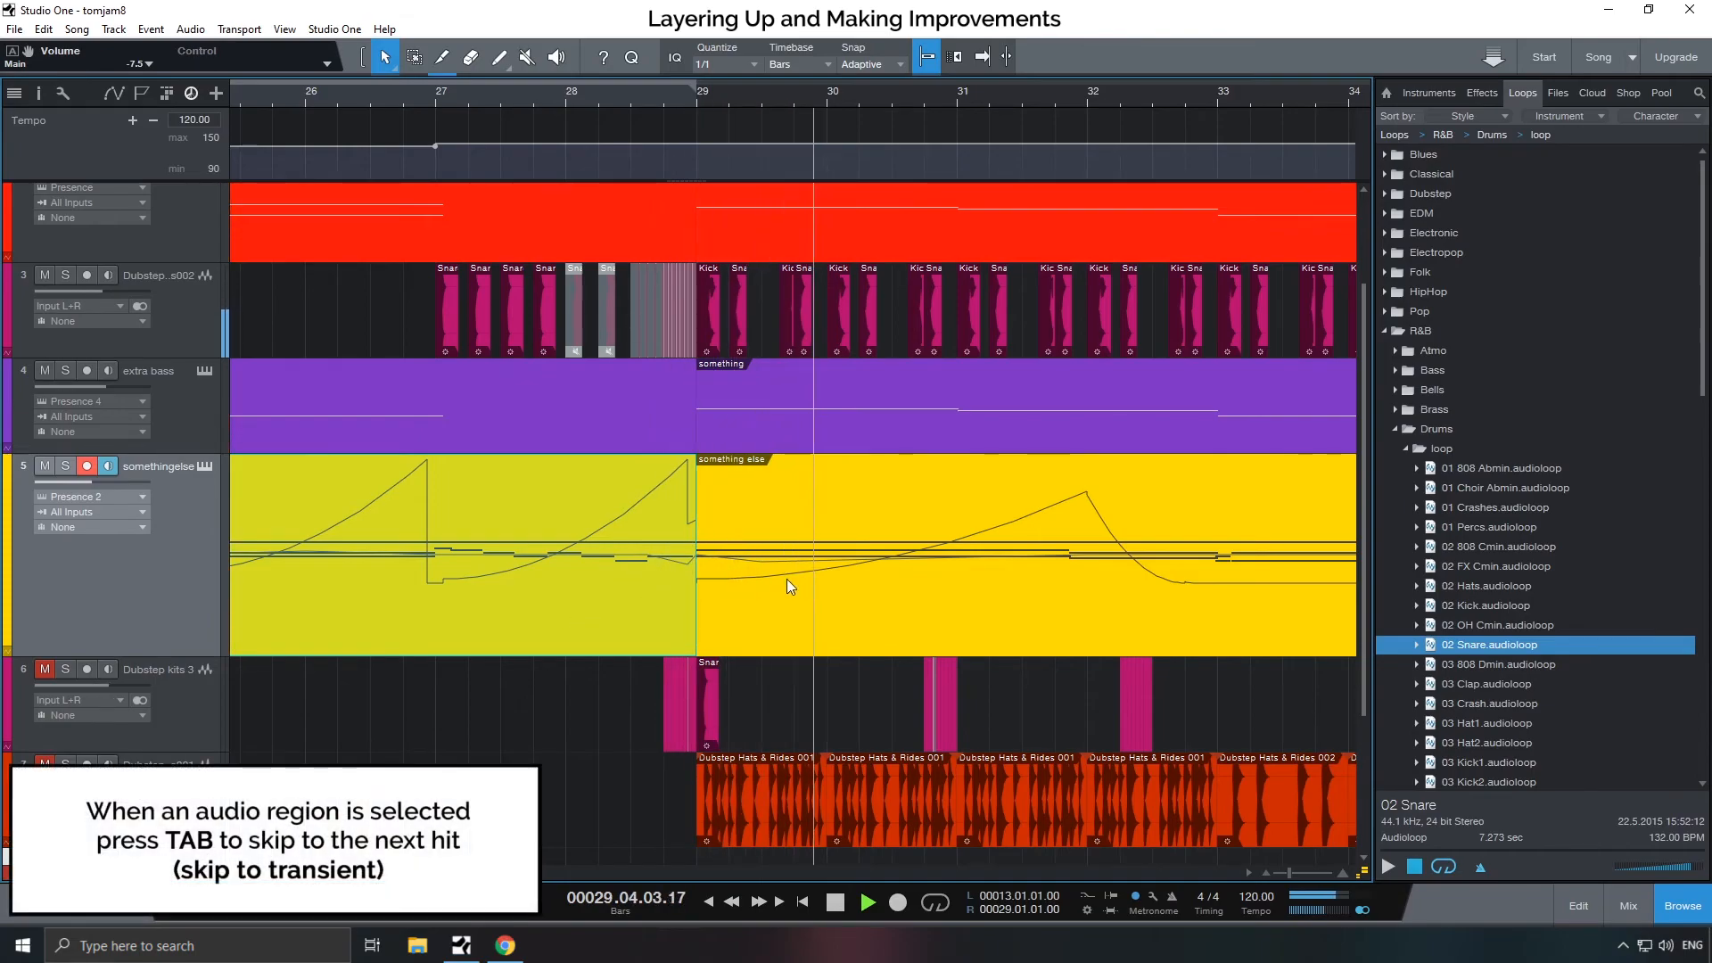
{"action": "scroll", "coordinate": [793, 584], "scroll_direction": "up", "scroll_amount": 1}
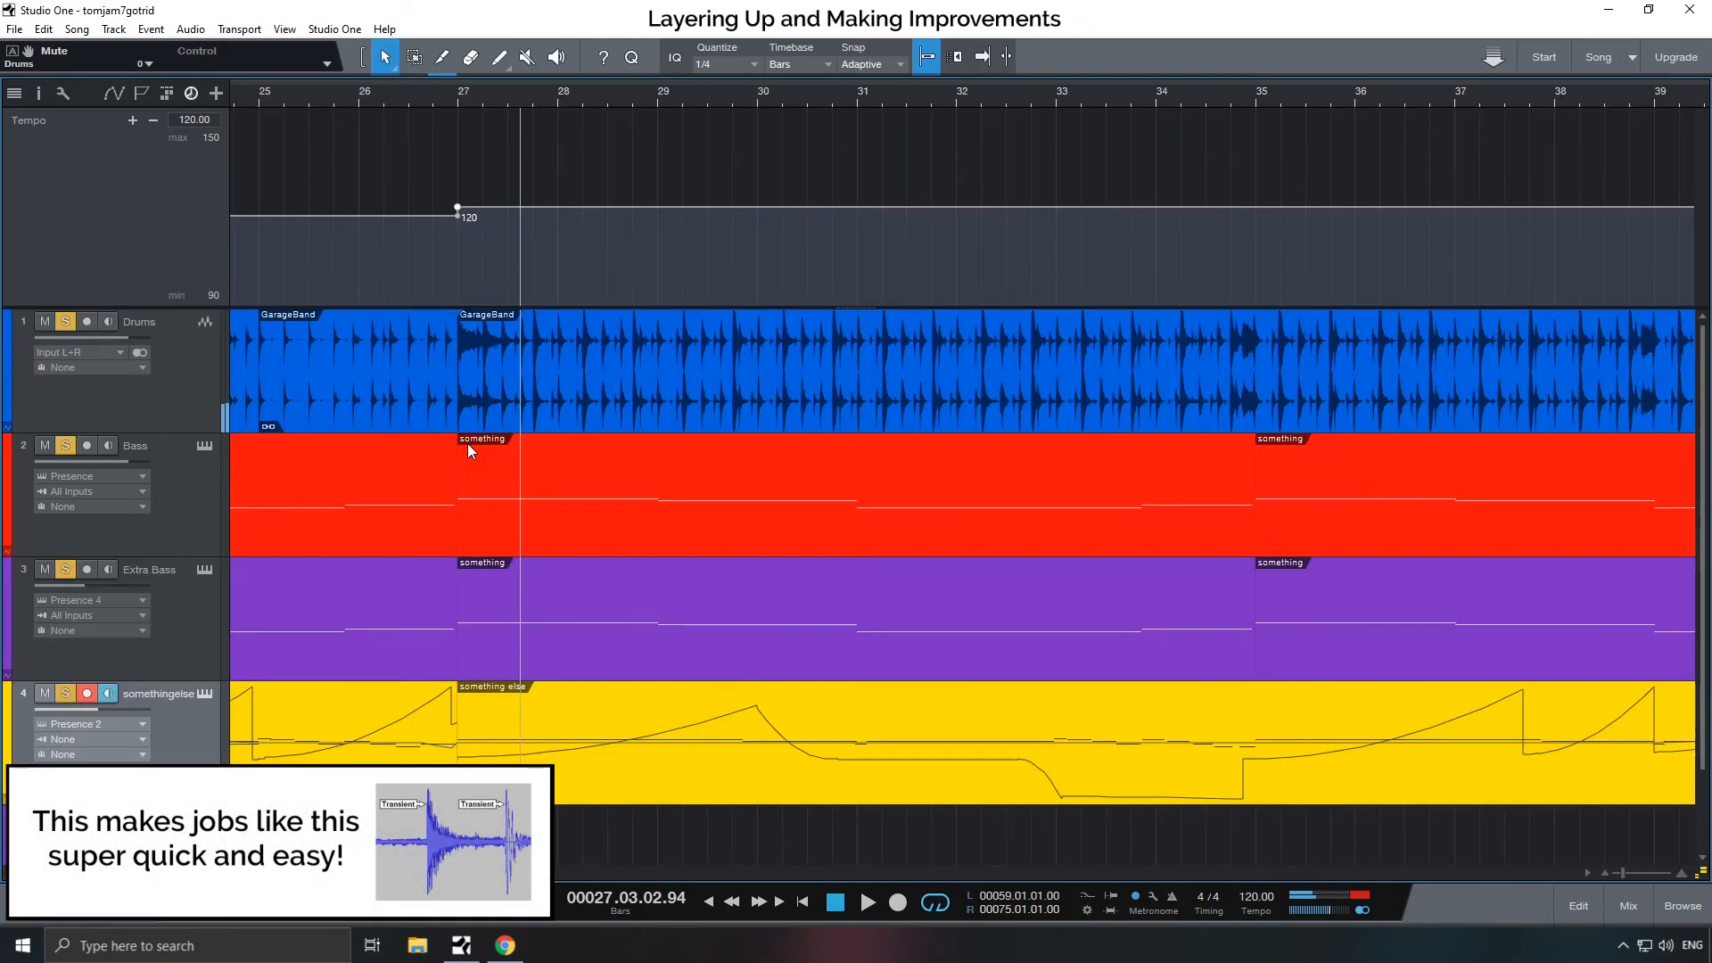
- Switch to the Drum Idea Rough Mix 2 song
{"action": "left_click", "coordinate": [15, 29]}
{"action": "left_click", "coordinate": [47, 75]}
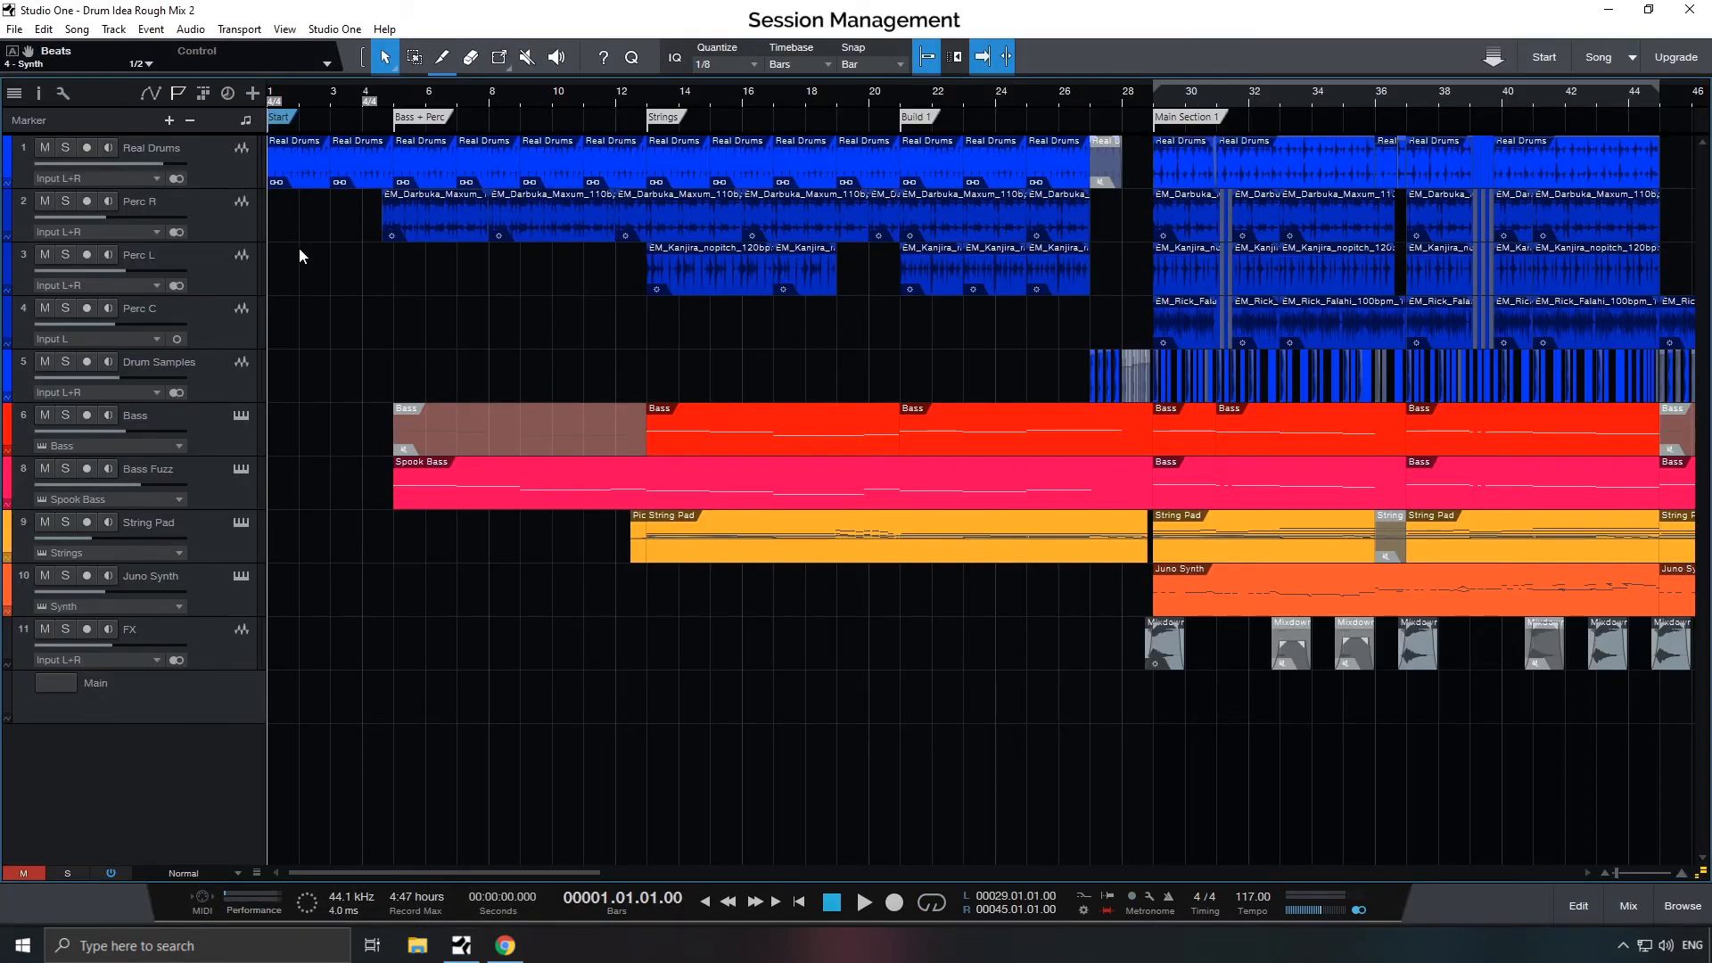
- Select the Perc R through Drum Samples tracks, move them below Juno Synth and return them to just under Real Drums
{"action": "left_click", "coordinate": [187, 202]}
{"action": "left_click", "coordinate": [197, 363], "text": "shift"}
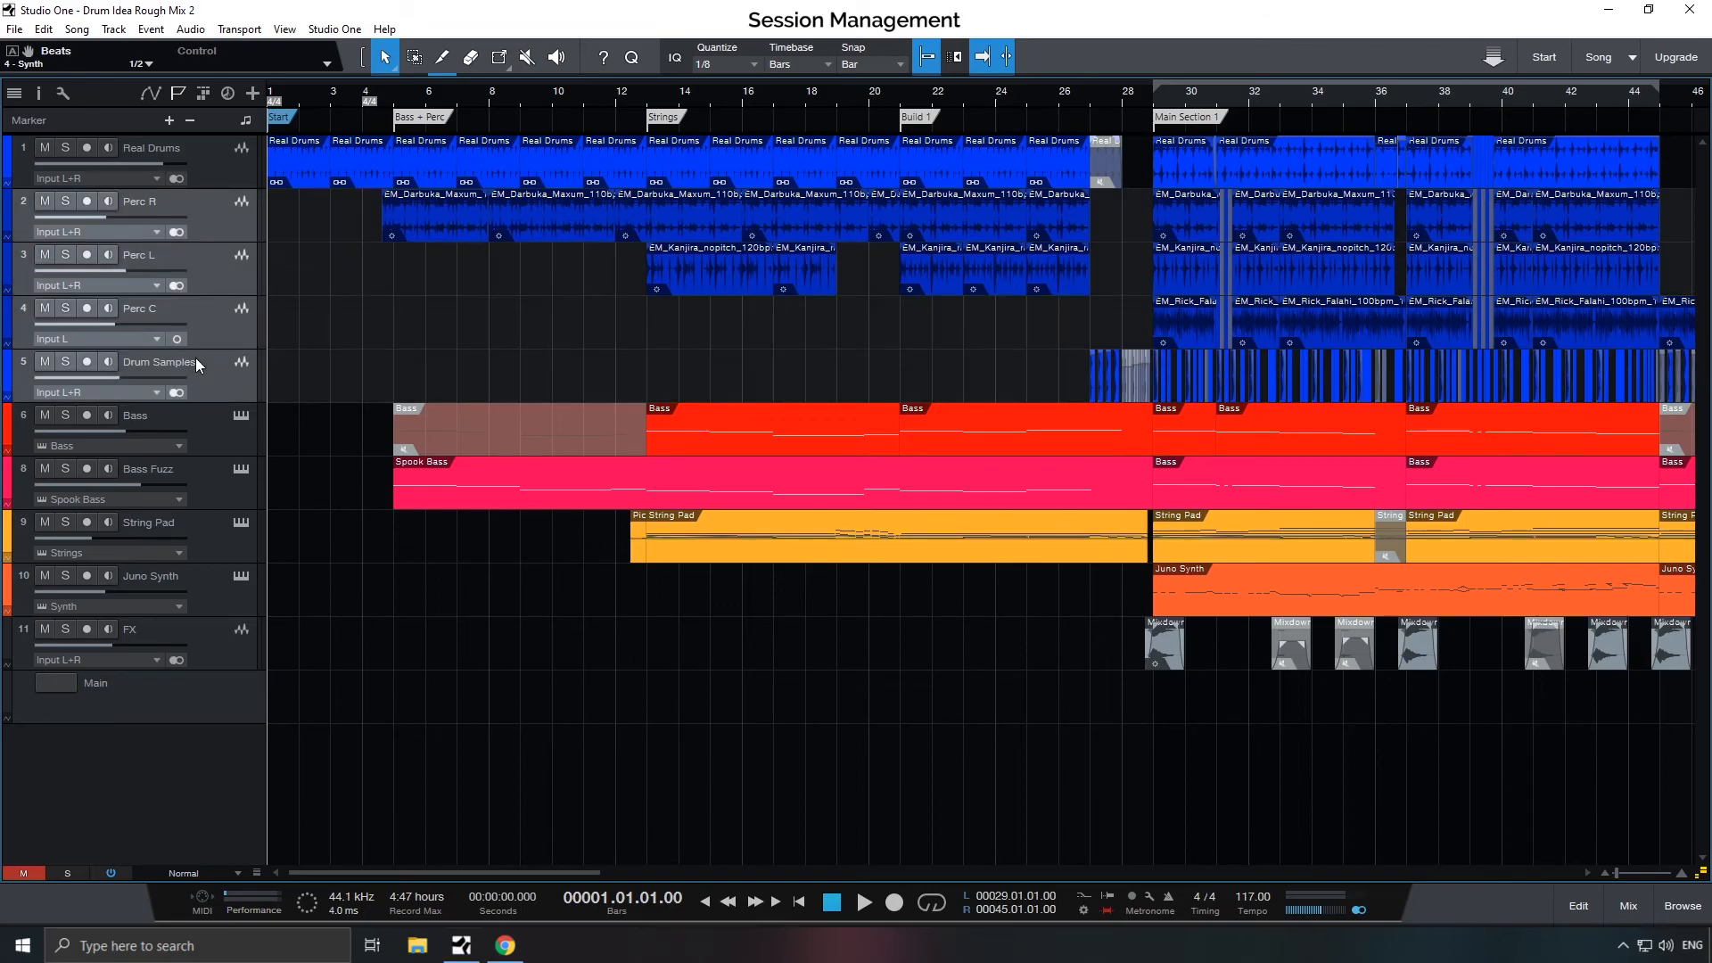
{"action": "left_click_drag", "start_coordinate": [191, 239], "coordinate": [192, 618]}
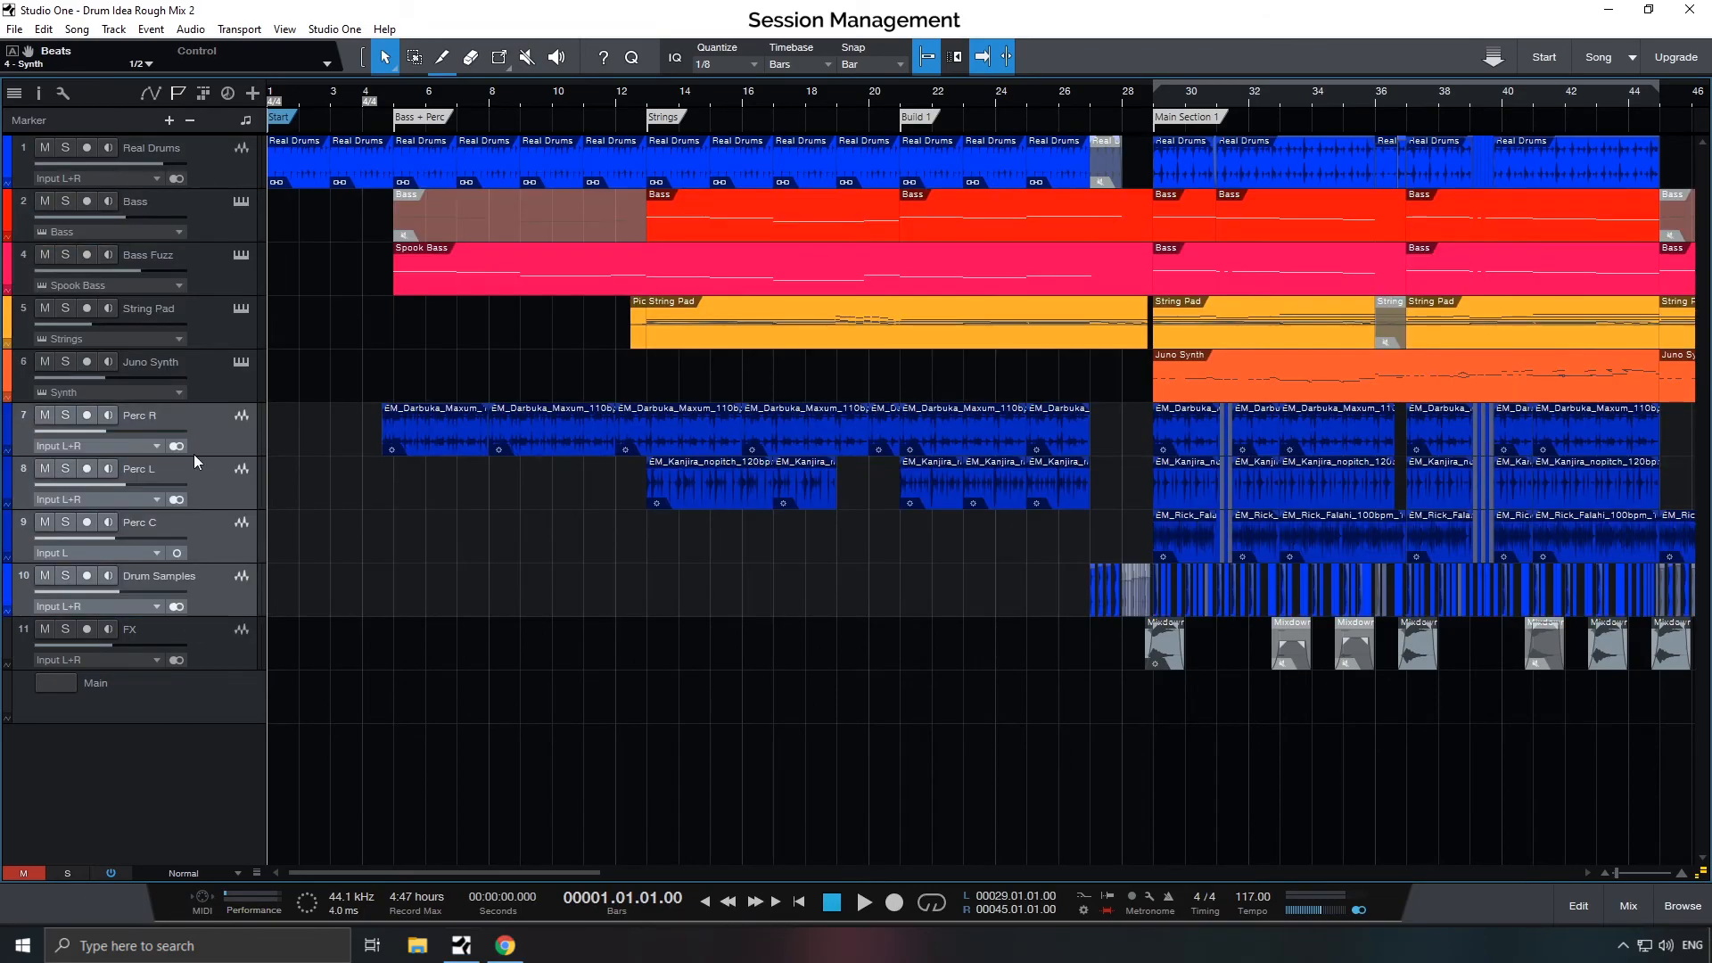
{"action": "left_click_drag", "start_coordinate": [191, 406], "coordinate": [189, 196]}
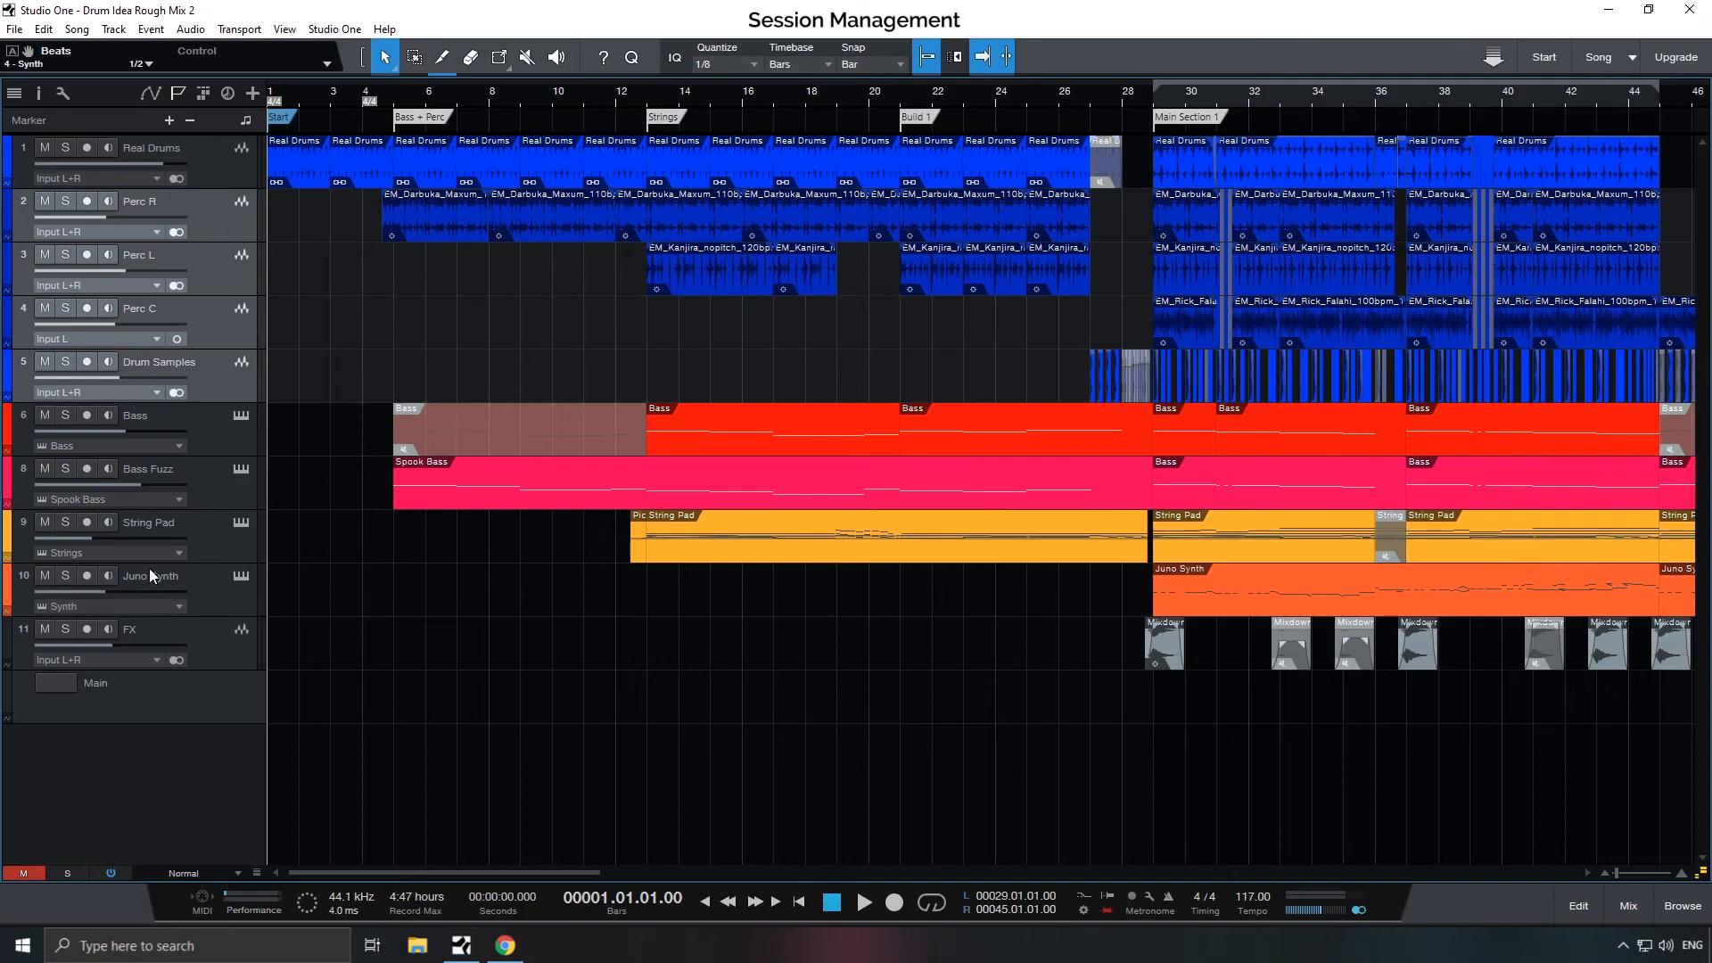
- Place the playhead at Main Section 1 and try a muted red colour on the Perc R through Drum Samples tracks
{"action": "left_click", "coordinate": [1152, 105]}
{"action": "left_click", "coordinate": [5, 216]}
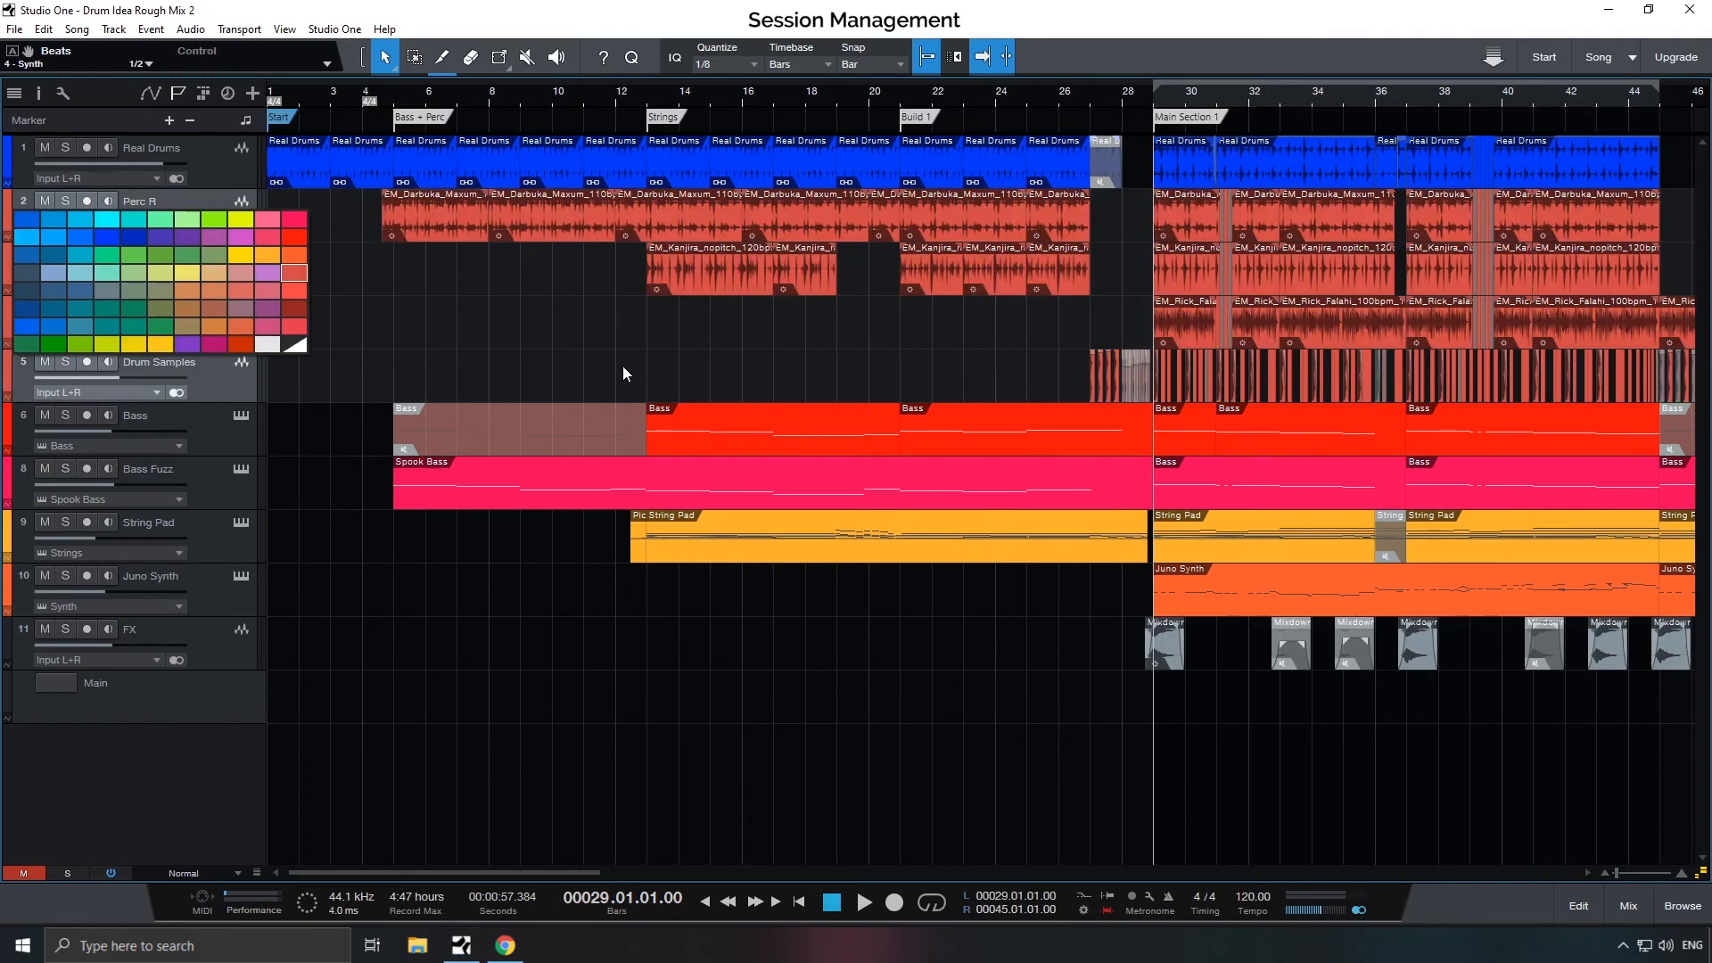
{"action": "left_click", "coordinate": [232, 155]}
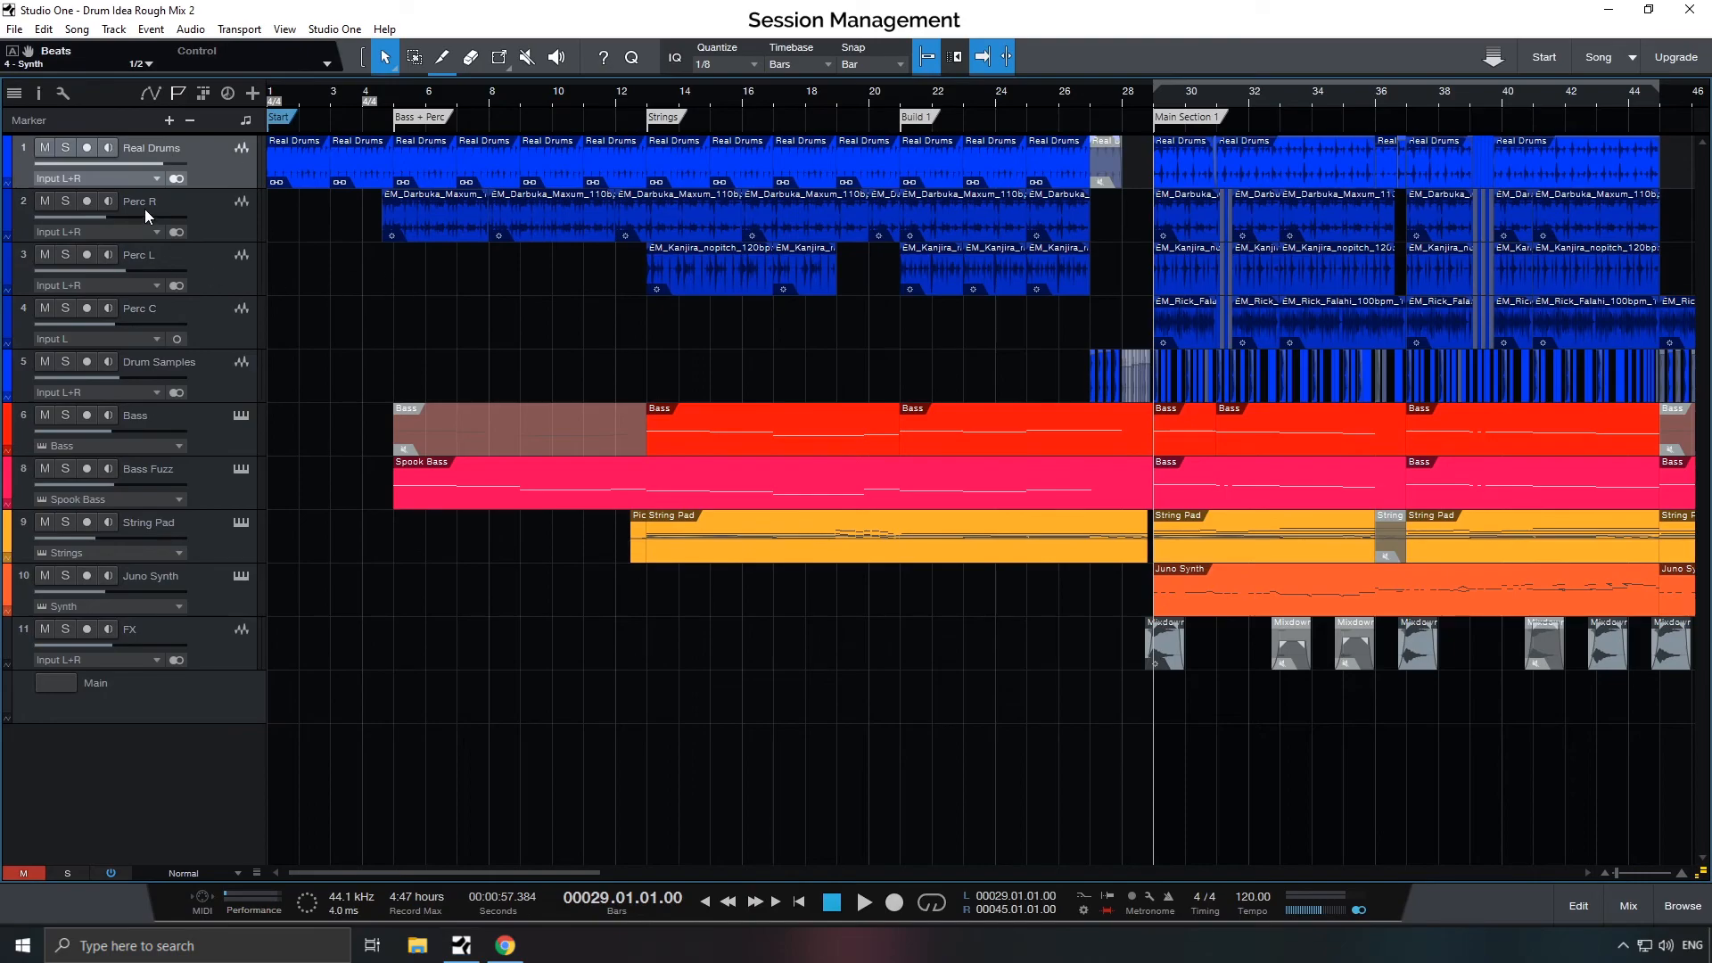
- Select the Real Drums through Drum Samples tracks together, try moving them down towards FX, and undo the move
{"action": "left_click", "coordinate": [145, 208], "text": "ctrl"}
{"action": "left_click", "coordinate": [178, 272], "text": "ctrl"}
{"action": "left_click", "coordinate": [192, 319], "text": "ctrl"}
{"action": "left_click", "coordinate": [203, 366], "text": "ctrl"}
{"action": "left_click_drag", "start_coordinate": [211, 157], "coordinate": [186, 626]}
{"action": "key", "text": "ctrl+z"}
- Deselect the Real Drums, Perc R, Perc L, Perc C and Drum Samples tracks
{"action": "left_click", "coordinate": [209, 163], "text": "ctrl"}
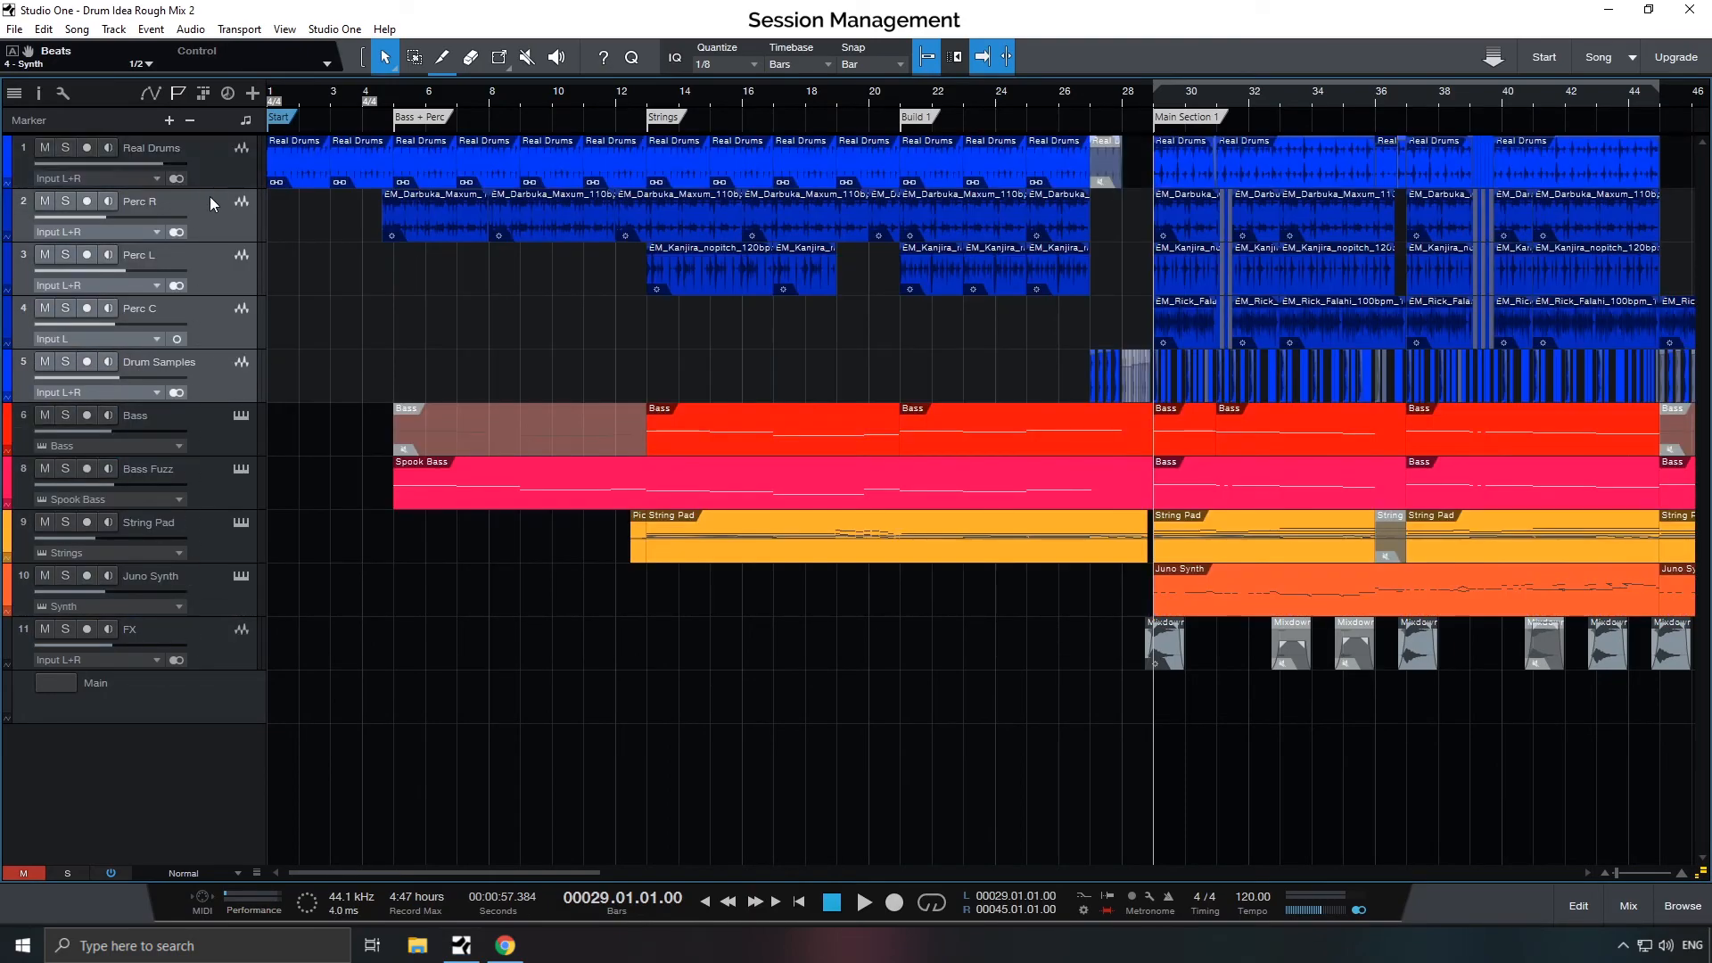
{"action": "left_click", "coordinate": [212, 207], "text": "ctrl"}
{"action": "left_click", "coordinate": [221, 262], "text": "ctrl"}
{"action": "left_click", "coordinate": [223, 321], "text": "ctrl"}
{"action": "left_click", "coordinate": [226, 370], "text": "ctrl"}
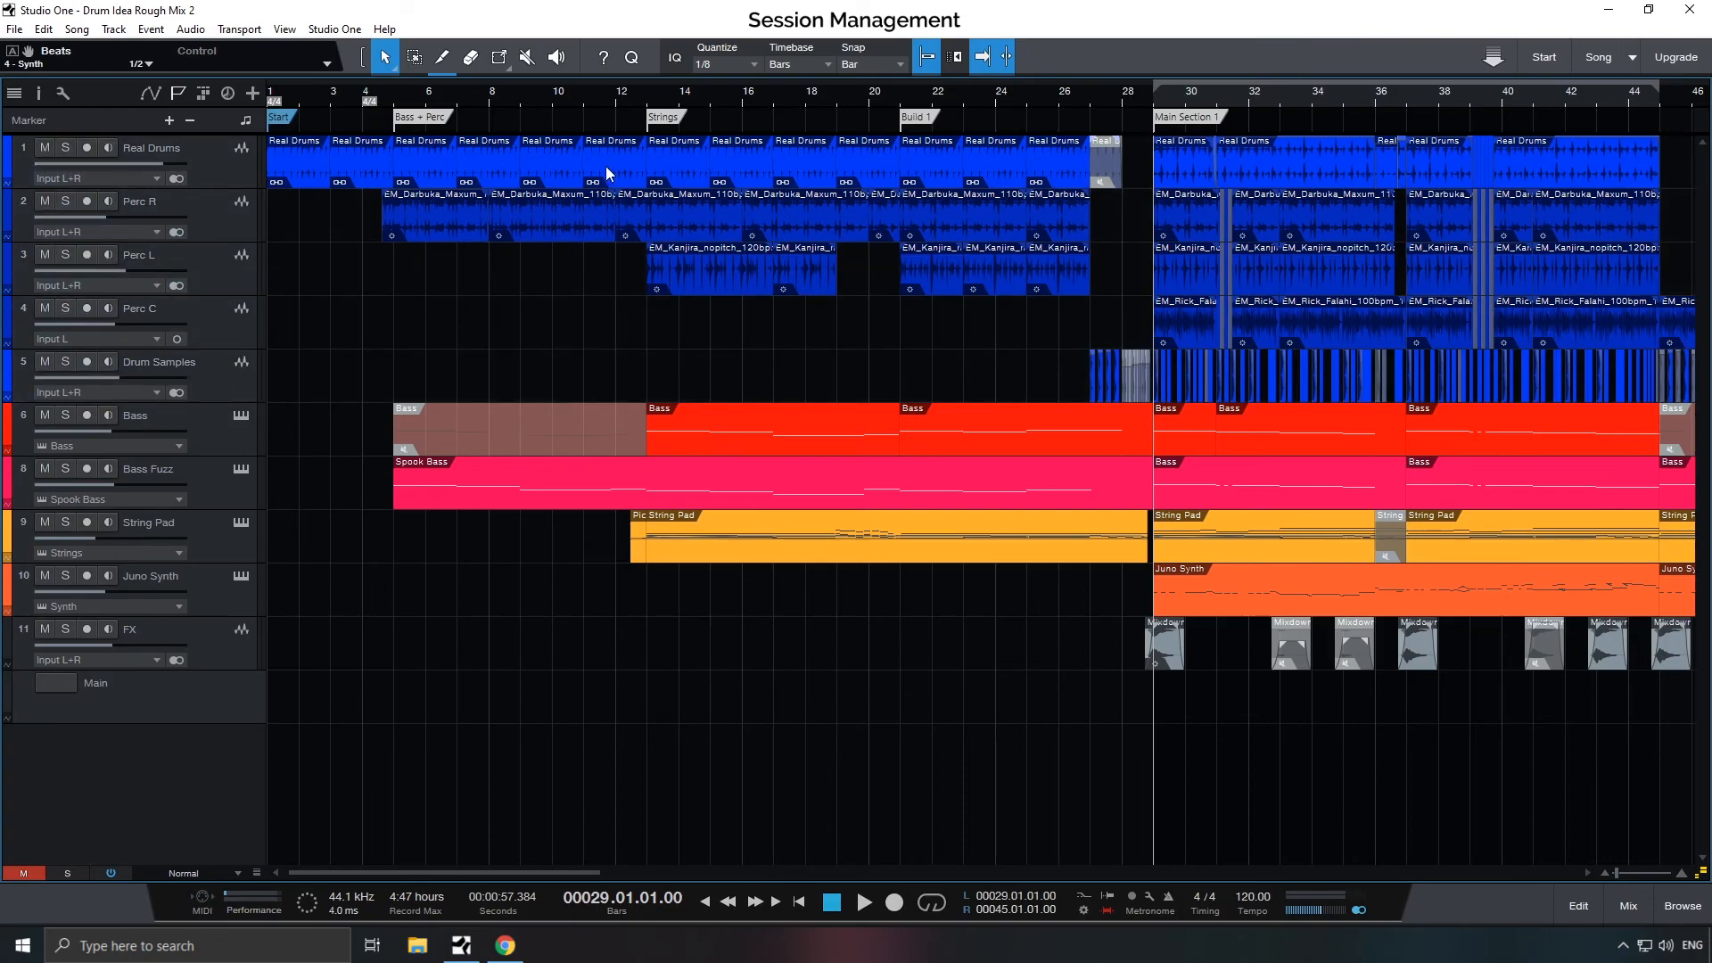
- Place the playhead at the Strings marker on bar 13, and hide and show the marker track
{"action": "left_click", "coordinate": [649, 107]}
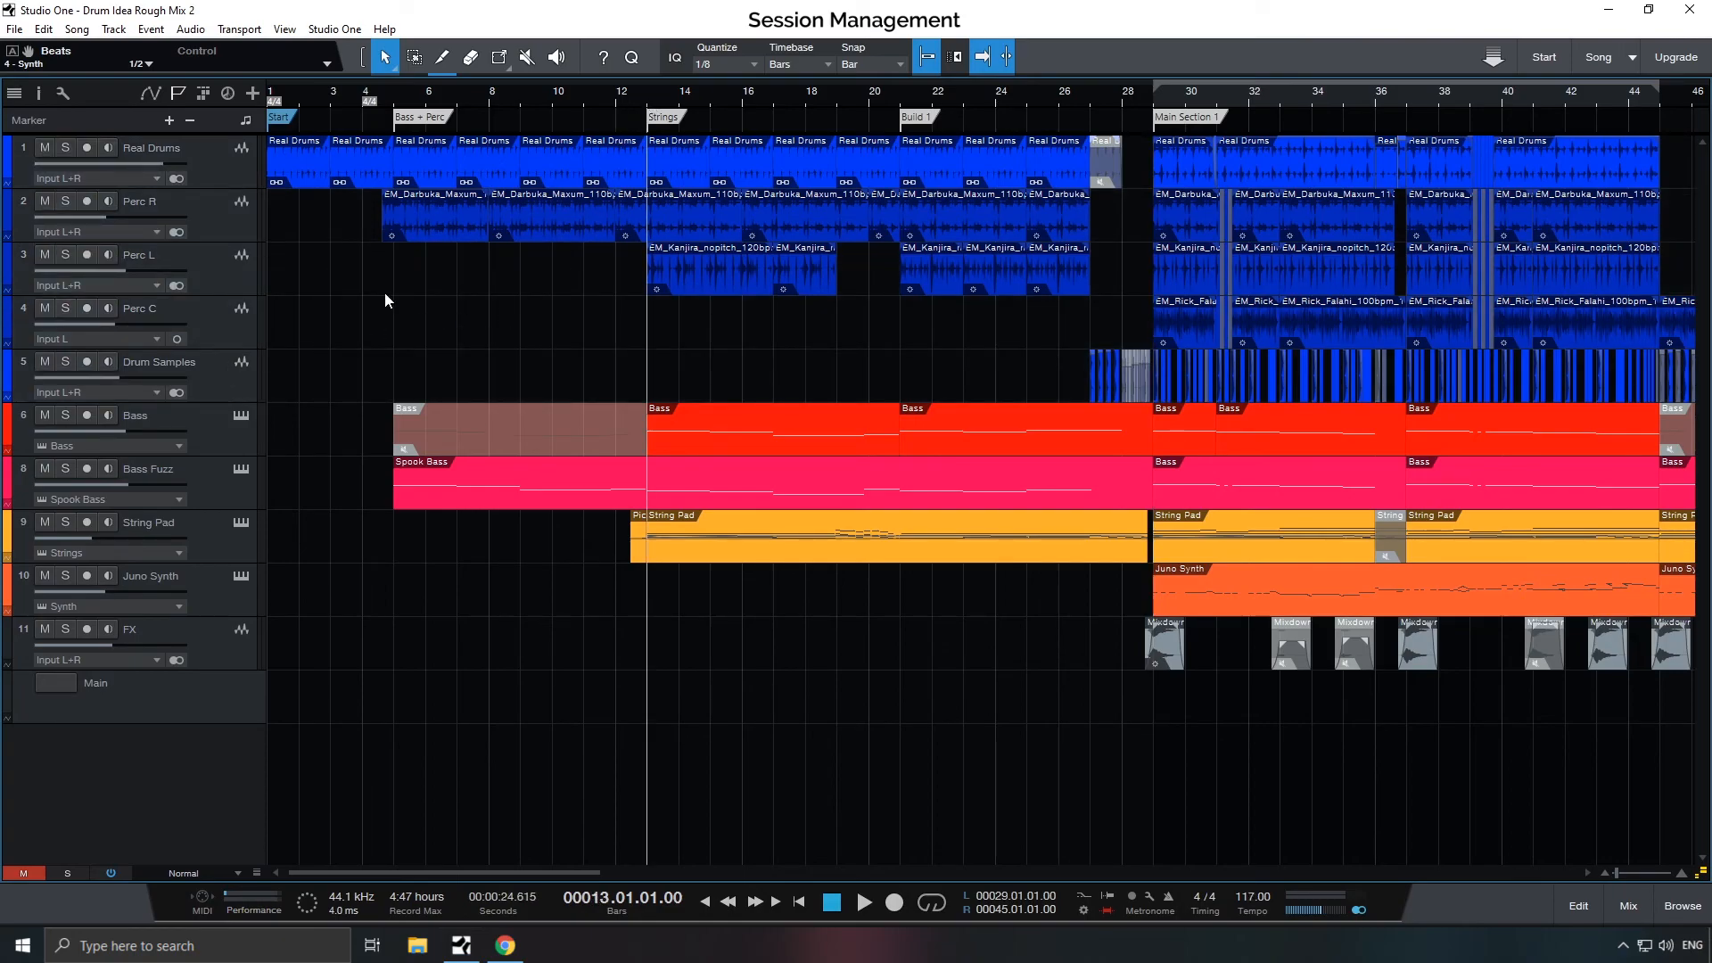
{"action": "left_click", "coordinate": [174, 92]}
{"action": "left_click", "coordinate": [174, 93]}
- Add a marker at bar 16 and rename it RENAME
{"action": "left_click", "coordinate": [744, 99]}
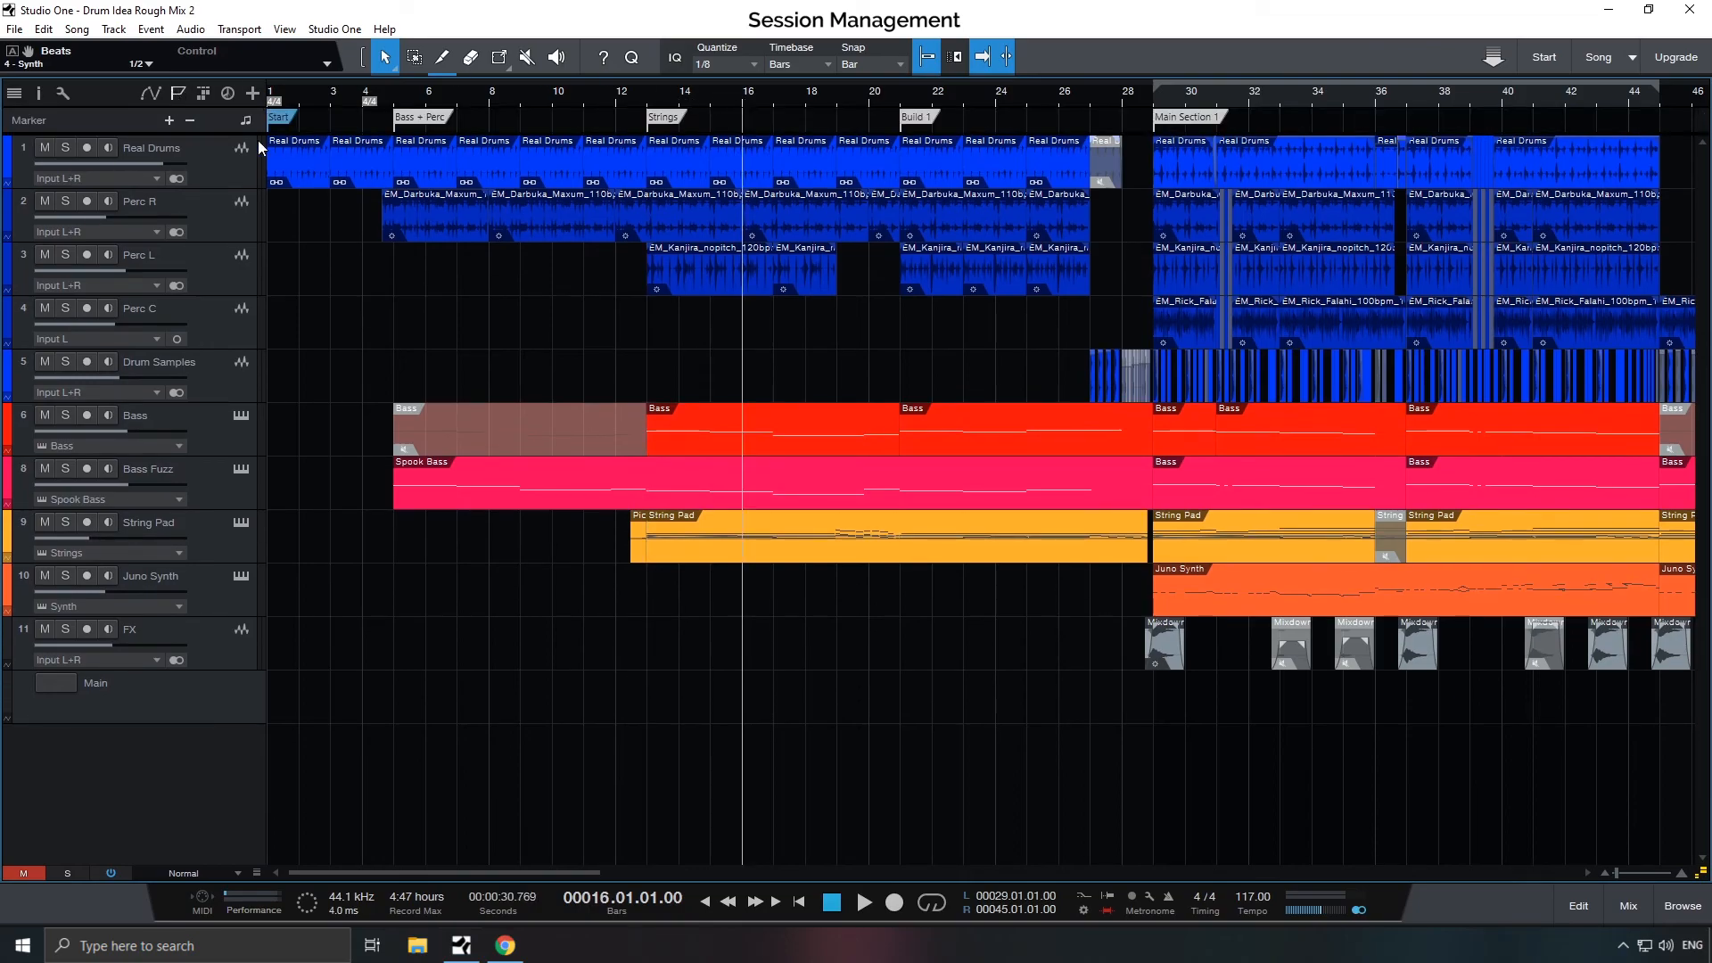
{"action": "left_click", "coordinate": [170, 121]}
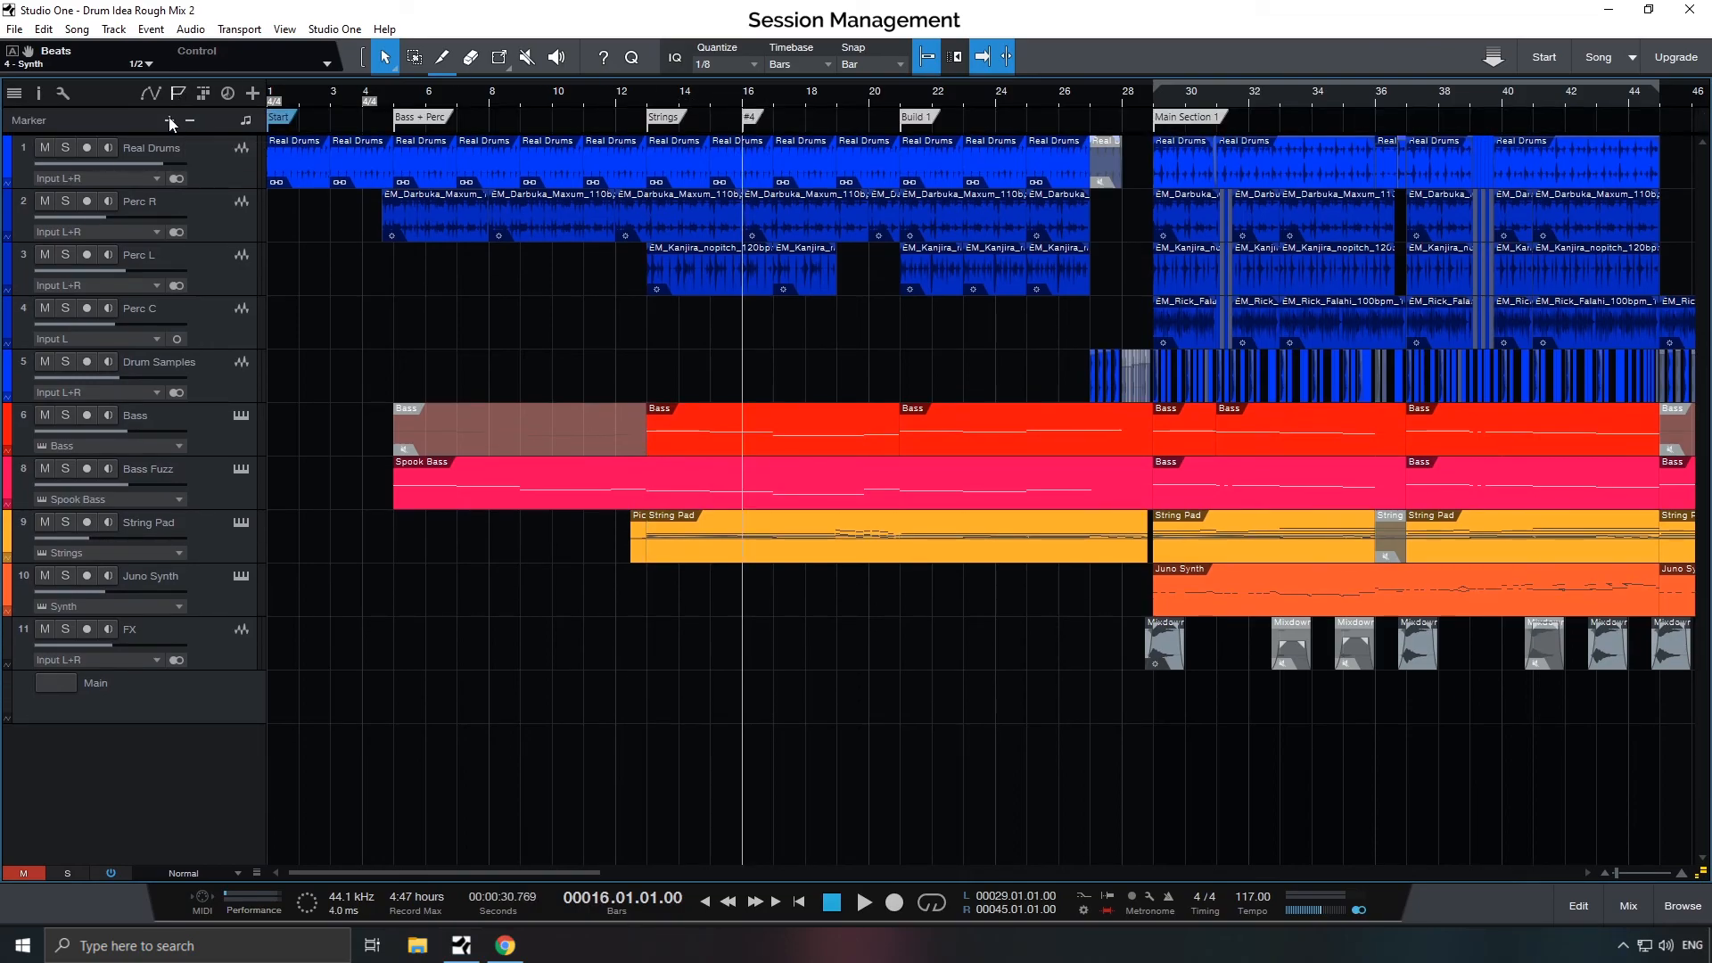
{"action": "double_click", "coordinate": [752, 114]}
{"action": "type", "text": "RENAME"}
{"action": "key", "text": "Return"}
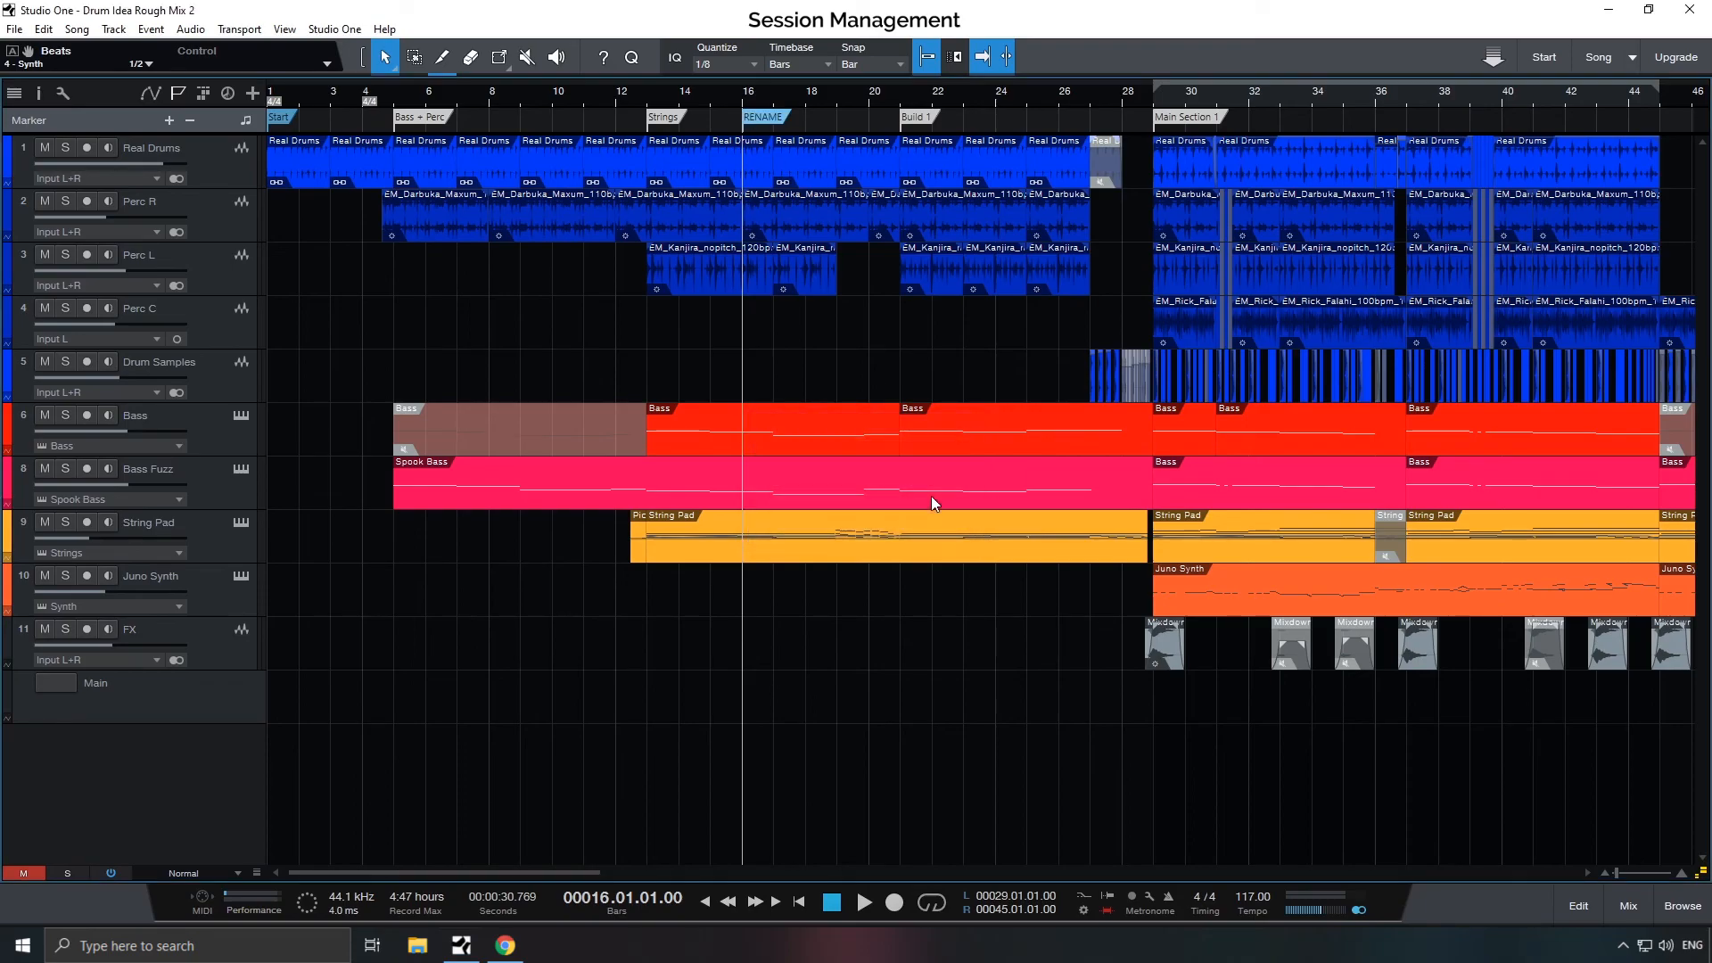
- Delete the RENAME marker at bar 16
{"action": "right_click", "coordinate": [765, 118]}
{"action": "left_click", "coordinate": [853, 193]}
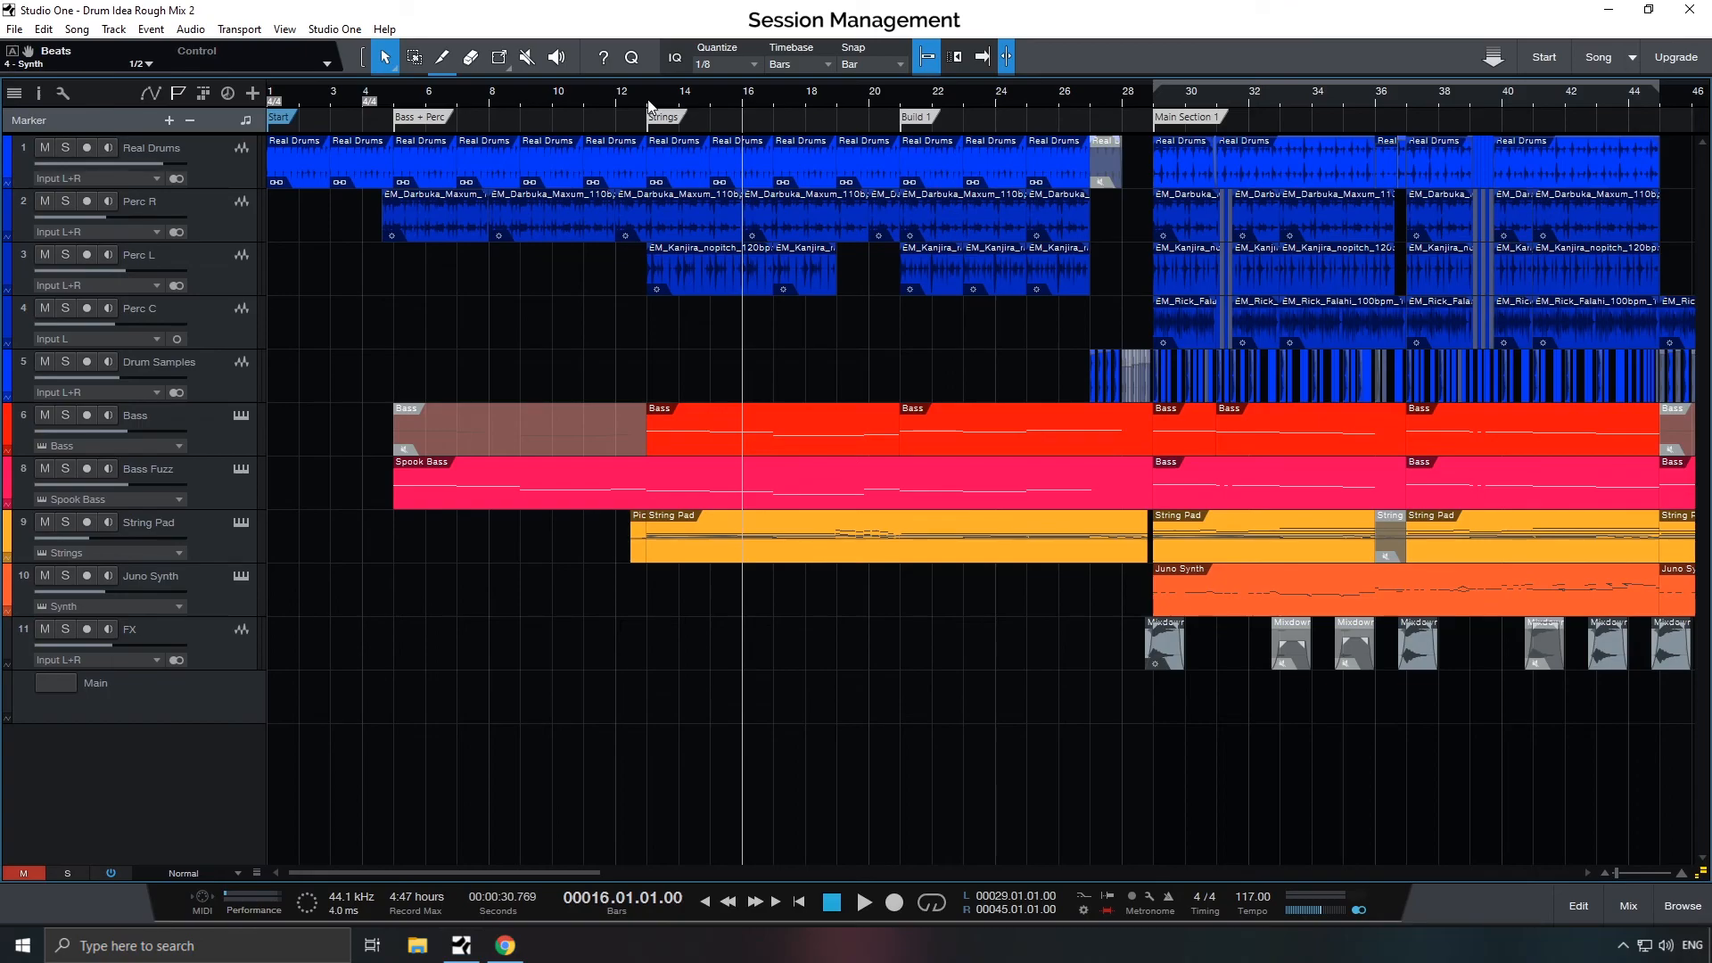
- Play the song from the Strings marker at bar 13, skip forward two markers and back three, and stop playback
{"action": "left_click", "coordinate": [650, 104]}
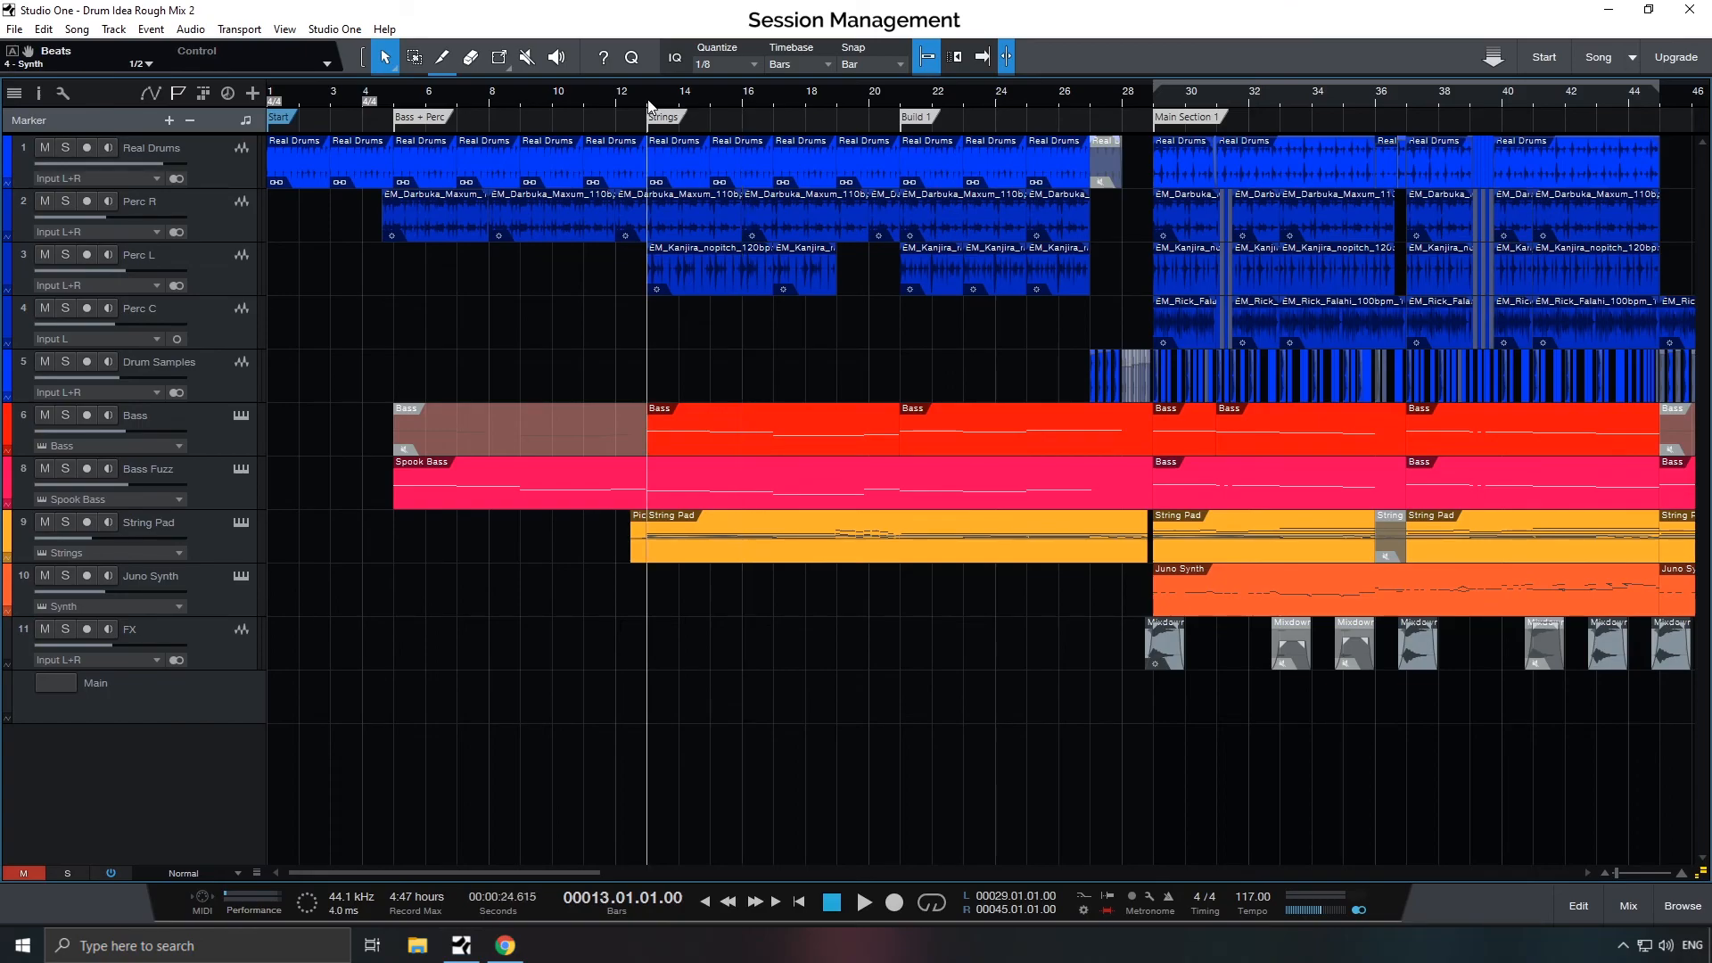
{"action": "key", "text": "space"}
{"action": "left_click", "coordinate": [774, 905]}
{"action": "left_click", "coordinate": [774, 906]}
{"action": "left_click", "coordinate": [707, 903]}
{"action": "left_click", "coordinate": [708, 903]}
{"action": "left_click", "coordinate": [707, 903]}
{"action": "key", "text": "space"}
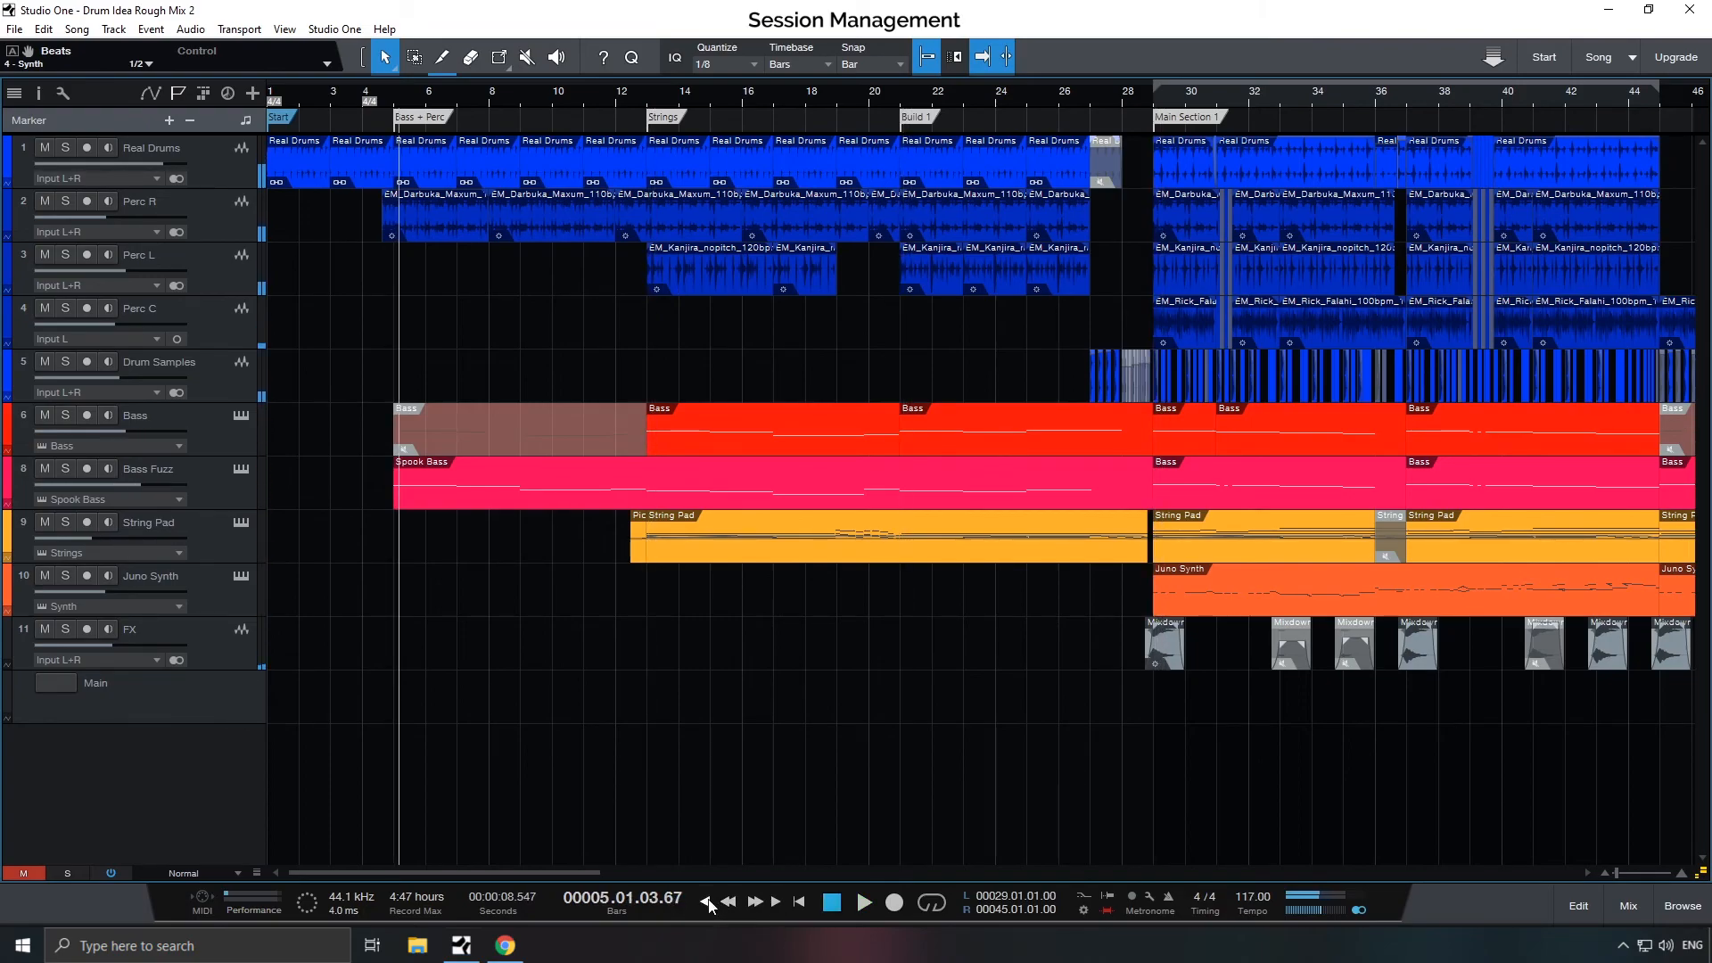
- Jump the playhead forward three markers and back three markers through the song sections
{"action": "key", "text": "shift+n"}
{"action": "key", "text": "shift+n"}
{"action": "key", "text": "shift+n"}
{"action": "key", "text": "shift+b"}
{"action": "key", "text": "shift+b"}
{"action": "key", "text": "shift+b"}
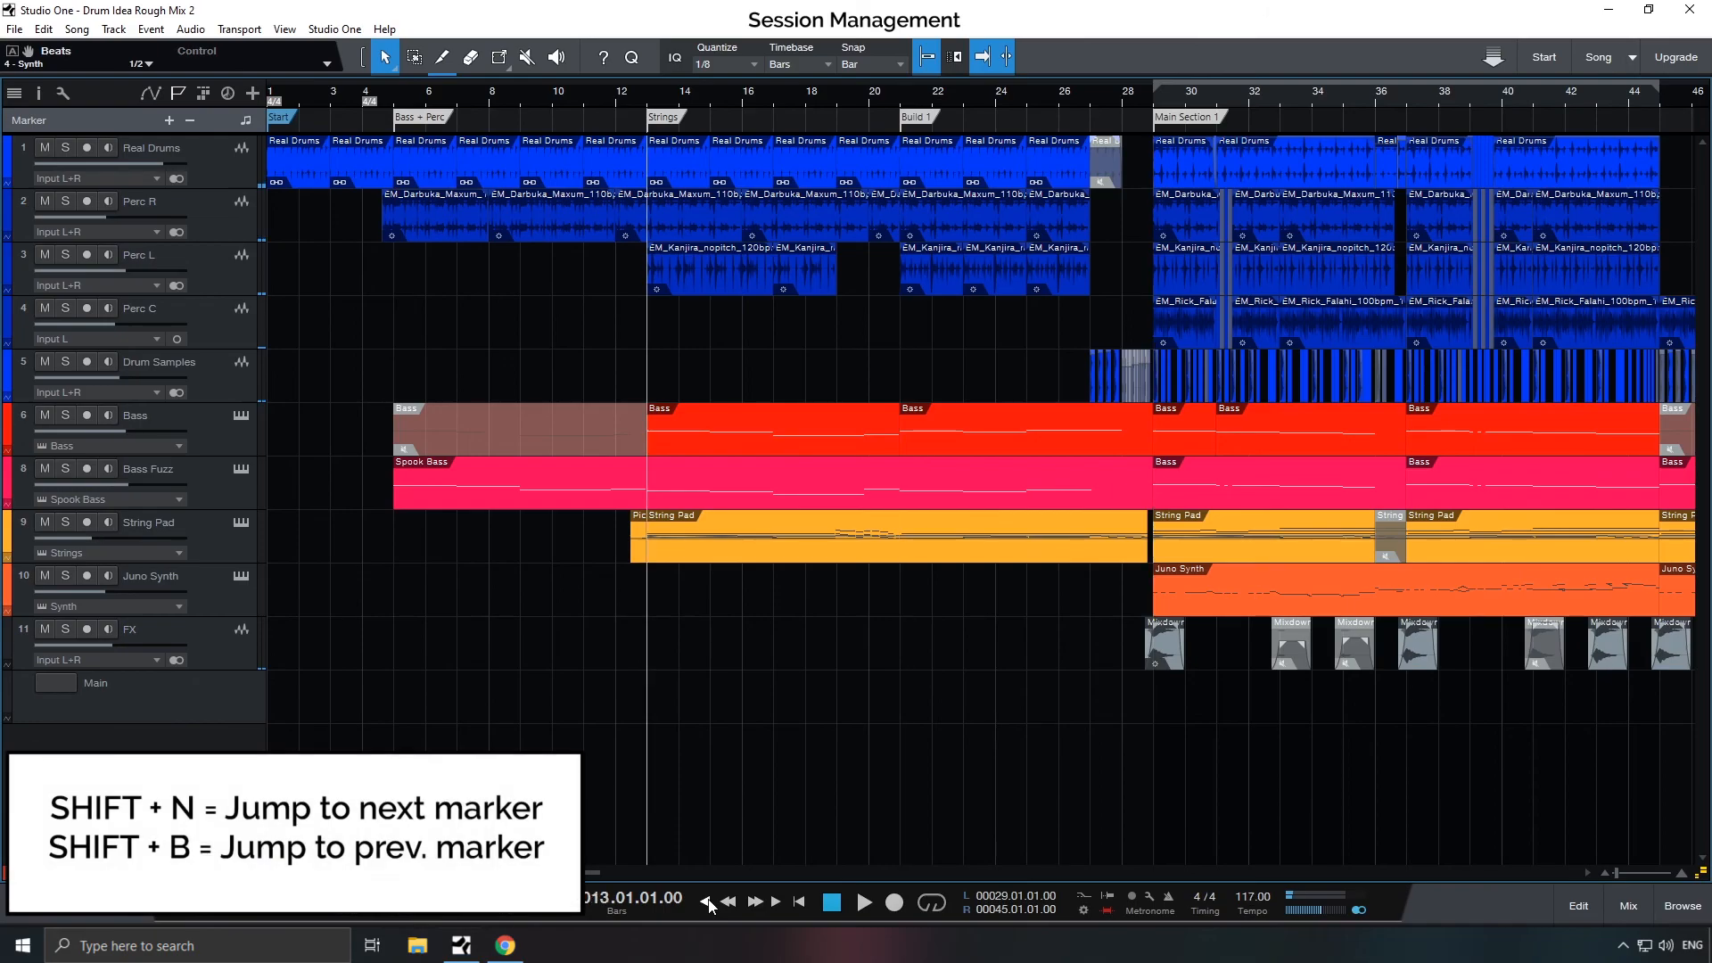
- Show and hide the track automation, and jump ahead to the Strings marker at bar 13
{"action": "key", "text": "a"}
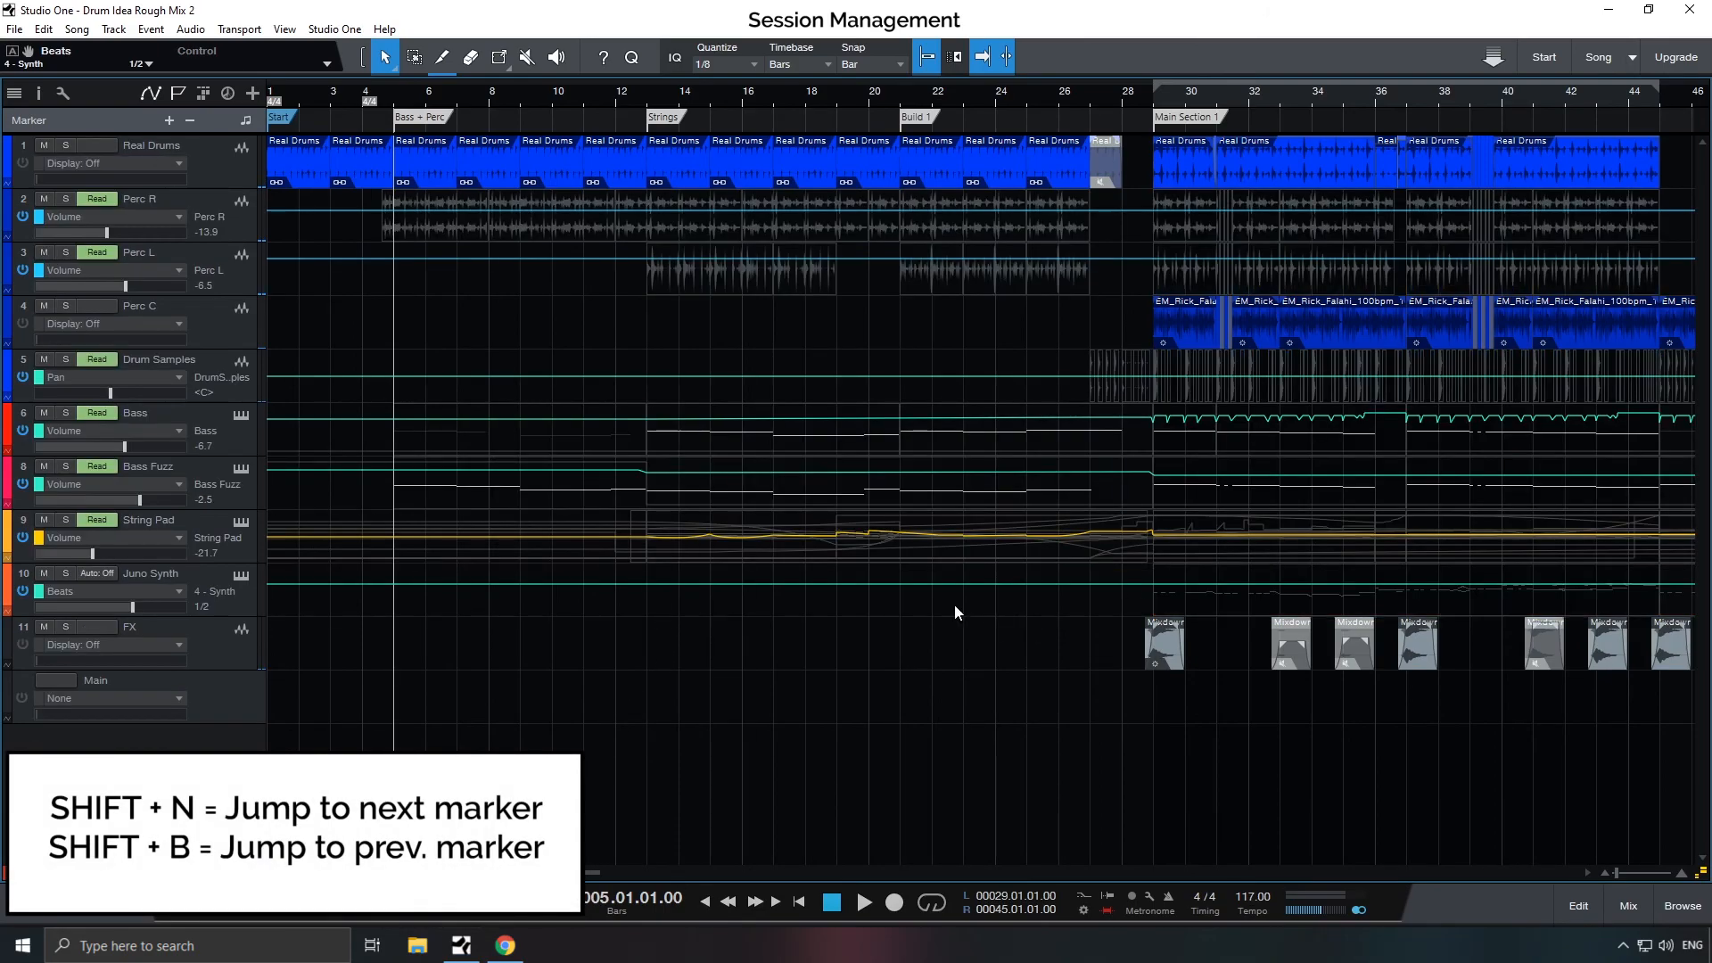
{"action": "key", "text": "a"}
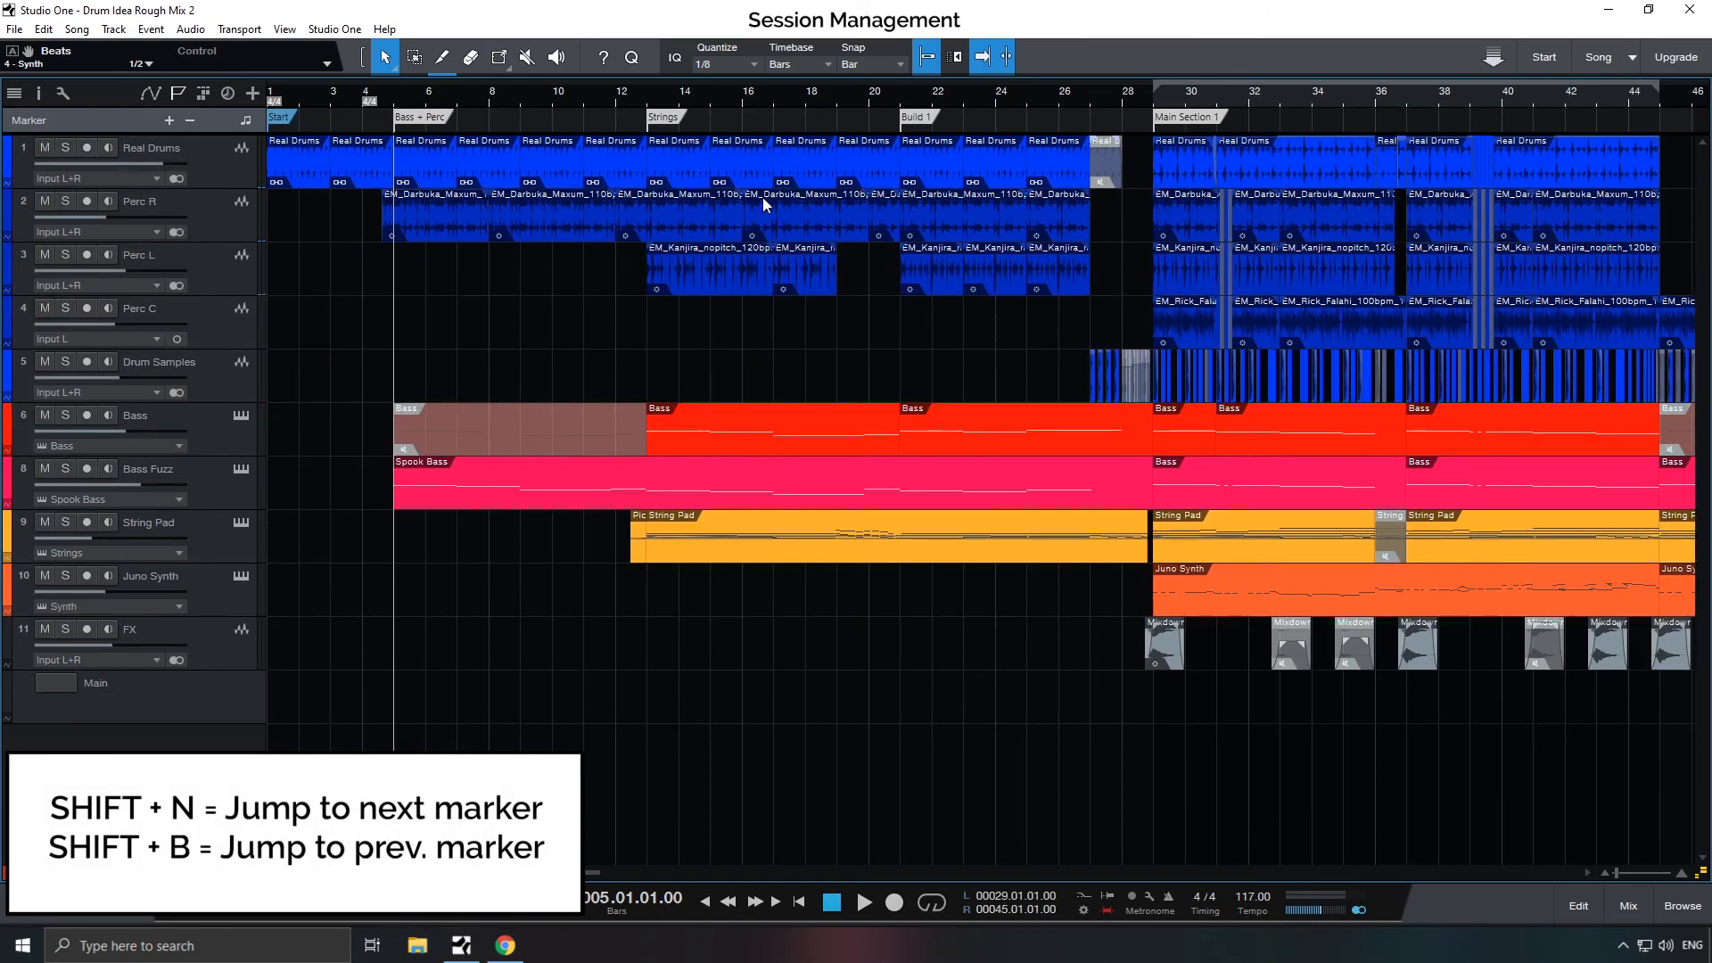
{"action": "key", "text": "shift+n"}
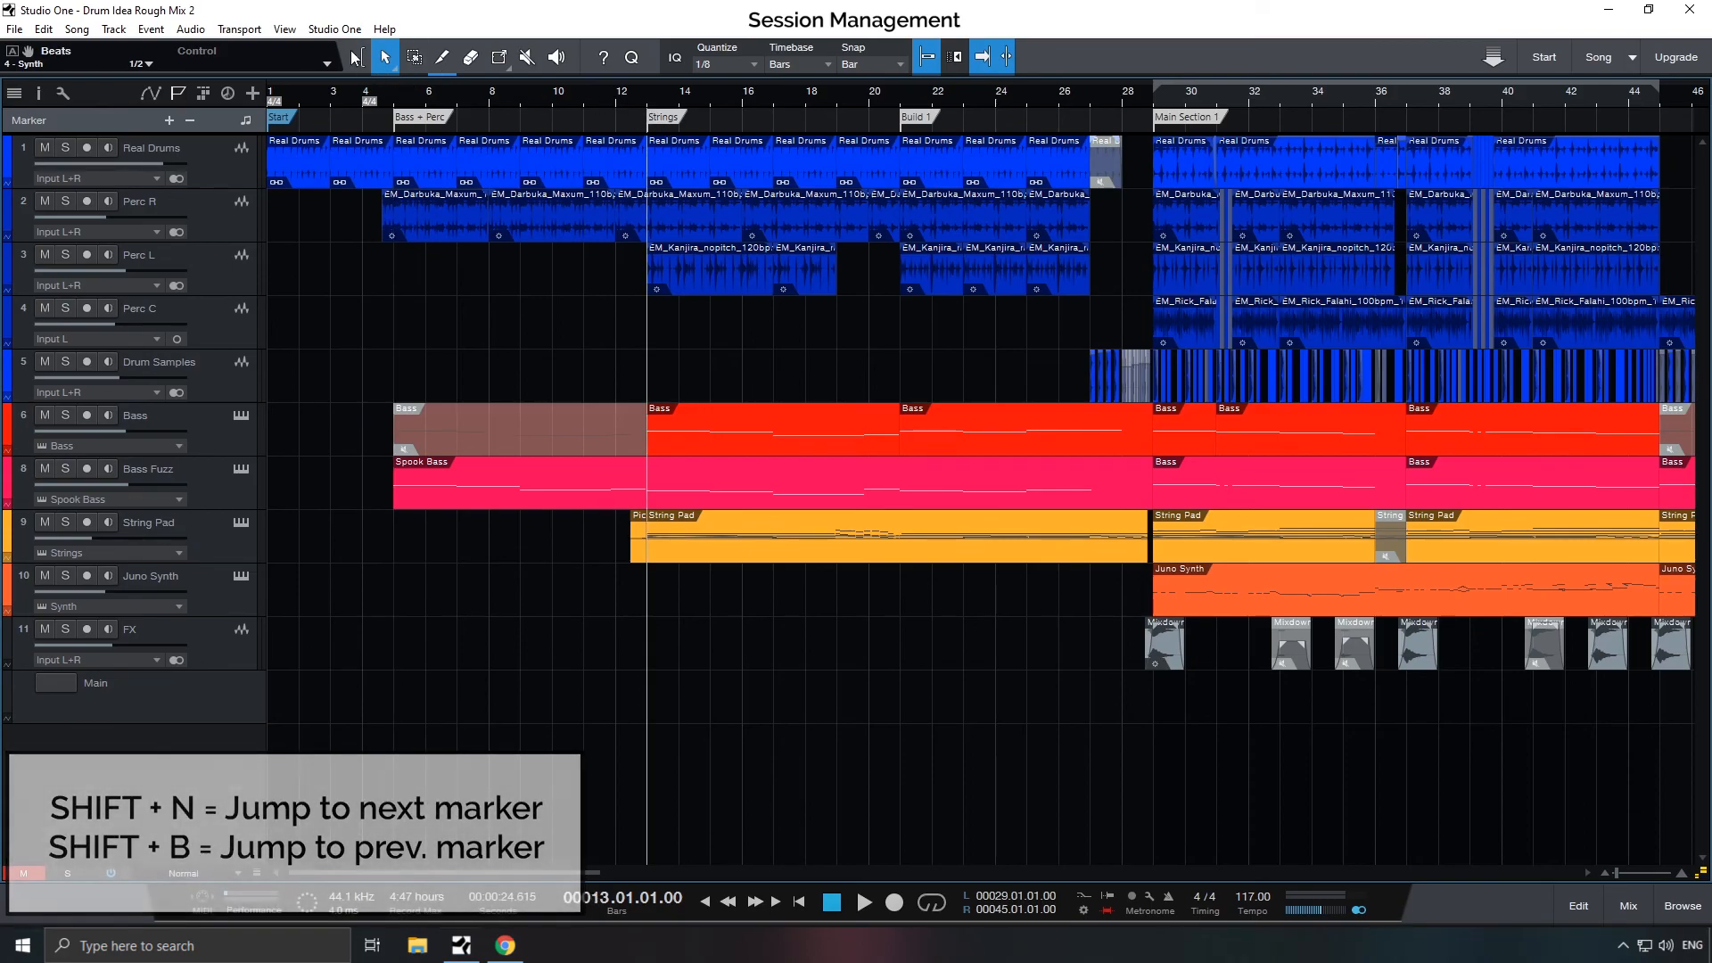
- Open the program's appearance options and reset the background and arrangement settings
{"action": "left_click", "coordinate": [331, 30]}
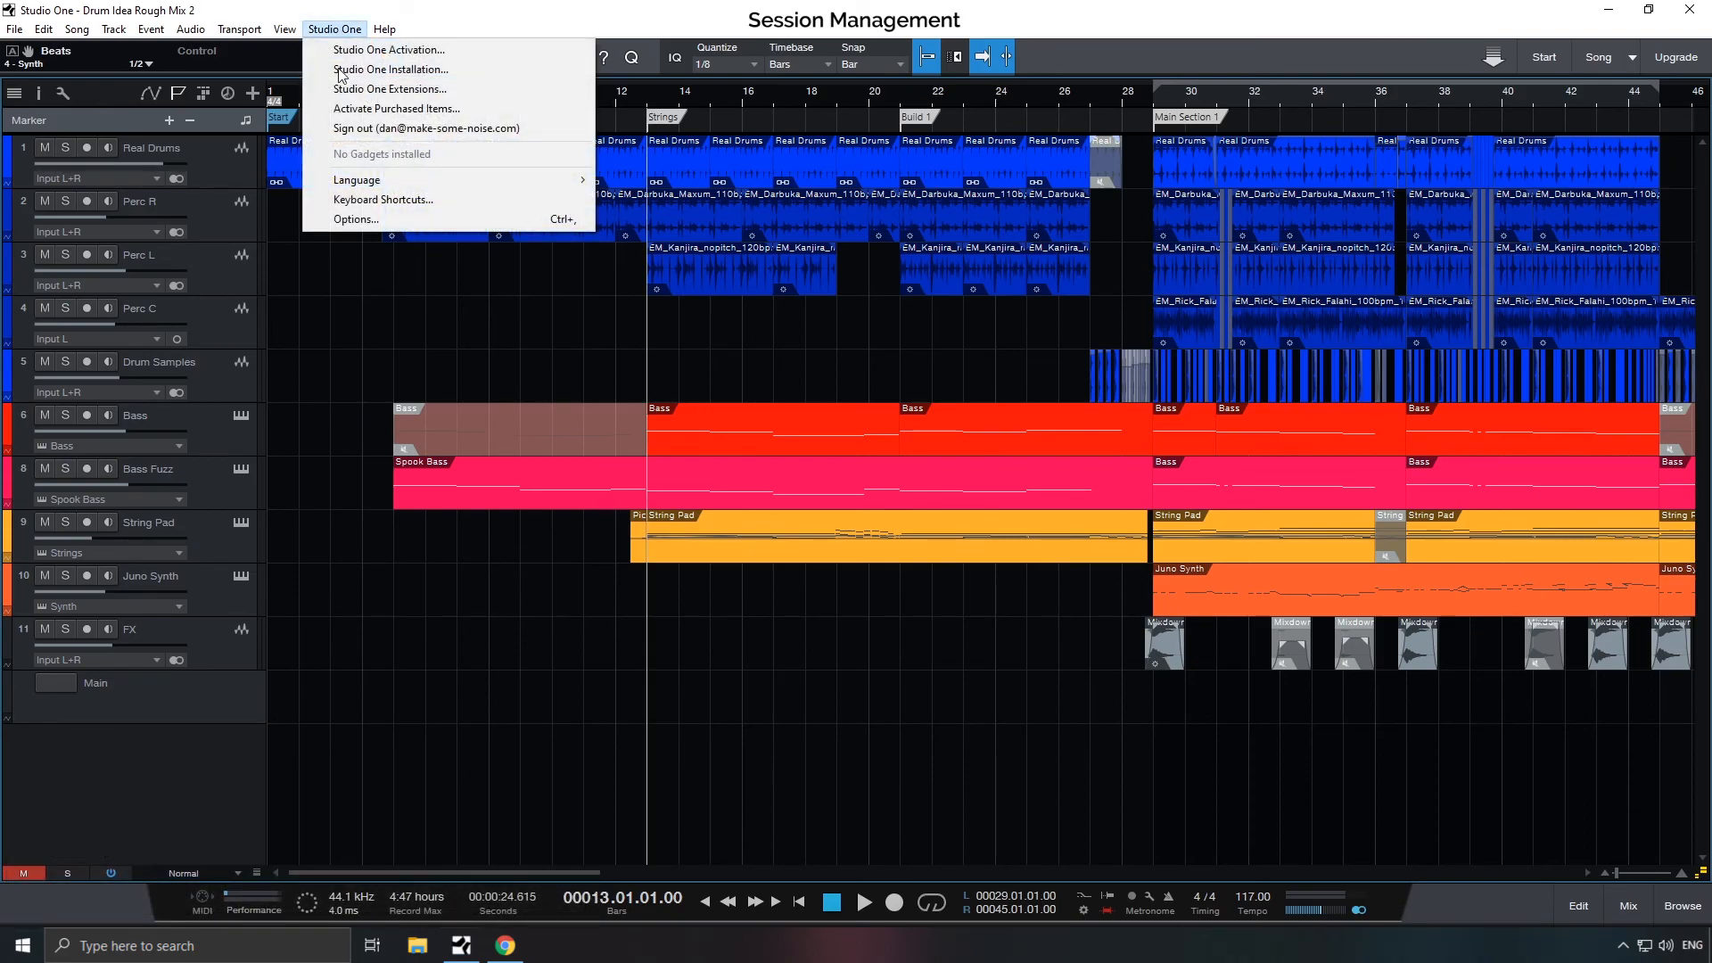
{"action": "left_click", "coordinate": [379, 223]}
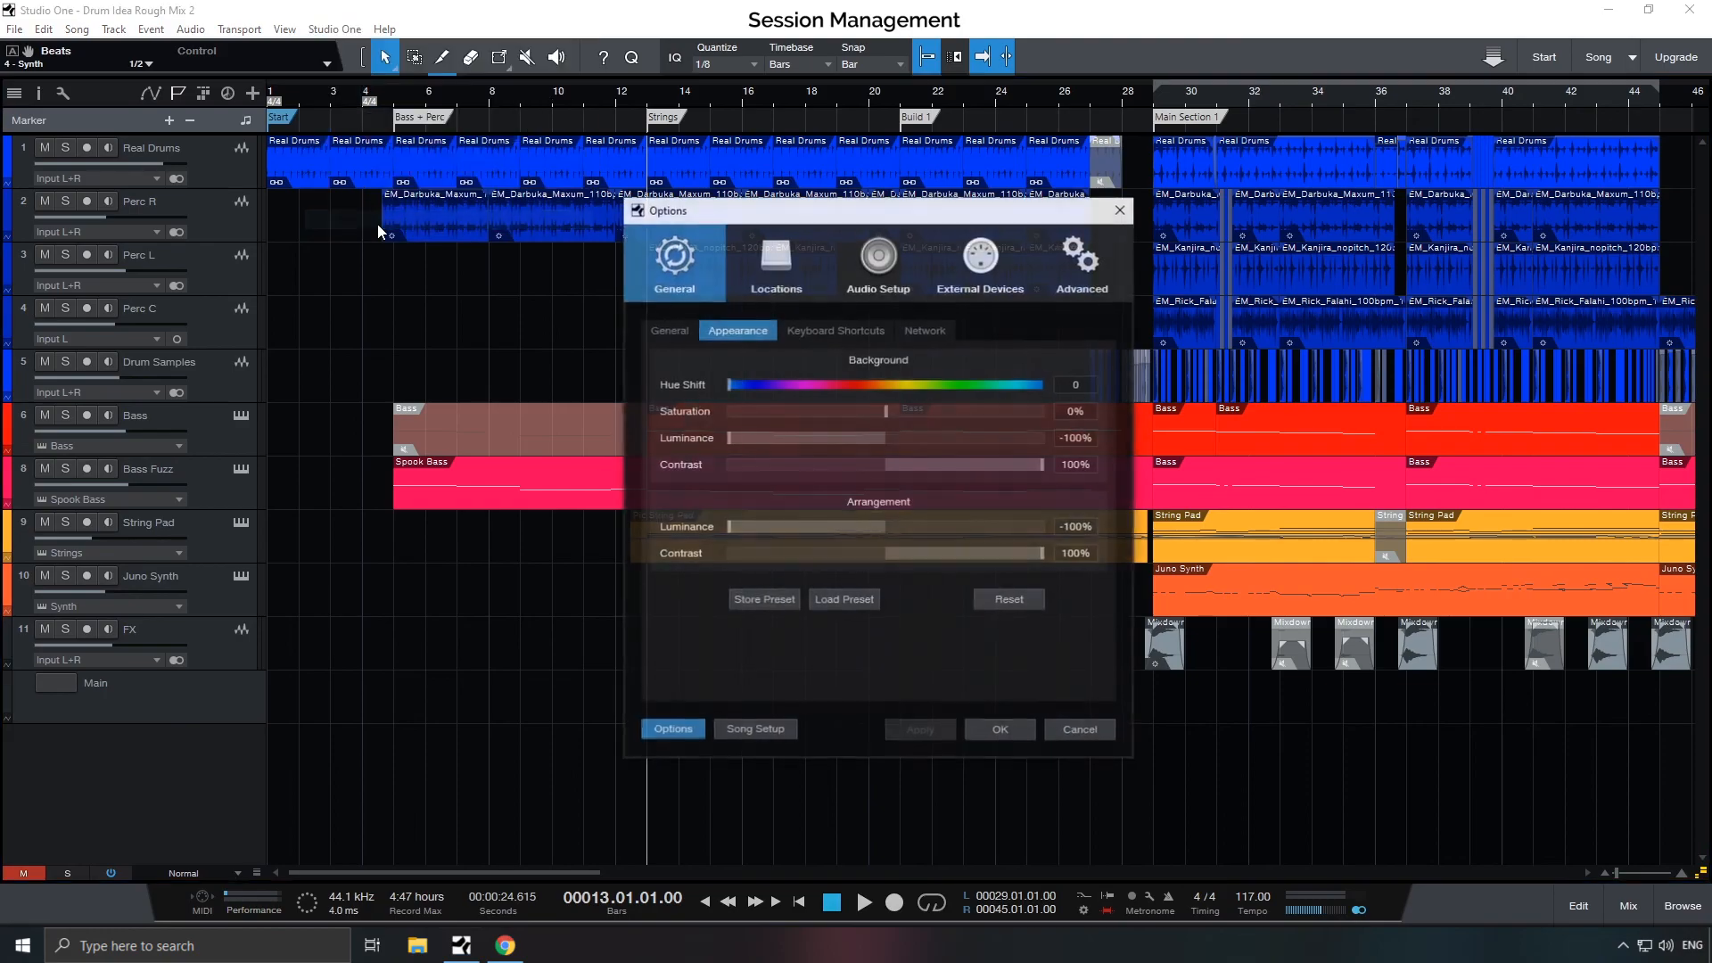
{"action": "left_click", "coordinate": [1025, 598]}
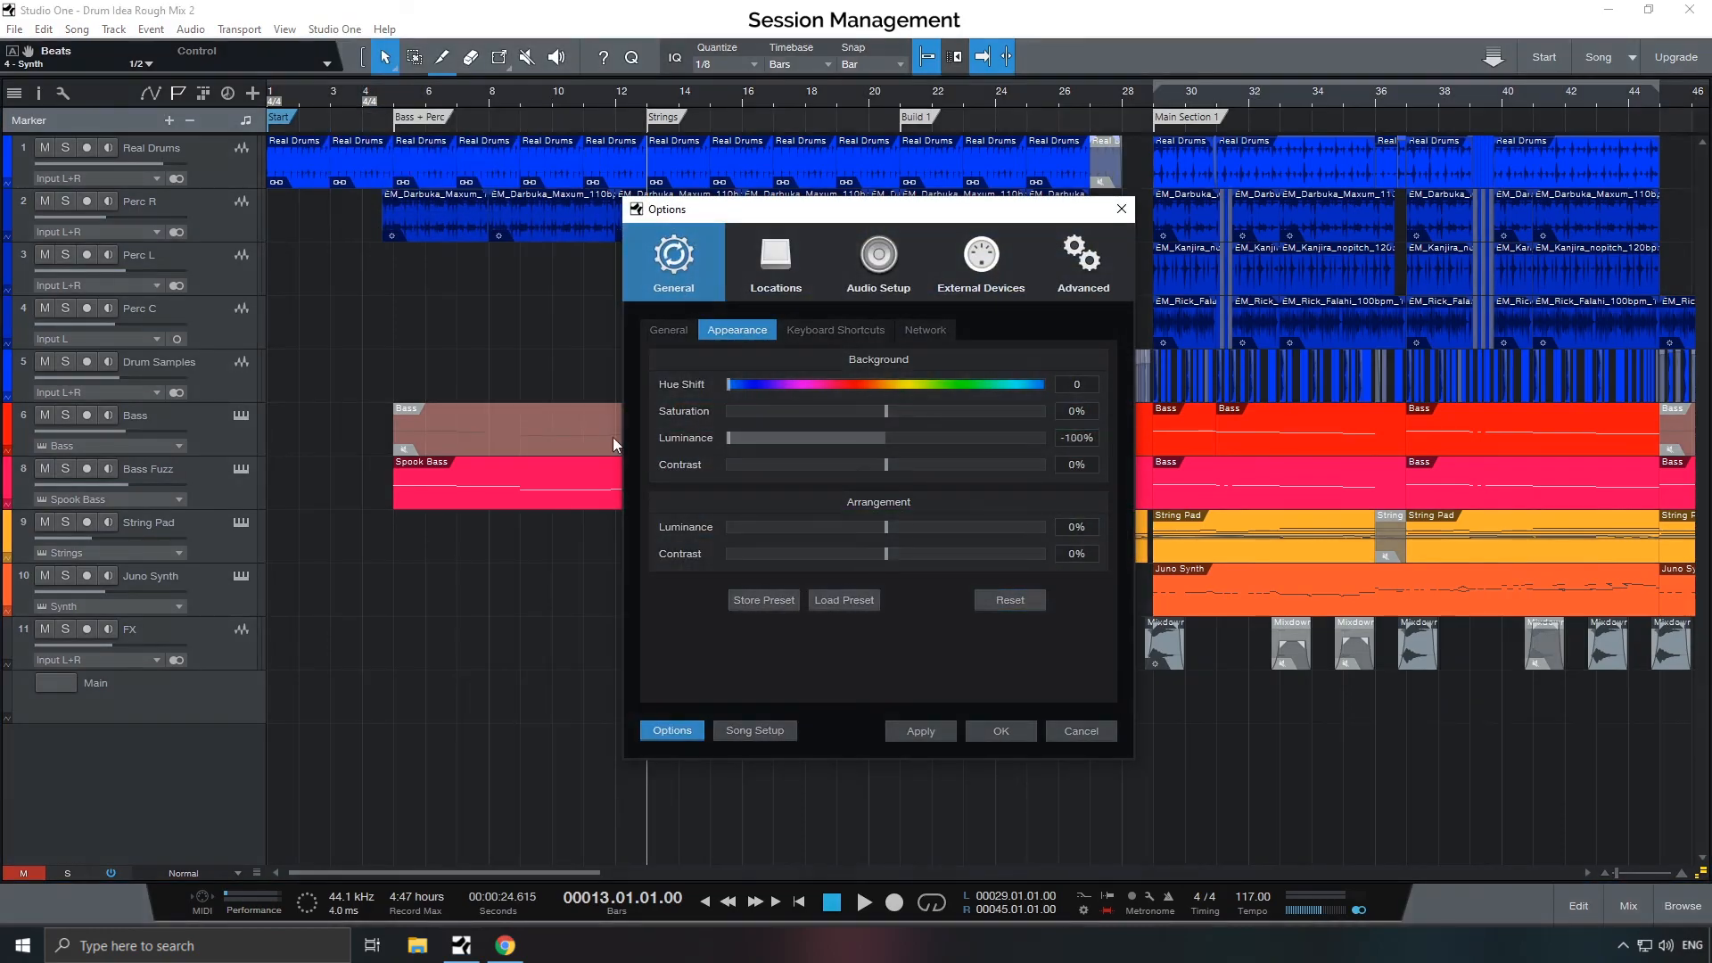
- Set background luminance to -100% and contrast to 100%, arrangement luminance to -100% and contrast to 100%, and apply the appearance settings
{"action": "left_click_drag", "start_coordinate": [670, 436], "coordinate": [660, 436]}
{"action": "left_click_drag", "start_coordinate": [885, 464], "coordinate": [1097, 467]}
{"action": "left_click_drag", "start_coordinate": [886, 527], "coordinate": [586, 525]}
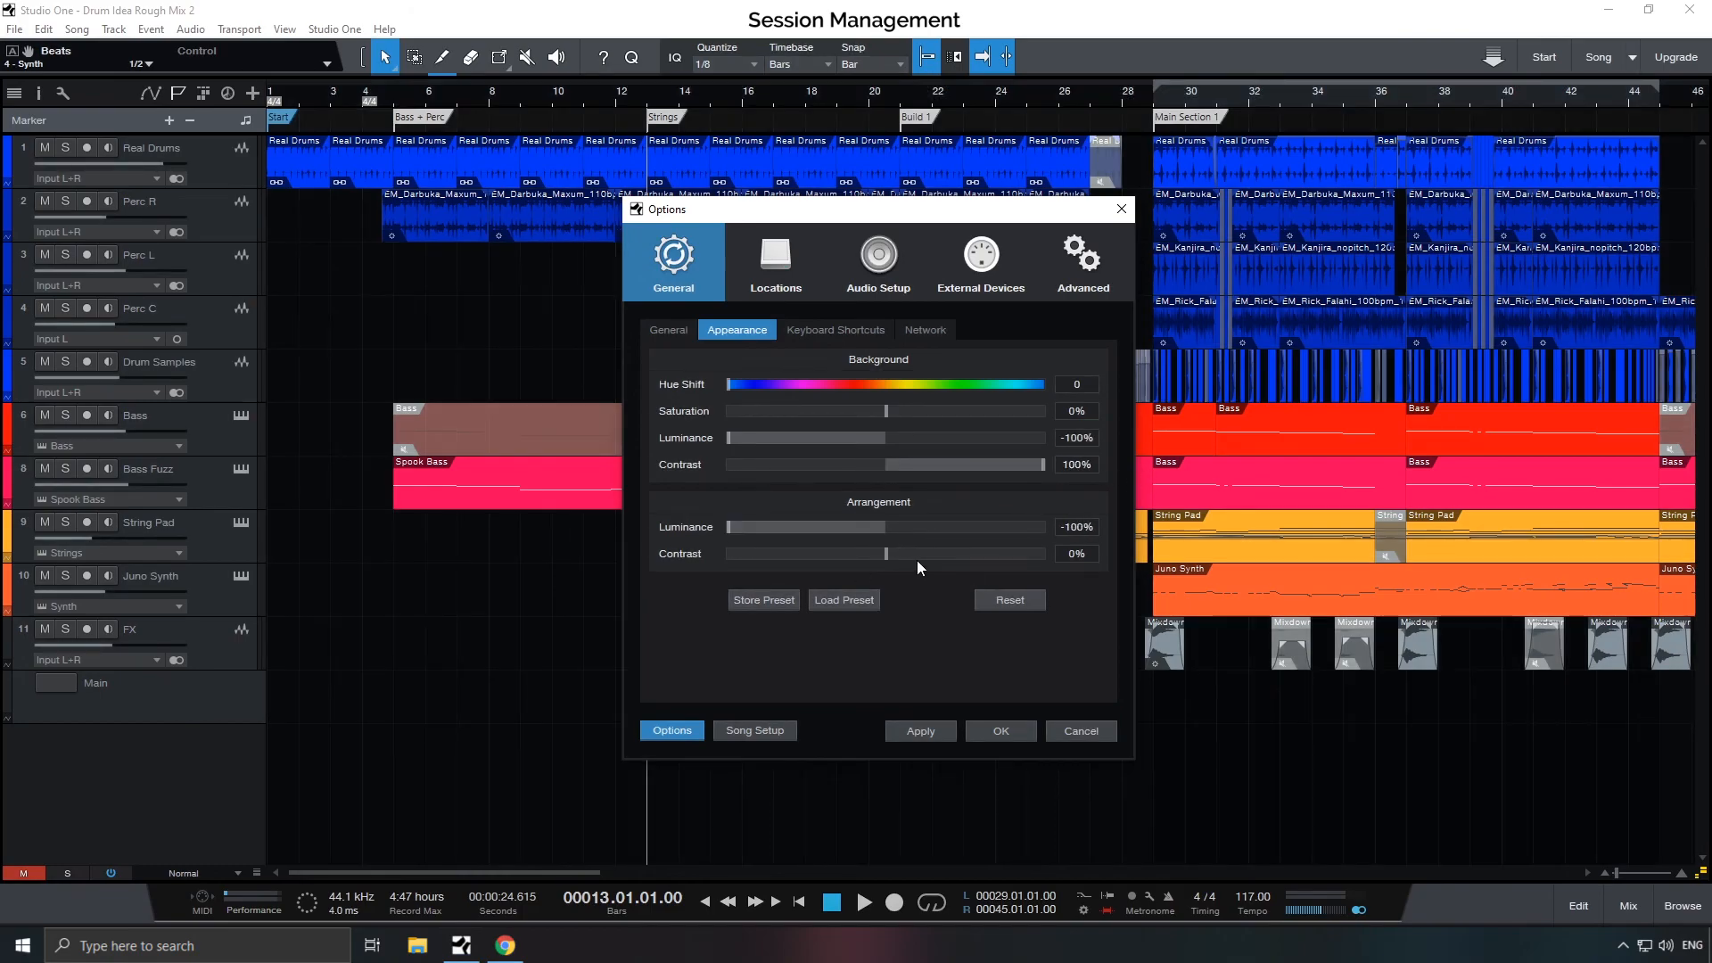
{"action": "left_click_drag", "start_coordinate": [1115, 548], "coordinate": [1116, 550]}
{"action": "left_click", "coordinate": [1000, 731]}
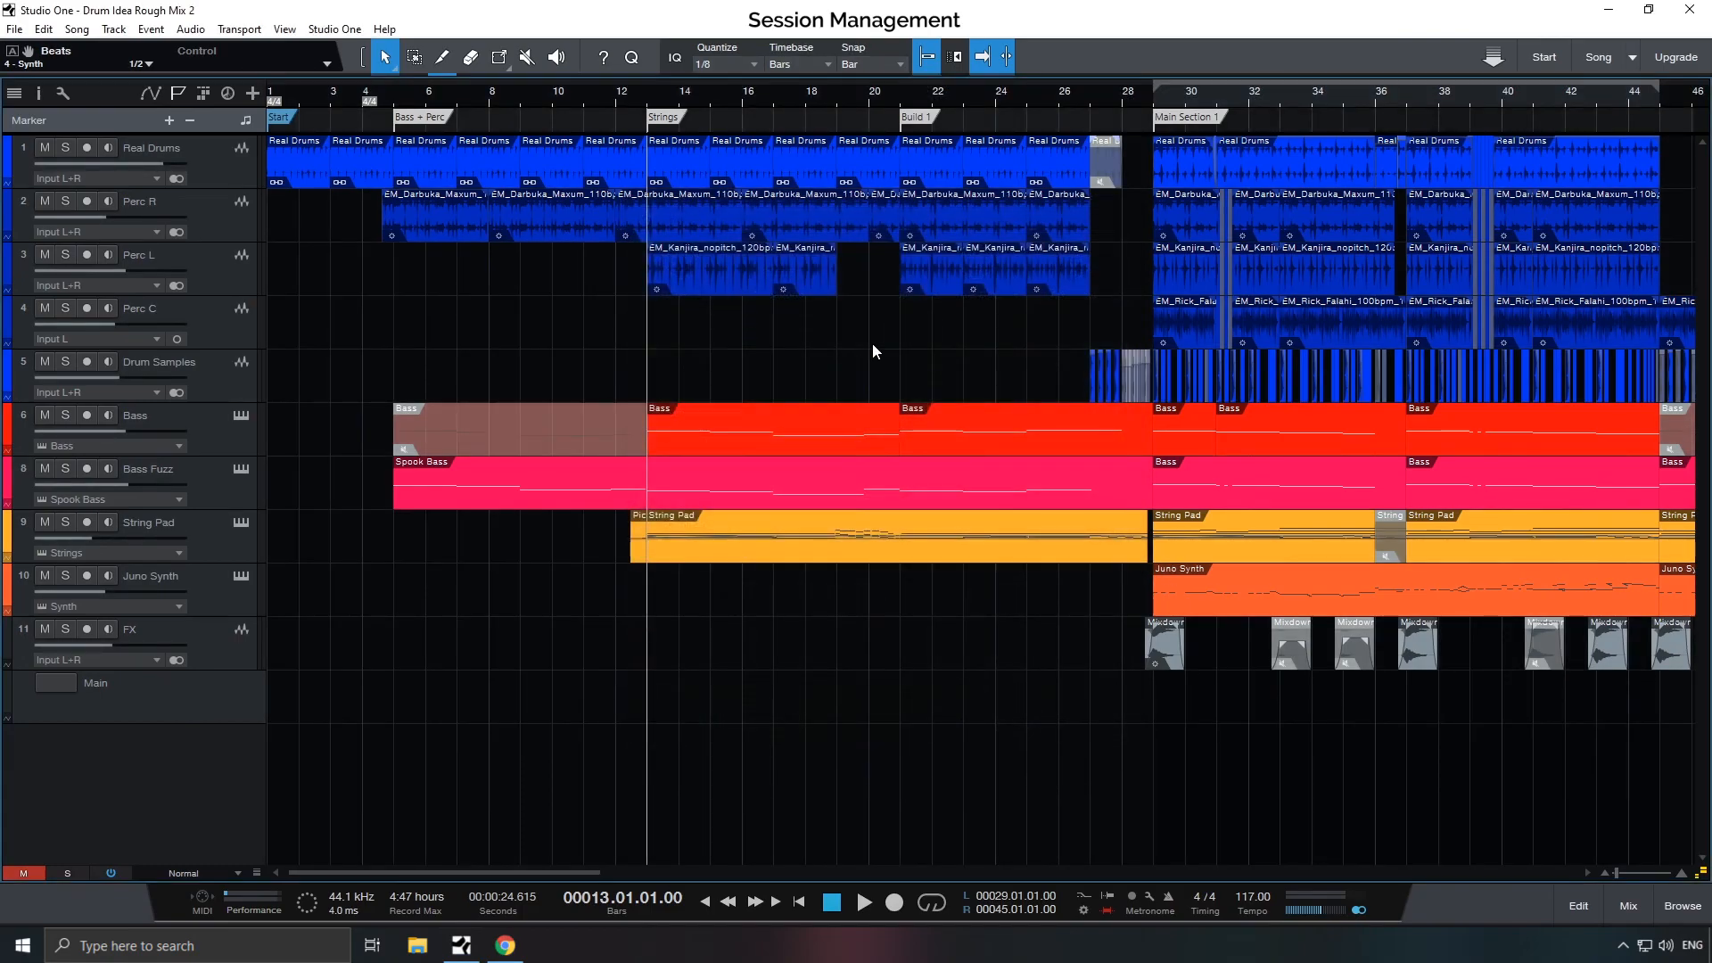